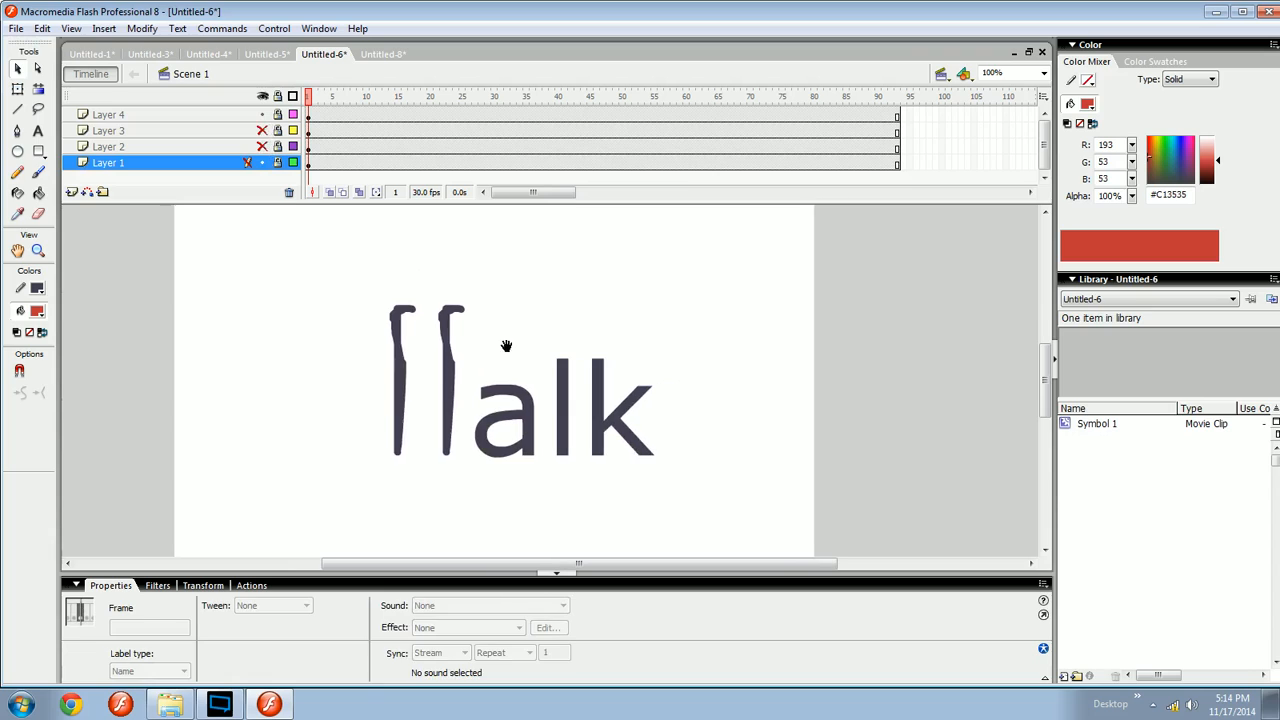
- Play back the Walk animation, stepping through frames and zooming the stage view to fit
click(507, 348)
key(Return)
key(period)
key(period)
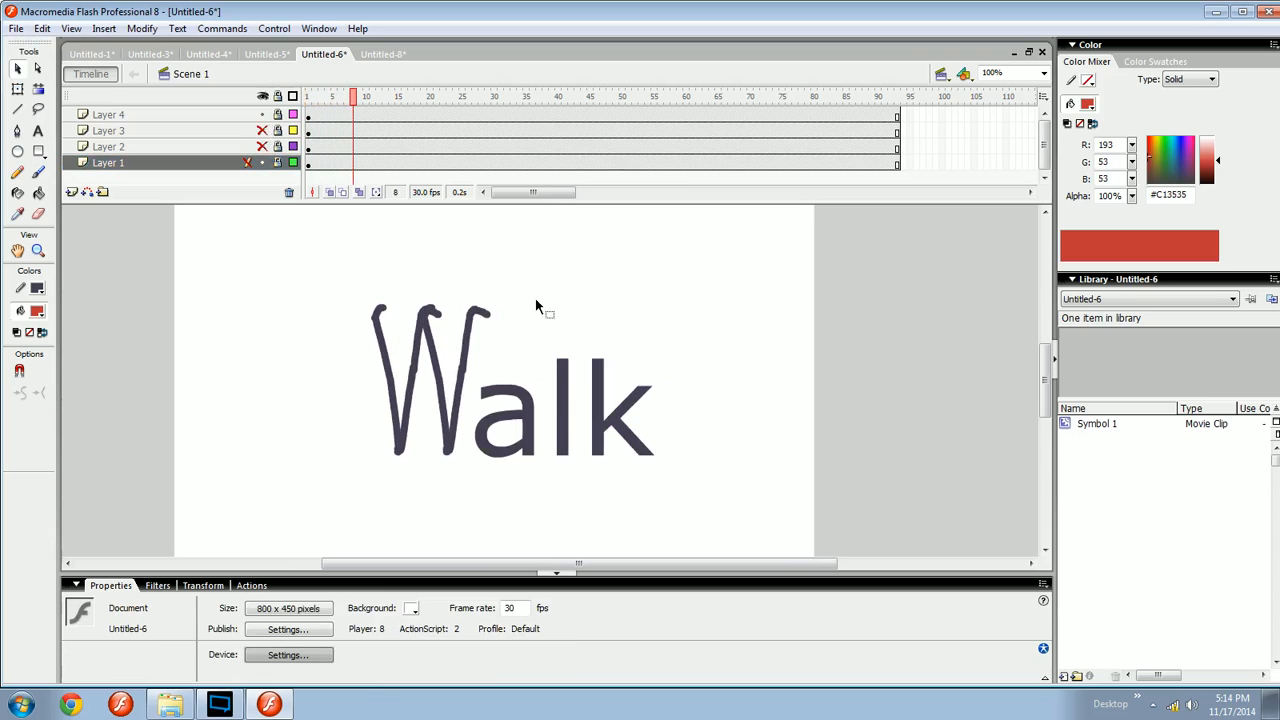
key(space)
drag(538, 421, 516, 415)
key(ctrl+space)
drag(367, 467, 582, 288)
ctrl+shift+double_click(637, 309)
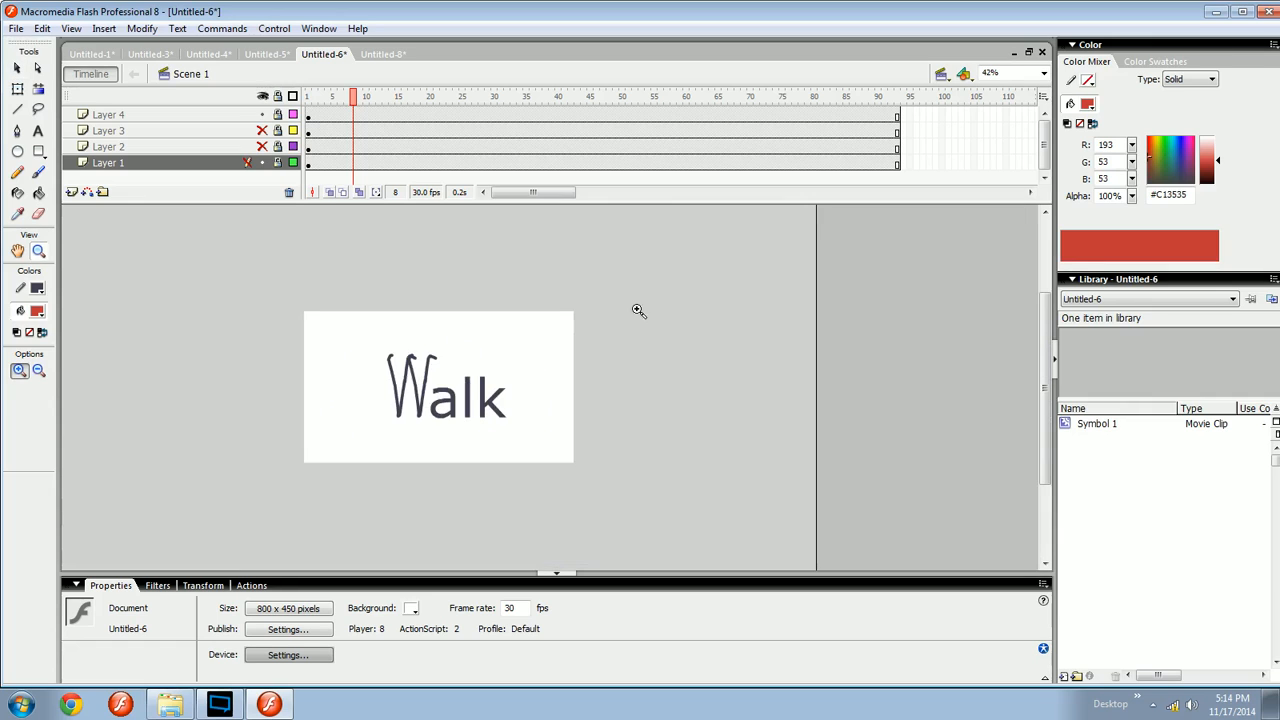
key(ctrl+2)
key(Return)
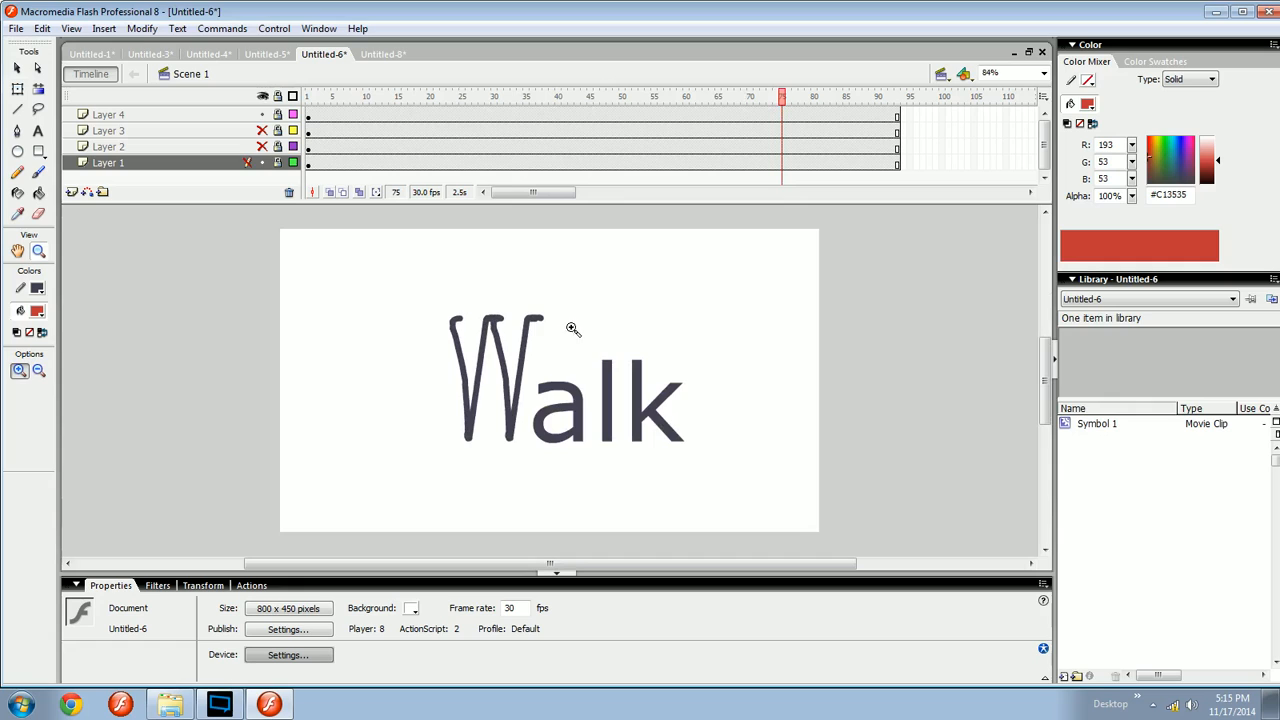
- Switch to the Untitled-8 document and nudge the large 1 symbol slightly to the right
click(383, 55)
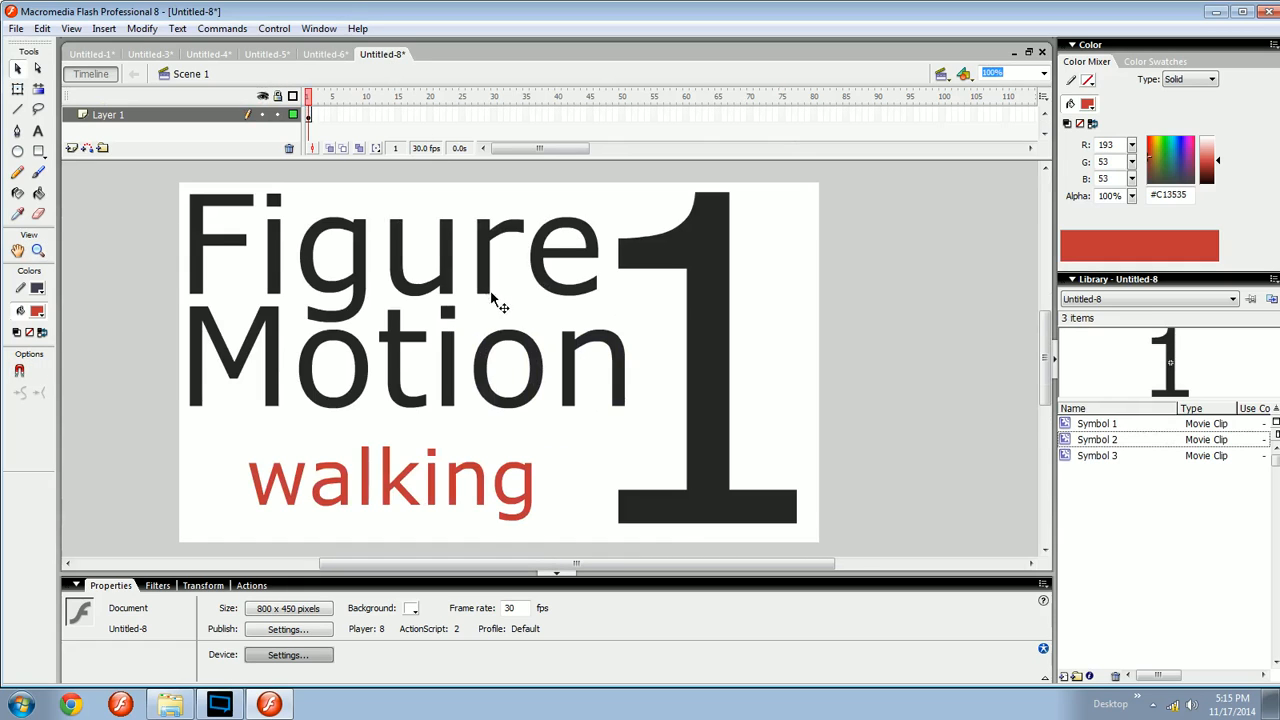
drag(492, 298, 428, 294)
drag(603, 246, 643, 252)
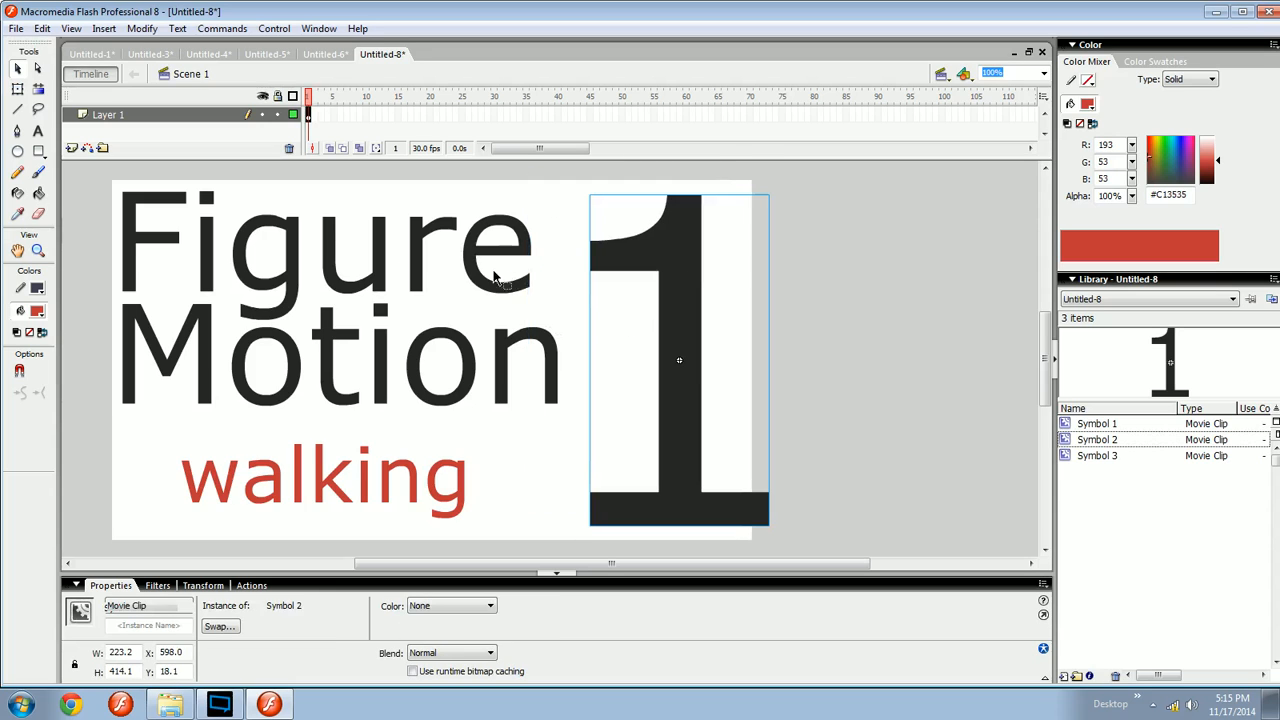
- Break apart the walking text and darken its fill colour to #6A1E1E
key(z)
drag(184, 377, 325, 329)
drag(494, 335, 552, 332)
key(ctrl+minus)
key(ctrl+minus)
key(ctrl+minus)
drag(632, 504, 586, 482)
key(v)
click(515, 447)
drag(508, 410, 381, 378)
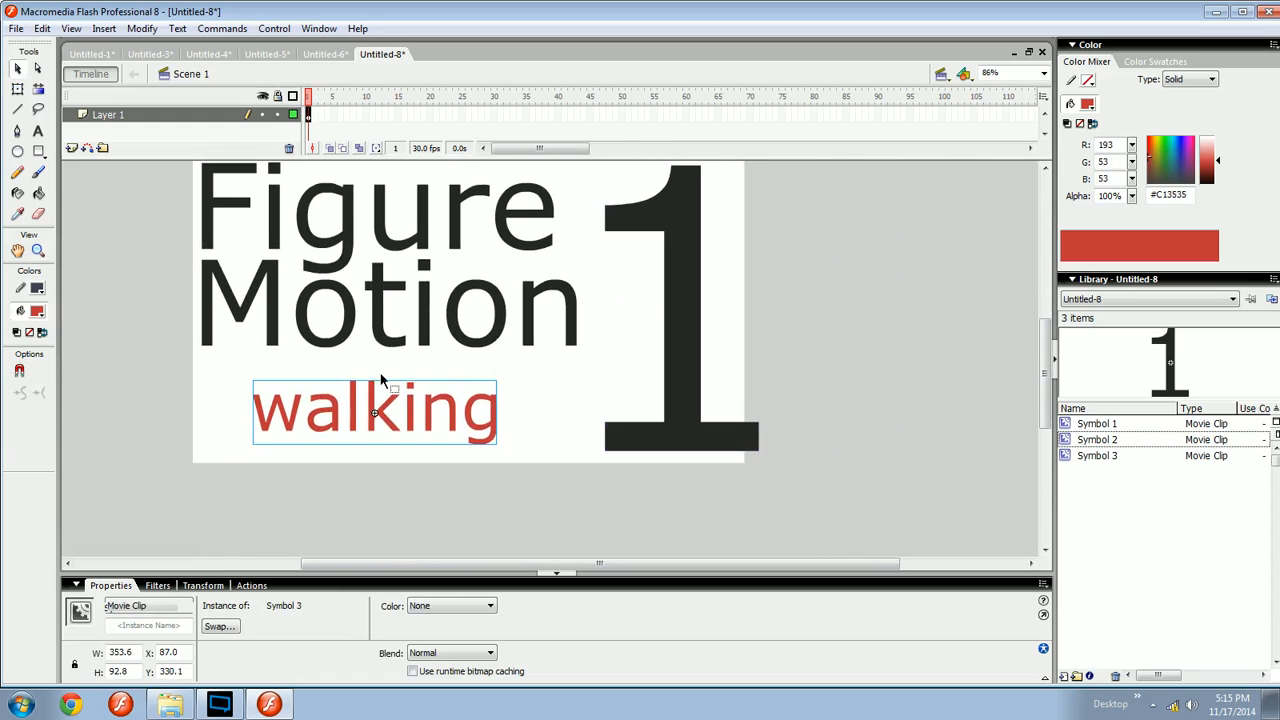
key(ctrl+b)
drag(1217, 161, 1211, 172)
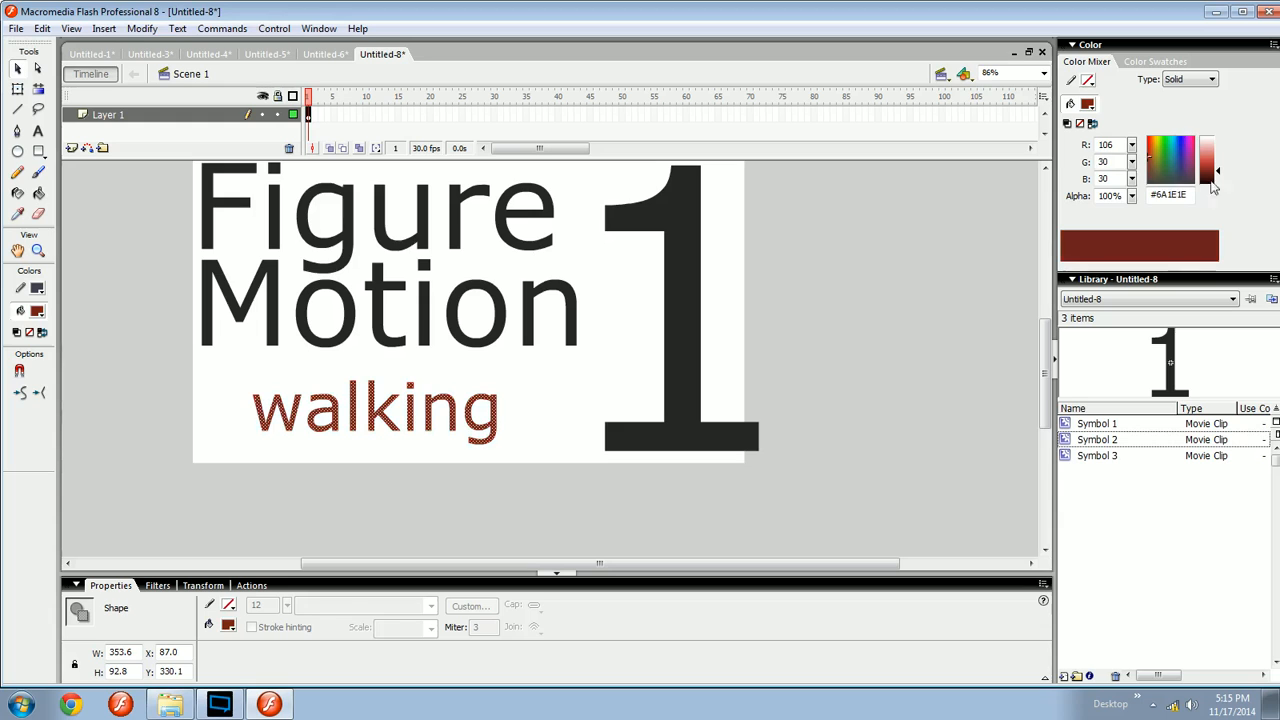
- Break apart the word Motion and delete the letter i together with its dot
click(815, 341)
drag(758, 335, 781, 389)
key(ctrl+equal)
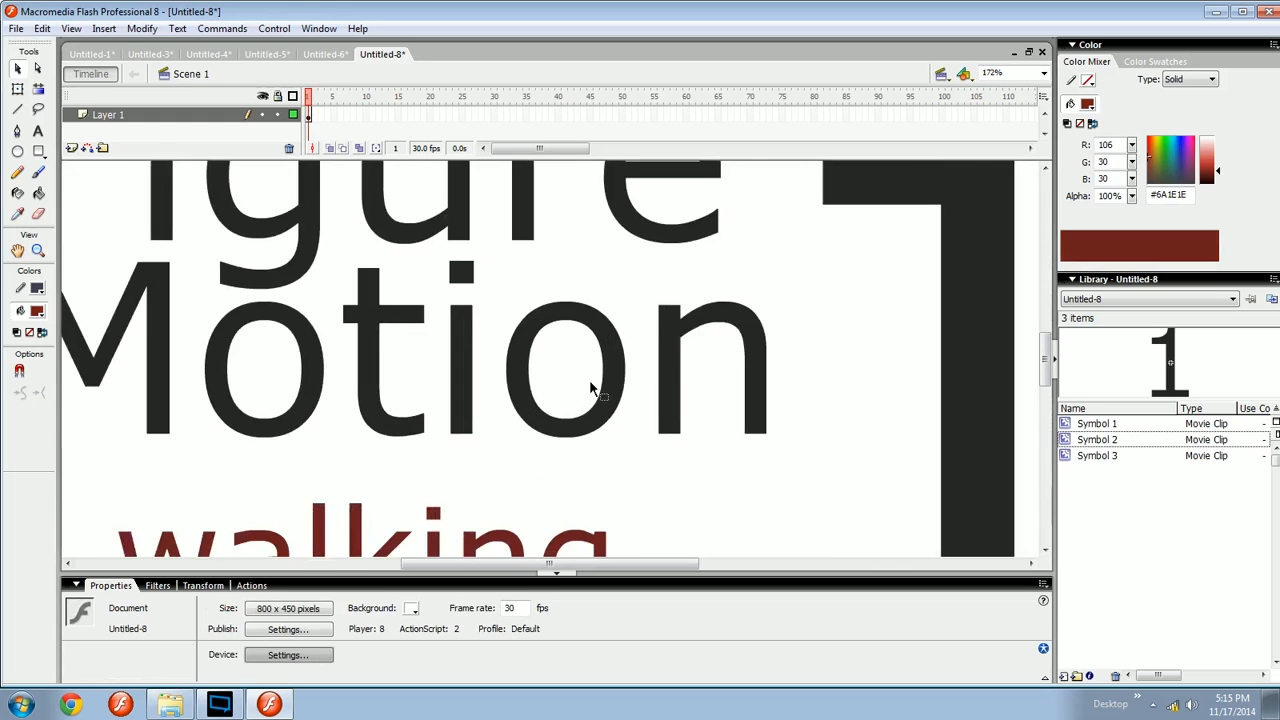
drag(585, 386, 539, 449)
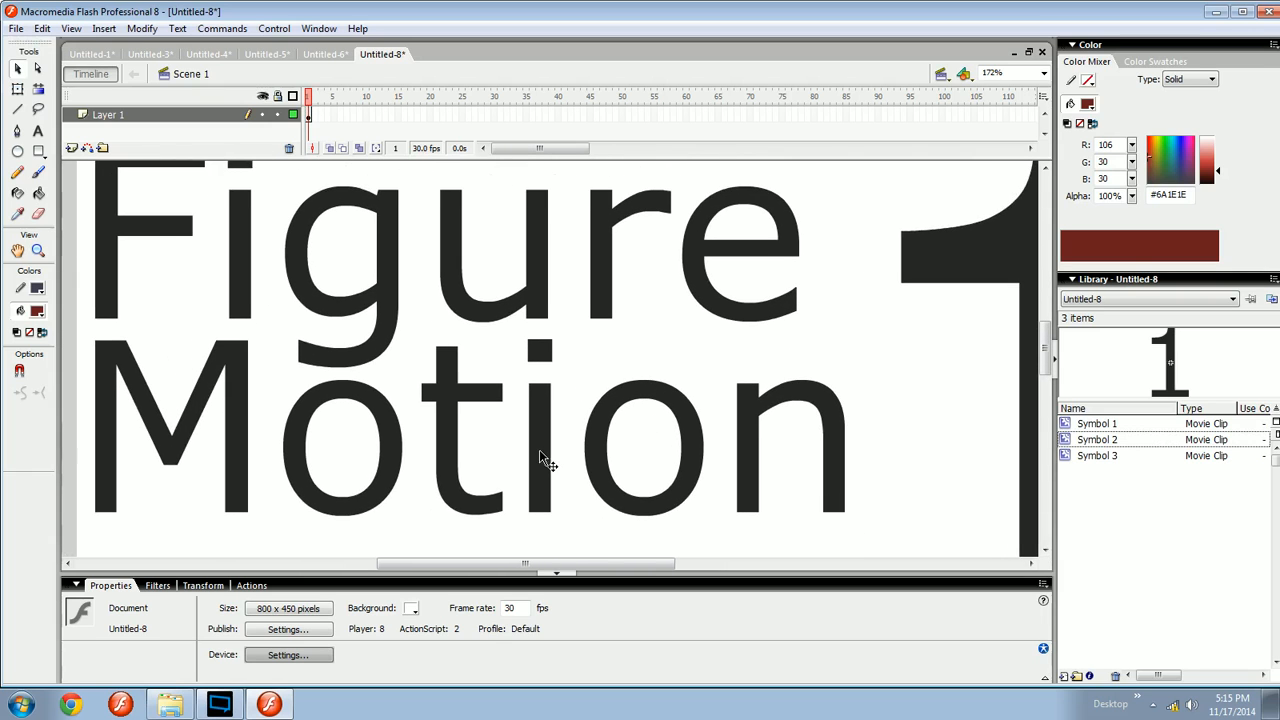
click(539, 449)
key(ctrl+b)
click(560, 436)
click(542, 424)
key(Delete)
click(540, 353)
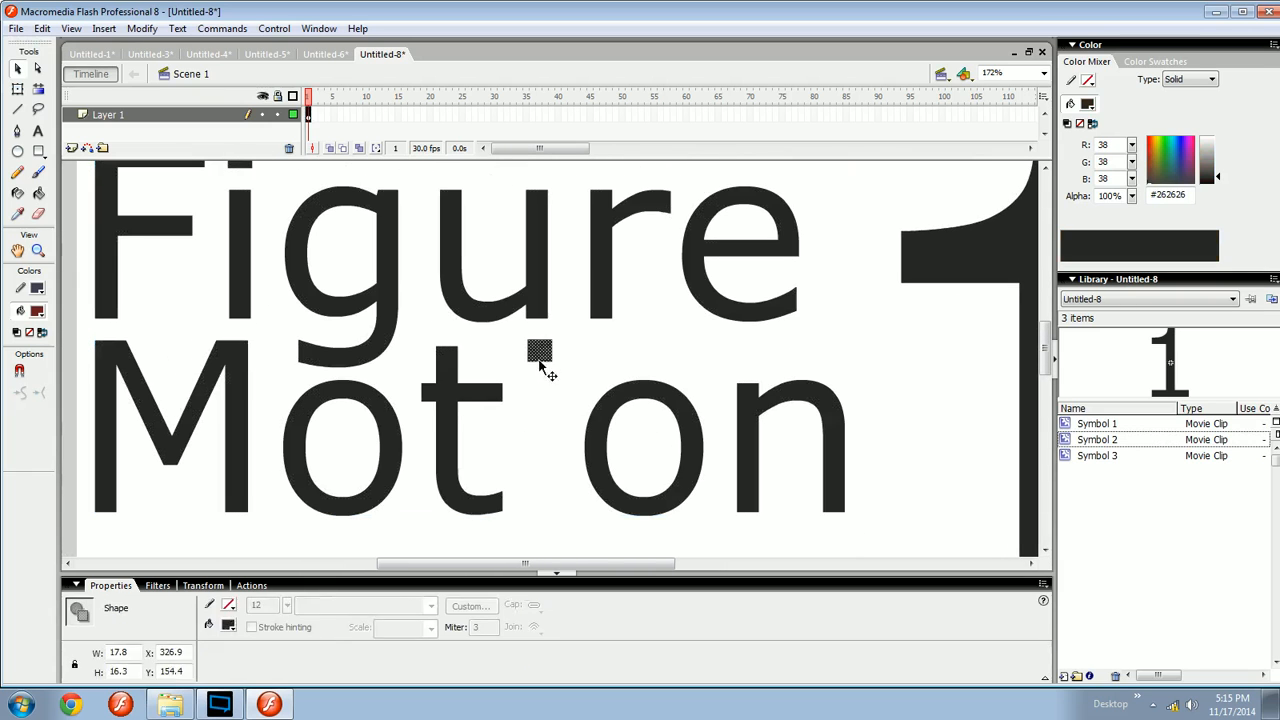
key(Delete)
- Remove the t from Motion and slide the first o next to the second o
click(455, 404)
key(Delete)
drag(521, 463, 519, 471)
click(395, 485)
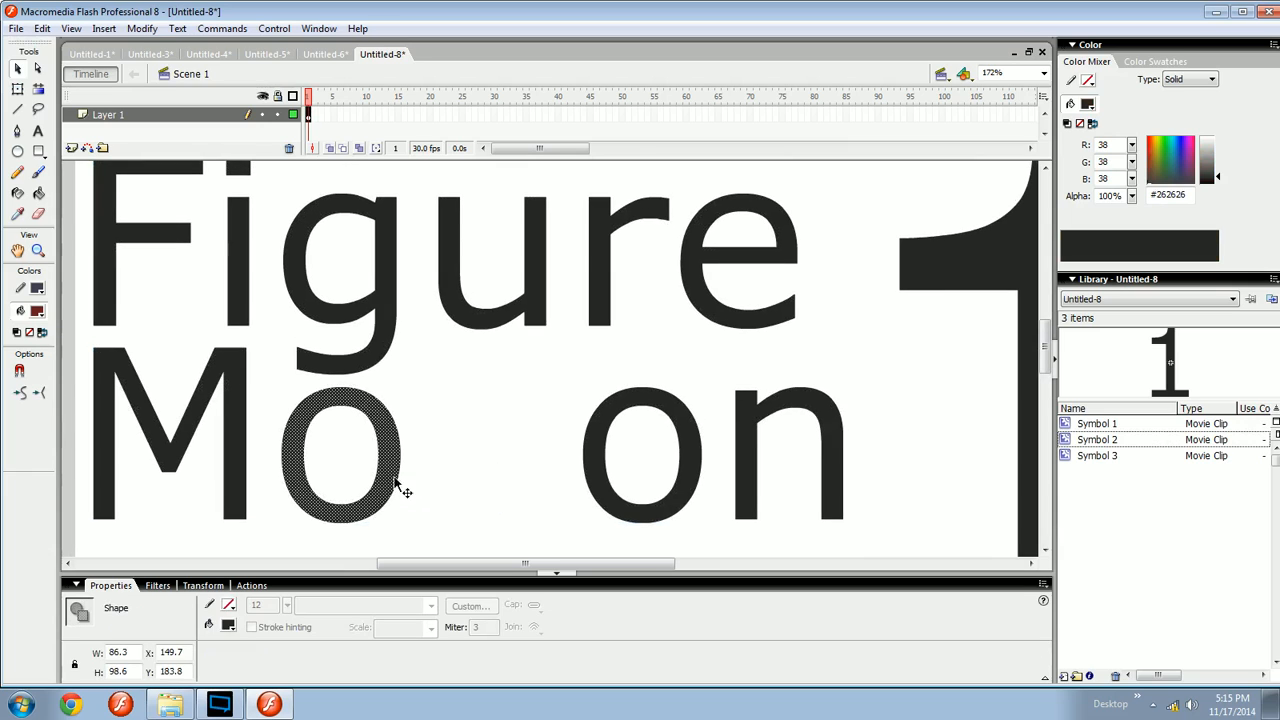
drag(400, 491, 549, 486)
click(587, 494)
drag(651, 558, 696, 530)
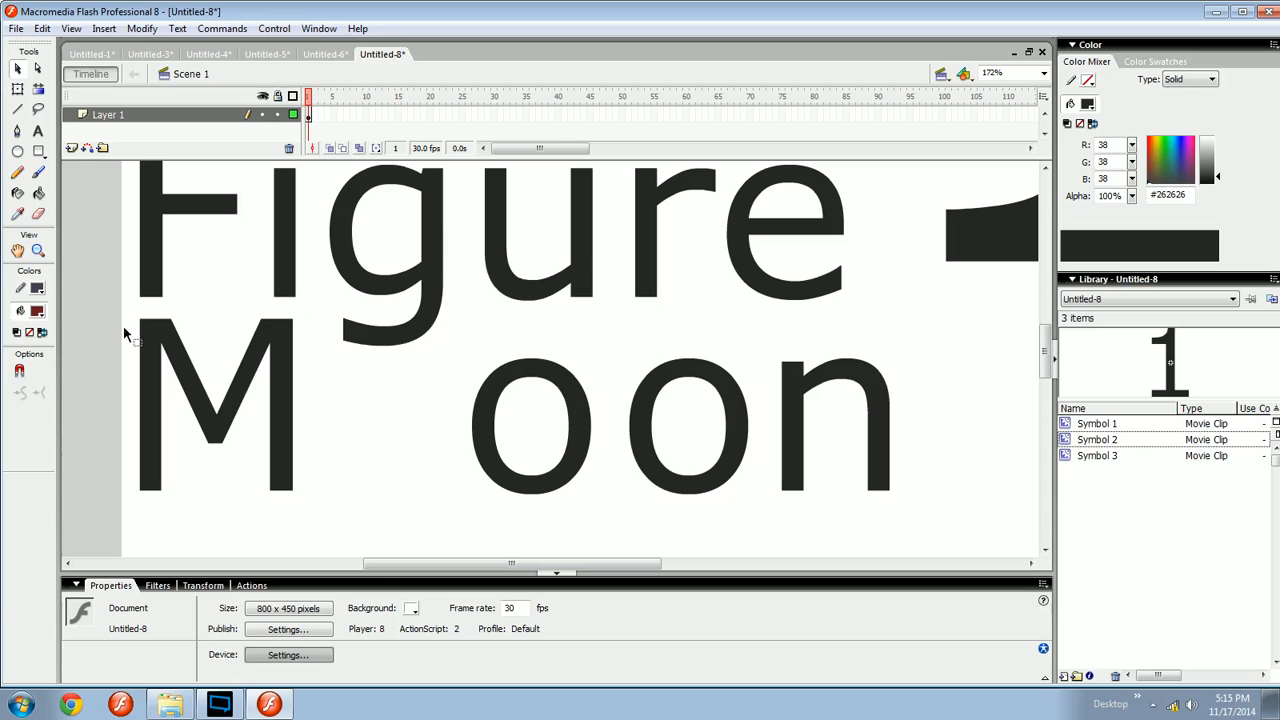
- Paint pupils inside the o letters with the Brush tool to turn them into eyes
click(37, 312)
click(284, 339)
drag(530, 389, 405, 346)
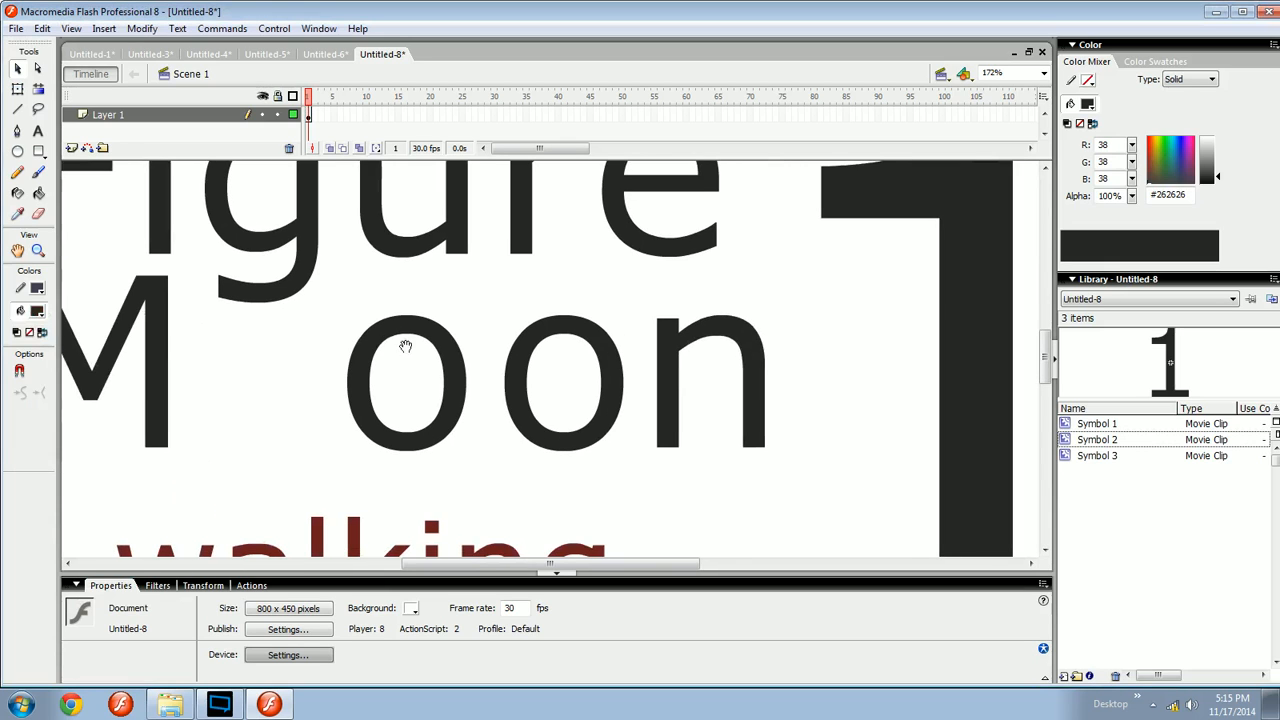
key(b)
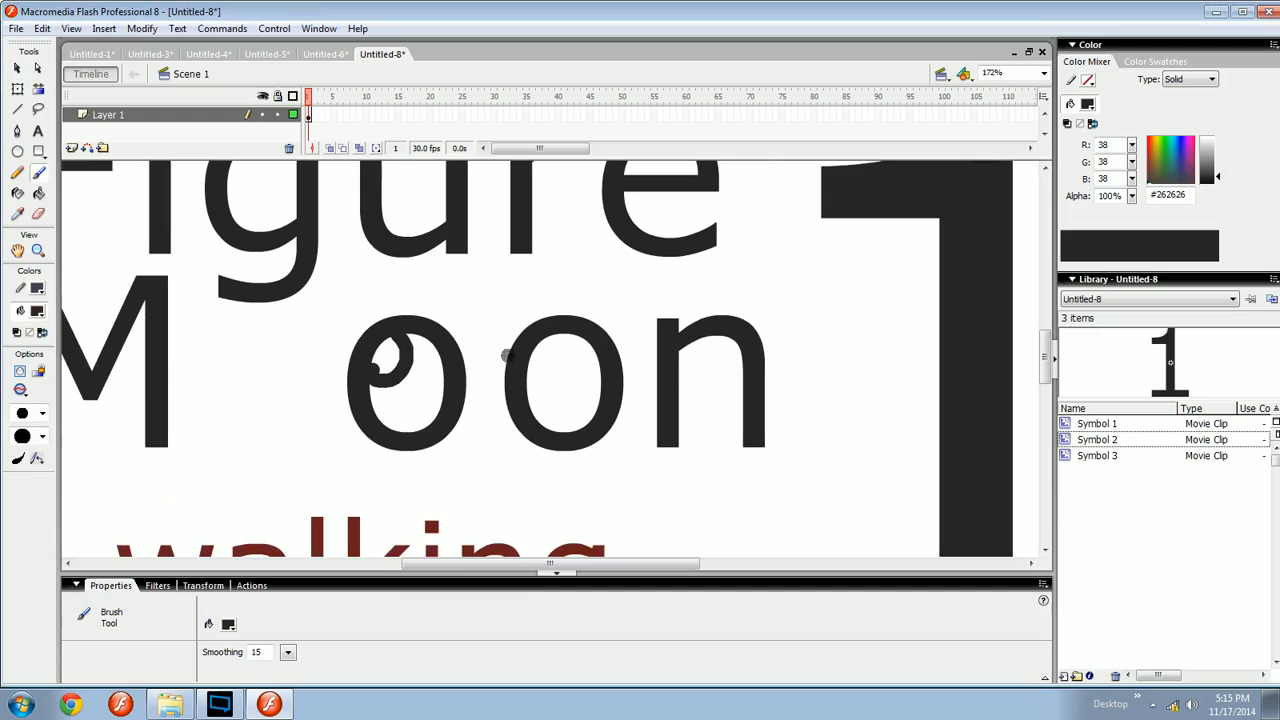
key(k)
click(388, 352)
- Select everything on the stage and delete it
key(v)
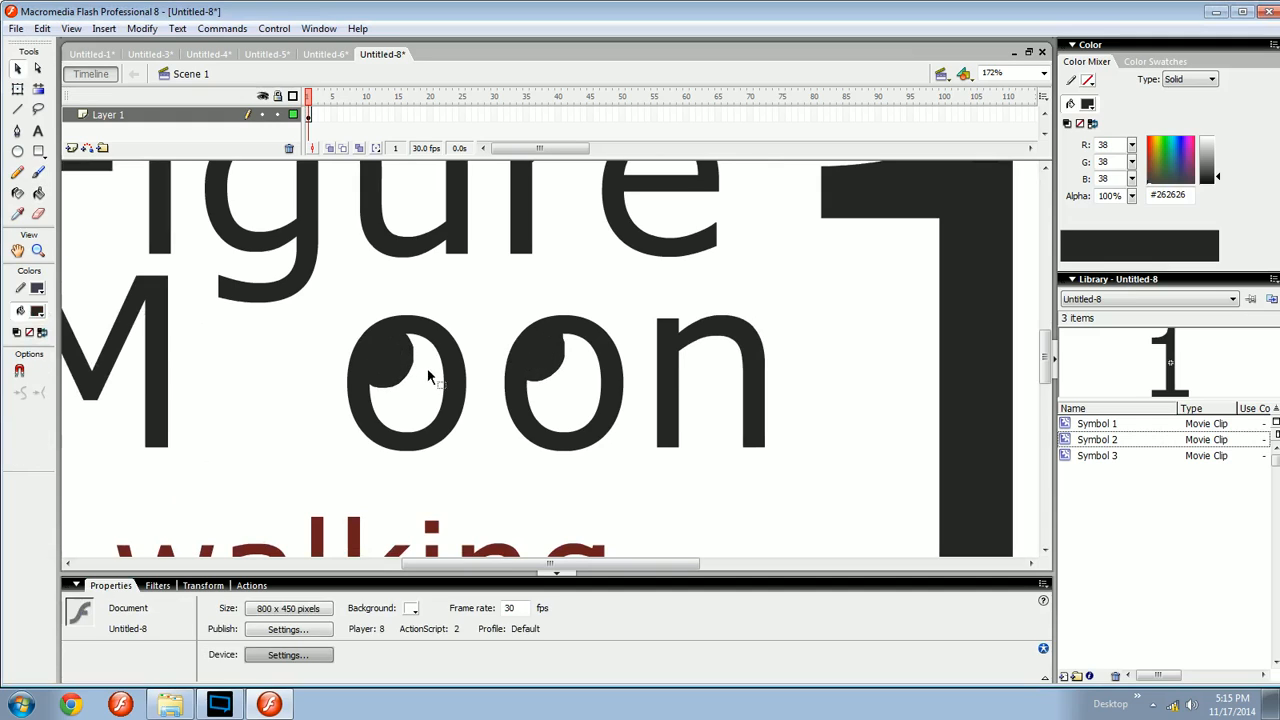
key(b)
key(ctrl+minus)
key(v)
drag(571, 403, 597, 411)
key(ctrl+a)
key(Delete)
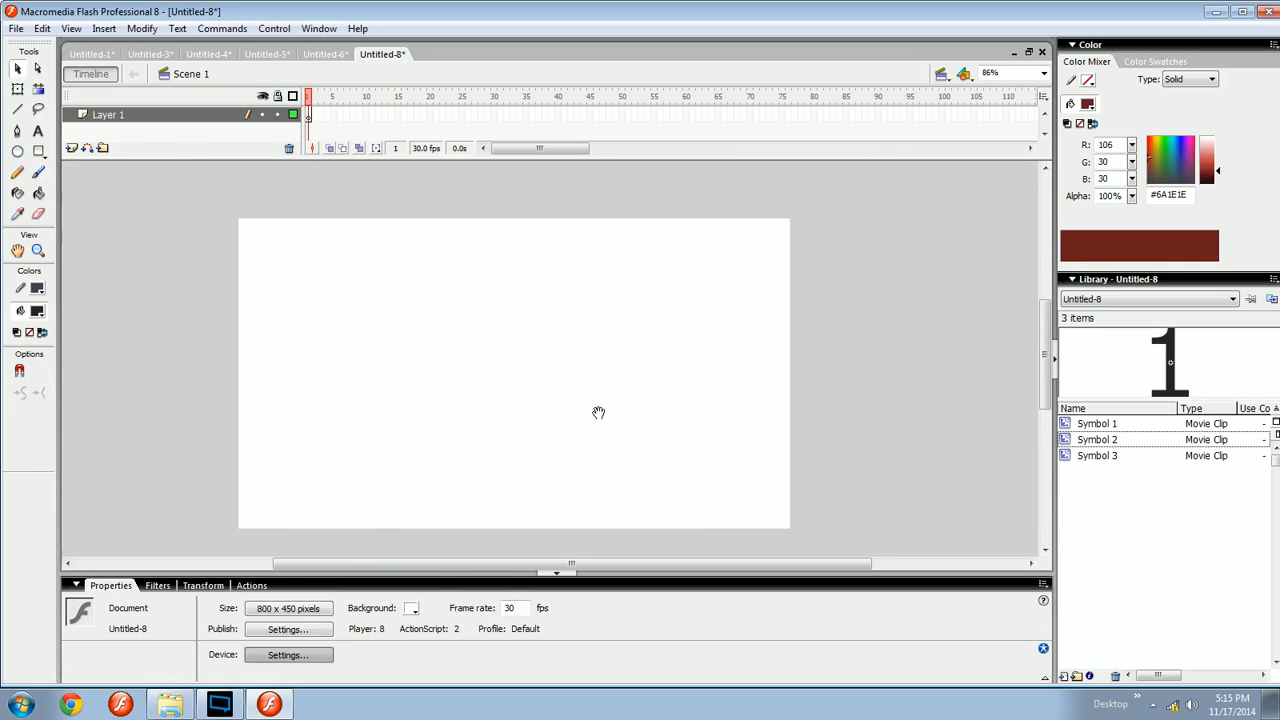
- Sketch trial brush strokes on the stage and delete them
key(ctrl+equal)
key(ctrl+minus)
mouse_move(490, 480)
mouse_down()
mouse_move(542, 378)
mouse_move(625, 413)
mouse_up()
key(b)
scroll(523, 359, up, 2)
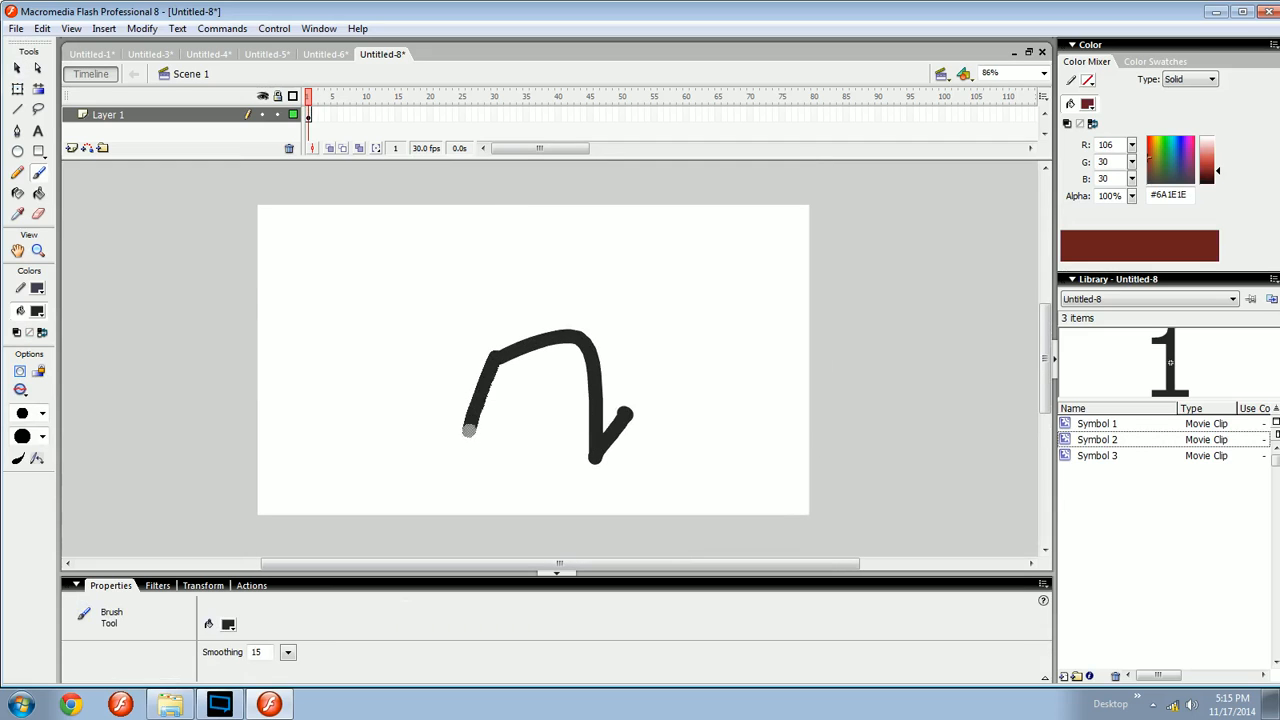
drag(468, 430, 411, 432)
scroll(431, 450, up, 1)
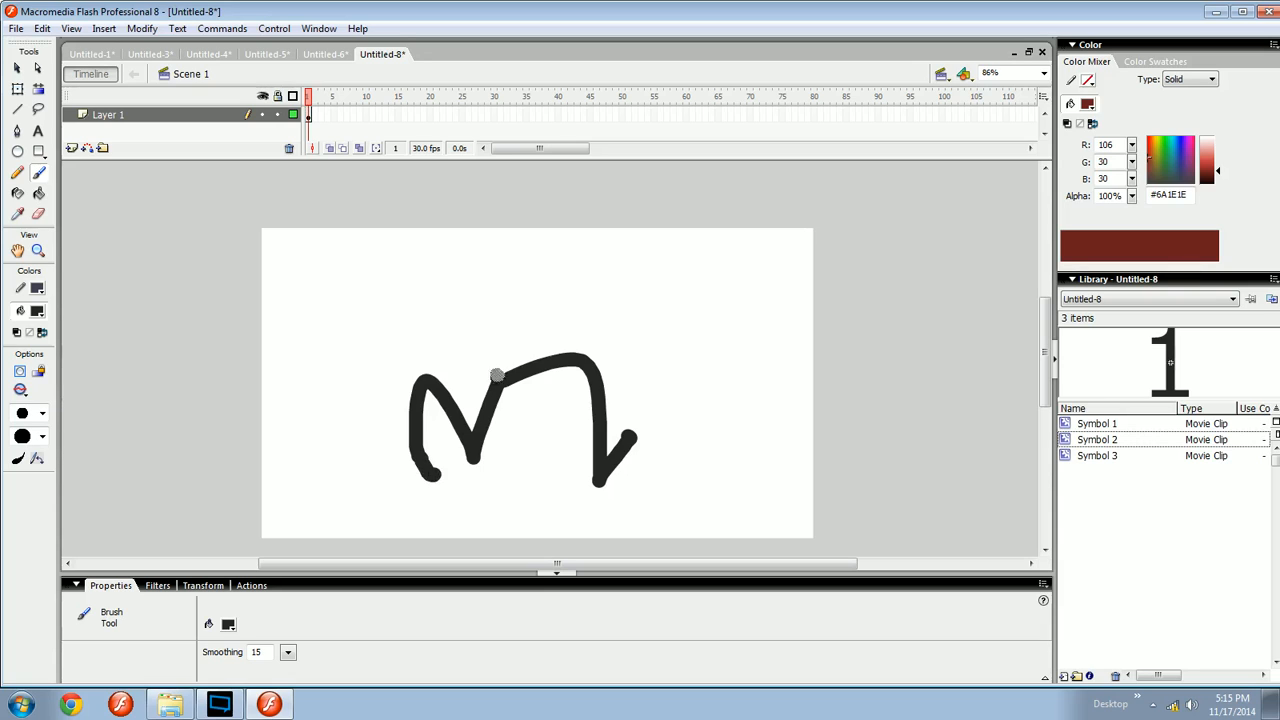
mouse_move(497, 375)
mouse_down()
mouse_move(435, 312)
mouse_move(490, 268)
mouse_up()
drag(361, 296, 346, 348)
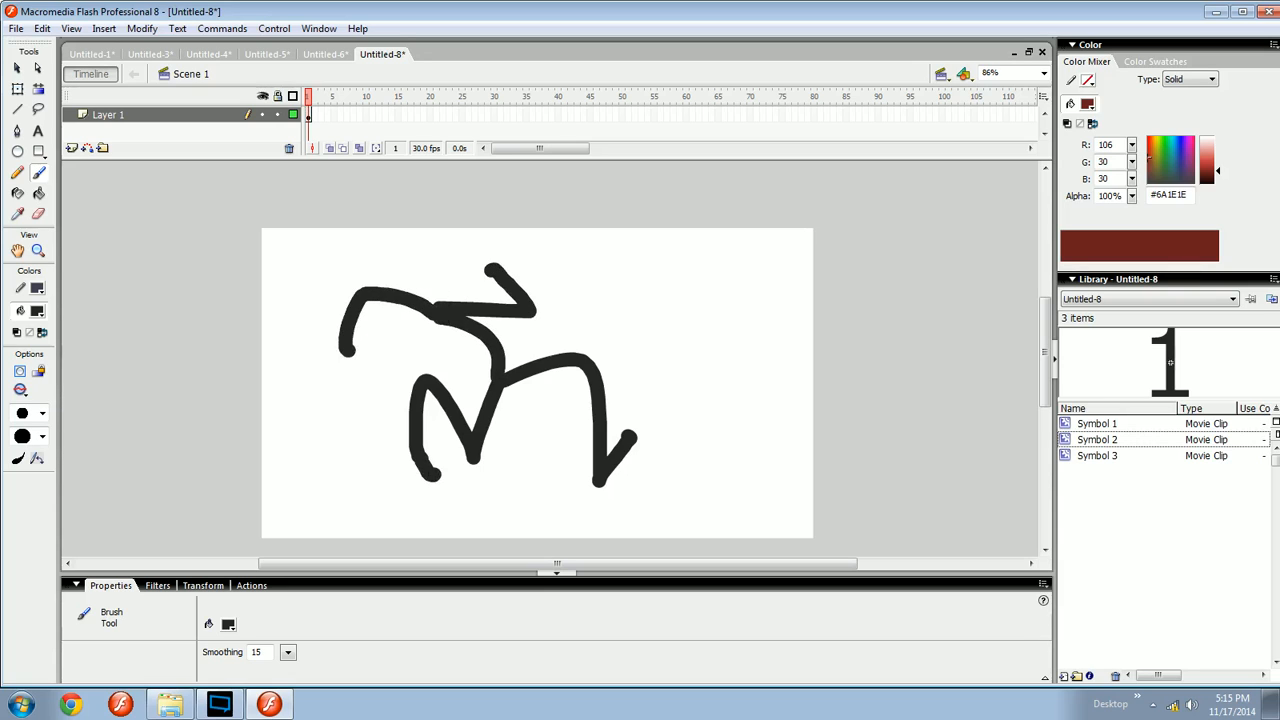
key(ctrl+a)
key(Delete)
- Collapse the Properties panel to enlarge the stage area
key(space)
drag(503, 384, 491, 367)
key(space)
drag(481, 440, 445, 434)
key(space)
drag(531, 443, 533, 377)
key(ctrl+equal)
key(space)
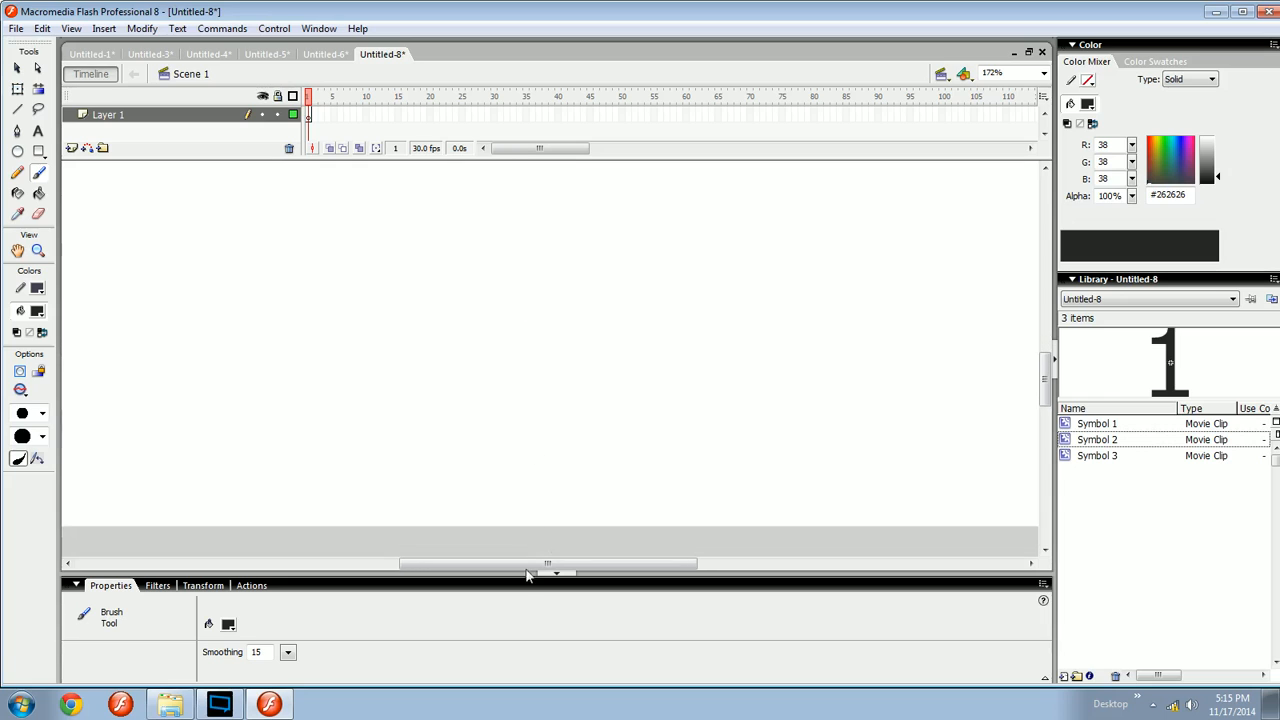
click(515, 586)
- Brush a small test loop on the stage and delete it
mouse_move(548, 475)
mouse_down()
mouse_move(666, 509)
mouse_move(566, 491)
mouse_move(471, 537)
mouse_up()
scroll(507, 440, left, 3)
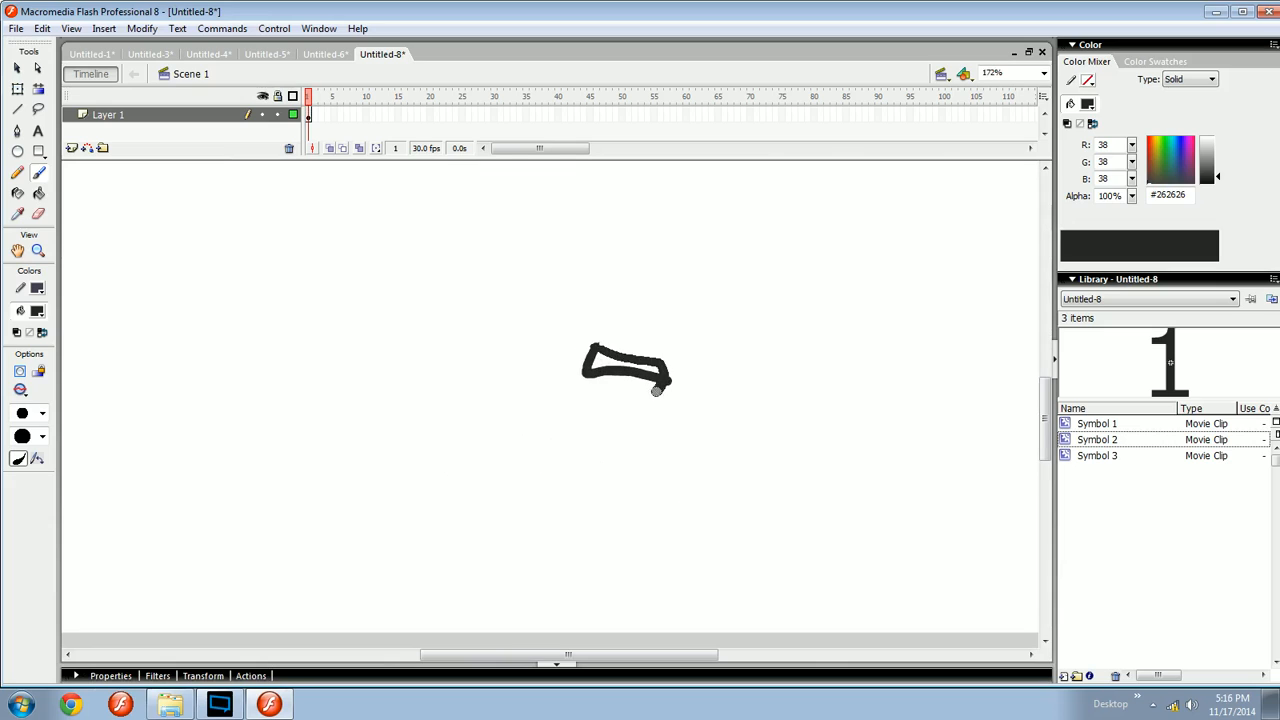
drag(524, 340, 573, 346)
mouse_move(754, 320)
ctrl+mouse_down()
mouse_move(589, 354)
mouse_move(495, 425)
ctrl+mouse_up()
key(Delete)
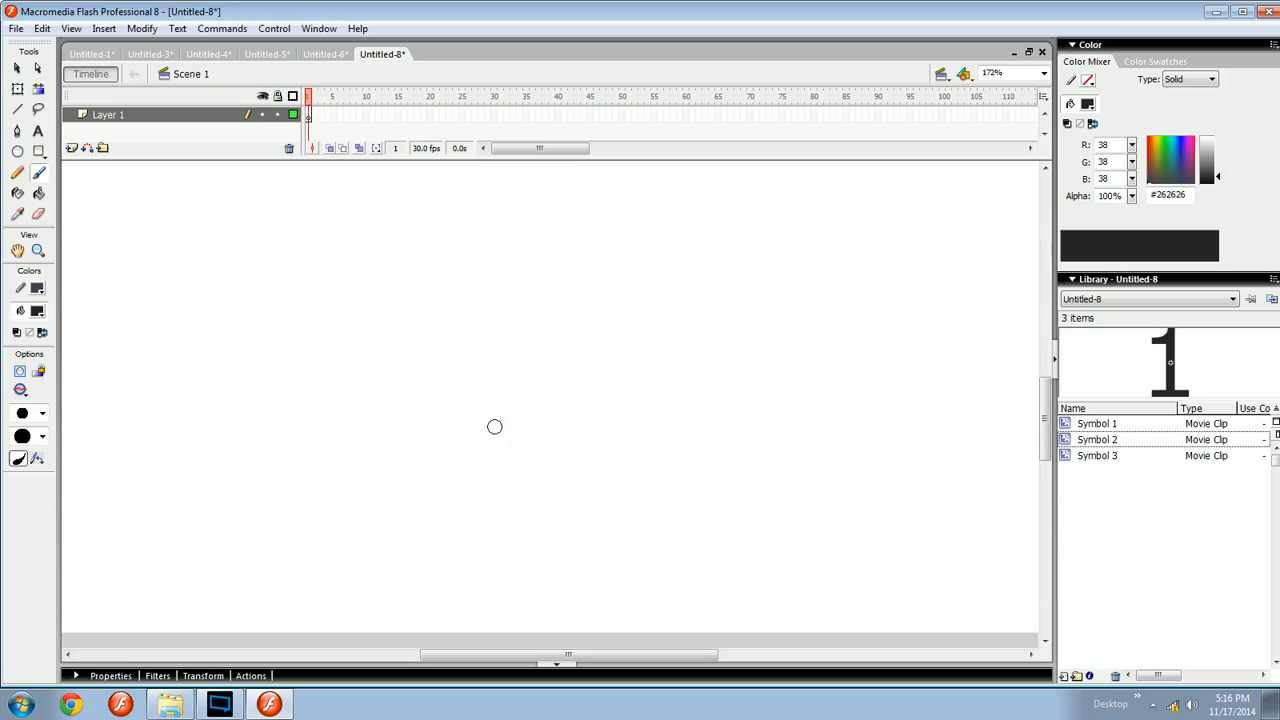
ctrl+drag(736, 254, 425, 505)
drag(553, 436, 583, 429)
key(v)
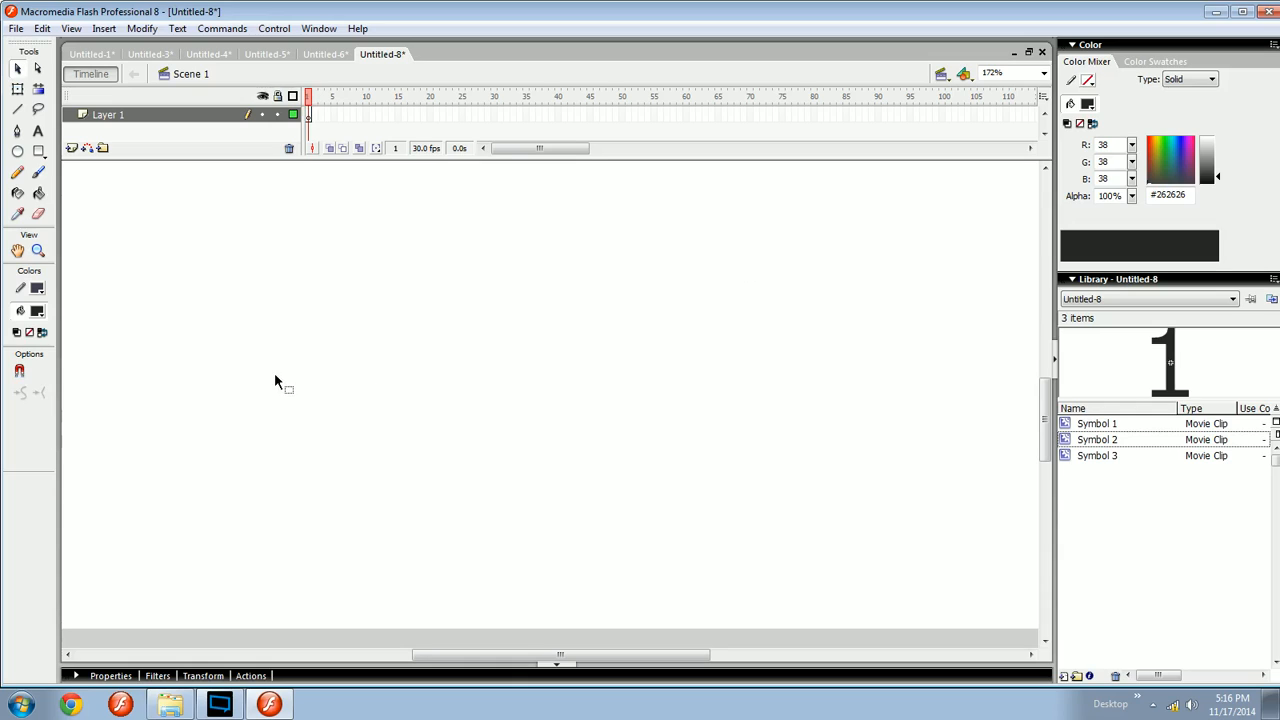
- Draw a running stick figure with the Brush tool, undoing one stroke, and delete the figure
key(ctrl+minus)
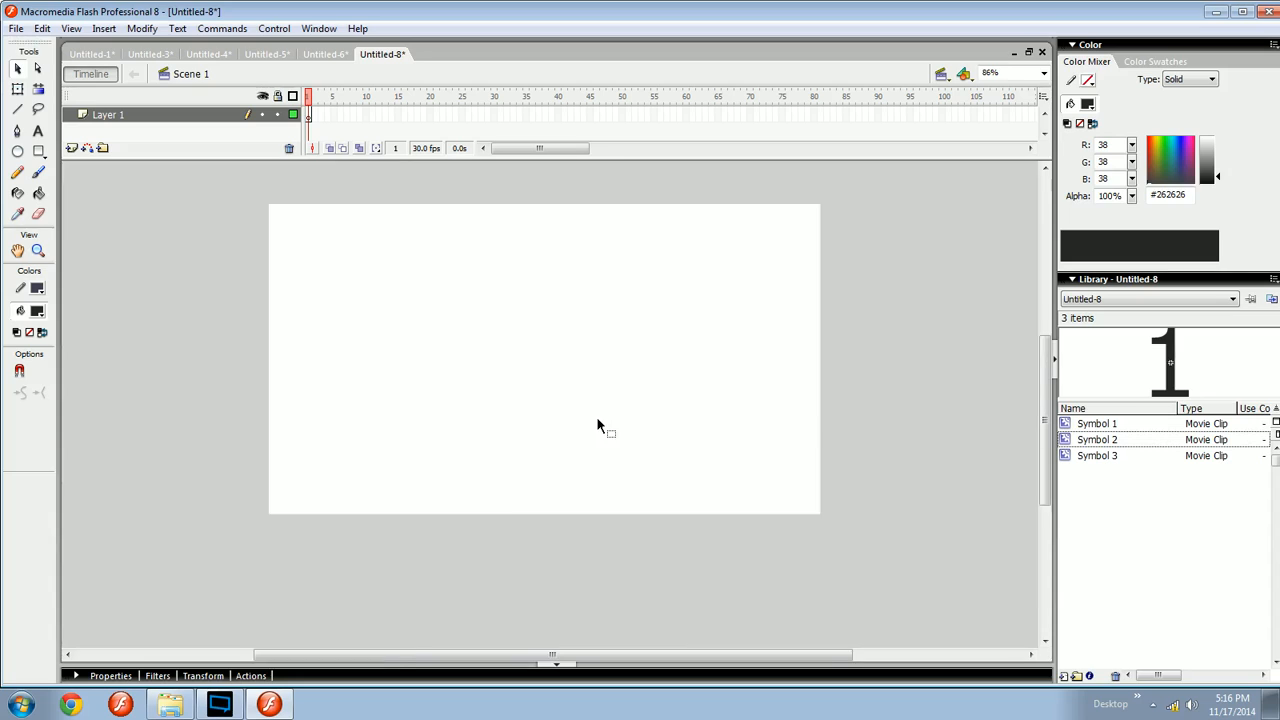
key(ctrl+equal)
drag(598, 425, 598, 332)
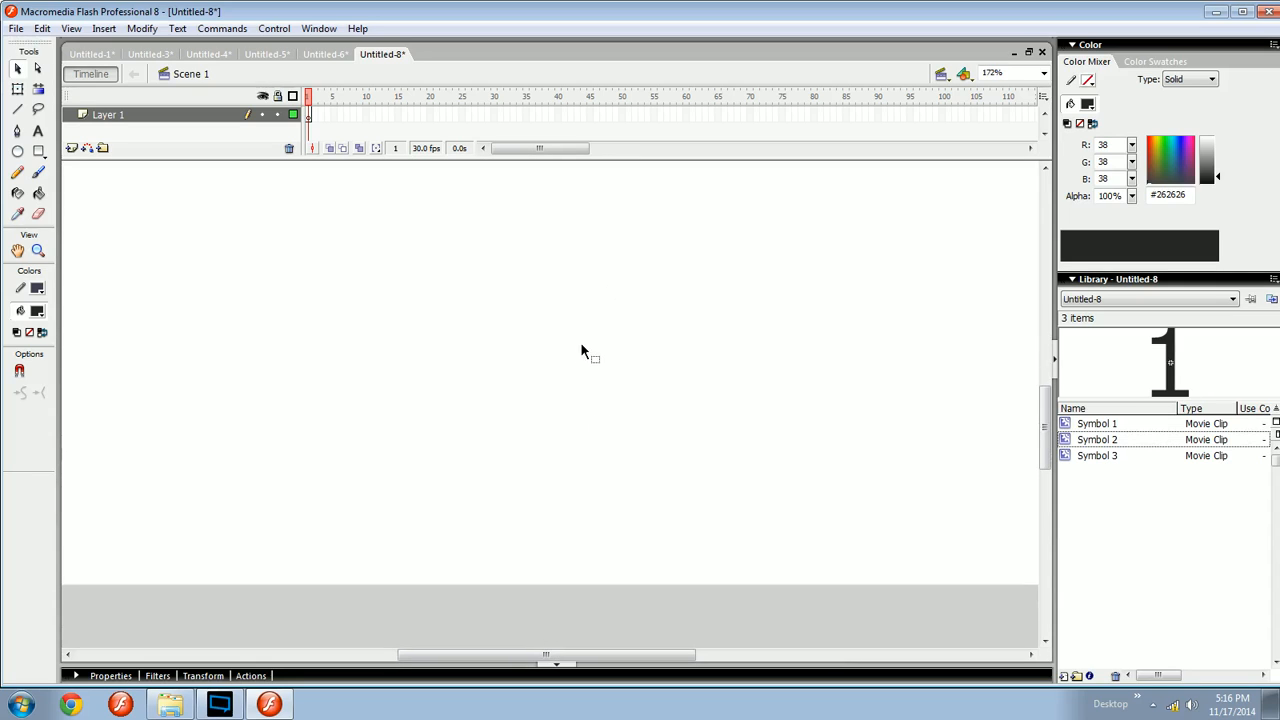
key(b)
scroll(460, 371, up, 2)
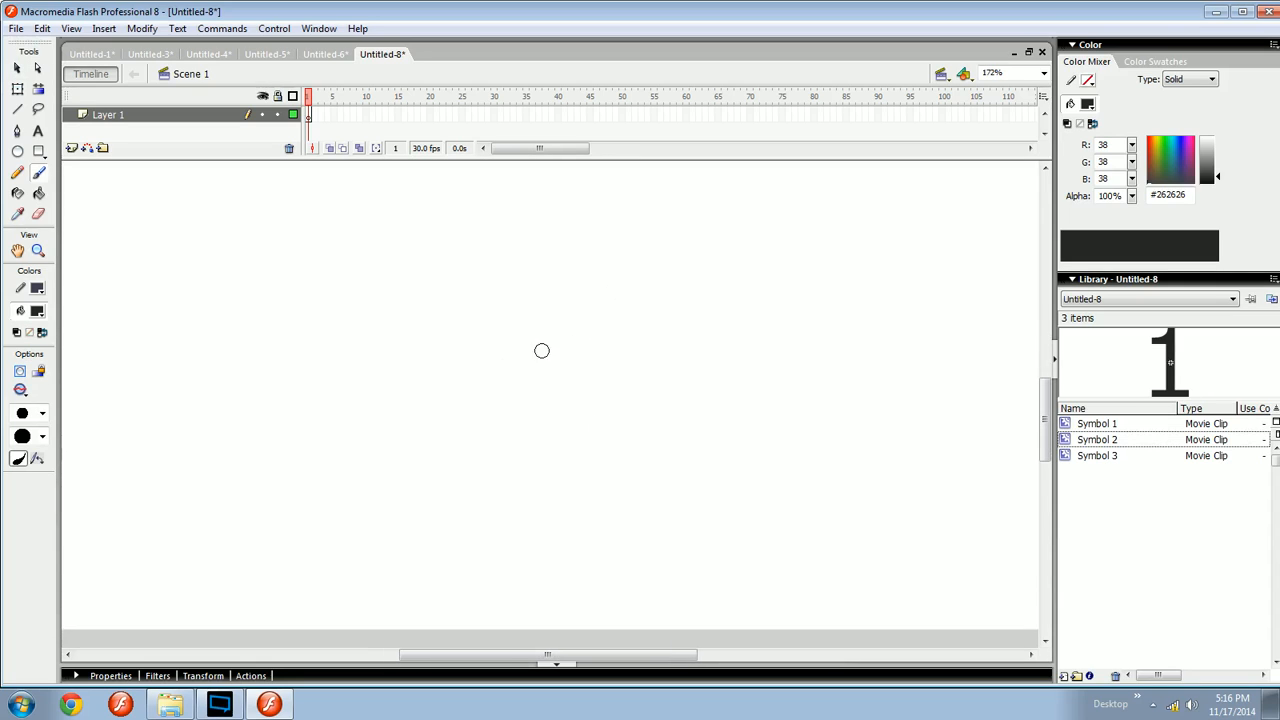
drag(537, 343, 613, 455)
scroll(613, 455, up, 2)
drag(560, 388, 497, 485)
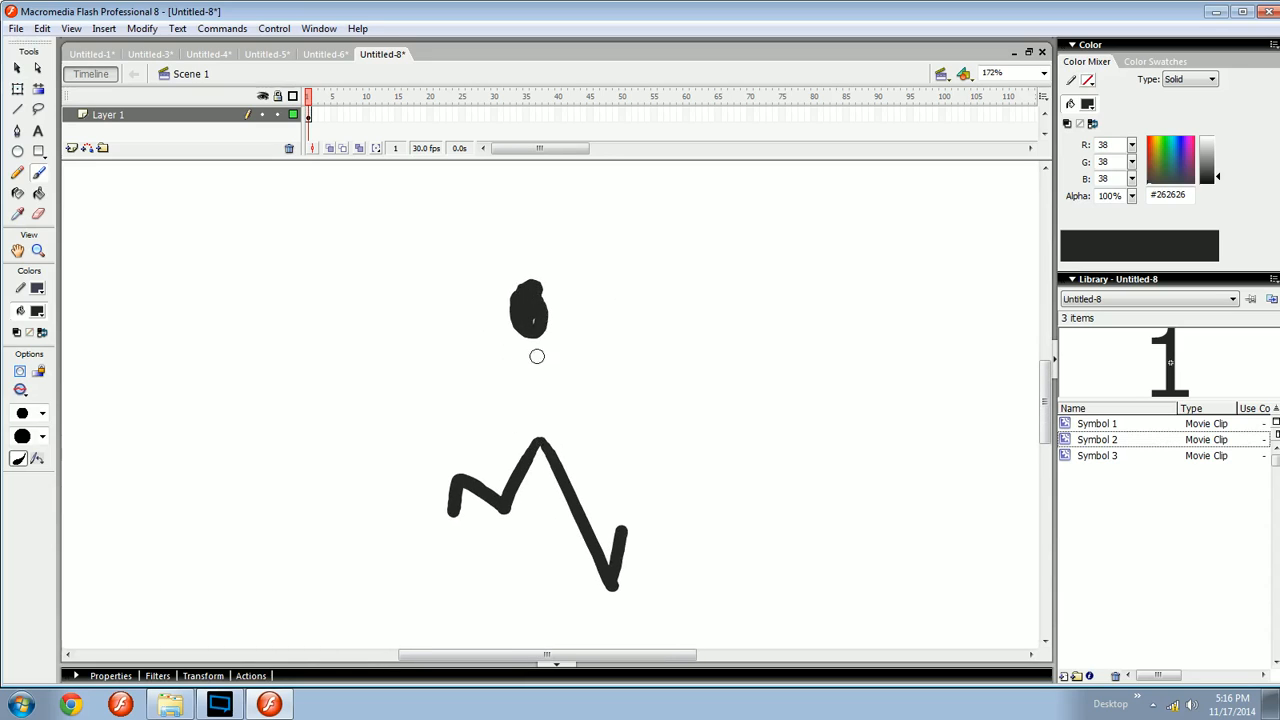
mouse_move(537, 356)
mouse_down()
mouse_move(545, 436)
mouse_move(530, 372)
mouse_move(530, 449)
mouse_up()
key(ctrl+z)
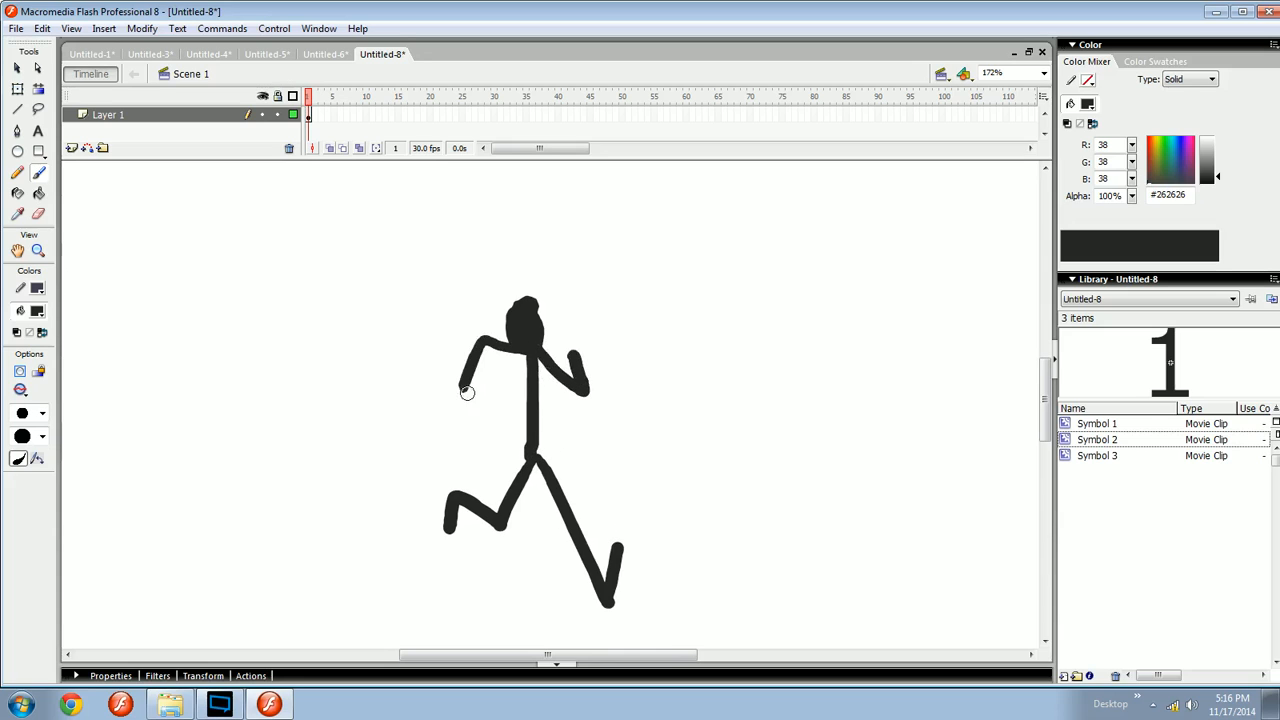
key(v)
mouse_move(746, 229)
mouse_down()
mouse_move(586, 423)
mouse_move(336, 636)
mouse_up()
key(Delete)
- Brush a head and a horizontal motion arrow and delete them
key(b)
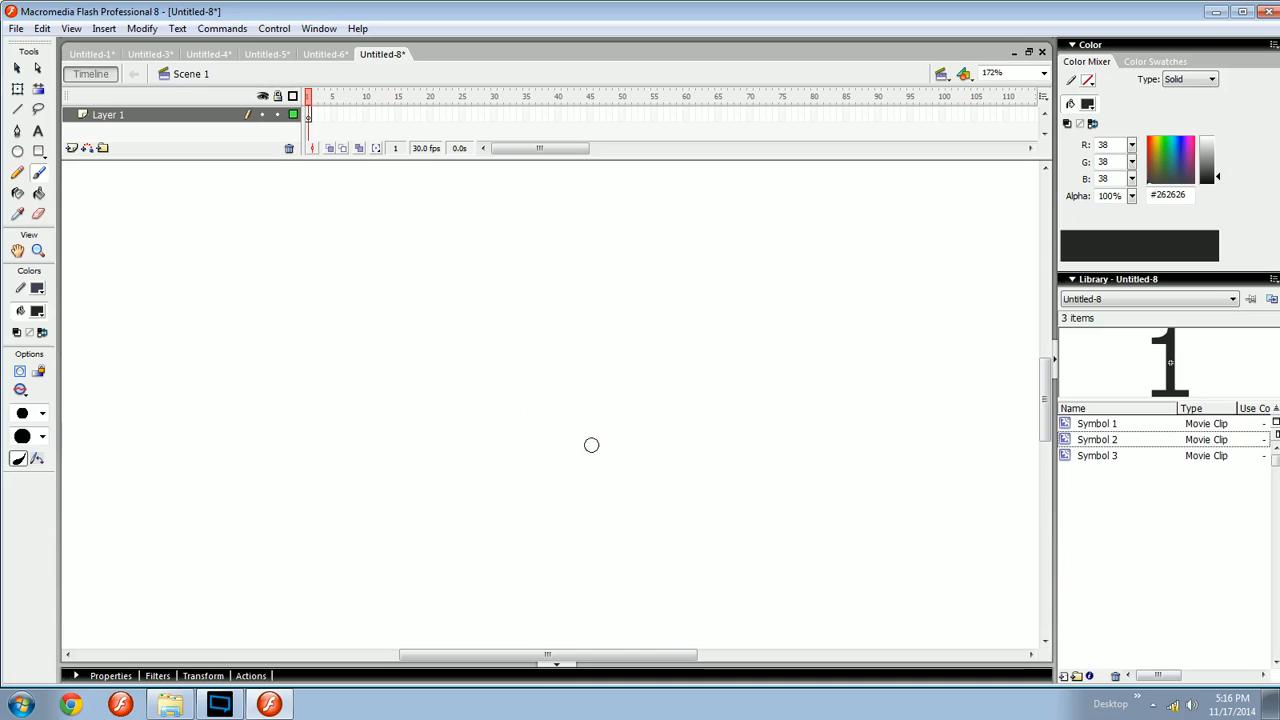
key(ctrl+minus)
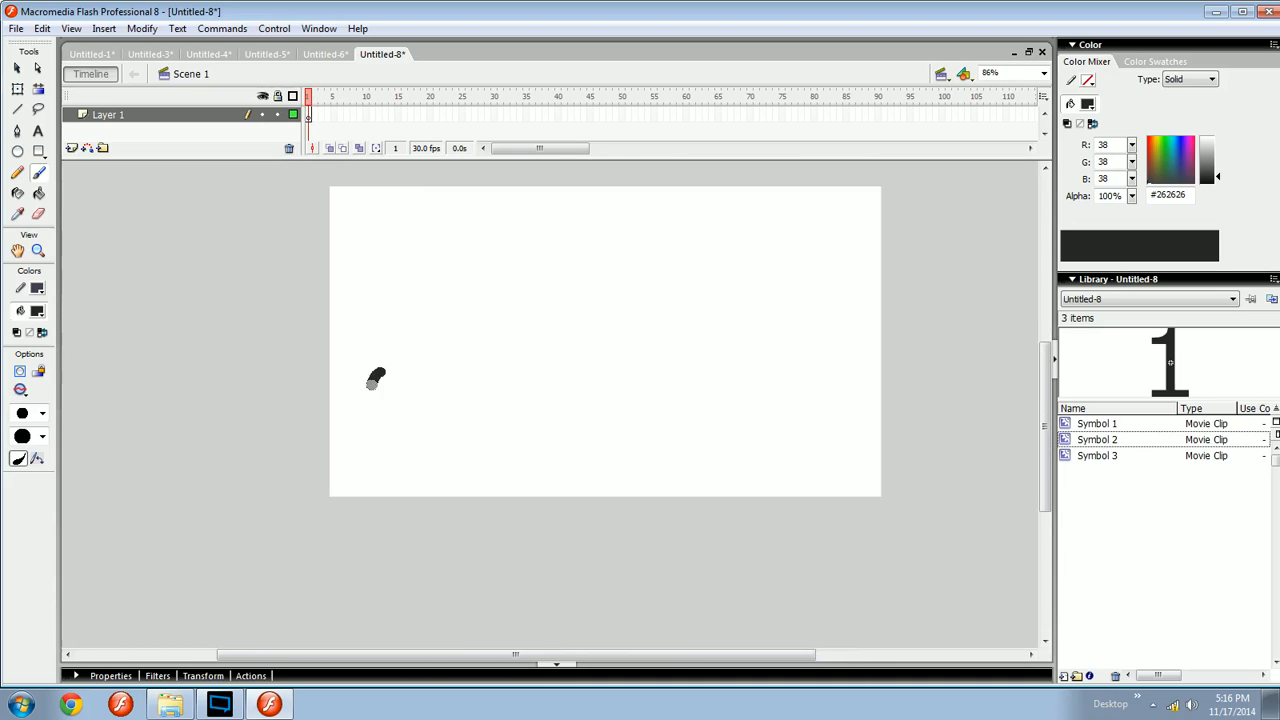
drag(399, 422, 564, 426)
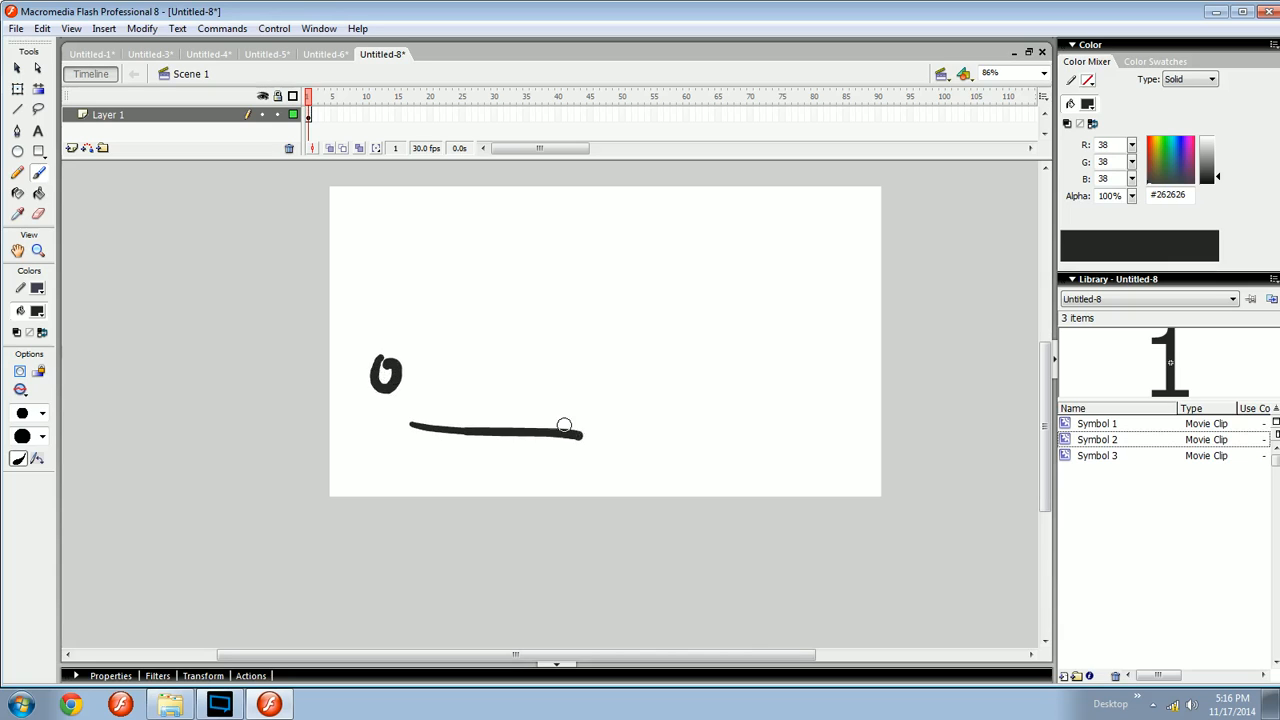
key(ctrl+equal)
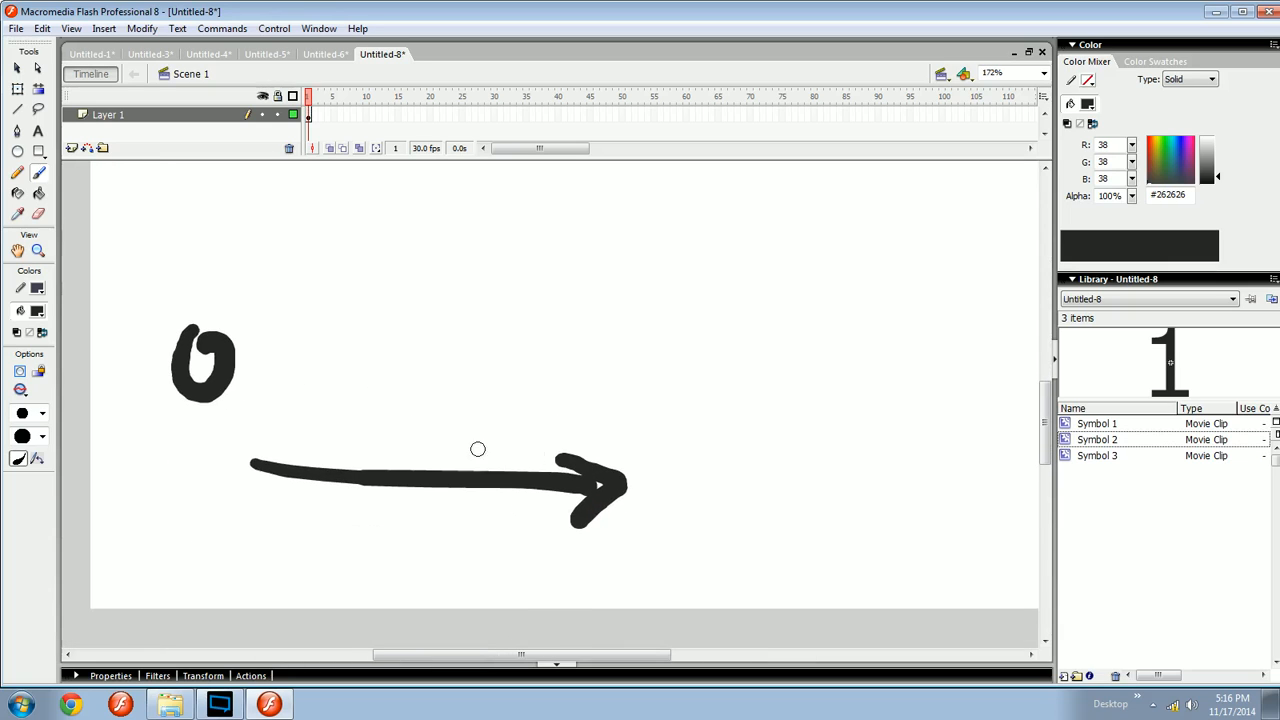
mouse_move(326, 421)
mouse_down()
mouse_move(594, 418)
mouse_move(576, 447)
mouse_move(551, 445)
mouse_move(762, 431)
mouse_move(689, 443)
mouse_up()
key(ctrl+a)
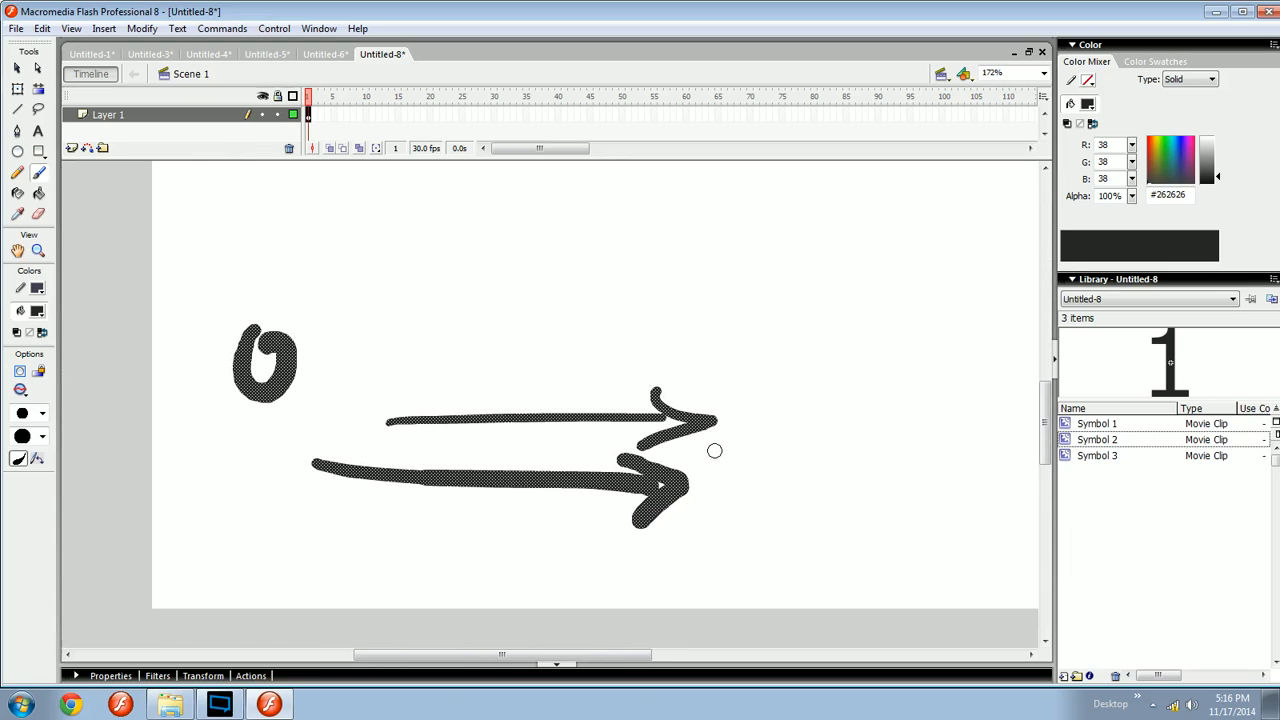
key(Delete)
- Brush a long zigzag practice stroke across the stage and delete it
drag(651, 443, 582, 466)
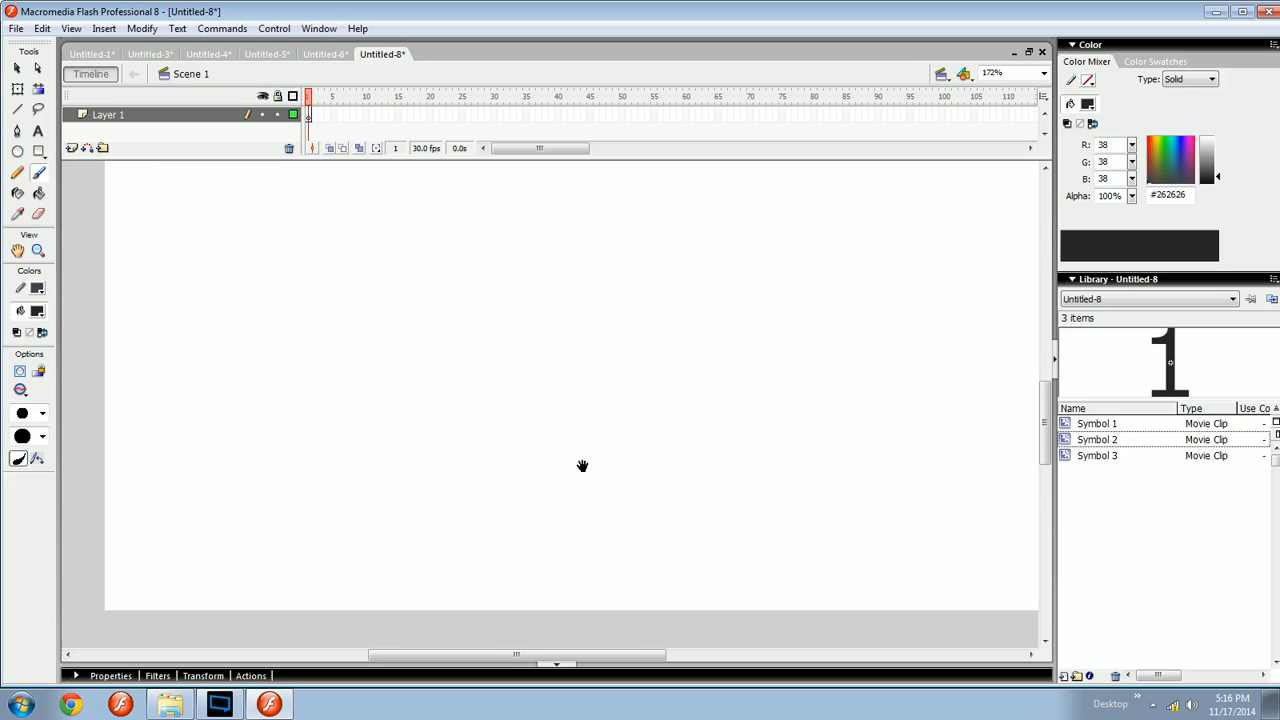
mouse_move(196, 378)
mouse_down()
mouse_move(224, 493)
mouse_move(418, 608)
mouse_move(535, 575)
mouse_move(657, 598)
mouse_move(972, 603)
mouse_up()
mouse_move(853, 583)
mouse_down()
mouse_move(549, 563)
mouse_move(857, 531)
mouse_up()
mouse_move(623, 504)
mouse_down()
mouse_move(688, 531)
mouse_move(429, 563)
mouse_move(618, 523)
mouse_up()
key(ctrl+a)
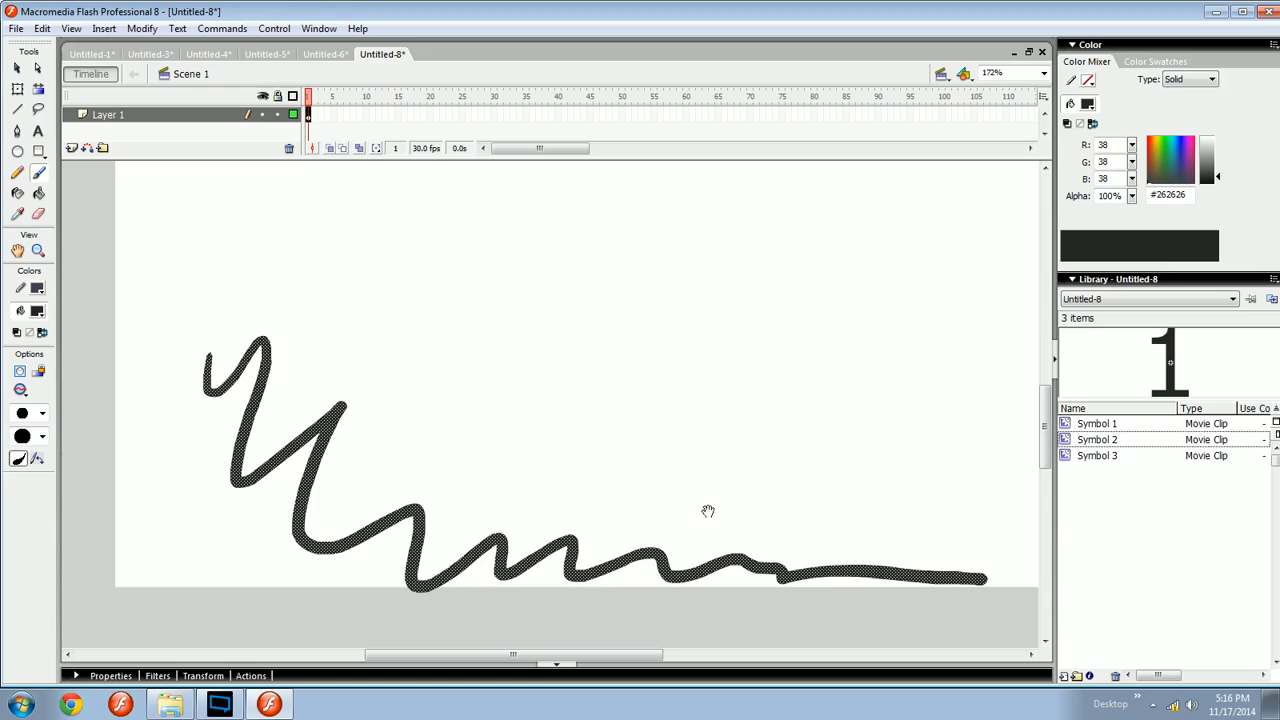
drag(695, 511, 499, 531)
mouse_move(653, 513)
mouse_down()
mouse_move(485, 530)
mouse_move(750, 529)
mouse_up()
key(ctrl+minus)
key(Delete)
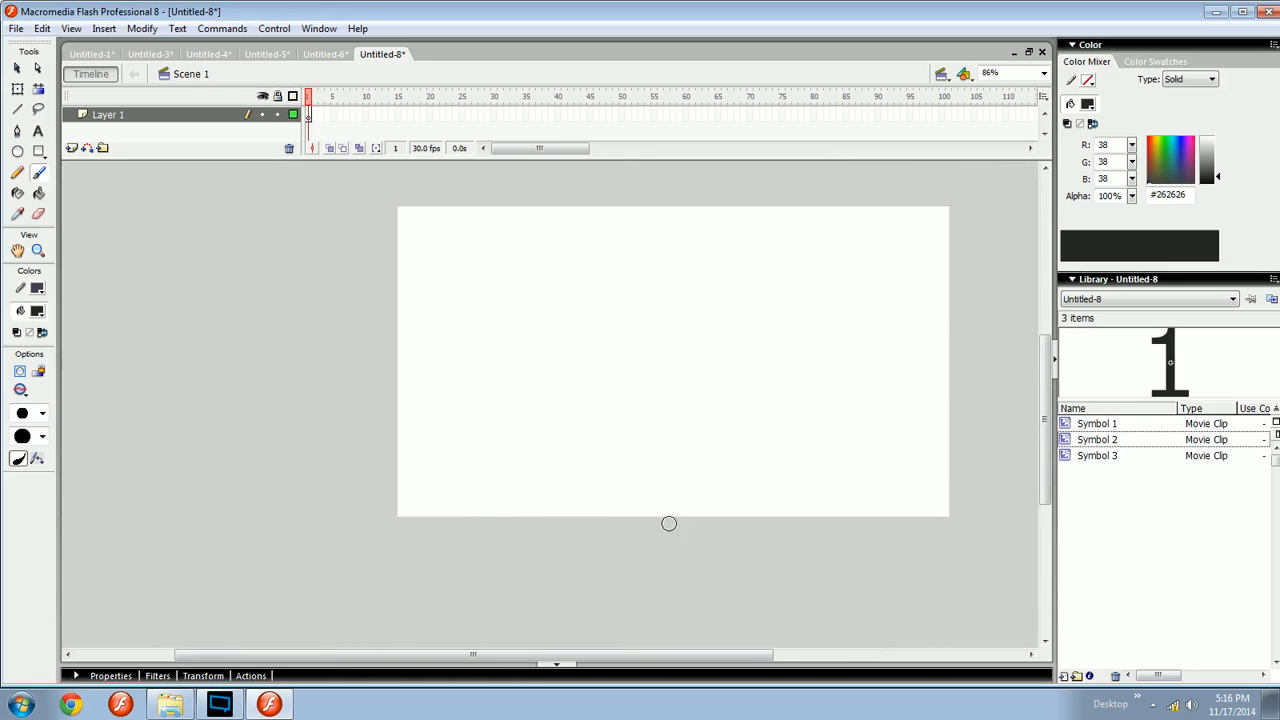
- Brush a few test strokes and undo them all
drag(595, 518, 666, 491)
key(ctrl+equal)
drag(539, 508, 614, 413)
mouse_move(543, 249)
mouse_down()
mouse_move(521, 248)
mouse_move(509, 218)
mouse_move(507, 230)
mouse_move(538, 227)
mouse_move(503, 222)
mouse_move(537, 300)
mouse_move(540, 282)
mouse_up()
key(ctrl+z)
key(ctrl+z)
key(ctrl+z)
key(ctrl+z)
key(ctrl+z)
key(ctrl+z)
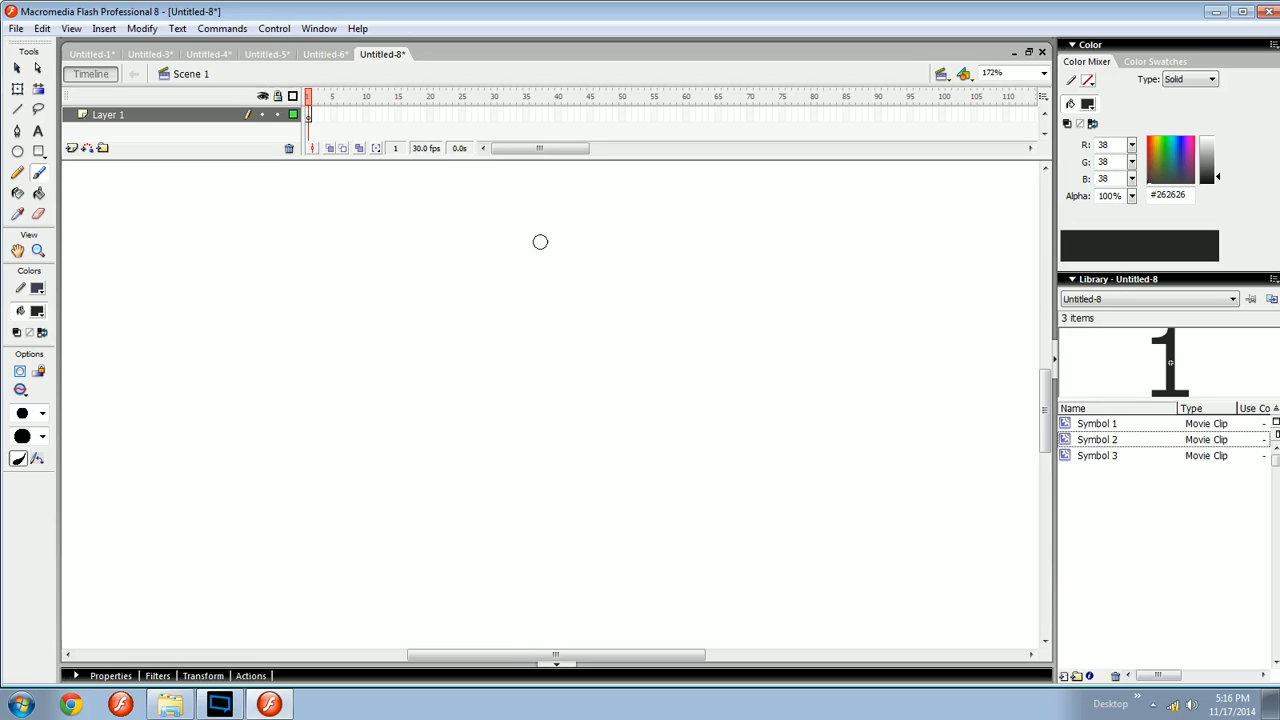
- Brush a circle for the head and fill its inside with the Paint Bucket
drag(540, 234, 503, 274)
key(ctrl+space)
drag(454, 324, 546, 267)
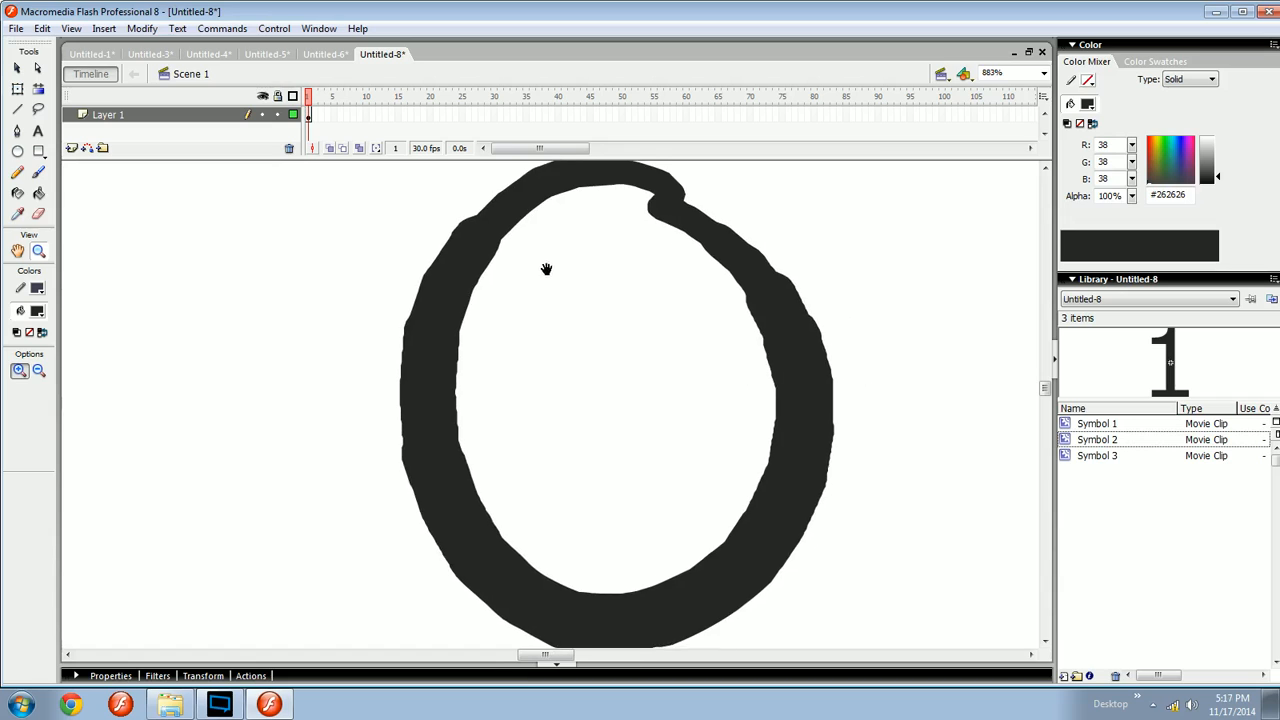
key(ctrl+minus)
key(ctrl+minus)
key(v)
drag(672, 356, 488, 452)
click(622, 444)
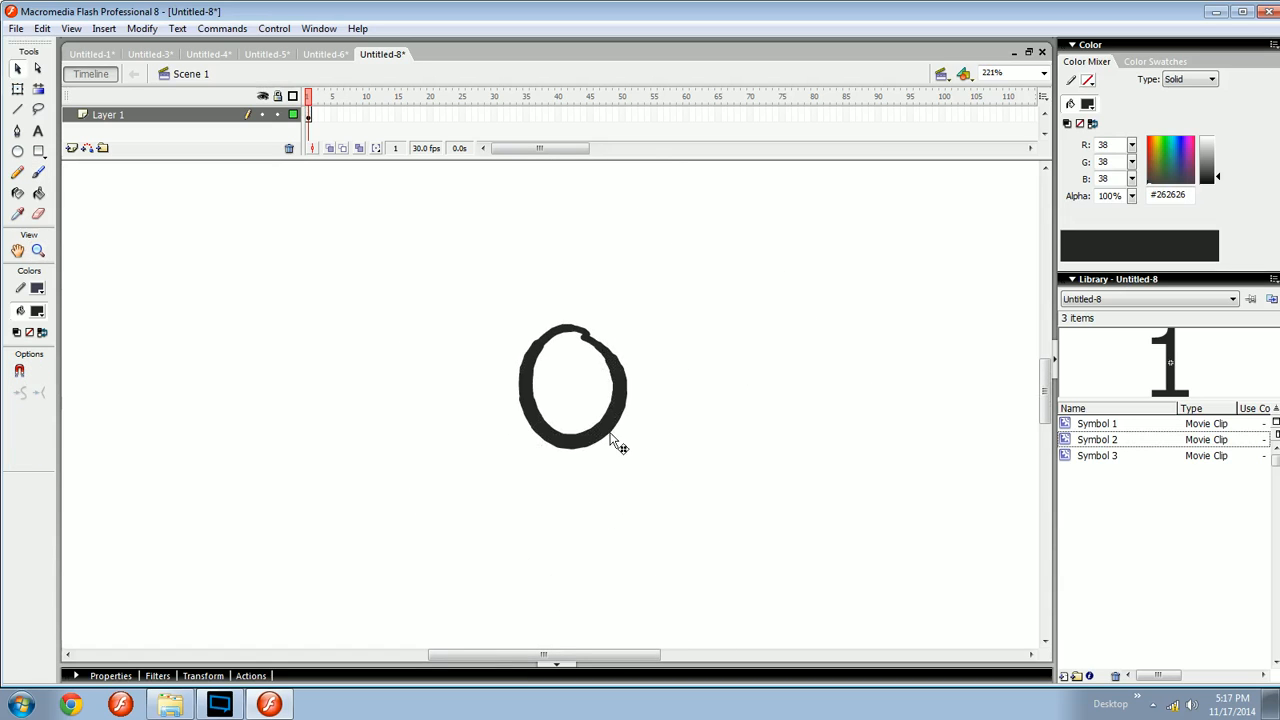
key(b)
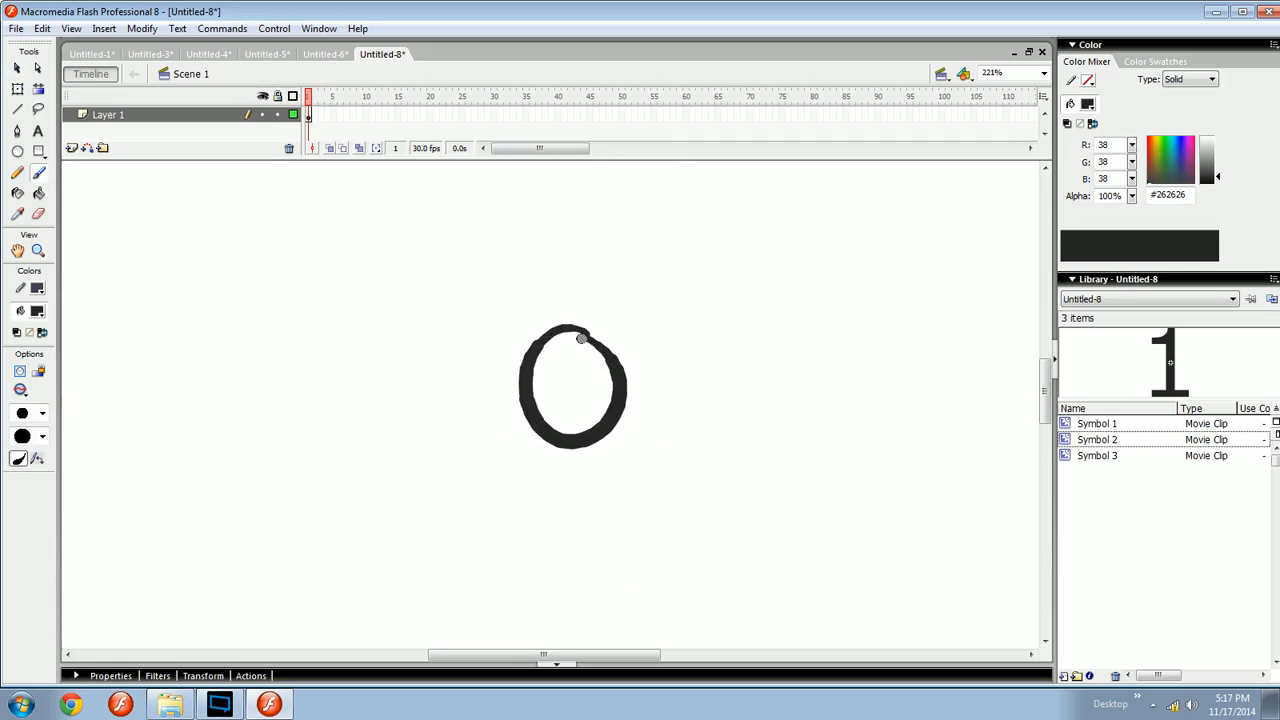
key(k)
click(597, 387)
- Select the filled head and convert it into a movie clip symbol
key(b)
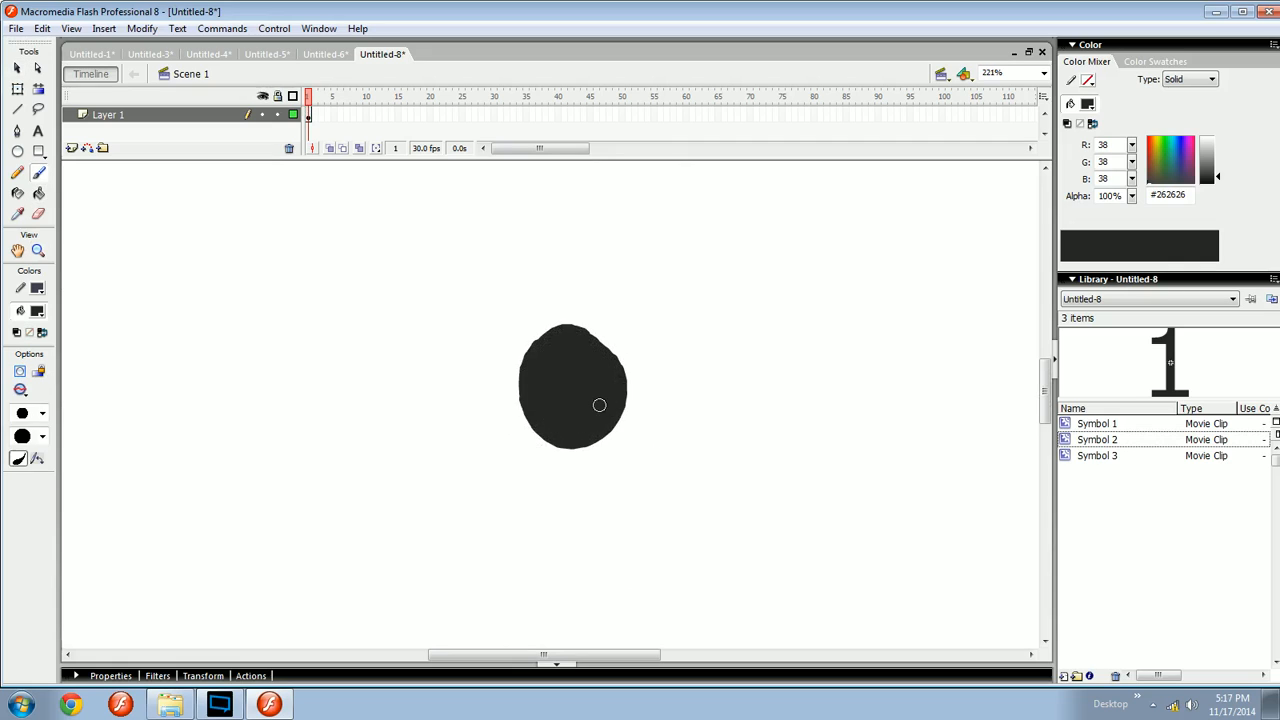
key(ctrl+a)
drag(614, 406, 597, 388)
key(ctrl+z)
key(v)
drag(467, 466, 660, 304)
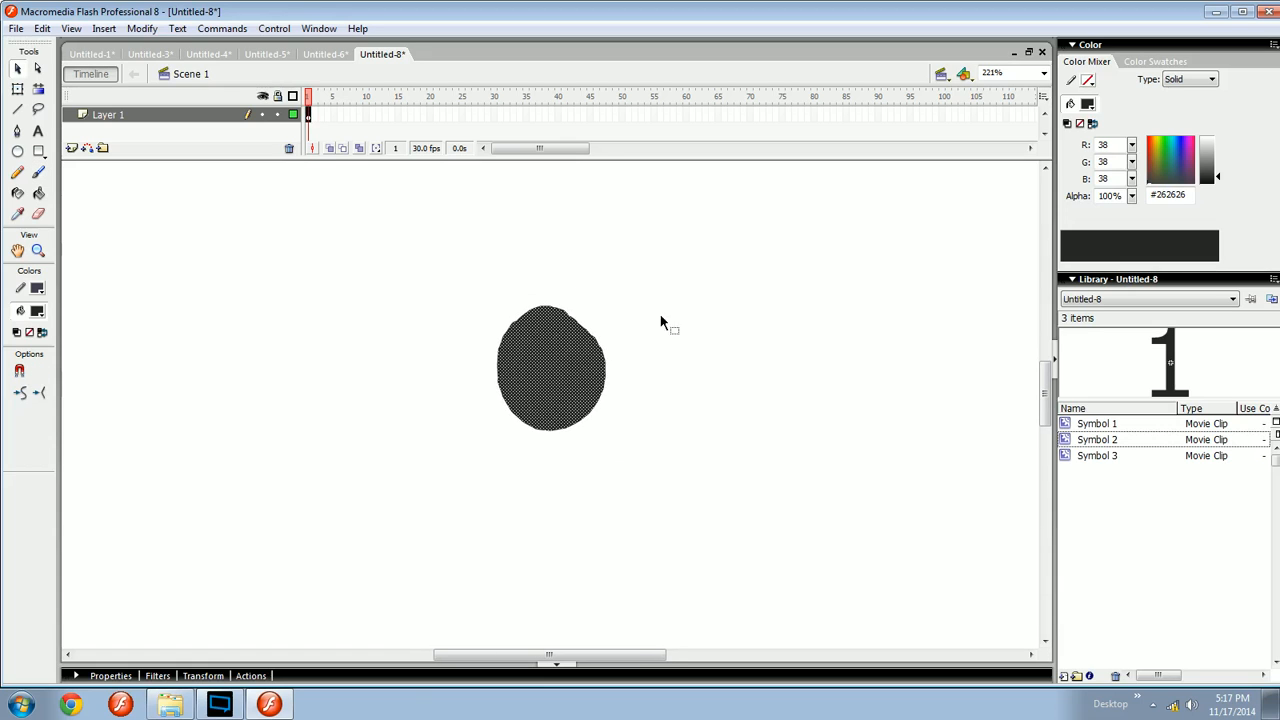
key(ctrl+equal)
click(680, 368)
key(ctrl+minus)
key(ctrl+minus)
mouse_move(600, 411)
mouse_down()
mouse_move(623, 383)
mouse_move(597, 377)
mouse_move(599, 359)
mouse_move(588, 424)
mouse_up()
key(ctrl+a)
key(F8)
key(Return)
- Position the head symbol near the top centre of the stage
drag(564, 351, 565, 287)
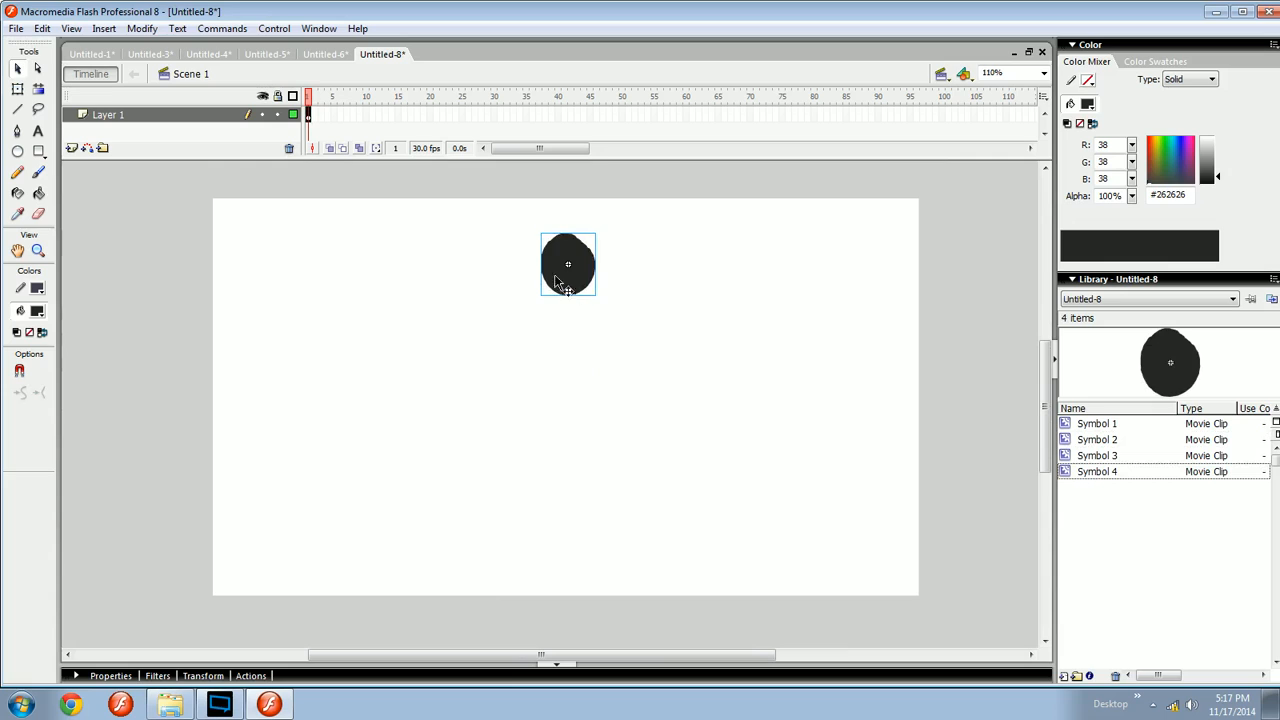
key(F9)
key(F8)
click(766, 229)
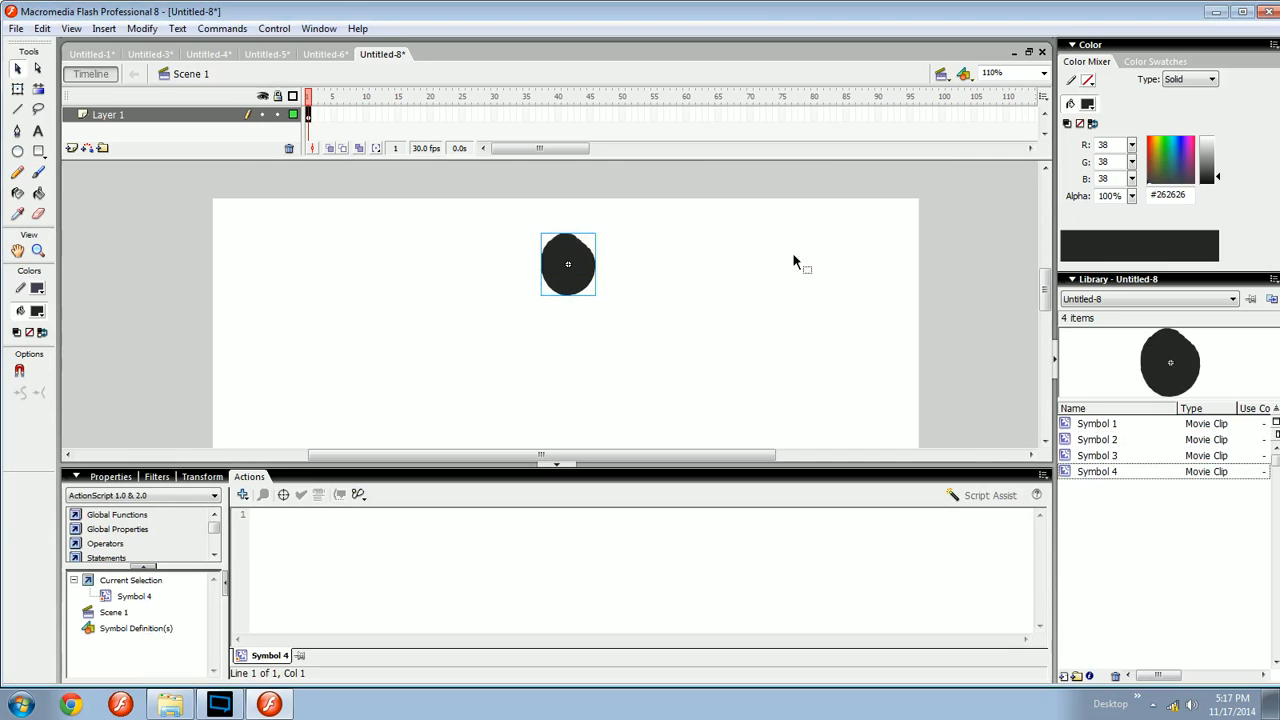
click(935, 480)
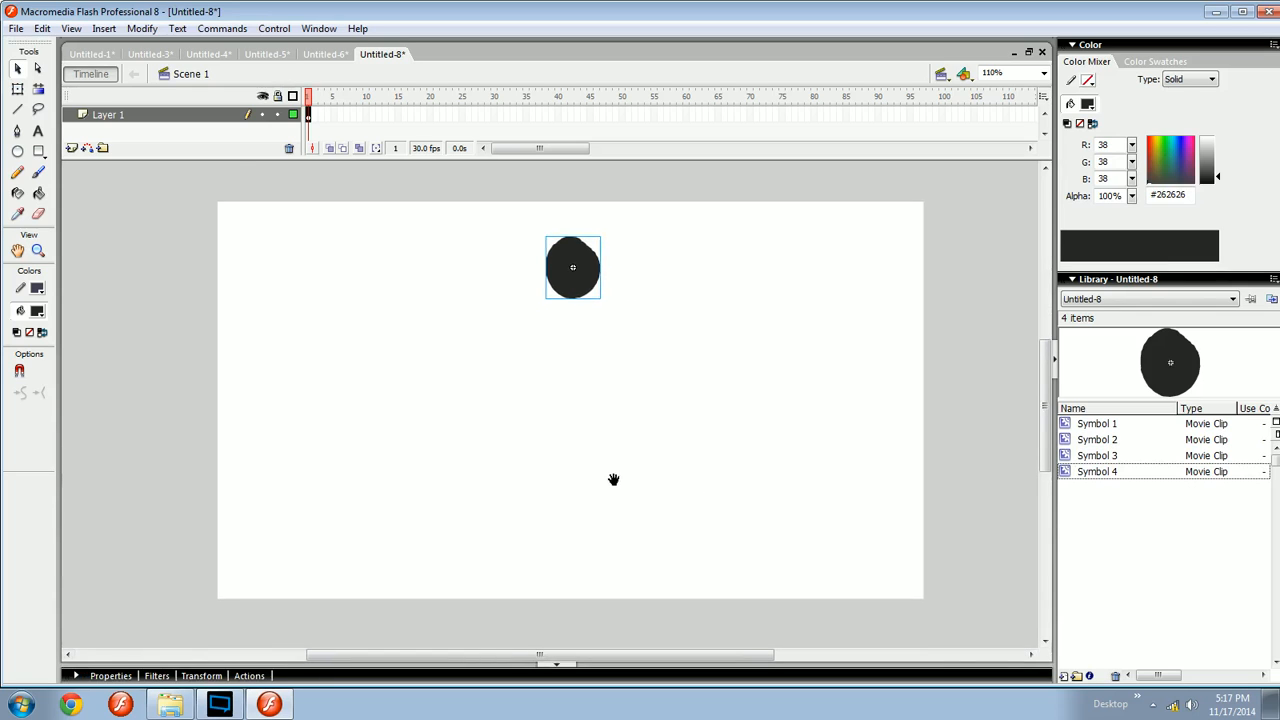
drag(574, 280, 572, 325)
key(b)
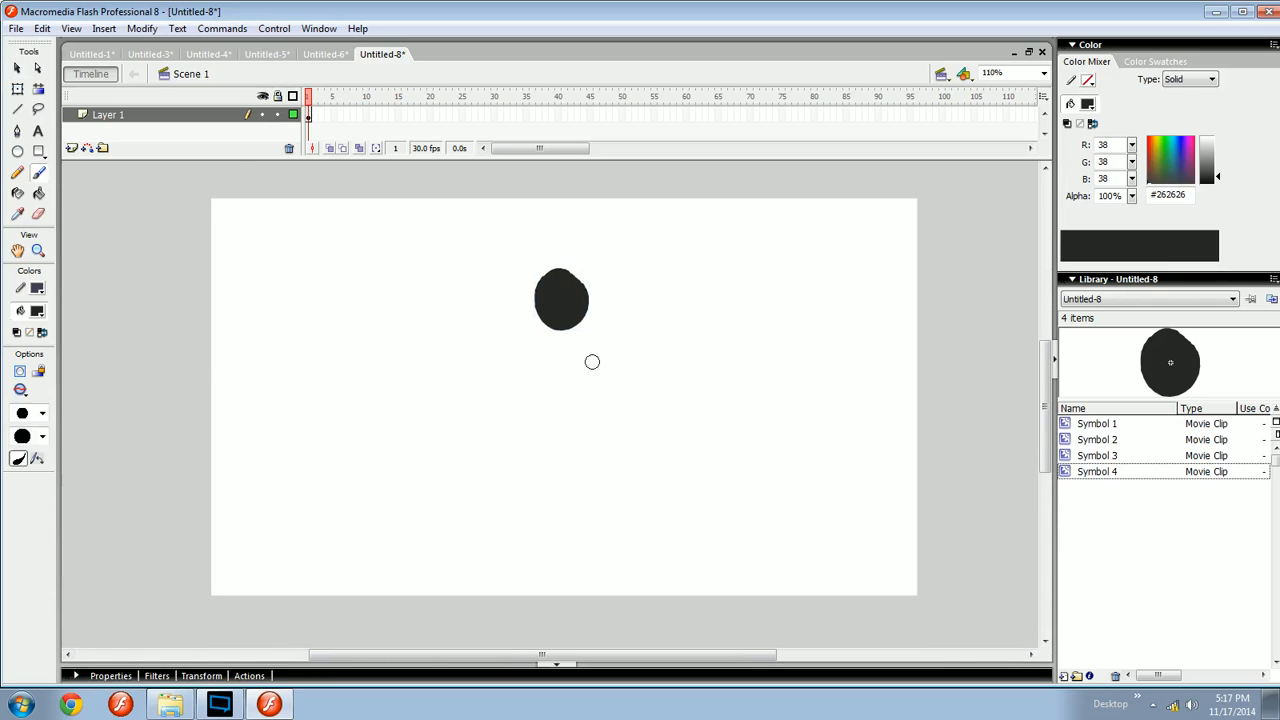
key(ctrl+equal)
drag(604, 396, 571, 283)
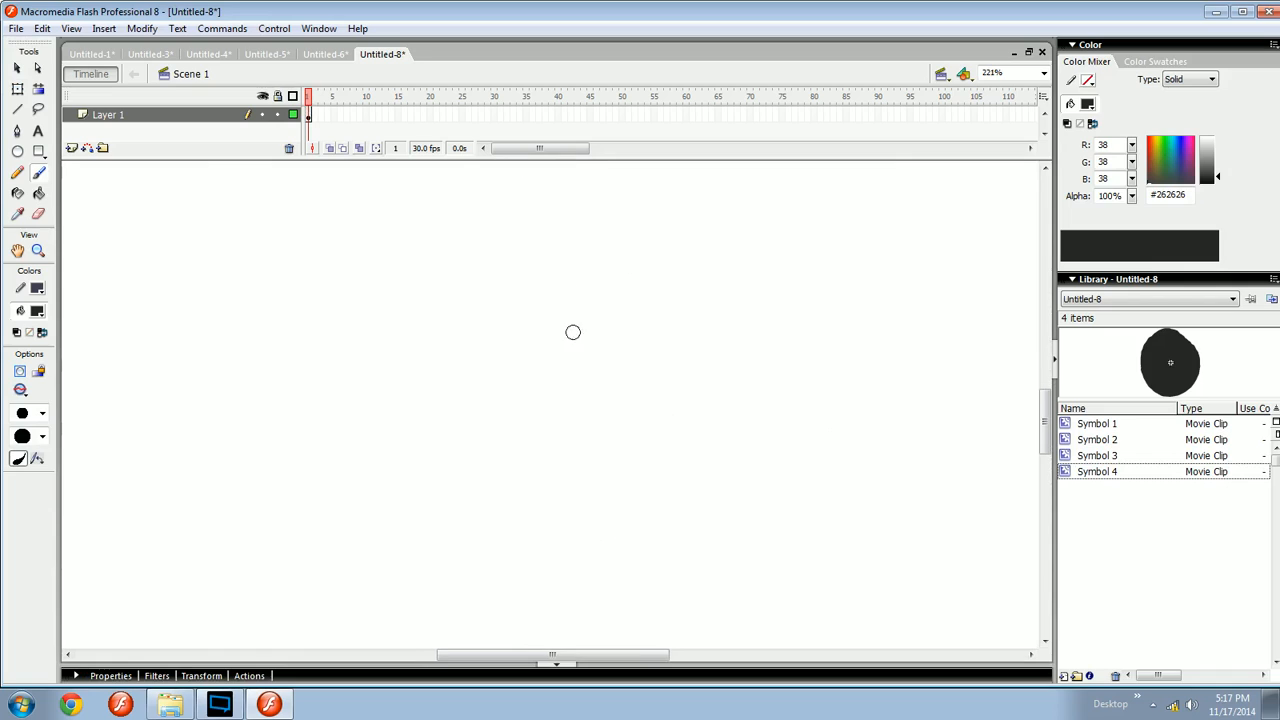
drag(584, 351, 599, 438)
key(ctrl+minus)
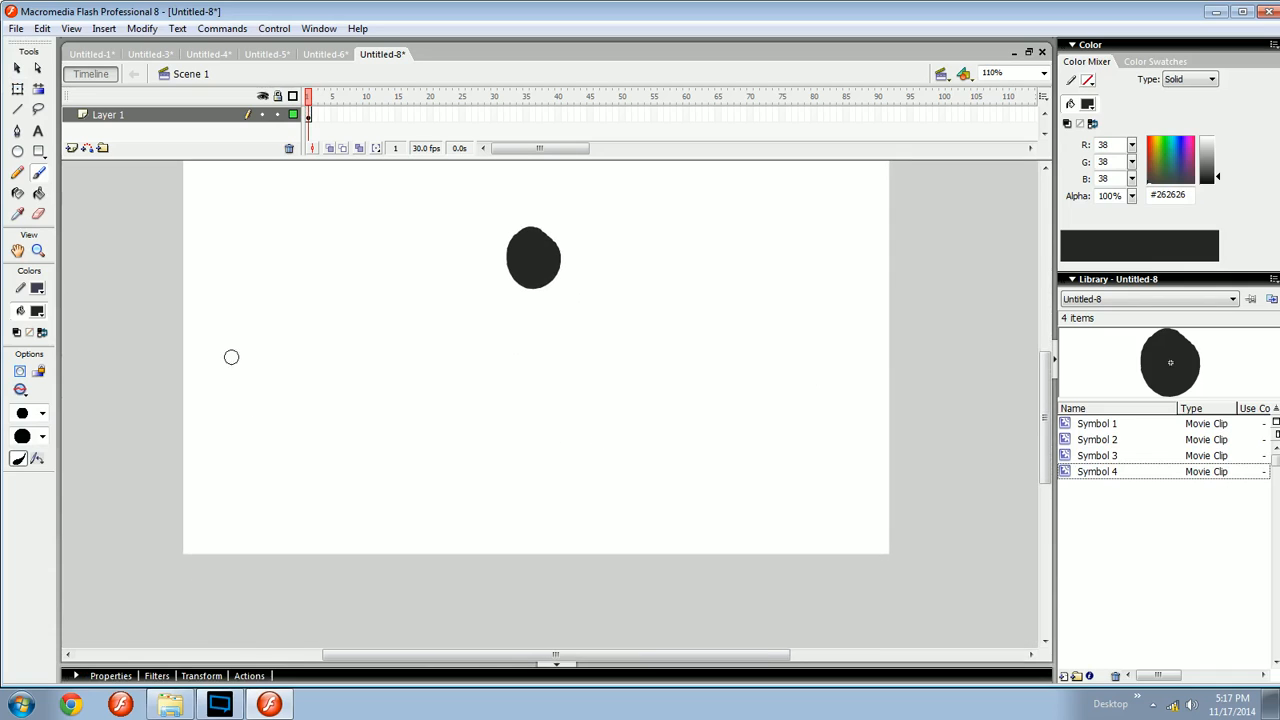
- Switch to the Untitled-3 document and test its walking legs movie
click(186, 56)
click(170, 54)
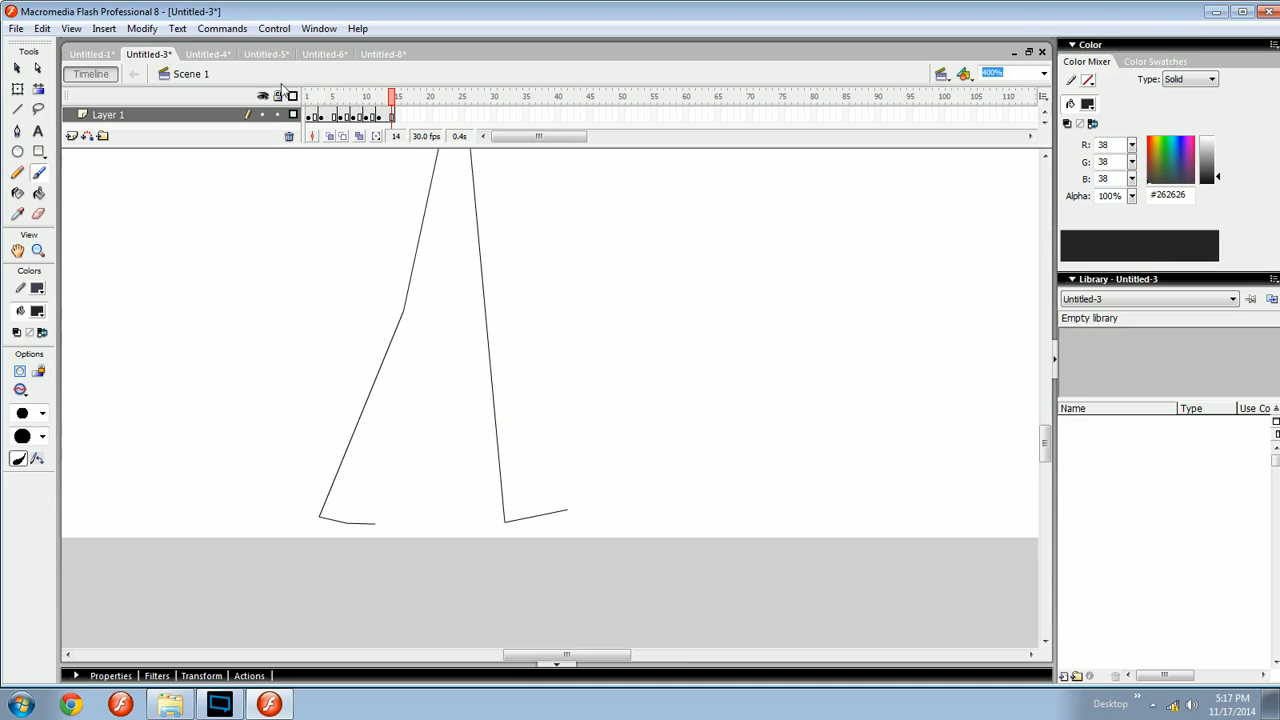
click(294, 114)
key(ctrl+Return)
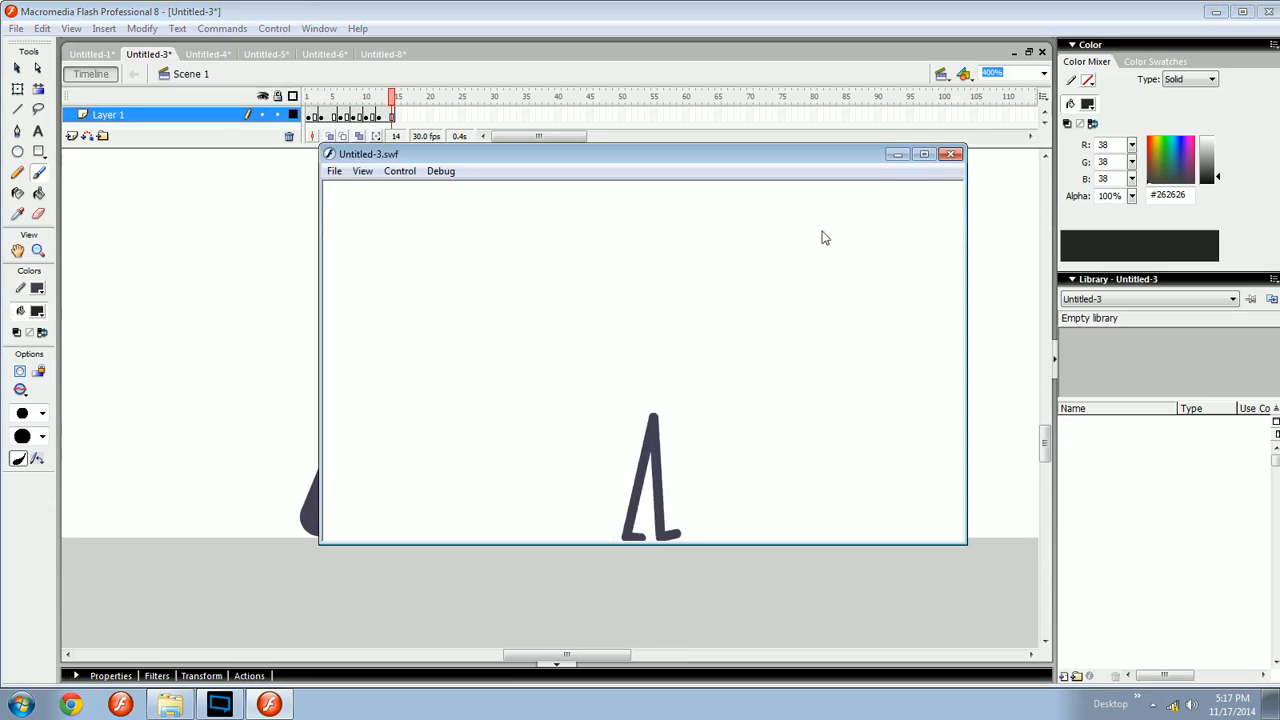
click(948, 155)
- Browse the Untitled-6 and Untitled-5 documents and return to Untitled-8
click(306, 57)
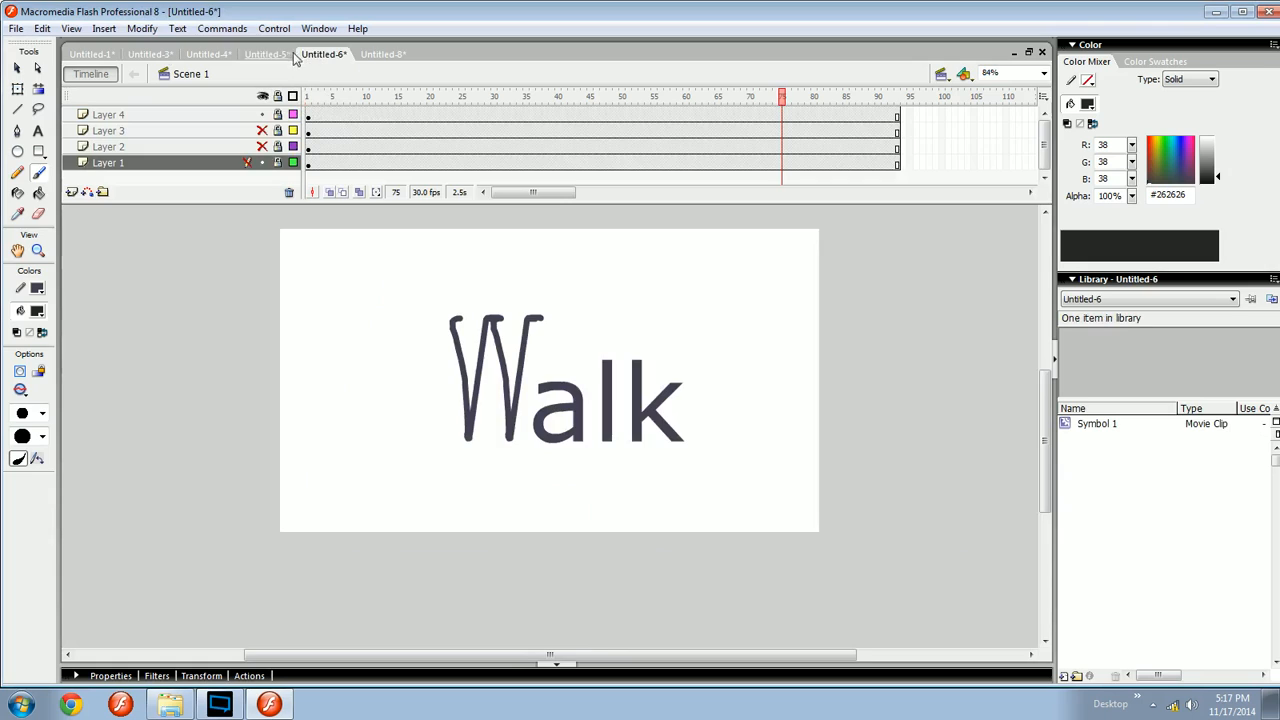
click(286, 57)
mouse_move(380, 100)
mouse_down()
mouse_move(343, 100)
mouse_move(368, 100)
mouse_up()
click(383, 54)
- Try brushing body strokes below the head, undoing each one
drag(539, 393, 521, 396)
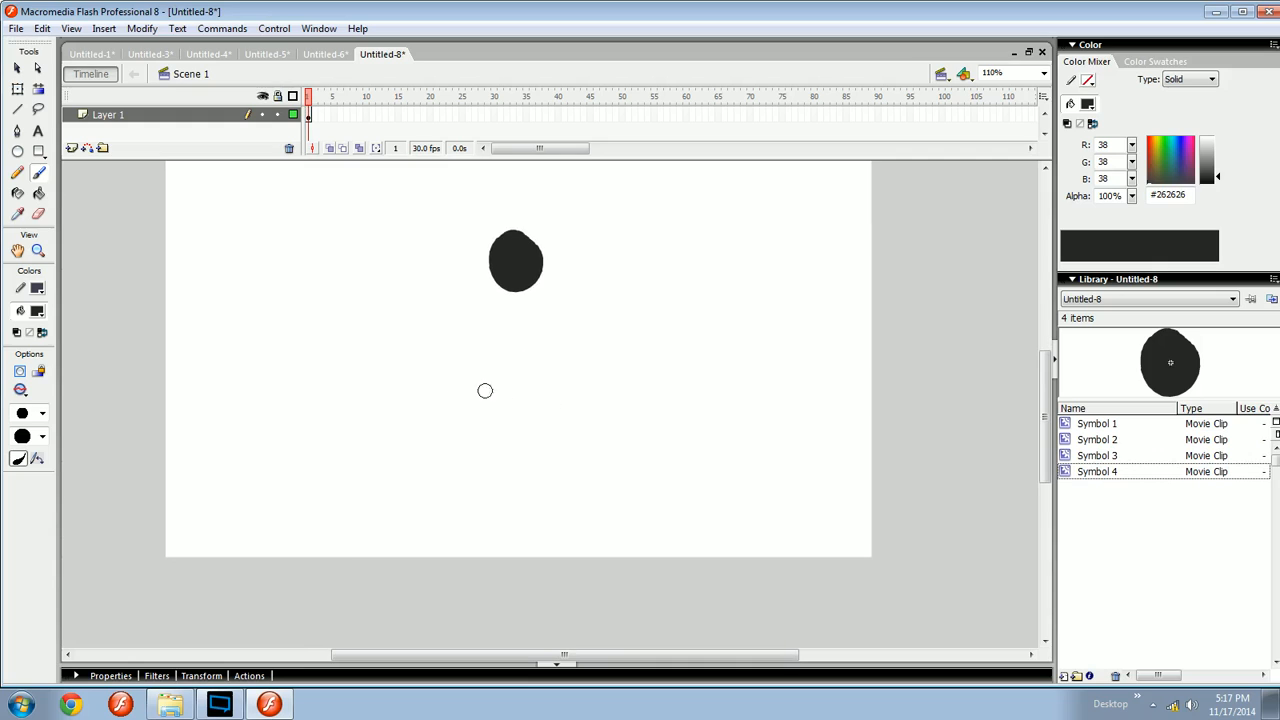
mouse_move(419, 368)
mouse_down()
mouse_move(503, 517)
mouse_move(674, 277)
mouse_move(668, 376)
mouse_up()
key(ctrl+z)
drag(591, 441, 590, 437)
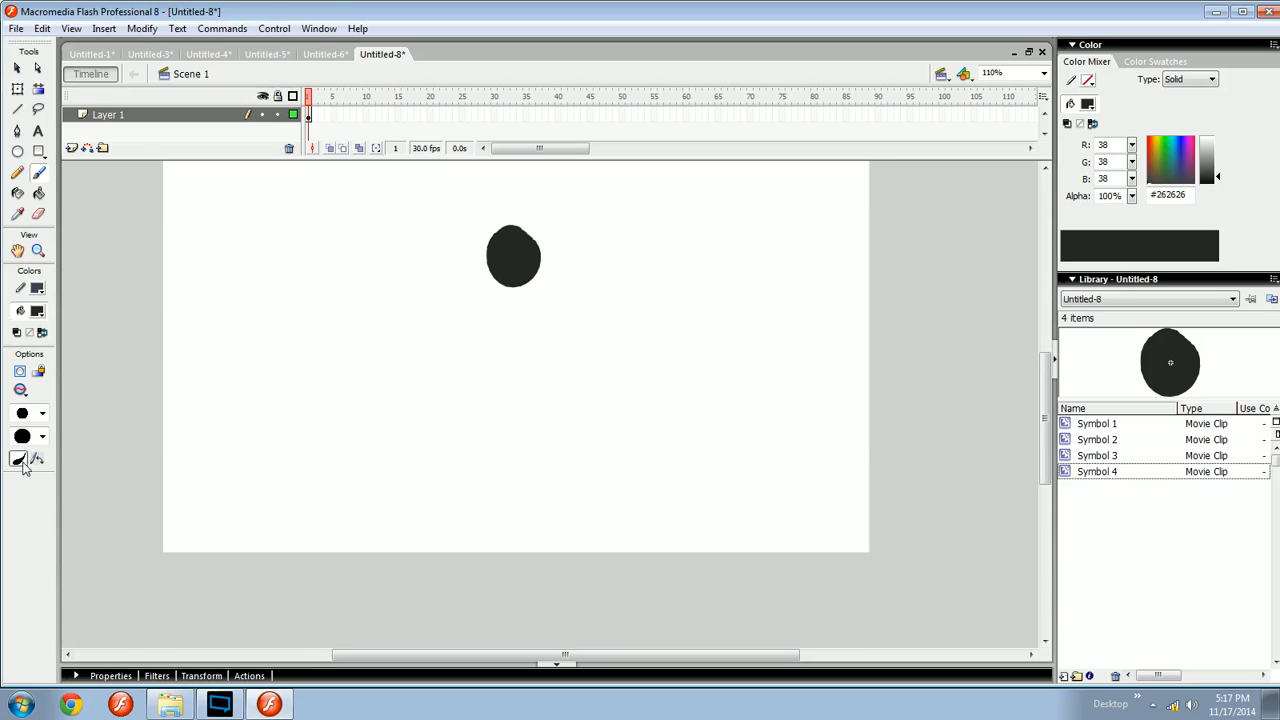
mouse_move(487, 357)
mouse_down()
mouse_move(511, 426)
mouse_move(663, 484)
mouse_up()
key(ctrl+z)
- Reposition the head symbol slightly higher on the stage
drag(552, 456, 570, 488)
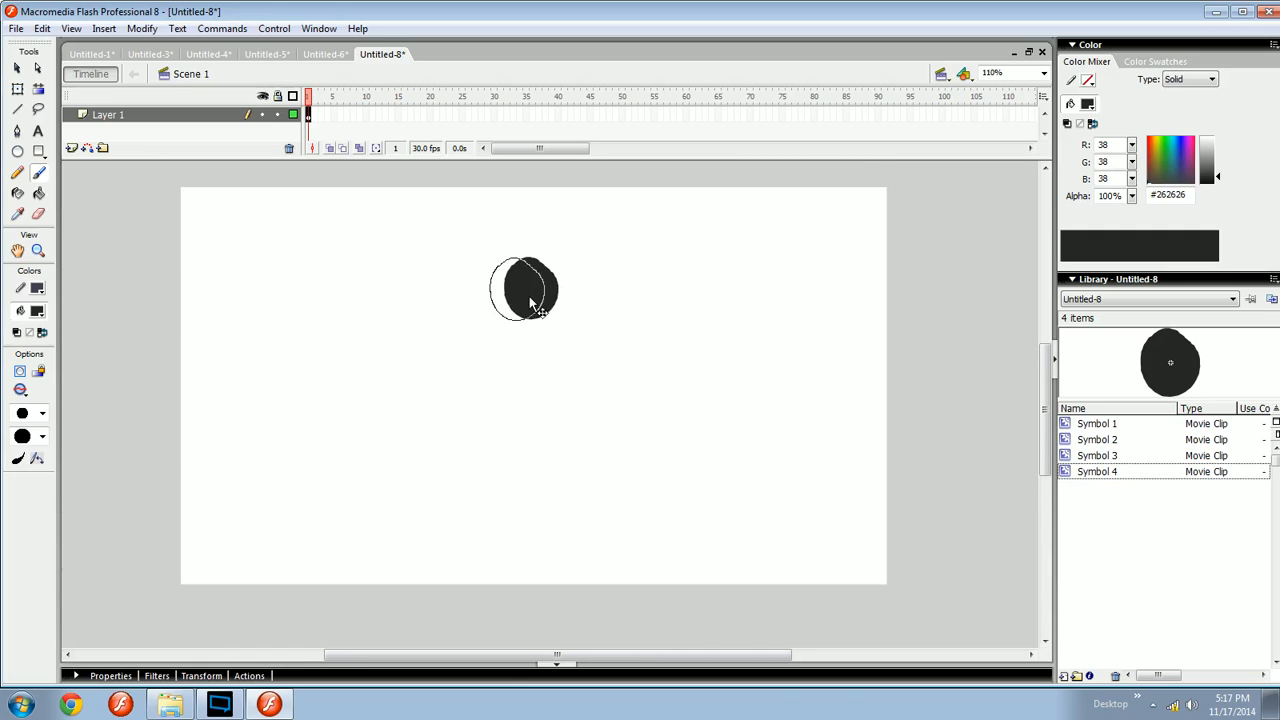
drag(531, 302, 535, 287)
drag(597, 429, 589, 400)
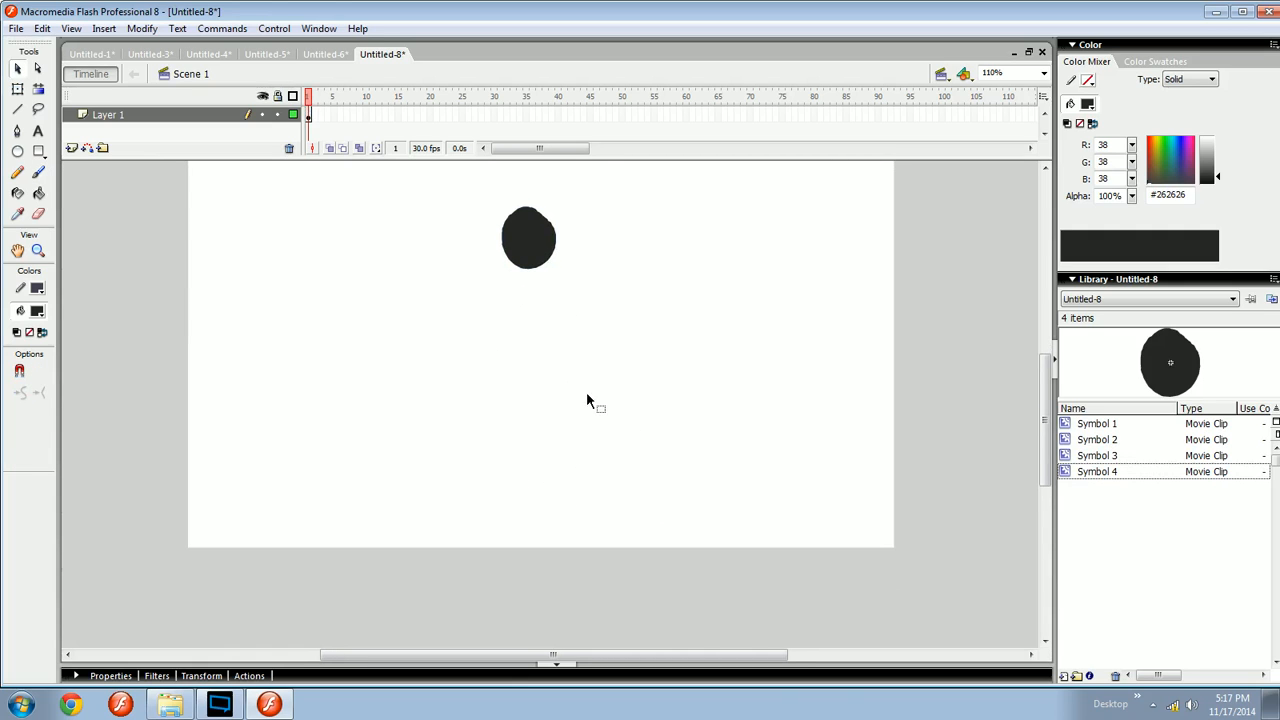
mouse_move(345, 370)
mouse_down()
mouse_move(609, 457)
mouse_move(690, 500)
mouse_up()
key(ctrl+z)
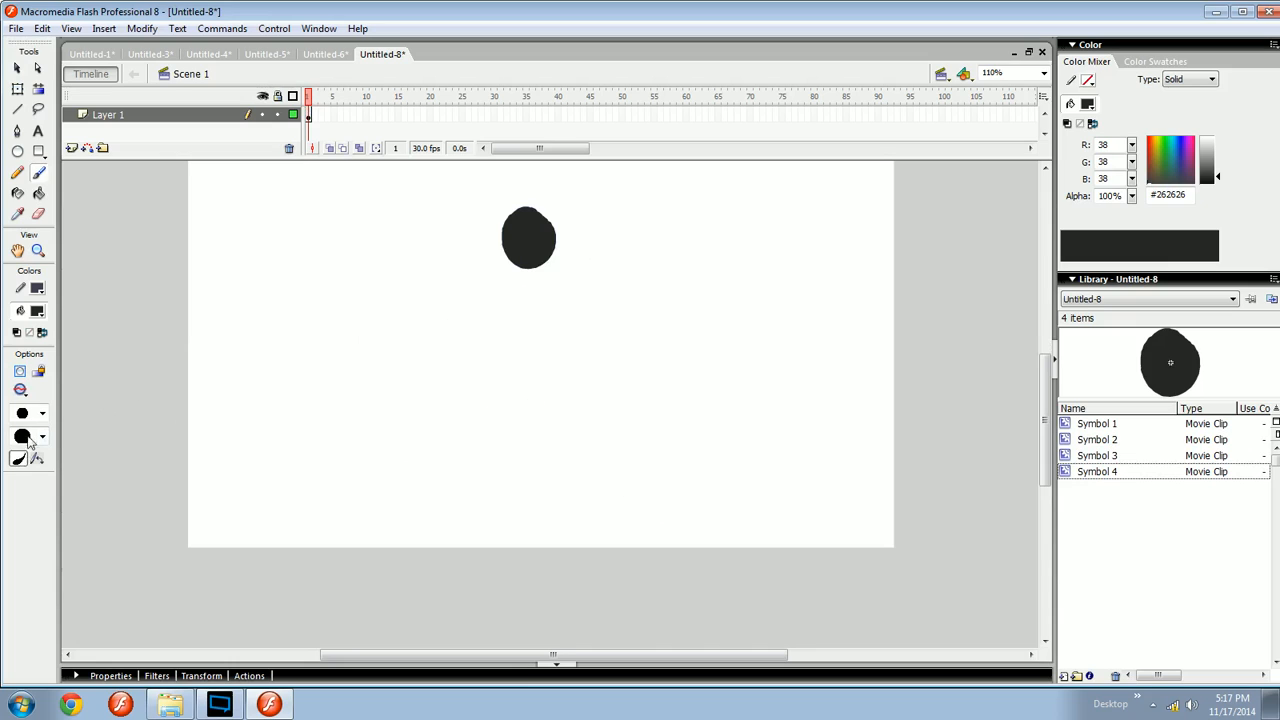
- Try brushing a vertical body line under the head, undoing each attempt
mouse_move(541, 349)
mouse_down()
mouse_move(562, 361)
mouse_move(488, 318)
mouse_move(511, 426)
mouse_up()
key(ctrl+equal)
key(ctrl+minus)
key(ctrl+z)
key(ctrl+equal)
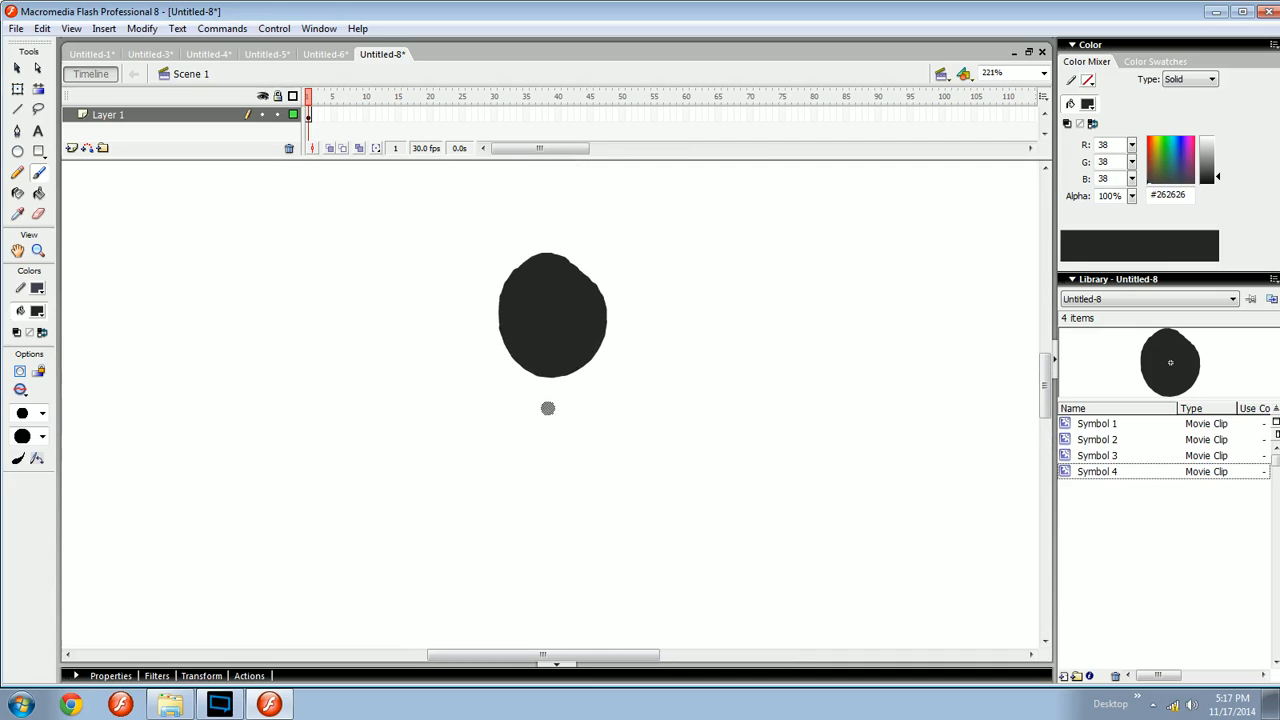
drag(546, 380, 547, 603)
key(ctrl+minus)
scroll(566, 409, down, 2)
key(ctrl+z)
key(ctrl+equal)
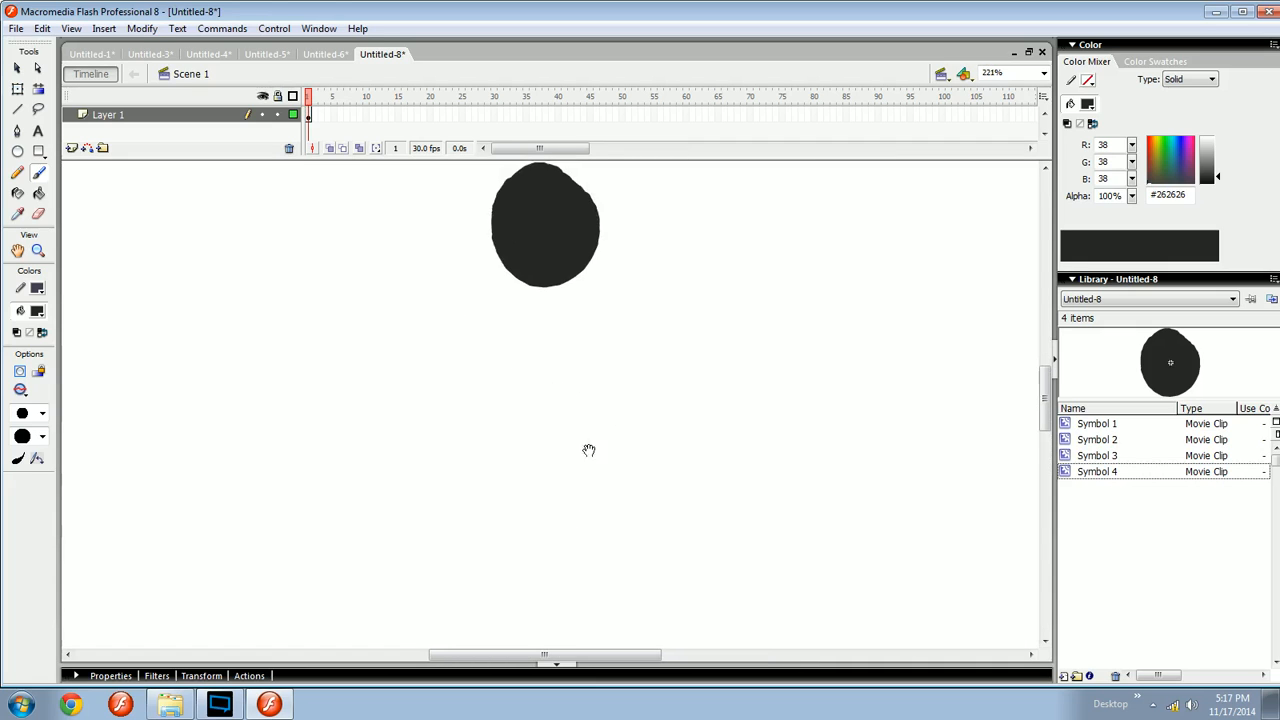
- Pick a smaller brush size, set the zoom to 200%, and brush a vertical body line under the head
click(42, 414)
click(22, 580)
drag(546, 270, 540, 508)
key(ctrl+z)
text(200)
key(Return)
mouse_move(545, 264)
mouse_down()
mouse_move(544, 500)
mouse_move(531, 260)
mouse_move(551, 486)
mouse_up()
- Tilt the body line slightly under the head with the Free Transform tool
key(ctrl+a)
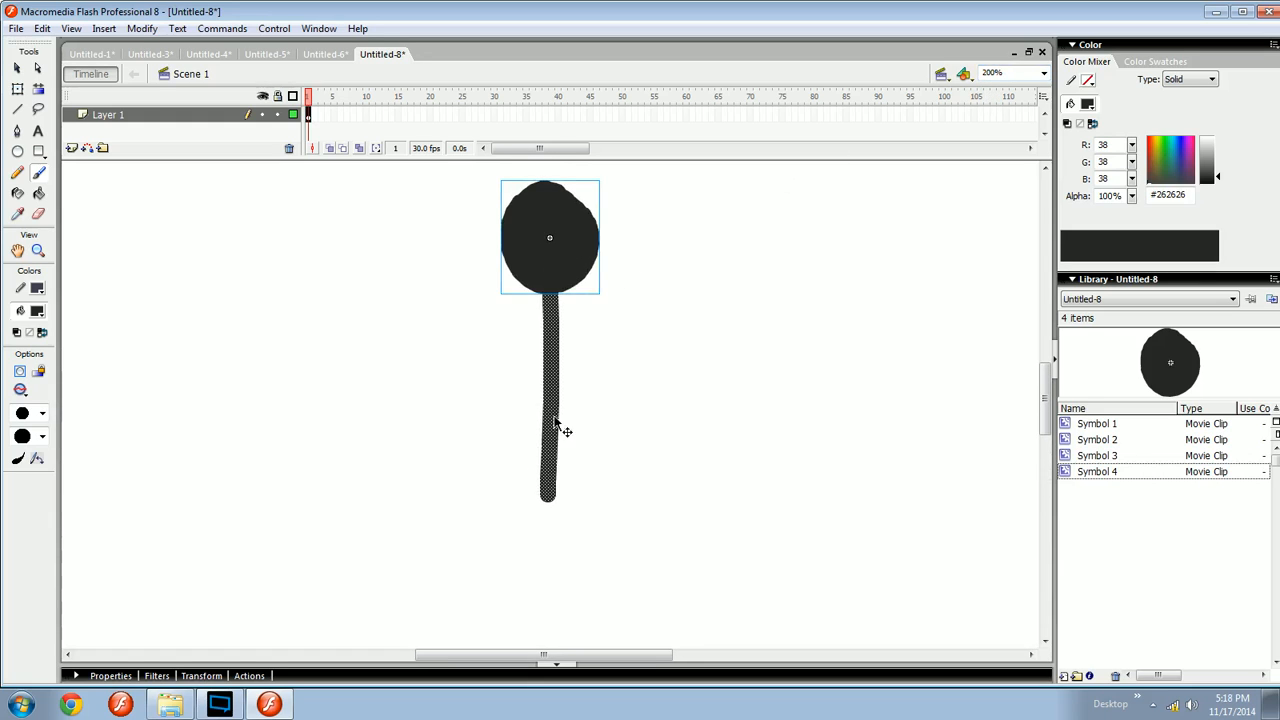
drag(555, 419, 571, 460)
drag(586, 368, 600, 291)
key(ctrl+minus)
key(ctrl+equal)
key(v)
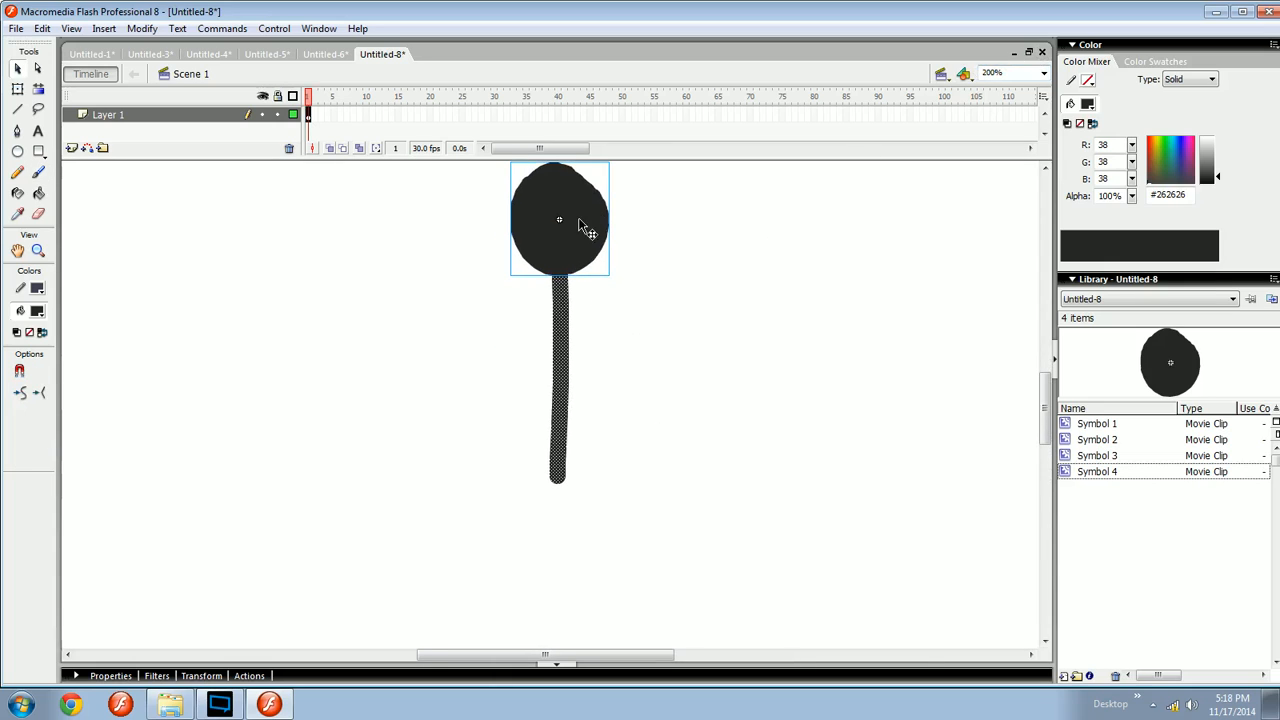
drag(609, 399, 618, 352)
click(600, 409)
click(570, 404)
key(q)
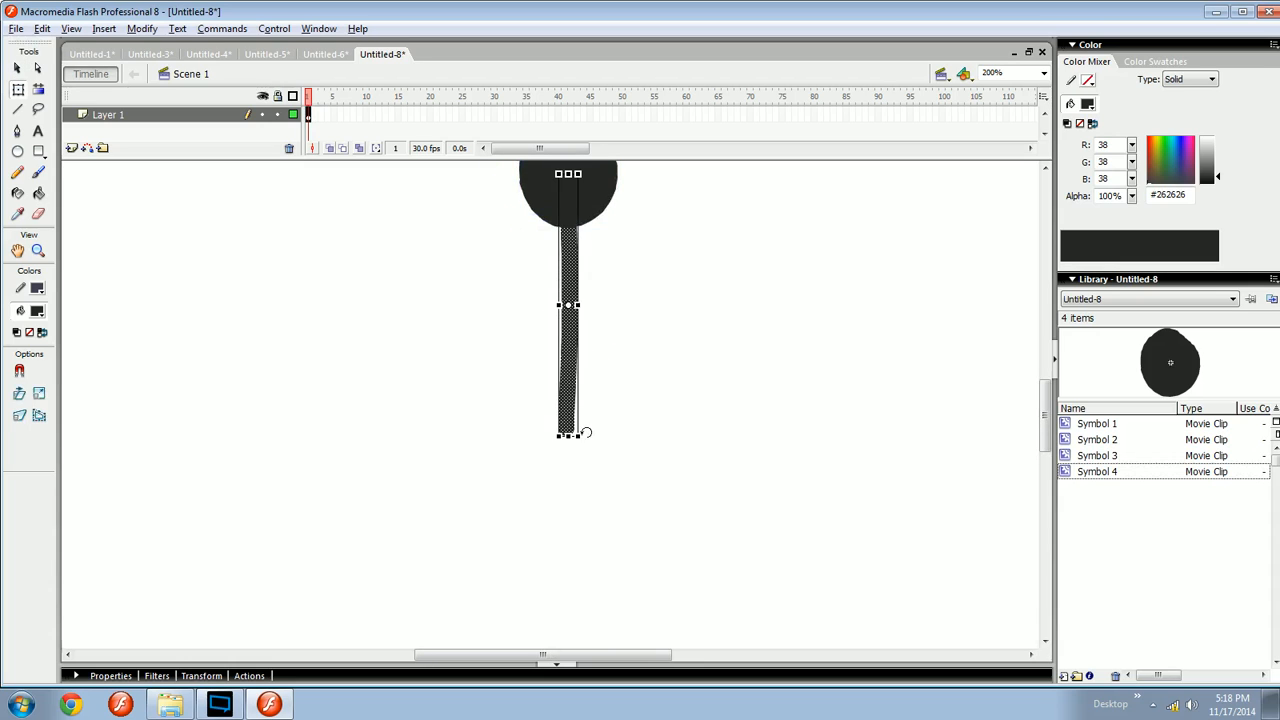
drag(574, 436, 592, 436)
click(626, 434)
drag(638, 364, 631, 403)
key(b)
mouse_move(629, 476)
mouse_down()
mouse_move(623, 266)
mouse_move(626, 563)
mouse_move(598, 527)
mouse_up()
key(v)
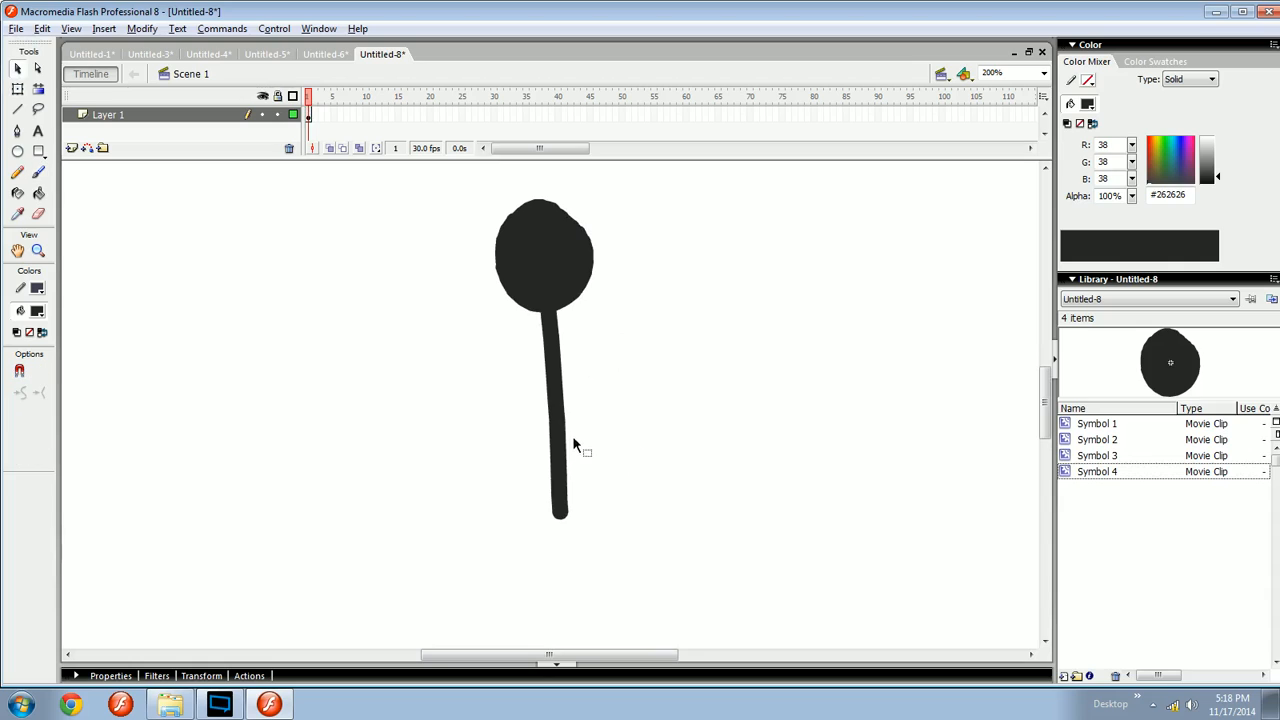
- Select the head and body together and convert them into a movie clip symbol
click(565, 447)
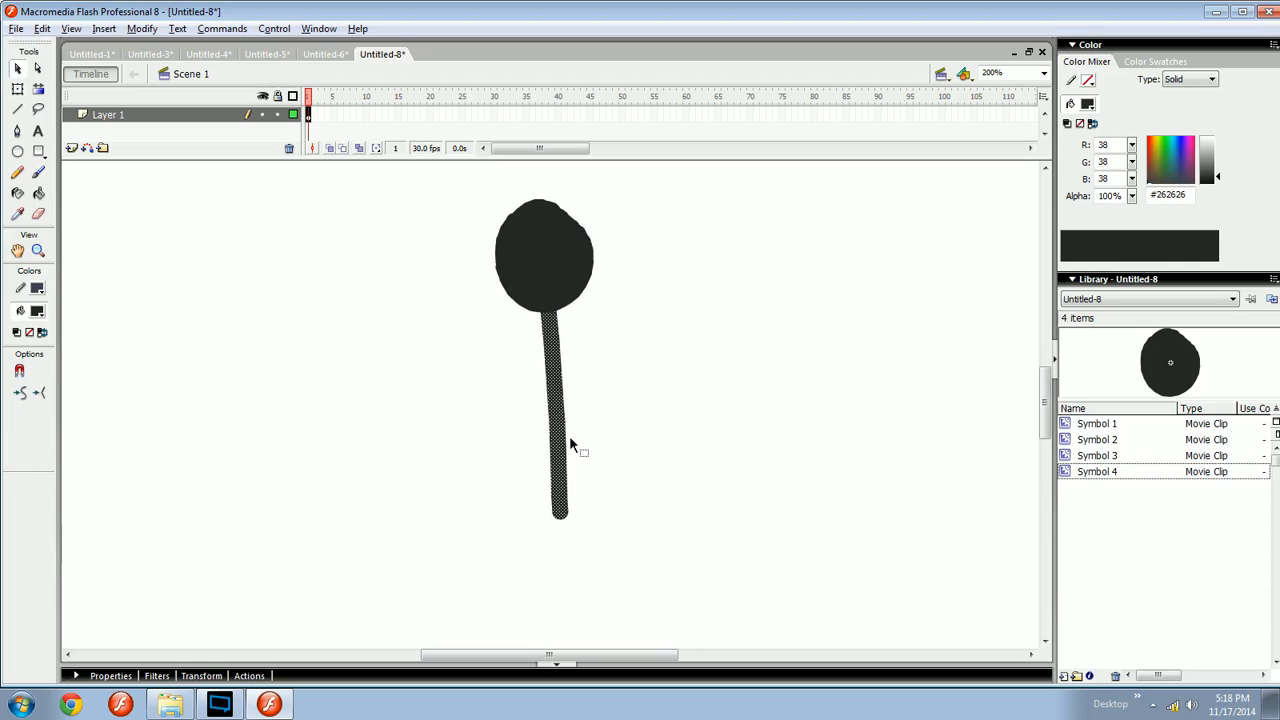
shift+click(566, 288)
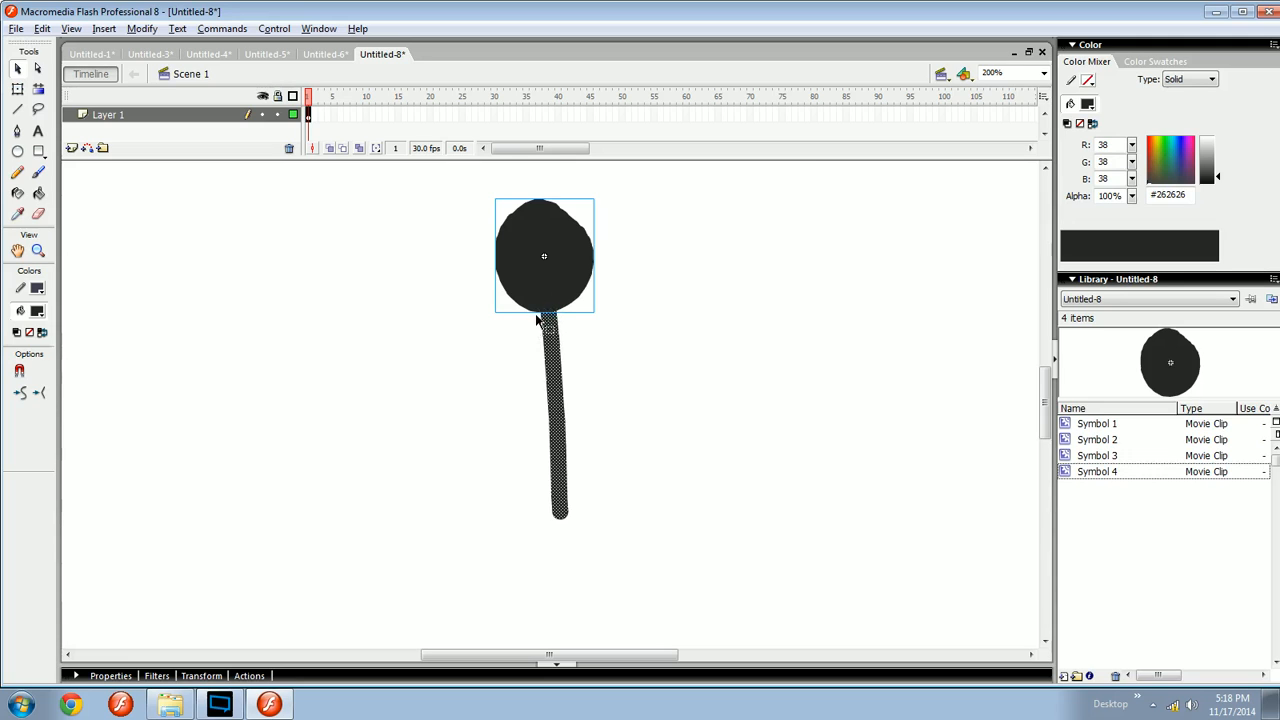
key(F8)
click(576, 228)
key(Return)
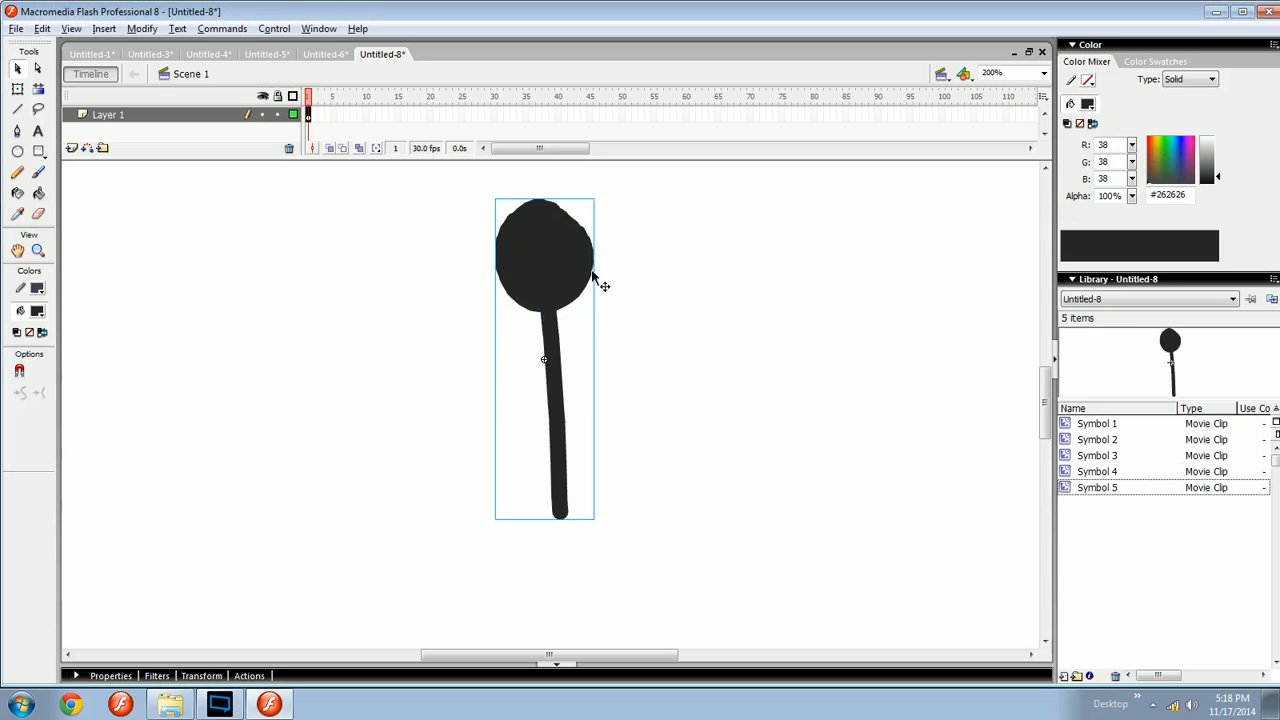
- Brush a curved limb stroke to the right of the body, undoing two earlier attempts
key(space)
mouse_move(570, 326)
mouse_down()
mouse_move(572, 300)
mouse_move(586, 334)
mouse_up()
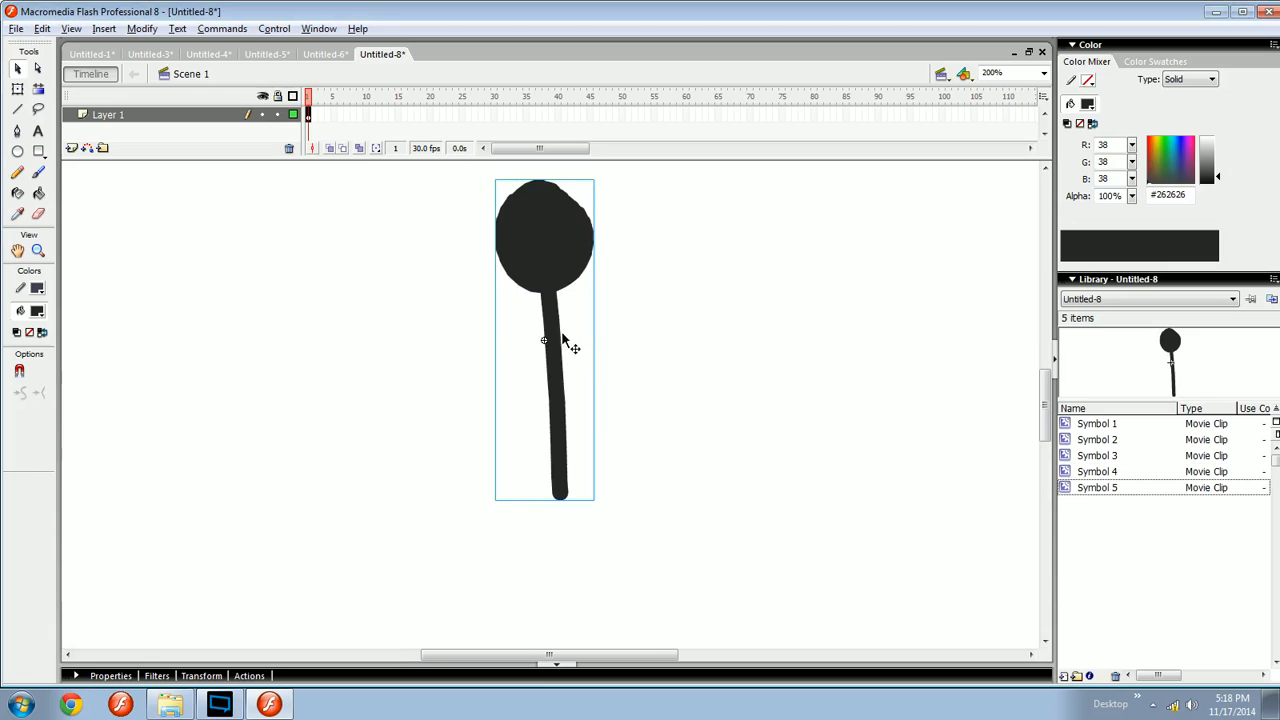
key(space)
drag(579, 390, 585, 349)
drag(579, 296, 591, 229)
mouse_move(624, 336)
mouse_down()
mouse_move(638, 446)
mouse_move(591, 423)
mouse_up()
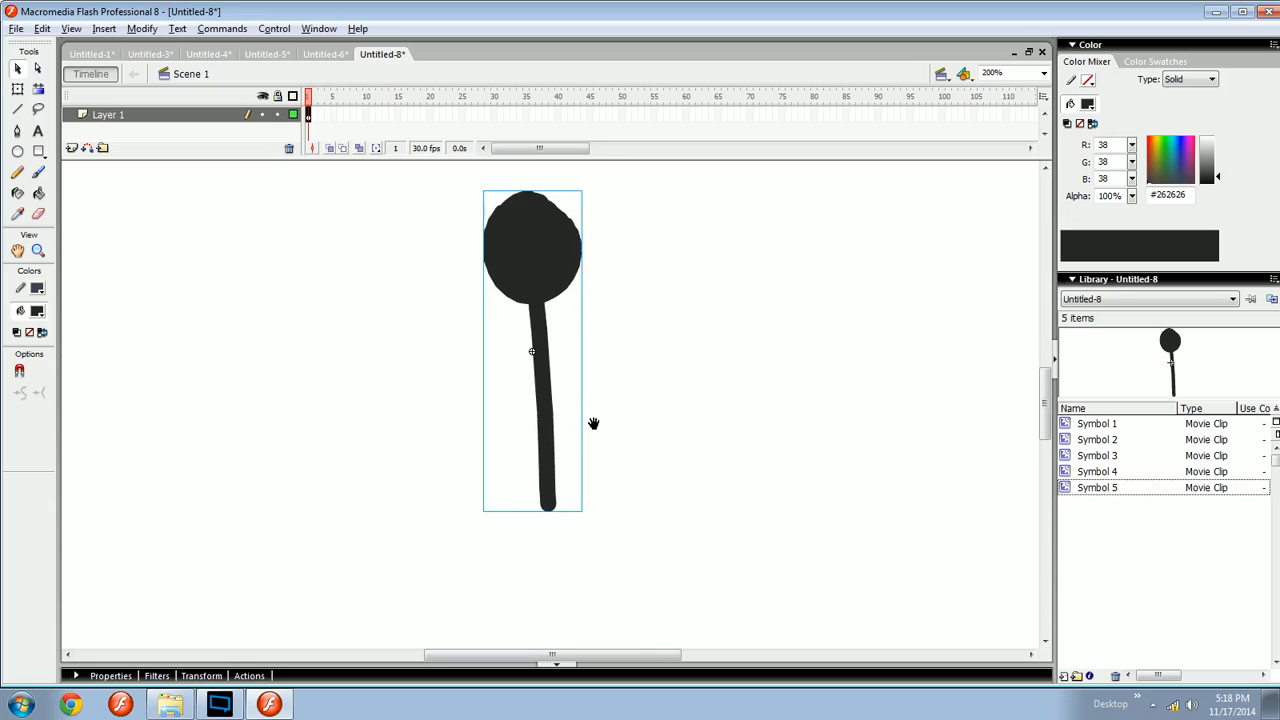
key(b)
drag(585, 296, 623, 514)
key(ctrl+z)
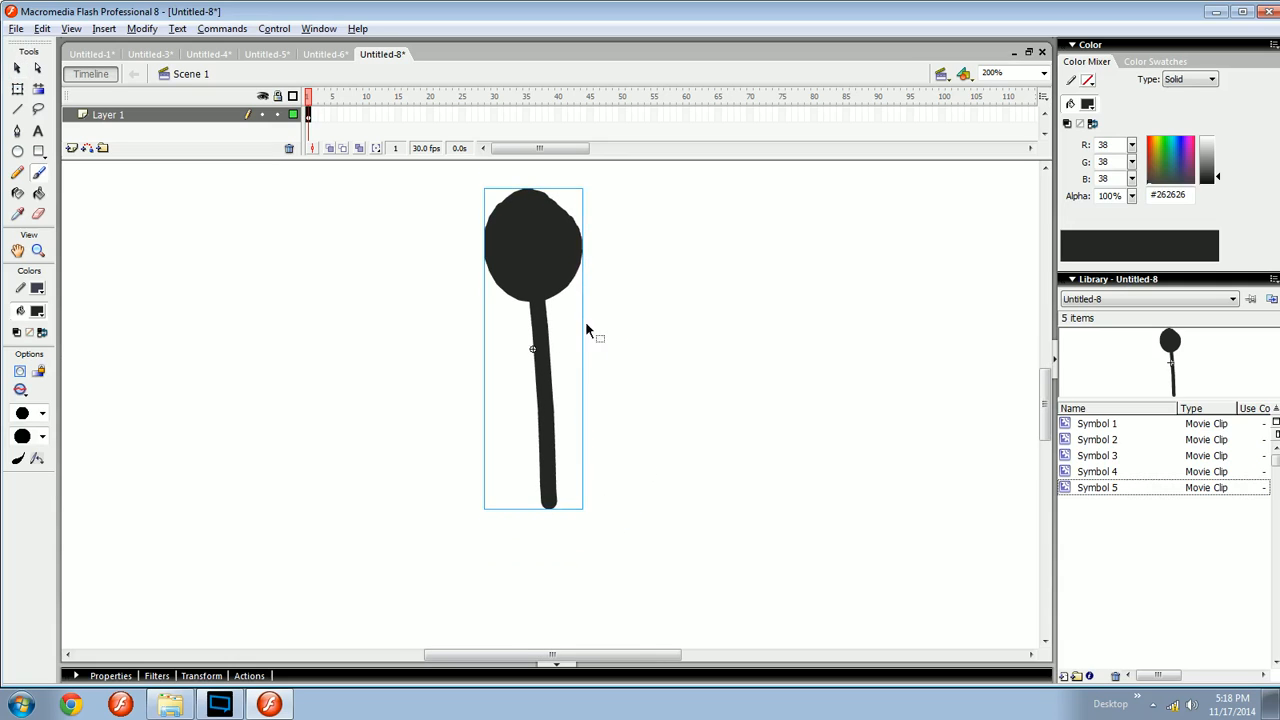
drag(582, 298, 600, 500)
key(ctrl+z)
mouse_move(594, 297)
mouse_down()
mouse_move(629, 344)
mouse_move(637, 443)
mouse_move(613, 487)
mouse_up()
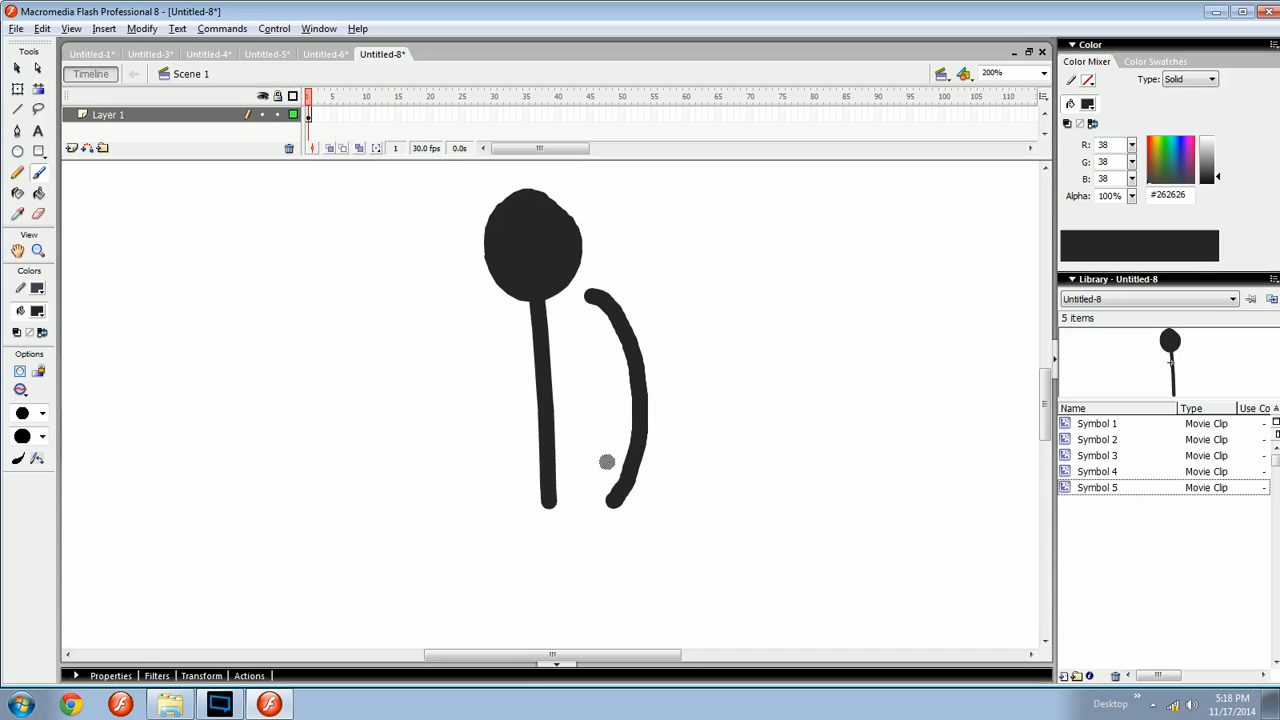
- Remove the curved limb stroke beside the body, undoing it together with several trial limb strokes
key(ctrl+z)
mouse_move(628, 459)
mouse_down()
mouse_move(629, 263)
mouse_move(603, 403)
mouse_move(508, 503)
mouse_up()
mouse_move(613, 236)
mouse_down()
mouse_move(692, 337)
mouse_move(630, 451)
mouse_up()
key(ctrl+z)
mouse_move(502, 564)
mouse_down()
mouse_move(612, 478)
mouse_move(643, 413)
mouse_move(589, 409)
mouse_move(579, 436)
mouse_move(545, 374)
mouse_up()
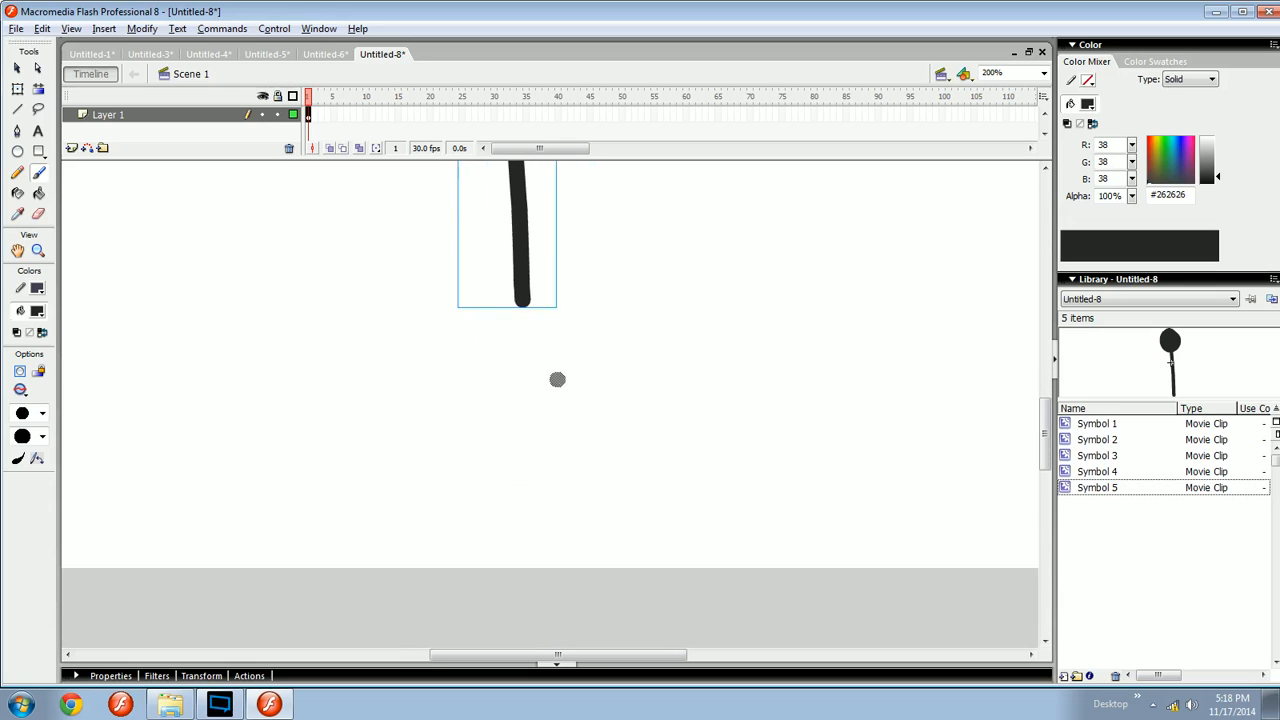
drag(562, 250, 600, 498)
key(ctrl+equal)
drag(543, 414, 500, 484)
key(ctrl+minus)
key(ctrl+minus)
drag(574, 465, 486, 290)
key(ctrl+equal)
mouse_move(514, 357)
mouse_down()
mouse_move(527, 317)
mouse_move(554, 302)
mouse_move(581, 459)
mouse_up()
key(ctrl+z)
drag(585, 268, 286, 419)
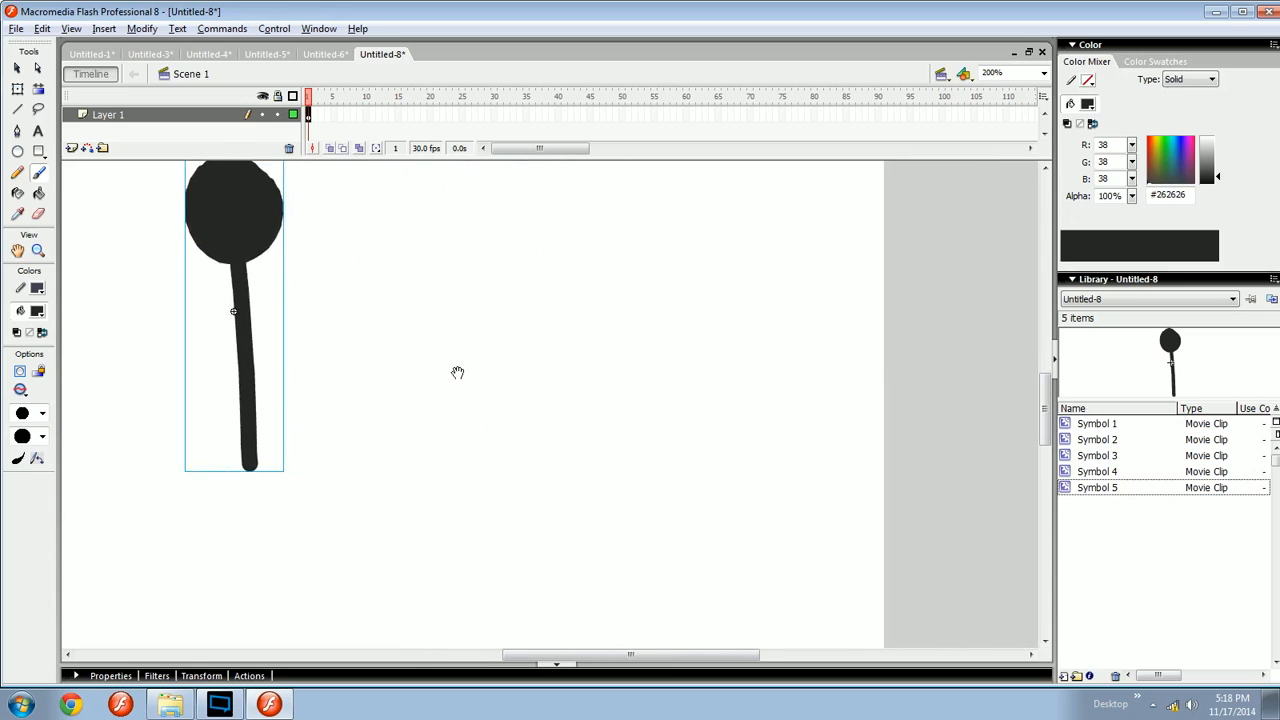
drag(505, 346, 785, 365)
drag(566, 341, 293, 355)
ctrl+click(508, 358)
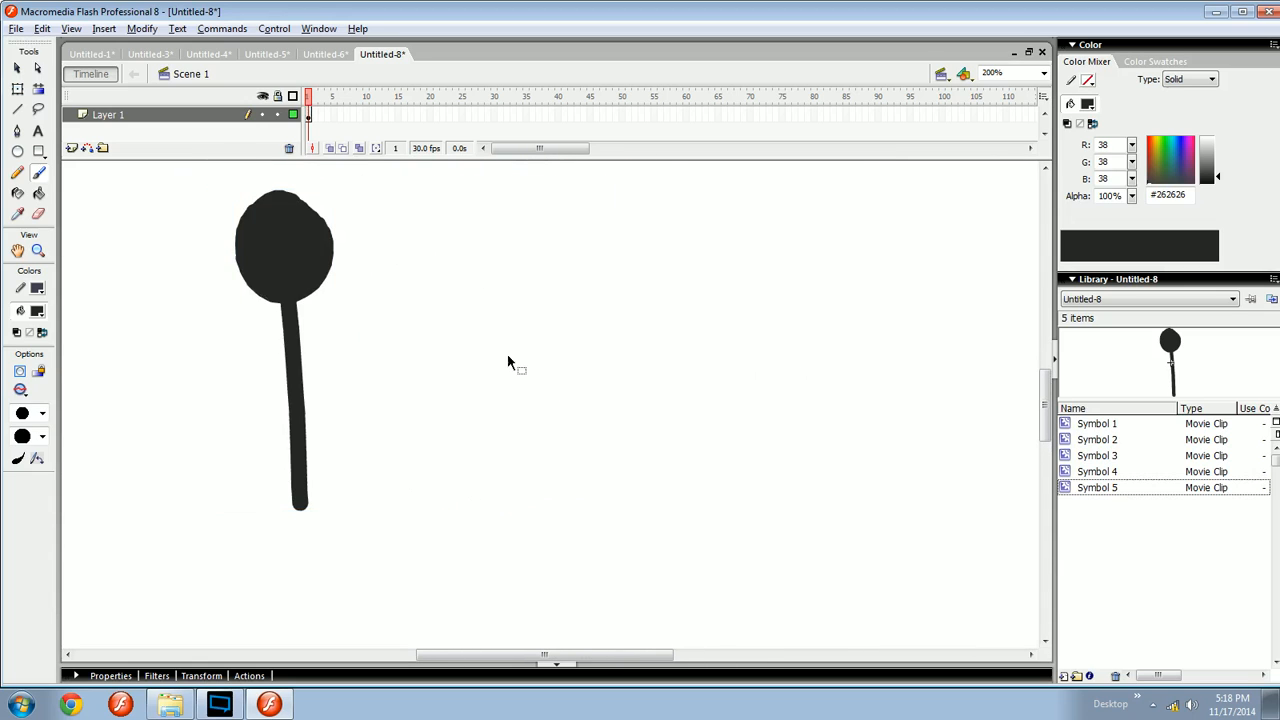
- Brush two leg strokes forming an inverted V to the right of the figure
drag(298, 284, 256, 278)
key(ctrl+minus)
ctrl+click(650, 345)
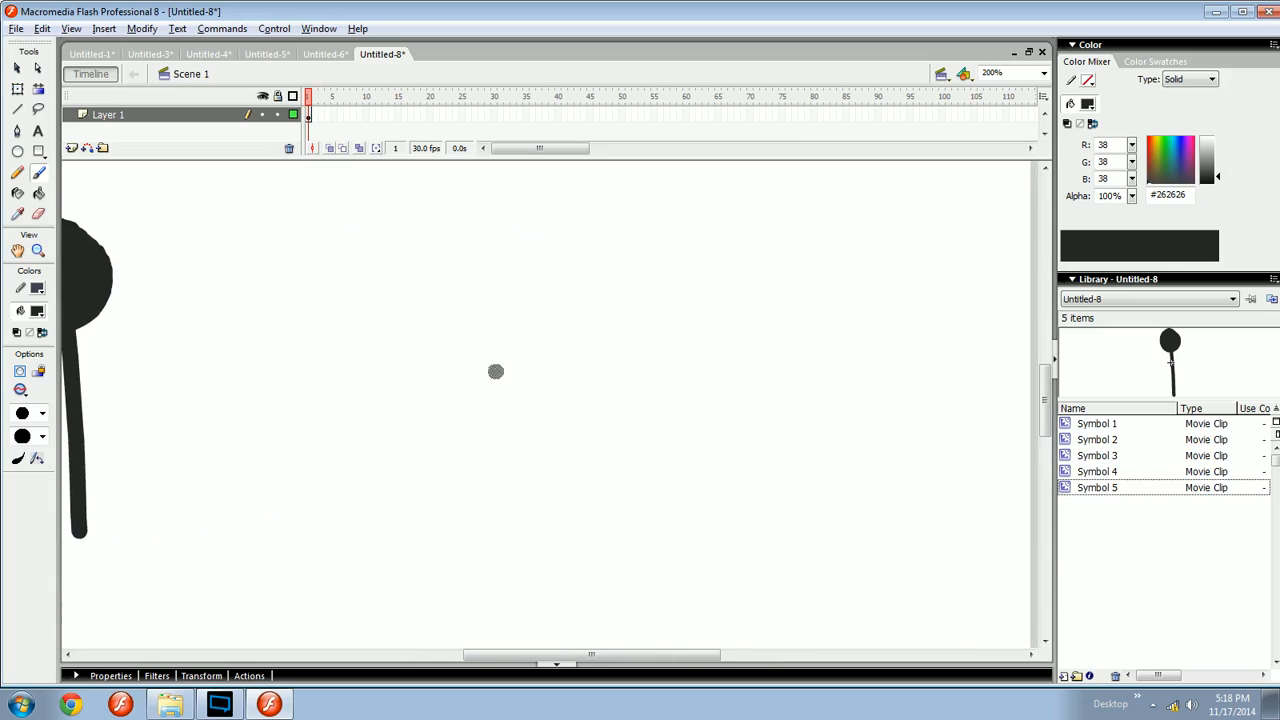
drag(594, 266, 760, 474)
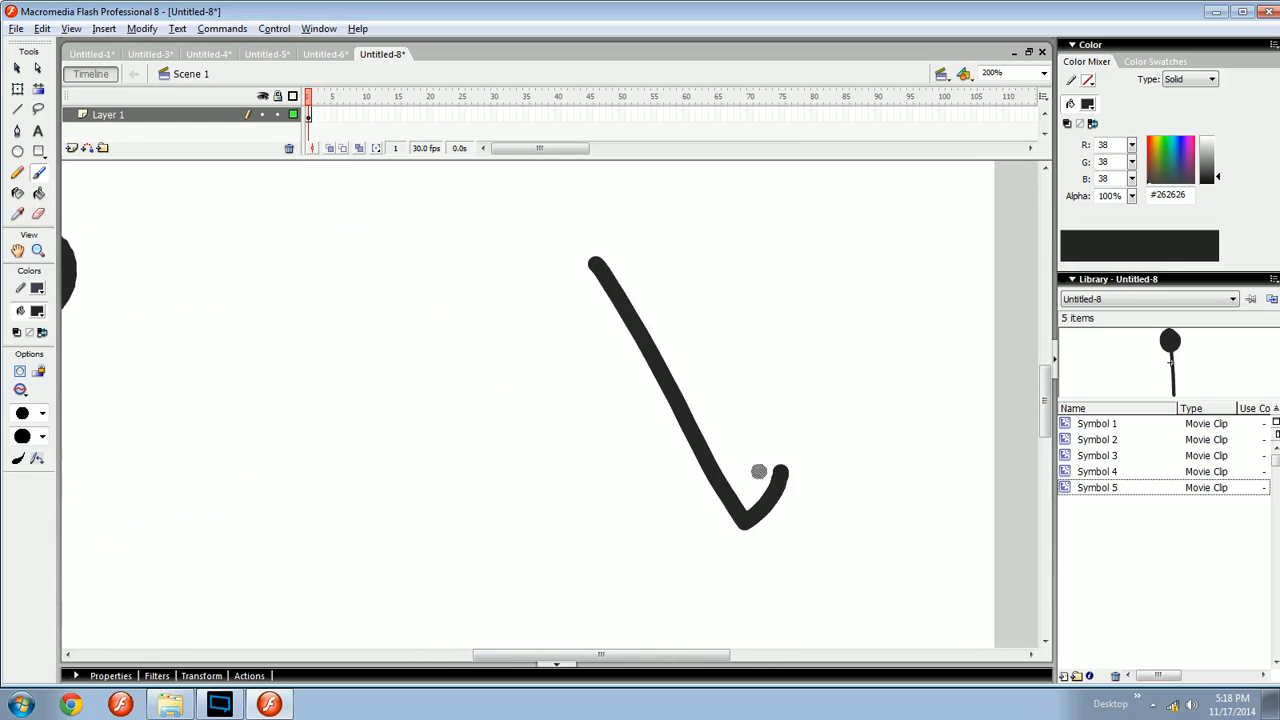
key(ctrl+z)
drag(610, 268, 706, 495)
key(ctrl+z)
mouse_move(620, 259)
mouse_down()
mouse_move(686, 497)
mouse_move(661, 452)
mouse_move(690, 450)
mouse_up()
key(ctrl+z)
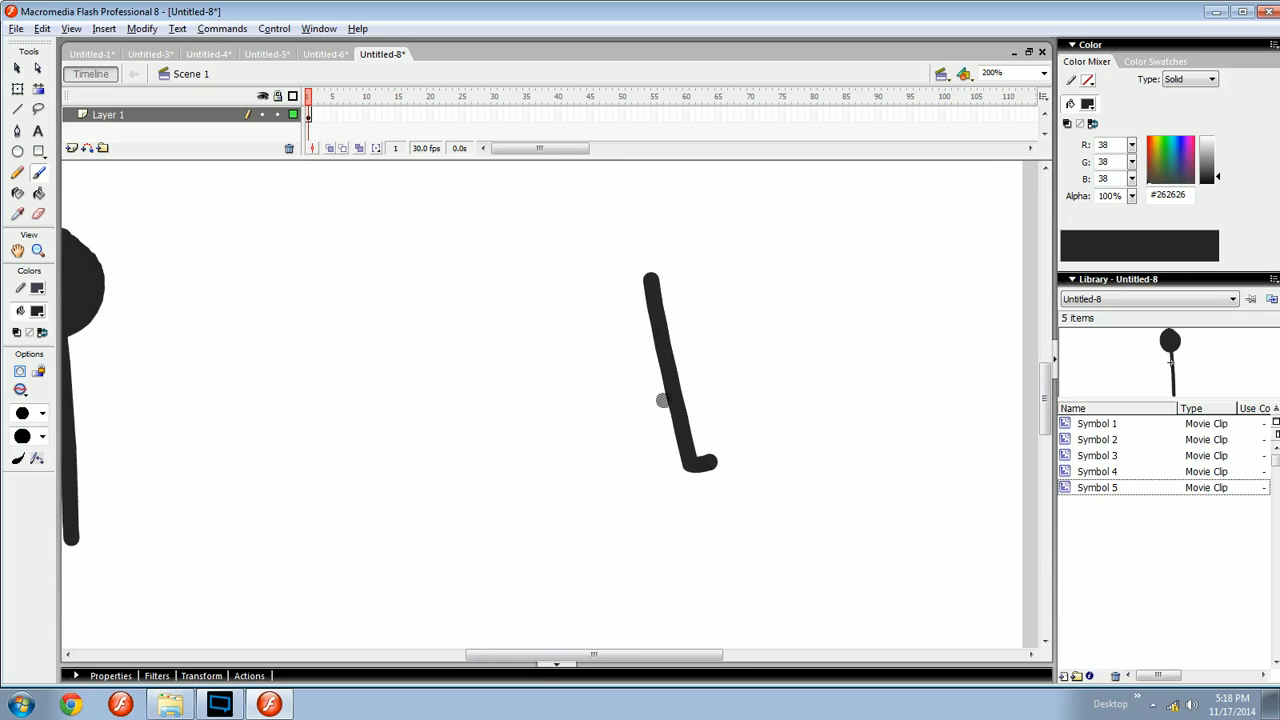
mouse_move(643, 284)
mouse_down()
mouse_move(614, 448)
mouse_move(627, 469)
mouse_up()
key(ctrl+minus)
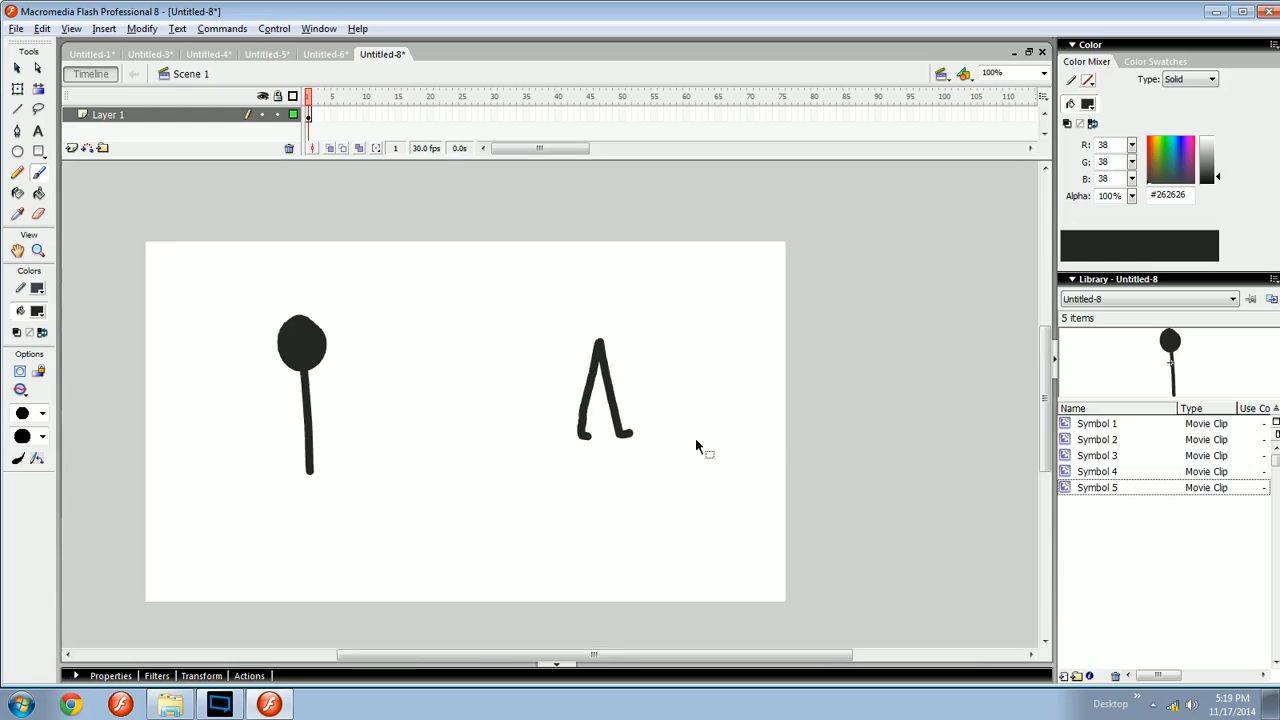
- Brush a single straight leg with a small foot to the left of the inverted V
key(ctrl+equal)
key(space)
mouse_move(392, 440)
mouse_down()
mouse_move(557, 409)
mouse_move(485, 469)
mouse_up()
drag(557, 322, 564, 492)
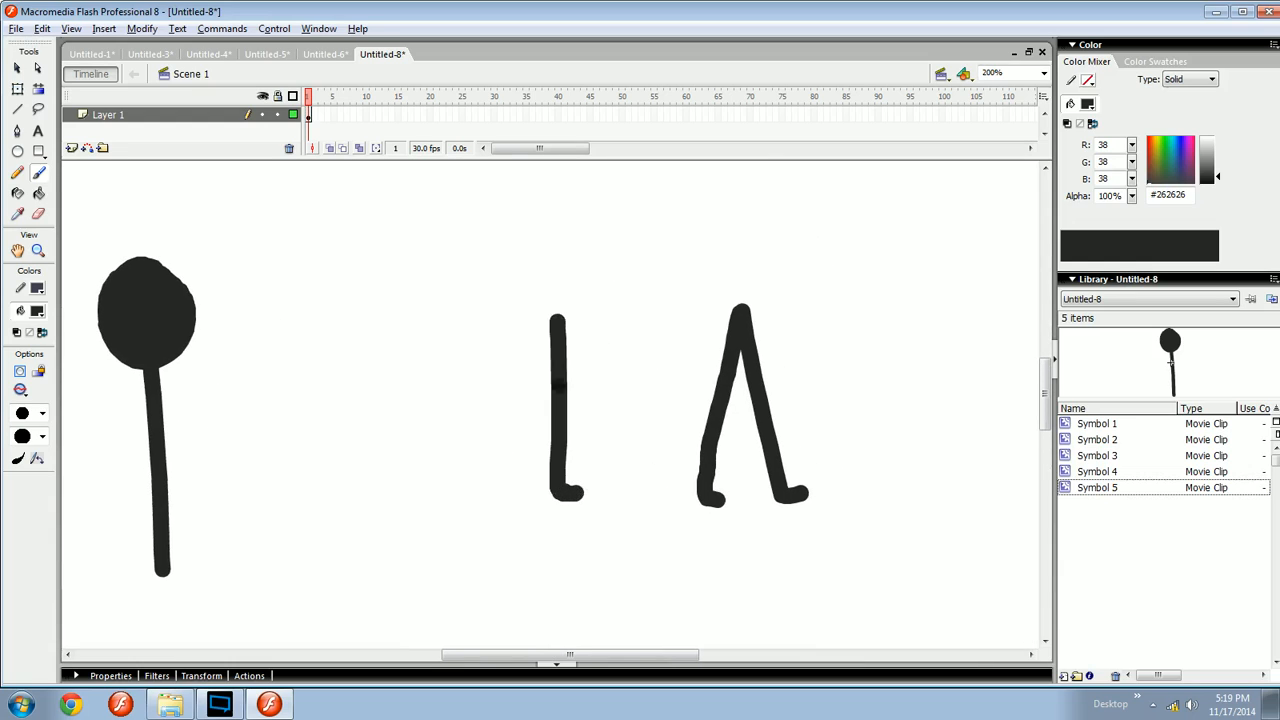
mouse_move(560, 316)
mouse_down()
mouse_move(577, 451)
mouse_move(548, 478)
mouse_up()
key(ctrl+z)
mouse_move(560, 322)
mouse_down()
mouse_move(562, 480)
mouse_move(576, 487)
mouse_up()
key(ctrl+minus)
key(ctrl+equal)
key(space)
drag(659, 416, 533, 406)
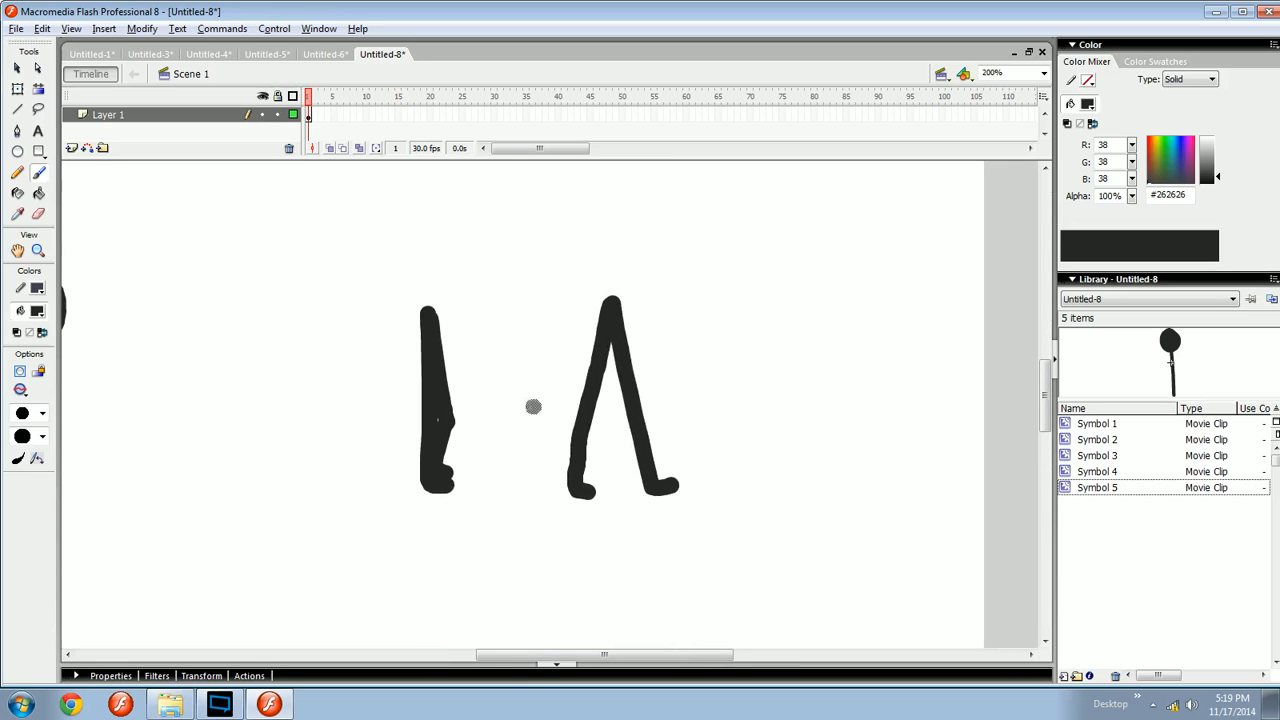
- Select the single leg stroke and adjust it with the Free Transform tool
key(ctrl+equal)
key(v)
key(space)
drag(612, 408, 692, 380)
click(399, 504)
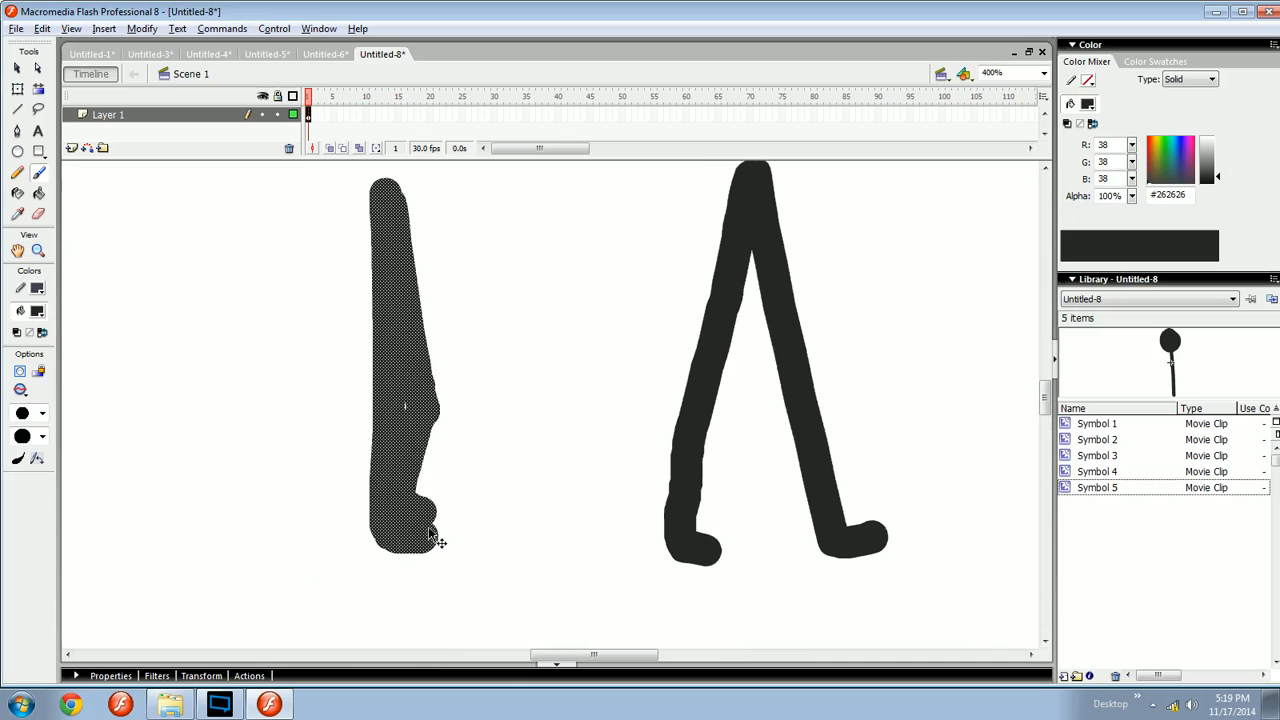
key(q)
drag(441, 554, 447, 579)
key(ctrl+minus)
key(space)
drag(558, 472, 534, 503)
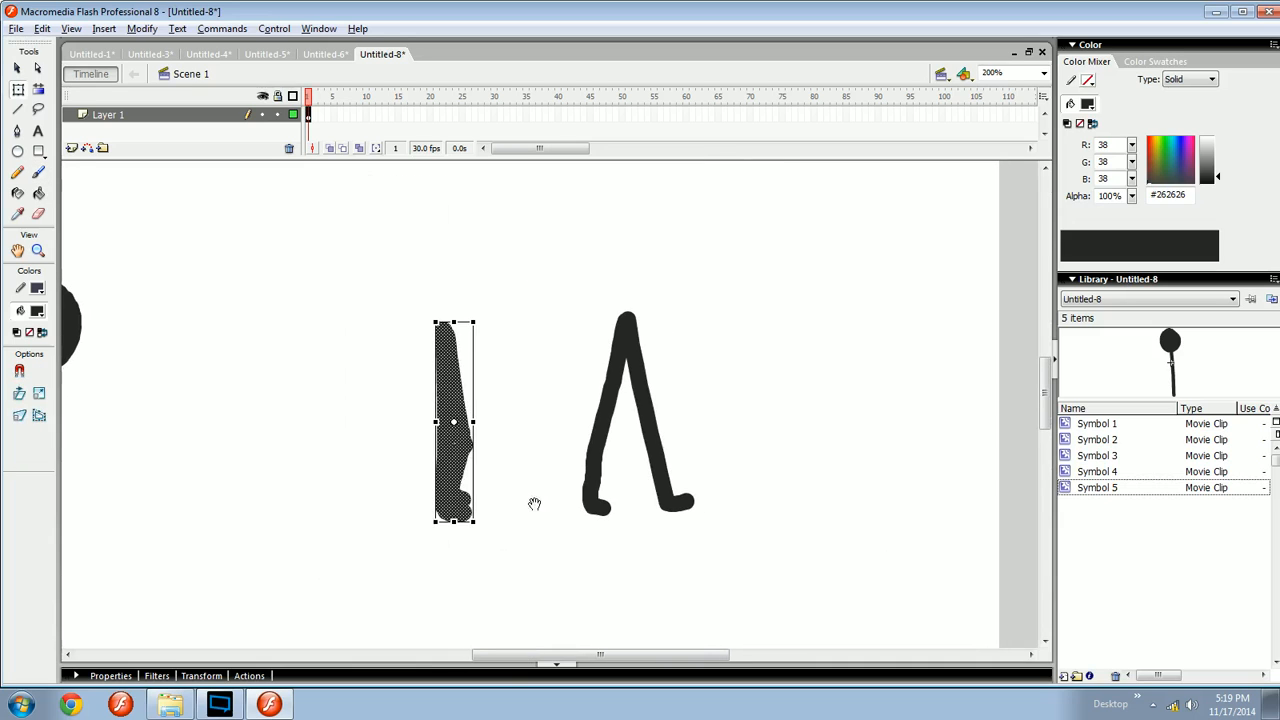
key(b)
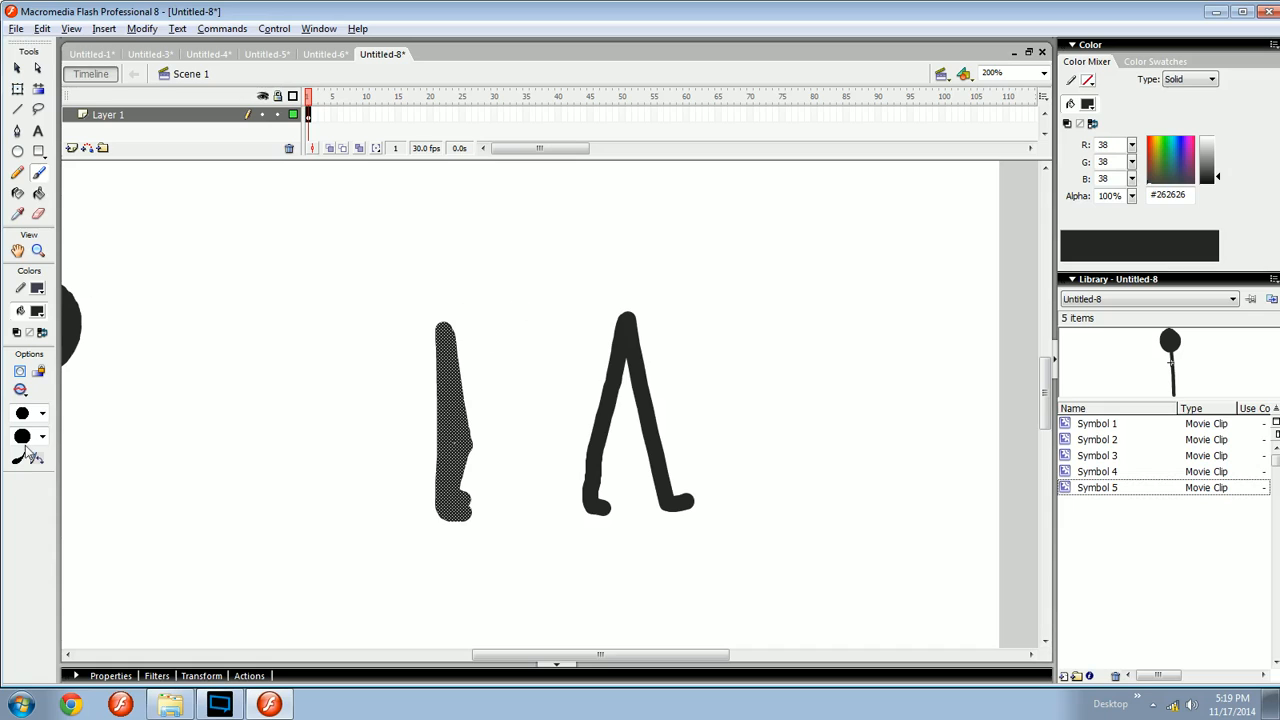
- Brush direction arrows above both leg drafts and a curved arrow beside the V's foot
mouse_move(499, 273)
mouse_down()
mouse_move(409, 290)
mouse_move(598, 276)
mouse_up()
scroll(566, 289, right, 3)
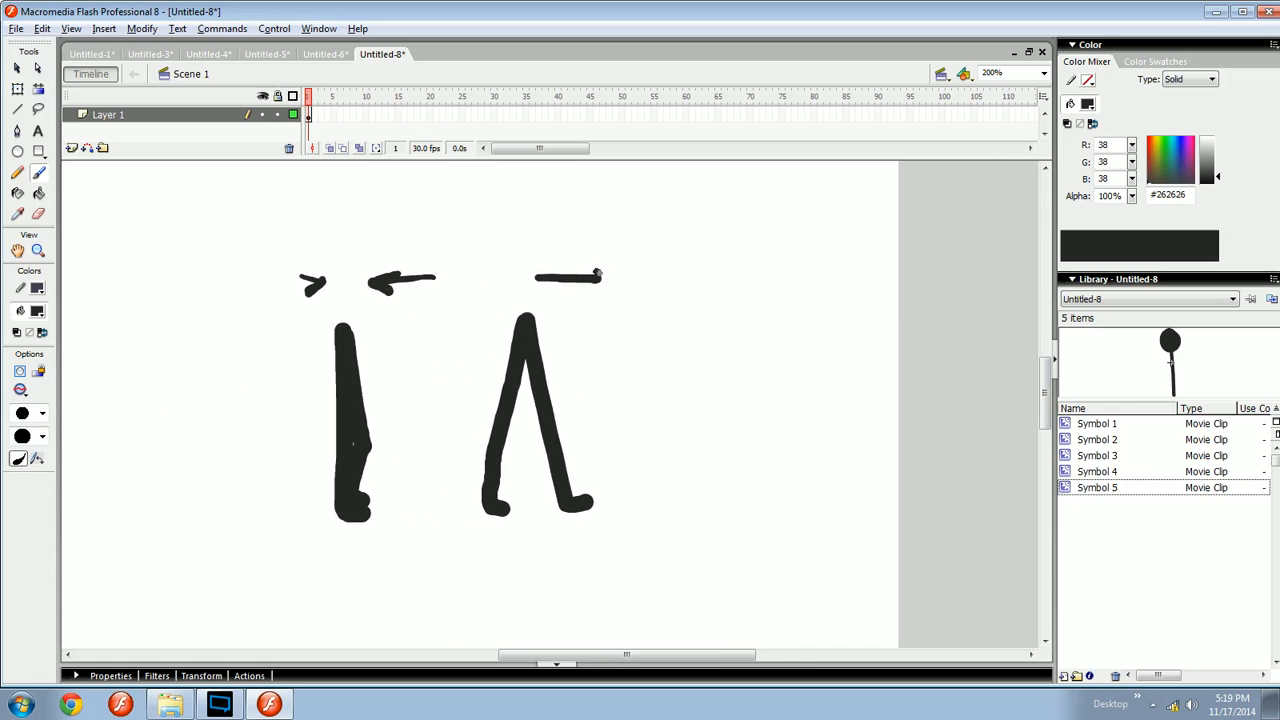
drag(483, 280, 421, 256)
mouse_move(597, 284)
mouse_down()
mouse_move(650, 455)
mouse_move(673, 452)
mouse_up()
key(ctrl+z)
key(ctrl+z)
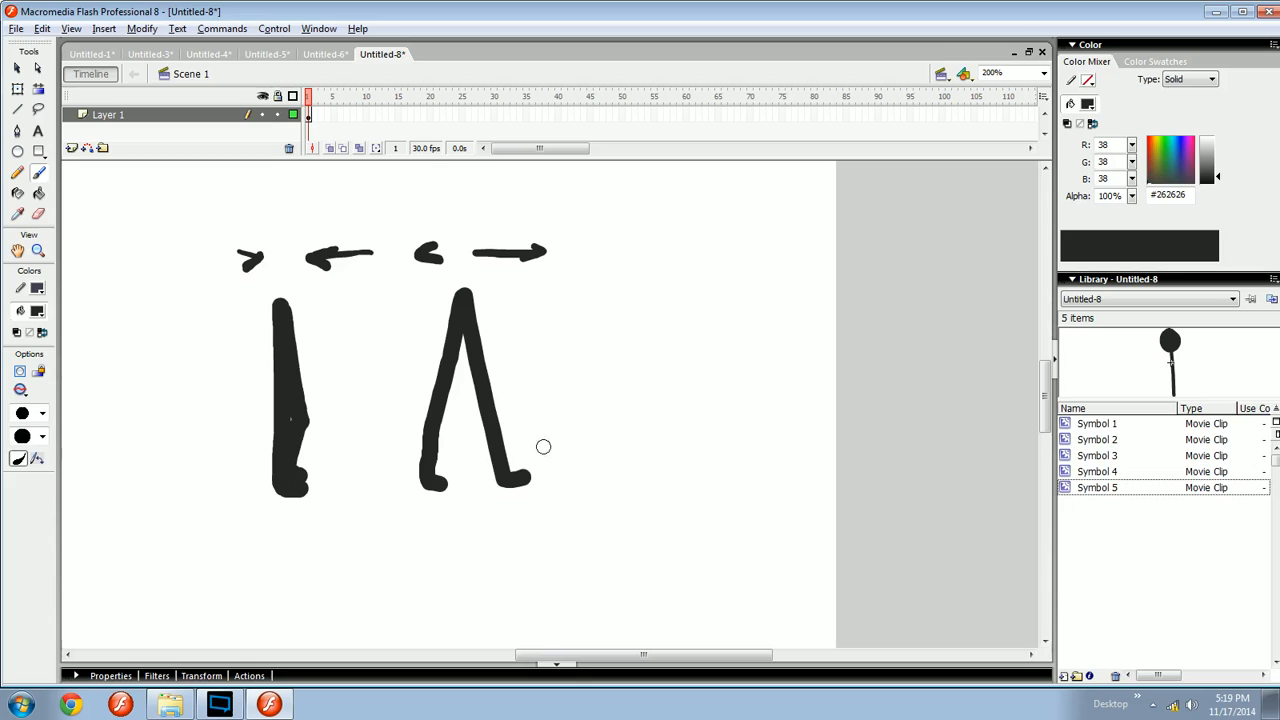
mouse_move(540, 446)
mouse_down()
mouse_move(590, 414)
mouse_move(652, 444)
mouse_up()
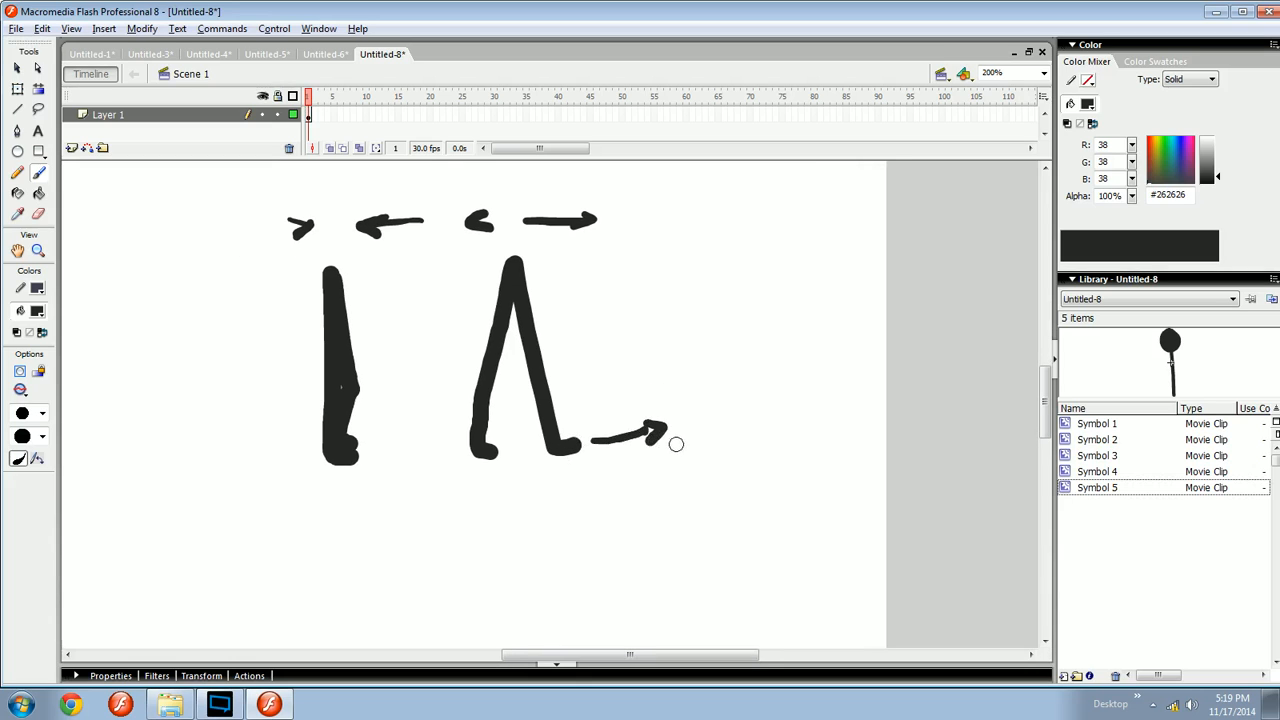
mouse_move(740, 450)
mouse_down()
mouse_move(697, 440)
mouse_move(607, 505)
mouse_move(719, 533)
mouse_up()
drag(880, 622, 282, 209)
key(Delete)
drag(401, 281, 526, 248)
key(ctrl+minus)
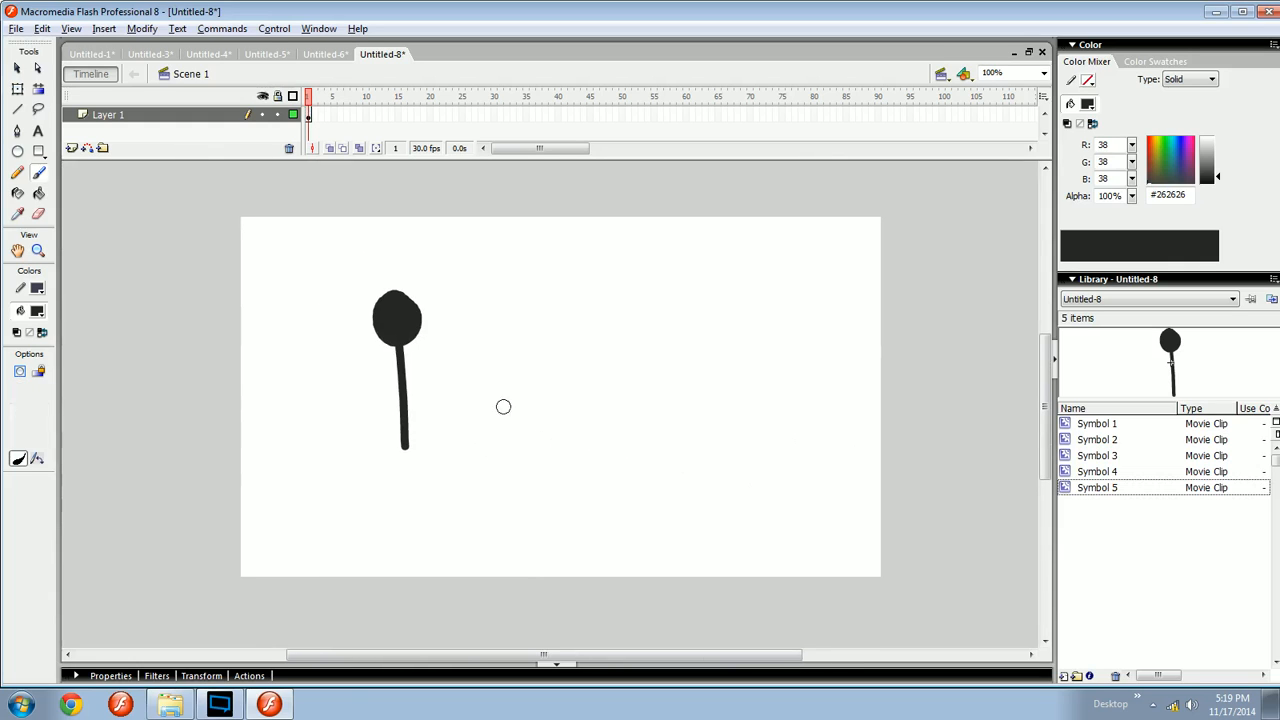
key(v)
key(ctrl+equal)
drag(534, 414, 423, 283)
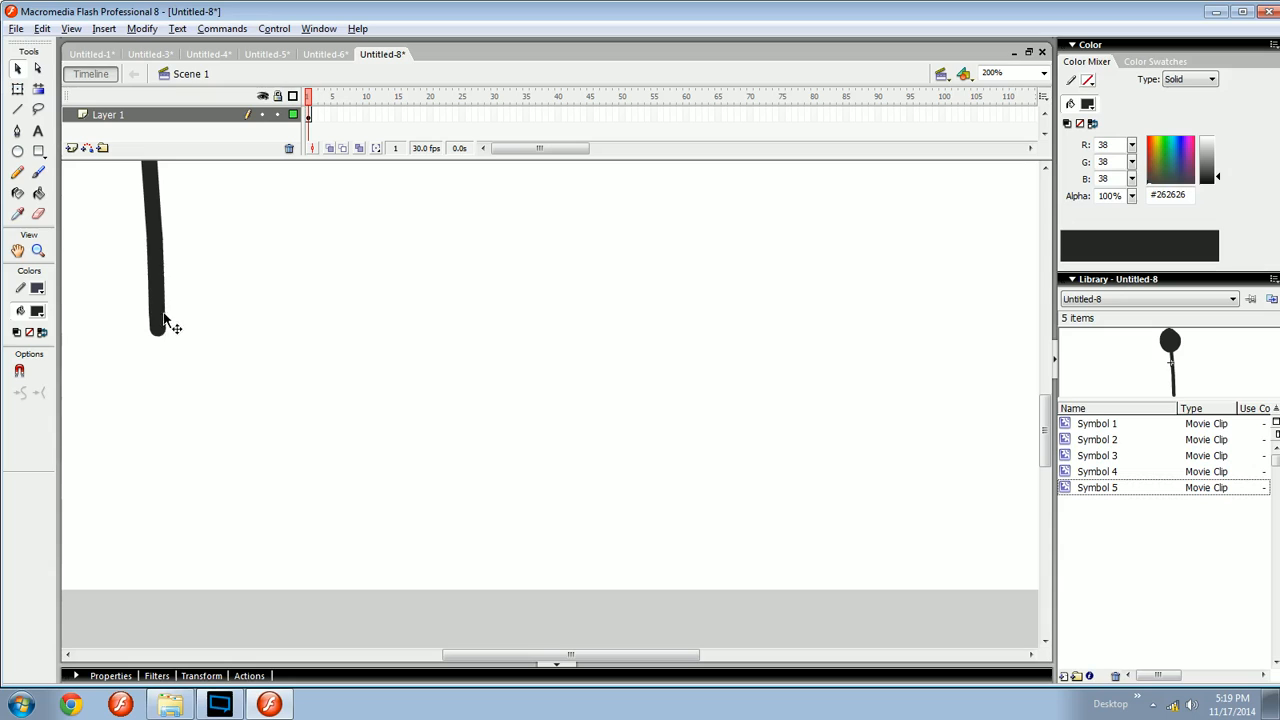
mouse_move(171, 323)
mouse_down()
mouse_move(503, 368)
mouse_move(519, 346)
mouse_up()
click(537, 336)
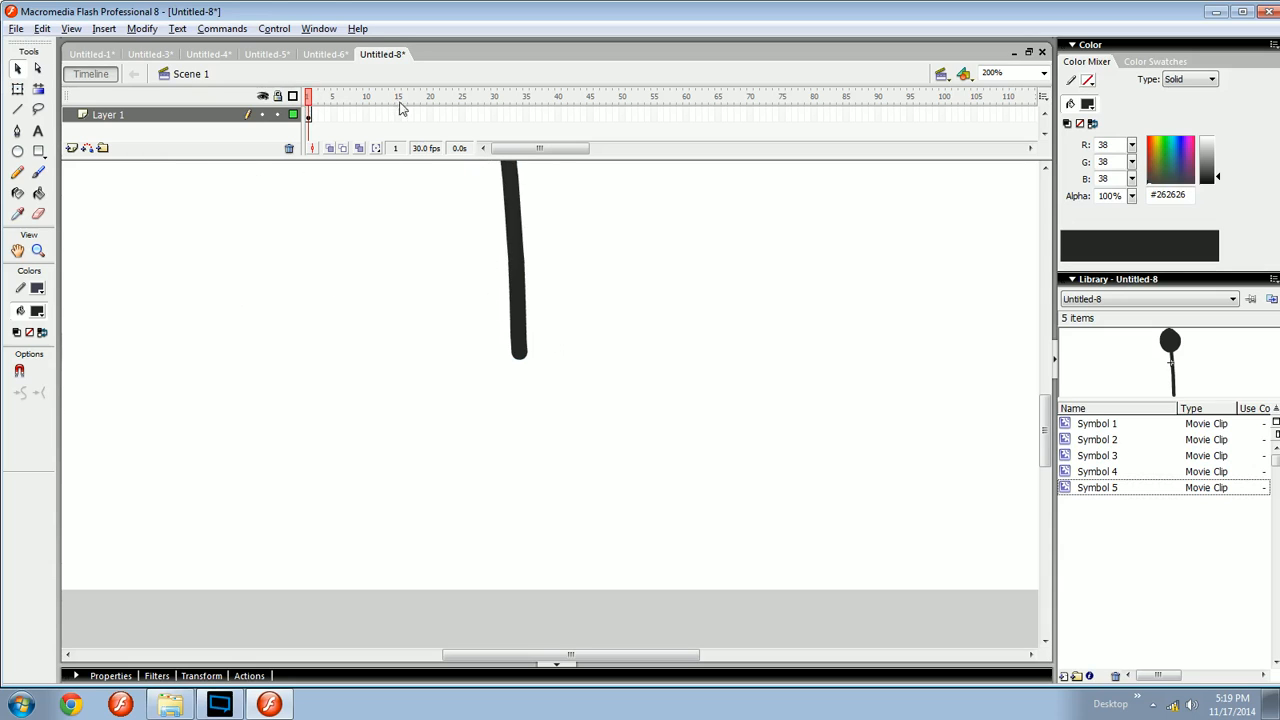
click(347, 114)
click(335, 116)
drag(641, 336, 505, 438)
scroll(555, 417, right, 5)
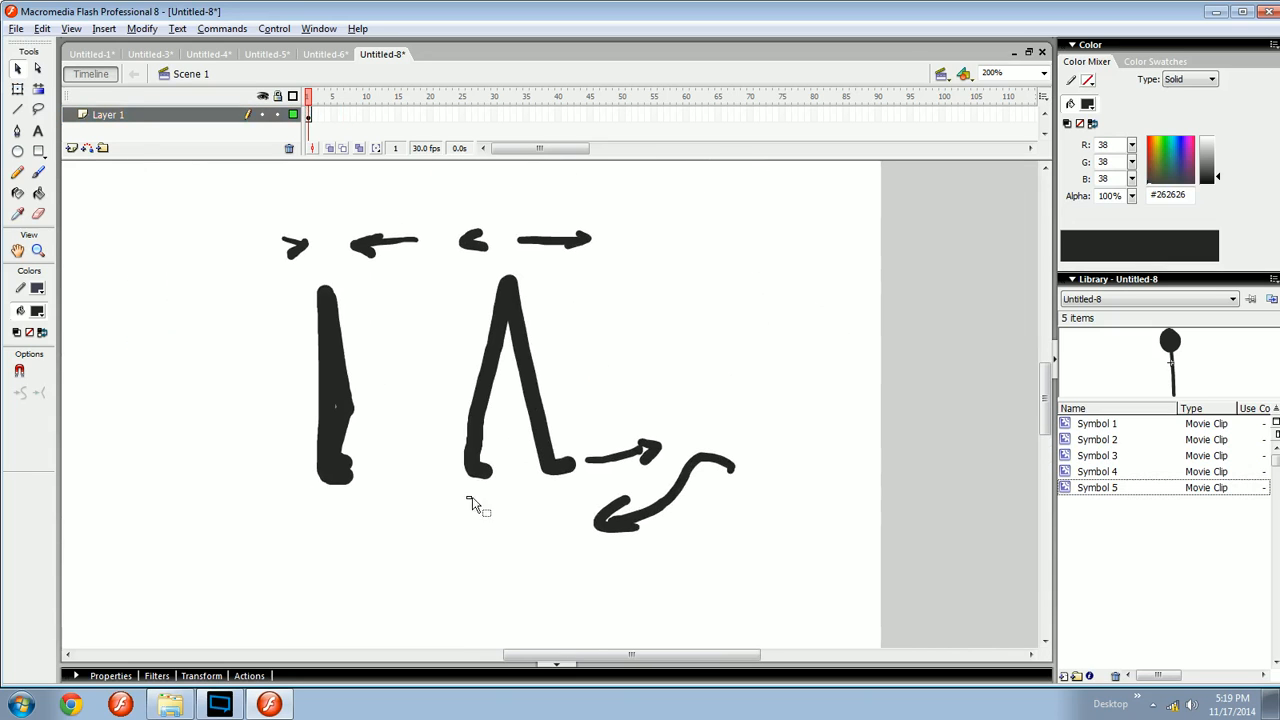
- Brush more direction arrows beneath the leg drafts
key(b)
scroll(455, 470, left, 2)
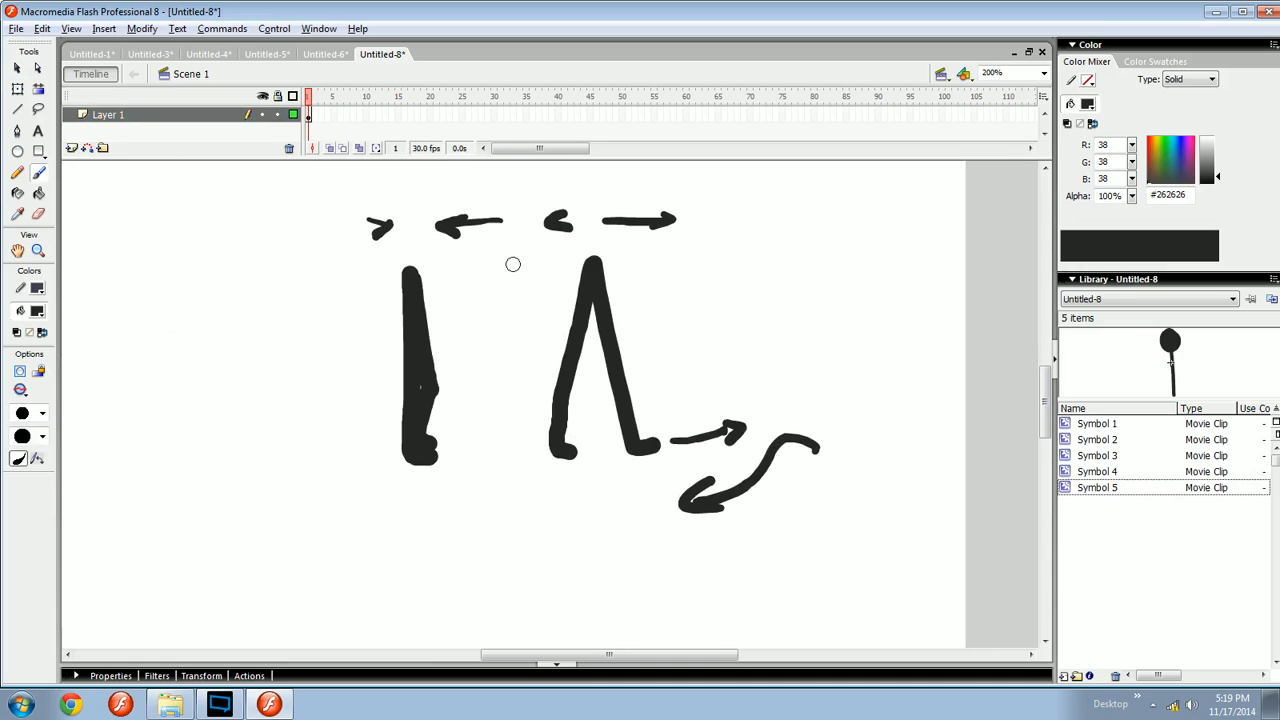
drag(531, 345, 535, 347)
mouse_move(587, 491)
mouse_down()
mouse_move(610, 508)
mouse_move(559, 553)
mouse_up()
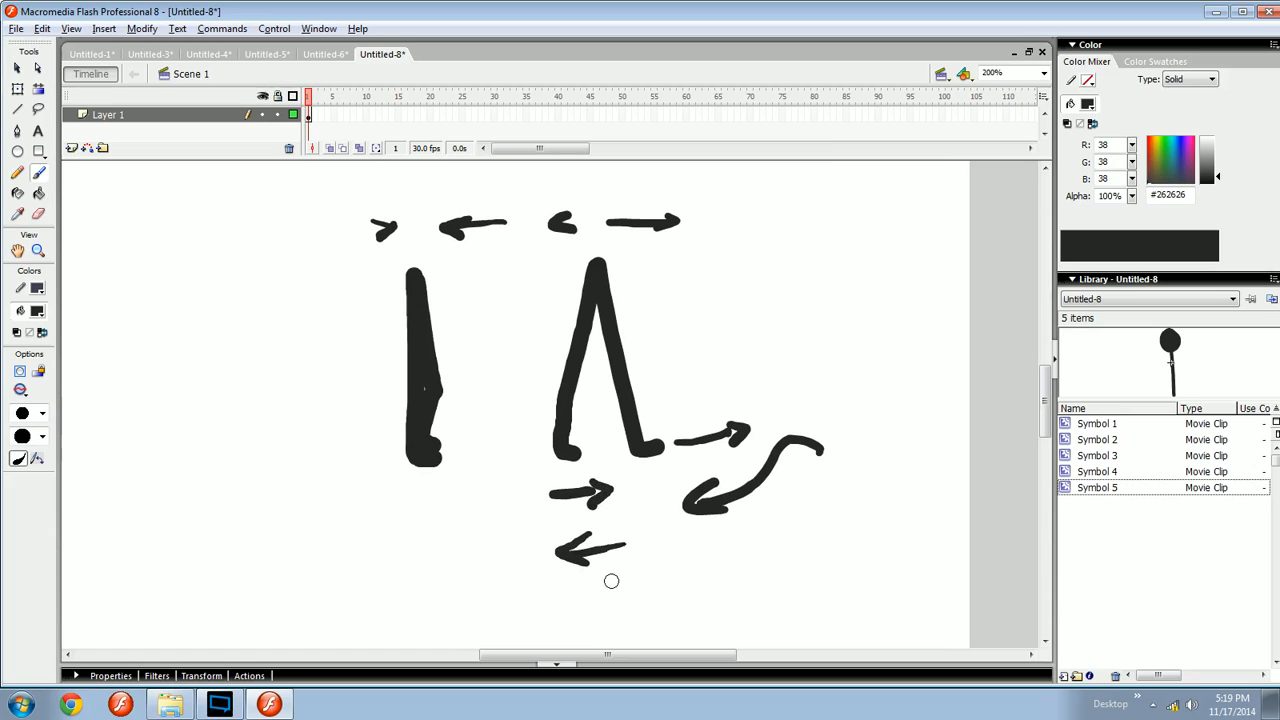
drag(632, 579, 600, 583)
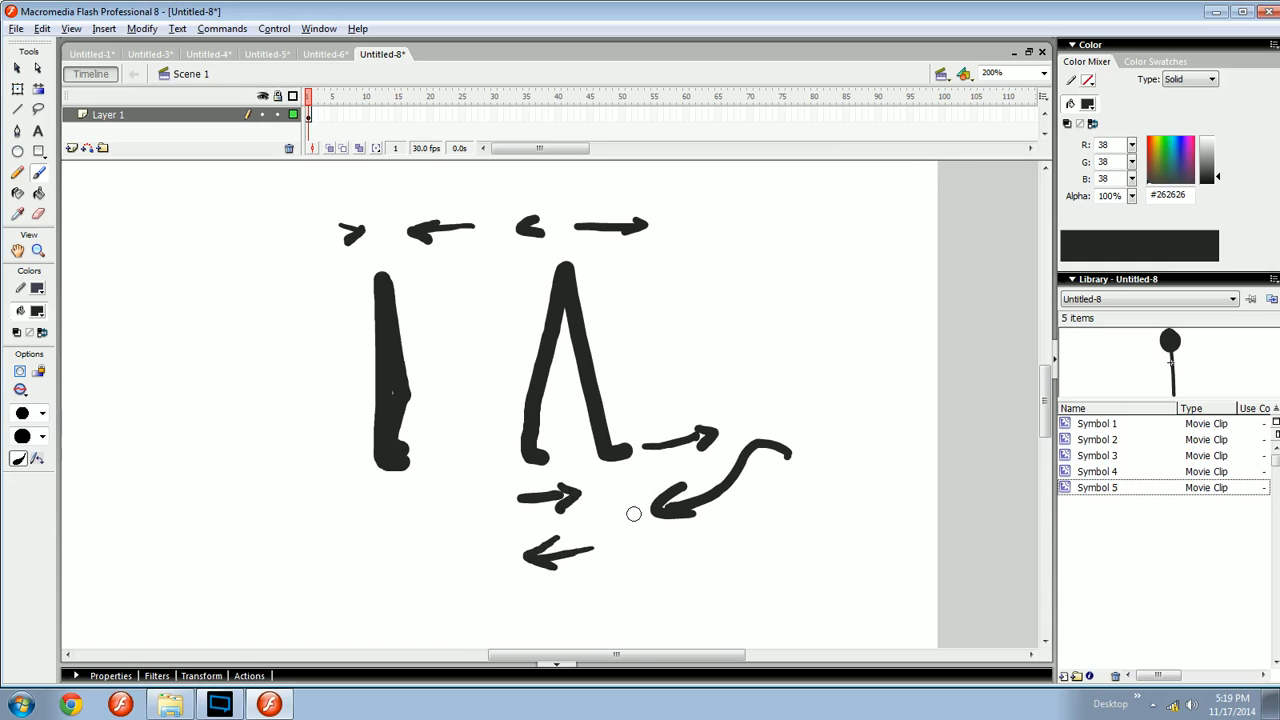
mouse_move(633, 513)
mouse_down()
mouse_move(718, 531)
mouse_move(671, 439)
mouse_move(760, 524)
mouse_move(753, 545)
mouse_up()
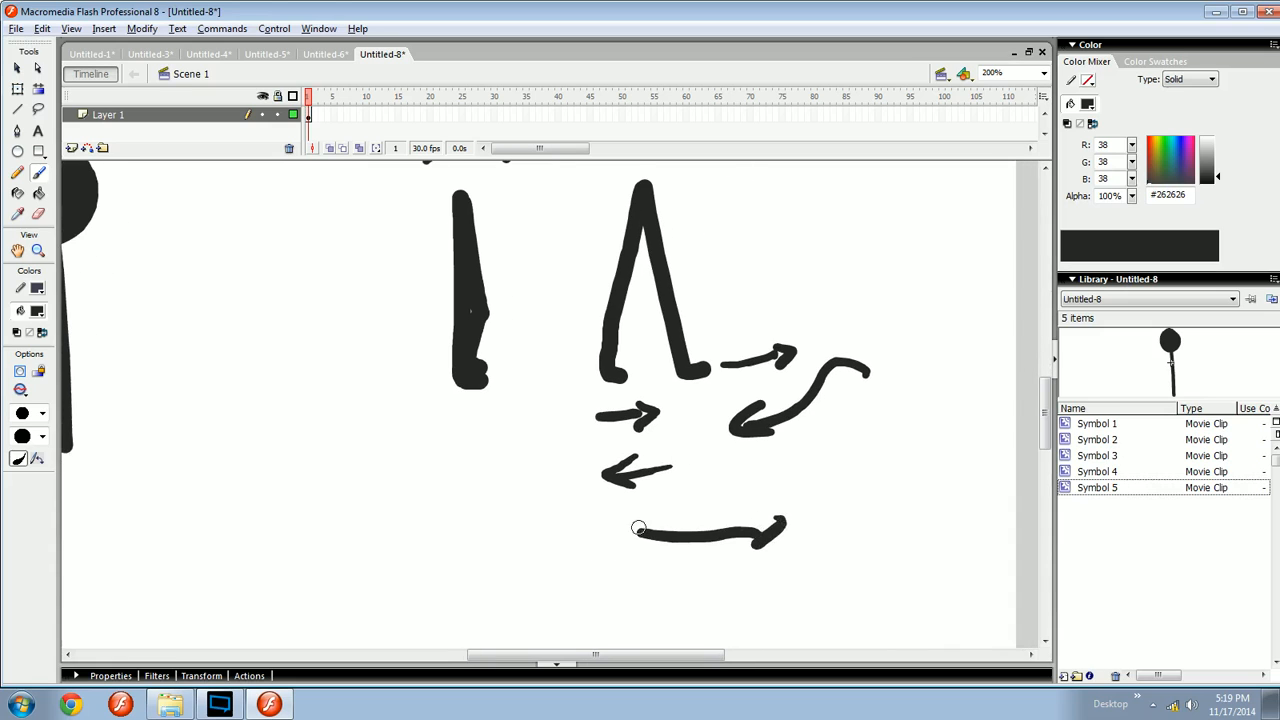
drag(532, 511, 598, 557)
drag(537, 513, 559, 520)
key(F8)
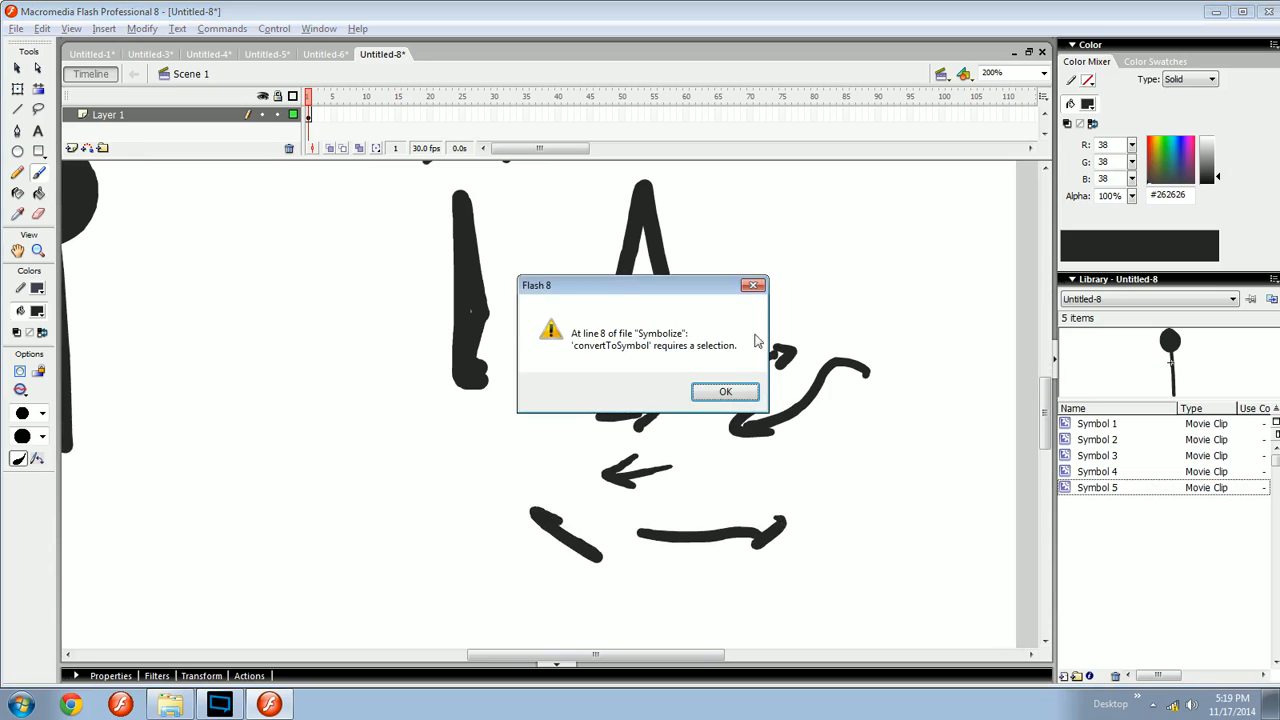
click(760, 286)
- Select and delete all the leg drafts and arrows around the figure
drag(770, 436, 746, 471)
key(ctrl+minus)
drag(732, 596, 407, 259)
key(Delete)
drag(461, 413, 615, 263)
key(ctrl+equal)
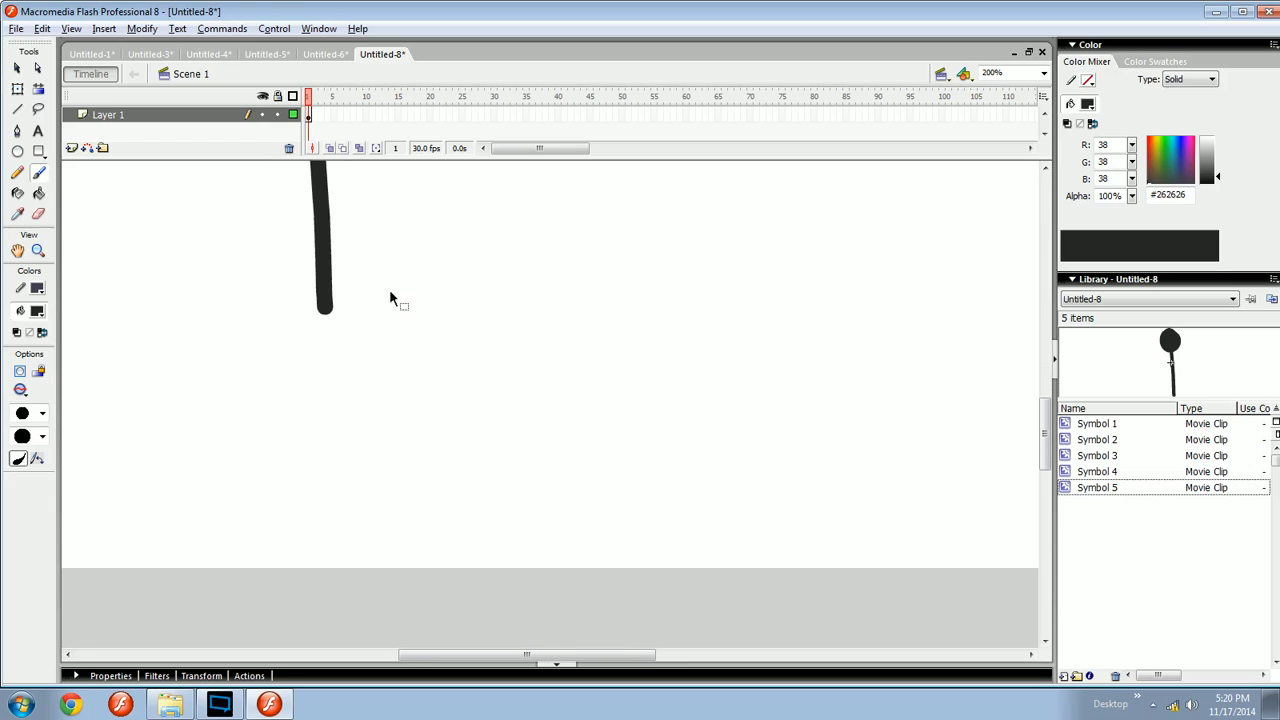
- Try brushing two legs spreading from the bottom of the body, then undo them
mouse_move(331, 291)
mouse_down()
mouse_move(403, 330)
mouse_move(642, 347)
mouse_move(590, 337)
mouse_move(580, 558)
mouse_up()
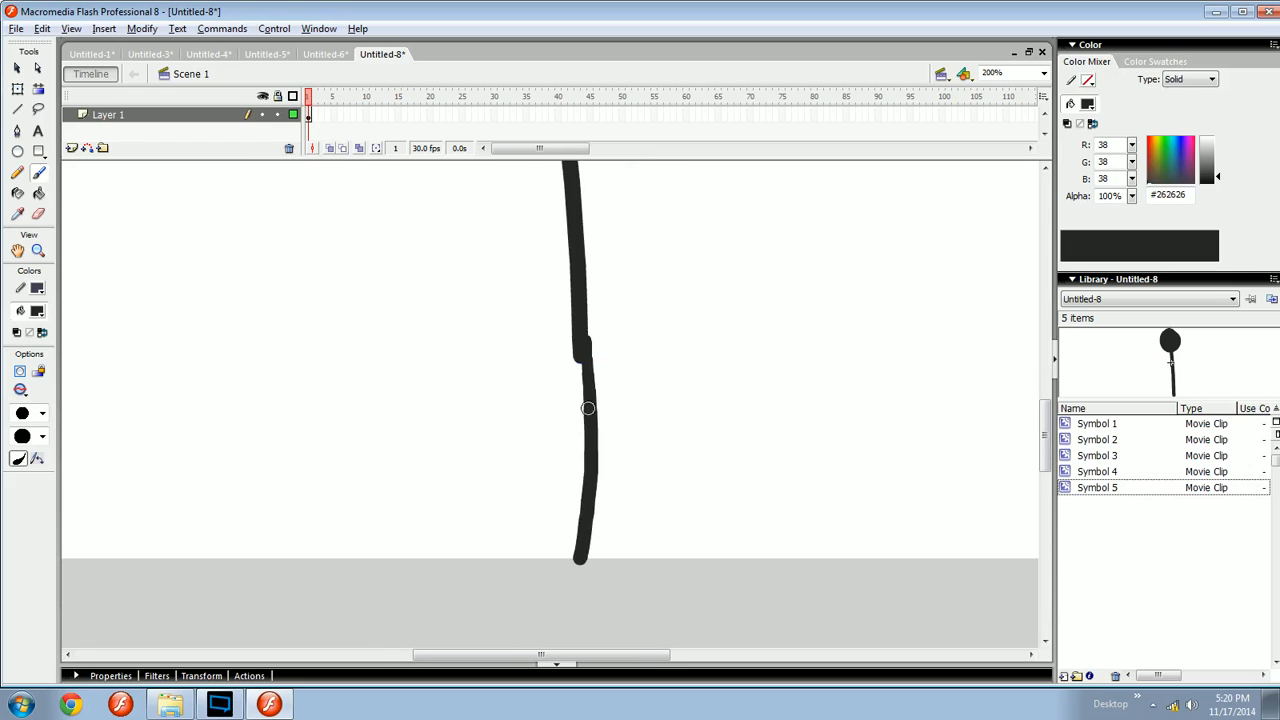
drag(583, 366, 579, 548)
key(ctrl+z)
key(ctrl+z)
mouse_move(554, 352)
mouse_down()
mouse_move(517, 438)
mouse_move(504, 388)
mouse_up()
drag(505, 394, 628, 569)
mouse_move(505, 395)
mouse_down()
mouse_move(428, 543)
mouse_move(438, 565)
mouse_up()
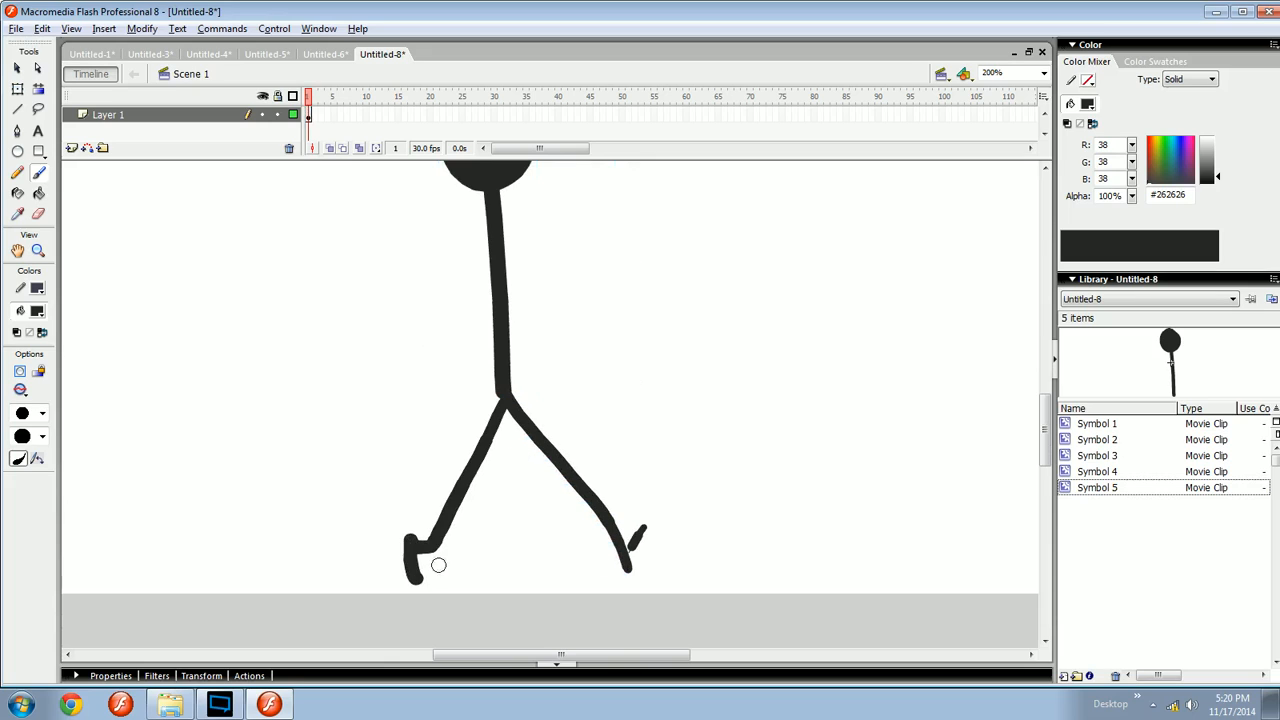
key(ctrl+z)
key(ctrl+z)
key(ctrl+z)
scroll(515, 455, up, 3)
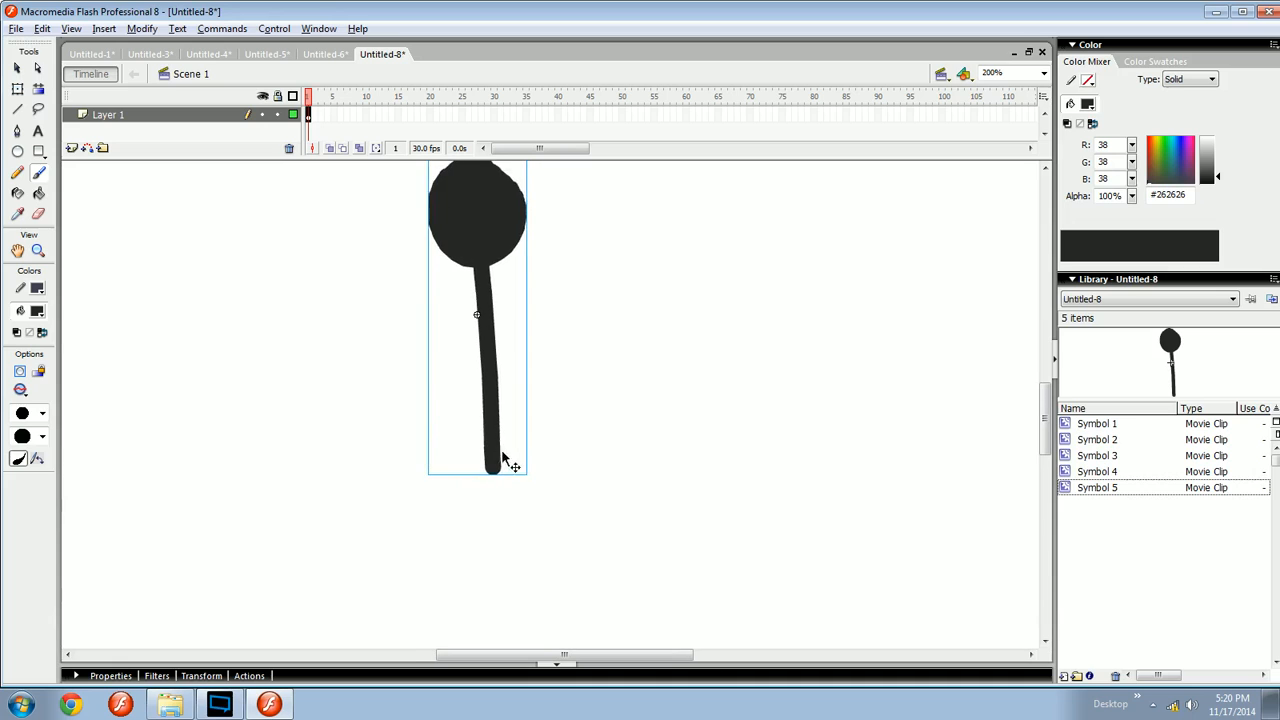
- Brush a vertical leg stroke next to the body
drag(503, 459, 663, 278)
key(ctrl+minus)
key(ctrl+equal)
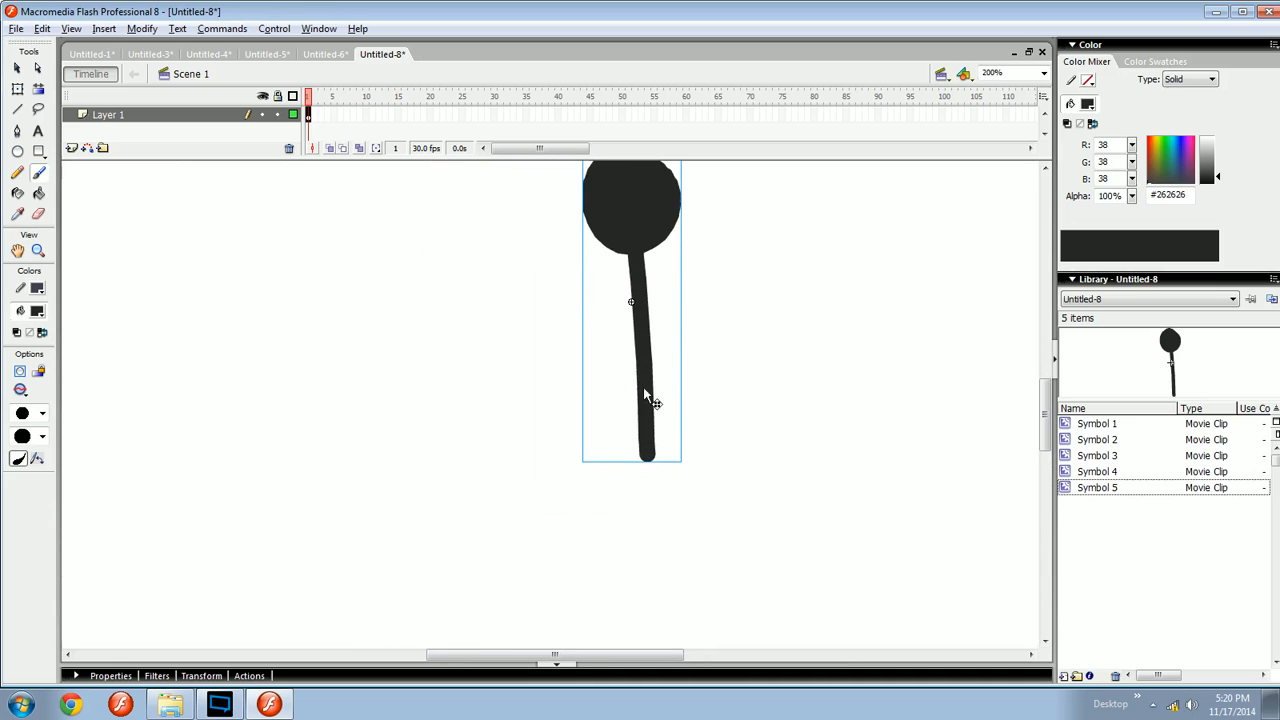
drag(645, 389, 407, 376)
drag(412, 421, 533, 366)
drag(570, 394, 555, 421)
ctrl+click(560, 344)
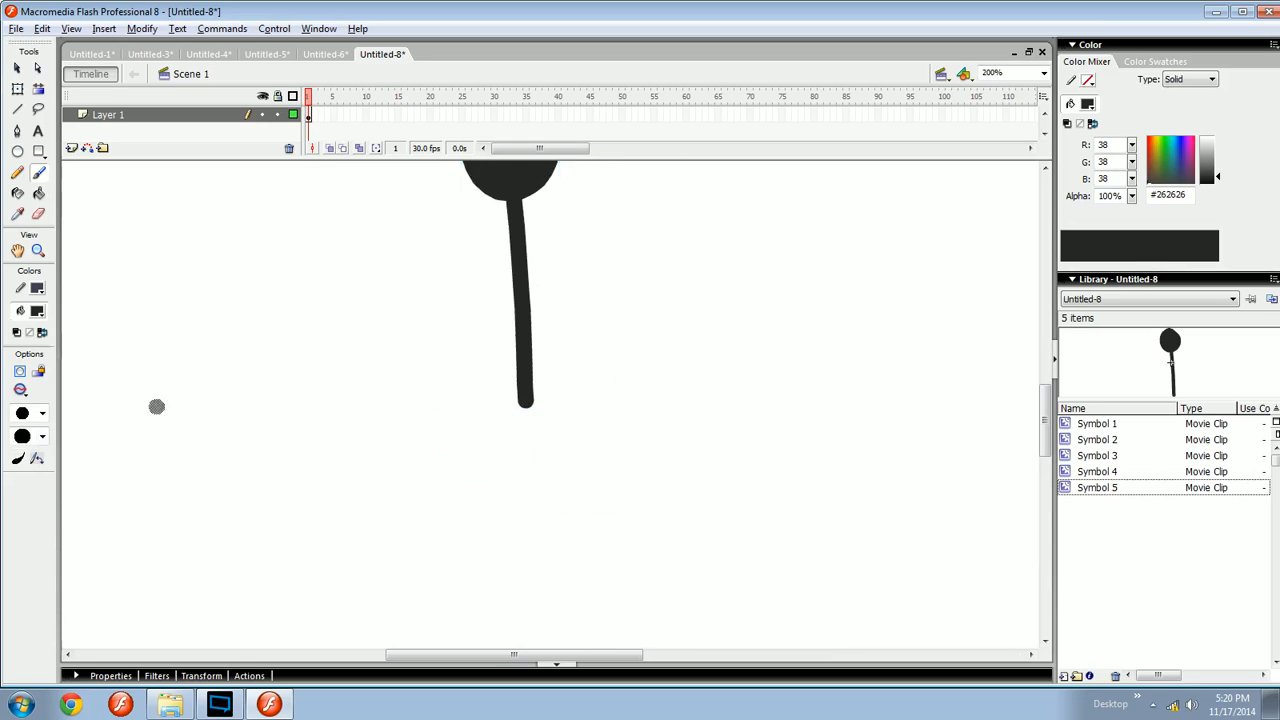
drag(571, 197, 571, 414)
key(ctrl+z)
key(v)
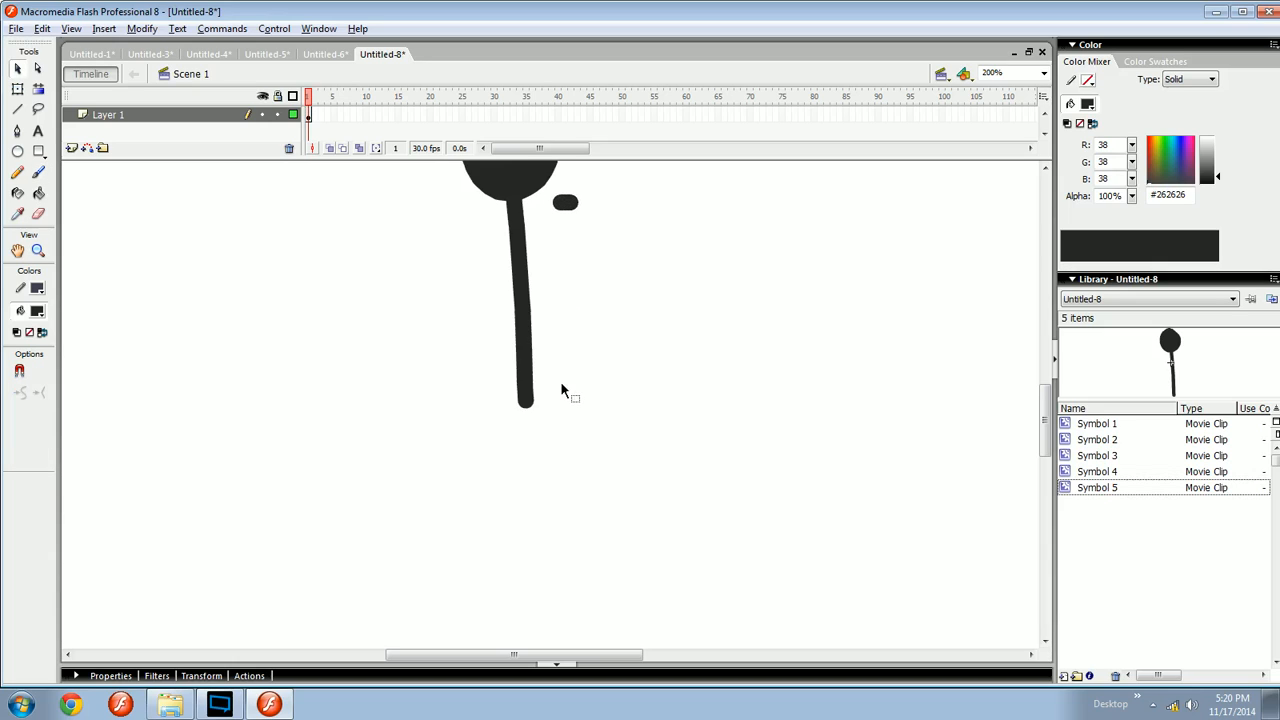
key(b)
drag(561, 205, 565, 396)
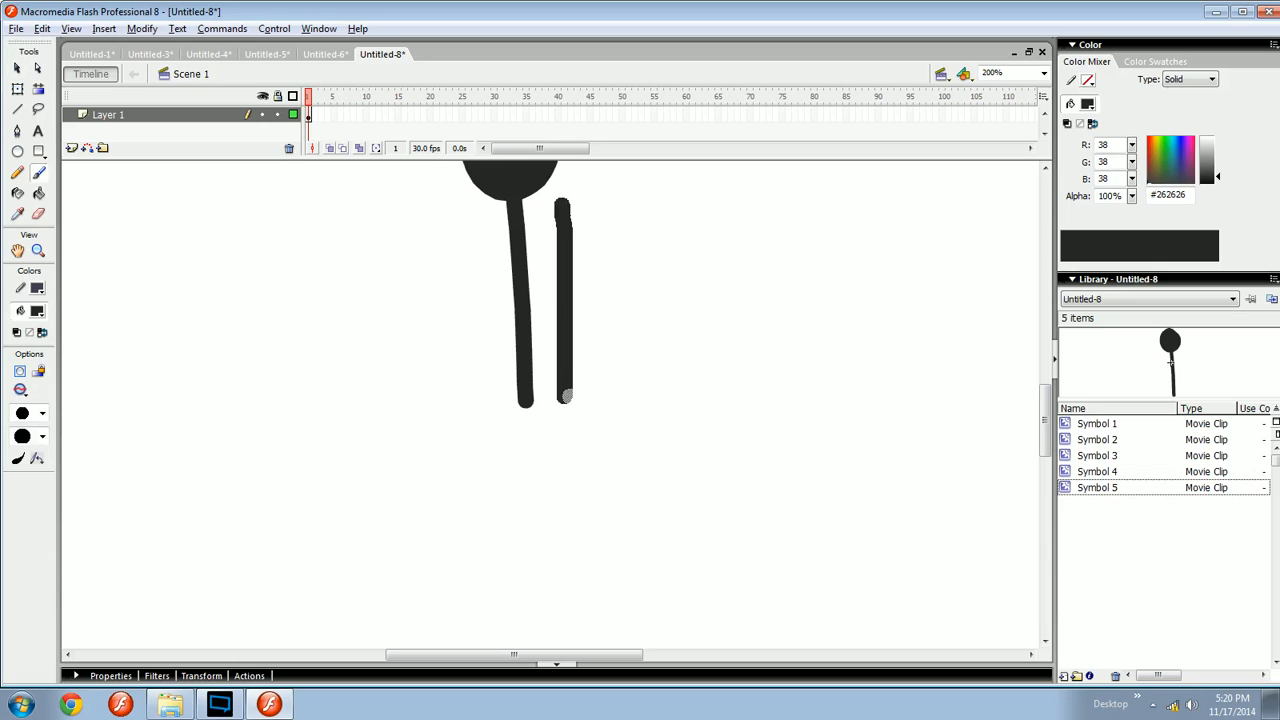
- Move the leg stroke beneath the body so it continues the body line
key(v)
click(566, 340)
scroll(578, 300, down, 3)
mouse_move(575, 283)
mouse_down()
mouse_move(546, 506)
mouse_move(533, 486)
mouse_up()
key(space)
mouse_move(557, 375)
mouse_down()
mouse_move(543, 486)
mouse_move(563, 421)
mouse_up()
shift+click(537, 340)
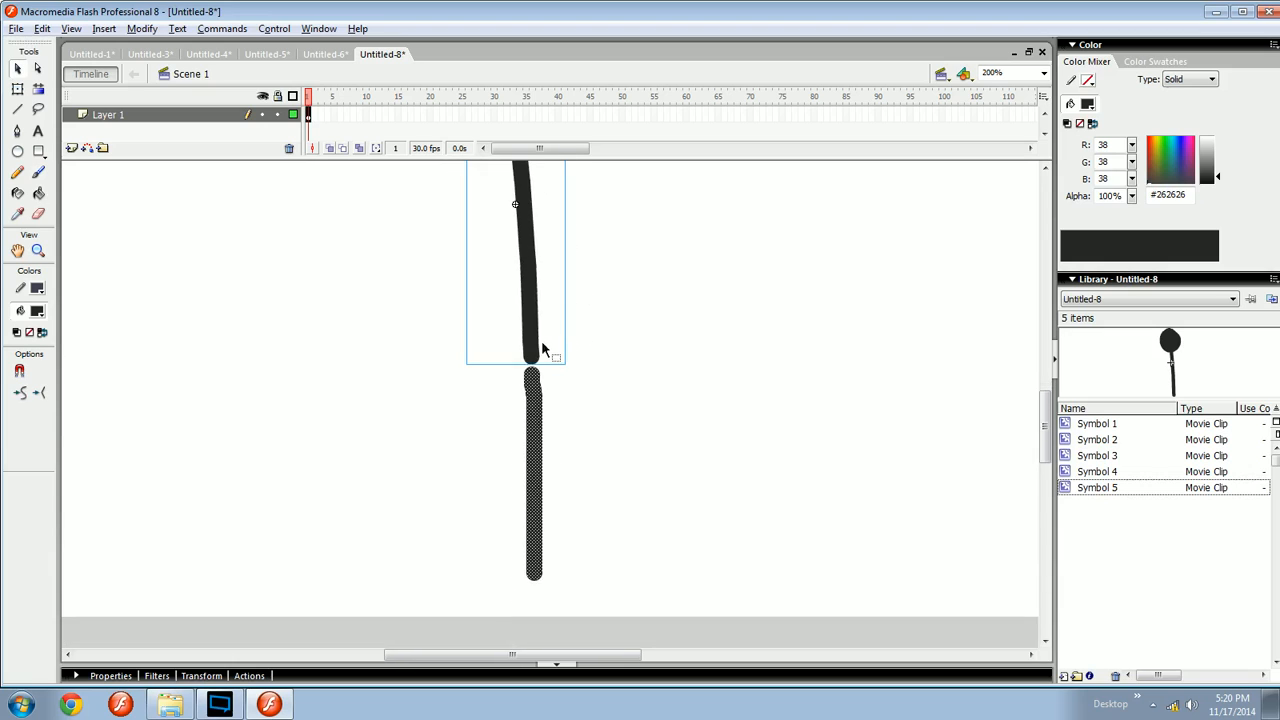
drag(537, 340, 532, 366)
click(541, 398)
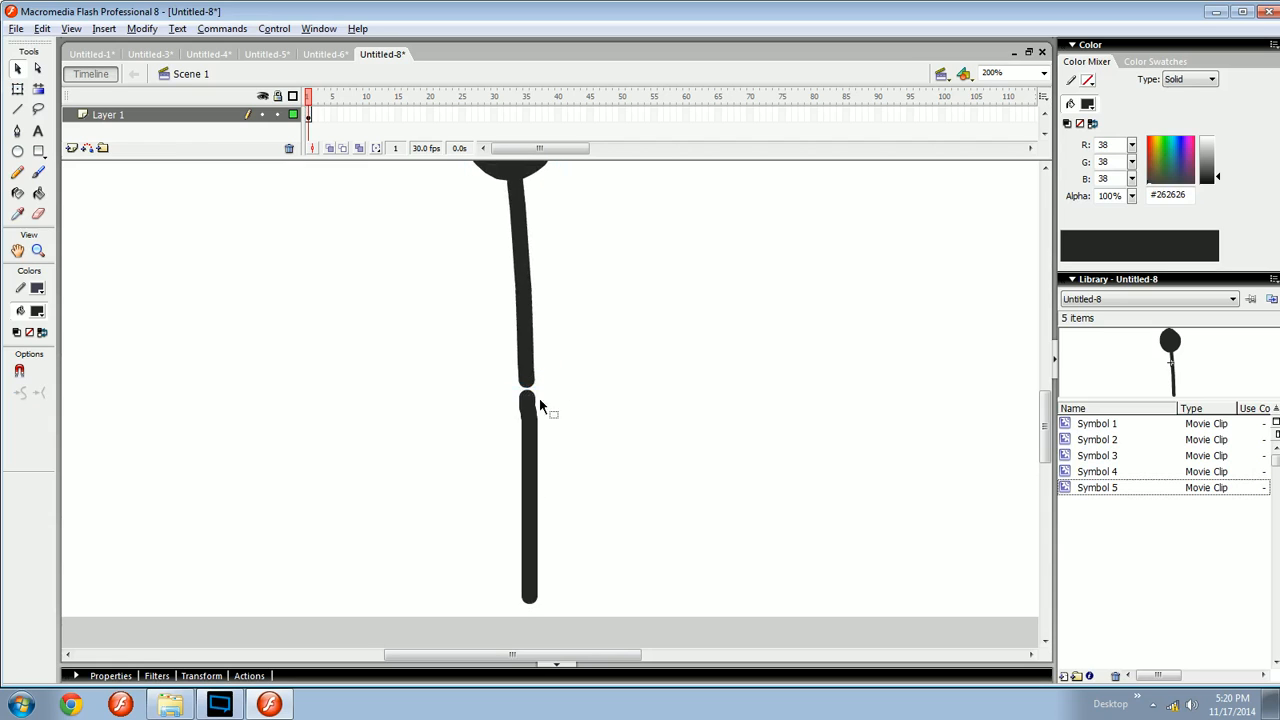
- Delete the leg stroke below the body
click(534, 428)
key(Delete)
key(space)
drag(551, 479, 536, 439)
key(n)
key(b)
key(space)
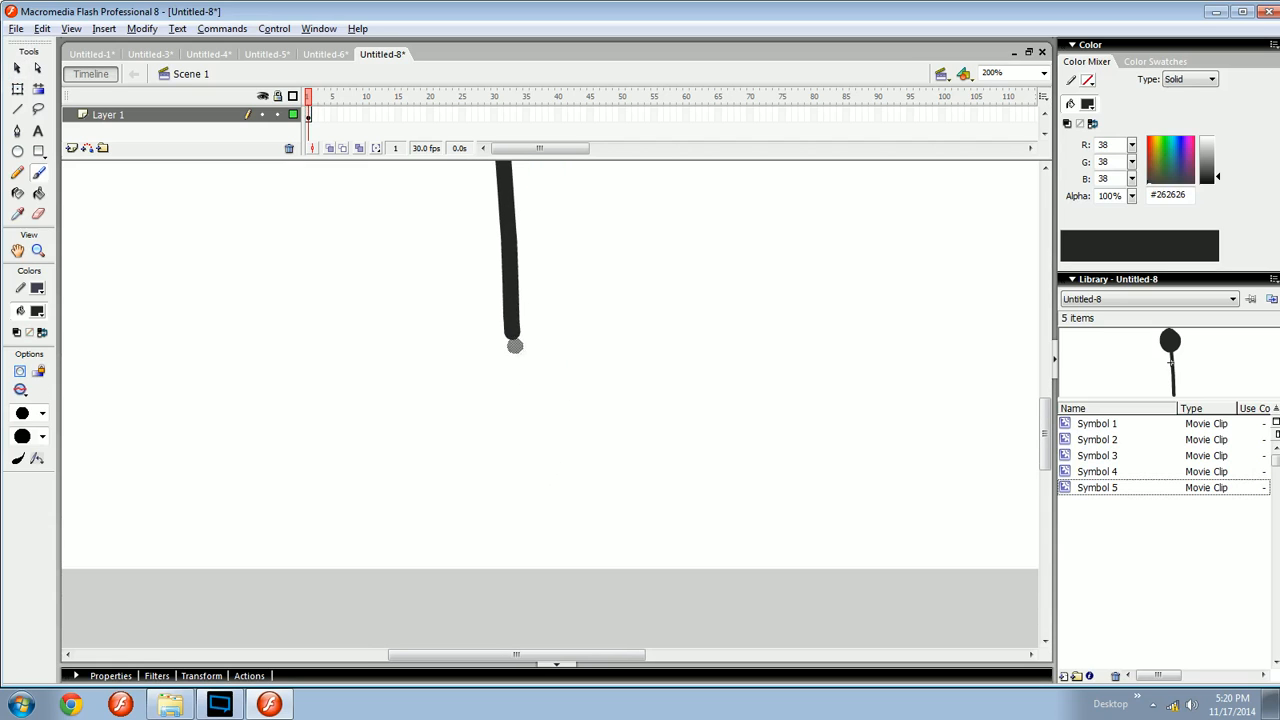
- Brush a leg with a small foot continuing straight down from the bottom of the body
drag(514, 346, 543, 471)
key(ctrl+z)
key(space)
drag(557, 417, 543, 408)
mouse_move(499, 323)
mouse_down()
mouse_move(537, 440)
mouse_move(511, 412)
mouse_move(536, 534)
mouse_move(499, 327)
mouse_move(527, 557)
mouse_move(560, 552)
mouse_up()
key(ctrl+z)
key(ctrl+z)
key(v)
key(ctrl+z)
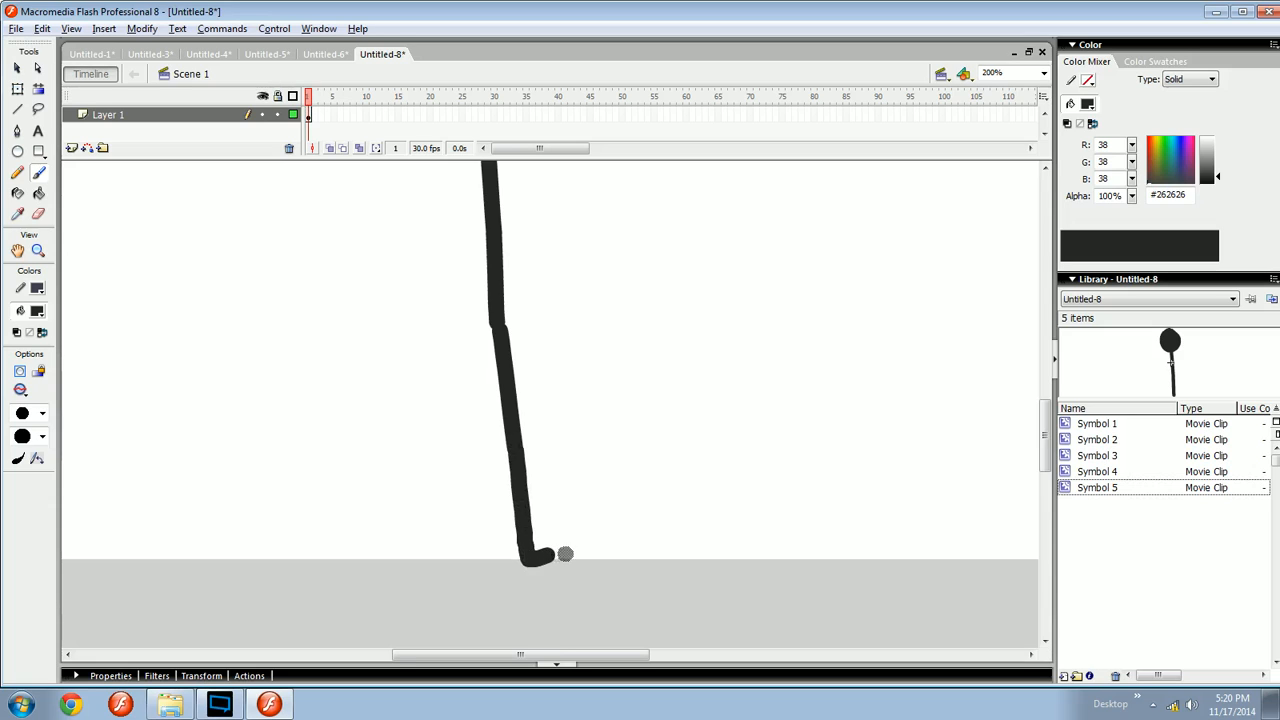
- Rotate the lower leg segment with Free Transform so it lines up with the body
key(ctrl+minus)
key(ctrl+equal)
drag(534, 448, 678, 471)
drag(574, 507, 586, 497)
ctrl+click(576, 512)
key(q)
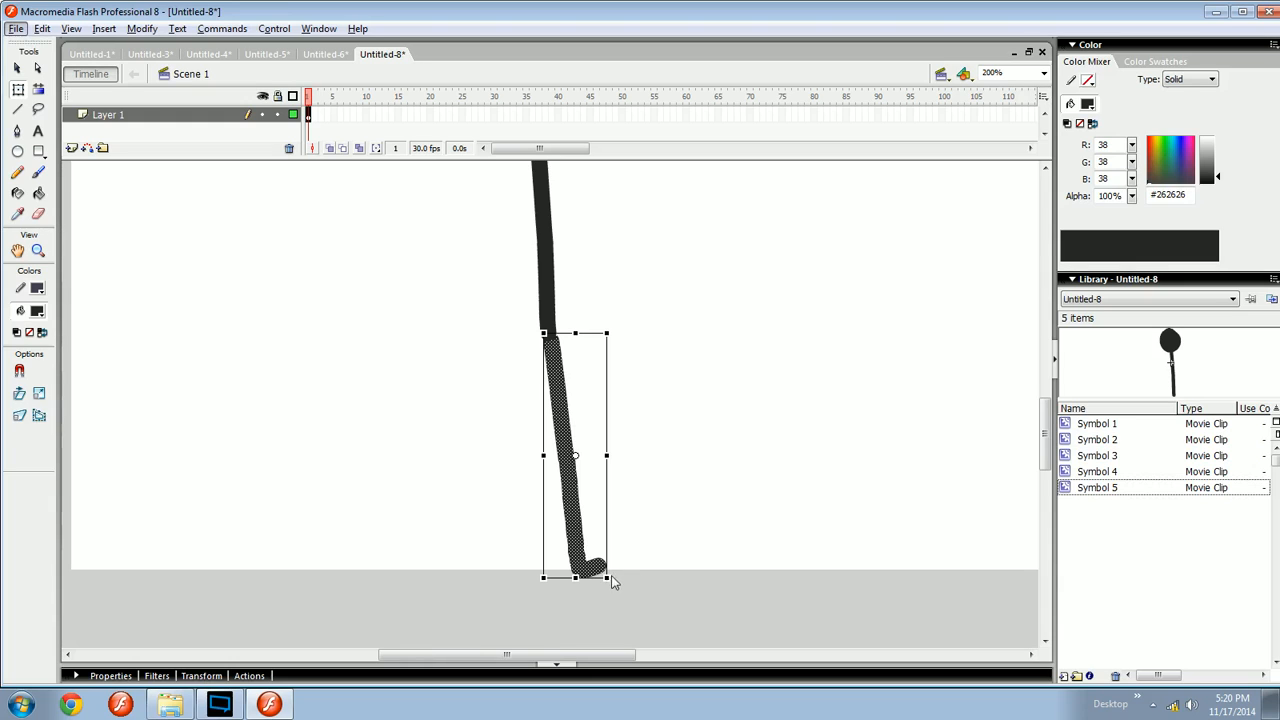
click(611, 577)
click(599, 571)
mouse_move(615, 580)
mouse_down()
mouse_move(560, 600)
mouse_move(775, 375)
mouse_move(360, 434)
mouse_move(640, 525)
mouse_move(603, 517)
mouse_move(600, 549)
mouse_up()
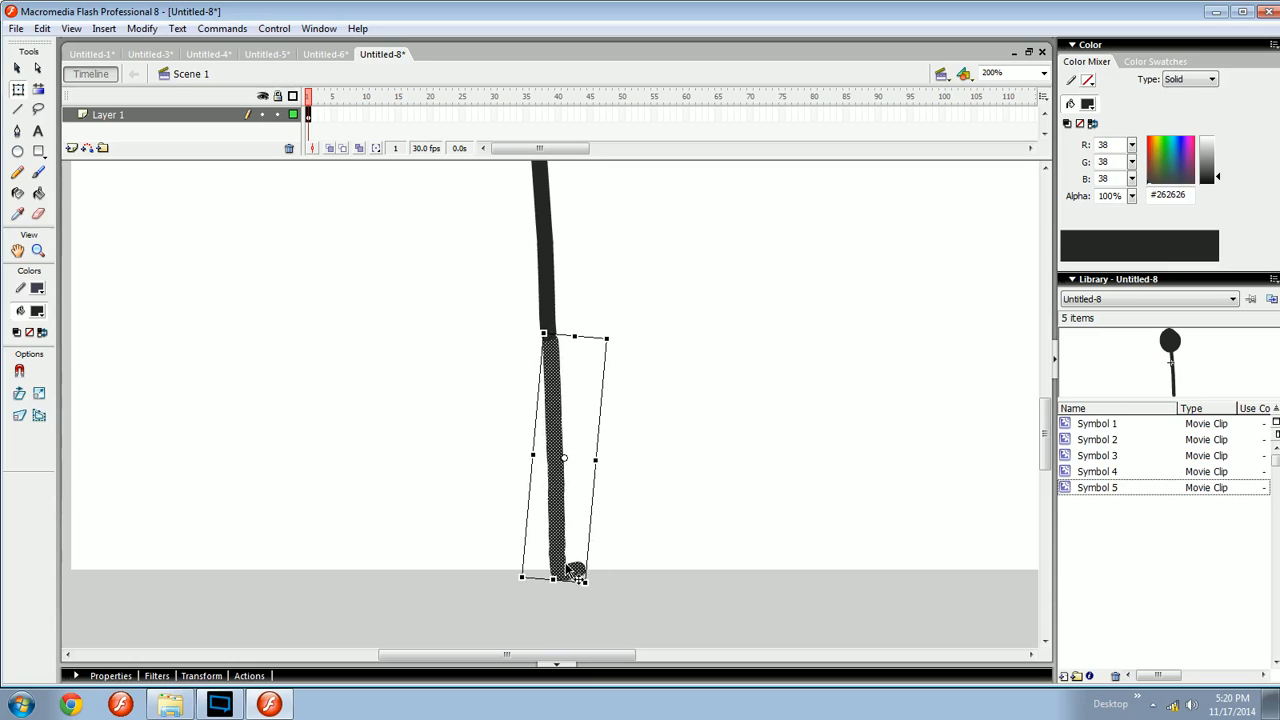
drag(565, 571, 557, 564)
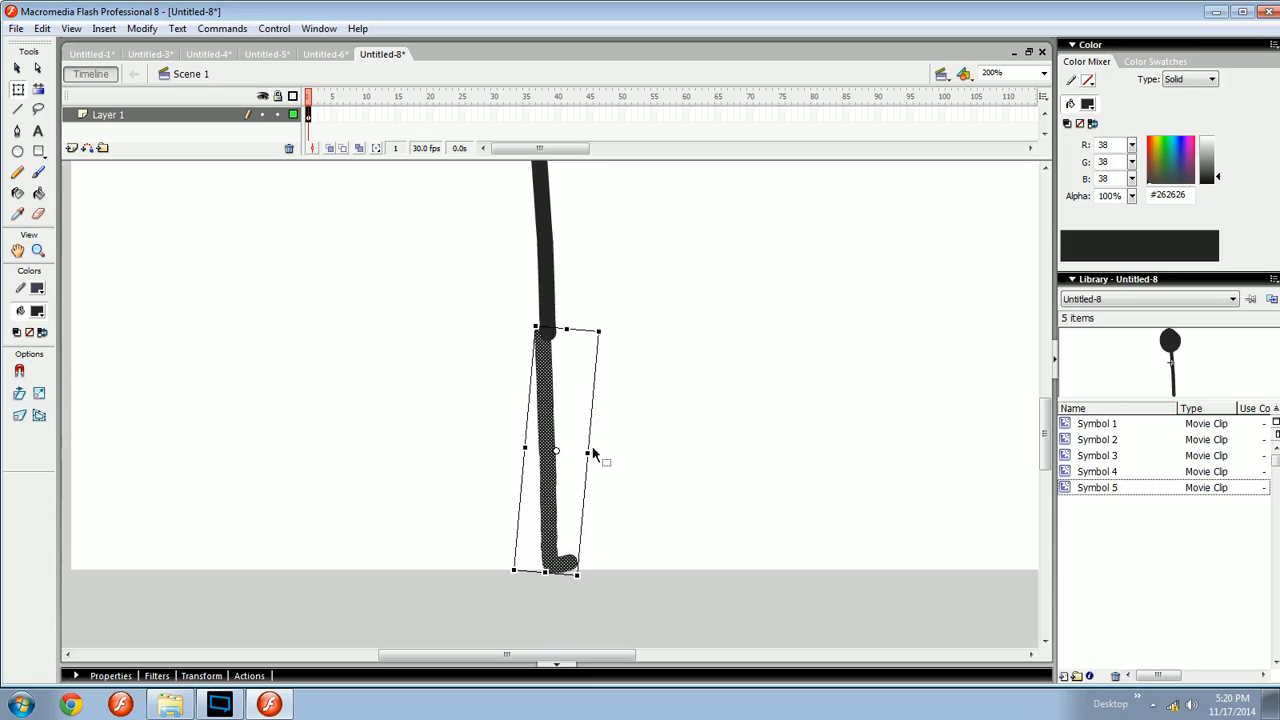
drag(609, 330, 620, 346)
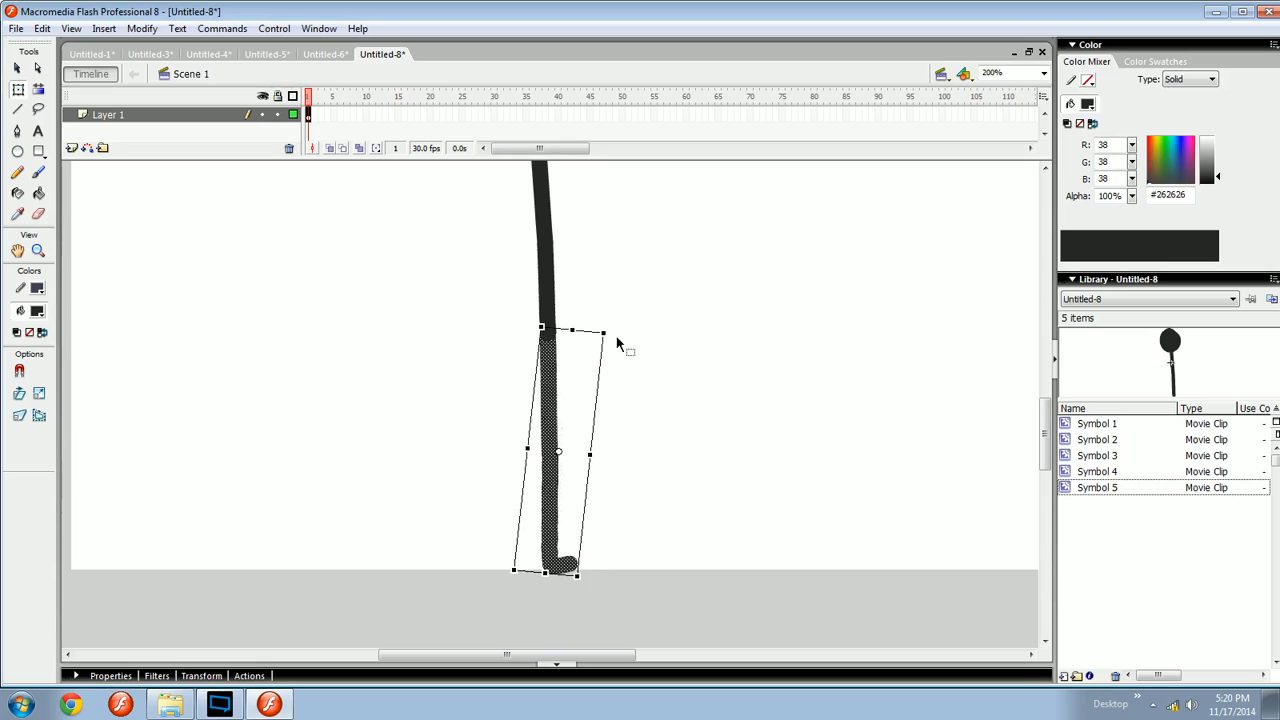
click(636, 368)
- Try brushing a diagonal second leg from the body, then undo it
key(space)
mouse_move(802, 427)
mouse_down()
mouse_move(637, 426)
mouse_move(731, 446)
mouse_up()
key(b)
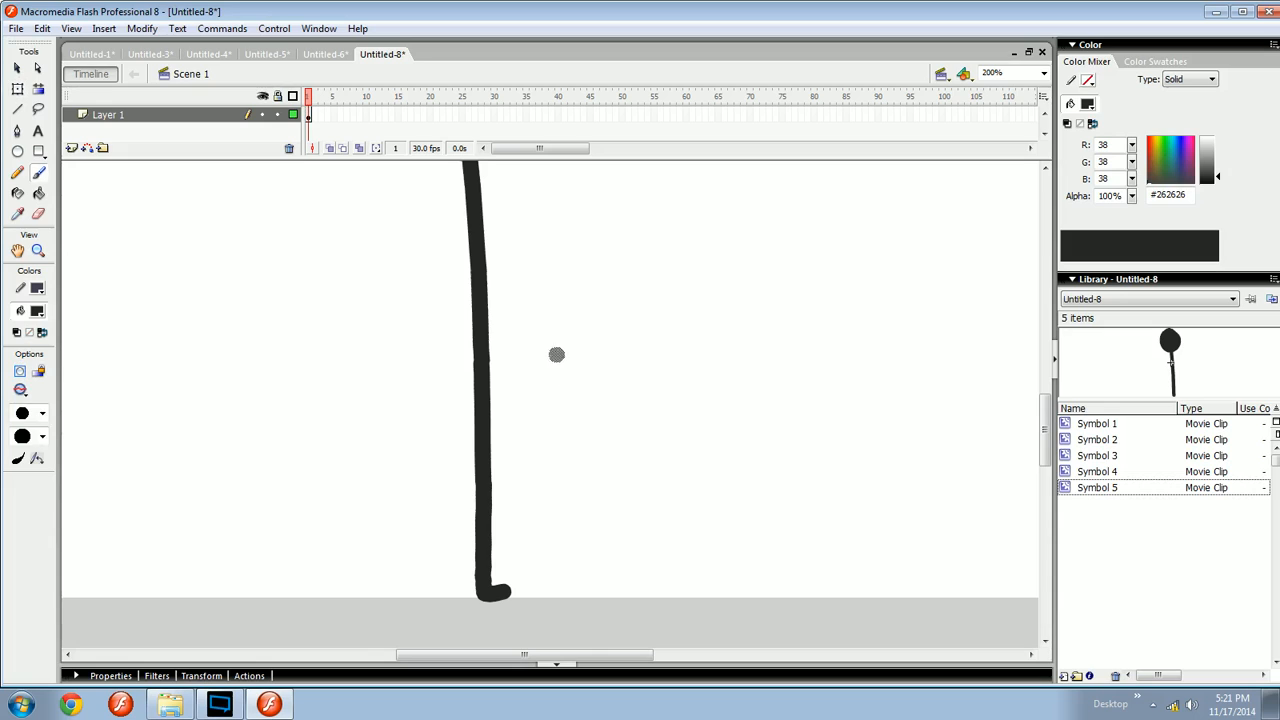
mouse_move(561, 354)
mouse_down()
mouse_move(607, 604)
mouse_move(659, 579)
mouse_up()
key(space)
drag(744, 600, 649, 600)
key(ctrl+z)
key(ctrl+z)
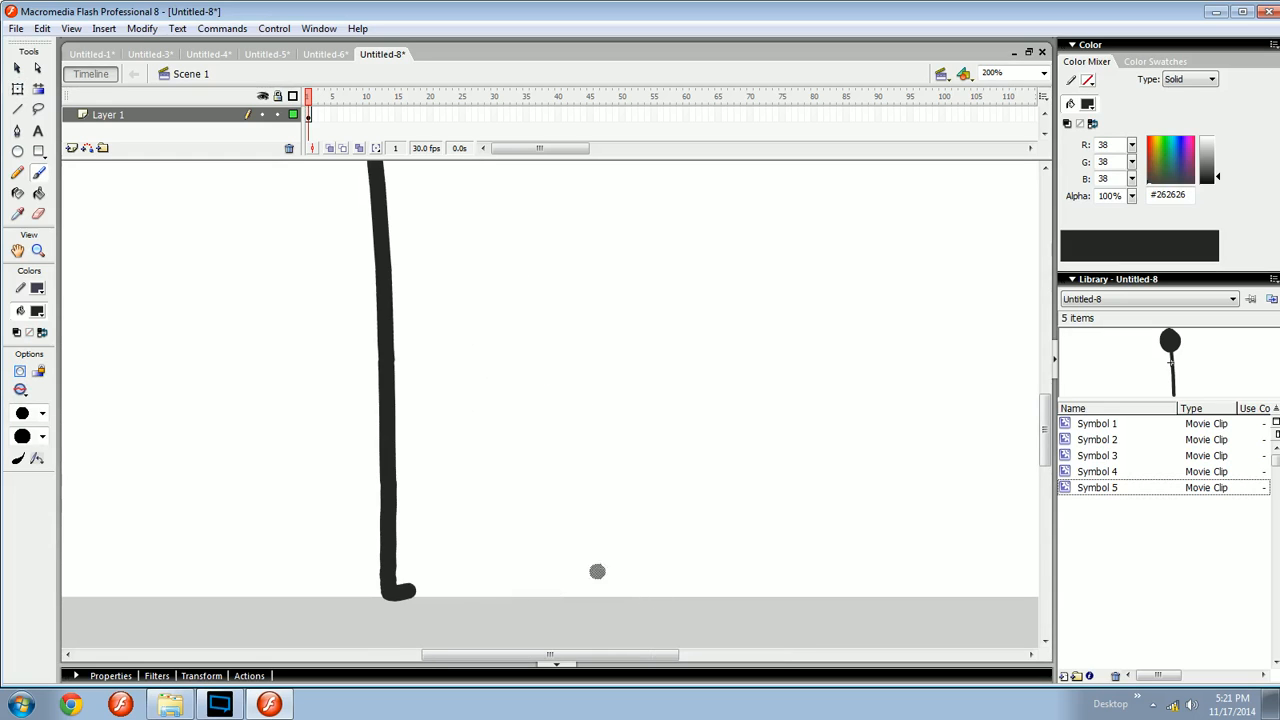
- Examine the whole stick figure at a smaller zoom
key(space)
mouse_move(490, 546)
mouse_down()
mouse_move(697, 511)
mouse_move(675, 552)
mouse_up()
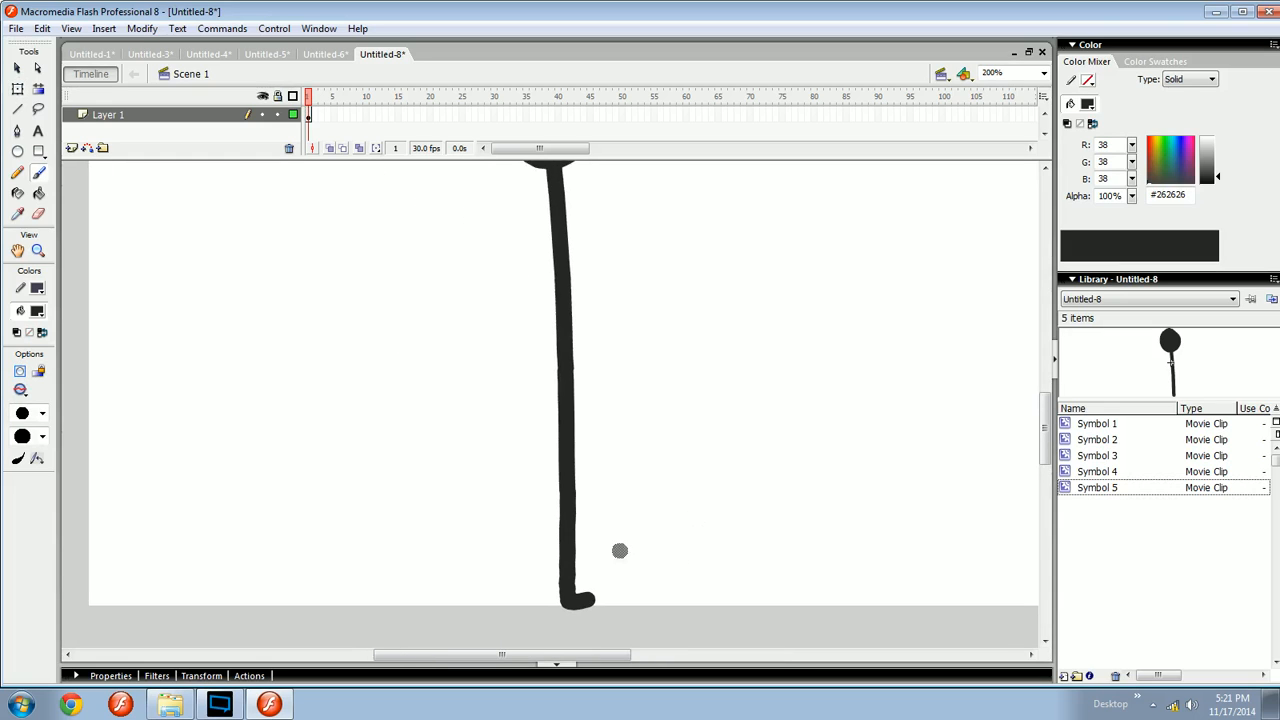
key(space)
drag(429, 516, 412, 511)
drag(605, 580, 562, 562)
key(ctrl+minus)
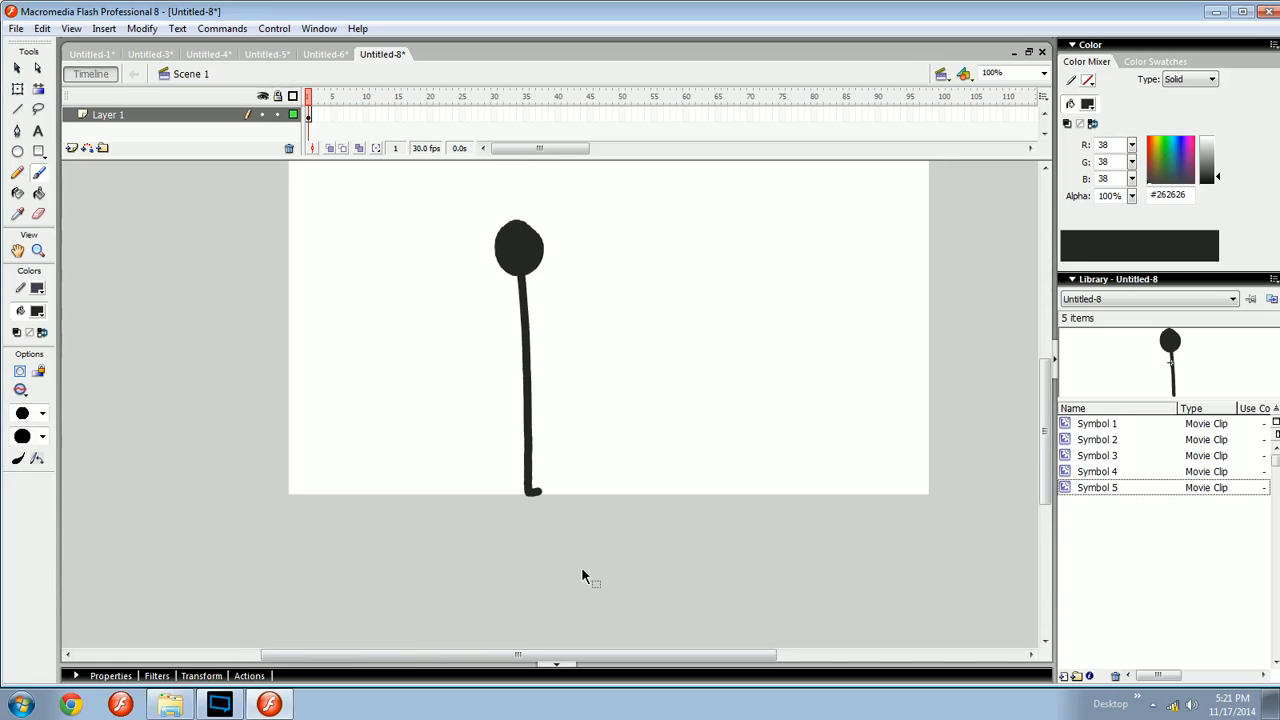
key(space)
drag(591, 497, 577, 545)
key(ctrl+equal)
key(F8)
click(751, 286)
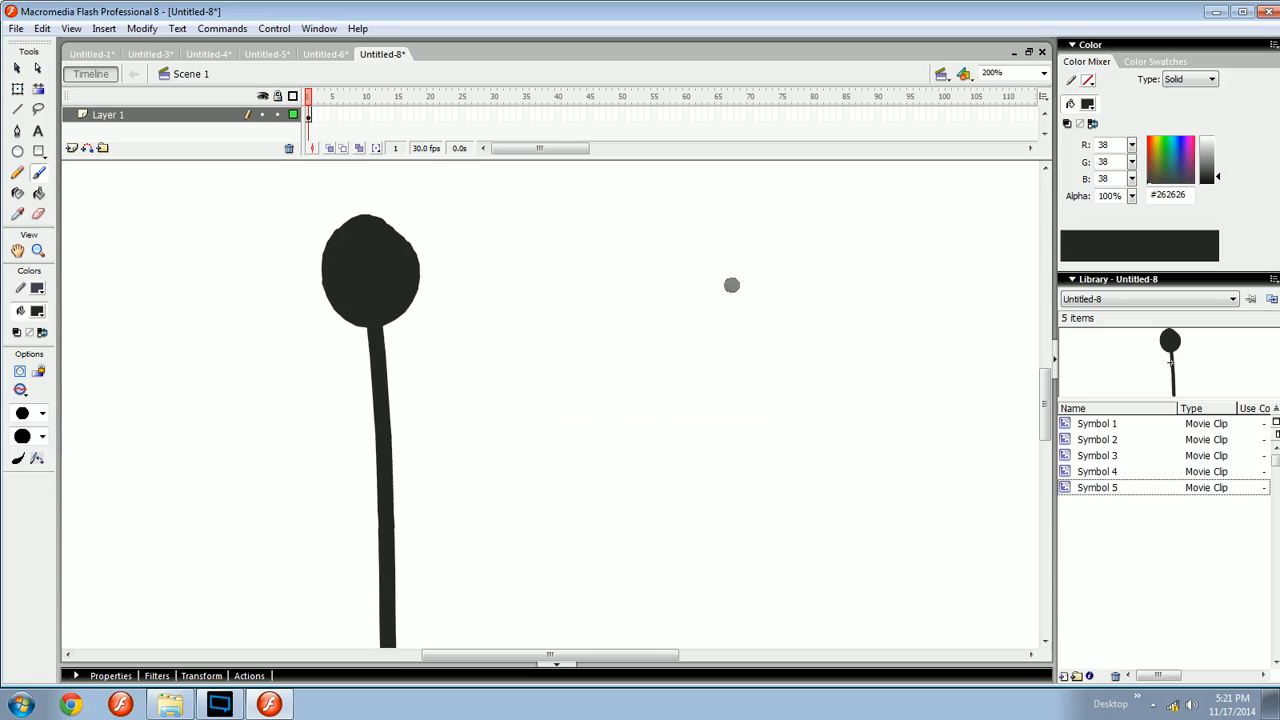
- Try brushing a separate standing leg with a foot to the side of the figure
key(space)
drag(455, 481, 626, 363)
drag(641, 420, 645, 356)
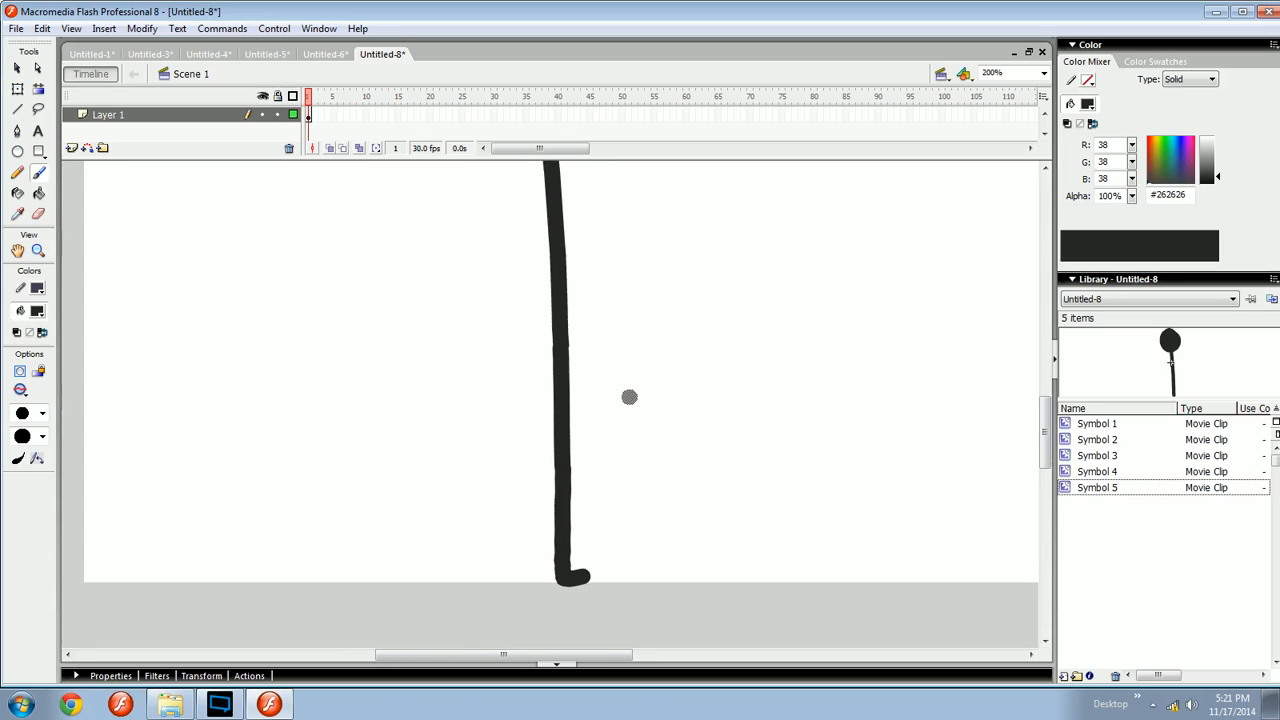
key(space)
drag(616, 412, 573, 422)
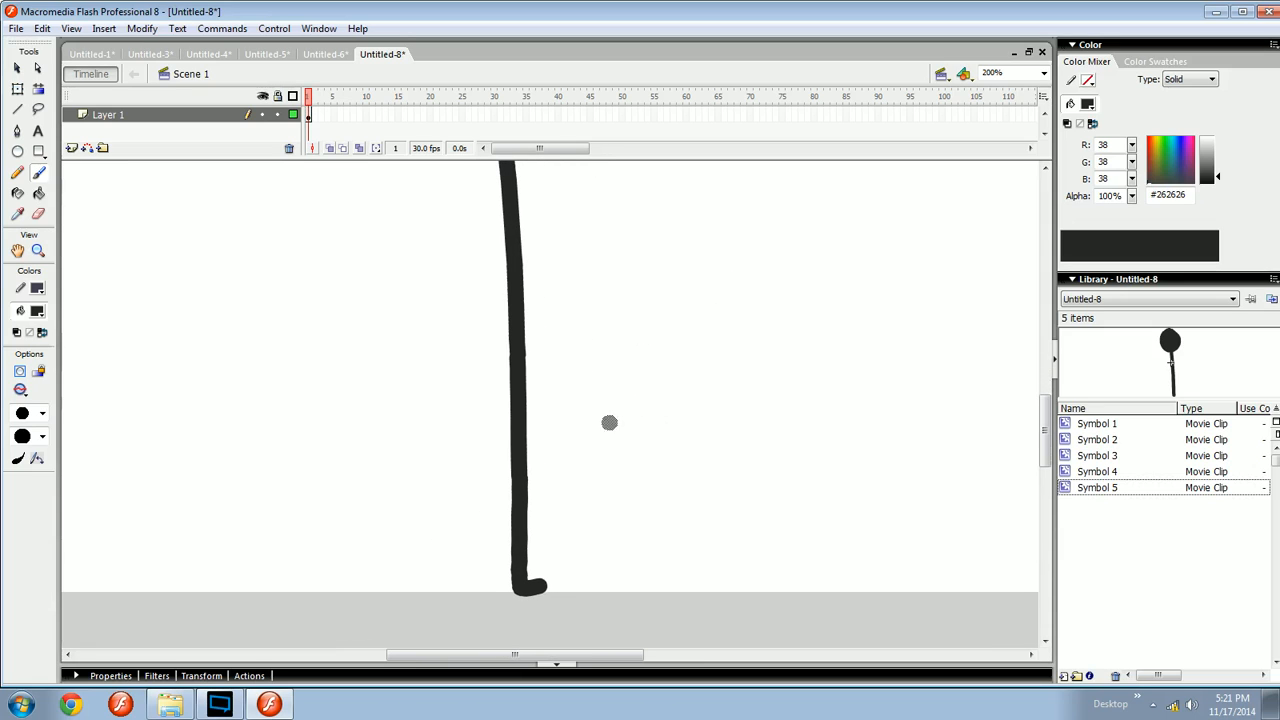
key(space)
drag(601, 436, 603, 442)
key(v)
key(space)
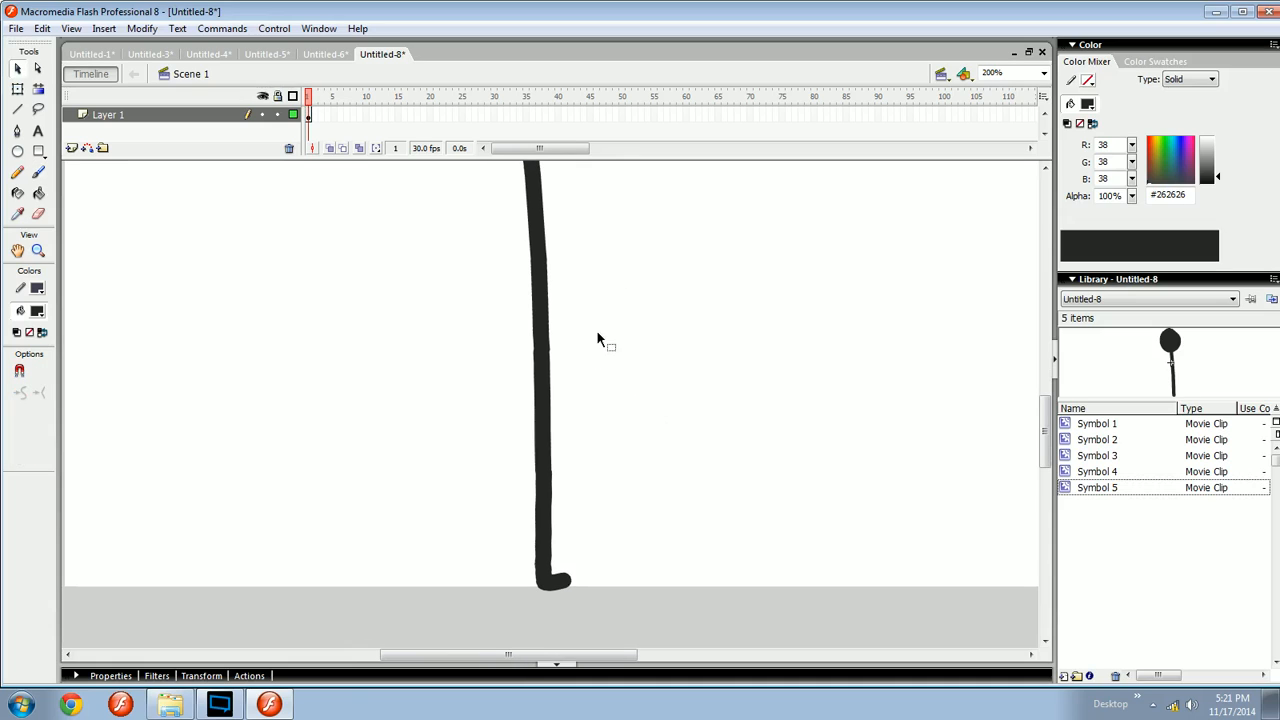
key(space)
drag(603, 381, 315, 358)
key(b)
key(space)
key(space)
mouse_move(595, 340)
mouse_down()
mouse_move(597, 541)
mouse_move(589, 517)
mouse_move(483, 509)
mouse_up()
key(ctrl+minus)
key(ctrl+equal)
key(space)
mouse_move(581, 508)
mouse_down()
mouse_move(621, 535)
mouse_move(594, 558)
mouse_move(621, 573)
mouse_move(608, 553)
mouse_move(740, 555)
mouse_up()
key(ctrl+z)
key(ctrl+z)
key(space)
key(space)
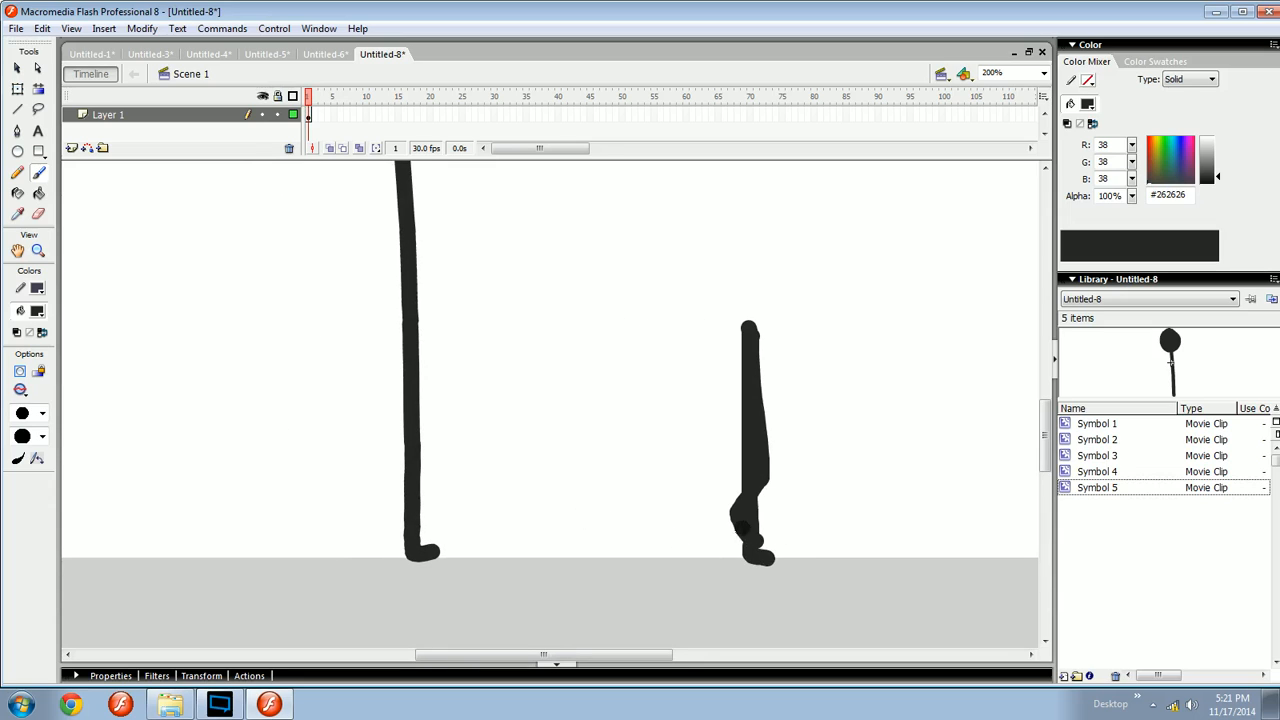
key(space)
- Brush several splayed leg strokes, then select and delete all the extra strokes
mouse_move(664, 500)
mouse_down()
mouse_move(680, 494)
mouse_move(519, 494)
mouse_up()
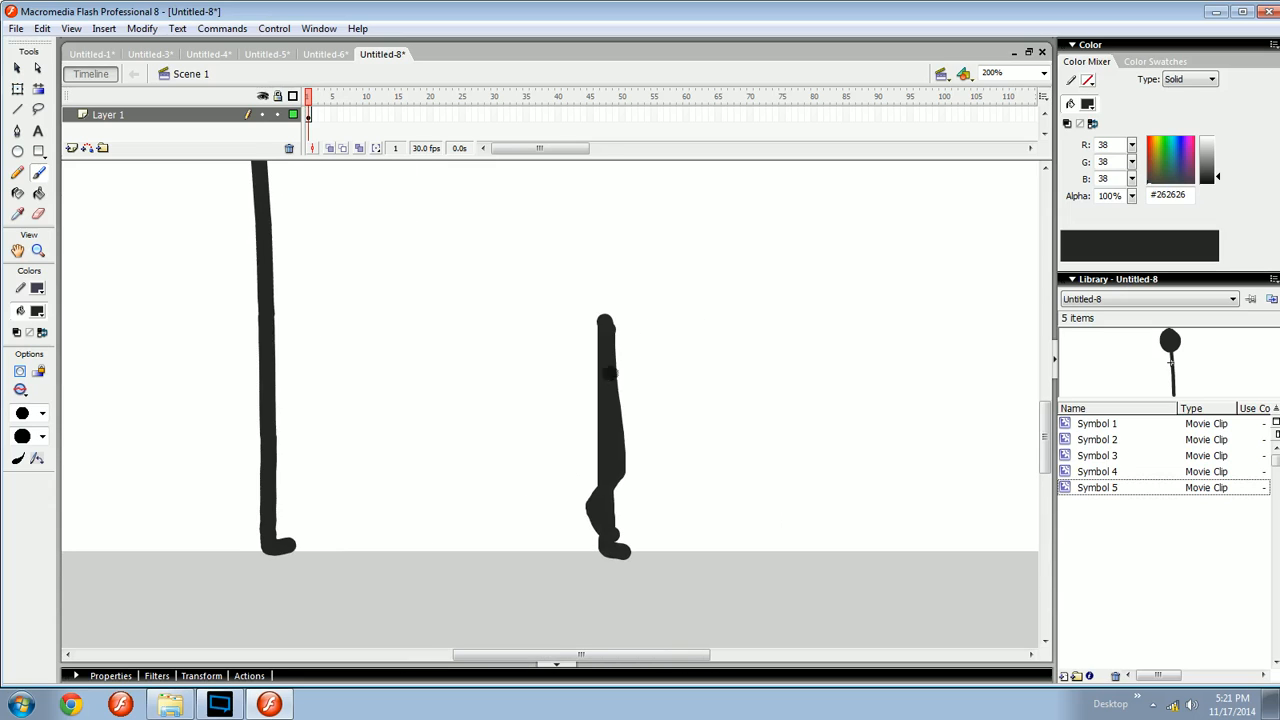
mouse_move(610, 325)
mouse_down()
mouse_move(651, 500)
mouse_move(671, 521)
mouse_up()
drag(610, 356, 556, 522)
mouse_move(622, 335)
mouse_down()
mouse_move(704, 511)
mouse_move(736, 523)
mouse_move(576, 399)
mouse_move(487, 470)
mouse_up()
drag(856, 275, 452, 581)
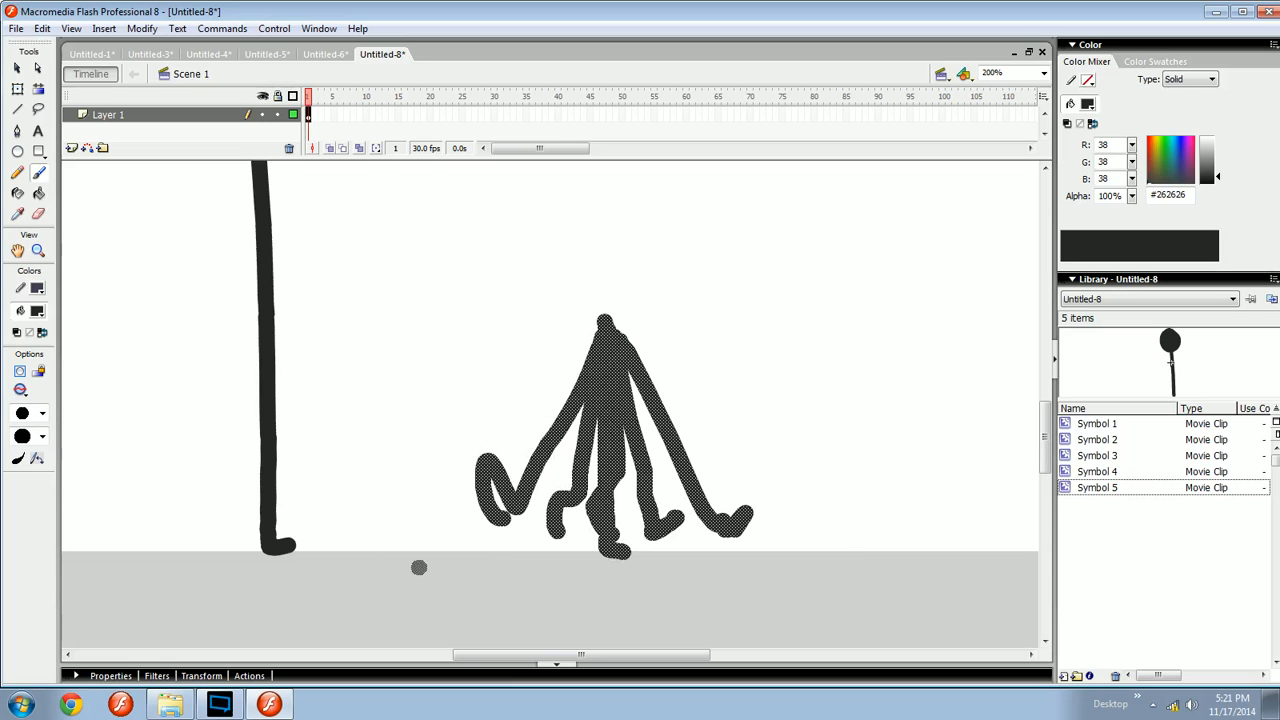
key(Delete)
- Try brushing a second leg from the body, undoing the attempts
drag(381, 476, 553, 520)
mouse_move(447, 352)
mouse_down()
mouse_move(469, 326)
mouse_move(472, 490)
mouse_up()
key(ctrl+z)
key(ctrl+z)
mouse_move(463, 328)
mouse_down()
mouse_move(473, 468)
mouse_move(438, 465)
mouse_move(620, 457)
mouse_move(503, 458)
mouse_up()
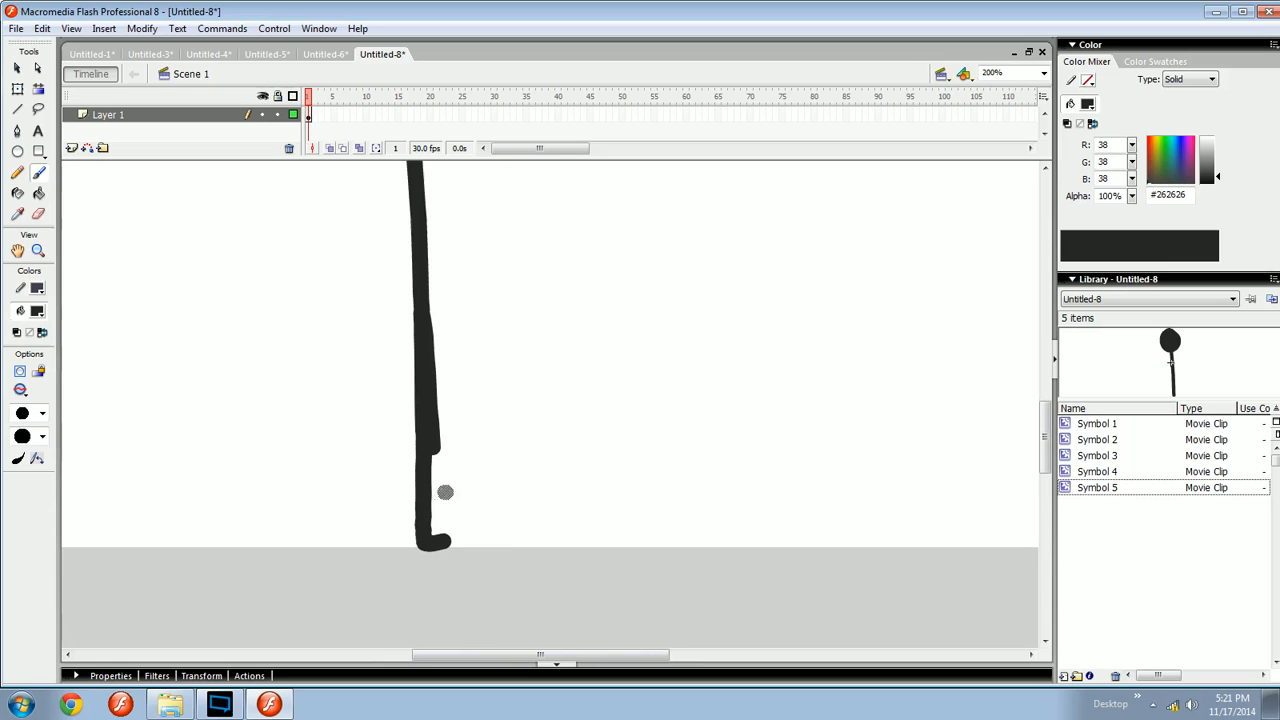
drag(704, 440, 468, 418)
drag(547, 314, 630, 541)
key(ctrl+z)
drag(605, 389, 691, 443)
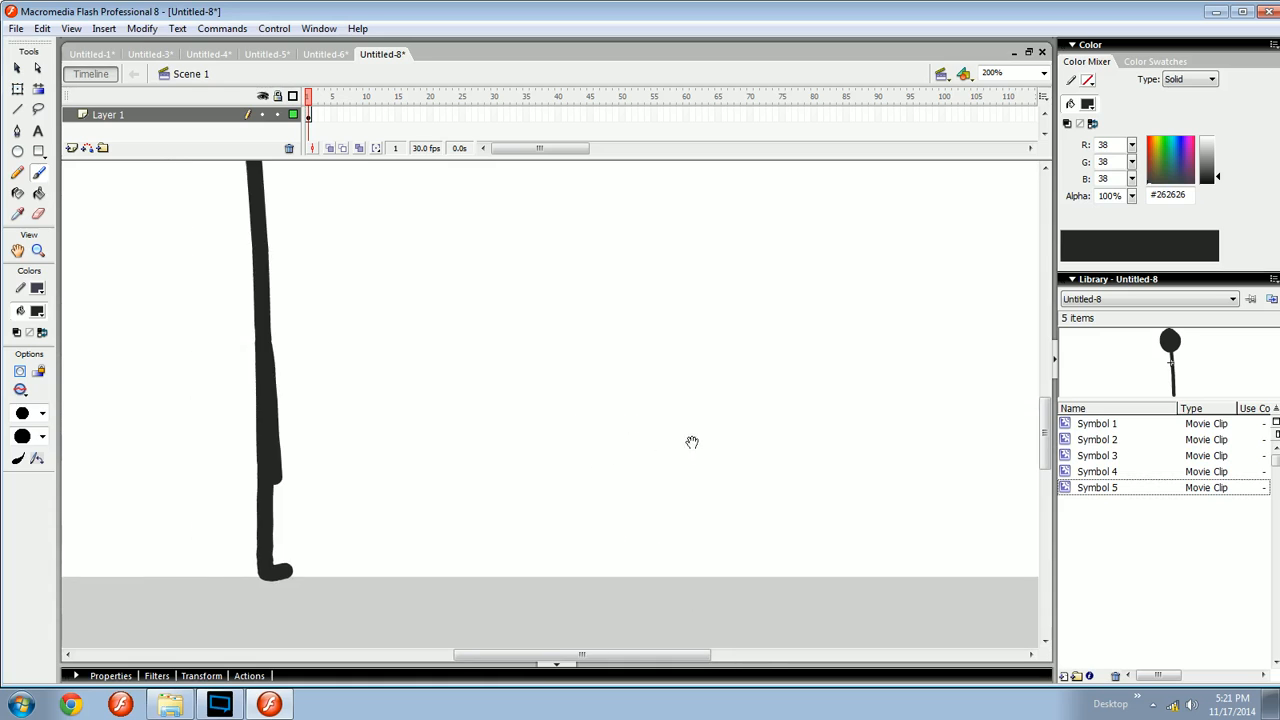
- Switch the brush to a much smaller size
key(ctrl+minus)
mouse_move(500, 446)
mouse_down()
mouse_move(777, 431)
mouse_move(601, 432)
mouse_move(677, 435)
mouse_move(497, 511)
mouse_move(607, 493)
mouse_up()
key(ctrl+equal)
drag(647, 459, 343, 525)
click(16, 463)
mouse_move(614, 419)
mouse_down()
mouse_move(533, 399)
mouse_move(457, 351)
mouse_move(612, 583)
mouse_up()
key(ctrl+z)
click(27, 418)
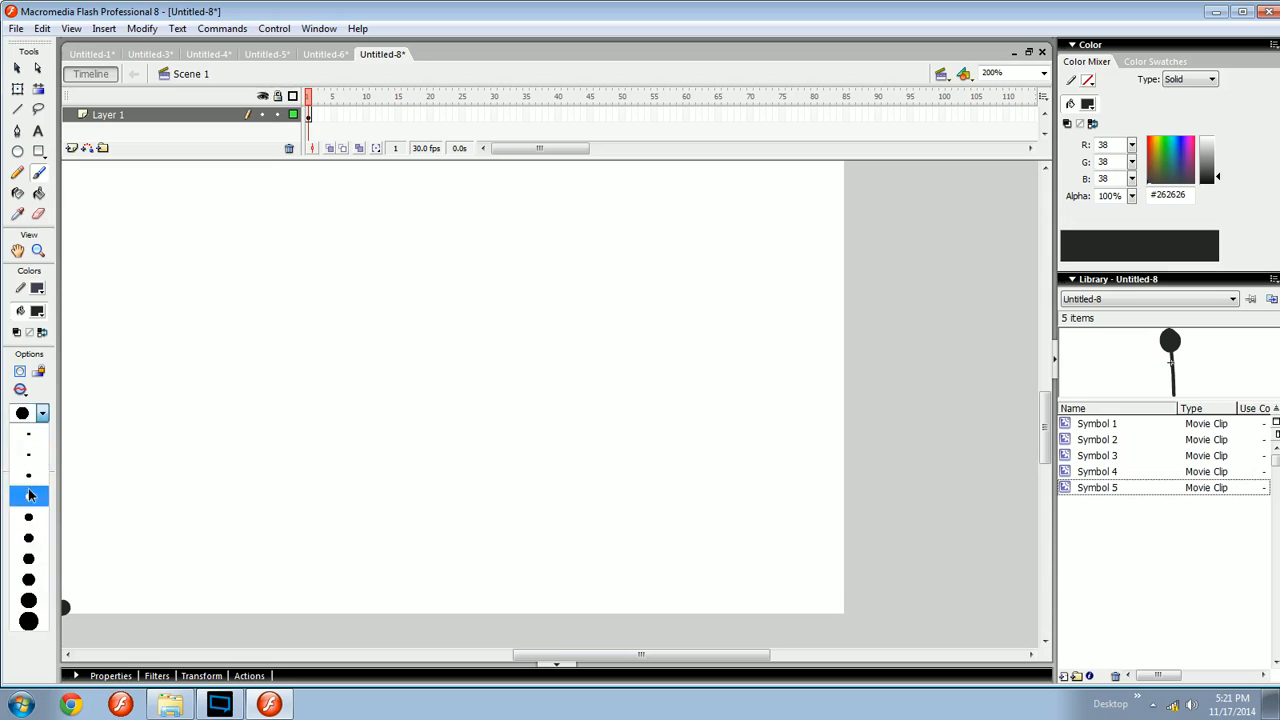
click(22, 496)
- Sketch a thin diagram of a bent leg beside a straight leg with a foot
drag(482, 300, 578, 531)
mouse_move(538, 280)
mouse_down()
mouse_move(604, 514)
mouse_move(587, 538)
mouse_move(617, 527)
mouse_move(643, 584)
mouse_up()
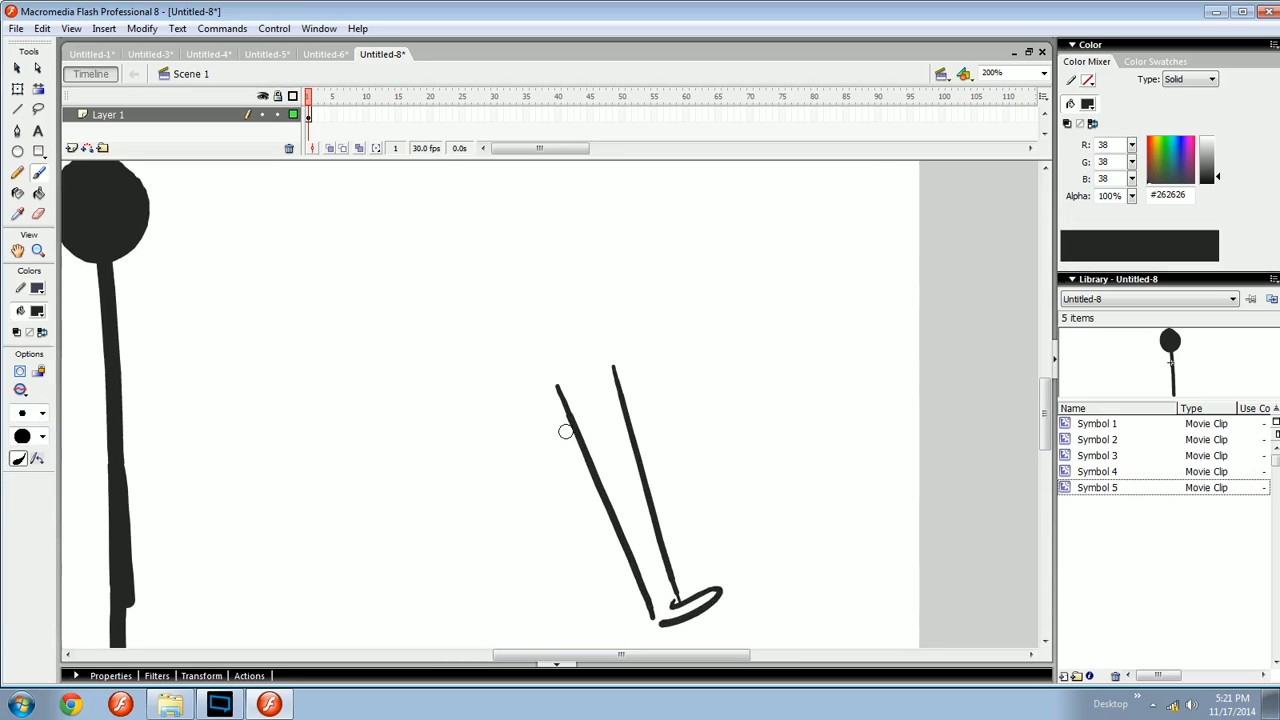
drag(467, 517, 482, 503)
drag(482, 506, 604, 509)
key(ctrl+minus)
key(ctrl+equal)
mouse_move(413, 437)
mouse_down()
mouse_move(458, 381)
mouse_move(360, 311)
mouse_up()
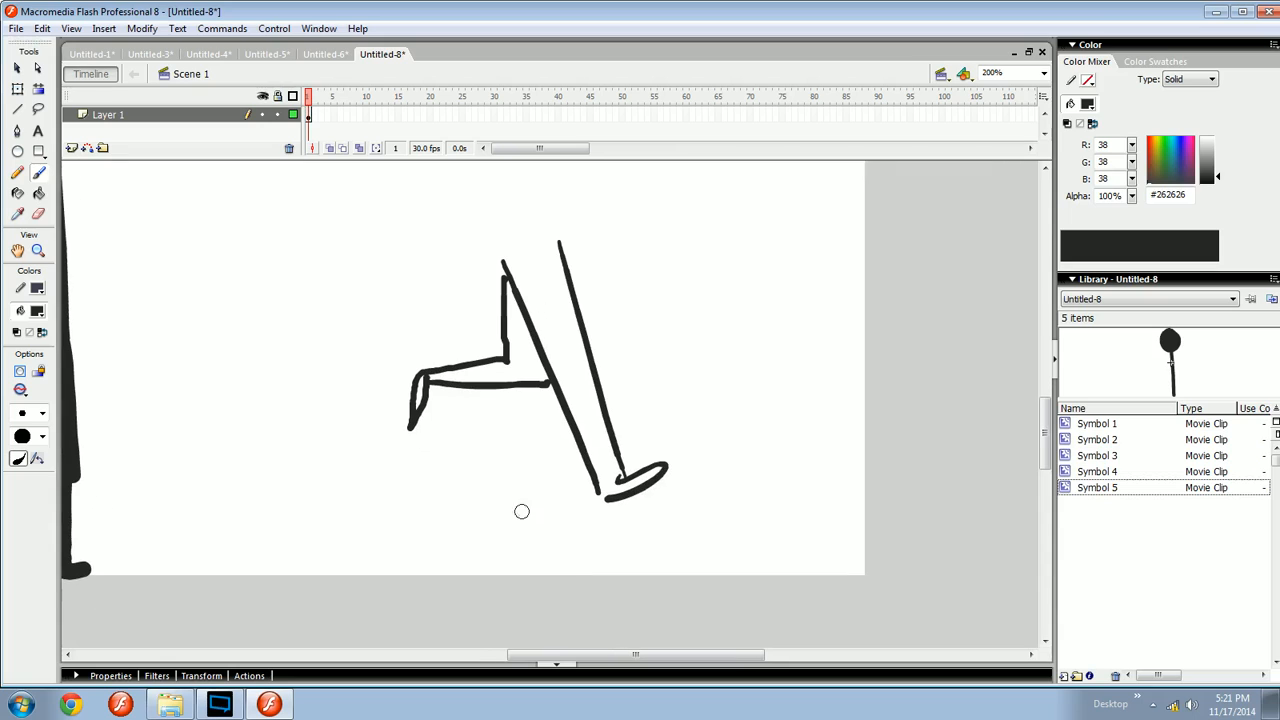
drag(480, 522, 497, 570)
key(ctrl+z)
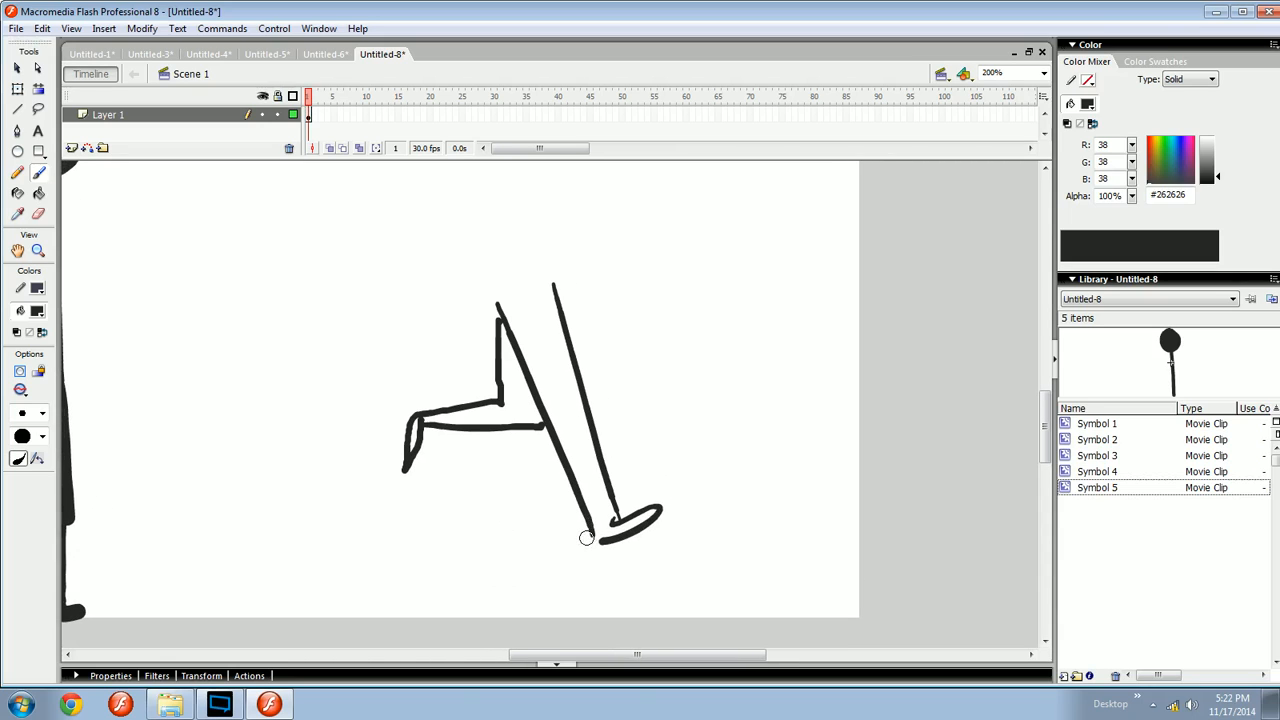
- Add curved motion arrows and a circle around the foot to the diagram
drag(655, 501, 644, 491)
mouse_move(553, 530)
mouse_down()
mouse_move(467, 542)
mouse_move(310, 505)
mouse_up()
mouse_move(334, 499)
mouse_down()
mouse_move(340, 537)
mouse_move(524, 600)
mouse_move(617, 583)
mouse_move(606, 610)
mouse_move(646, 590)
mouse_up()
mouse_move(373, 577)
mouse_down()
mouse_move(465, 562)
mouse_move(523, 517)
mouse_move(728, 504)
mouse_move(906, 518)
mouse_up()
mouse_move(643, 450)
mouse_down()
mouse_move(608, 423)
mouse_move(634, 384)
mouse_up()
key(ctrl+z)
key(ctrl+z)
drag(672, 471, 327, 449)
mouse_move(598, 448)
mouse_down()
mouse_move(643, 463)
mouse_move(471, 435)
mouse_move(369, 455)
mouse_move(714, 450)
mouse_move(925, 471)
mouse_up()
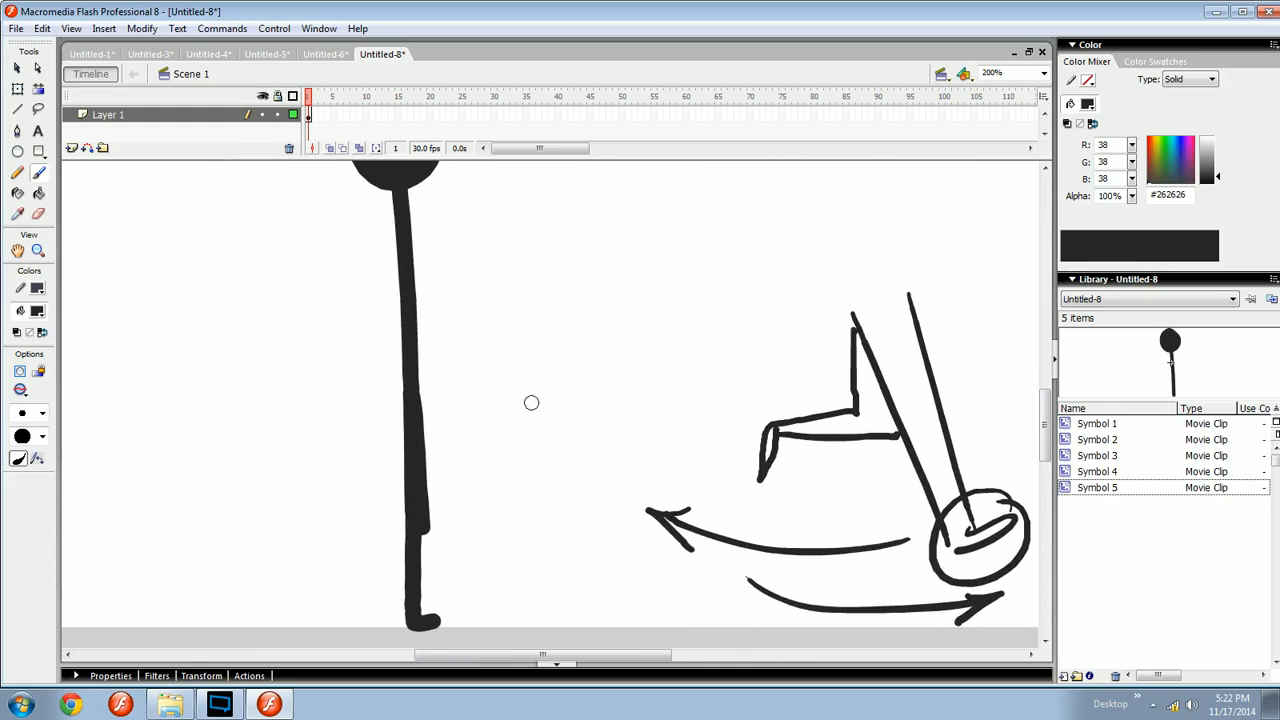
- Circle the knee and add another curved arrow to the leg diagram
drag(685, 442, 420, 393)
drag(758, 433, 720, 459)
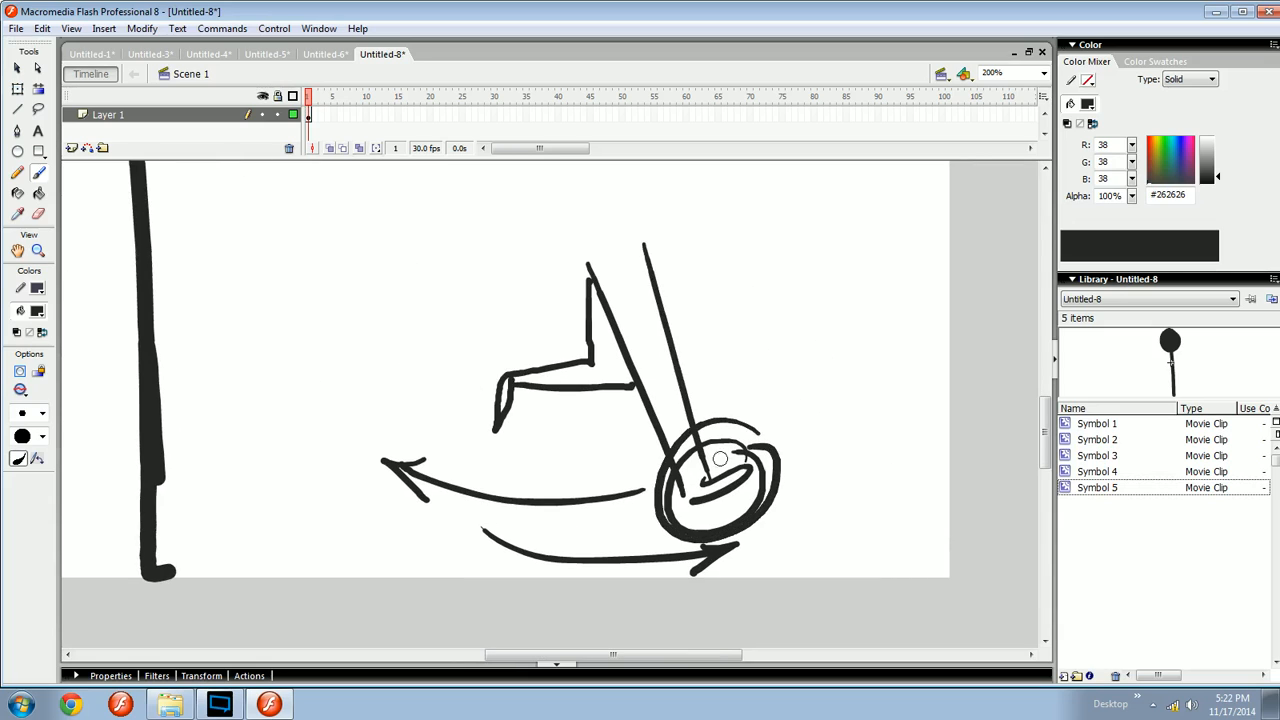
drag(647, 515, 386, 512)
drag(423, 536, 426, 499)
mouse_move(535, 438)
mouse_down()
mouse_move(500, 428)
mouse_move(626, 429)
mouse_move(790, 366)
mouse_move(457, 426)
mouse_up()
key(ctrl+z)
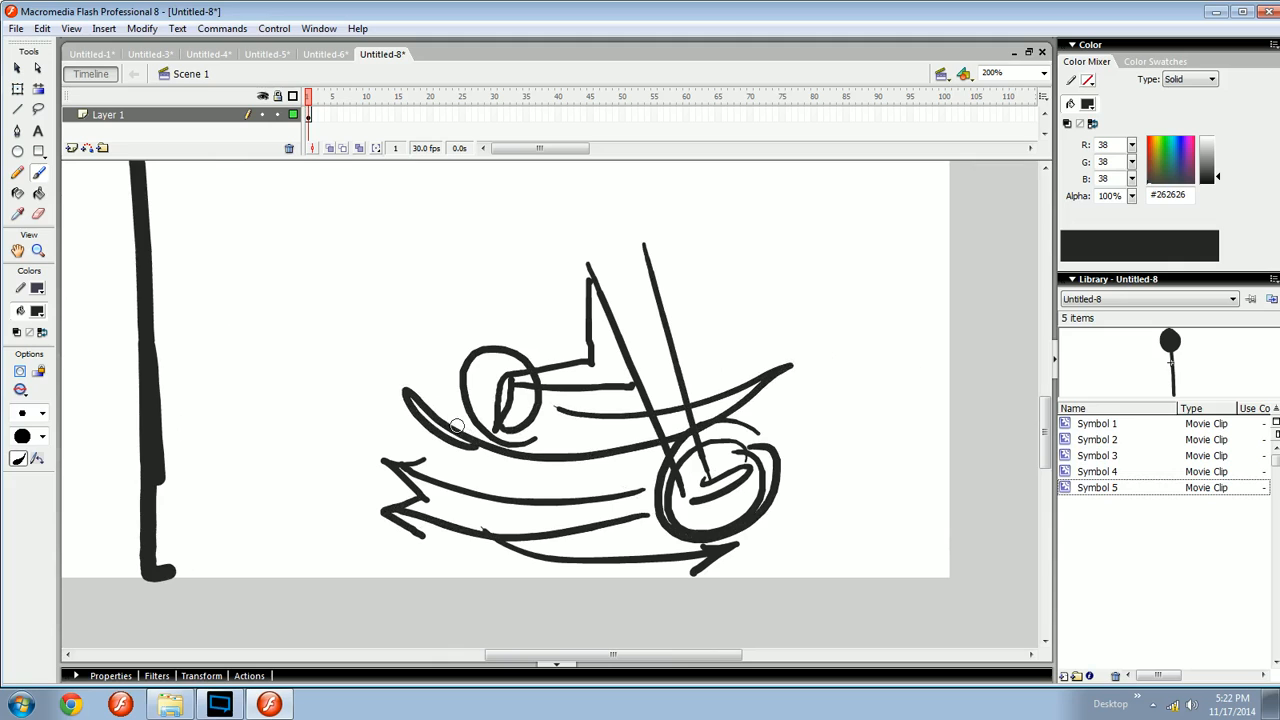
- Write "Flip" beside the leg diagram
scroll(573, 453, right, 2)
drag(541, 324, 810, 403)
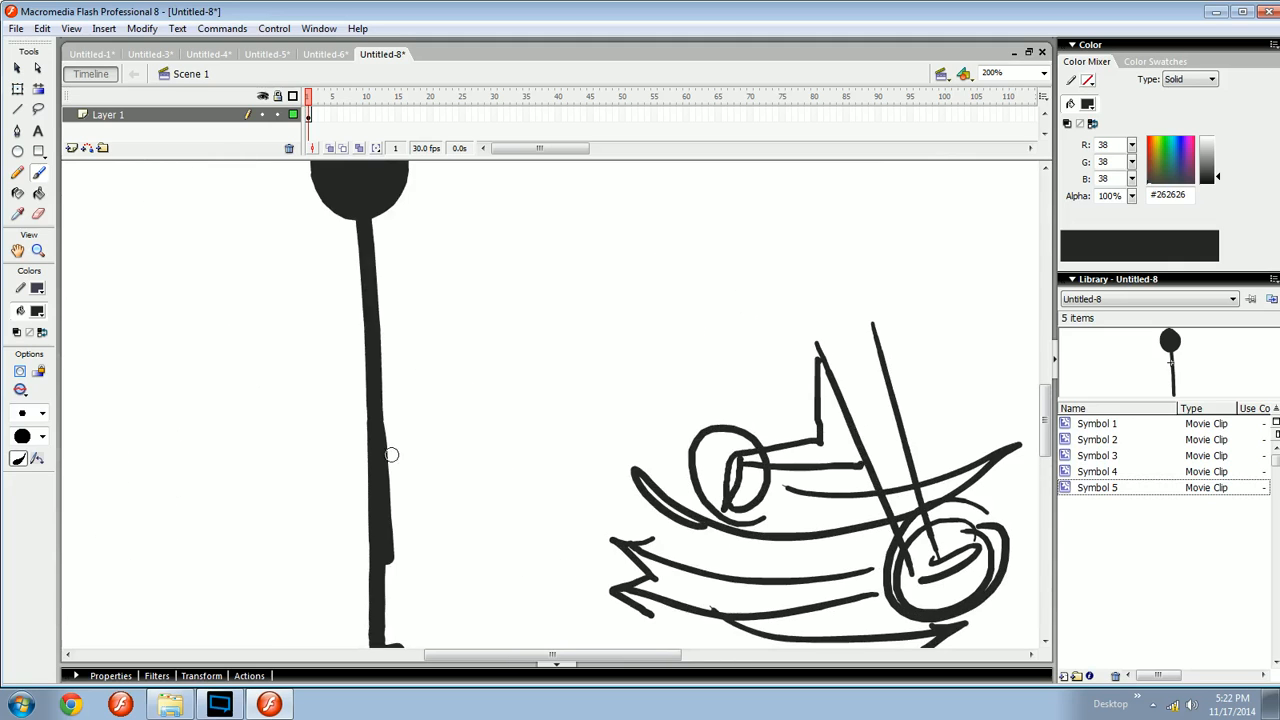
drag(424, 398, 426, 590)
mouse_move(441, 525)
mouse_down()
mouse_move(443, 348)
mouse_move(503, 424)
mouse_up()
key(ctrl+z)
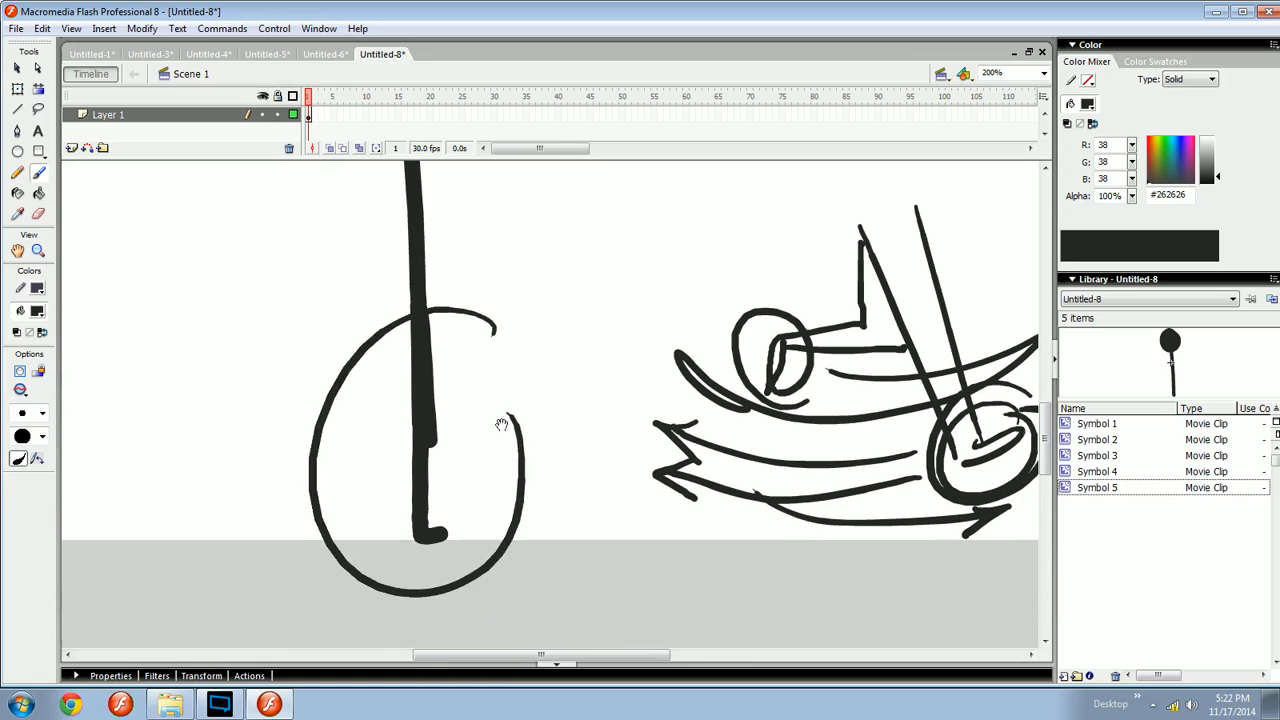
key(ctrl+z)
drag(570, 364, 560, 412)
drag(552, 346, 534, 412)
drag(532, 382, 611, 354)
drag(623, 346, 625, 362)
mouse_move(606, 432)
mouse_down()
mouse_move(664, 431)
mouse_move(430, 416)
mouse_up()
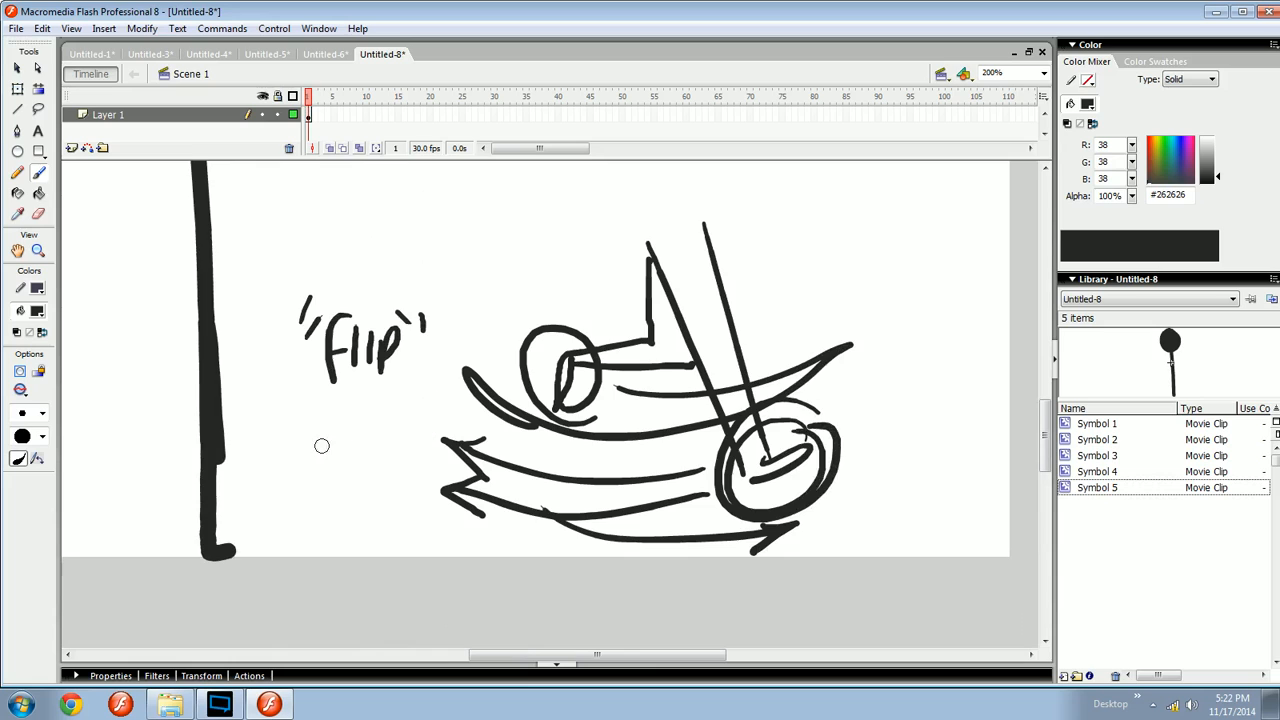
- Select the whole leg diagram and delete it
mouse_move(289, 521)
mouse_down()
mouse_move(500, 556)
mouse_move(313, 536)
mouse_up()
drag(912, 206, 275, 600)
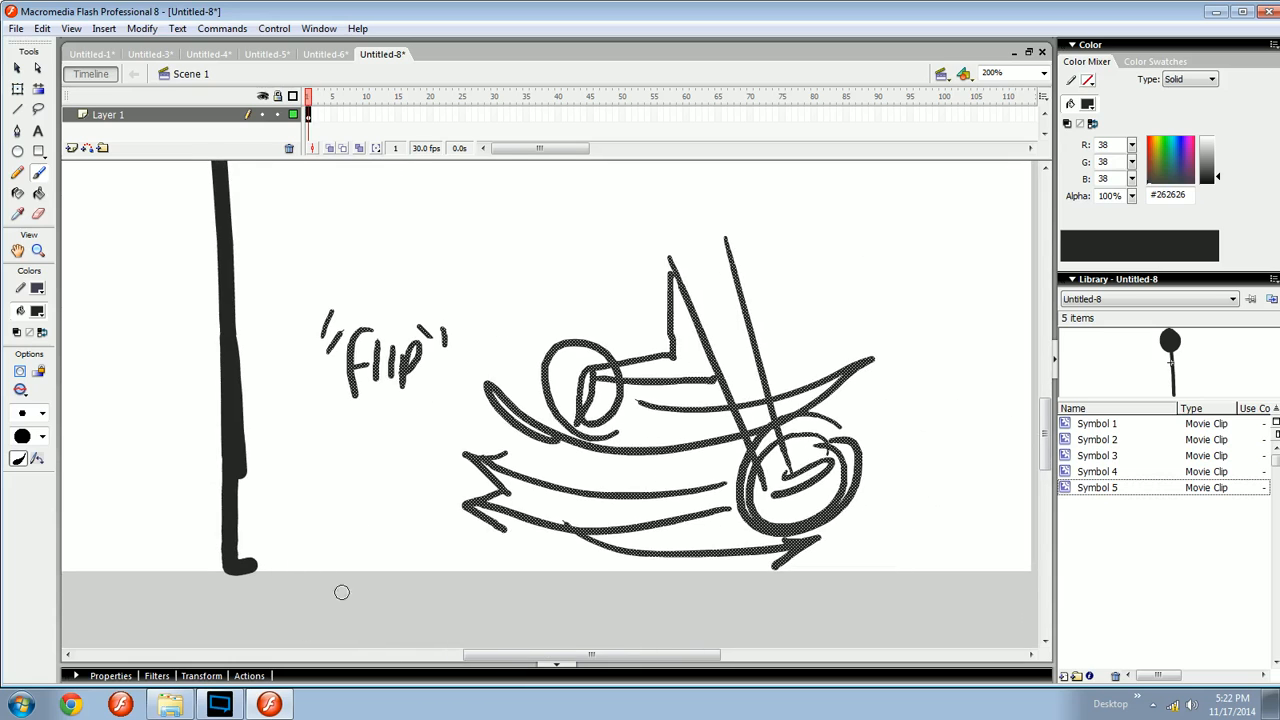
key(Delete)
- Set a larger brush size and try brushing a second leg beside the first, then undo it
mouse_move(423, 439)
mouse_down()
mouse_move(497, 411)
mouse_move(500, 443)
mouse_move(434, 483)
mouse_move(646, 429)
mouse_move(531, 420)
mouse_up()
click(42, 413)
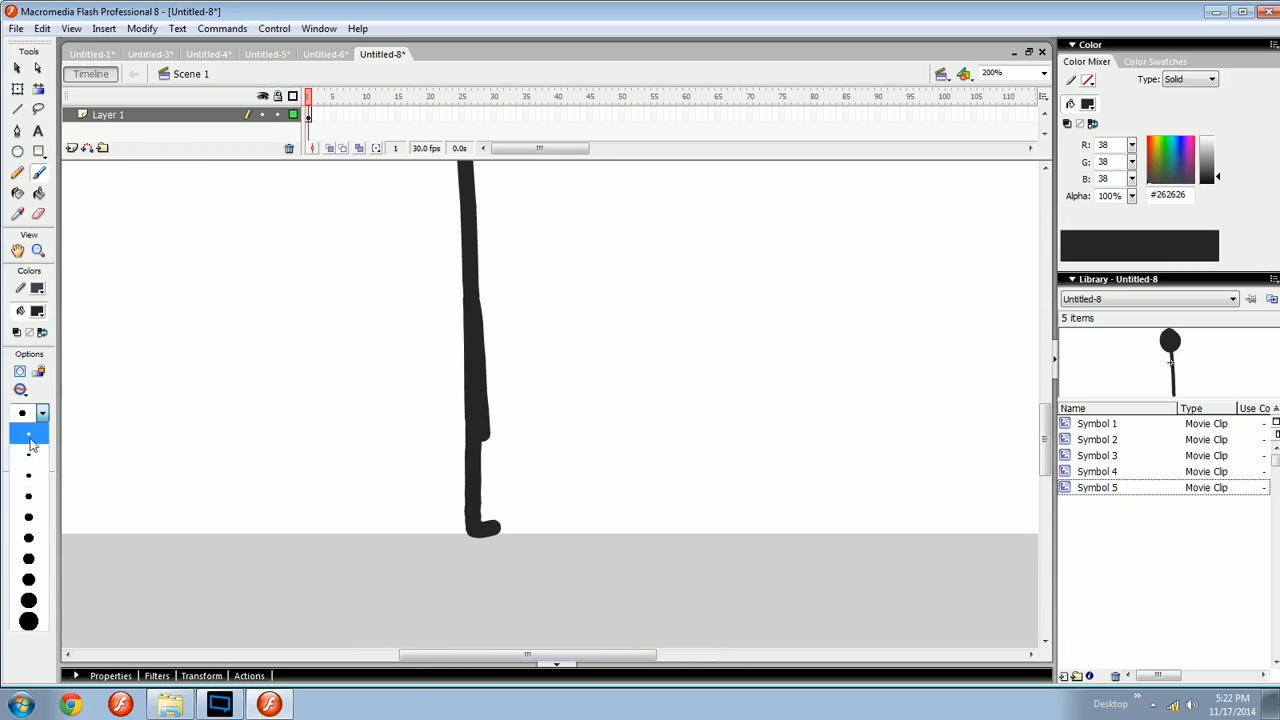
click(27, 559)
drag(500, 349, 514, 471)
key(ctrl+z)
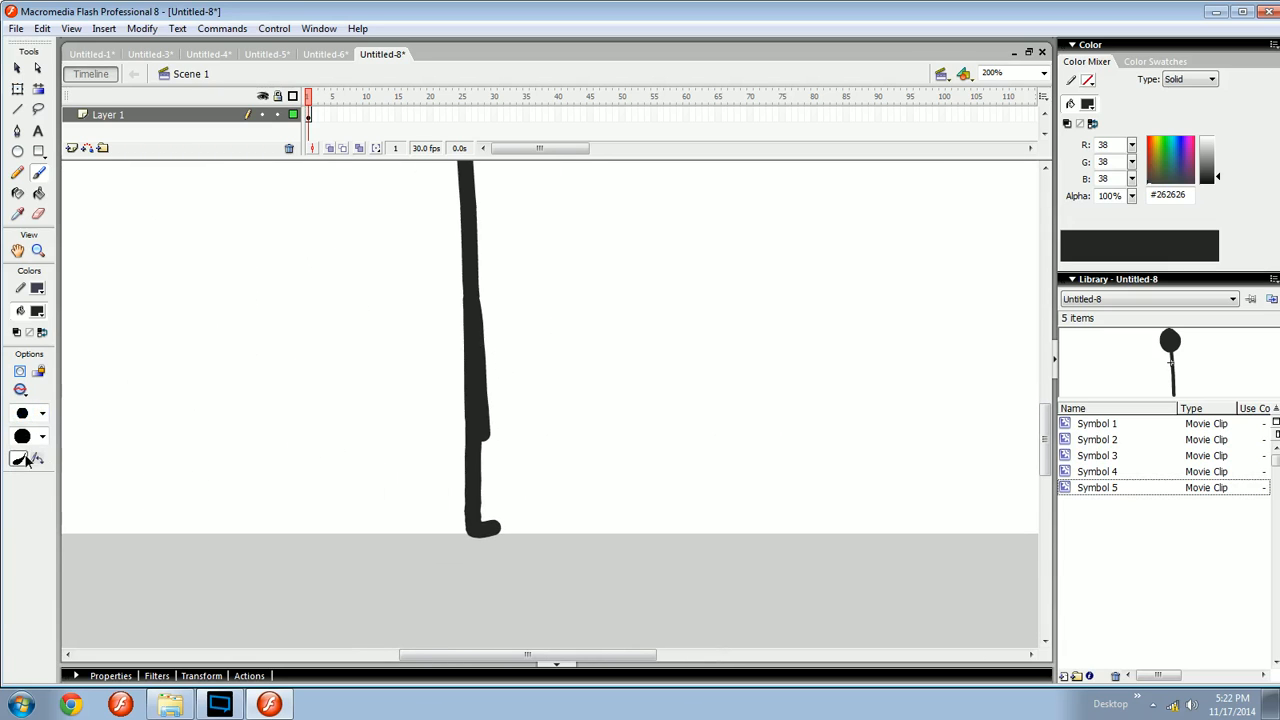
drag(437, 382, 437, 531)
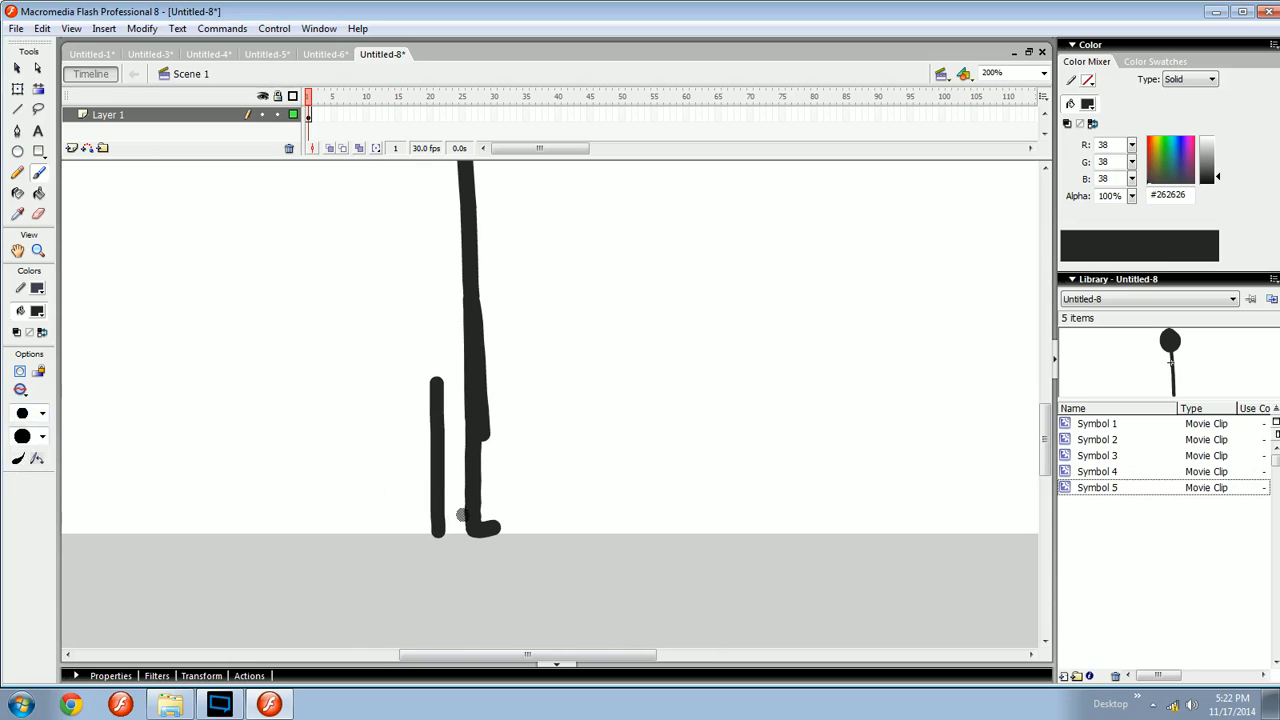
key(ctrl+z)
- Select the figure's upper body and scroll down to examine the standing leg
scroll(508, 460, up, 5)
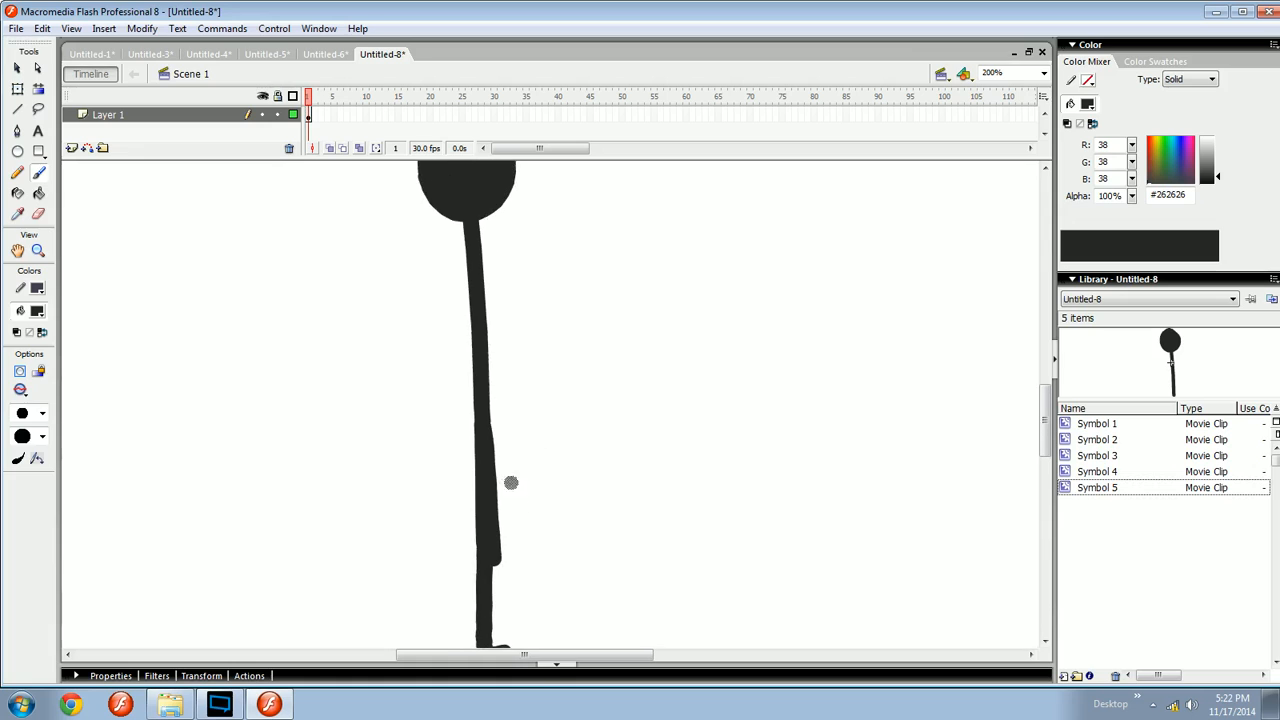
key(v)
drag(589, 309, 380, 356)
scroll(528, 343, up, 1)
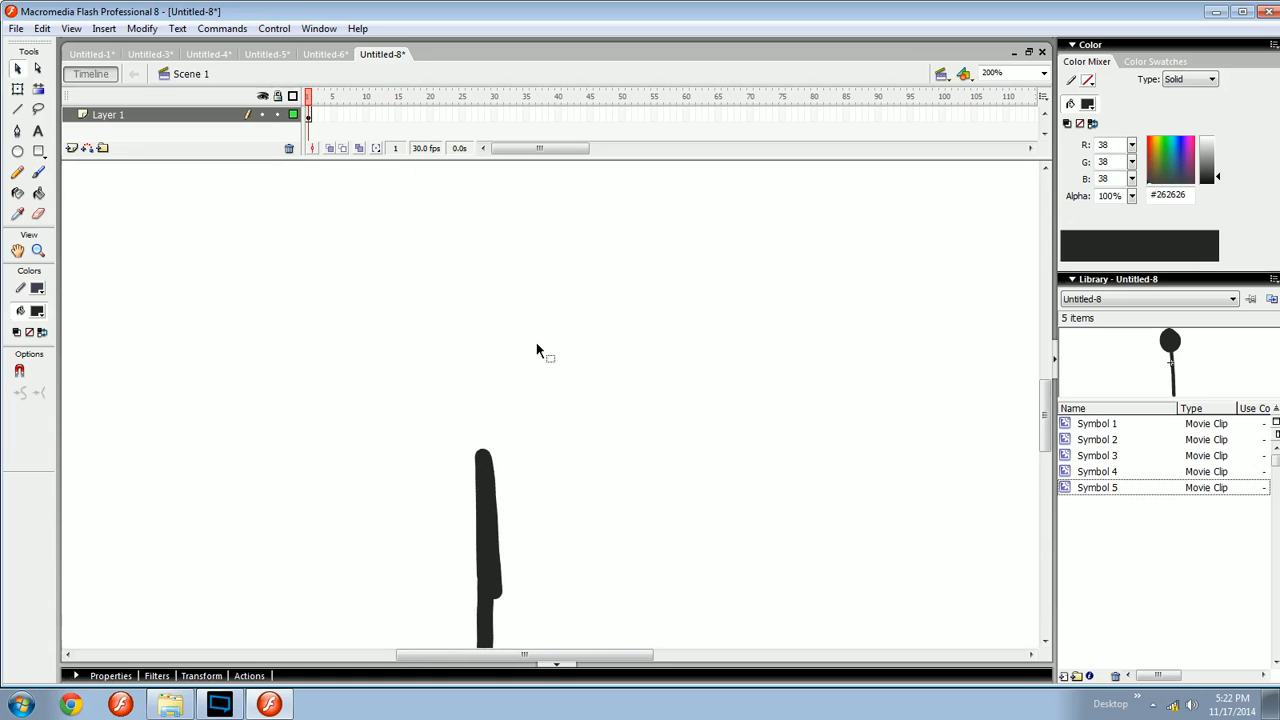
drag(538, 370, 628, 434)
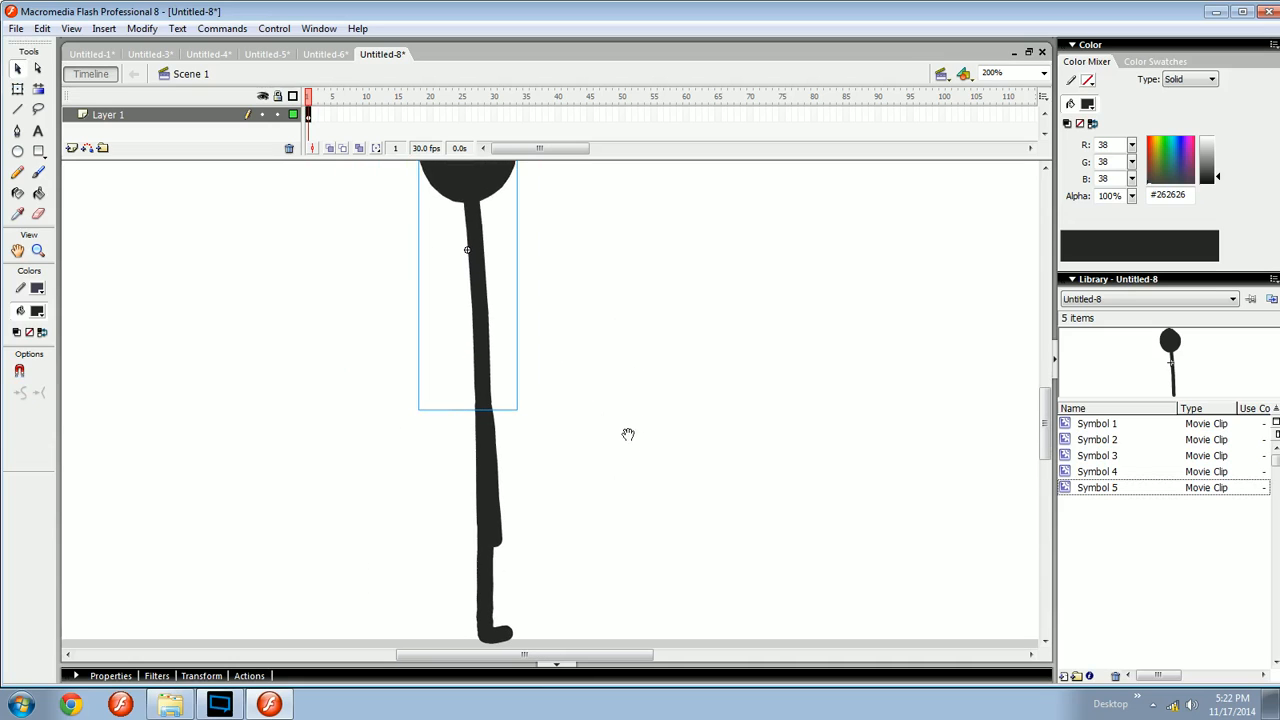
scroll(506, 470, down, 2)
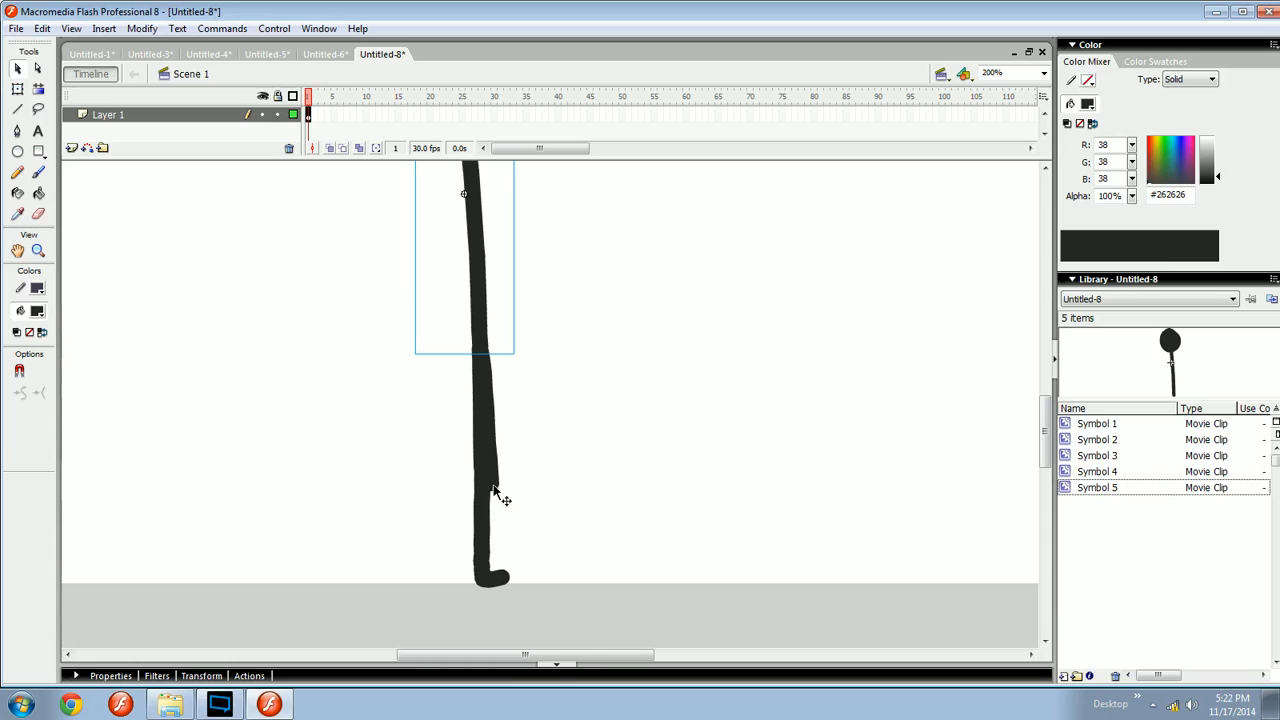
- Brush a slanted leg line to the right of the standing leg
key(b)
scroll(500, 491, down, 2)
scroll(608, 457, right, 3)
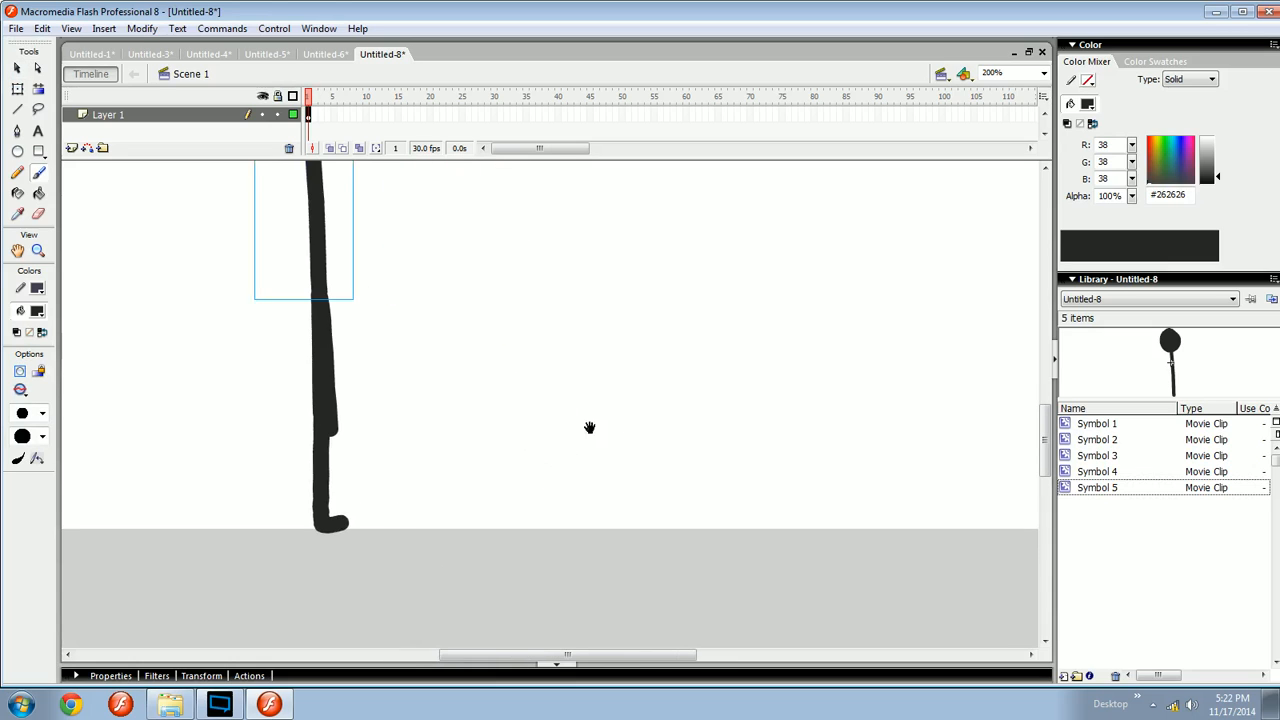
scroll(589, 427, right, 1)
mouse_move(628, 298)
mouse_down()
mouse_move(709, 523)
mouse_move(737, 509)
mouse_up()
key(ctrl+z)
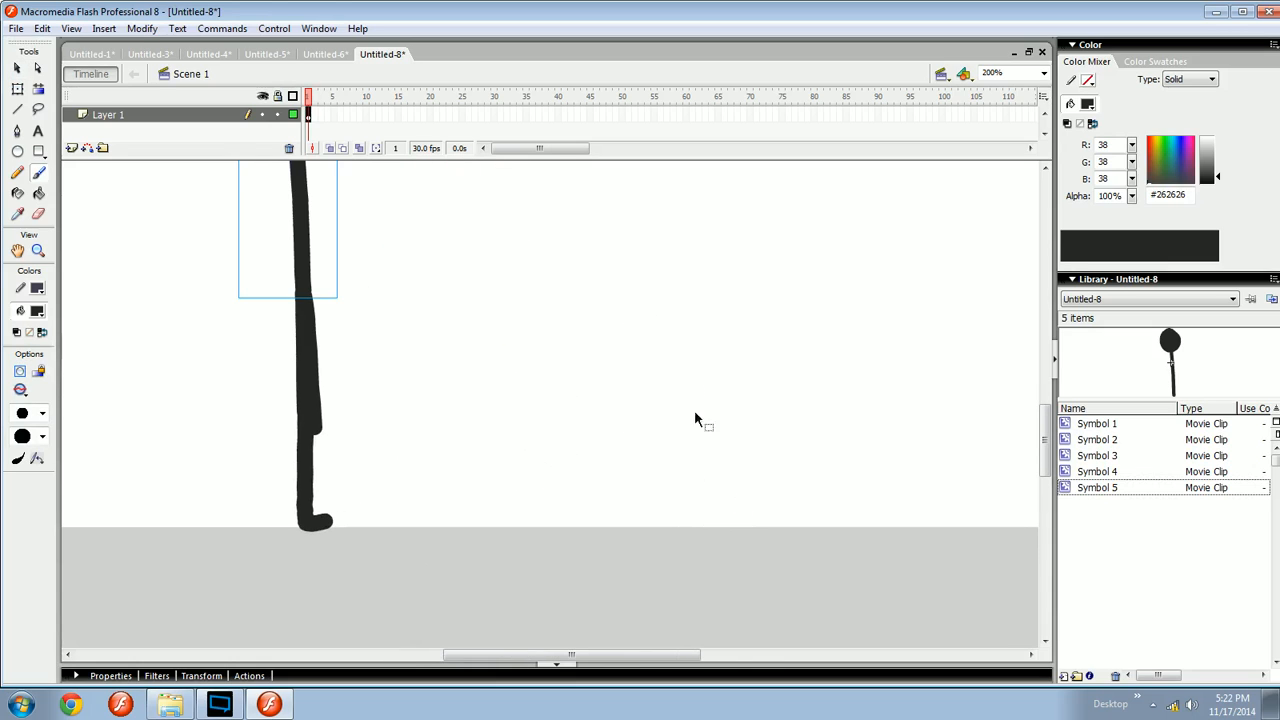
mouse_move(664, 325)
mouse_down()
mouse_move(733, 521)
mouse_move(748, 502)
mouse_move(614, 526)
mouse_up()
key(ctrl+minus)
key(ctrl+equal)
- Brush an arrow pointing at the middle of the slanted leg line
mouse_move(629, 427)
mouse_down()
mouse_move(593, 409)
mouse_move(581, 436)
mouse_up()
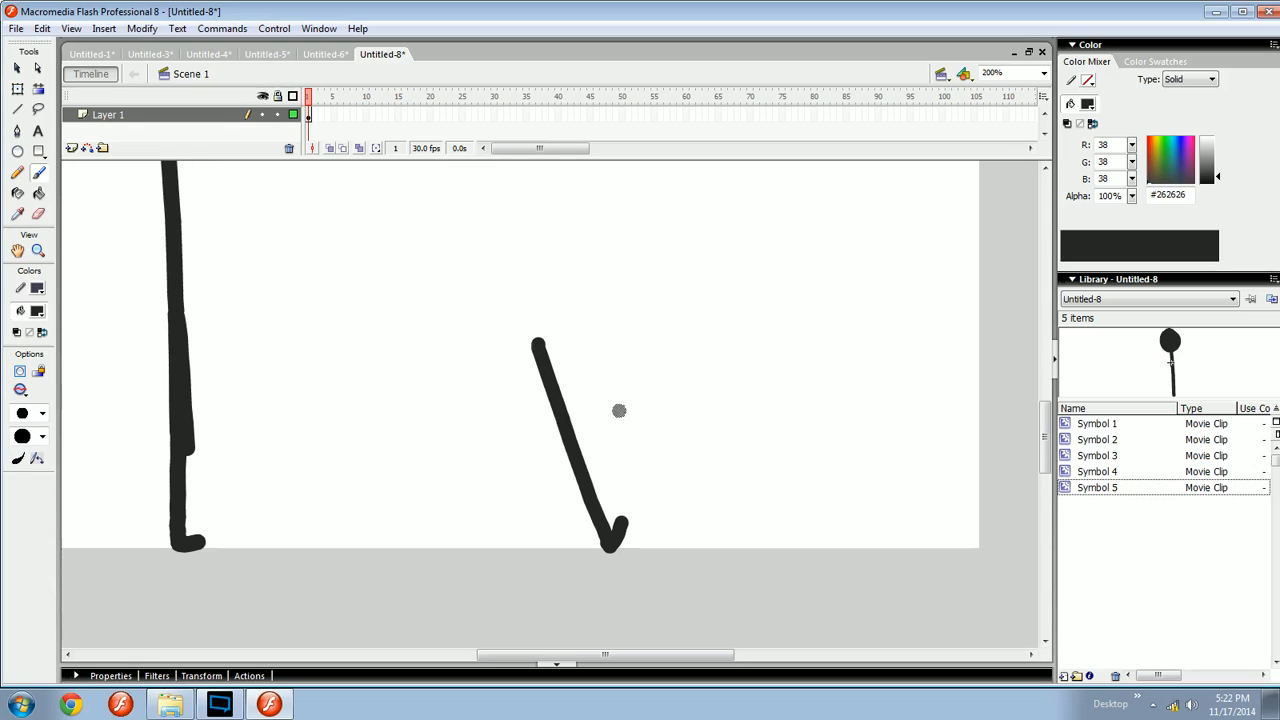
drag(681, 373, 607, 421)
mouse_move(616, 390)
mouse_down()
mouse_move(603, 417)
mouse_move(624, 429)
mouse_move(622, 466)
mouse_move(587, 438)
mouse_up()
key(ctrl+z)
mouse_move(589, 484)
mouse_down()
mouse_move(661, 476)
mouse_move(749, 509)
mouse_move(680, 491)
mouse_up()
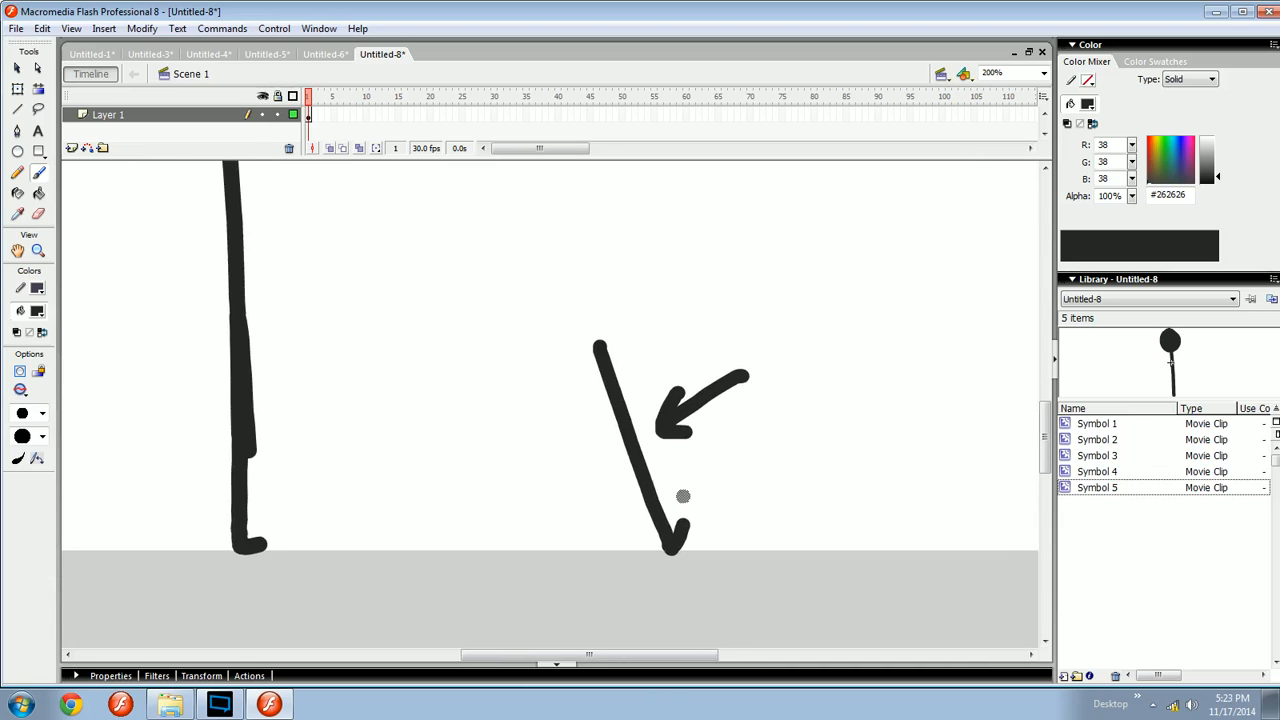
- Add a dot beside the slanted line and a curved arrow curling down toward its foot
drag(699, 441, 708, 511)
mouse_move(689, 486)
mouse_down()
mouse_move(728, 505)
mouse_move(683, 555)
mouse_up()
drag(528, 357, 615, 562)
key(ctrl+z)
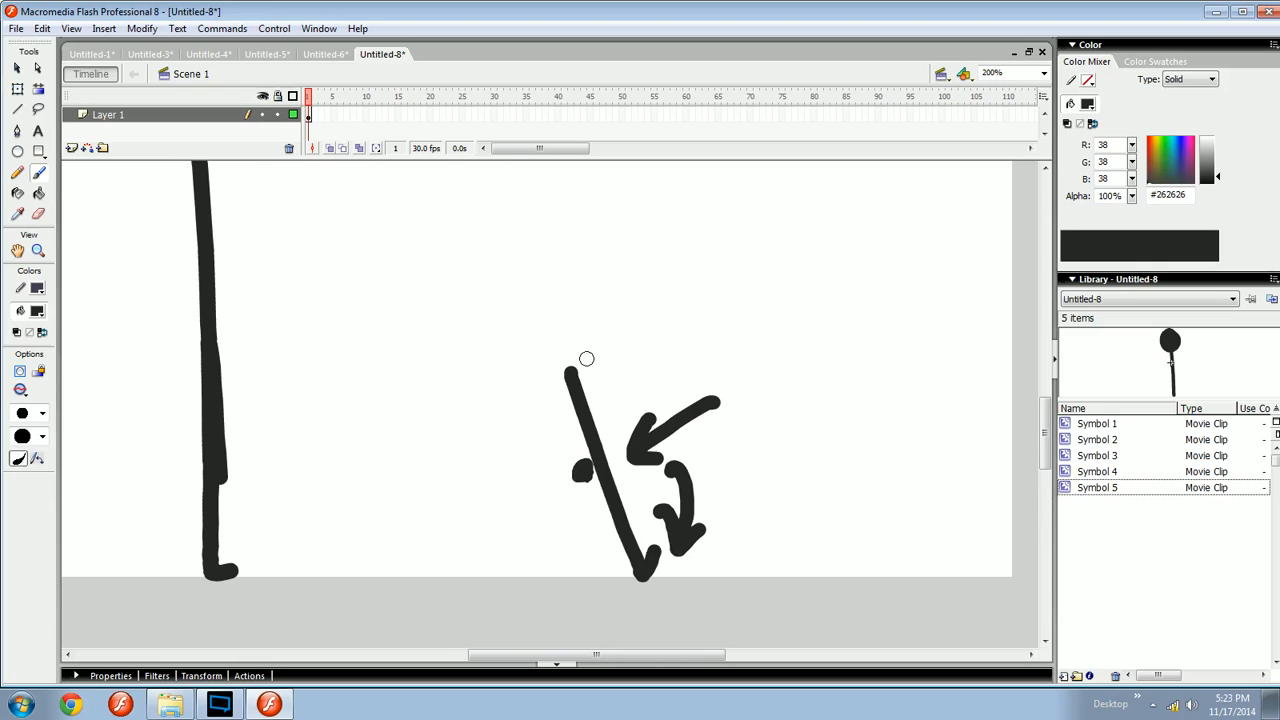
mouse_move(586, 358)
mouse_down()
mouse_move(634, 408)
mouse_move(643, 472)
mouse_up()
key(ctrl+z)
mouse_move(580, 423)
mouse_down()
mouse_move(665, 253)
mouse_move(777, 275)
mouse_up()
drag(664, 241, 578, 258)
key(ctrl+z)
key(ctrl+z)
key(ctrl+z)
mouse_move(639, 473)
mouse_down()
mouse_move(667, 368)
mouse_move(571, 486)
mouse_up()
key(ctrl+z)
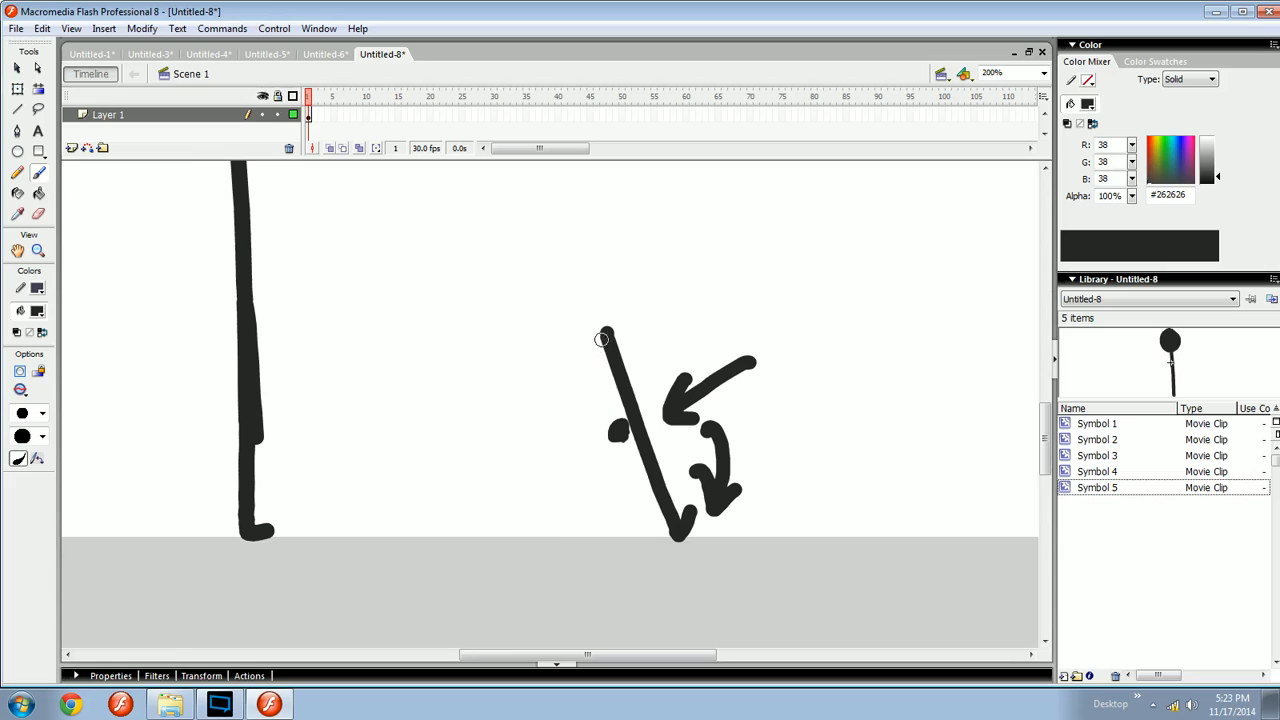
- Try brushing a second leg line down from the top of the slanted line, then undo it
drag(601, 339, 561, 515)
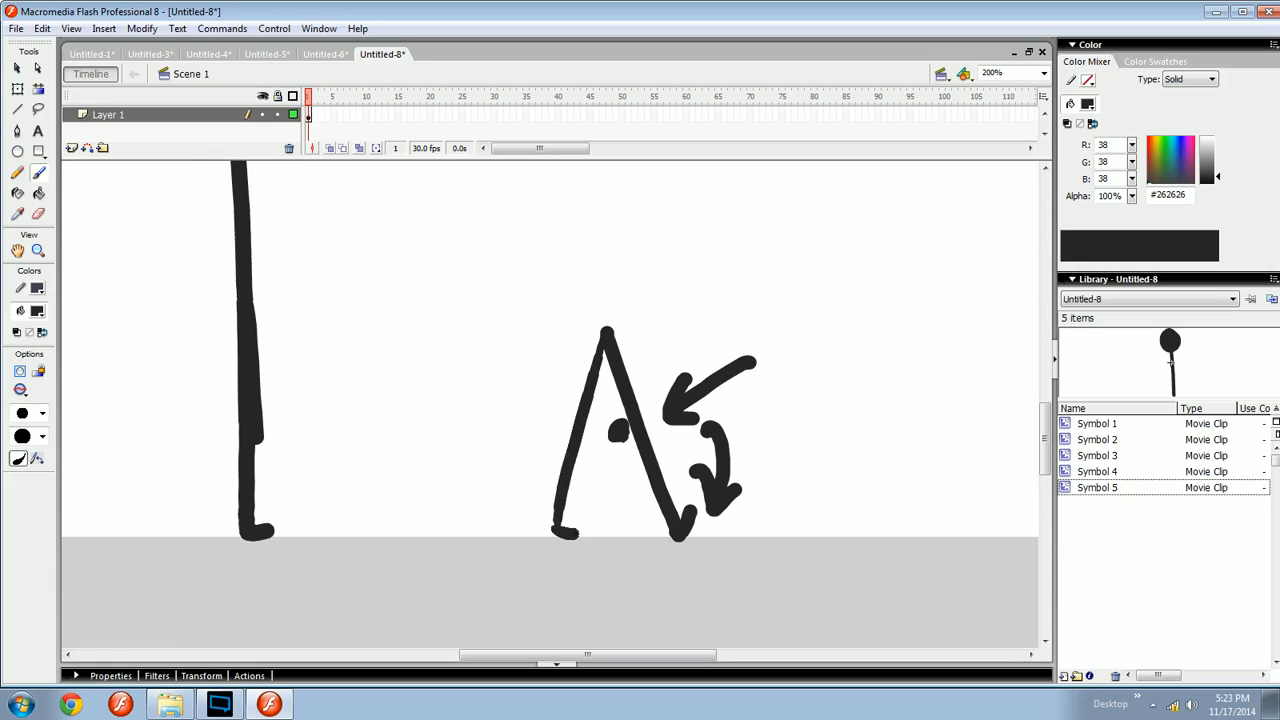
key(ctrl+z)
drag(601, 336, 548, 512)
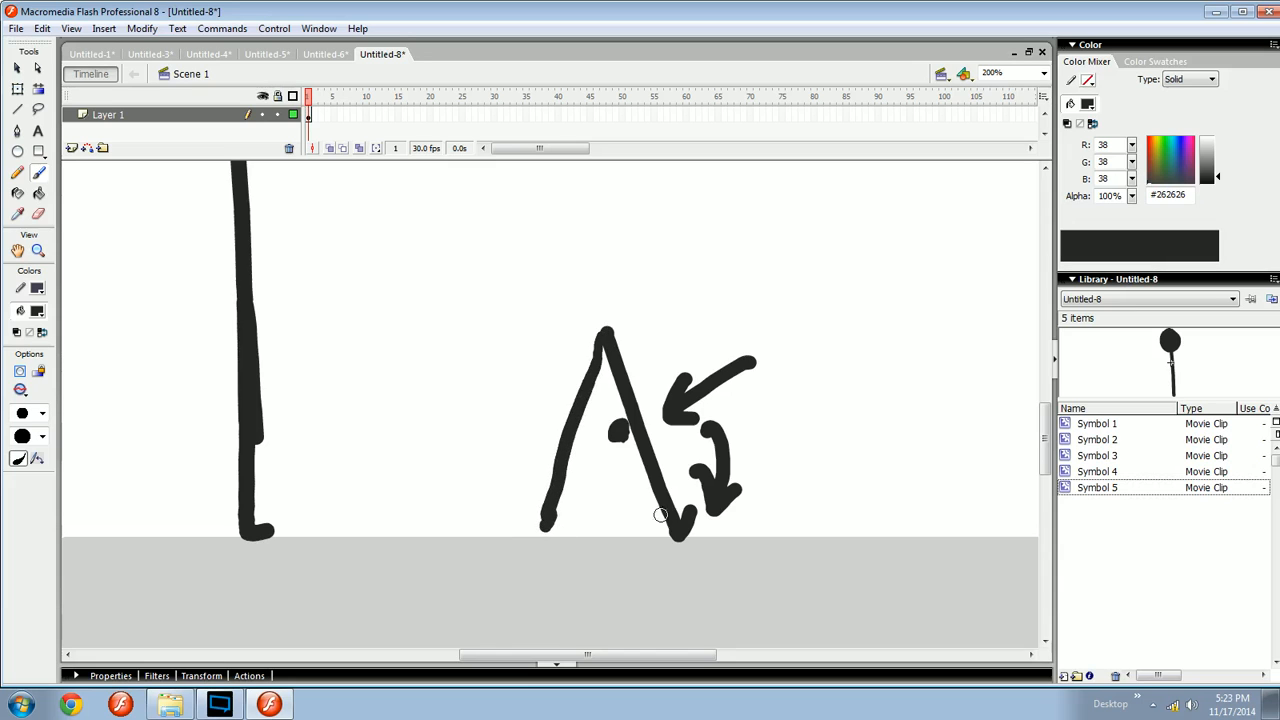
mouse_move(657, 519)
mouse_down()
mouse_move(648, 505)
mouse_move(640, 525)
mouse_move(684, 508)
mouse_move(657, 546)
mouse_move(792, 540)
mouse_up()
key(ctrl+z)
key(ctrl+z)
drag(652, 548, 468, 543)
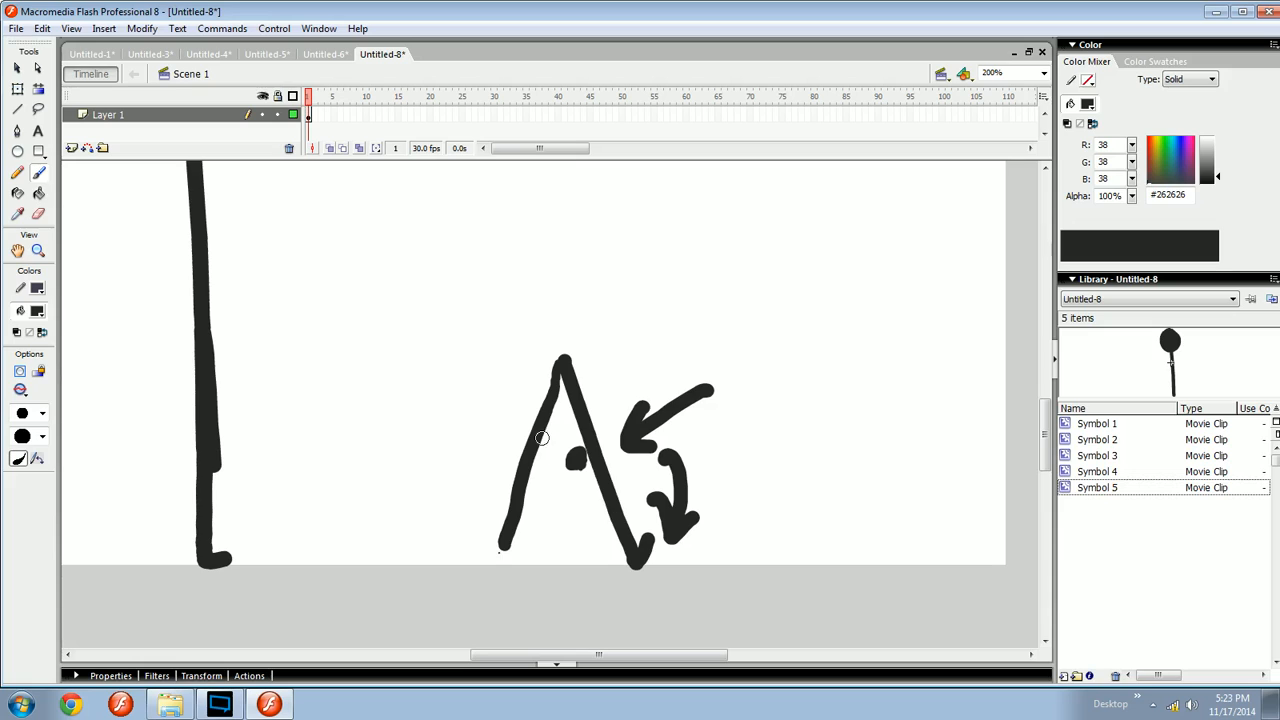
key(ctrl+z)
drag(561, 362, 580, 517)
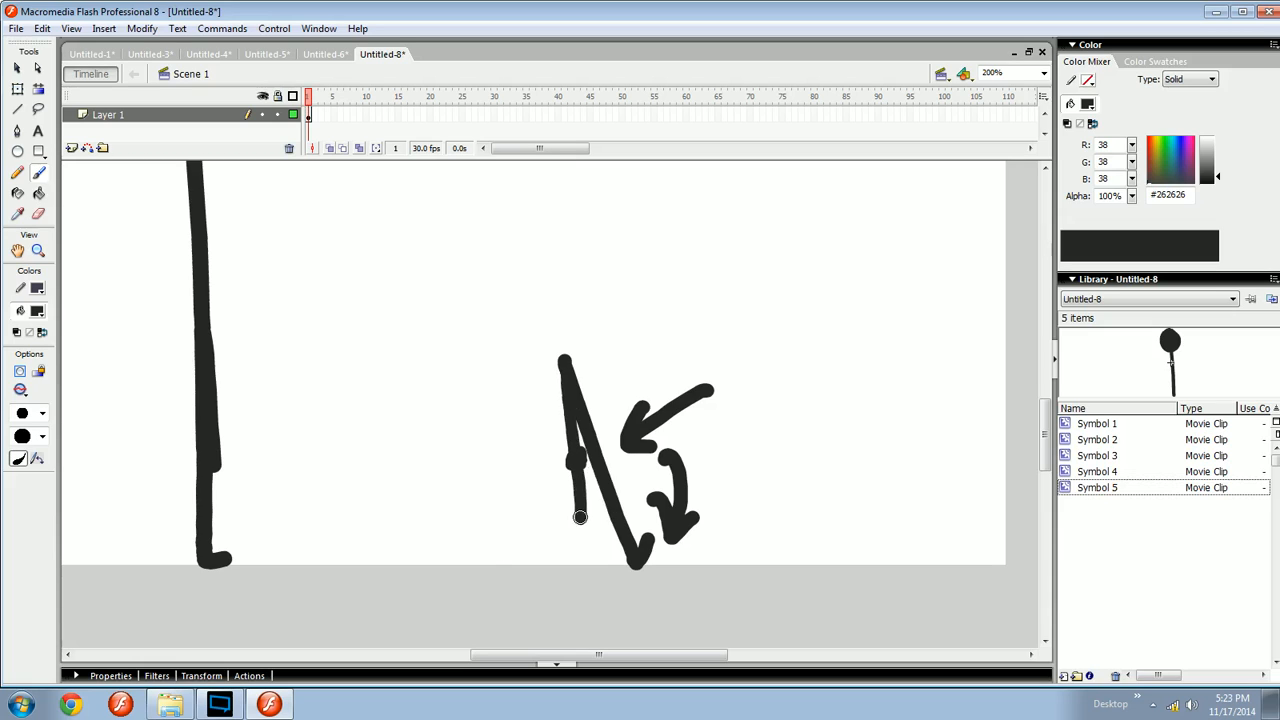
key(ctrl+z)
drag(561, 358, 566, 496)
key(ctrl+z)
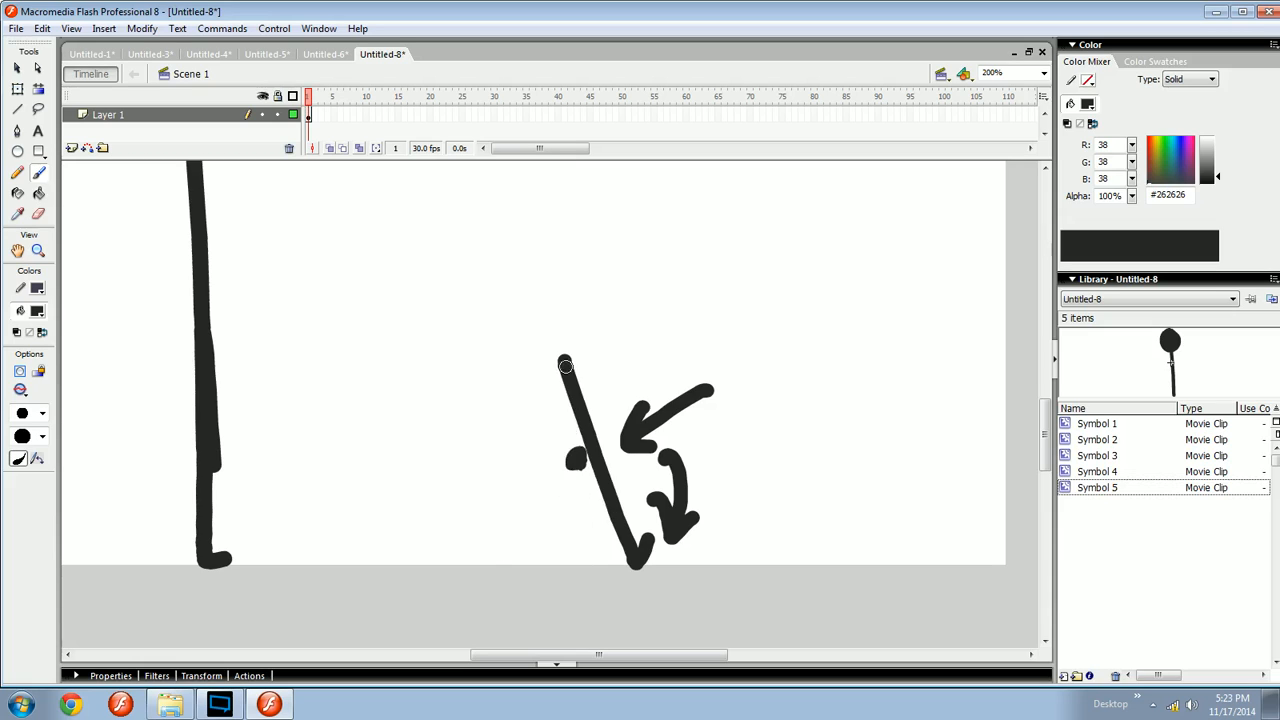
- Try brushing a bent rear leg beside the slanted line, then undo it
mouse_move(561, 356)
mouse_down()
mouse_move(575, 481)
mouse_move(612, 566)
mouse_up()
drag(583, 428, 628, 577)
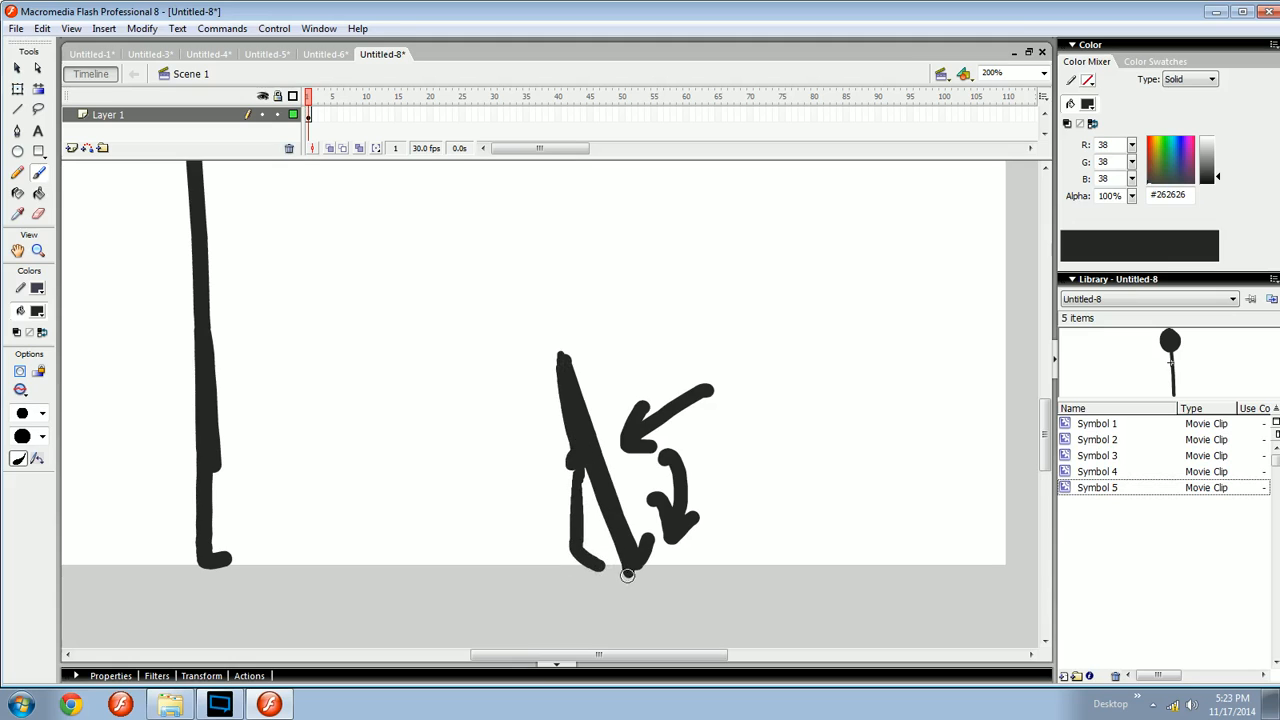
key(ctrl+z)
key(ctrl+z)
key(ctrl+z)
- Circle the foot of the slanted leg line
drag(617, 521, 702, 530)
mouse_move(680, 588)
mouse_down()
mouse_move(701, 552)
mouse_move(603, 580)
mouse_move(806, 588)
mouse_up()
key(ctrl+z)
key(ctrl+z)
drag(804, 574, 806, 605)
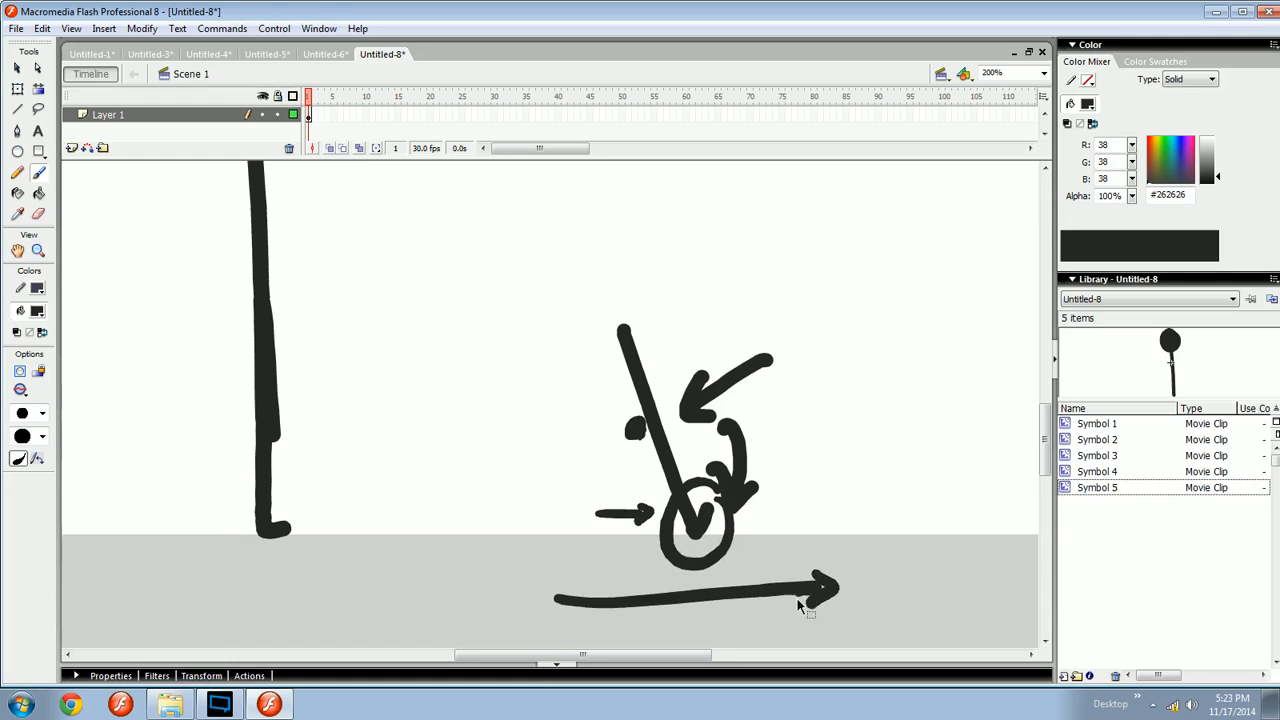
key(ctrl+z)
key(ctrl+z)
key(ctrl+z)
key(ctrl+z)
mouse_move(645, 402)
mouse_down()
mouse_move(690, 441)
mouse_move(632, 431)
mouse_up()
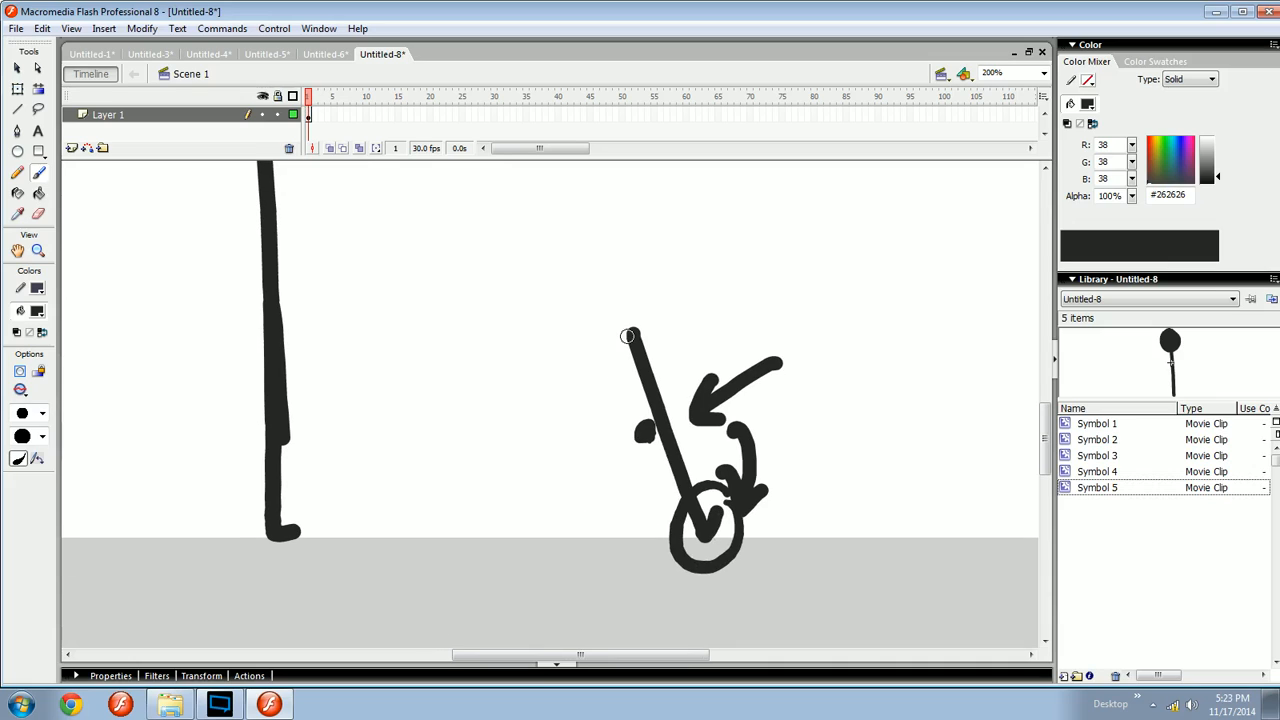
- Brush a rear leg line from the top of the slanted line down to the ground, forming an A shape
drag(628, 336, 569, 531)
key(ctrl+z)
mouse_move(623, 342)
mouse_down()
mouse_move(554, 523)
mouse_move(572, 544)
mouse_up()
key(ctrl+=)
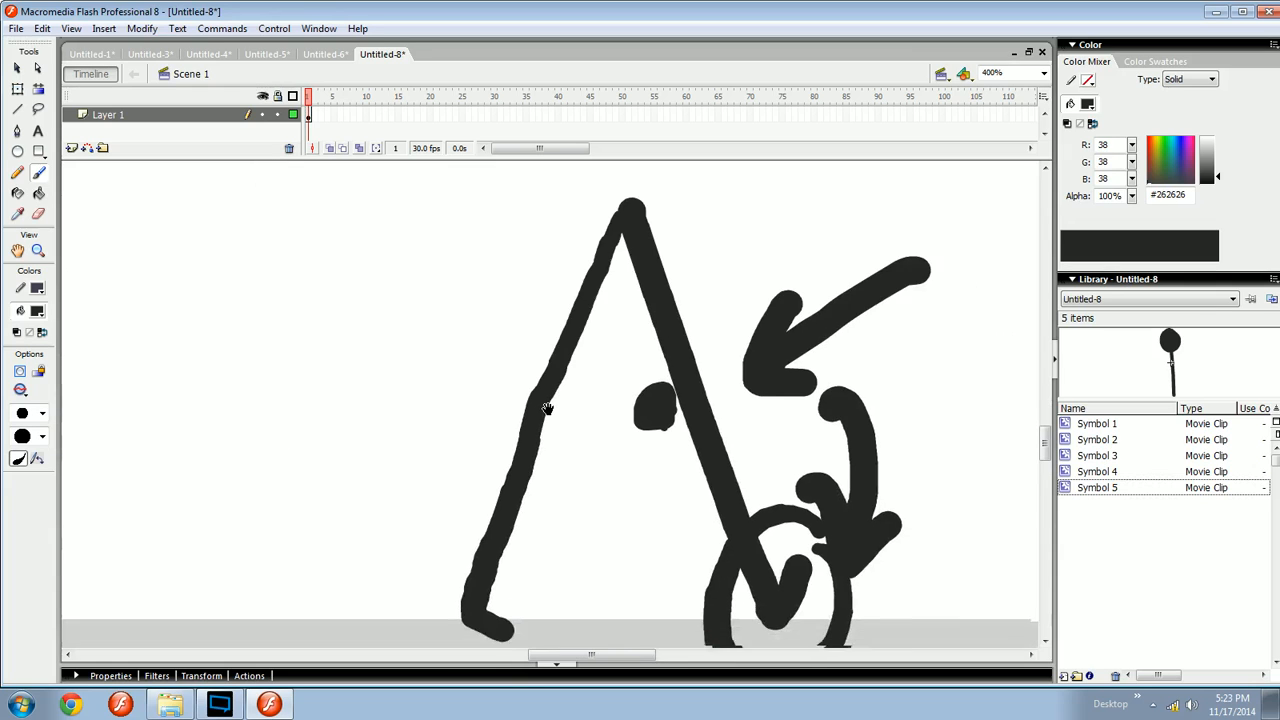
mouse_move(547, 408)
mouse_down()
mouse_move(510, 372)
mouse_move(516, 408)
mouse_up()
mouse_move(597, 232)
mouse_down()
mouse_move(545, 452)
mouse_move(470, 562)
mouse_move(494, 592)
mouse_up()
drag(577, 563, 563, 543)
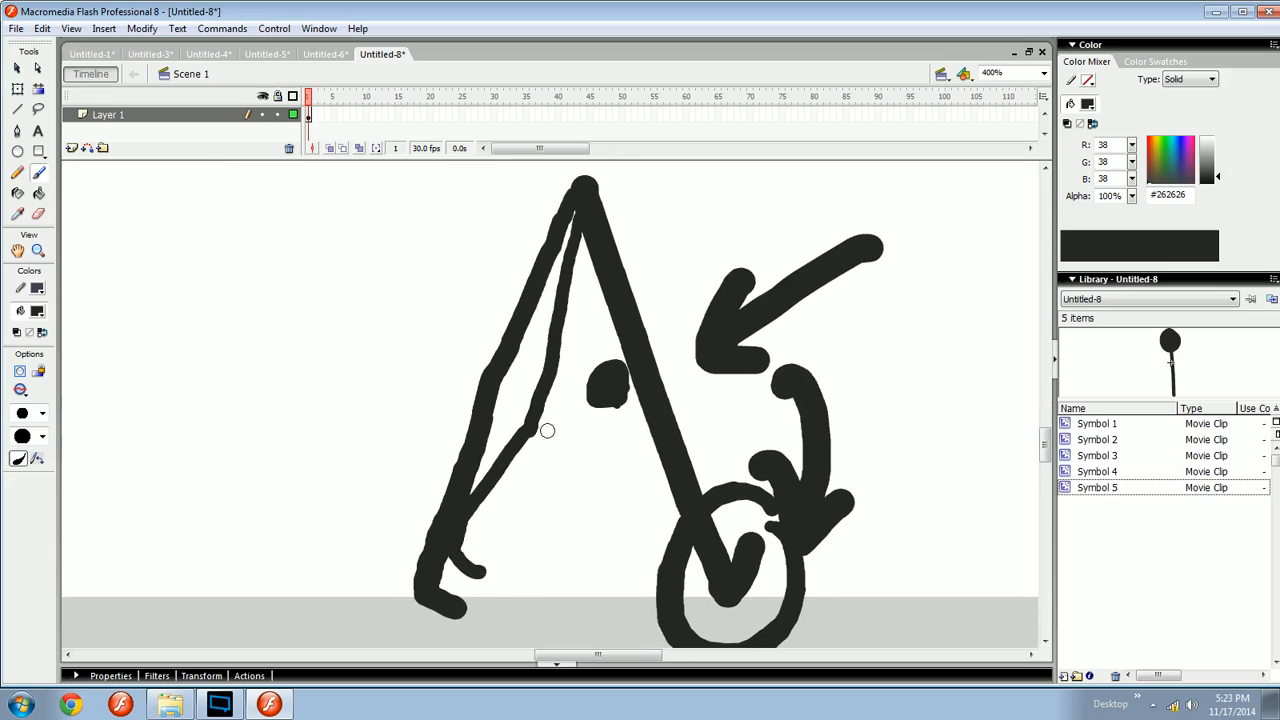
mouse_move(547, 430)
mouse_down()
mouse_move(528, 443)
mouse_move(562, 410)
mouse_up()
- Circle the knee and the foot of the rear leg line
mouse_move(480, 520)
mouse_down()
mouse_move(470, 600)
mouse_move(510, 518)
mouse_move(574, 537)
mouse_up()
drag(565, 490, 561, 490)
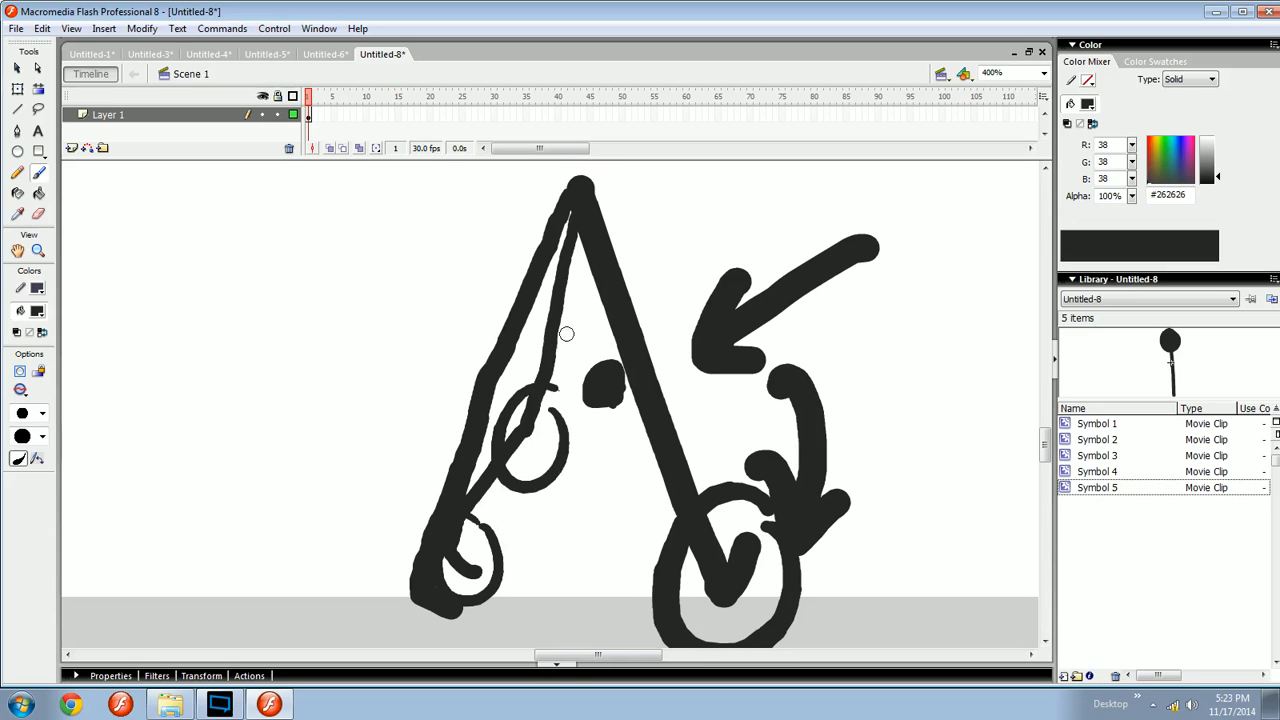
drag(579, 212, 590, 472)
key(ctrl+z)
mouse_move(577, 248)
mouse_down()
mouse_move(583, 456)
mouse_move(551, 571)
mouse_up()
key(ctrl+z)
- Brush a thin lower leg hanging down from the rear knee circle
mouse_move(580, 446)
mouse_down()
mouse_move(570, 478)
mouse_move(582, 583)
mouse_up()
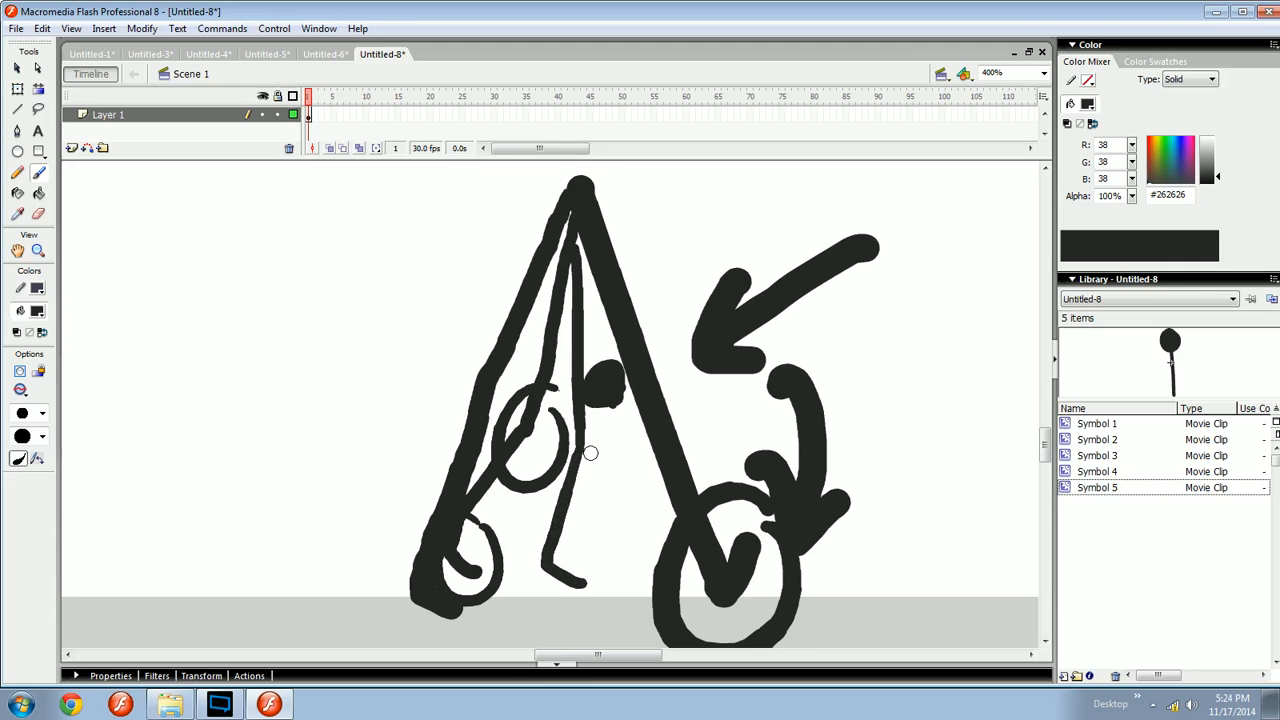
scroll(586, 450, down, 1)
drag(579, 512, 573, 522)
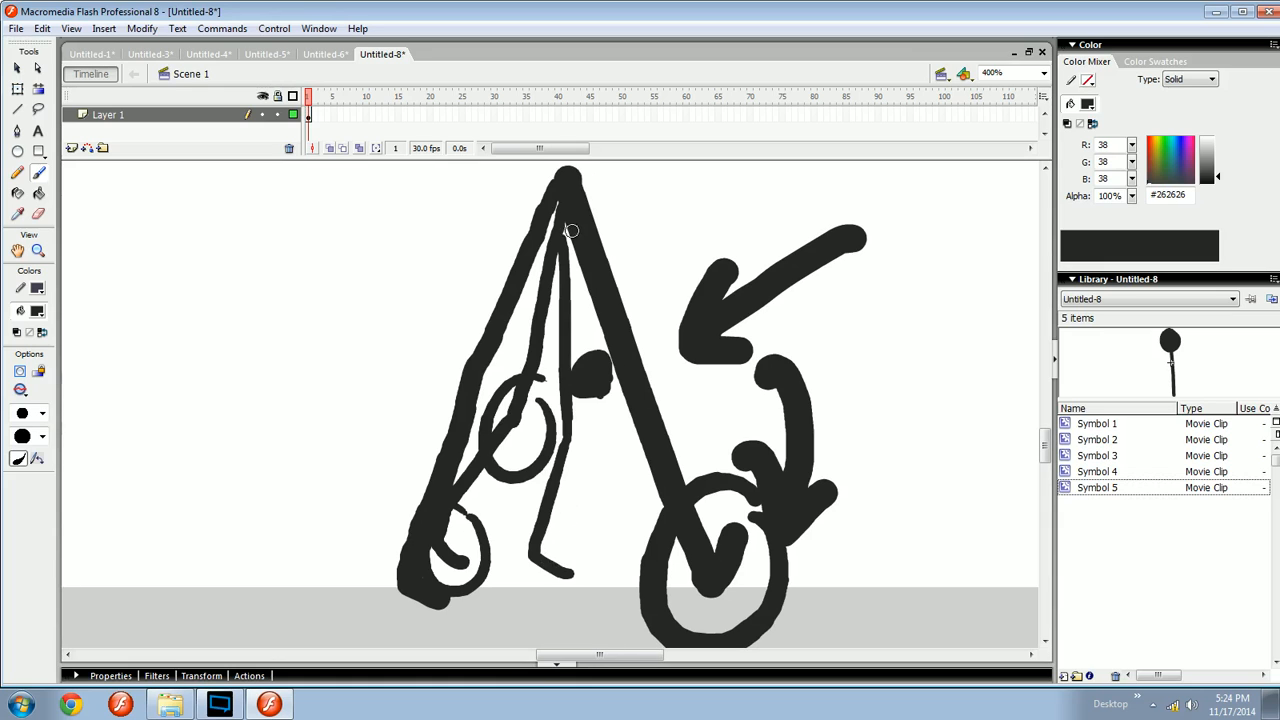
drag(571, 233, 632, 565)
key(ctrl+z)
key(ctrl+z)
key(ctrl+minus)
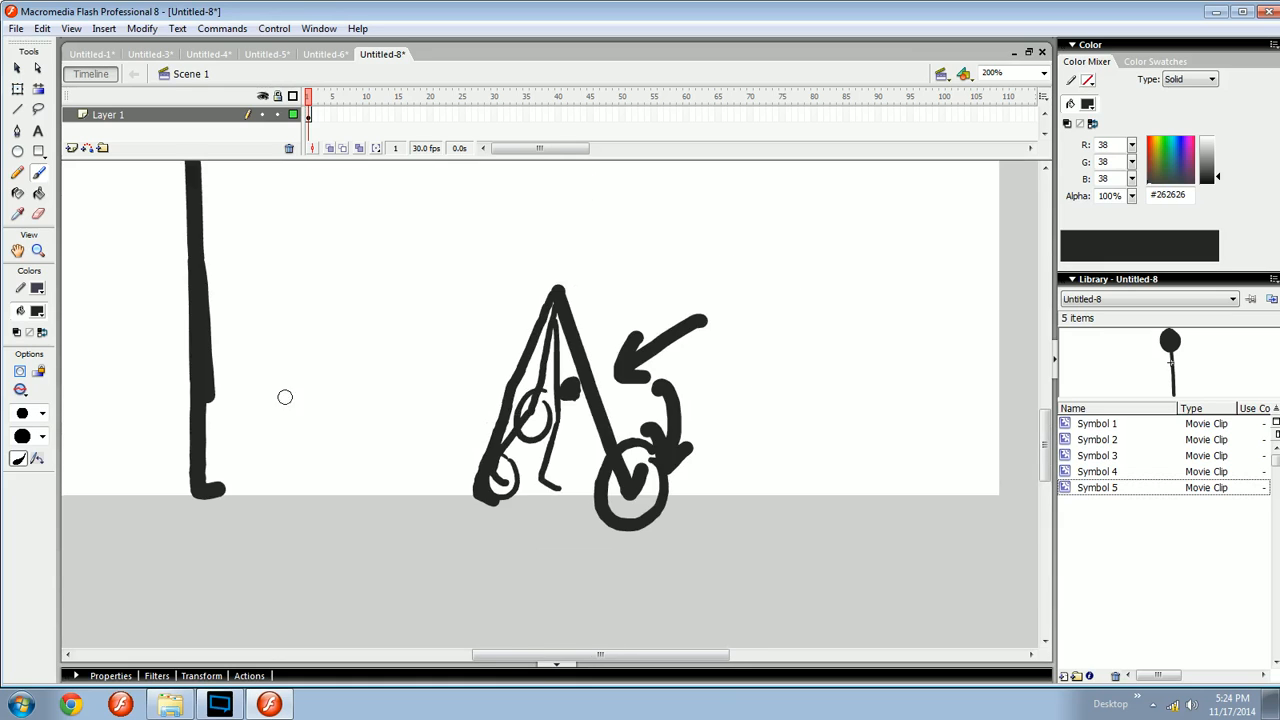
- Sketch a second pair of leg lines beside the diagram, then undo them
drag(286, 397, 611, 443)
drag(613, 352, 558, 309)
drag(598, 422, 577, 408)
drag(665, 445, 436, 440)
drag(849, 440, 614, 409)
drag(628, 318, 656, 496)
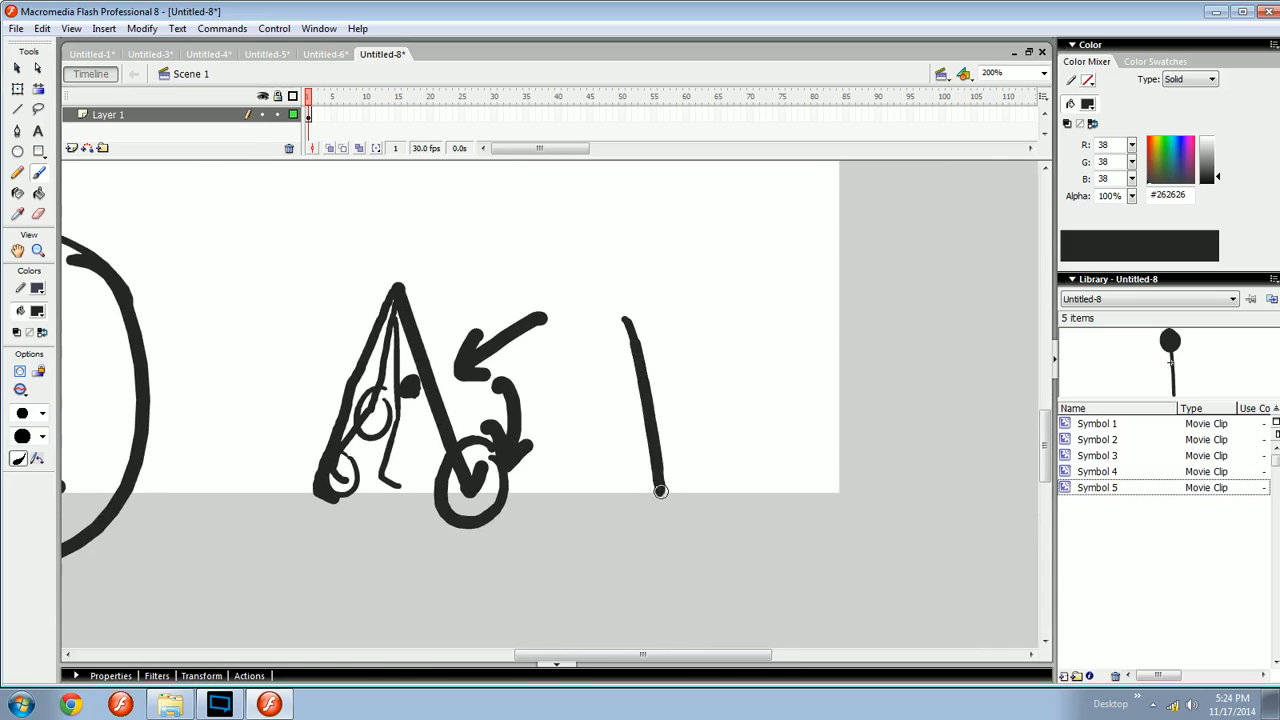
key(ctrl+z)
drag(667, 432, 648, 492)
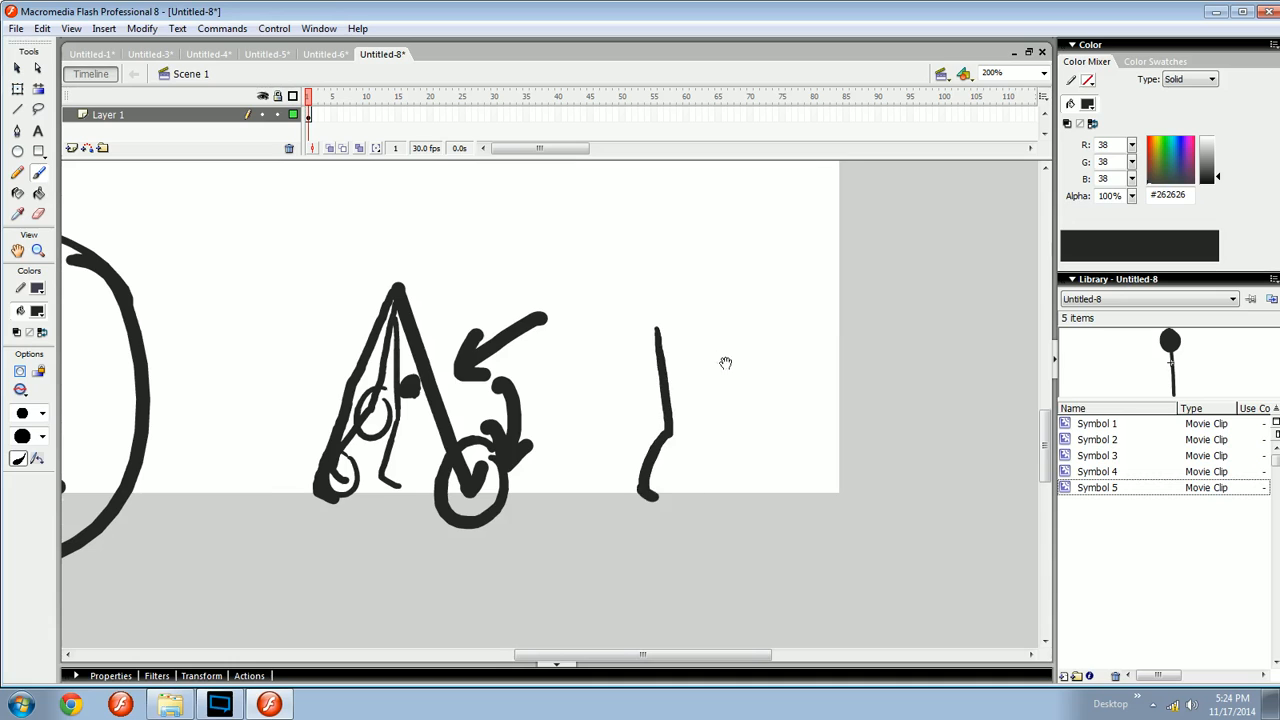
drag(726, 363, 701, 375)
mouse_move(687, 353)
mouse_down()
mouse_move(732, 516)
mouse_move(751, 471)
mouse_move(728, 462)
mouse_move(757, 486)
mouse_move(698, 502)
mouse_move(754, 525)
mouse_move(762, 497)
mouse_up()
key(ctrl+z)
key(ctrl+minus)
key(ctrl+equal)
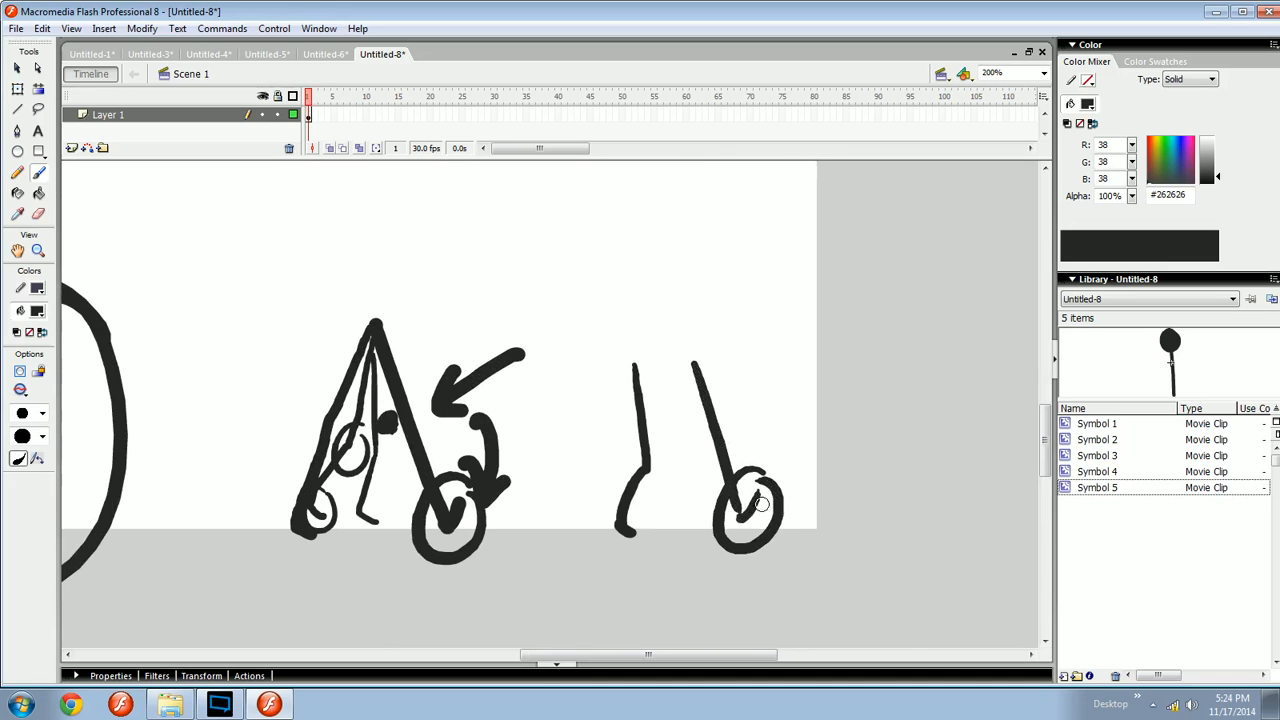
mouse_move(500, 484)
mouse_down()
mouse_move(875, 540)
mouse_move(610, 496)
mouse_move(621, 475)
mouse_up()
drag(855, 238, 377, 587)
drag(963, 235, 390, 606)
key(ctrl+z)
key(ctrl+z)
key(ctrl+z)
key(ctrl+z)
key(ctrl+z)
key(ctrl+z)
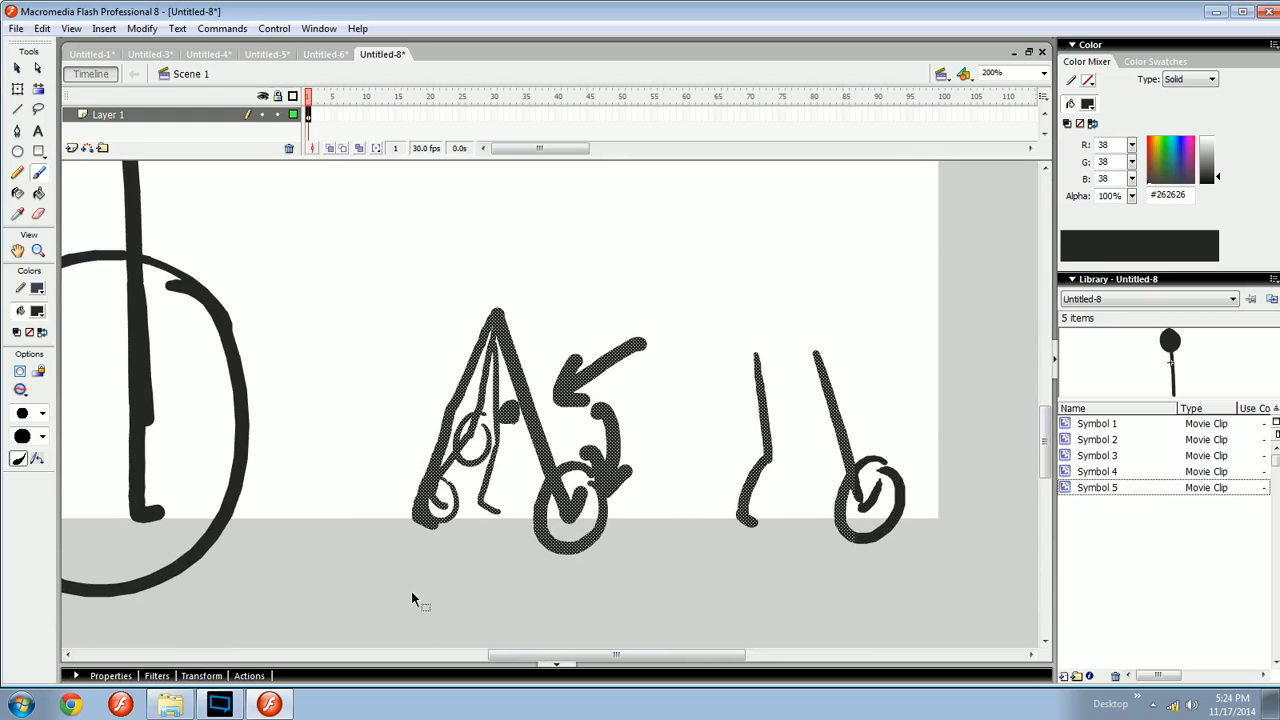
- Select the A-shaped leg diagram with its arrows and circles and delete it
drag(340, 476, 475, 505)
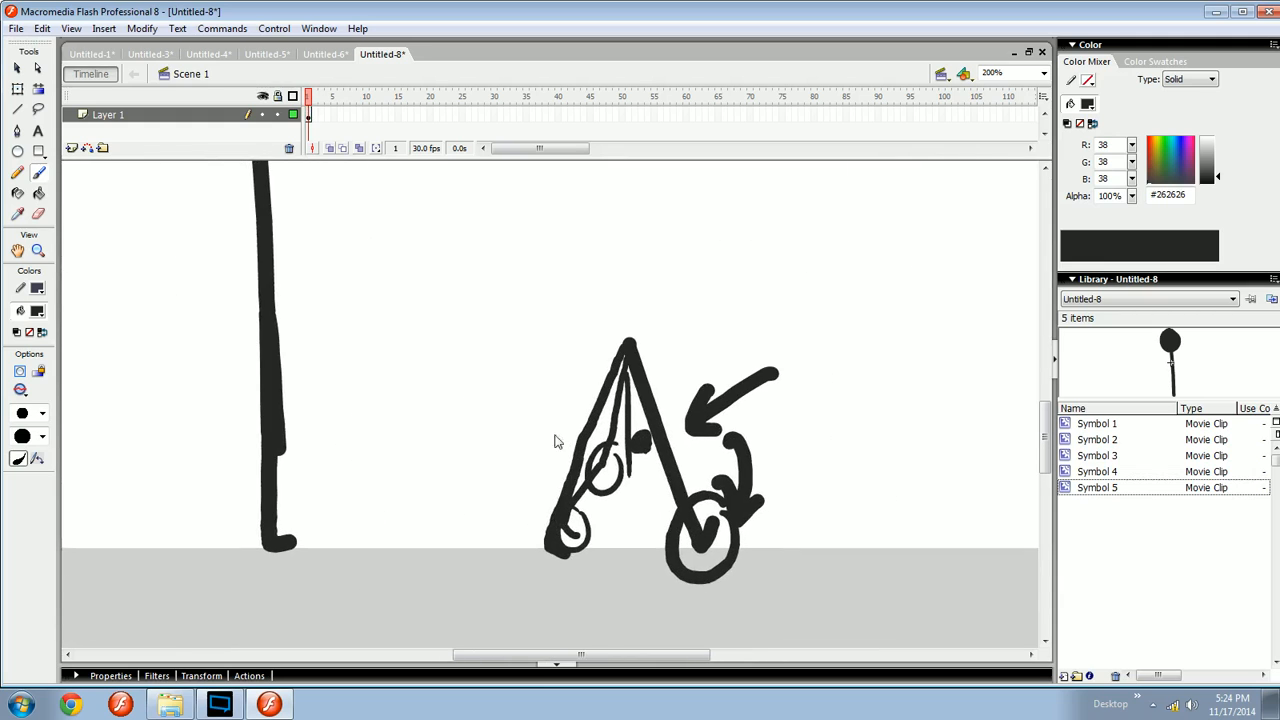
drag(918, 278, 457, 602)
key(Delete)
- Try brushing a small foot beside the standing leg, then undo it
mouse_move(363, 445)
mouse_down()
mouse_move(517, 510)
mouse_move(574, 451)
mouse_move(454, 494)
mouse_move(660, 449)
mouse_move(514, 494)
mouse_move(697, 397)
mouse_up()
mouse_move(540, 527)
mouse_down()
mouse_move(557, 510)
mouse_move(524, 510)
mouse_up()
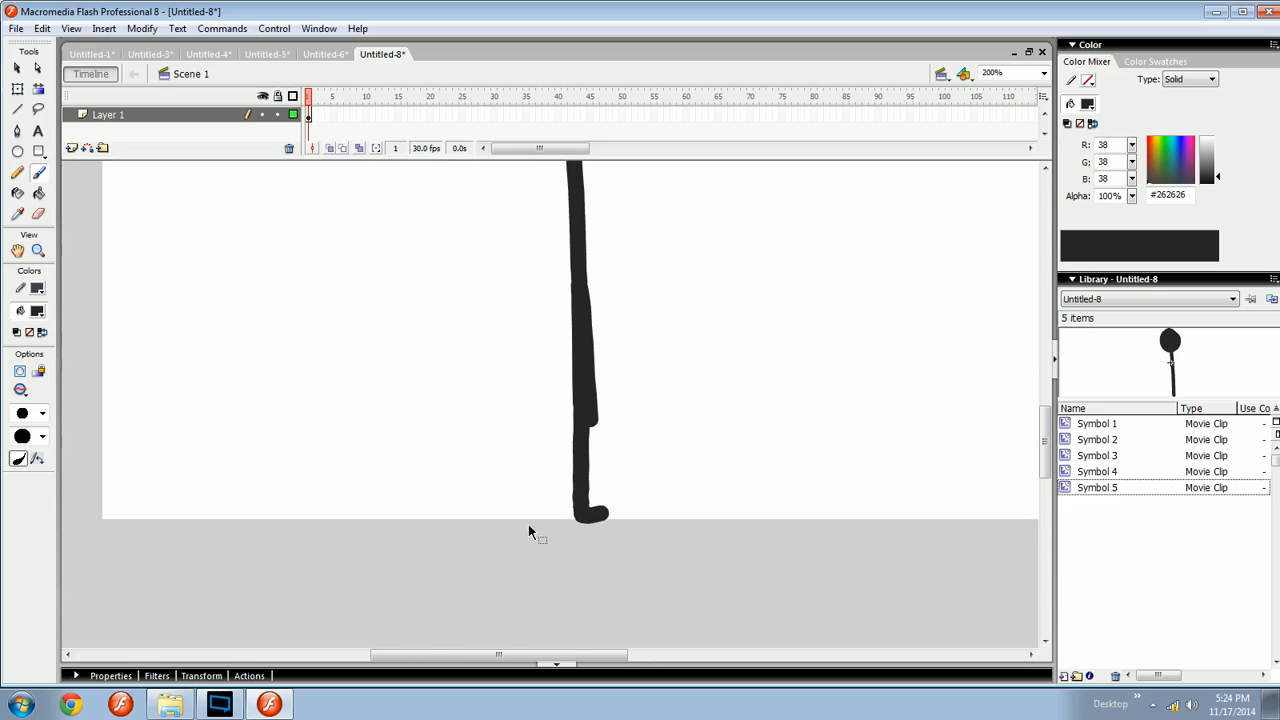
key(ctrl+equal)
drag(495, 572, 596, 388)
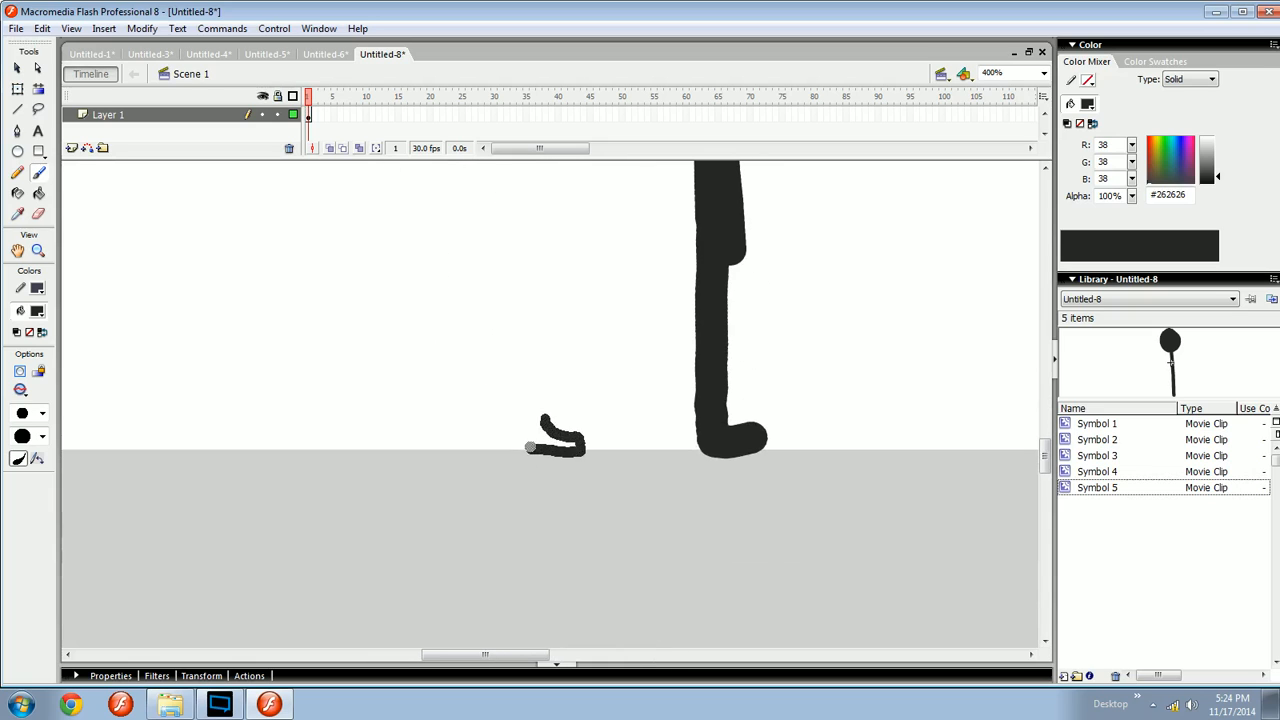
mouse_move(530, 447)
mouse_down()
mouse_move(517, 404)
mouse_move(588, 397)
mouse_move(602, 424)
mouse_move(569, 463)
mouse_up()
key(ctrl+z)
key(ctrl+z)
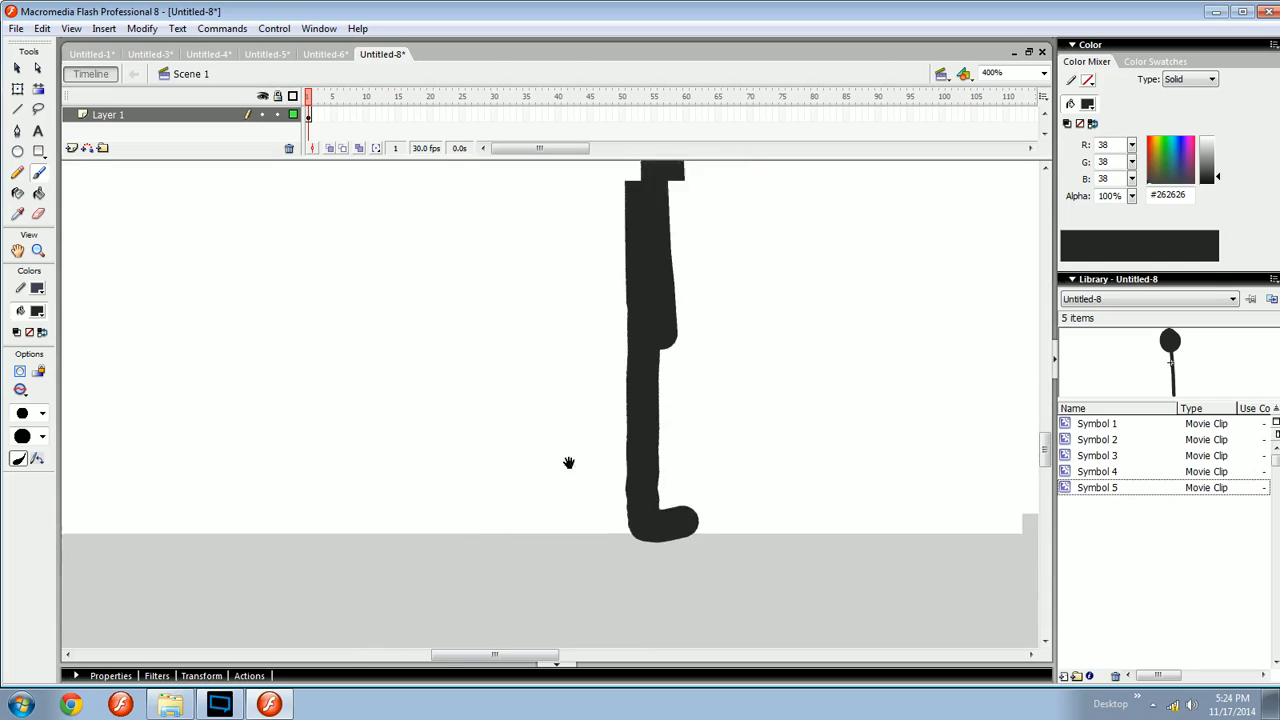
key(ctrl+minus)
- Thicken the lower part of the standing leg down to the heel with a brush stroke
drag(526, 507, 587, 442)
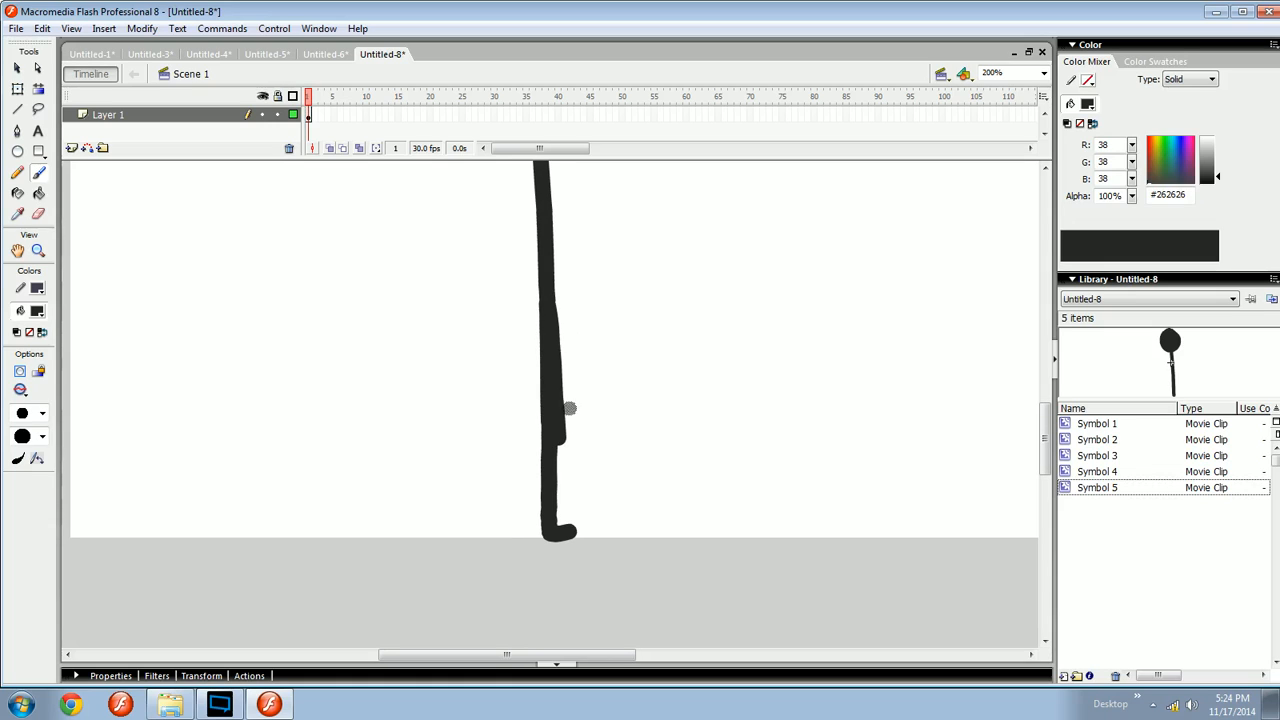
drag(558, 433, 556, 524)
key(ctrl+z)
drag(558, 437, 541, 521)
key(ctrl+z)
drag(558, 435, 542, 518)
drag(588, 421, 616, 428)
key(ctrl+z)
drag(596, 526, 576, 527)
mouse_move(638, 476)
mouse_down()
mouse_move(565, 514)
mouse_move(650, 505)
mouse_up()
key(ctrl+z)
key(ctrl+z)
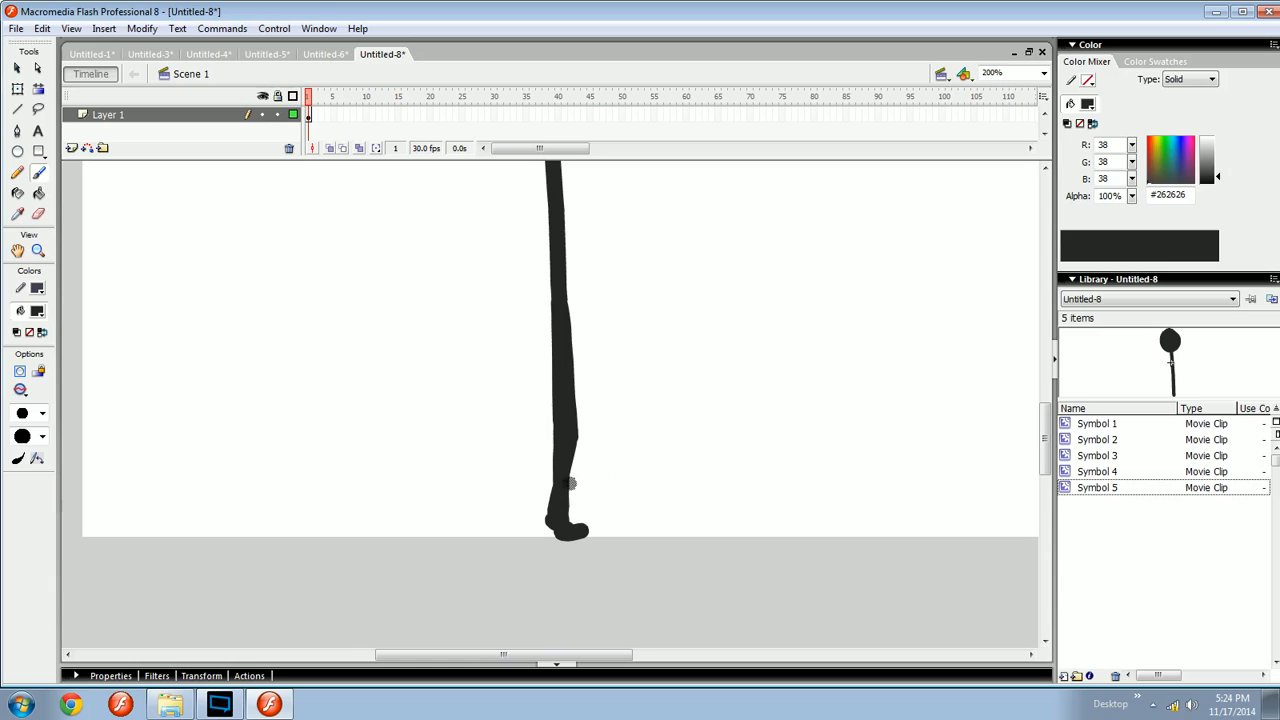
mouse_move(611, 472)
mouse_down()
mouse_move(439, 487)
mouse_move(528, 452)
mouse_up()
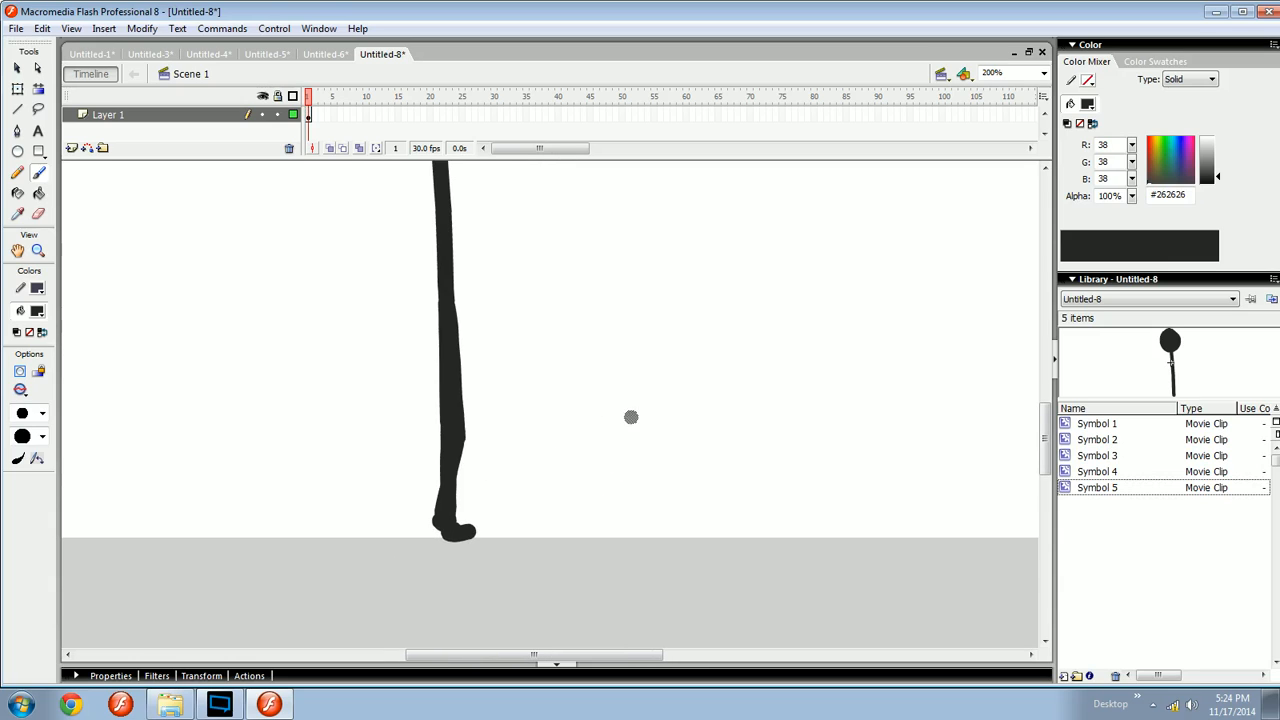
- Try brushing two curved strokes on either side of the standing leg at knee height, then undo them
drag(458, 538, 538, 538)
drag(520, 447, 425, 466)
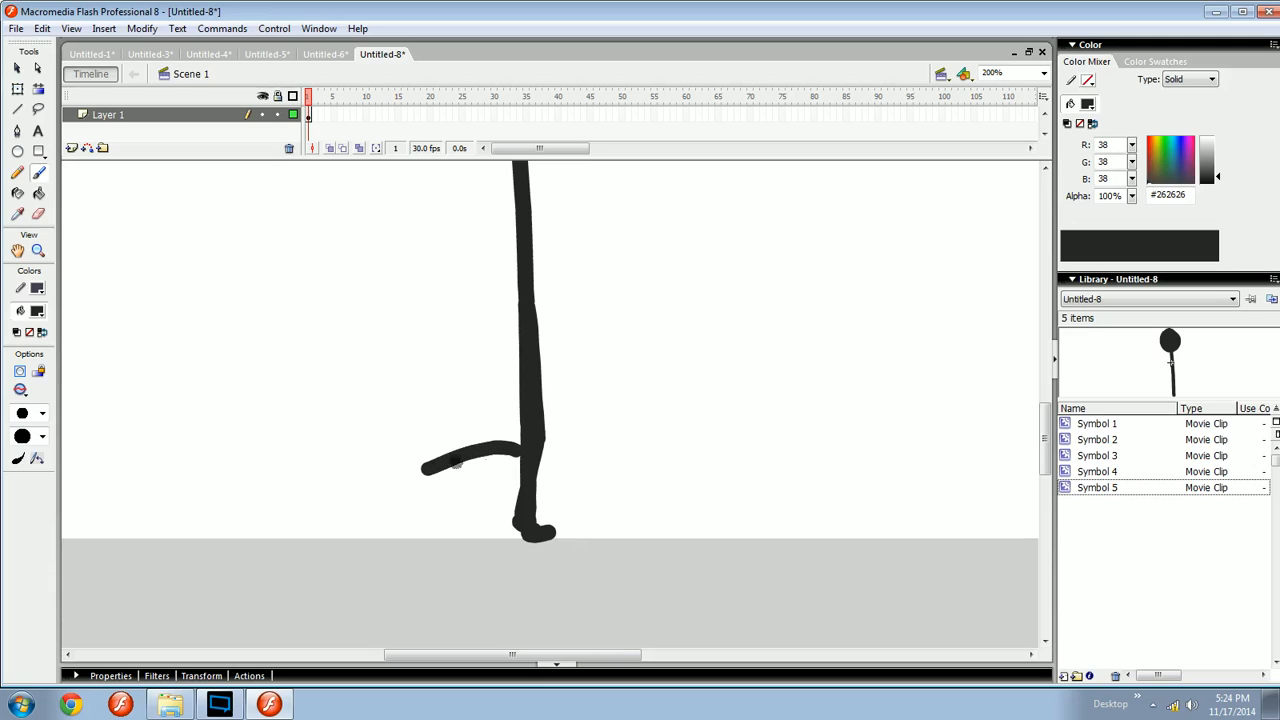
drag(572, 443, 657, 470)
key(ctrl+z)
key(ctrl+z)
- Sketch two slanted lines on either side of the standing leg, then undo them
drag(650, 358, 687, 512)
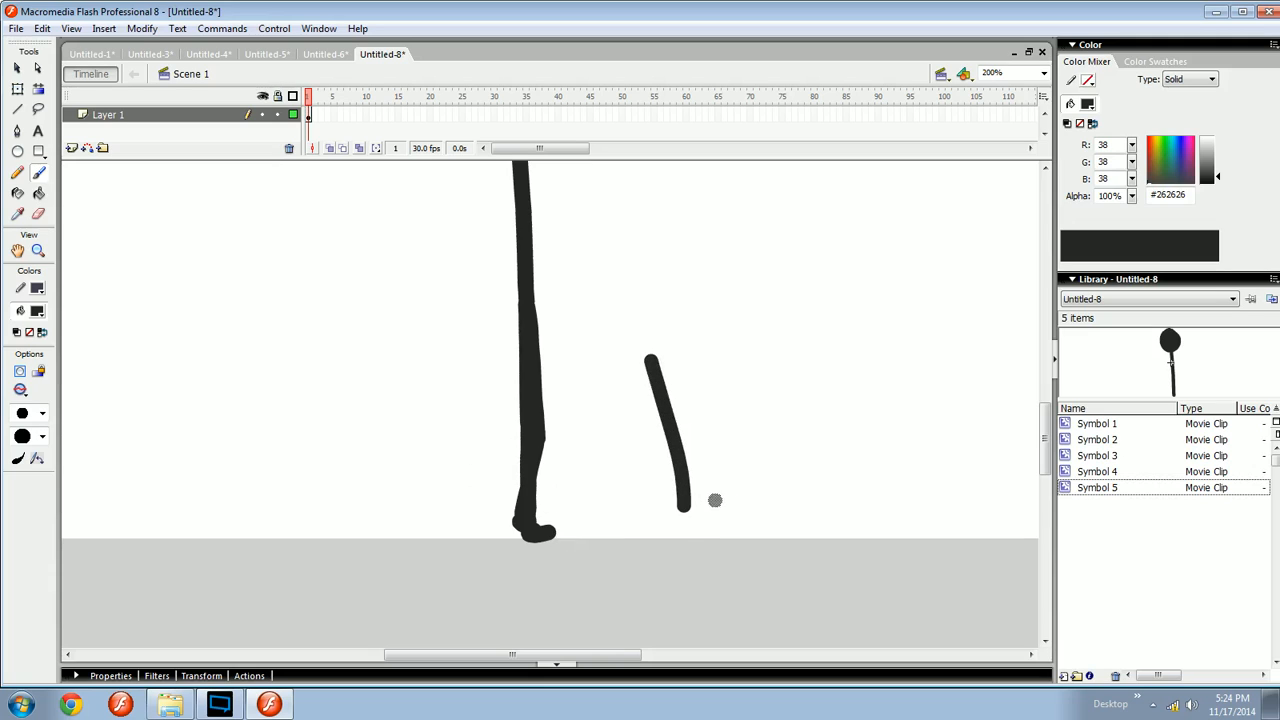
drag(448, 371, 418, 528)
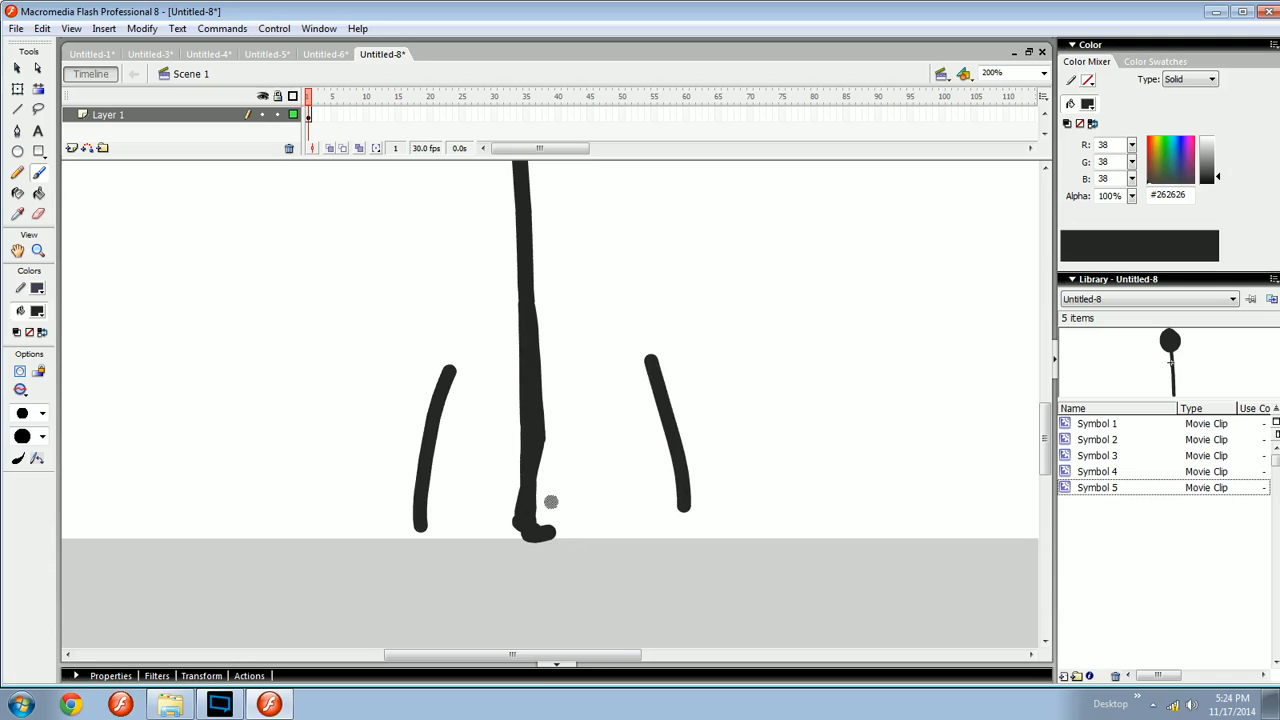
key(ctrl+z)
key(ctrl+z)
drag(560, 483, 527, 503)
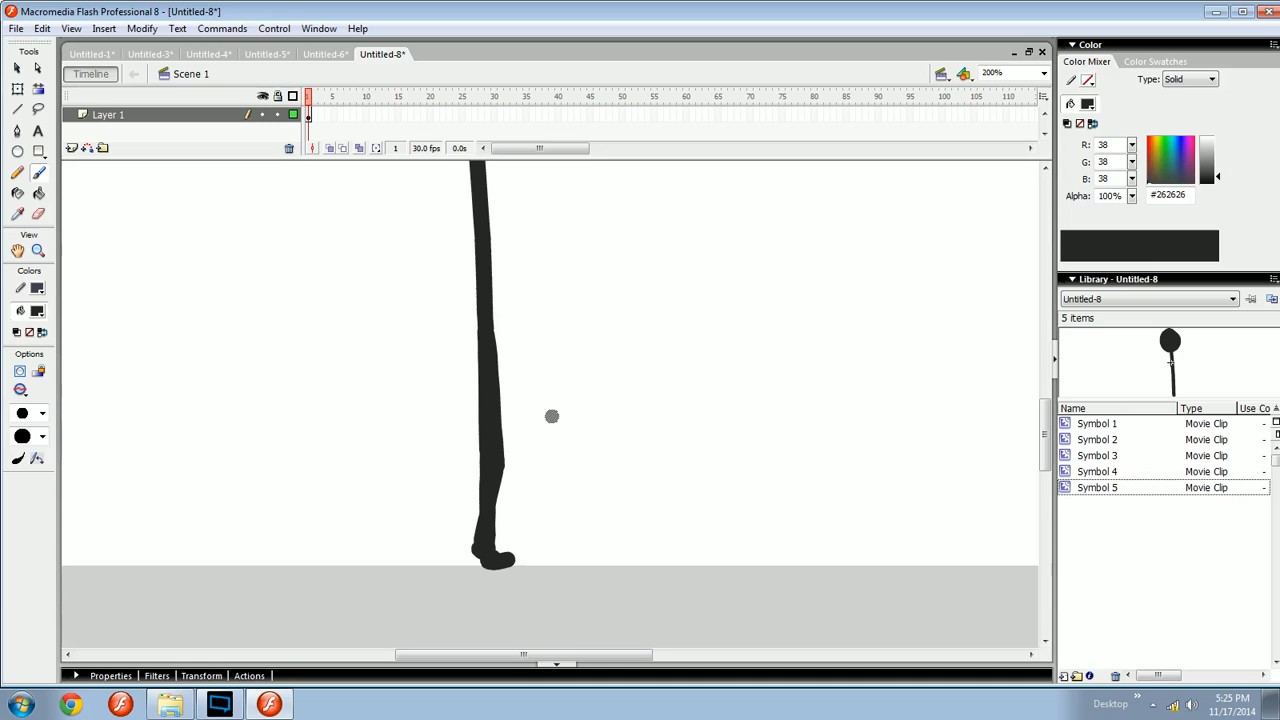
- Insert a blank keyframe at frame 2, paste the upper leg in place, and turn on onion skinning
key(F7)
drag(537, 427, 575, 449)
key(ctrl+shift+v)
click(329, 148)
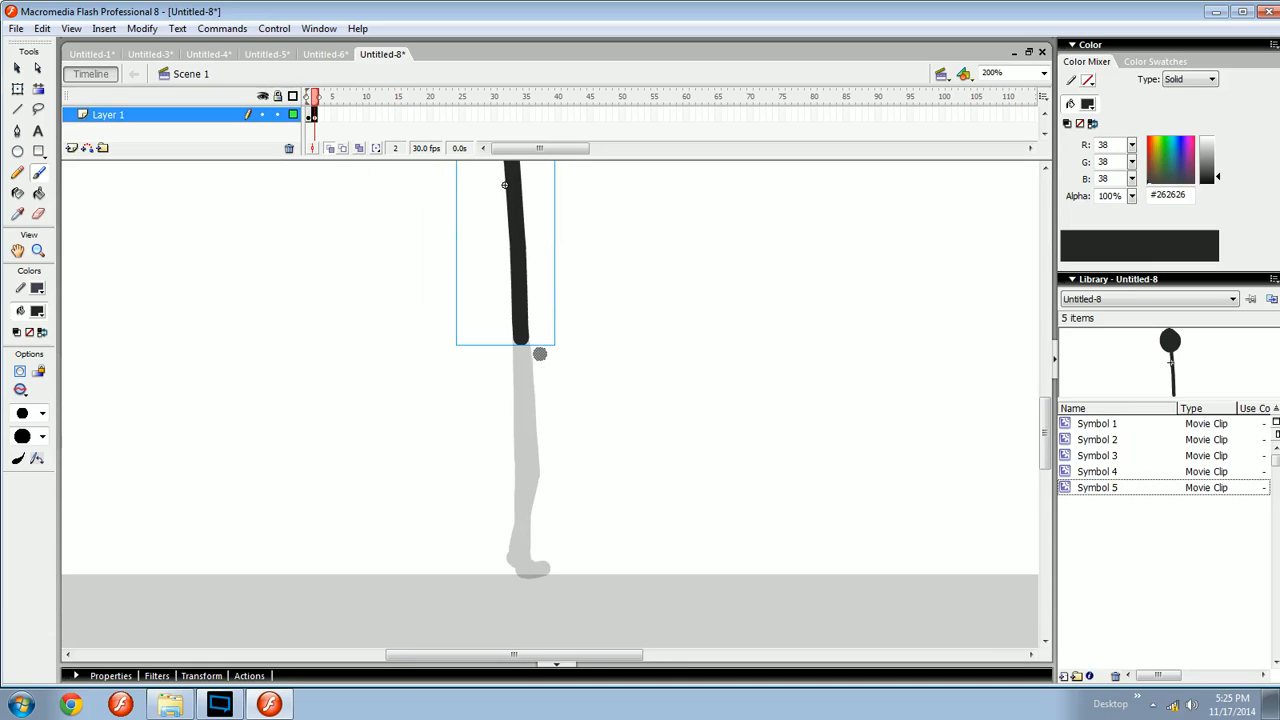
click(308, 118)
click(315, 119)
- Try brushing a lower leg below the pasted thigh in frame 2, then undo the strokes
drag(544, 467, 516, 428)
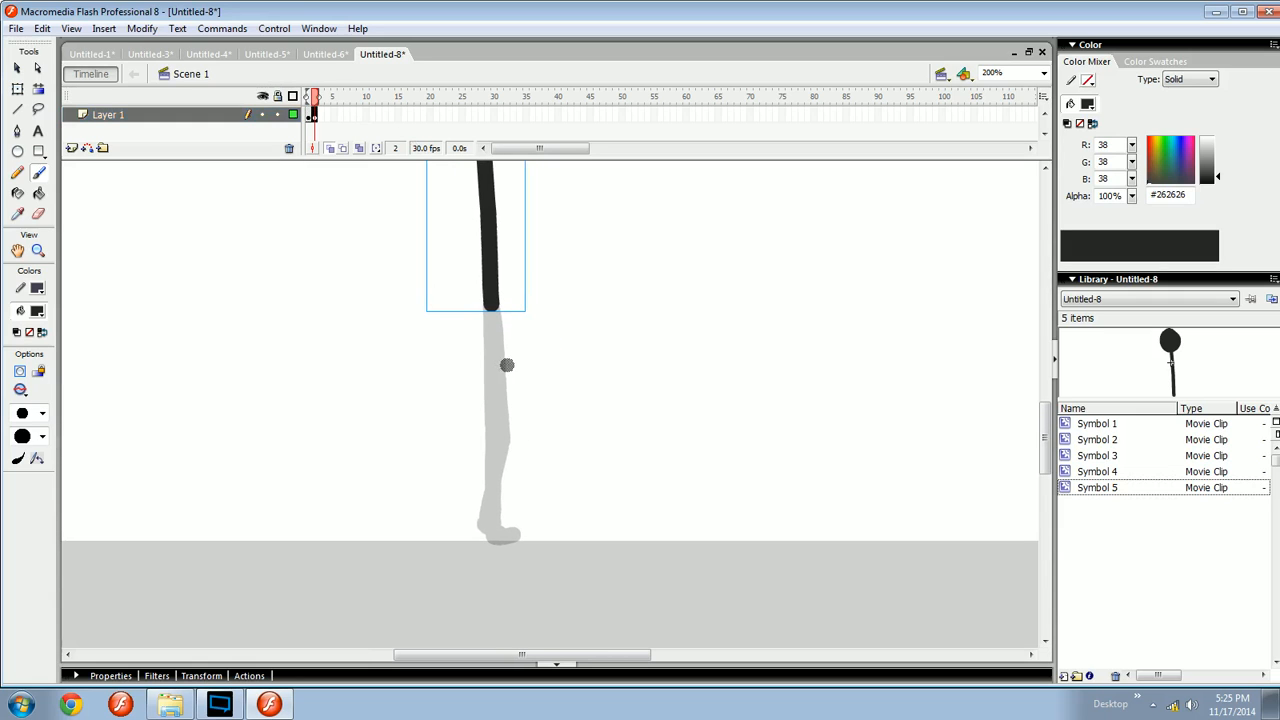
mouse_move(499, 283)
mouse_down()
mouse_move(520, 563)
mouse_move(511, 306)
mouse_up()
drag(532, 419, 531, 382)
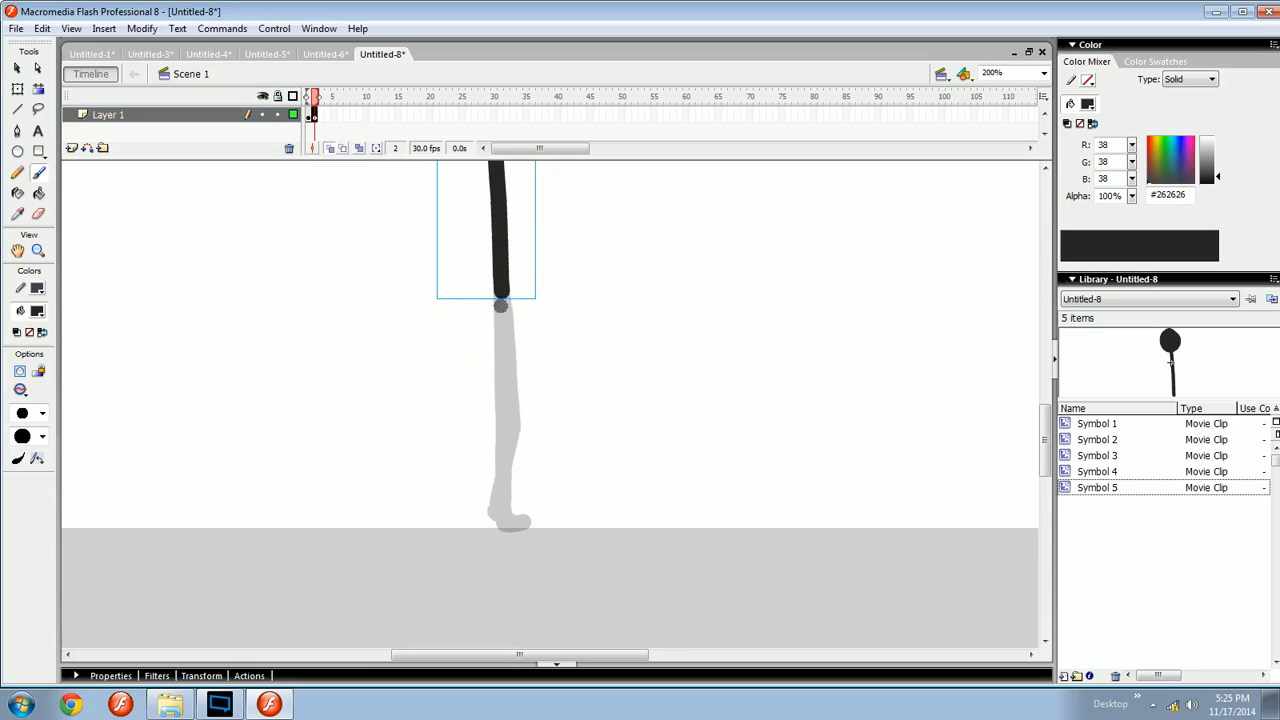
mouse_move(515, 513)
mouse_down()
mouse_move(547, 486)
mouse_move(505, 506)
mouse_move(561, 525)
mouse_up()
key(ctrl+z)
key(ctrl+z)
key(ctrl+z)
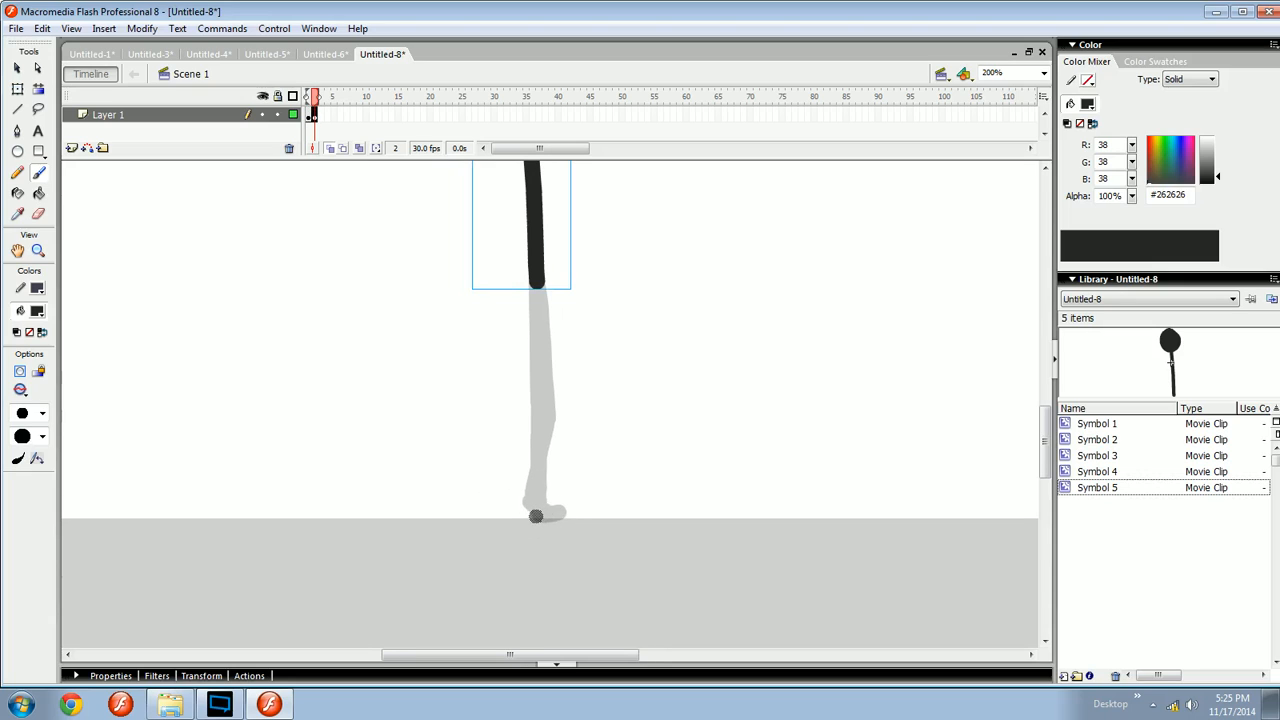
mouse_move(534, 484)
mouse_down()
mouse_move(553, 514)
mouse_move(528, 466)
mouse_move(557, 502)
mouse_move(547, 530)
mouse_up()
key(ctrl+z)
key(ctrl+z)
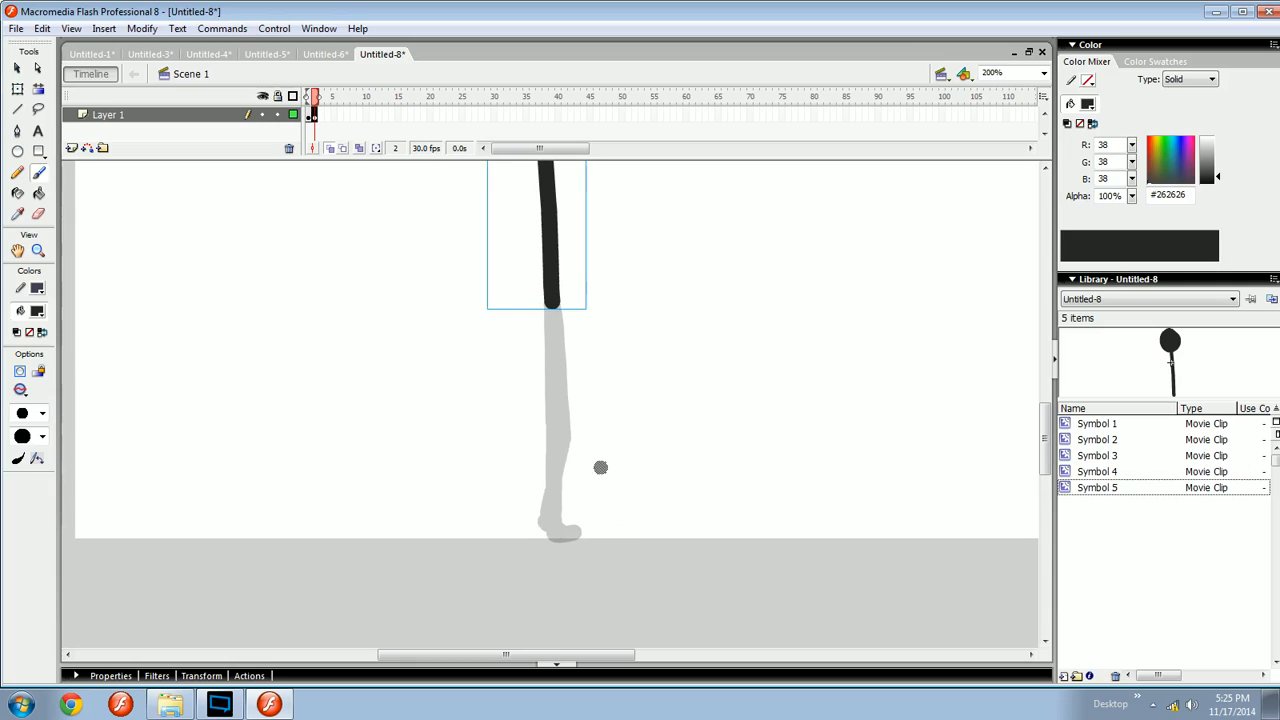
- Brush a stray stroke near the foot in frame 2, then select and delete it
drag(630, 528, 652, 498)
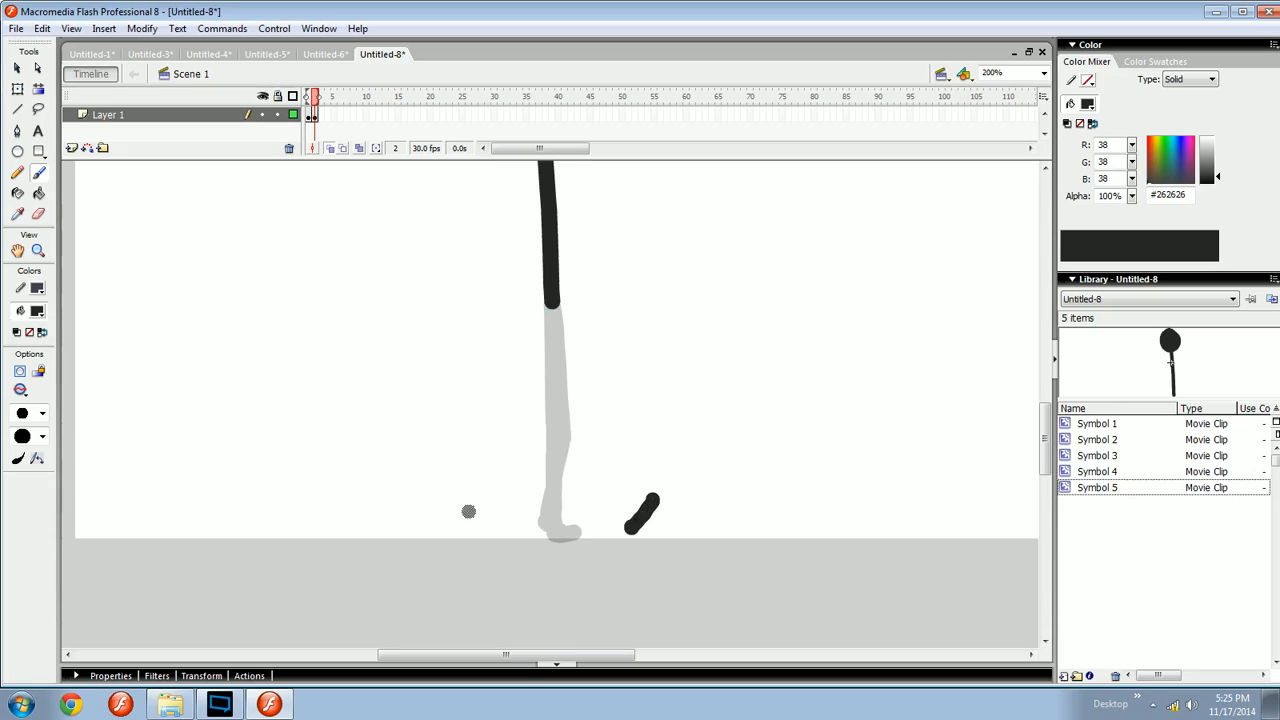
drag(470, 502, 487, 530)
drag(730, 452, 410, 579)
key(Delete)
mouse_move(538, 547)
mouse_down()
mouse_move(506, 555)
mouse_move(539, 537)
mouse_up()
- Brush the lower leg from the knee down to the heel in frame 2, matching the onion-skinned frame 1
key(comma)
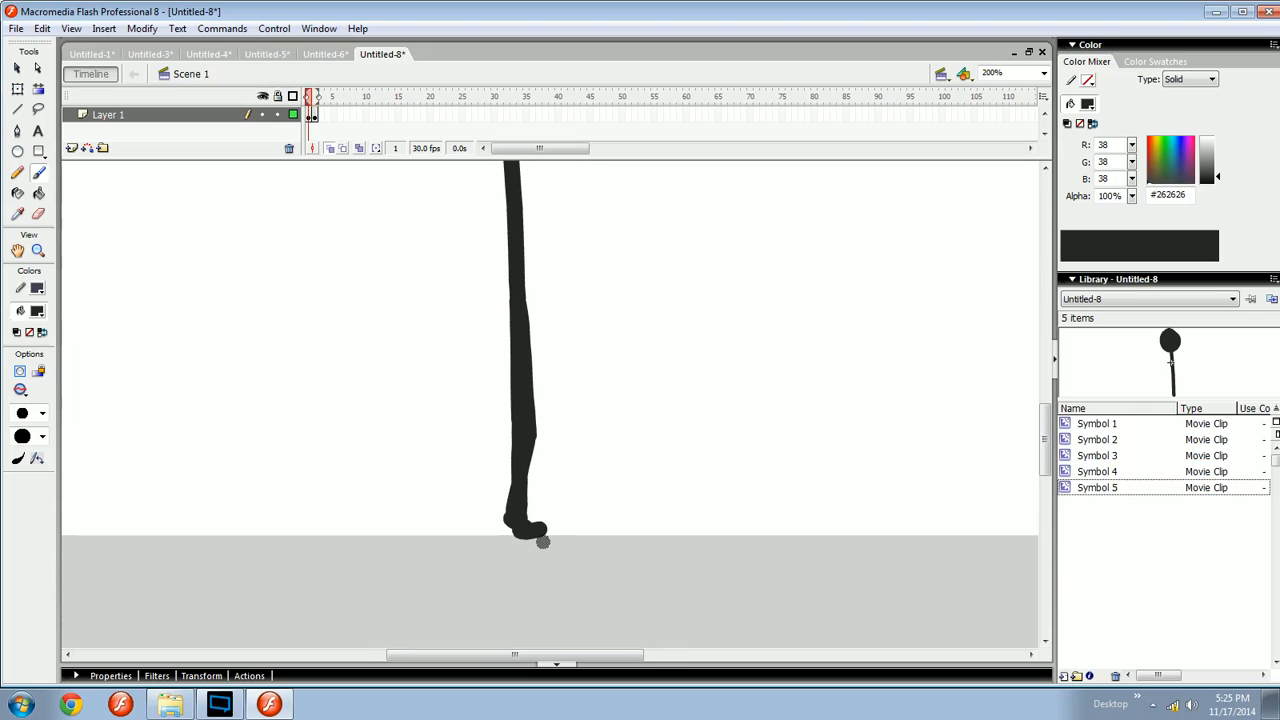
key(period)
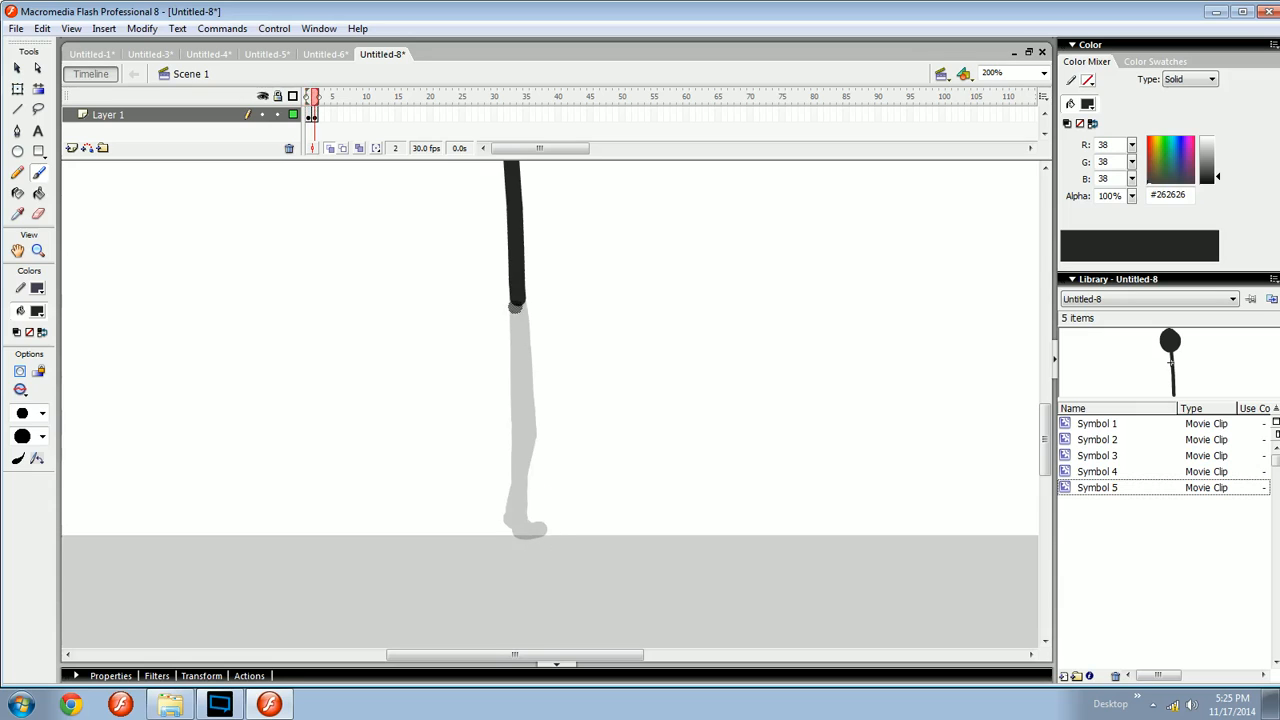
mouse_move(513, 303)
mouse_down()
mouse_move(508, 545)
mouse_move(523, 529)
mouse_move(508, 516)
mouse_move(511, 491)
mouse_move(506, 526)
mouse_move(510, 487)
mouse_move(505, 526)
mouse_move(549, 528)
mouse_up()
key(ctrl+z)
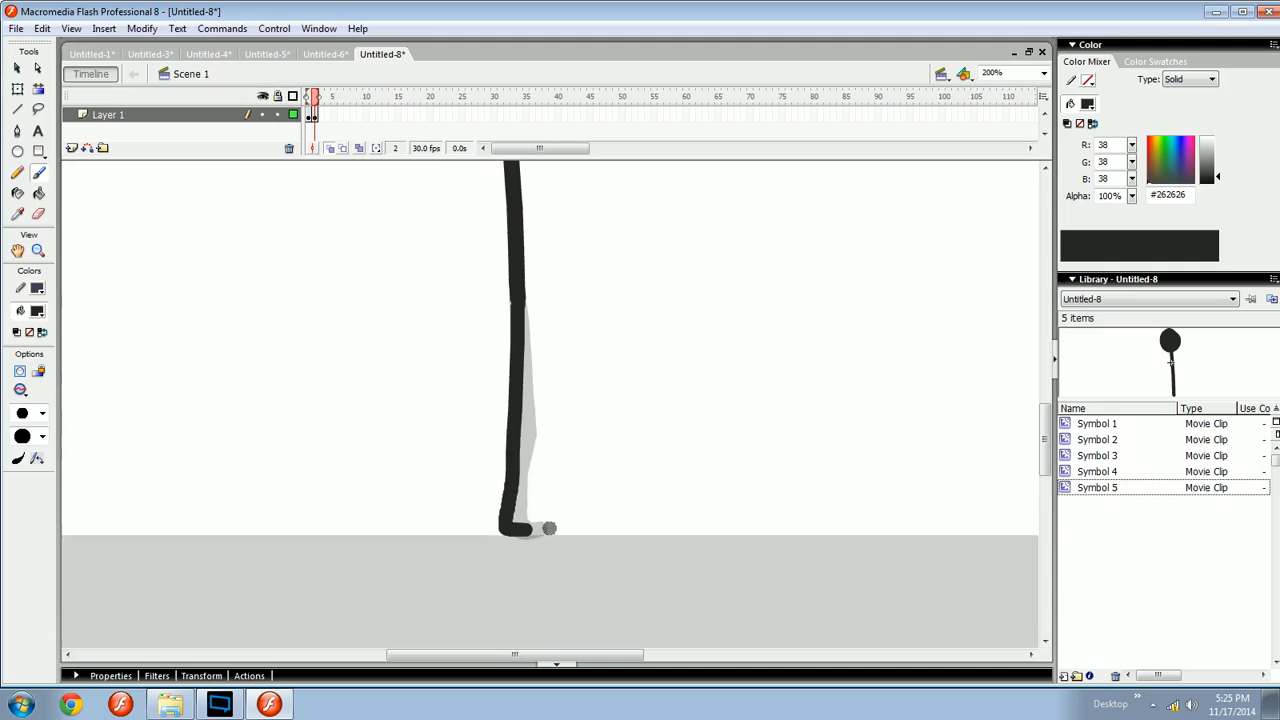
key(ctrl+z)
mouse_move(512, 488)
mouse_down()
mouse_move(506, 530)
mouse_move(536, 530)
mouse_up()
key(ctrl+z)
key(ctrl+z)
key(ctrl+z)
key(ctrl+z)
key(ctrl+z)
key(q)
click(541, 528)
key(b)
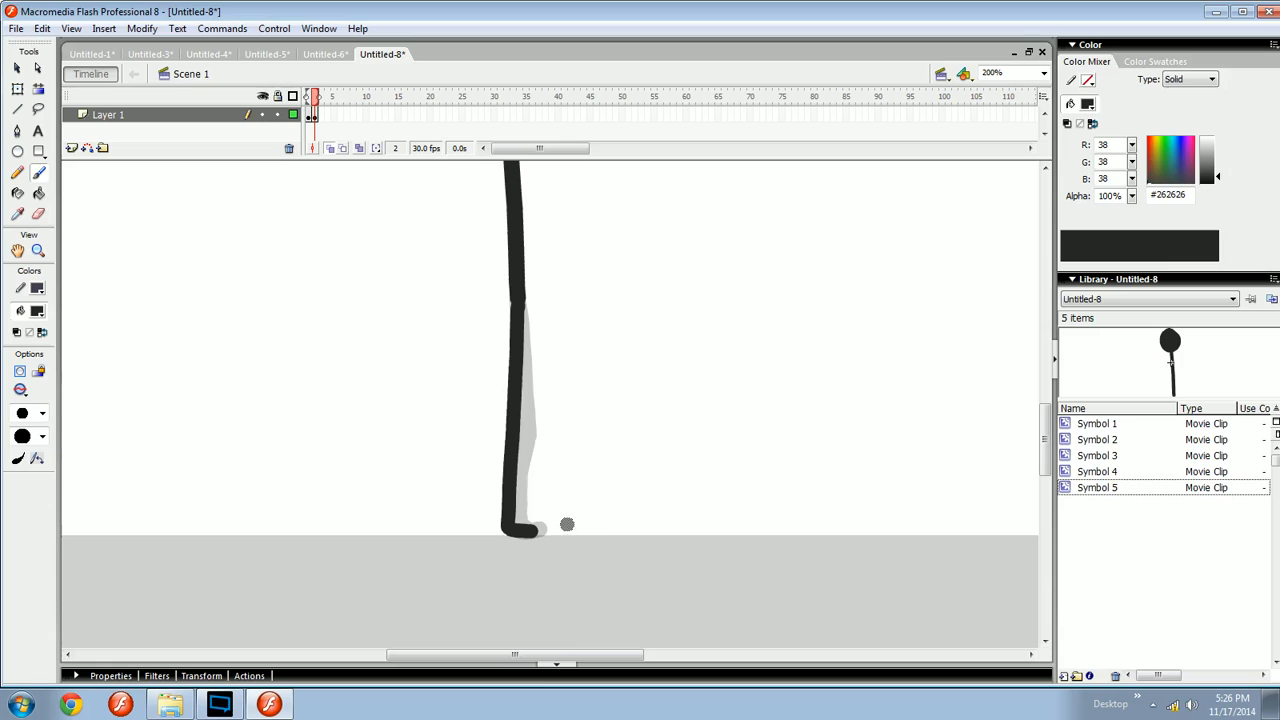
- Compare frames 1 and 2 and adjust the frame 2 heel with the Free Transform tool
key(comma)
key(period)
key(comma)
key(period)
scroll(540, 535, up, 1)
key(q)
click(540, 540)
drag(546, 541, 536, 543)
click(545, 541)
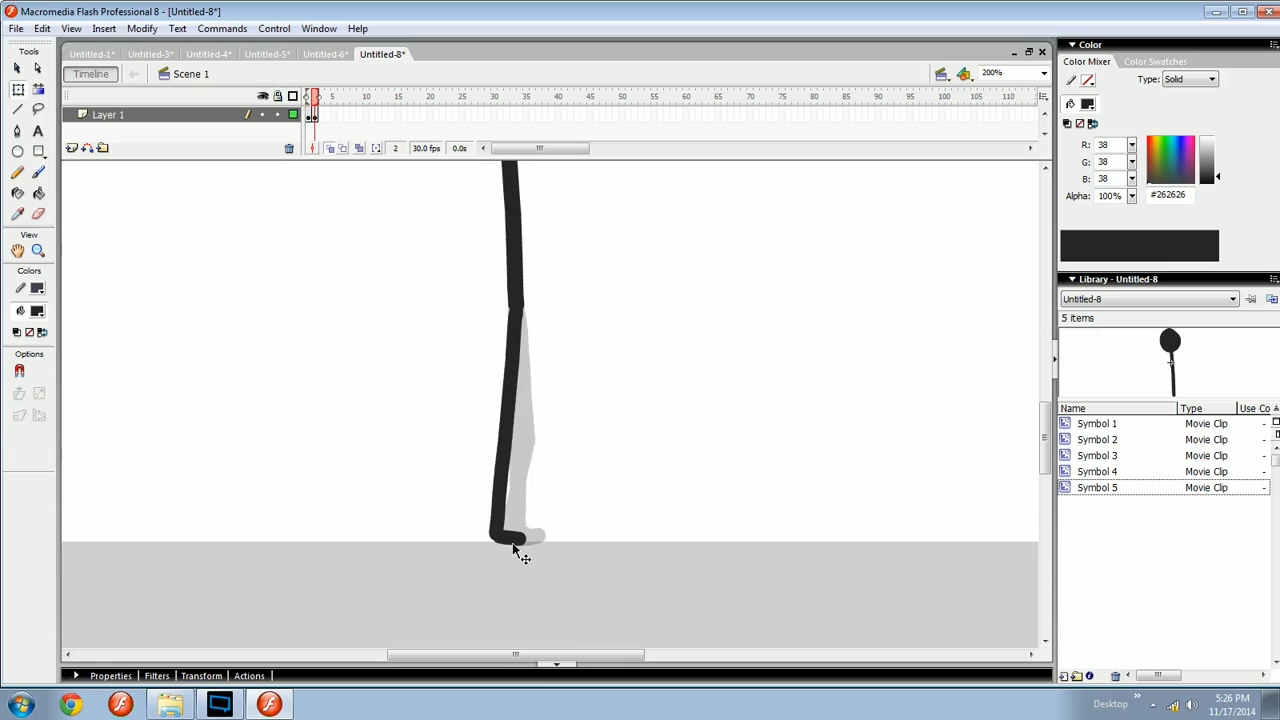
click(515, 541)
click(517, 557)
key(b)
scroll(528, 543, up, 1)
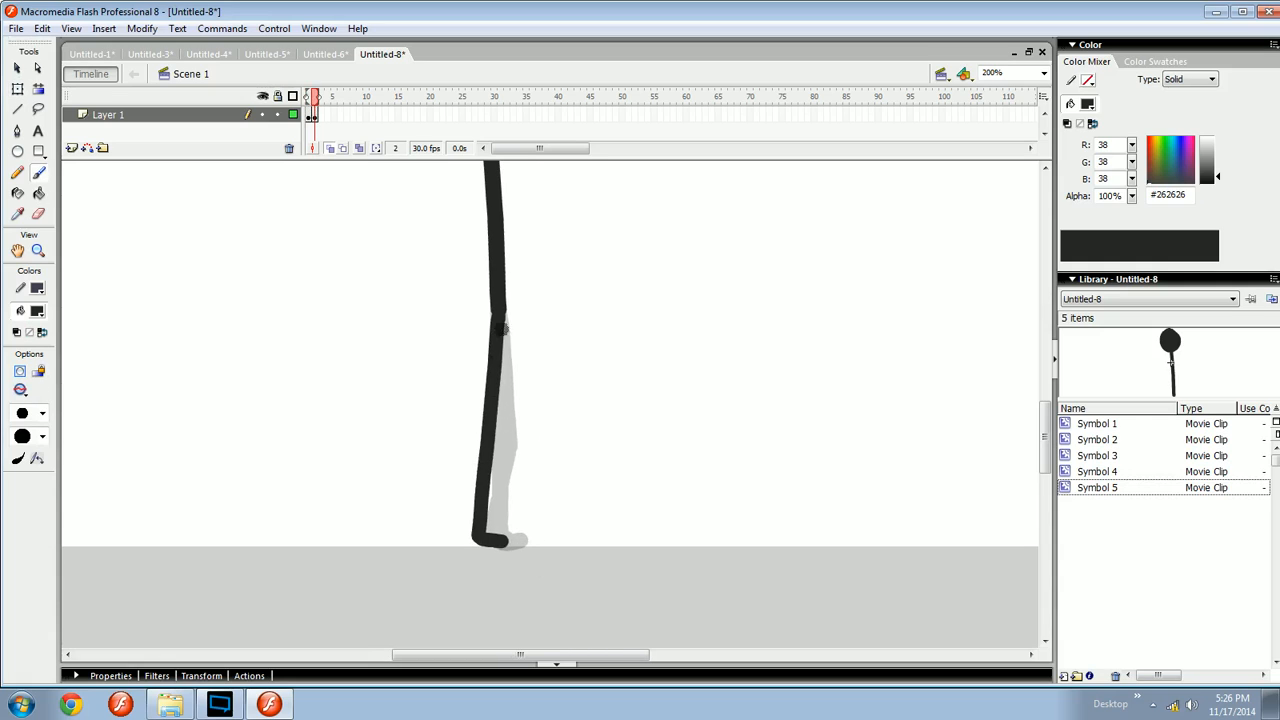
- Try brushing the back leg's shin from the knee in frame 2, redrawing and undoing it several times
key(comma)
key(period)
key(comma)
key(period)
drag(508, 320, 530, 445)
key(ctrl+z)
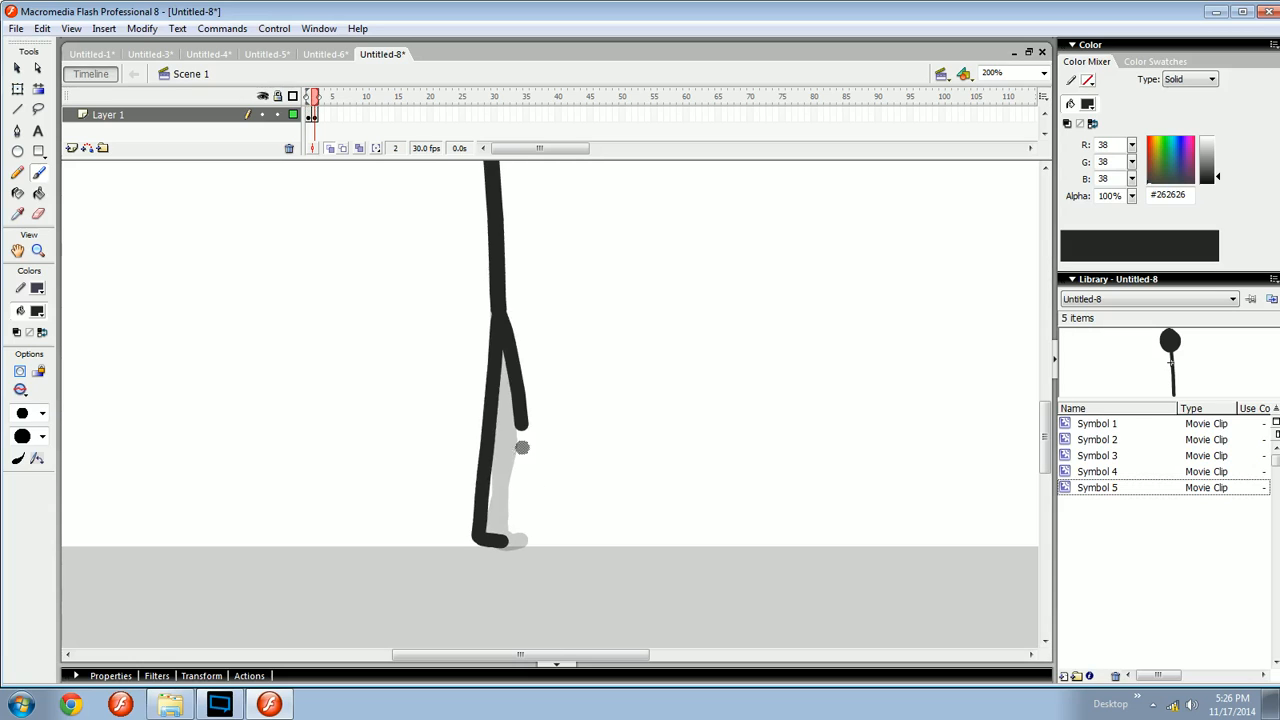
drag(508, 323, 524, 440)
key(ctrl+z)
drag(502, 313, 512, 417)
key(ctrl+z)
drag(621, 369, 618, 487)
key(ctrl+z)
mouse_move(503, 312)
mouse_down()
mouse_move(530, 470)
mouse_move(512, 434)
mouse_up()
key(ctrl+z)
key(ctrl+z)
drag(503, 310, 518, 437)
key(ctrl+z)
drag(503, 310, 518, 431)
key(ctrl+z)
drag(503, 310, 518, 440)
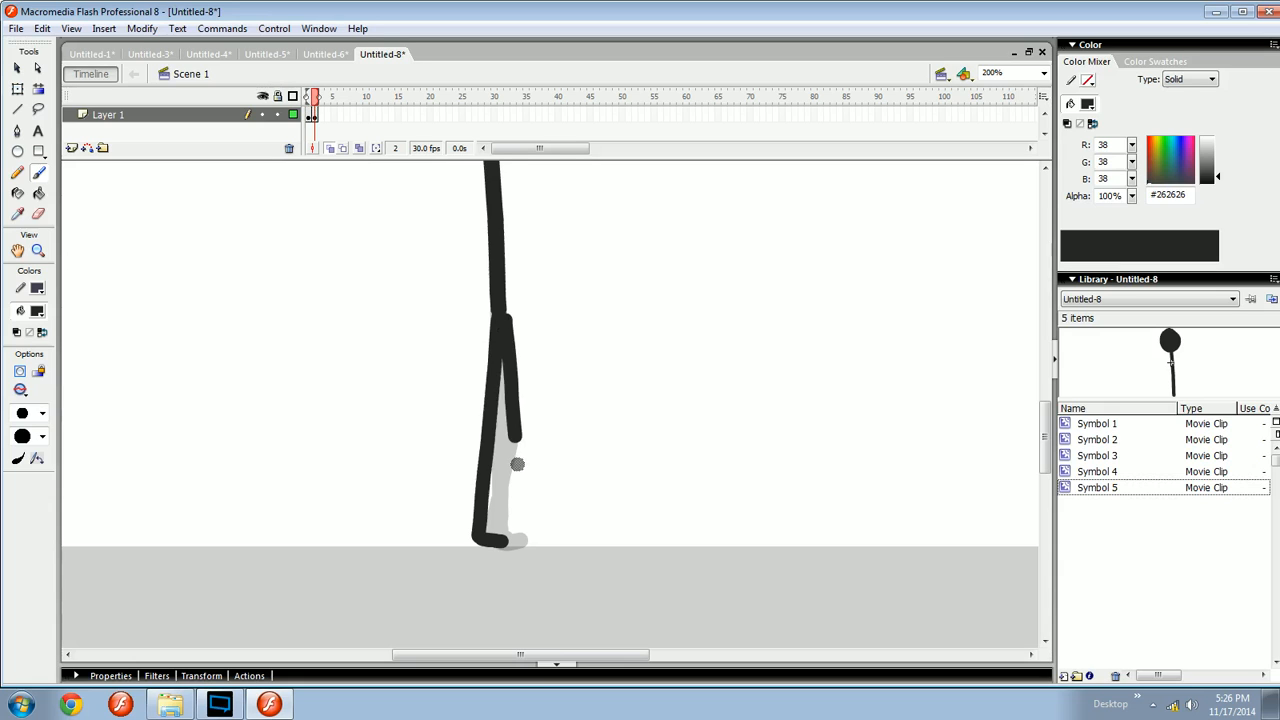
key(ctrl+z)
- Zoom in on the heel in frame 1 and brush a small arrow pointing at it
key(comma)
key(ctrl+equal)
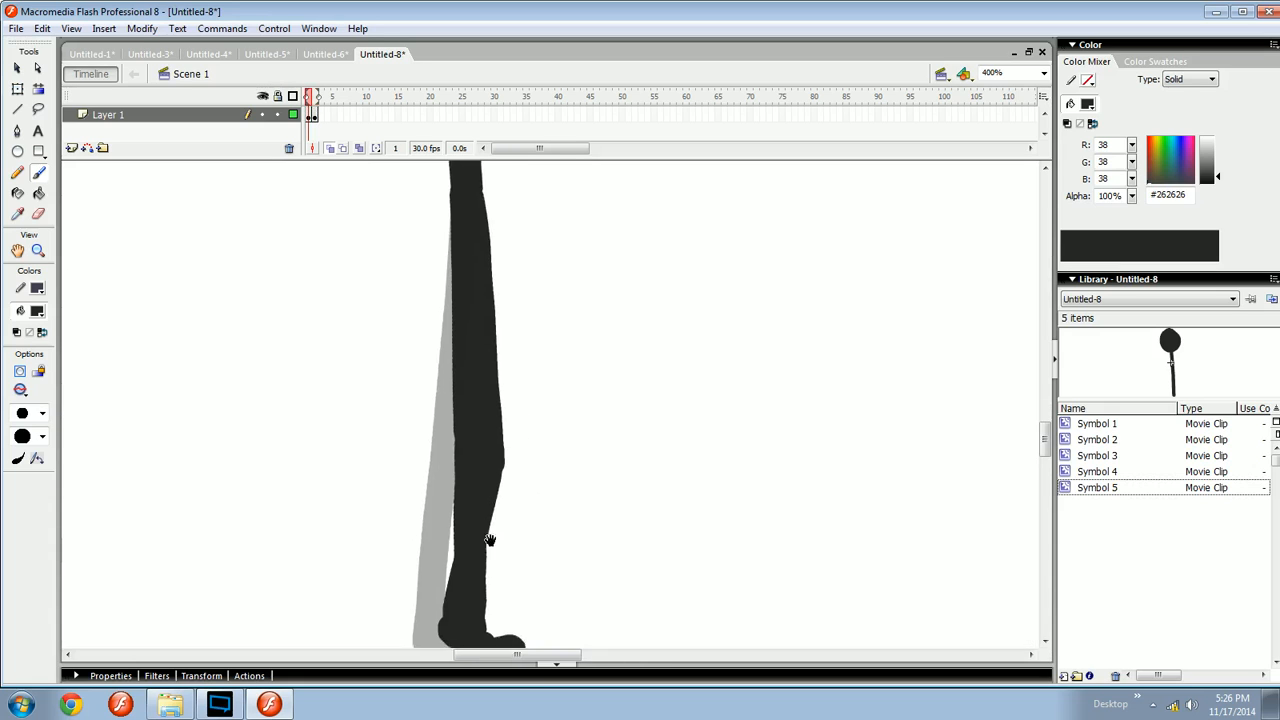
drag(491, 537, 682, 285)
key(ctrl+equal)
key(ctrl+equal)
mouse_move(700, 383)
mouse_down()
mouse_move(450, 511)
mouse_move(599, 443)
mouse_up()
key(ctrl+minus)
key(ctrl+minus)
key(ctrl+minus)
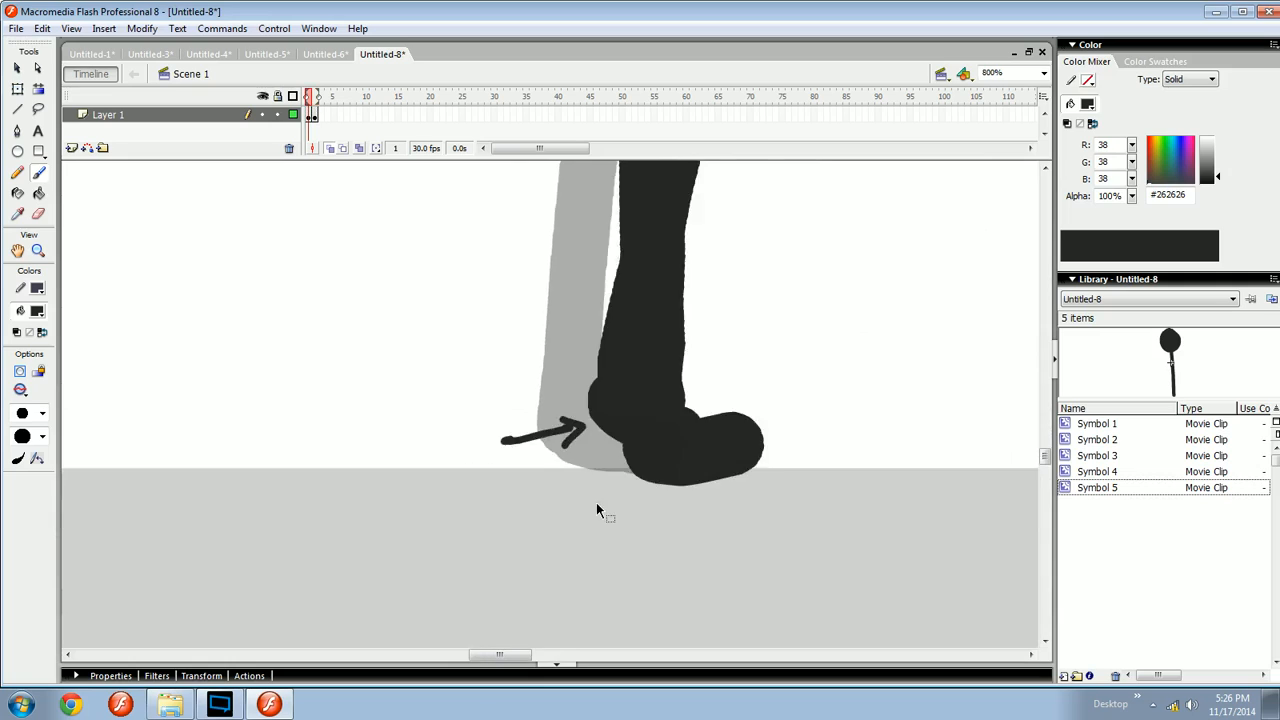
mouse_move(518, 533)
mouse_down()
mouse_move(522, 467)
mouse_move(528, 500)
mouse_up()
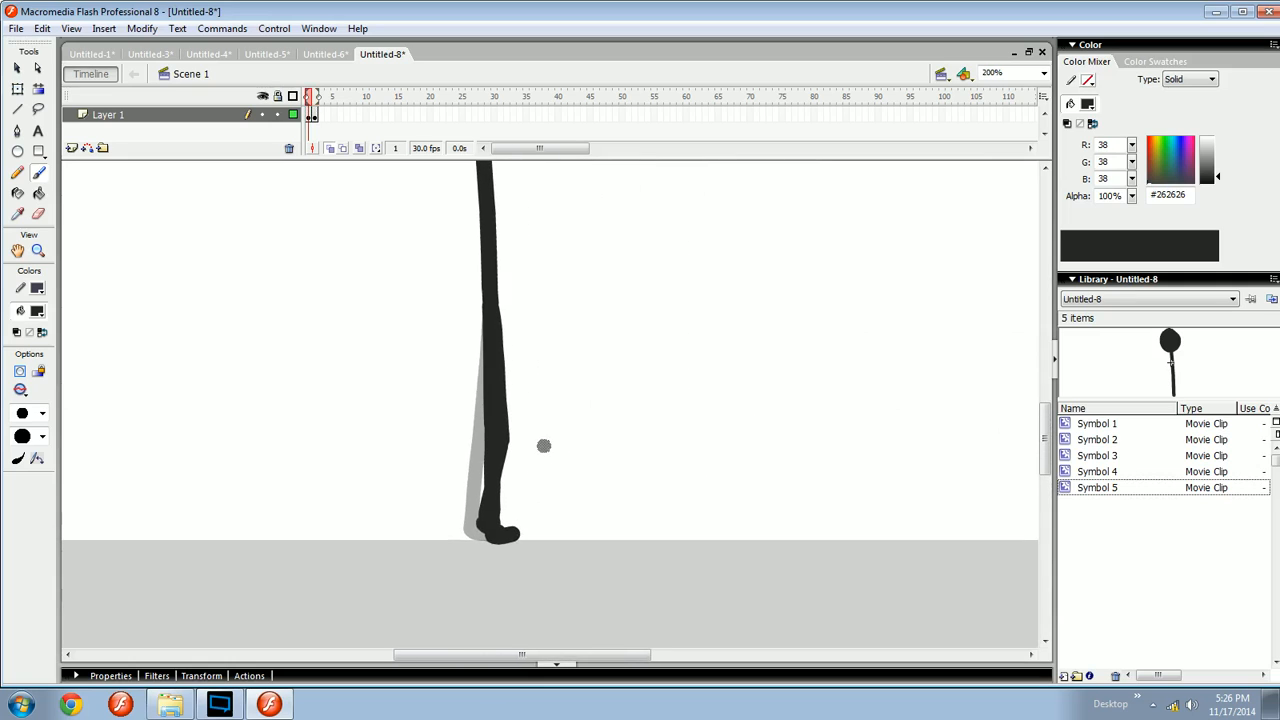
- Brush the back leg's shin down from the knee in frame 2, redrawing it until it reaches the ground
key(period)
drag(498, 318, 508, 470)
key(ctrl+z)
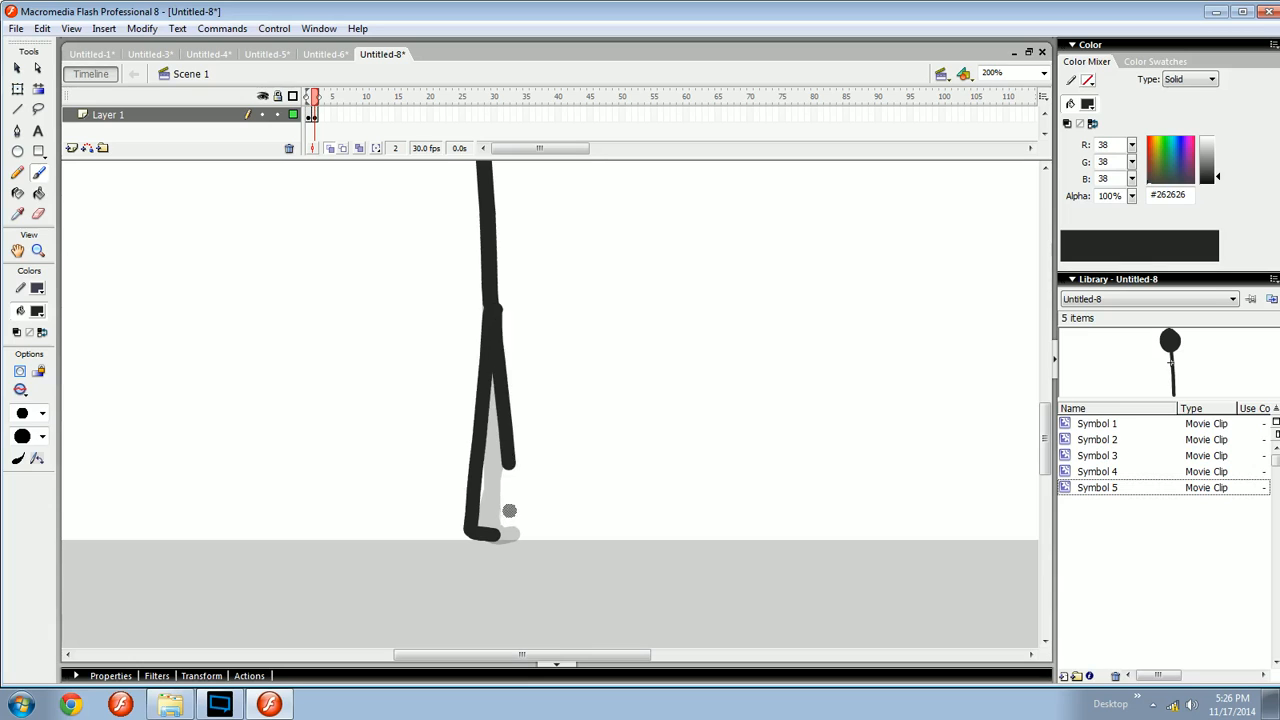
key(ctrl+z)
drag(495, 296, 514, 472)
key(ctrl+z)
drag(497, 300, 512, 460)
key(ctrl+z)
key(e)
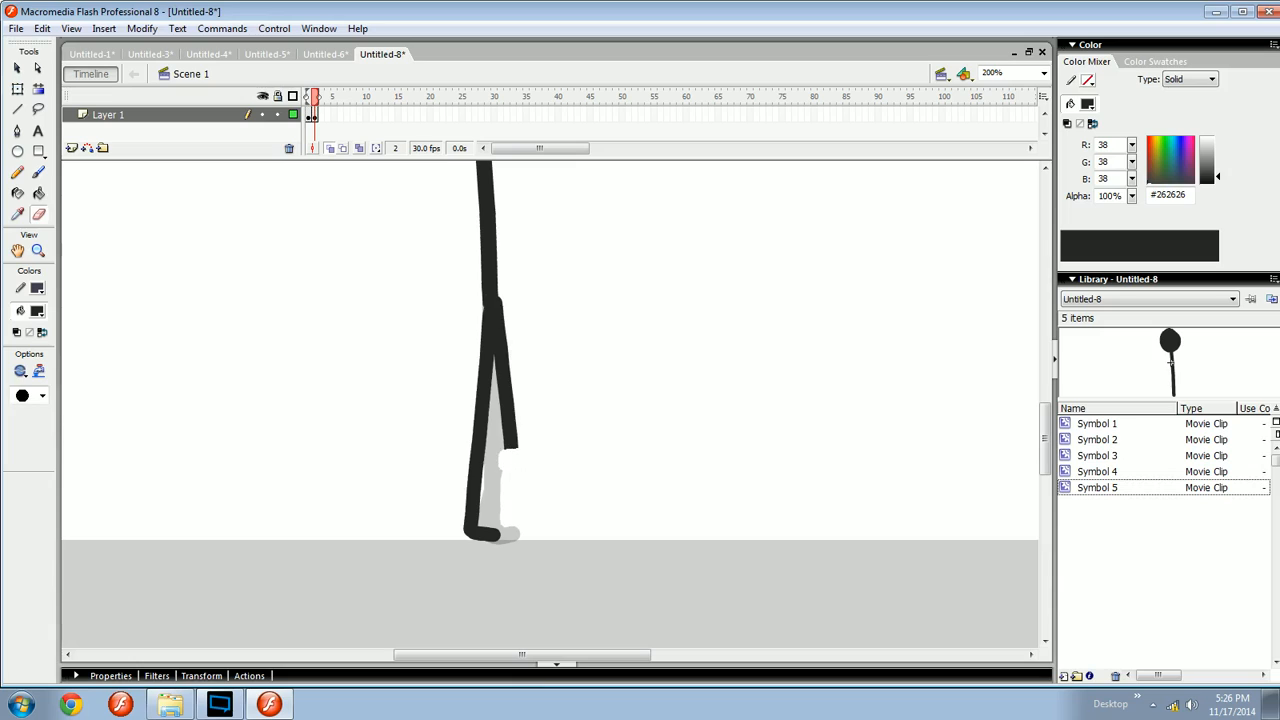
key(b)
mouse_move(516, 412)
mouse_down()
mouse_move(506, 531)
mouse_move(515, 441)
mouse_move(504, 513)
mouse_up()
key(ctrl+z)
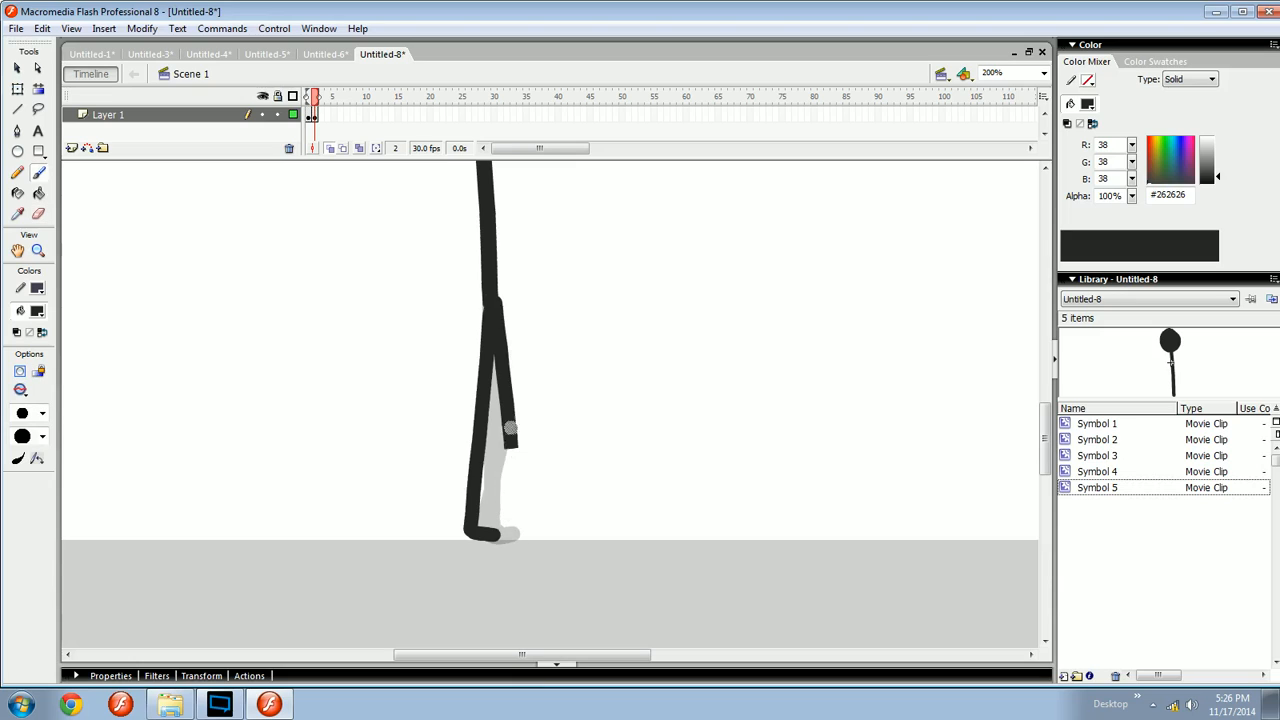
mouse_move(510, 428)
mouse_down()
mouse_move(502, 518)
mouse_move(540, 534)
mouse_move(549, 442)
mouse_move(517, 442)
mouse_move(558, 476)
mouse_up()
key(ctrl+z)
key(ctrl+z)
key(space)
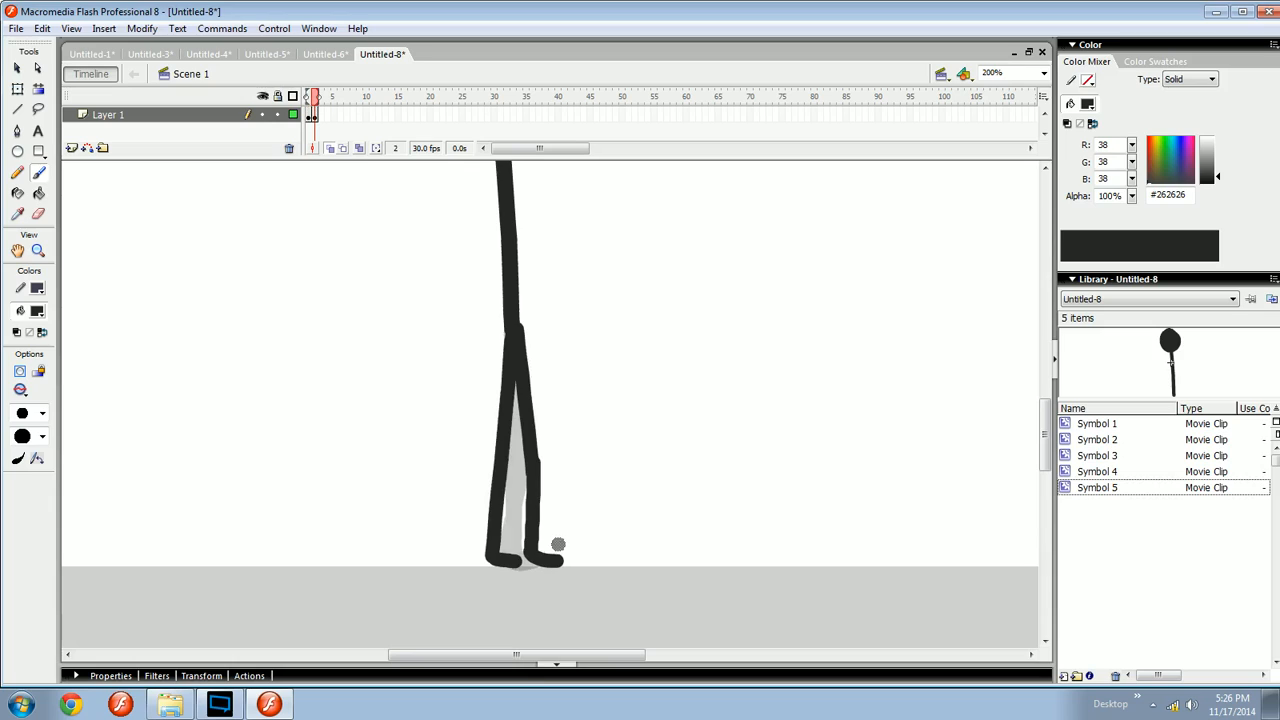
- Zoom in and brush the back foot at the base of the back shin, undoing extra strokes
key(ctrl+z)
mouse_move(529, 552)
mouse_down()
mouse_move(615, 545)
mouse_move(531, 506)
mouse_move(574, 486)
mouse_move(537, 500)
mouse_move(510, 420)
mouse_move(617, 401)
mouse_up()
key(ctrl+z)
key(ctrl+z)
key(ctrl+=)
key(ctrl+=)
drag(454, 438, 519, 513)
drag(518, 446, 613, 438)
drag(418, 465, 456, 514)
key(ctrl+z)
key(ctrl+z)
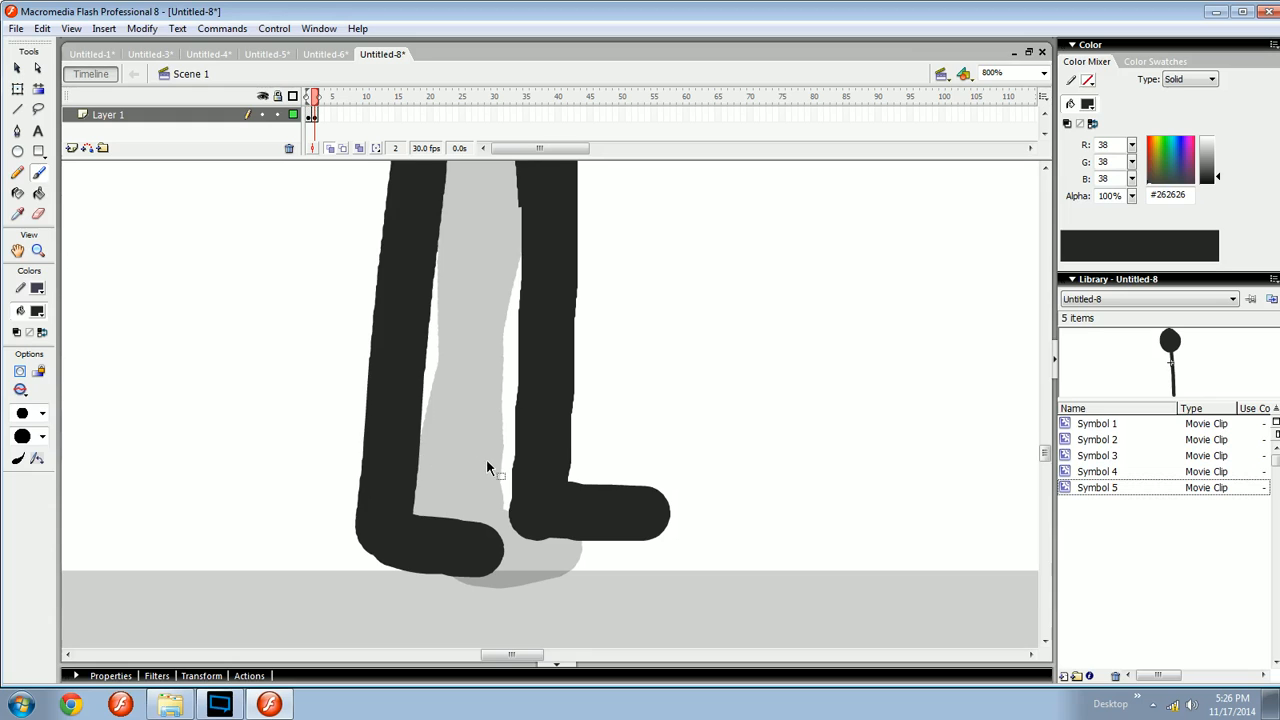
- Try brushing angled strokes in front of the feet, then undo them
key(ctrl+minus)
mouse_move(574, 467)
mouse_down()
mouse_move(548, 540)
mouse_move(506, 576)
mouse_move(466, 509)
mouse_move(594, 503)
mouse_move(400, 518)
mouse_up()
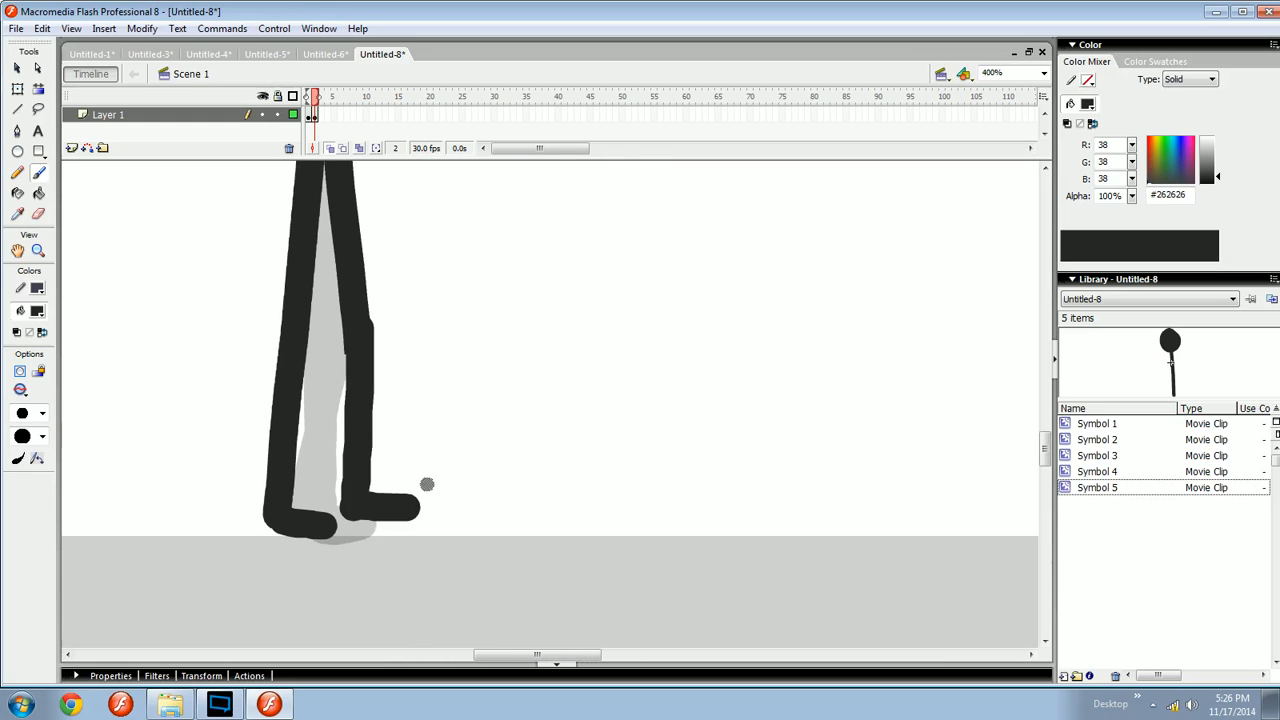
mouse_move(428, 436)
mouse_down()
mouse_move(457, 537)
mouse_move(538, 506)
mouse_move(466, 528)
mouse_move(520, 518)
mouse_up()
key(ctrl+z)
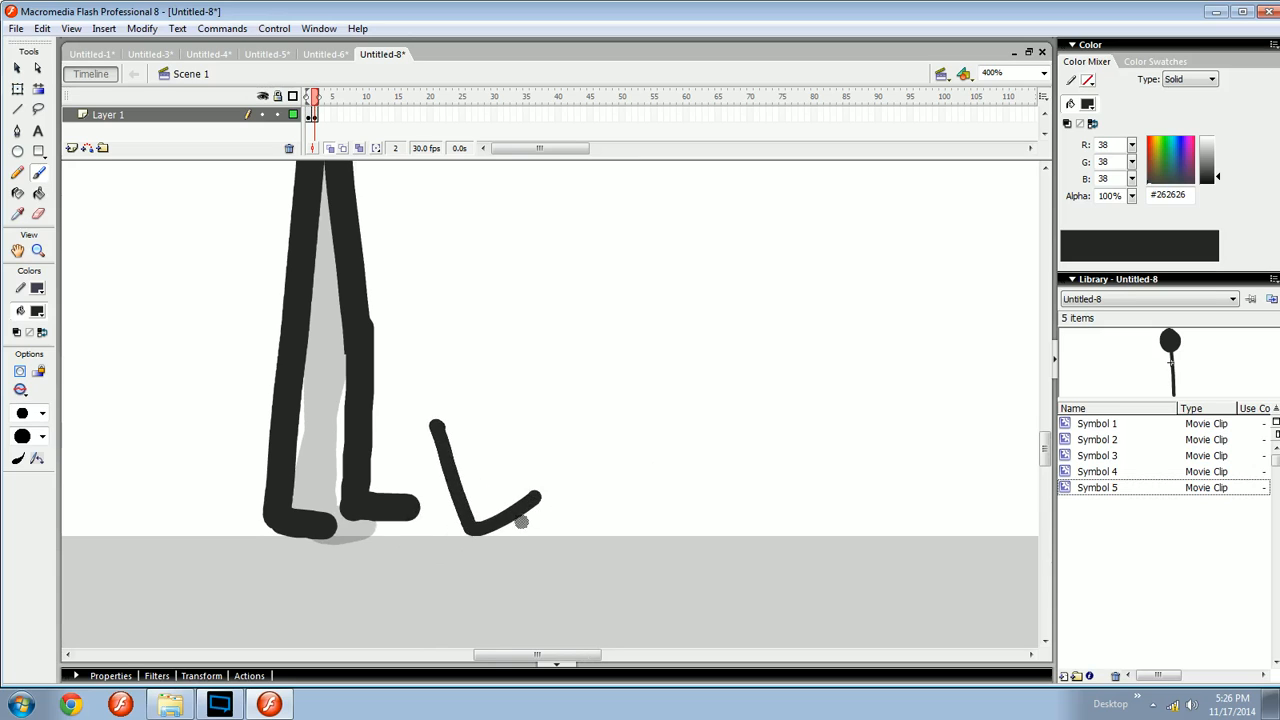
key(ctrl+z)
mouse_move(463, 414)
mouse_down()
mouse_move(492, 515)
mouse_move(545, 480)
mouse_move(492, 515)
mouse_up()
key(ctrl+z)
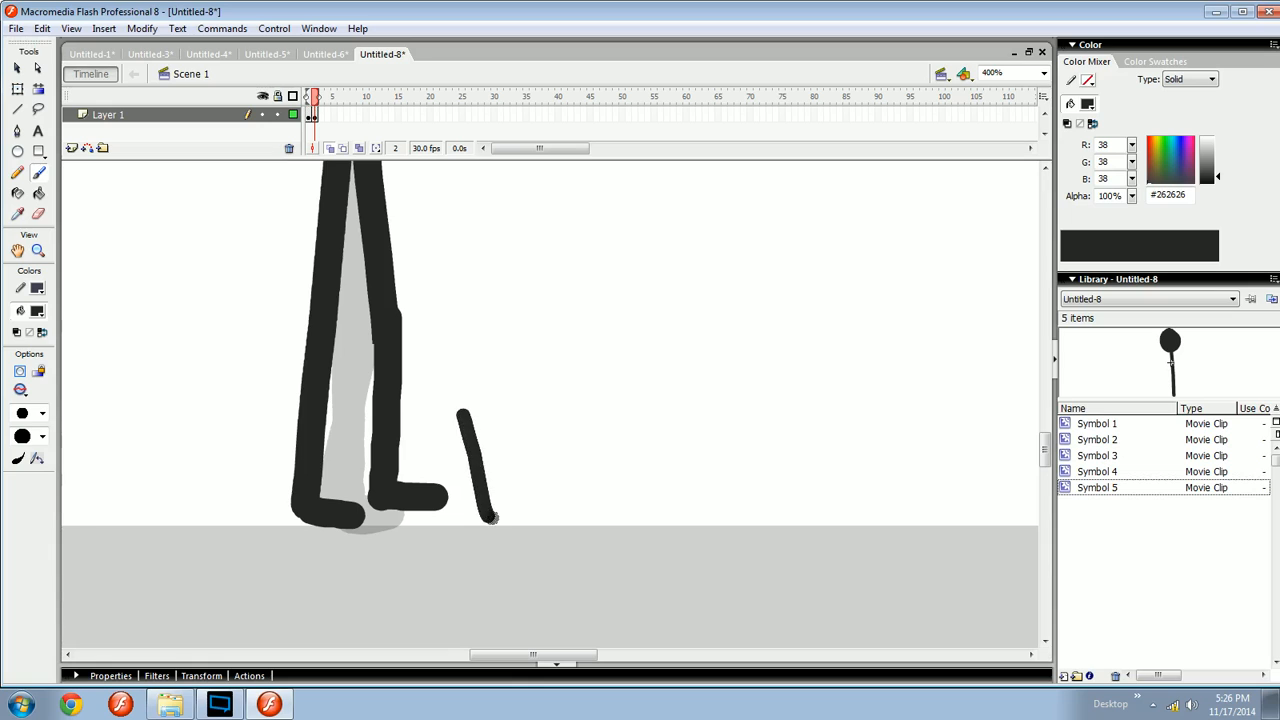
key(ctrl+z)
- Brush several diagonal lines radiating beside the feet at higher zoom, then undo them all
mouse_move(463, 428)
mouse_down()
mouse_move(490, 511)
mouse_move(546, 497)
mouse_move(511, 497)
mouse_move(574, 403)
mouse_up()
key(ctrl+equal)
mouse_move(511, 499)
mouse_down()
mouse_move(587, 536)
mouse_move(589, 506)
mouse_move(509, 463)
mouse_move(538, 531)
mouse_move(567, 516)
mouse_move(541, 497)
mouse_move(525, 519)
mouse_up()
key(ctrl+minus)
key(ctrl+equal)
key(ctrl+z)
key(ctrl+z)
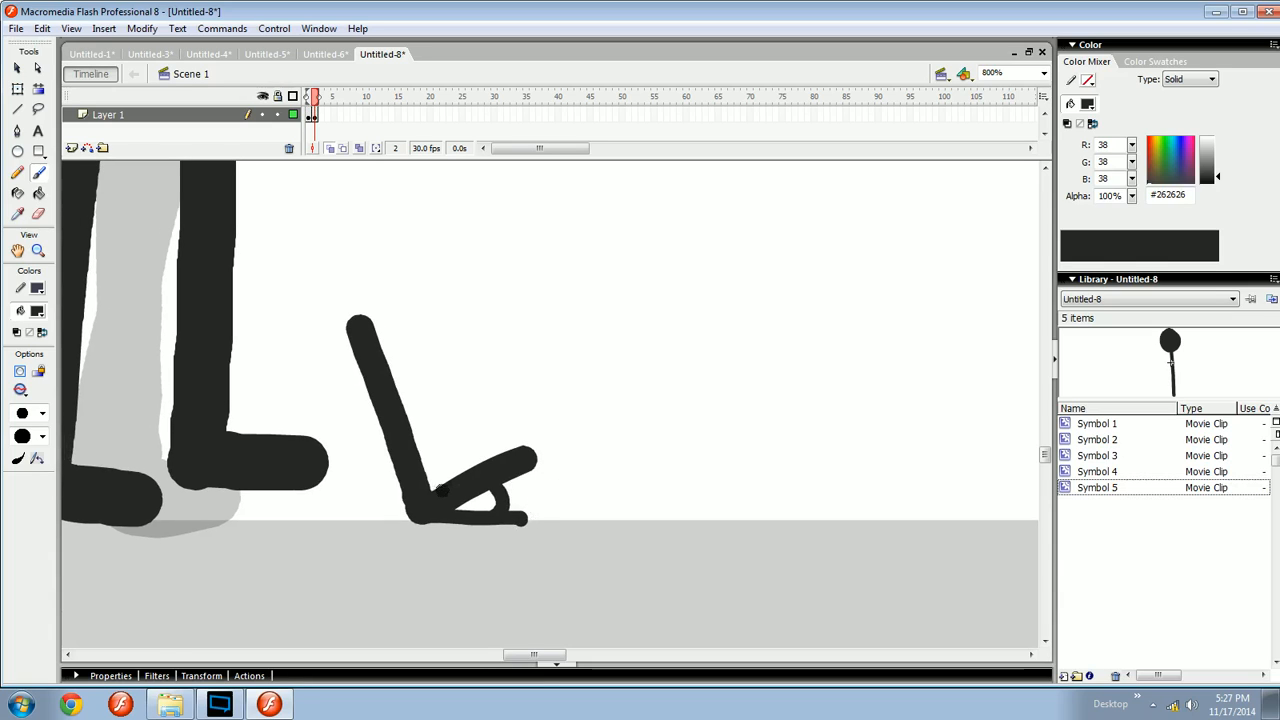
drag(441, 489, 535, 392)
drag(430, 513, 429, 298)
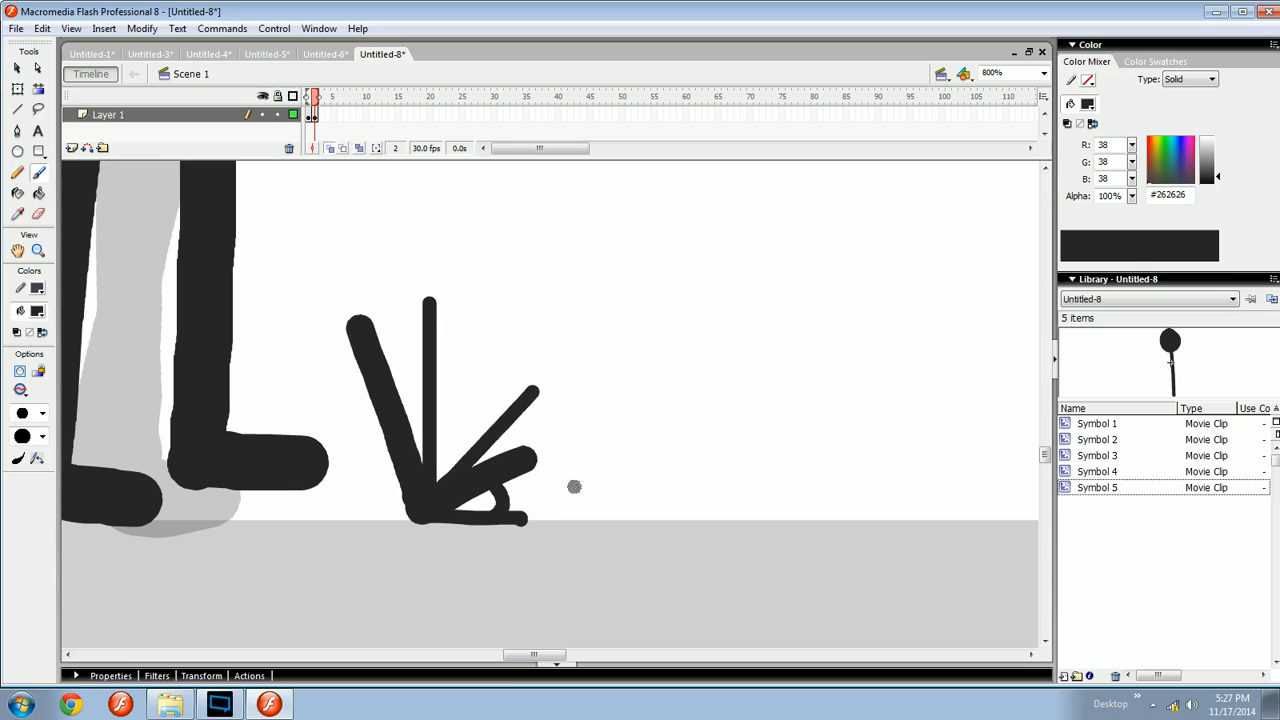
key(ctrl+z)
key(ctrl+z)
key(ctrl+z)
- Brush a long horizontal line along the ground ahead of the feet, discarding two trial strokes
key(ctrl+z)
key(ctrl+minus)
key(ctrl+z)
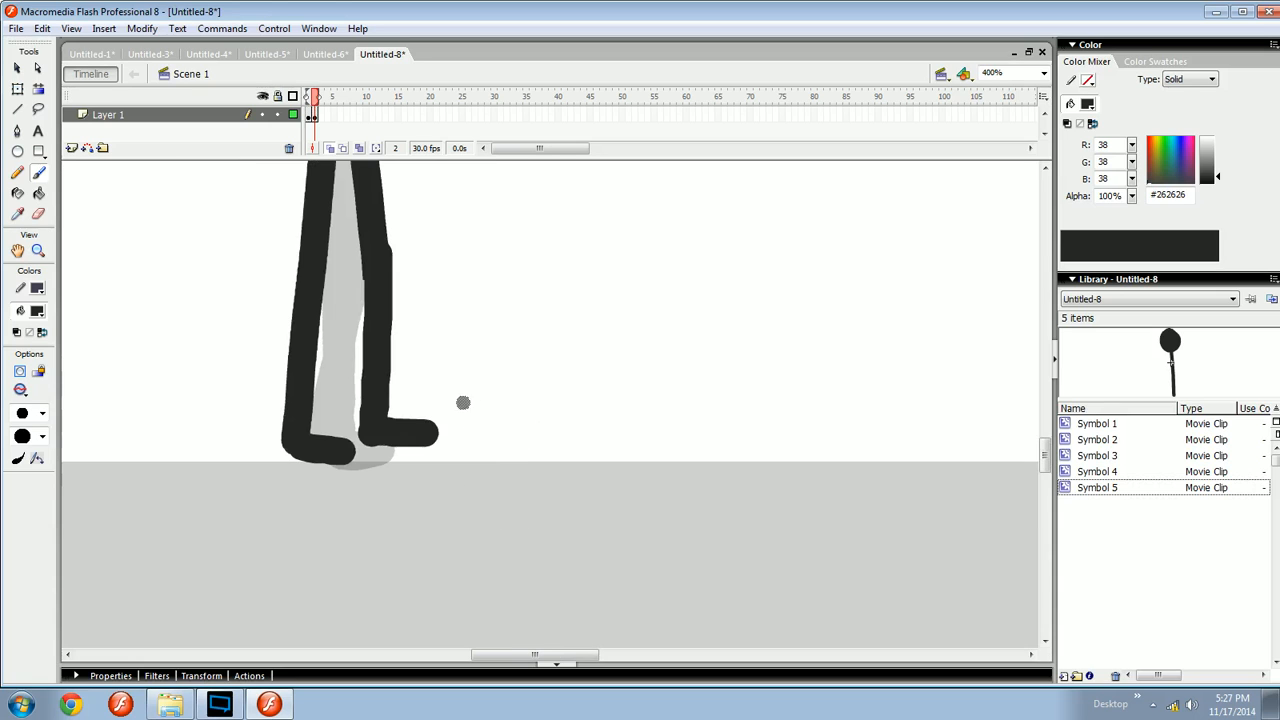
mouse_move(463, 383)
mouse_down()
mouse_move(489, 460)
mouse_move(501, 417)
mouse_move(502, 458)
mouse_move(507, 421)
mouse_move(569, 485)
mouse_up()
key(ctrl+z)
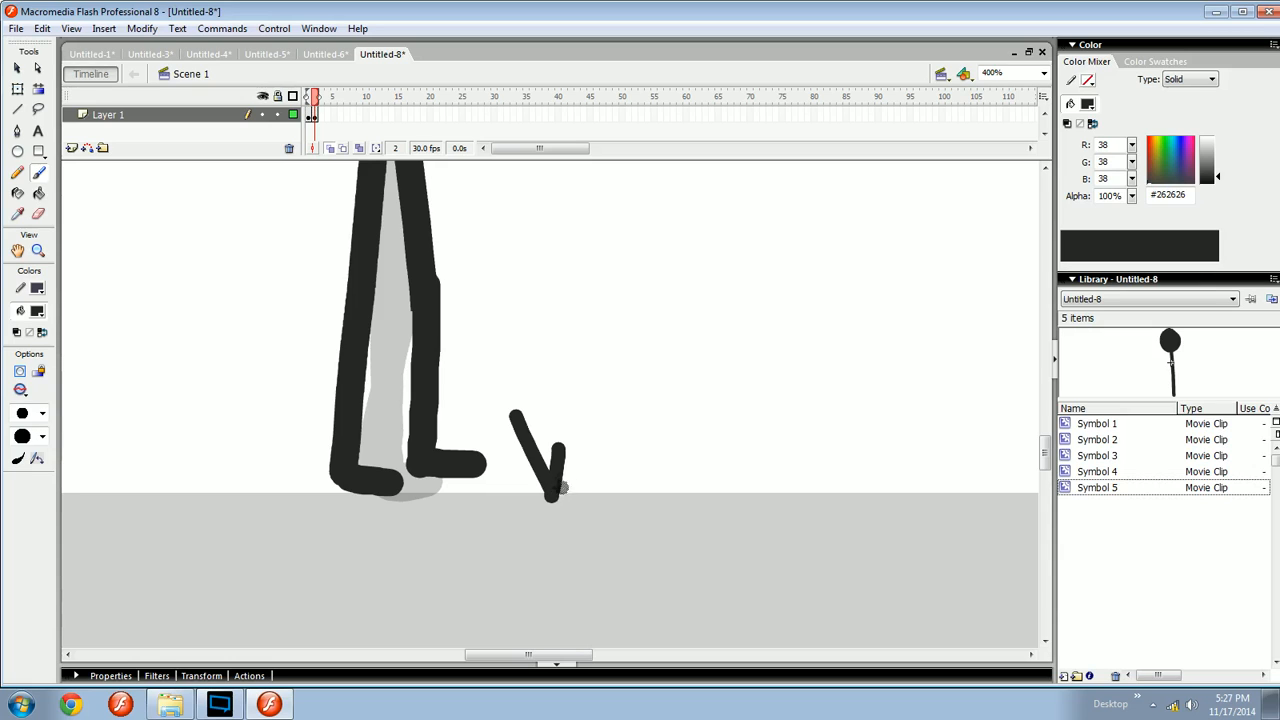
mouse_move(553, 256)
mouse_down()
mouse_move(753, 256)
mouse_move(751, 516)
mouse_up()
key(ctrl+z)
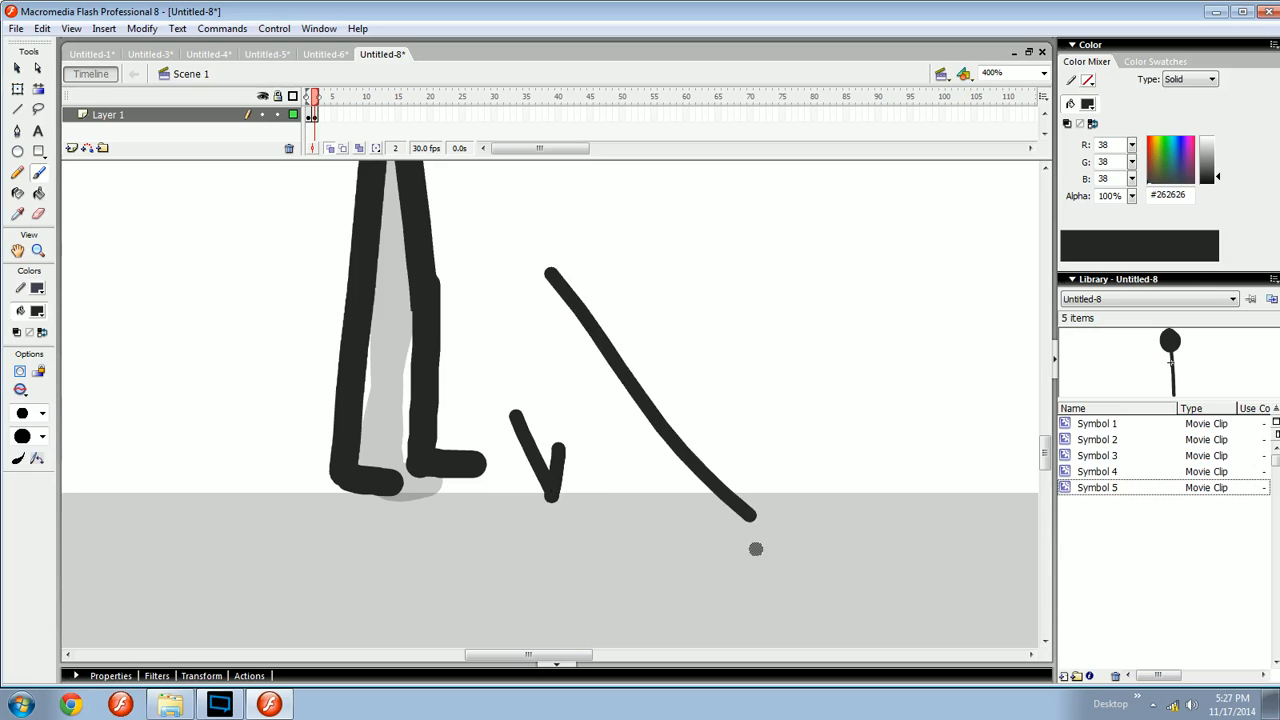
key(ctrl+z)
key(ctrl+z)
mouse_move(543, 457)
mouse_down()
mouse_move(559, 483)
mouse_move(795, 520)
mouse_up()
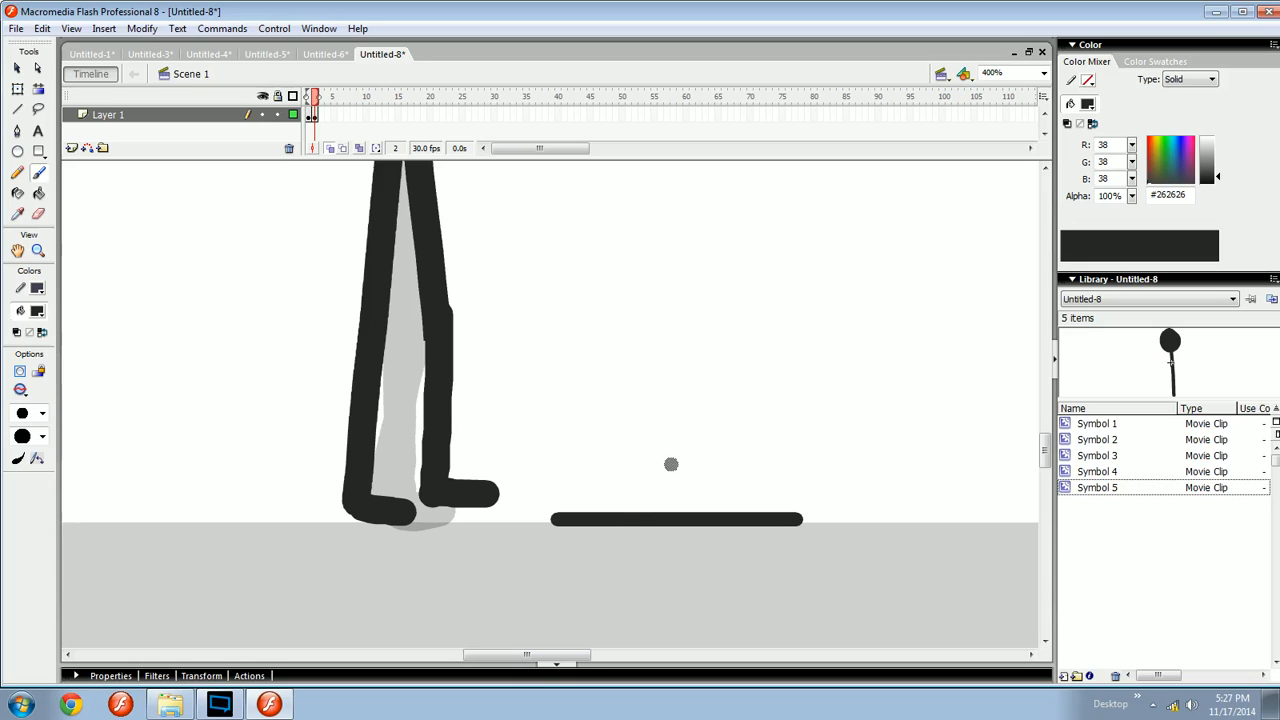
- Undo the horizontal ground line brushed ahead of the feet
drag(627, 510, 675, 458)
key(ctrl+z)
key(space)
mouse_move(540, 507)
mouse_down()
mouse_move(628, 517)
mouse_move(600, 518)
mouse_up()
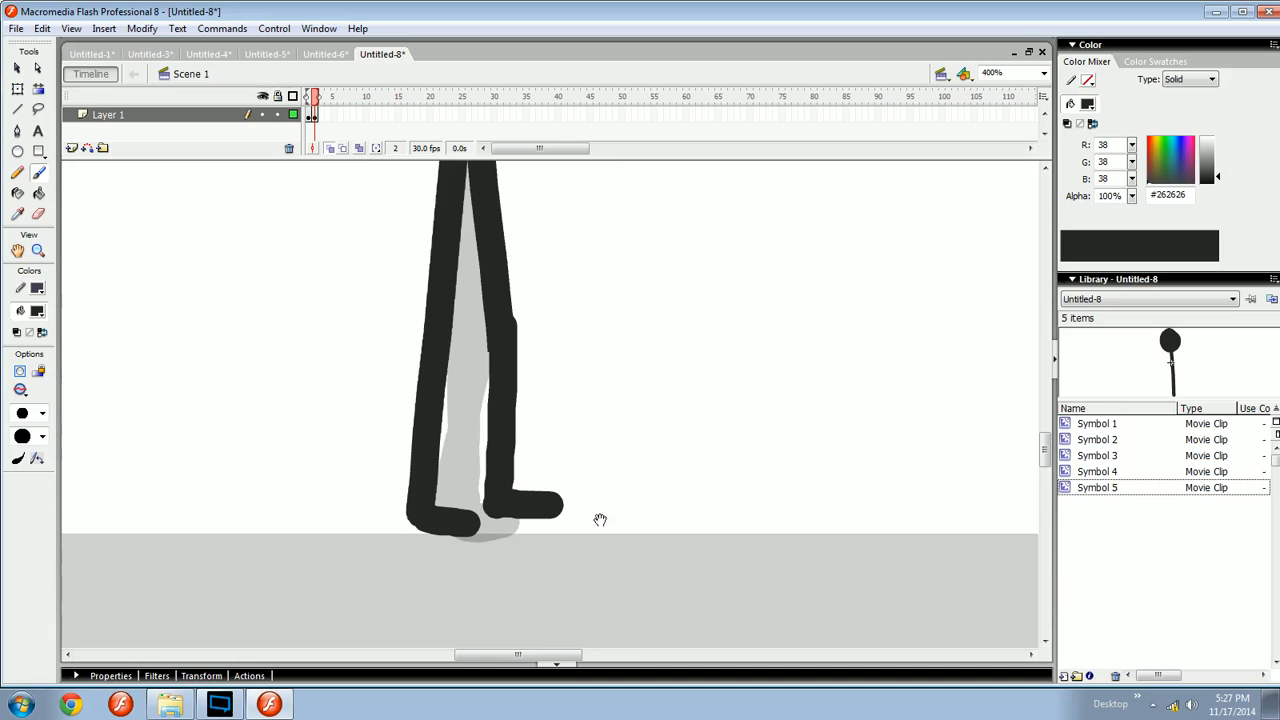
- Step between the first frames and adjust the view to compare the leg poses
key(comma)
key(period)
key(ctrl+minus)
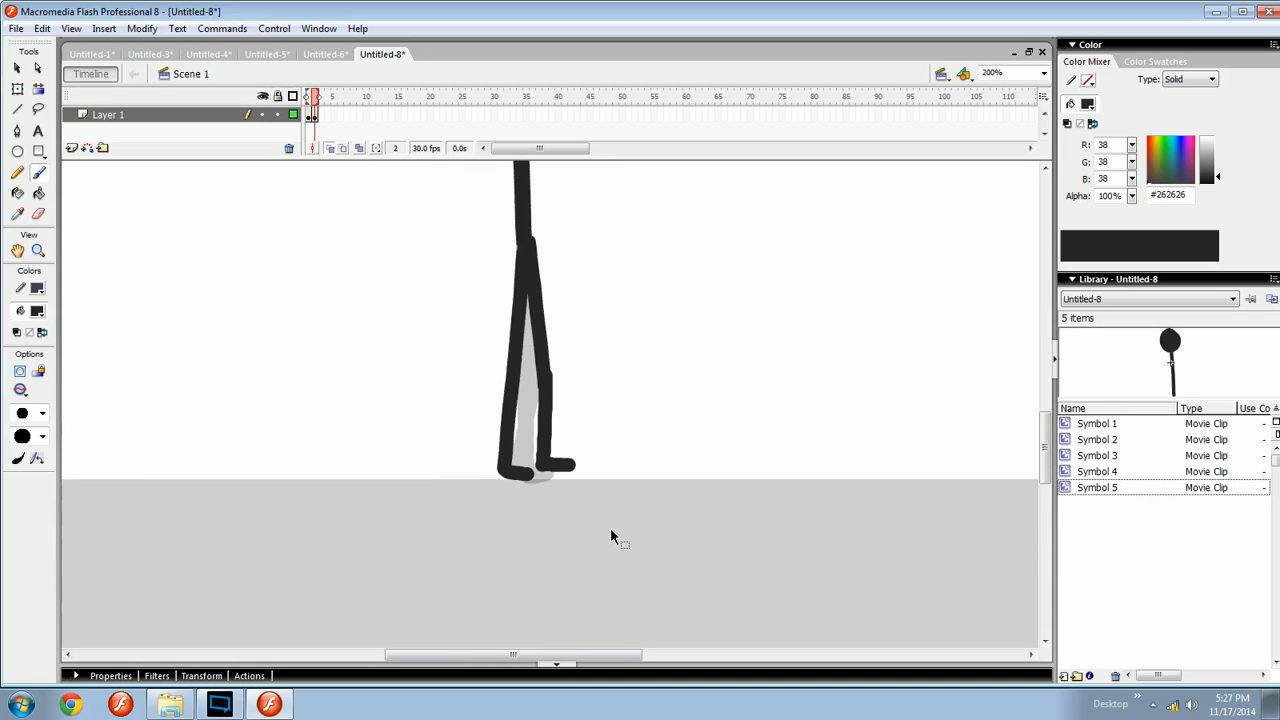
key(space)
drag(624, 432, 601, 494)
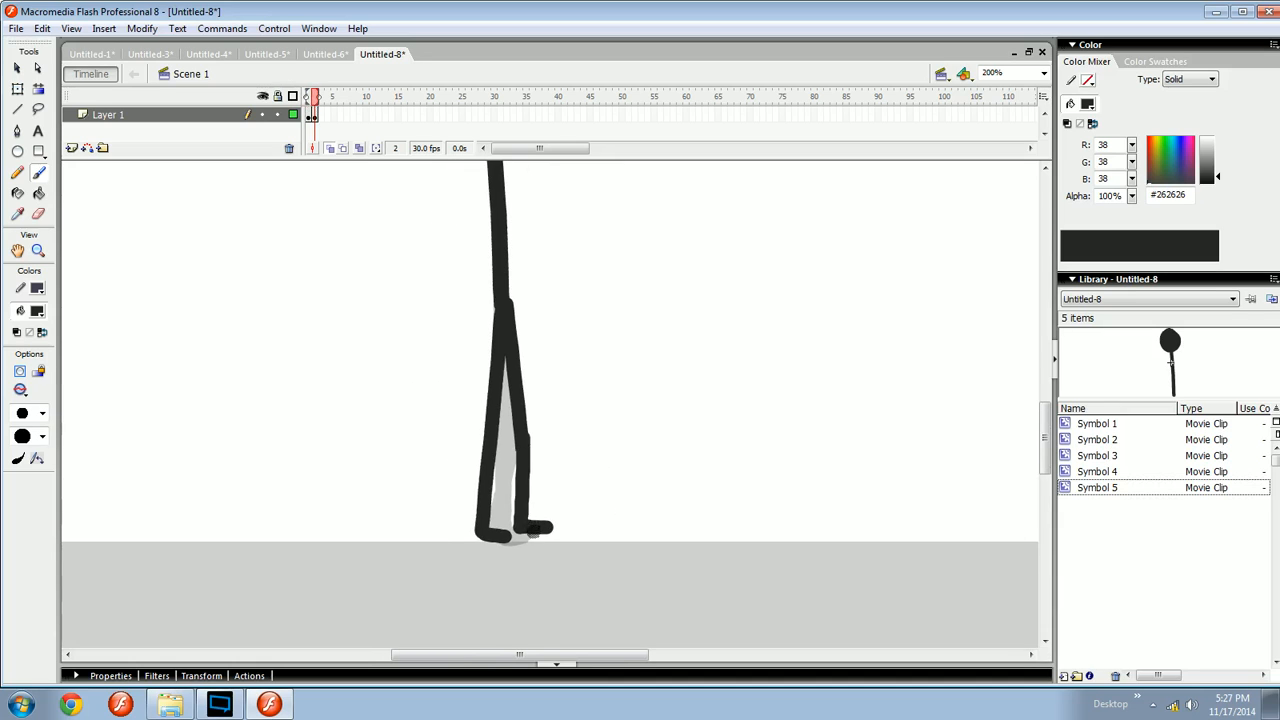
key(comma)
mouse_move(442, 503)
mouse_down()
mouse_move(456, 541)
mouse_move(775, 364)
mouse_up()
key(ctrl+z)
key(ctrl+equal)
key(space)
key(ctrl+equal)
key(space)
drag(669, 499, 449, 479)
key(space)
key(ctrl+minus)
key(space)
drag(637, 454, 526, 507)
- Go to frame 3 and brush the front shin slanting forward down from the knee
key(period)
key(period)
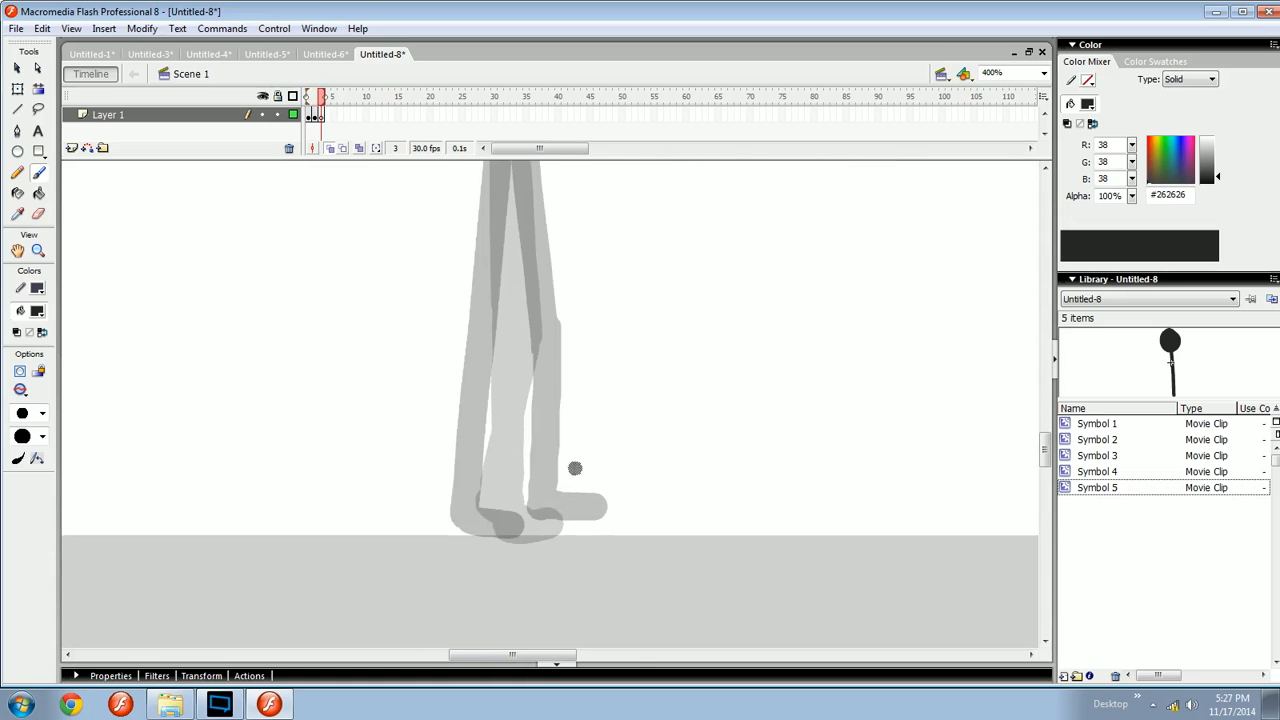
key(ctrl+minus)
drag(514, 315, 540, 463)
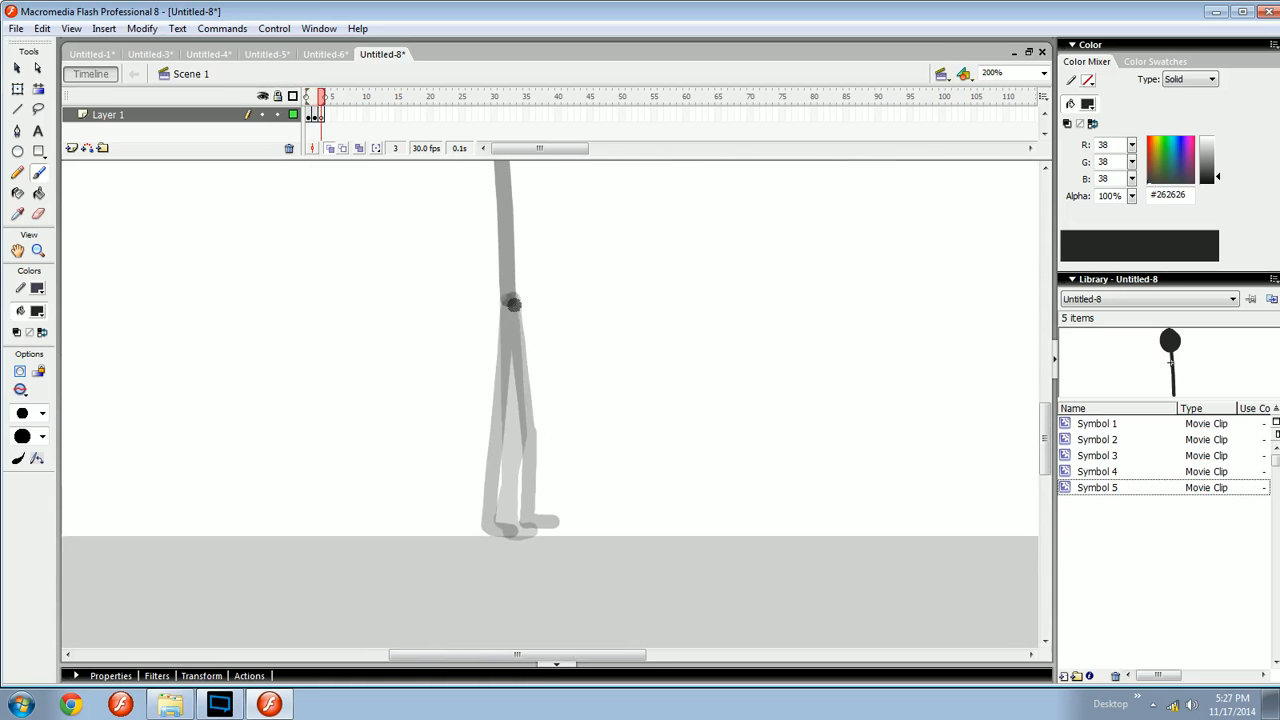
drag(511, 300, 531, 452)
drag(524, 357, 533, 430)
key(ctrl+z)
drag(513, 301, 536, 451)
- Paste the body symbol in place on frame 3
key(space)
drag(528, 405, 546, 477)
key(ctrl+shift+v)
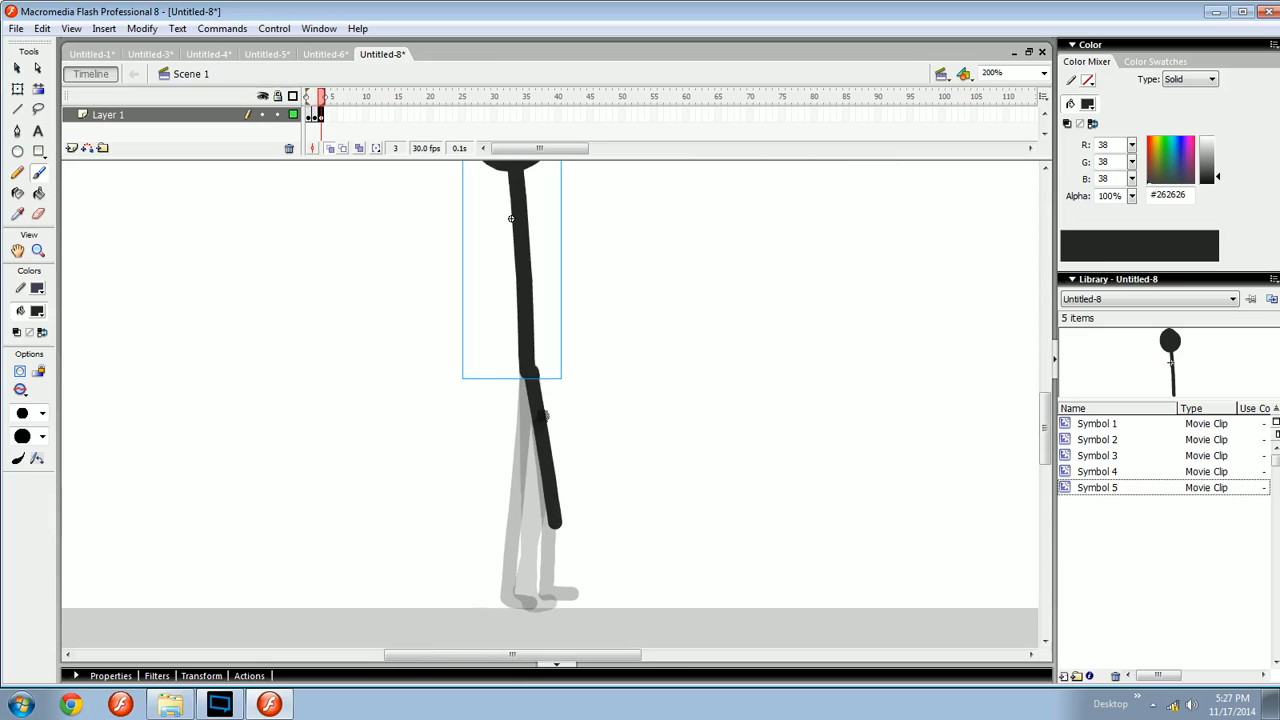
- Select the brushed shin and nudge it two pixels left, checking it against neighbouring frames
ctrl+click(544, 442)
key(Left)
key(Left)
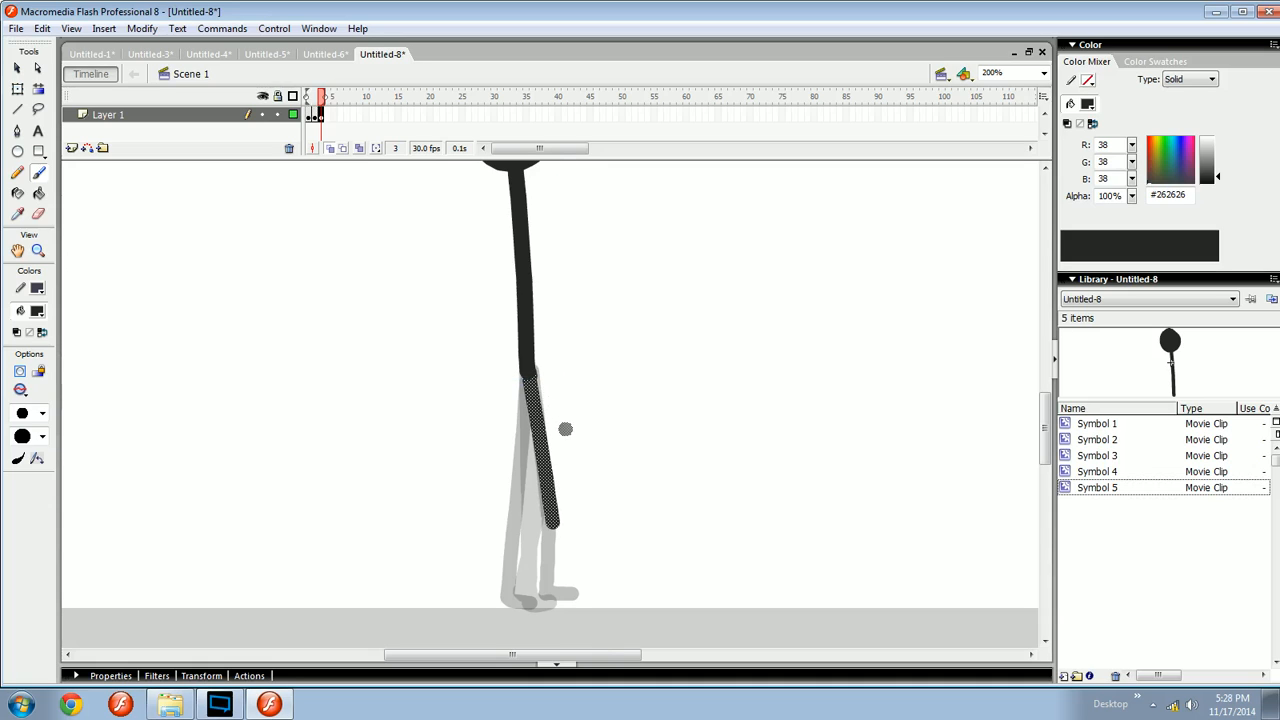
key(comma)
key(period)
key(space)
drag(565, 487, 572, 521)
key(q)
click(548, 498)
key(space)
mouse_move(577, 541)
mouse_down()
mouse_move(577, 509)
mouse_move(571, 572)
mouse_up()
key(b)
key(ctrl+z)
- Brush the shin's extension down to the ground, redrawing the stroke several times until it fits
drag(554, 488, 566, 553)
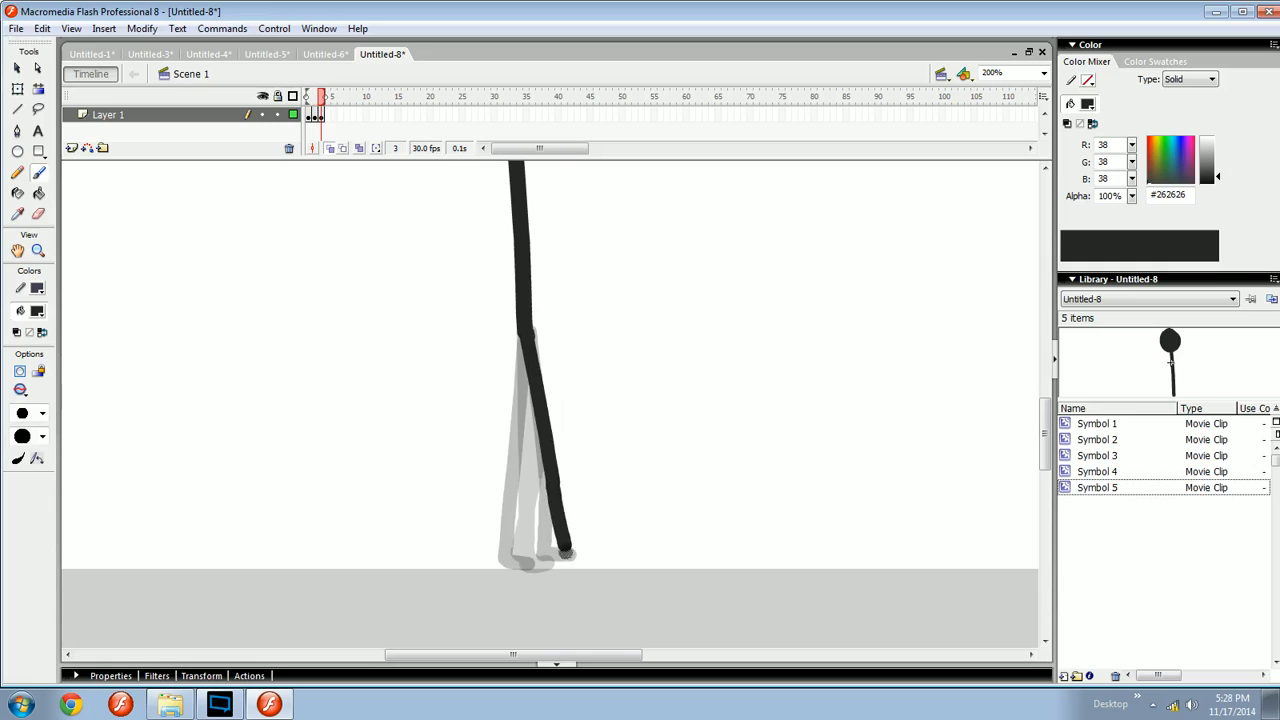
key(ctrl+z)
drag(554, 484, 563, 558)
key(ctrl+z)
key(ctrl+z)
drag(554, 484, 568, 557)
key(ctrl+z)
key(ctrl+z)
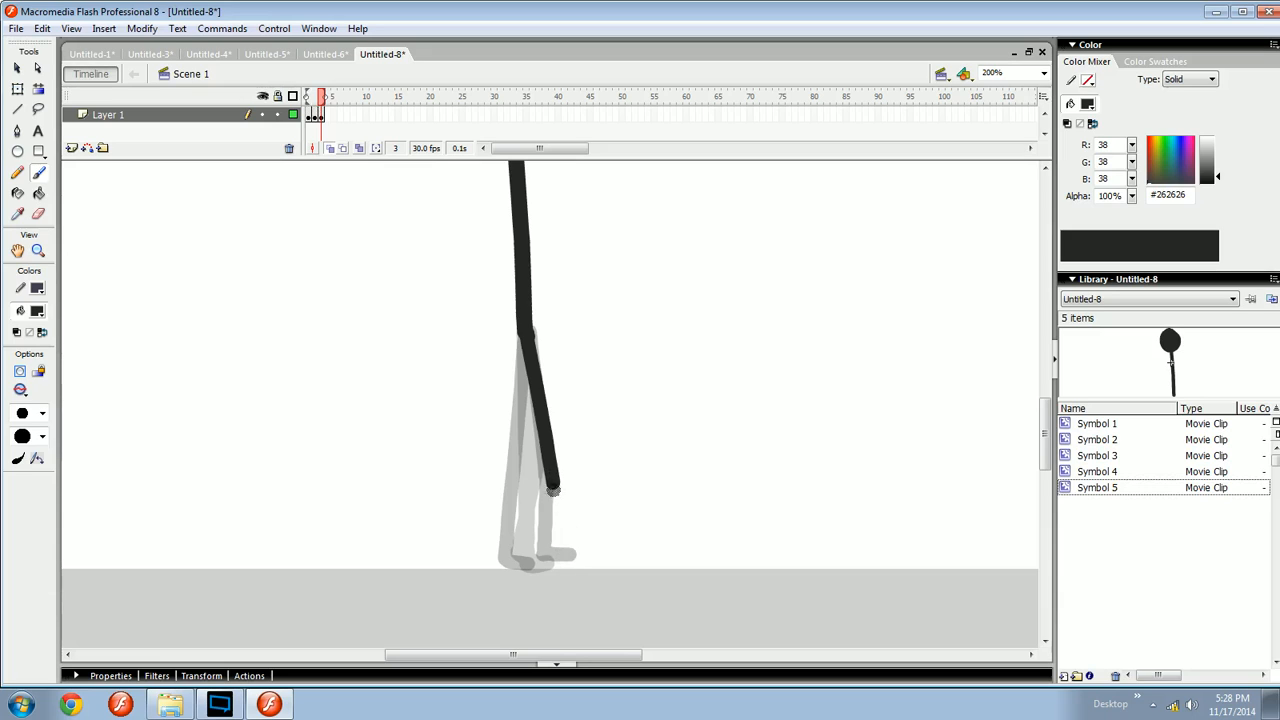
drag(554, 484, 567, 562)
key(ctrl+z)
key(ctrl+z)
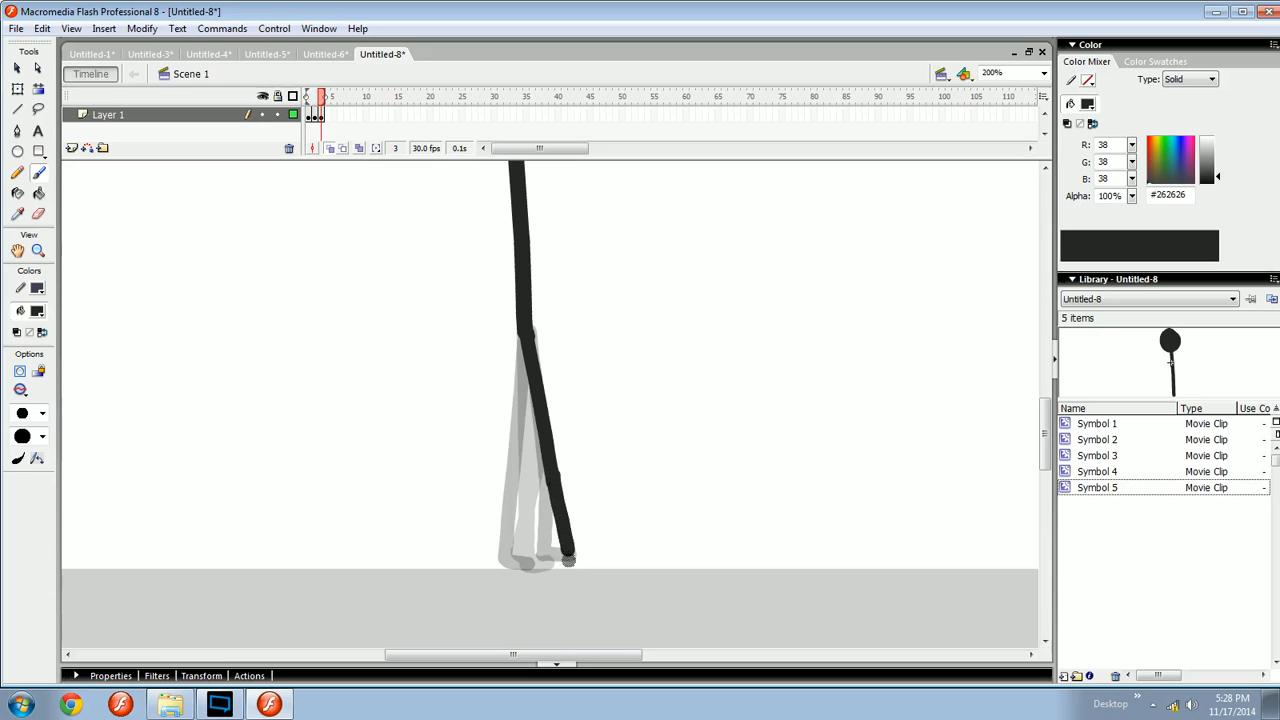
key(ctrl+z)
drag(555, 484, 568, 557)
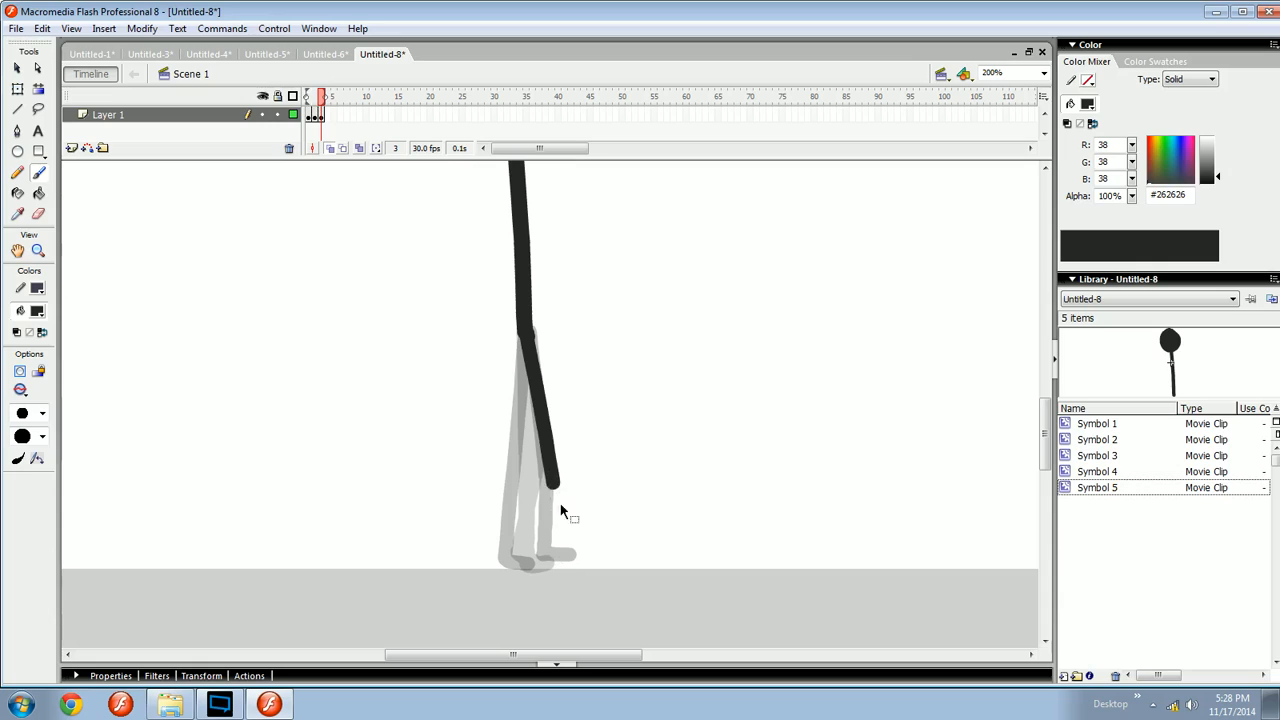
drag(553, 485, 567, 572)
key(ctrl+z)
drag(553, 487, 568, 566)
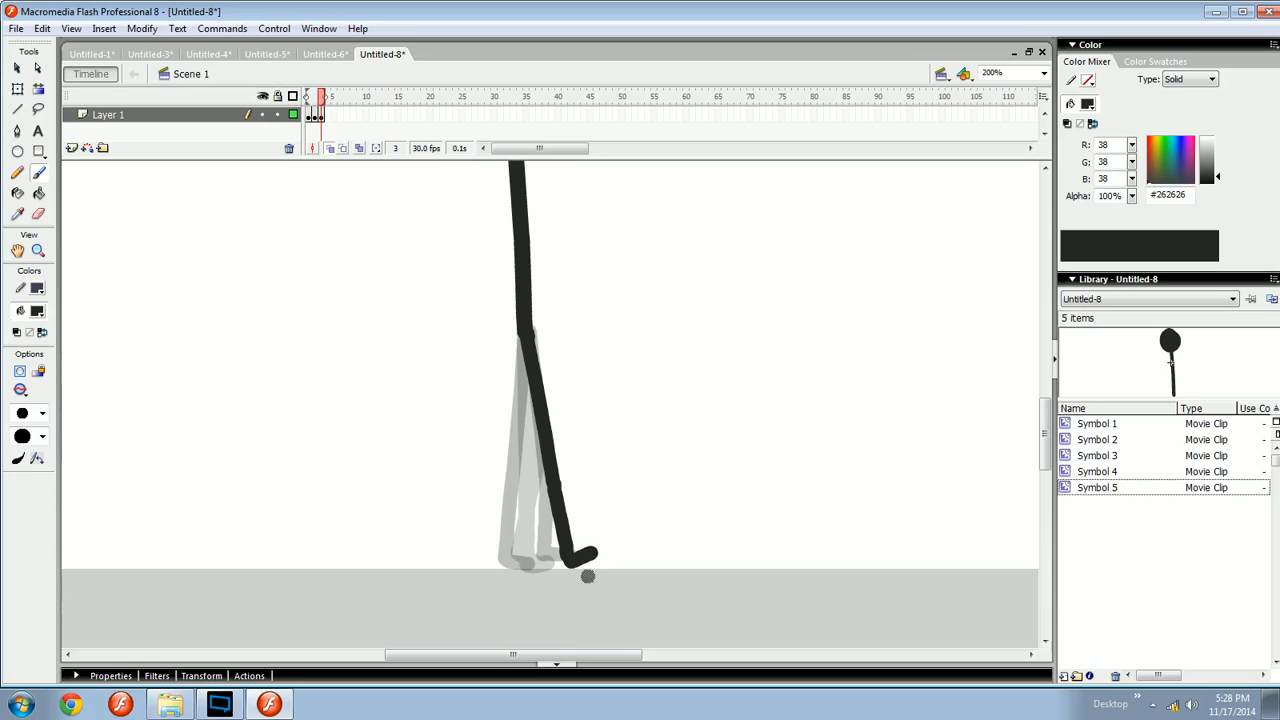
key(ctrl+z)
key(ctrl+z)
mouse_move(566, 561)
mouse_down()
mouse_move(598, 548)
mouse_move(581, 584)
mouse_move(603, 556)
mouse_move(581, 560)
mouse_move(595, 545)
mouse_move(600, 573)
mouse_move(674, 562)
mouse_move(592, 553)
mouse_move(612, 466)
mouse_move(603, 341)
mouse_move(705, 547)
mouse_up()
key(ctrl+z)
key(comma)
key(period)
key(e)
key(b)
key(comma)
key(period)
key(v)
click(659, 539)
key(q)
key(v)
click(686, 547)
key(b)
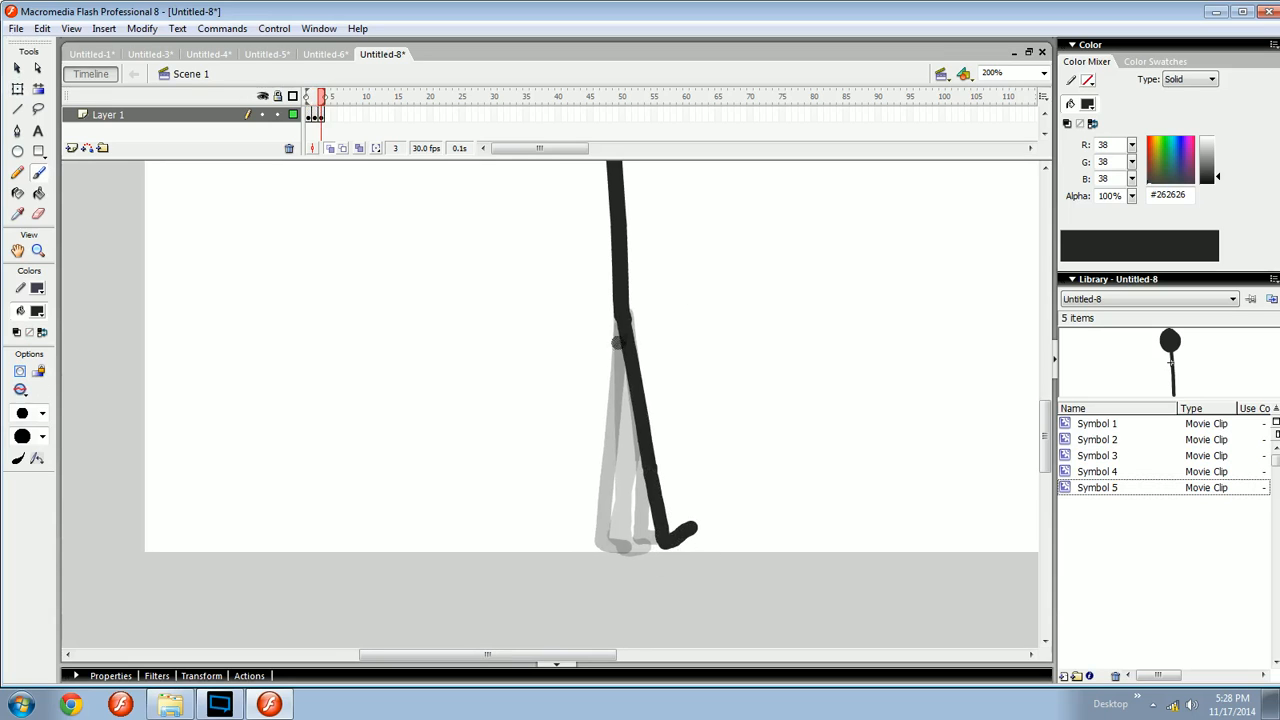
- On frame 3, brush the rear leg slanting back from the hip down to the ground, redrawing the shin several times
drag(623, 319, 604, 453)
key(ctrl+z)
key(ctrl+z)
drag(620, 324, 580, 546)
key(ctrl+z)
drag(591, 474, 581, 546)
key(ctrl+z)
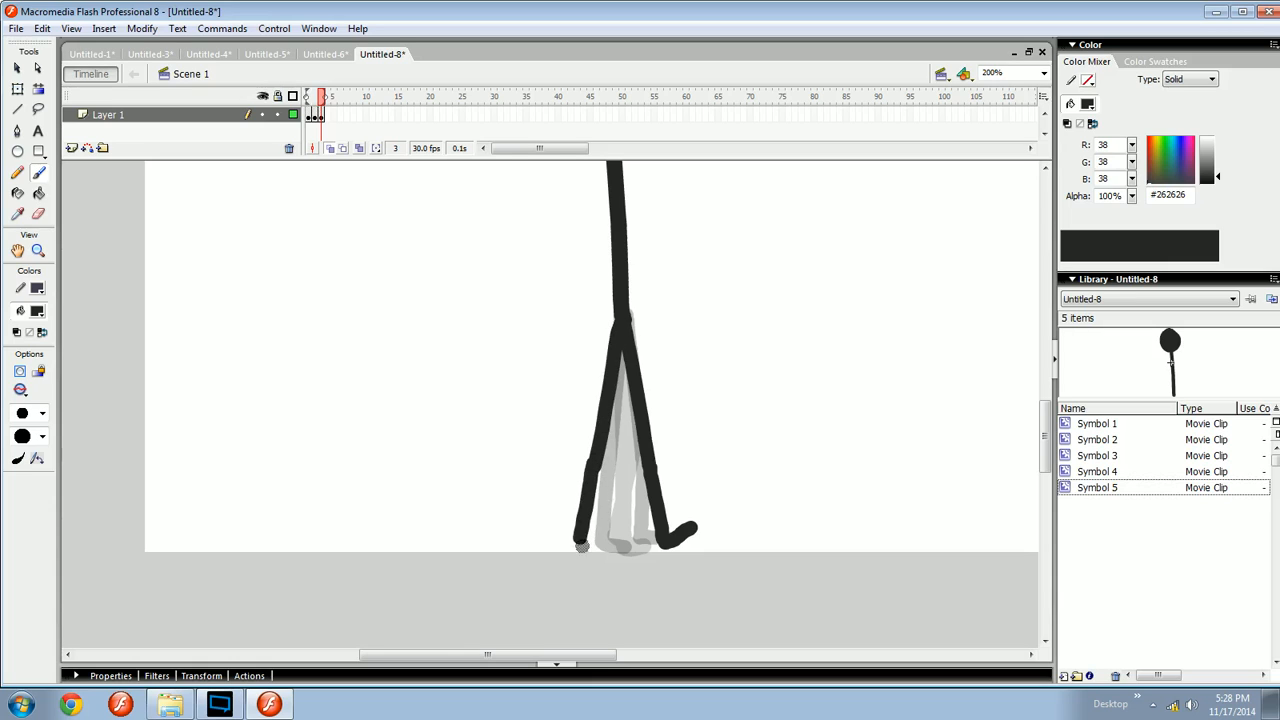
key(ctrl+z)
drag(598, 463, 572, 545)
key(ctrl+z)
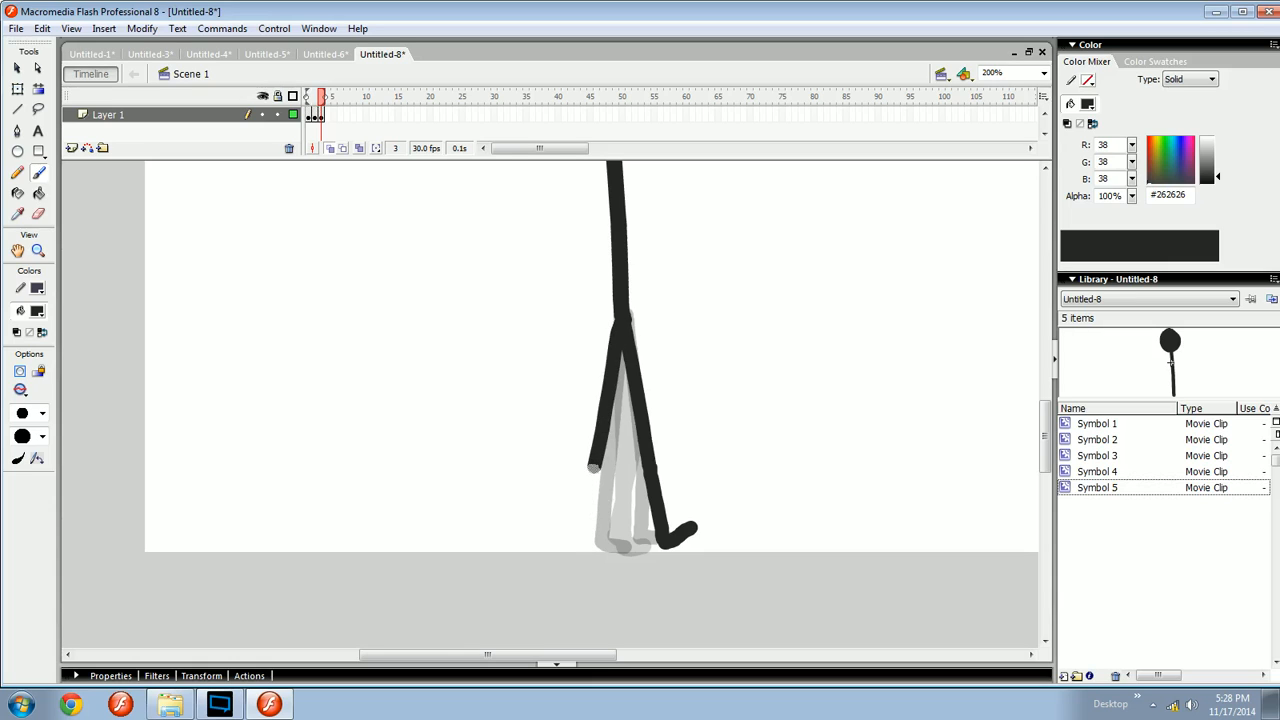
drag(598, 464, 573, 531)
key(ctrl+z)
mouse_move(598, 463)
mouse_down()
mouse_move(580, 540)
mouse_move(604, 545)
mouse_up()
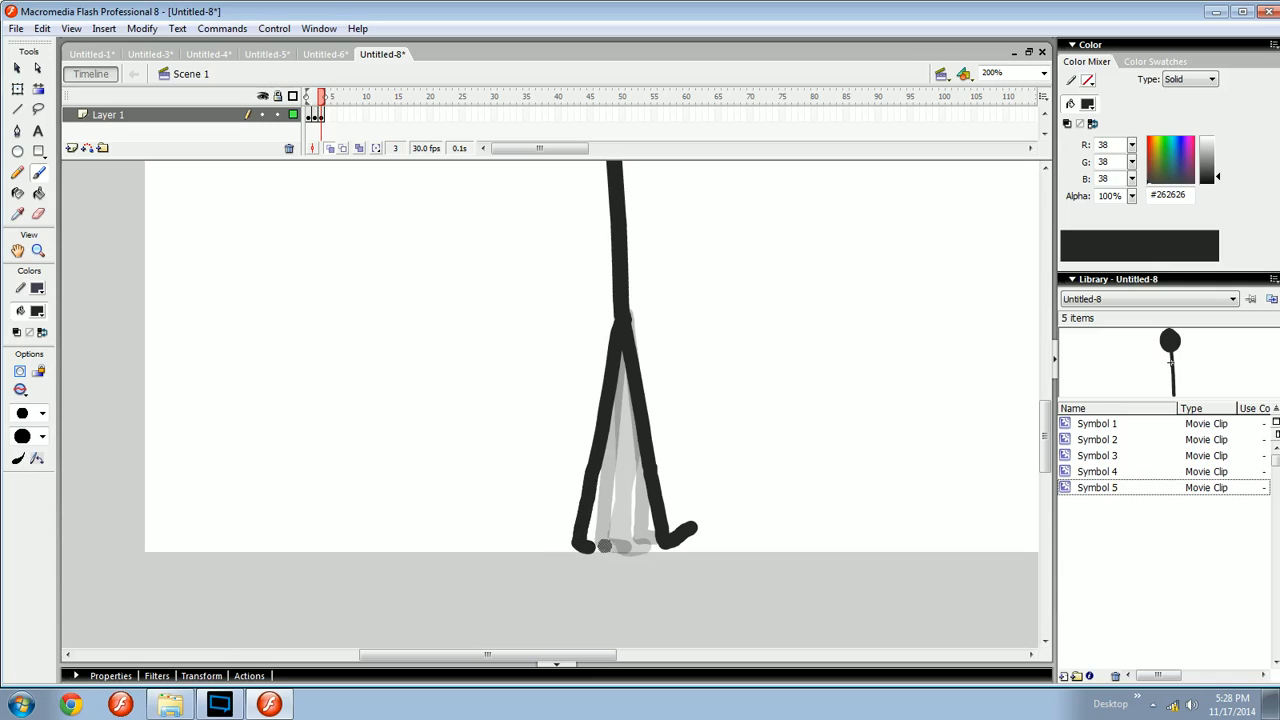
key(ctrl+z)
- Step back and forth through frames 1 to 3 to check the leg motion
key(comma)
key(comma)
key(period)
key(period)
key(comma)
key(comma)
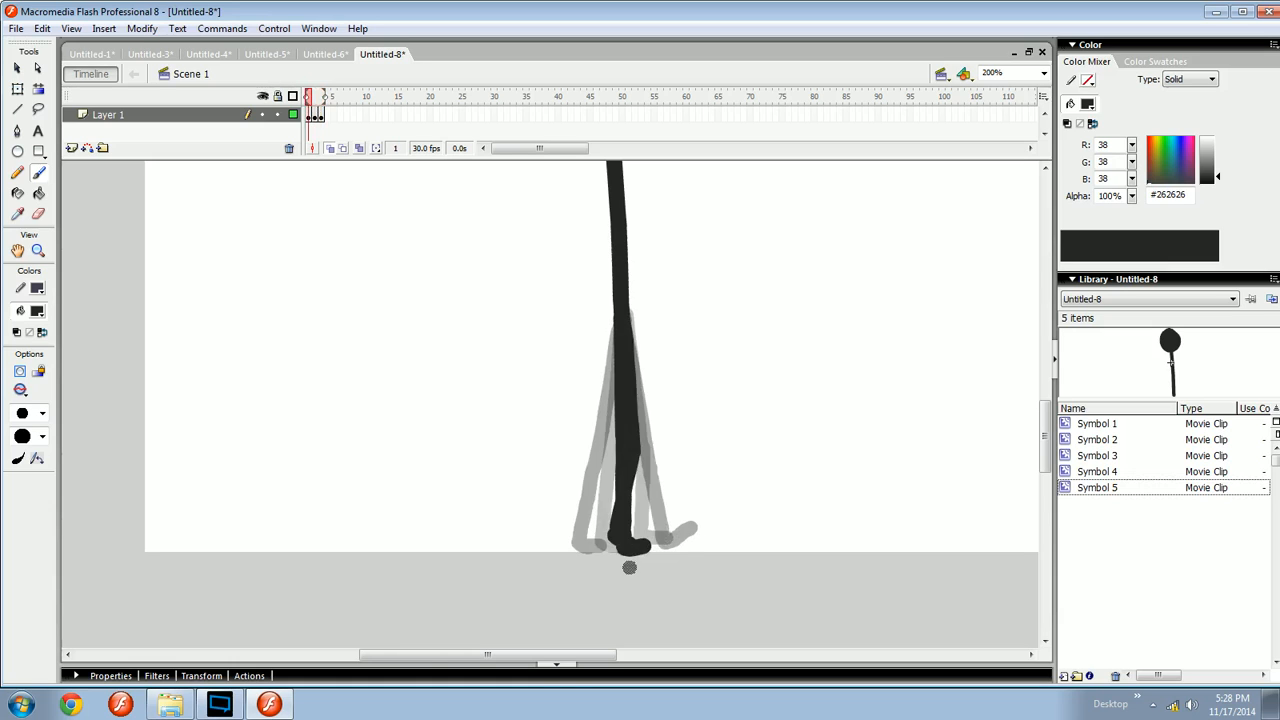
key(period)
key(period)
key(comma)
key(comma)
key(period)
key(period)
key(comma)
- Select the legs on frame 2 with Free Transform and compare them with the neighbouring frames
key(v)
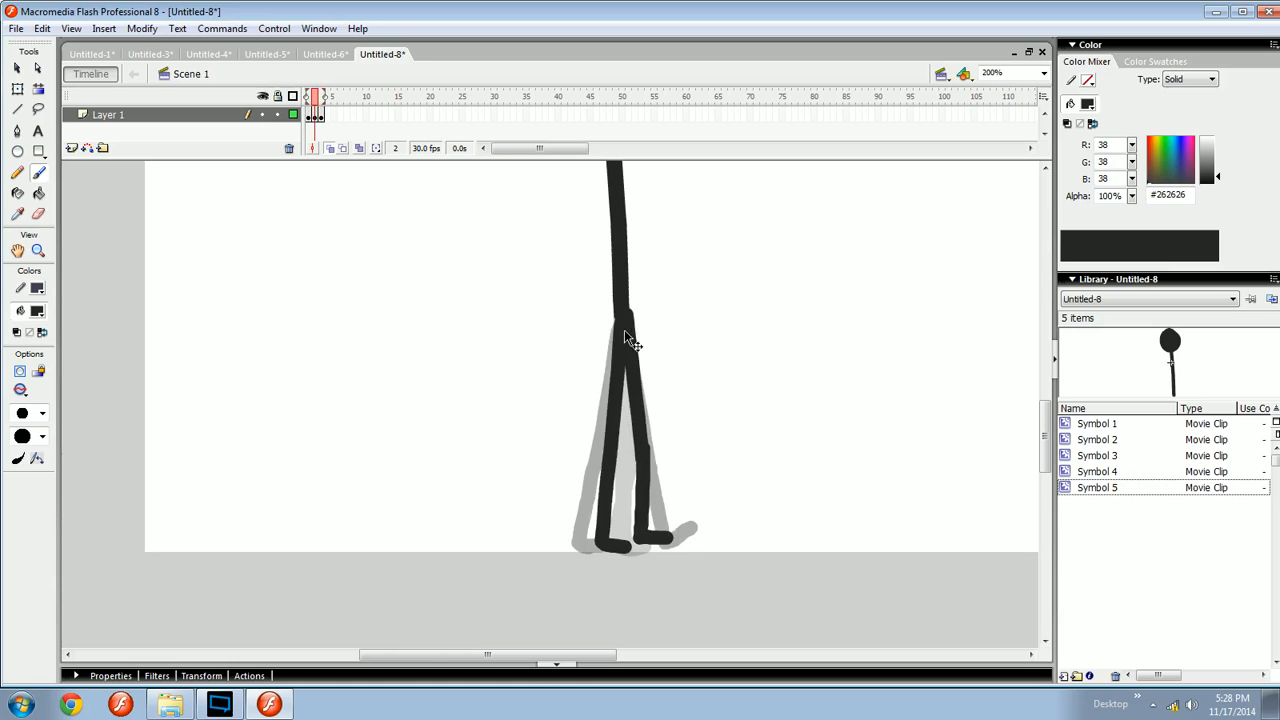
click(625, 355)
key(q)
drag(651, 308, 646, 308)
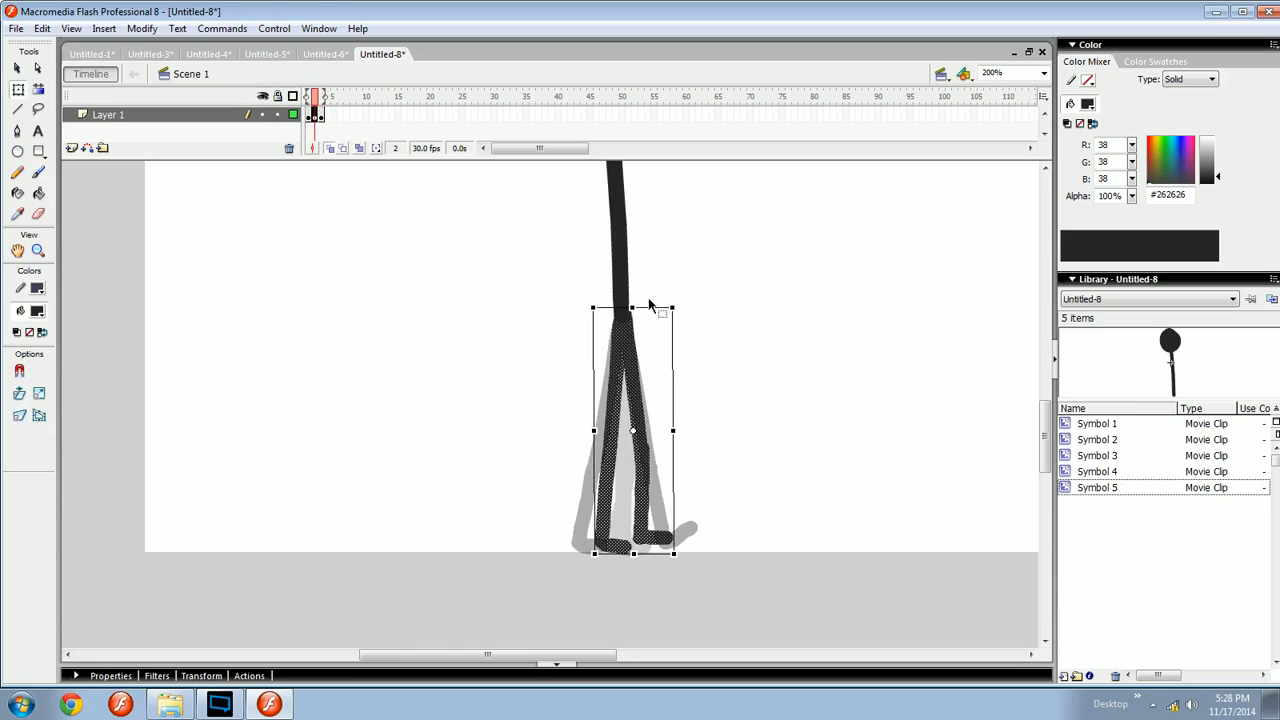
click(653, 290)
key(b)
key(comma)
key(period)
key(period)
key(comma)
key(comma)
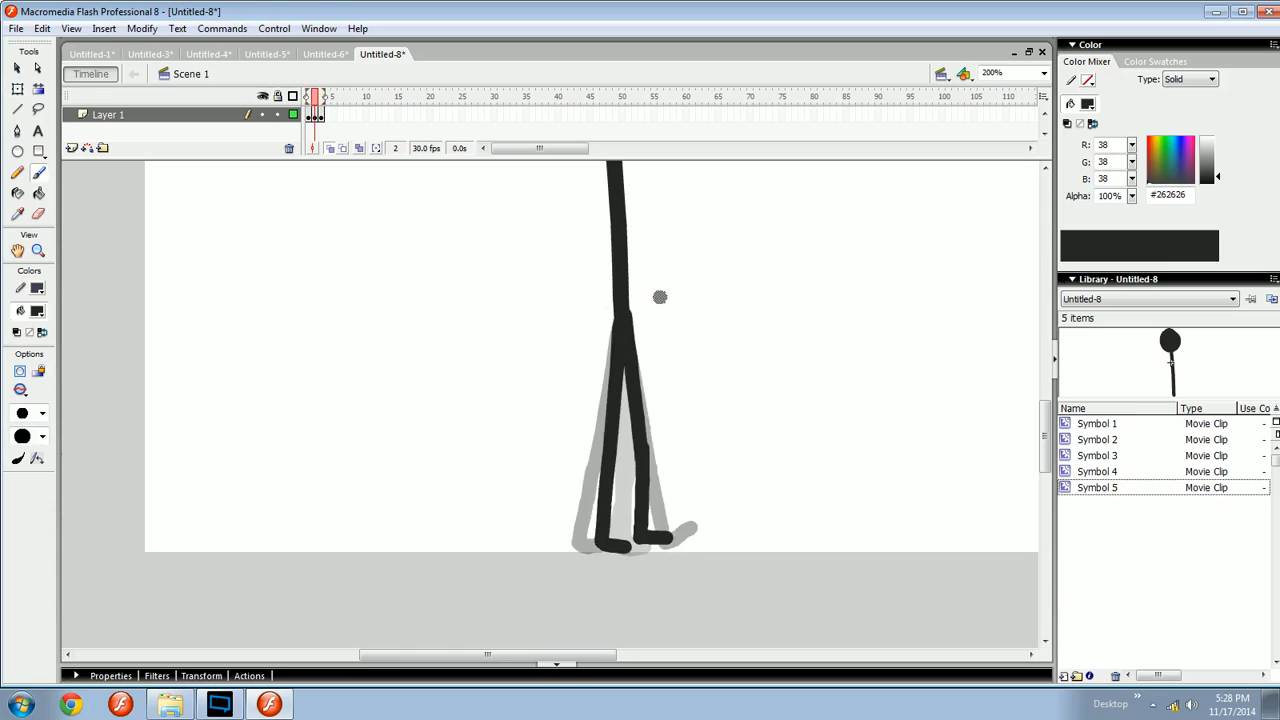
key(period)
key(period)
- Insert a blank keyframe at frame 4 and paste the body symbol in place on it
drag(718, 466, 636, 445)
key(F7)
drag(566, 394, 550, 403)
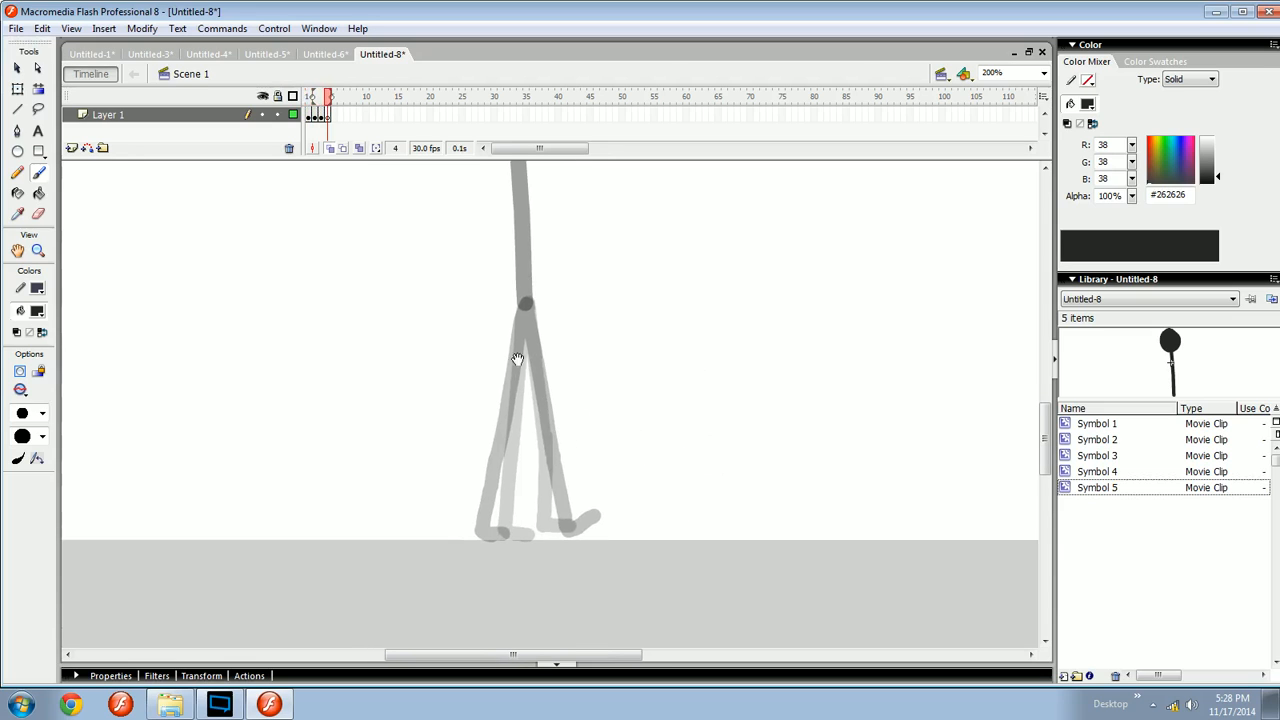
mouse_move(517, 359)
mouse_down()
mouse_move(524, 433)
mouse_move(550, 376)
mouse_move(564, 401)
mouse_move(588, 375)
mouse_move(582, 363)
mouse_up()
key(ctrl+shift+v)
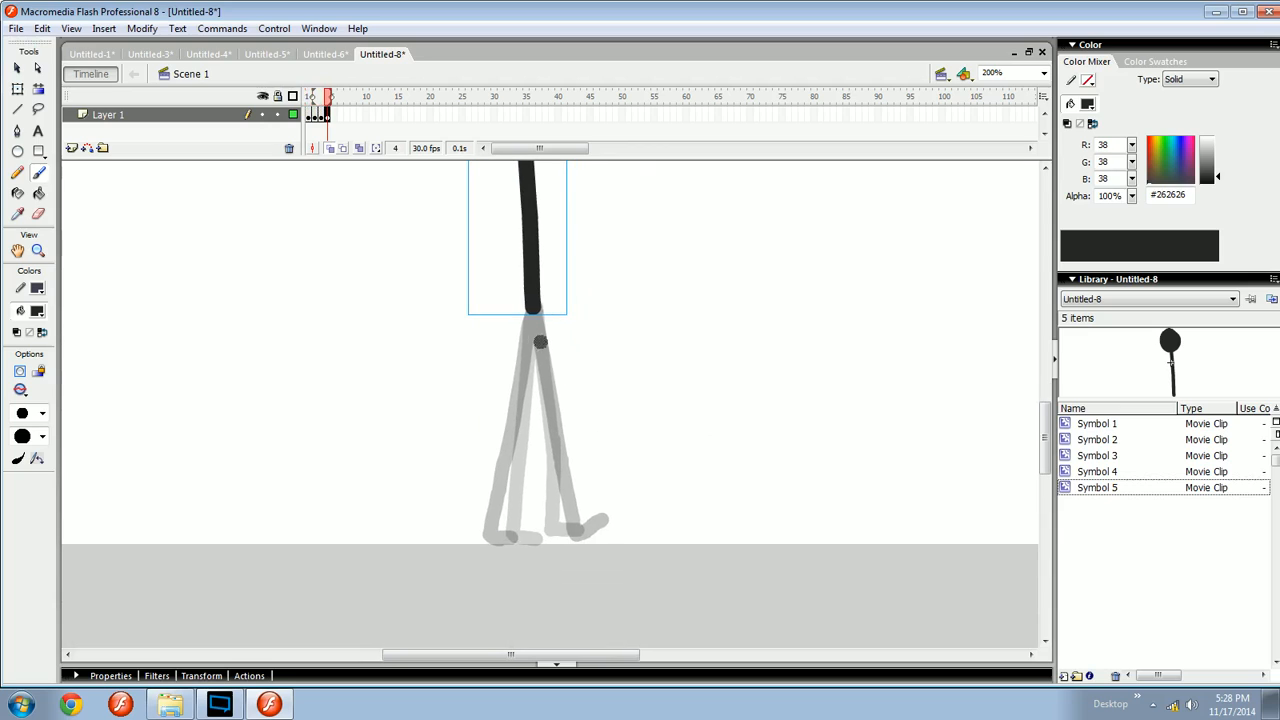
- On frame 4, brush the front leg slanting forward from the hip down to the ground, redrawing the stroke several times
mouse_move(539, 317)
mouse_down()
mouse_move(584, 486)
mouse_move(567, 477)
mouse_up()
key(ctrl+z)
key(ctrl+z)
drag(533, 309, 580, 544)
key(ctrl+z)
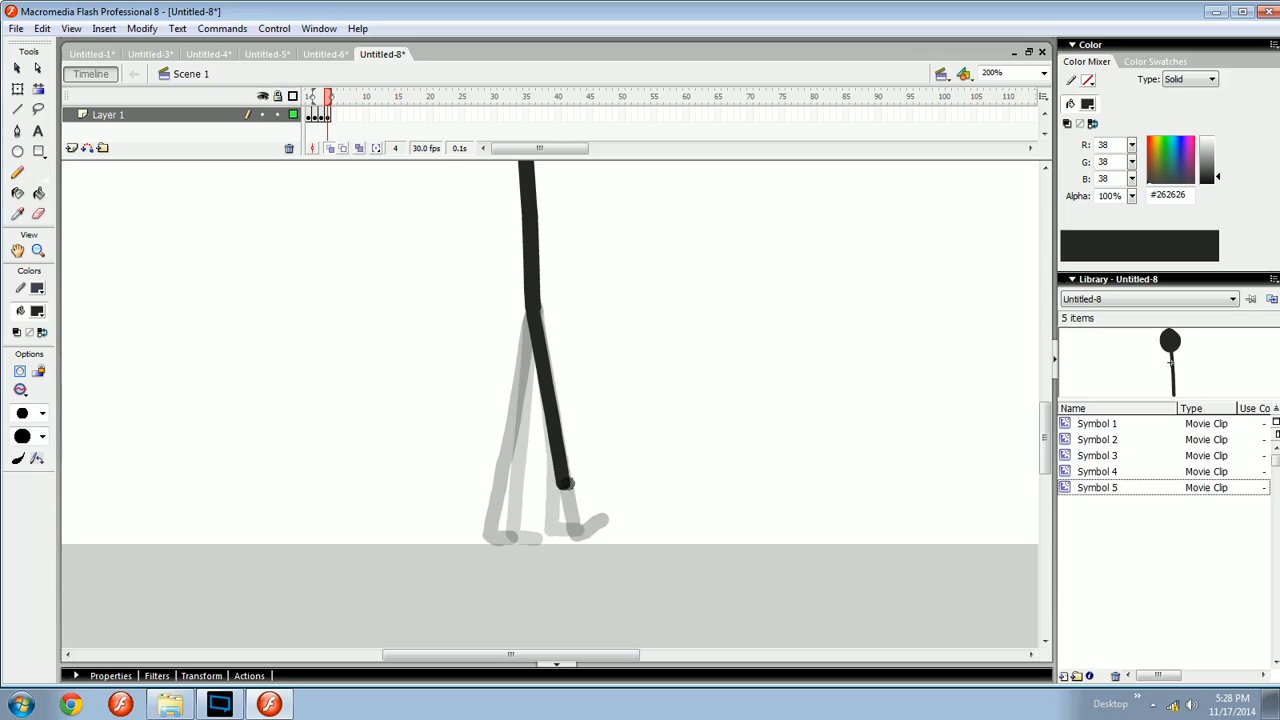
drag(564, 484, 577, 542)
key(ctrl+z)
mouse_move(564, 484)
mouse_down()
mouse_move(574, 557)
mouse_move(598, 526)
mouse_up()
key(ctrl+z)
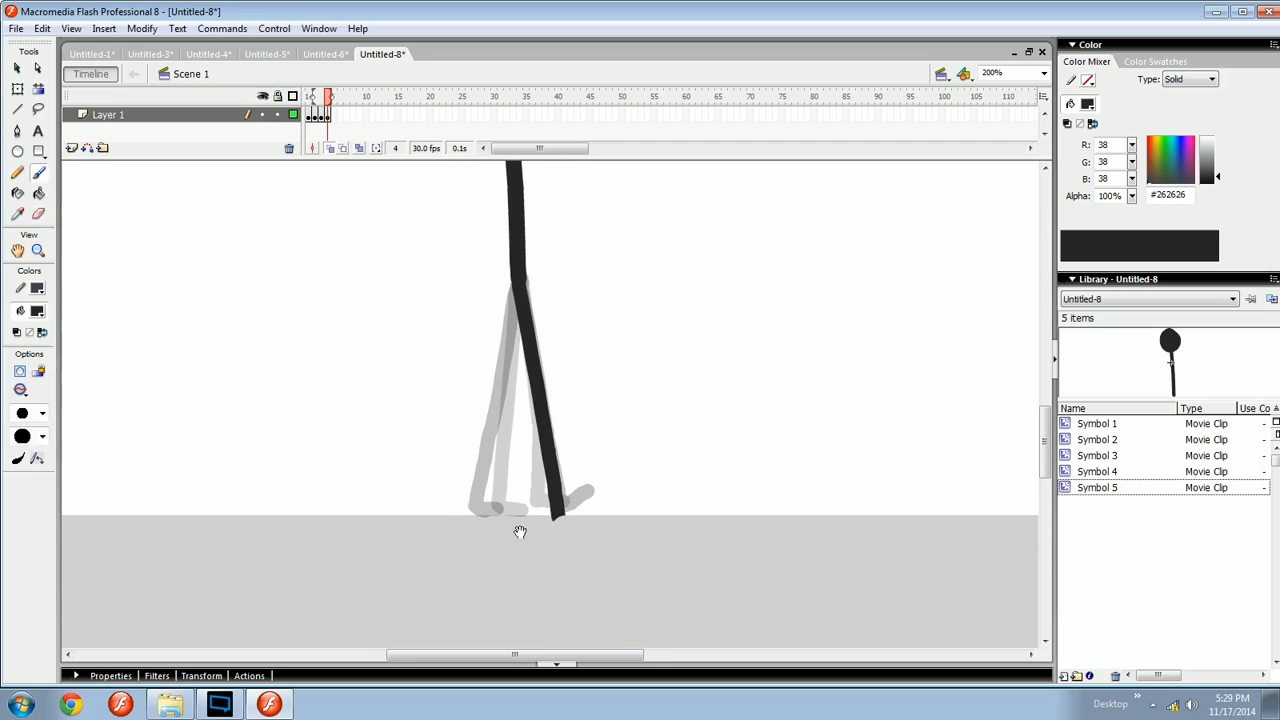
drag(520, 532, 534, 531)
mouse_move(775, 540)
mouse_down()
mouse_move(516, 548)
mouse_move(525, 567)
mouse_up()
key(ctrl+z)
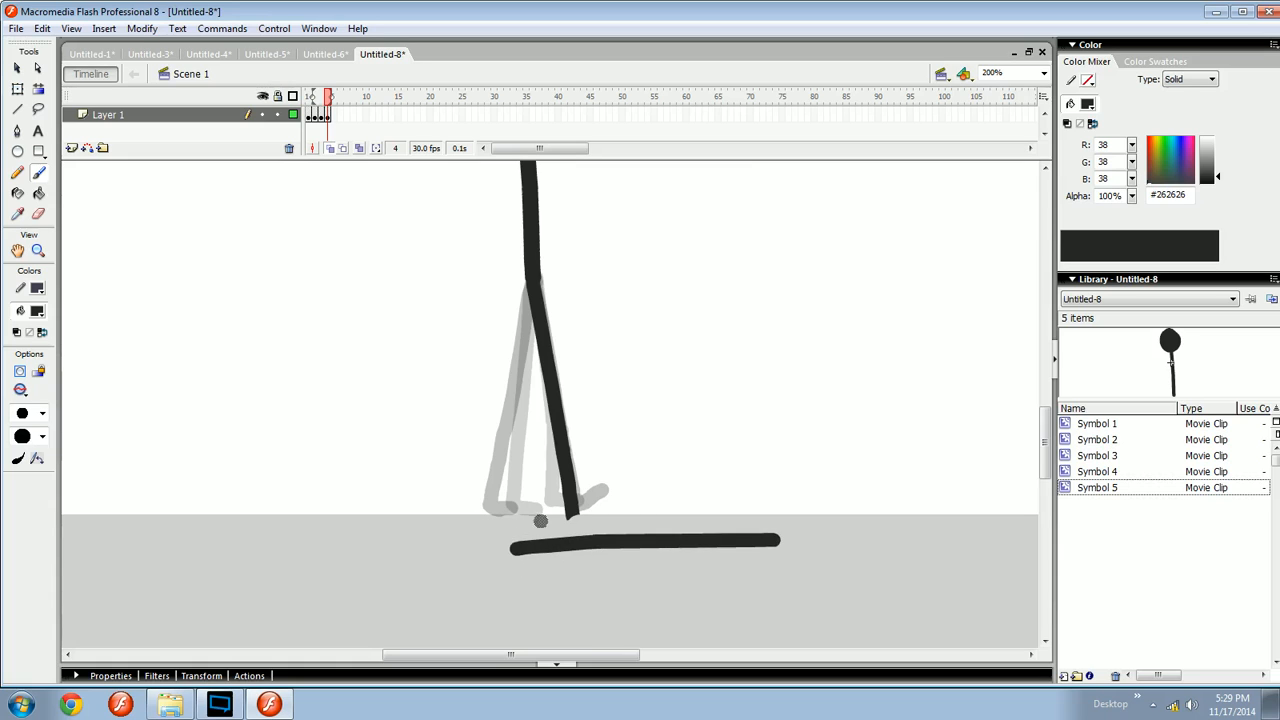
drag(540, 521, 538, 565)
mouse_move(727, 596)
mouse_down()
mouse_move(580, 594)
mouse_move(726, 594)
mouse_up()
key(ctrl+z)
key(ctrl+z)
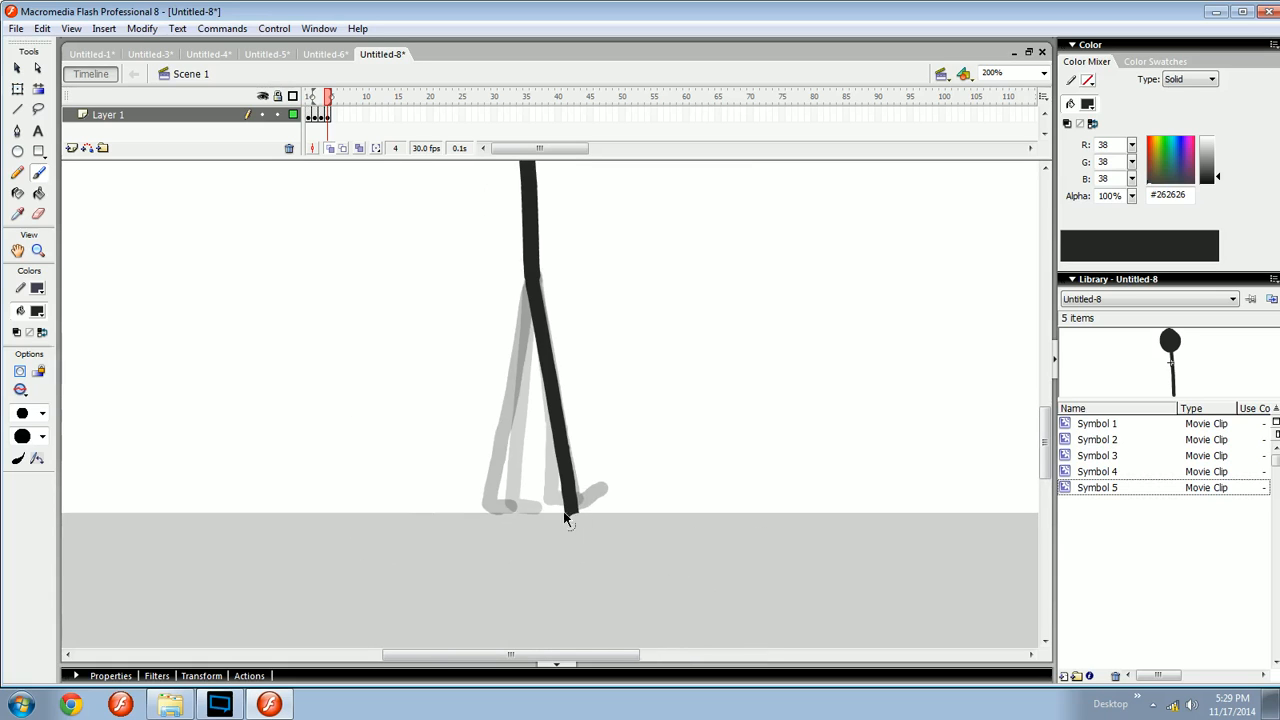
drag(595, 425, 603, 580)
key(ctrl+minus)
drag(624, 474, 629, 500)
drag(371, 263, 371, 538)
mouse_move(792, 374)
mouse_down()
mouse_move(792, 321)
mouse_move(792, 537)
mouse_up()
mouse_move(370, 252)
mouse_down()
mouse_move(757, 400)
mouse_move(755, 535)
mouse_up()
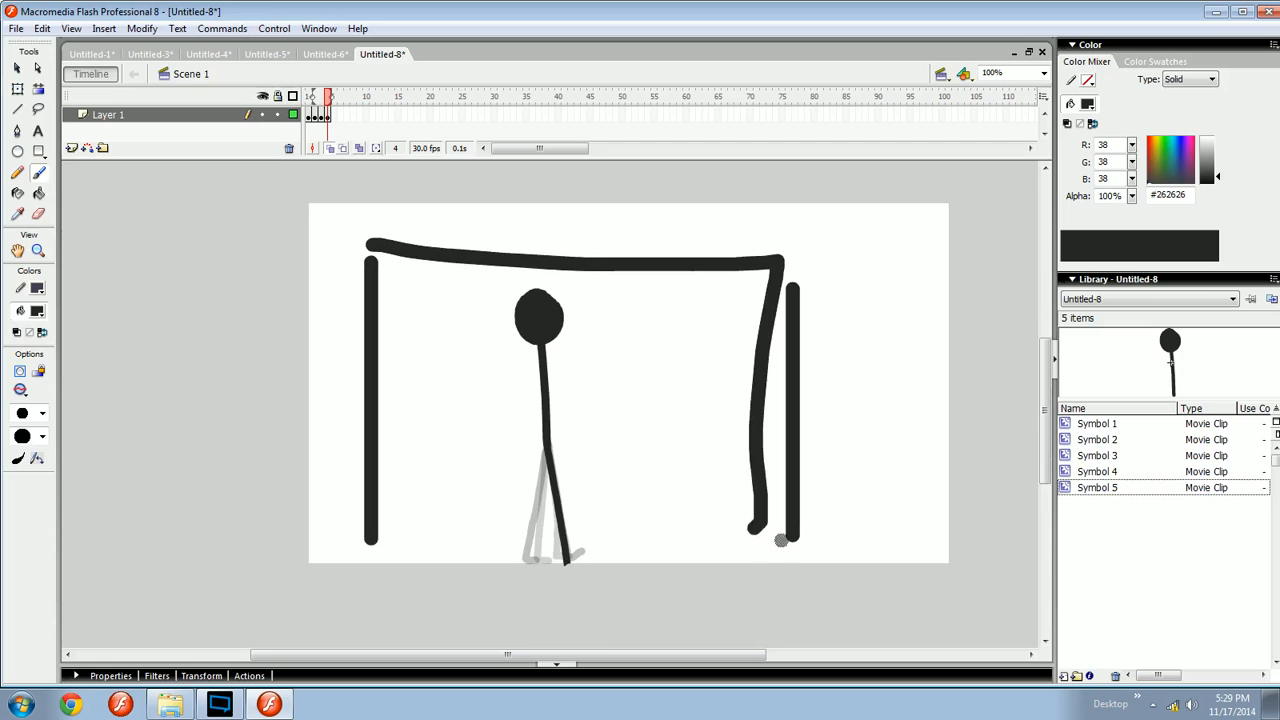
key(ctrl+z)
key(ctrl+z)
key(ctrl+z)
key(ctrl+z)
key(ctrl+equal)
- Brush a short forward-pointing foot at the bottom of the front leg on frame 4
drag(612, 543, 696, 402)
drag(606, 474, 705, 390)
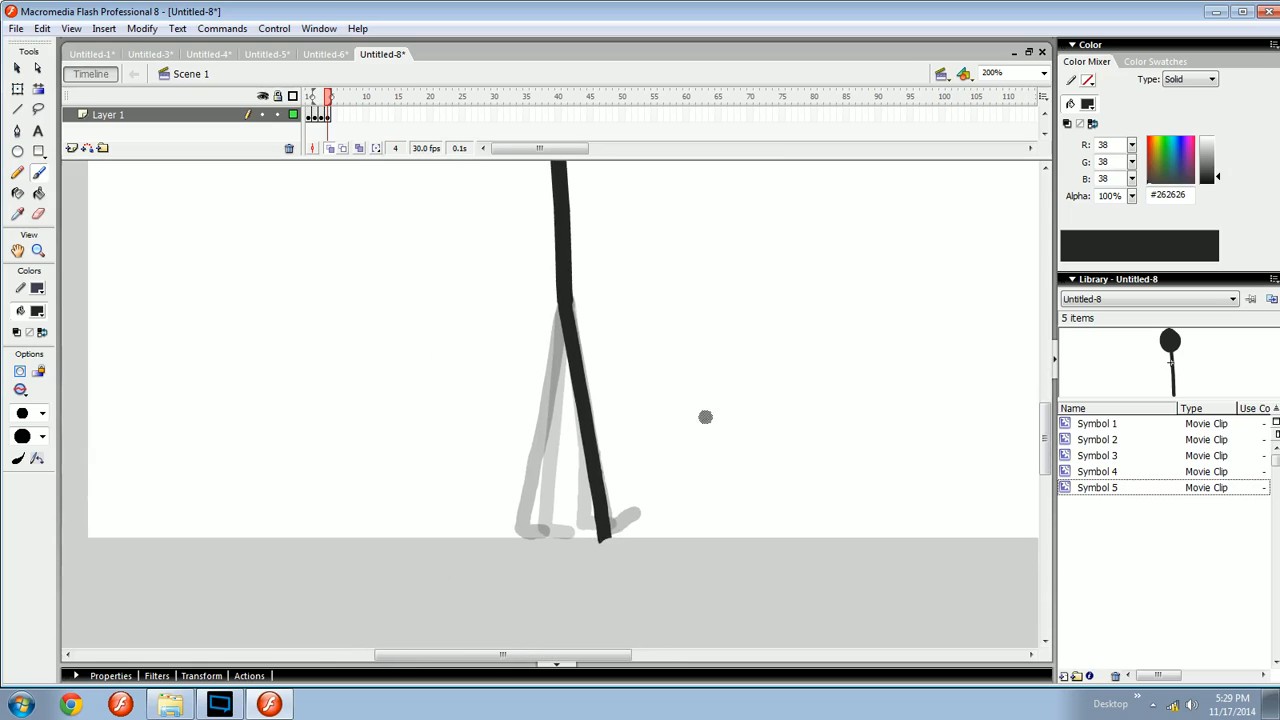
drag(700, 440, 673, 459)
drag(582, 527, 621, 523)
key(comma)
key(period)
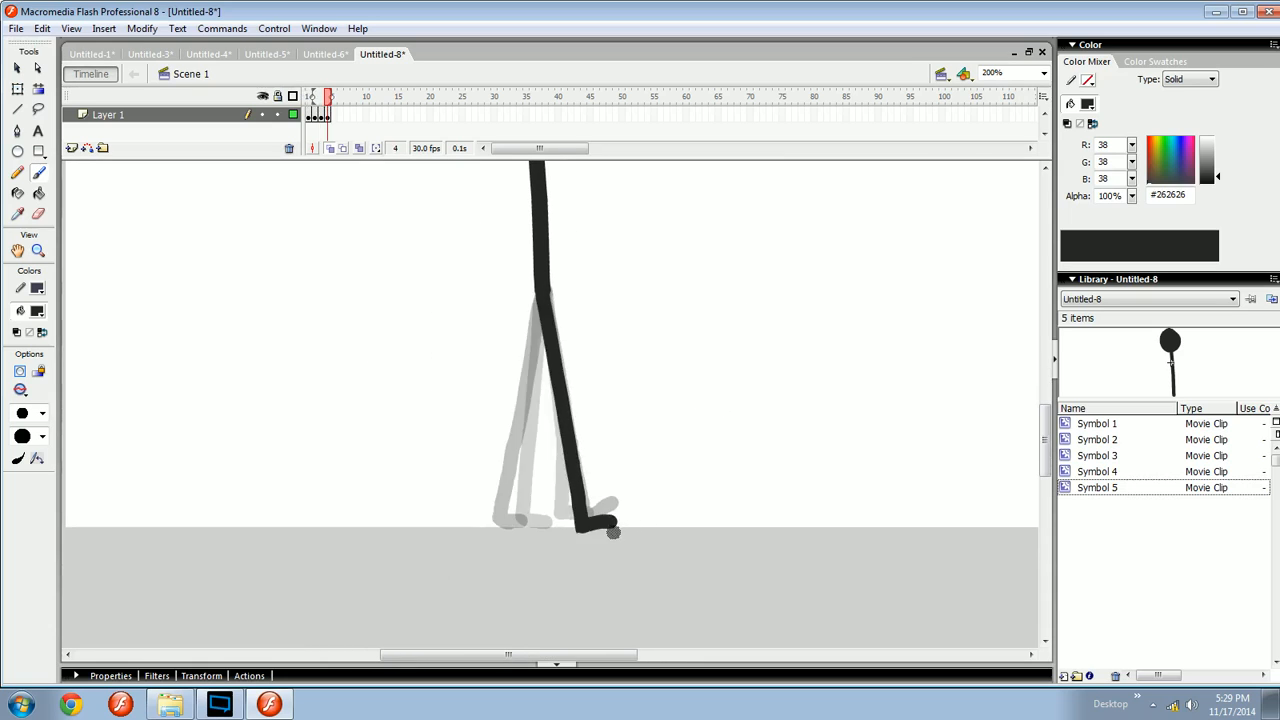
key(comma)
- Select the front shin and foot on frame 3 and compare it with frame 4
key(q)
drag(654, 565, 549, 417)
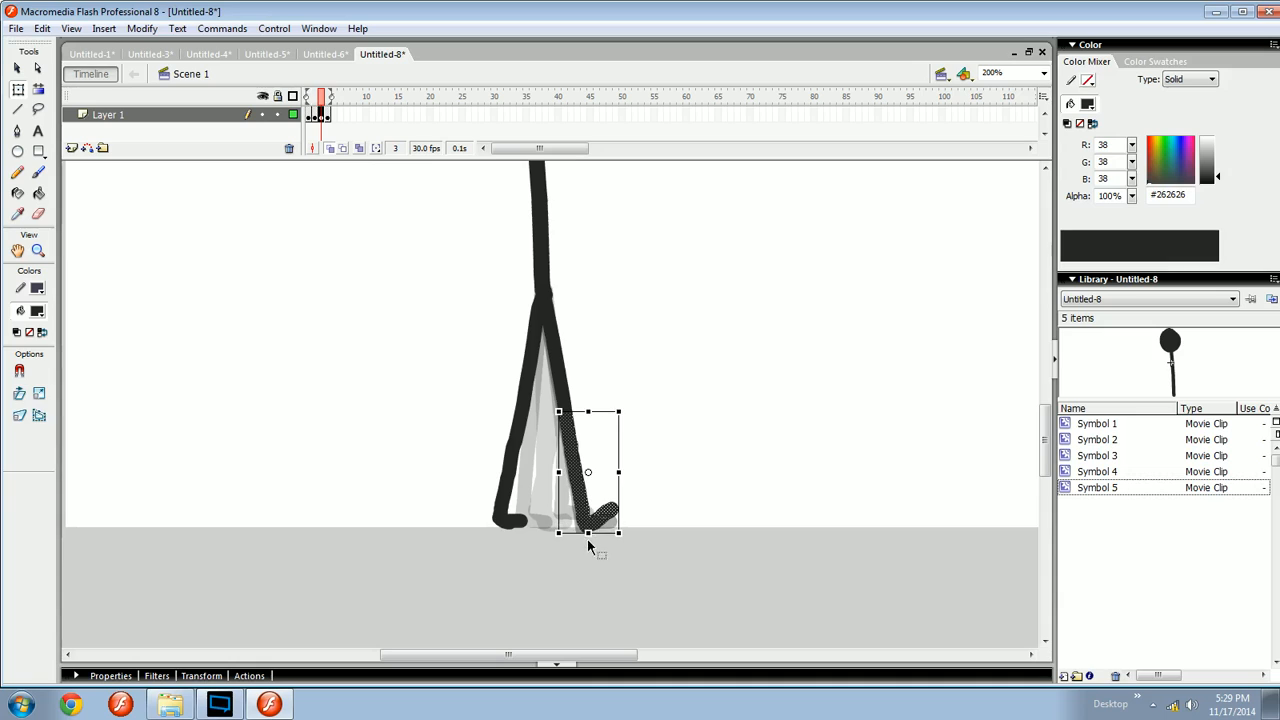
key(b)
key(period)
key(comma)
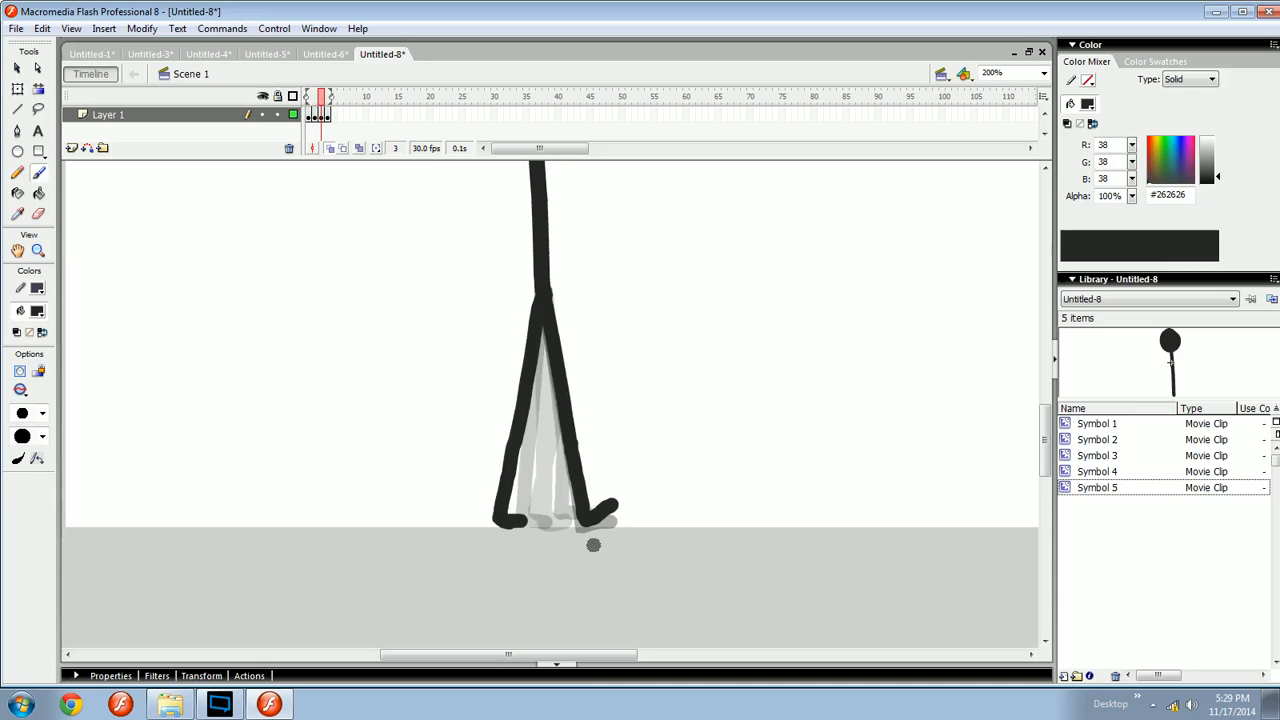
key(period)
- Erase and rebrush the toe of the front foot on frame 4 to shorten it
key(e)
click(609, 530)
key(b)
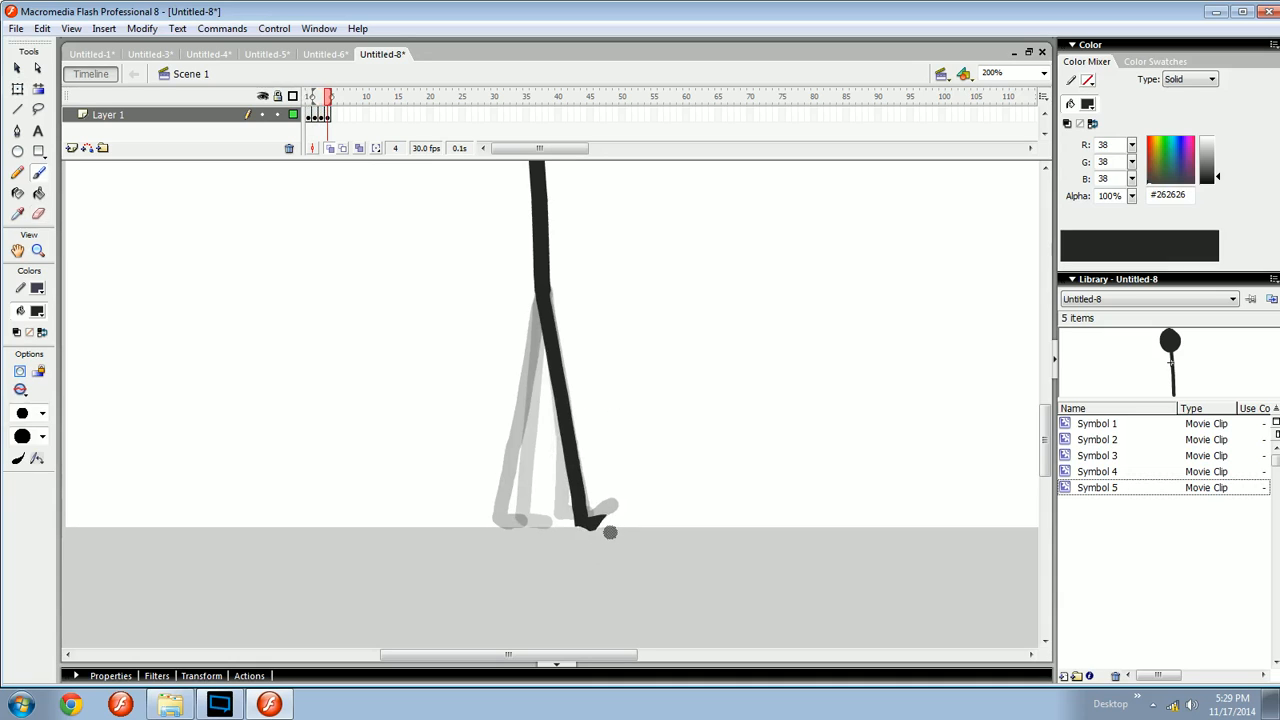
mouse_move(604, 521)
mouse_down()
mouse_move(612, 510)
mouse_move(592, 519)
mouse_move(619, 522)
mouse_up()
key(Return)
key(e)
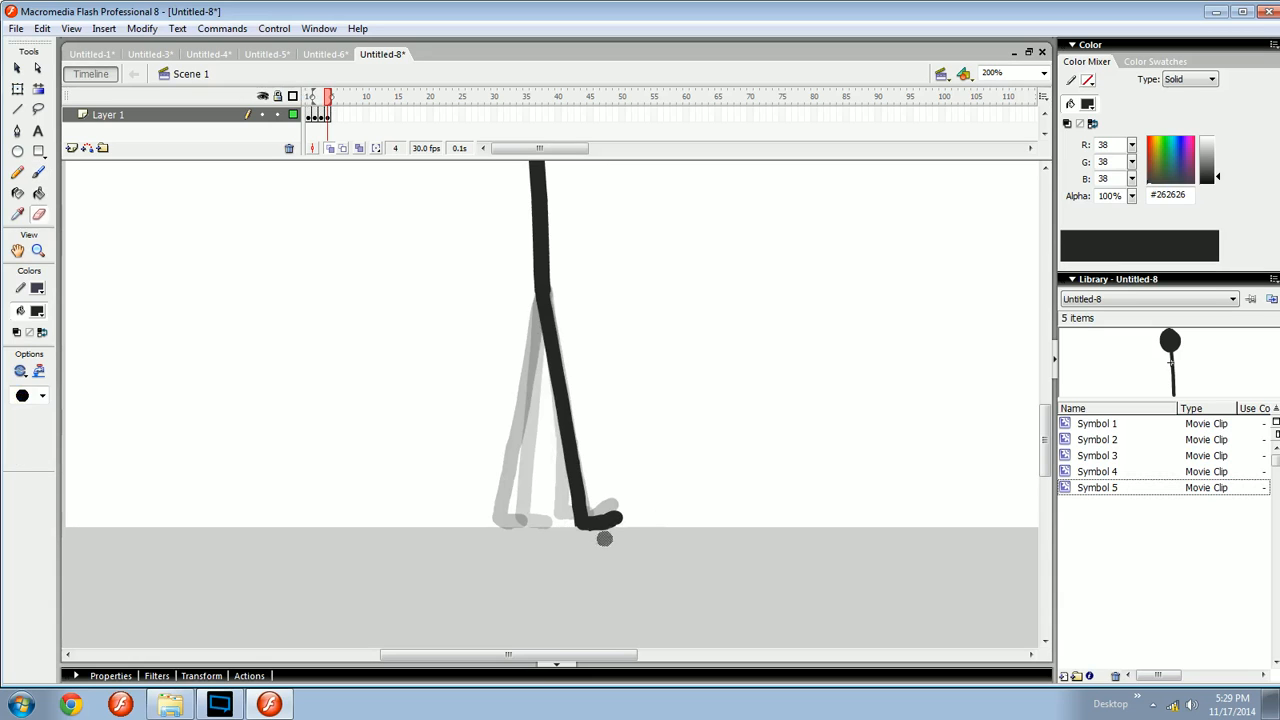
mouse_move(632, 508)
mouse_down()
mouse_move(596, 506)
mouse_move(632, 528)
mouse_up()
key(b)
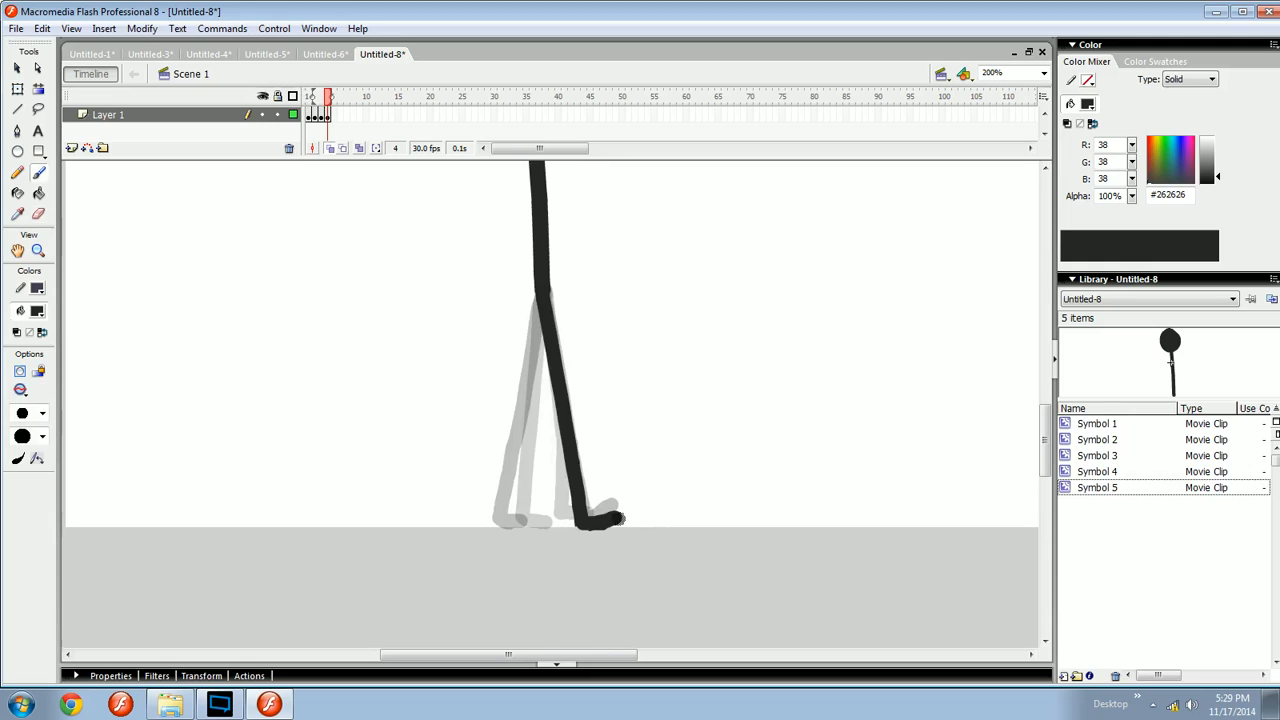
- Step between frames 3 and 4 to compare the front foot placement
key(comma)
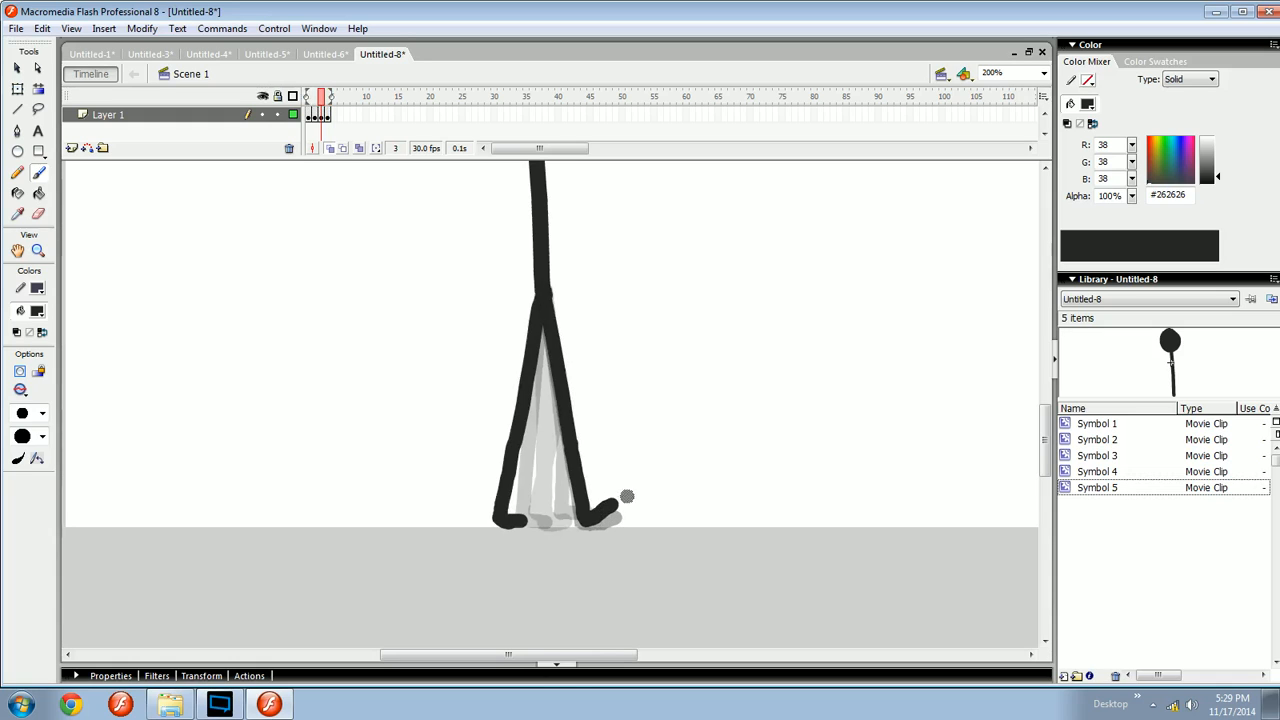
mouse_move(648, 442)
mouse_down()
mouse_move(660, 534)
mouse_move(683, 522)
mouse_move(654, 543)
mouse_up()
key(ctrl+z)
key(period)
key(comma)
key(period)
key(comma)
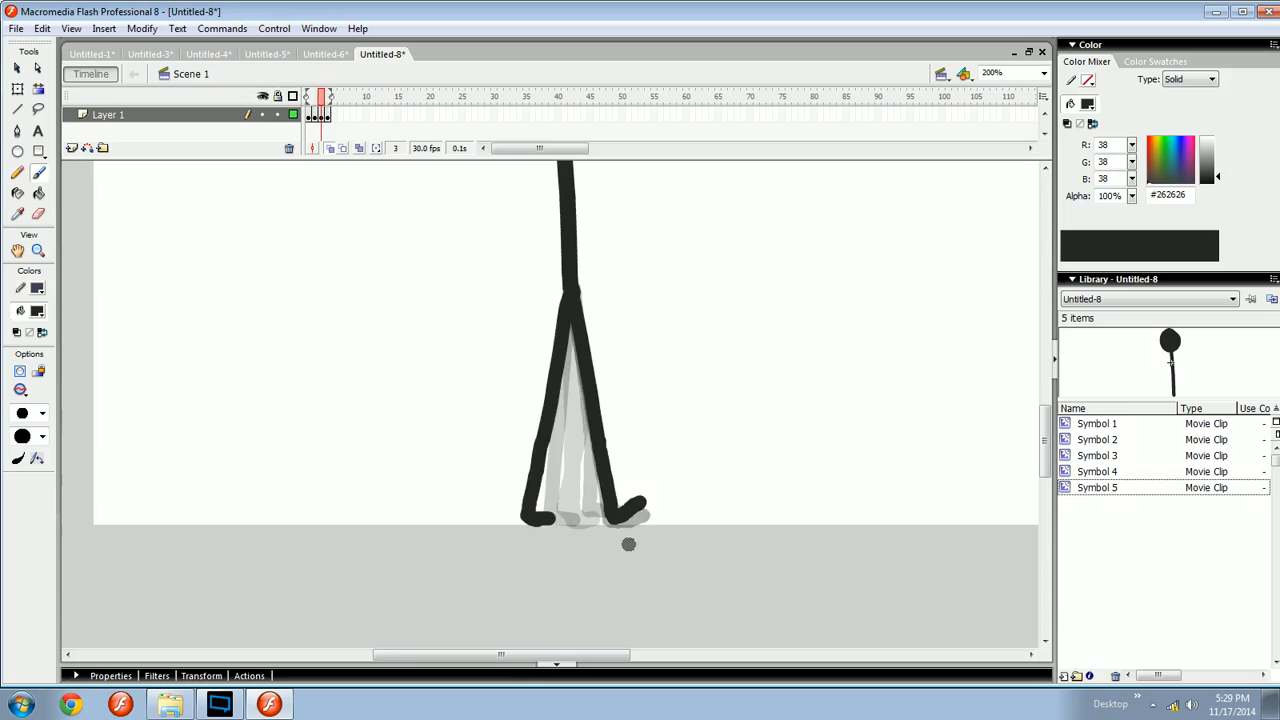
key(period)
key(comma)
key(period)
key(comma)
key(period)
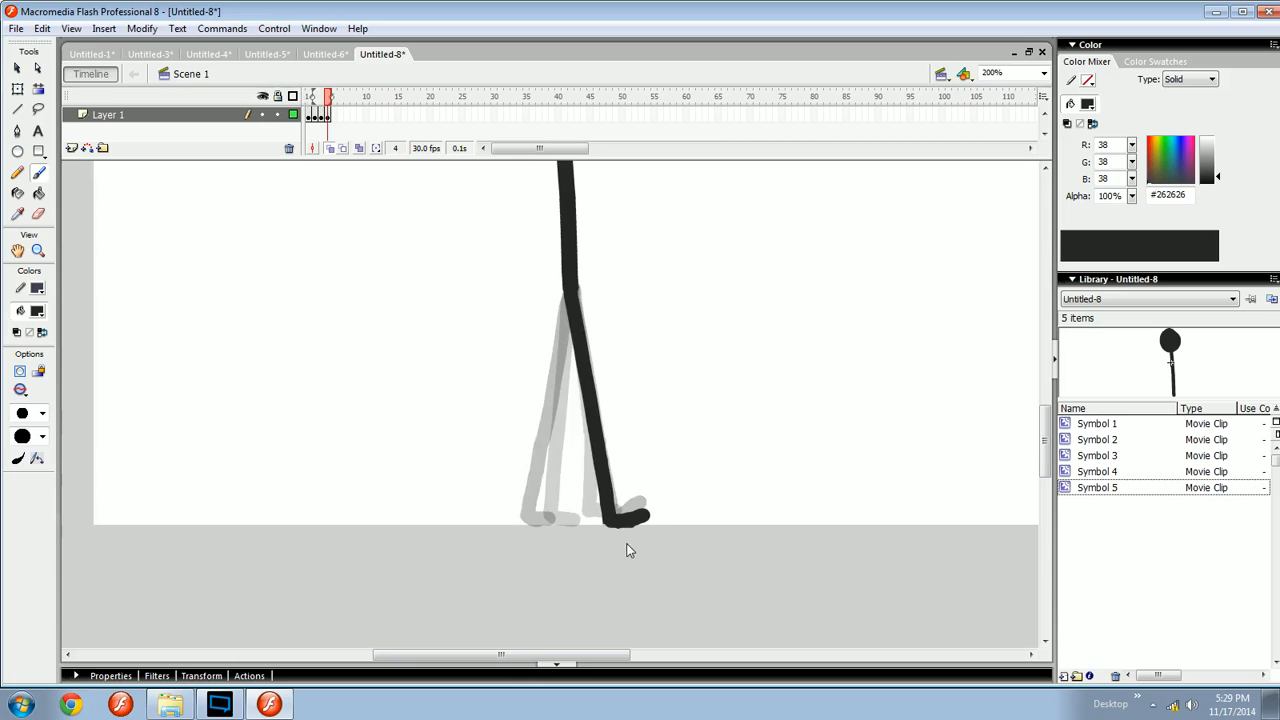
- Erase along the sole of the front foot on frame 4 to flatten it
key(e)
drag(641, 541, 602, 537)
key(b)
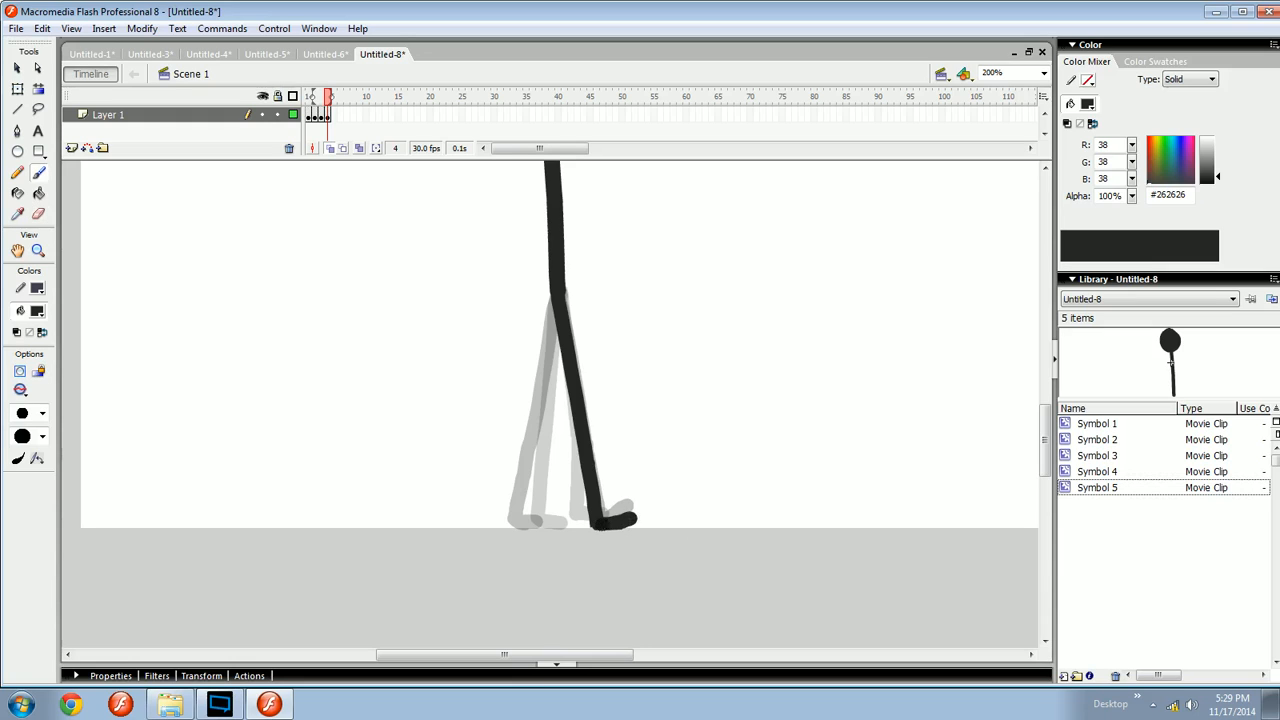
key(comma)
key(period)
key(comma)
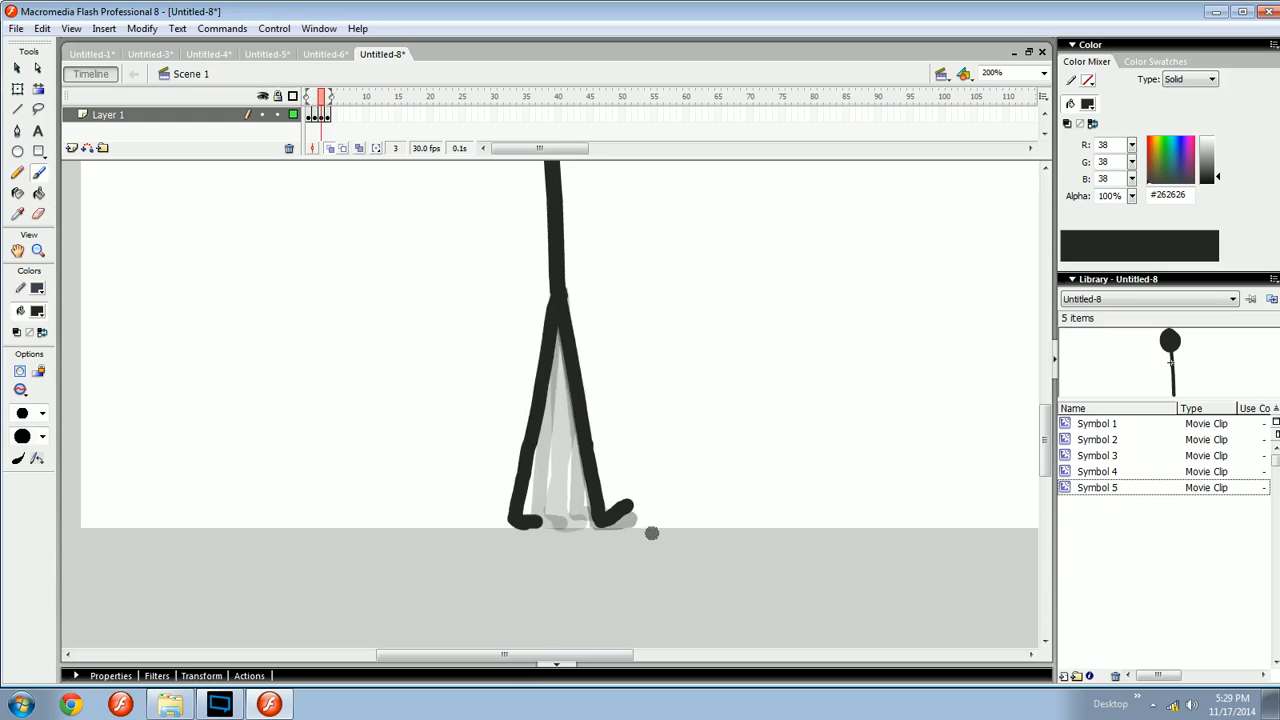
- Step back and forth between frames 3 and 4 to compare the legs and feet
key(period)
key(comma)
key(period)
key(comma)
key(period)
key(comma)
key(period)
key(comma)
key(period)
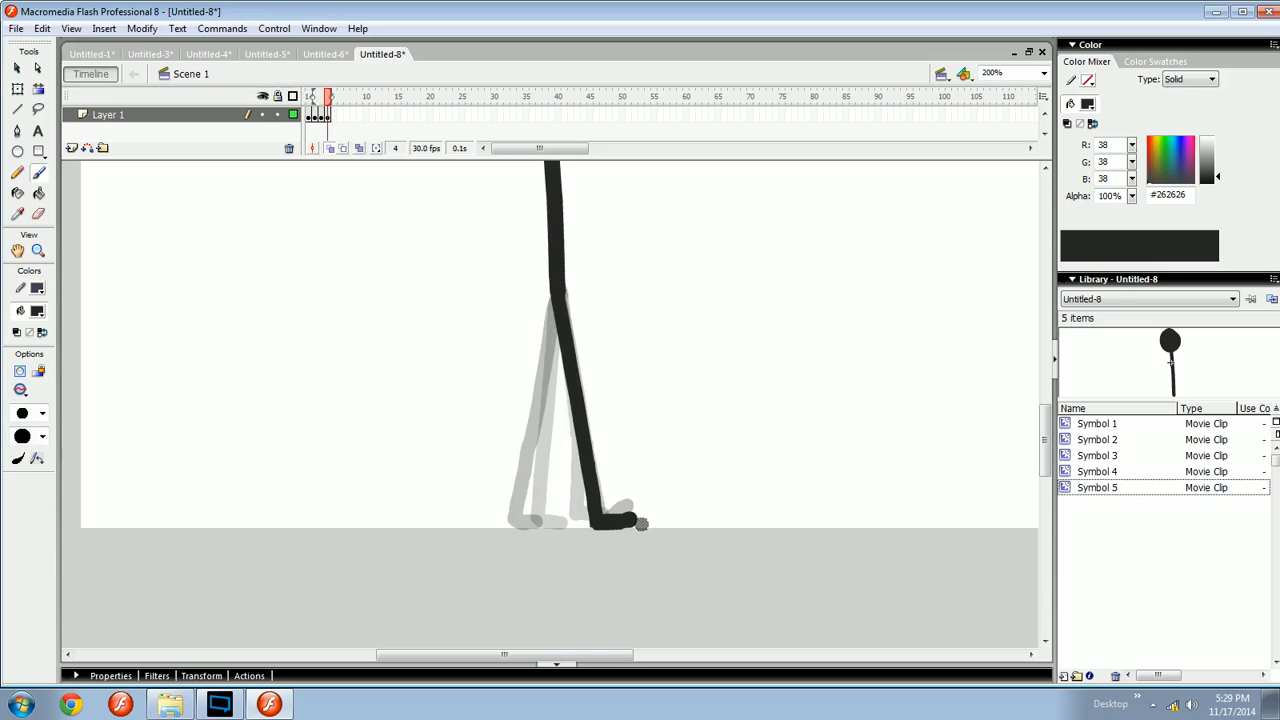
key(q)
click(622, 517)
drag(640, 520, 703, 534)
key(b)
key(comma)
key(comma)
key(period)
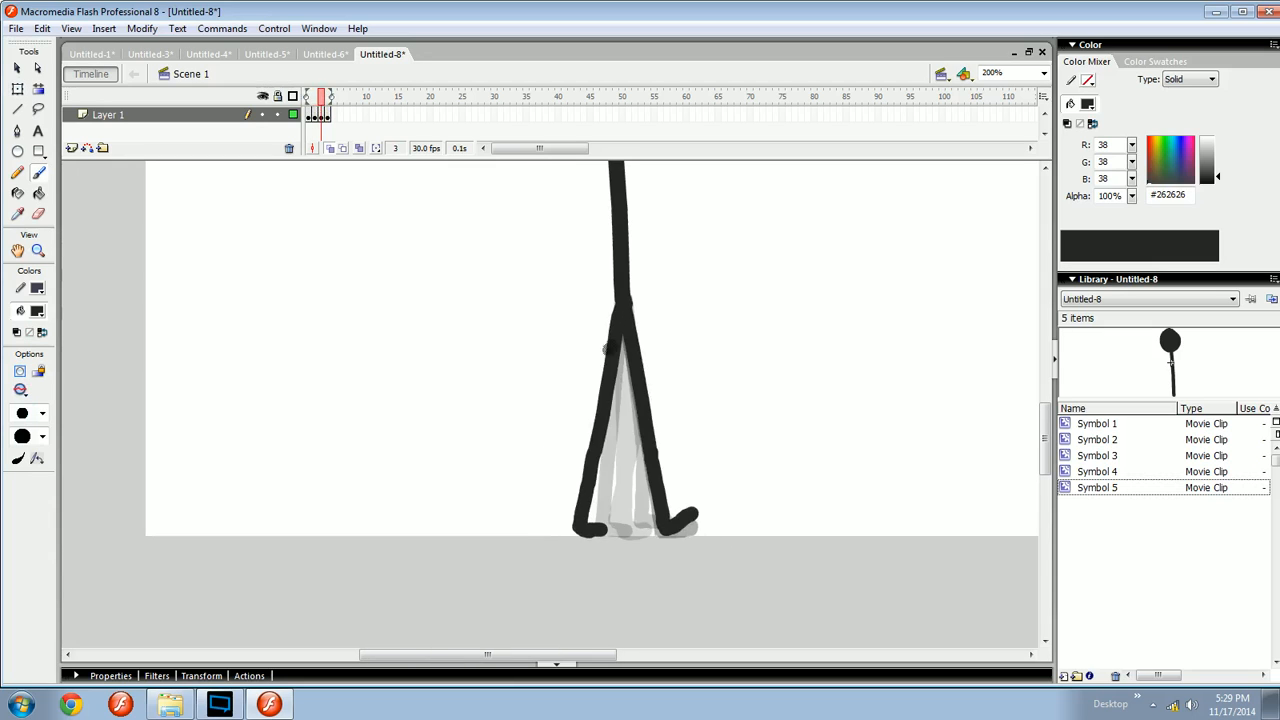
key(period)
- On frame 4, brush the rear thigh slanting back from the hip, redrawing it several times
mouse_move(619, 308)
mouse_down()
mouse_move(560, 536)
mouse_move(585, 480)
mouse_up()
key(ctrl+z)
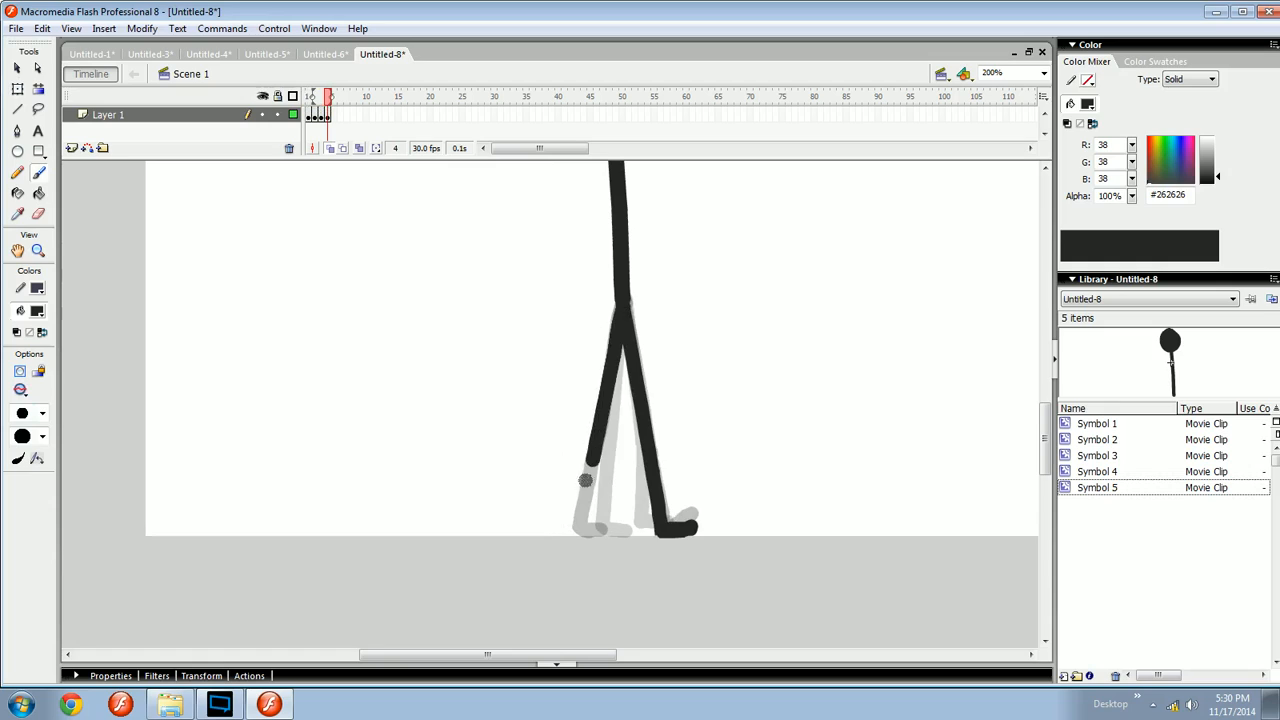
key(ctrl+z)
drag(621, 302, 605, 408)
key(ctrl+z)
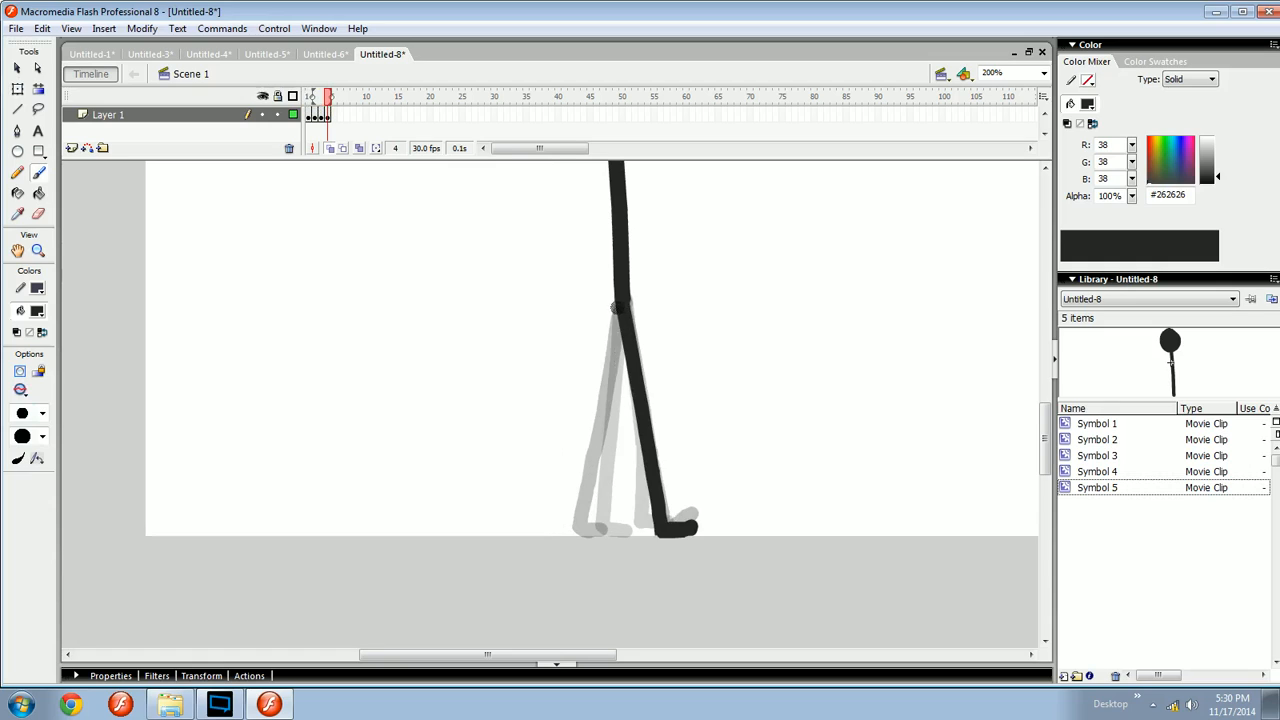
drag(621, 296, 569, 508)
key(ctrl+z)
drag(677, 435, 474, 480)
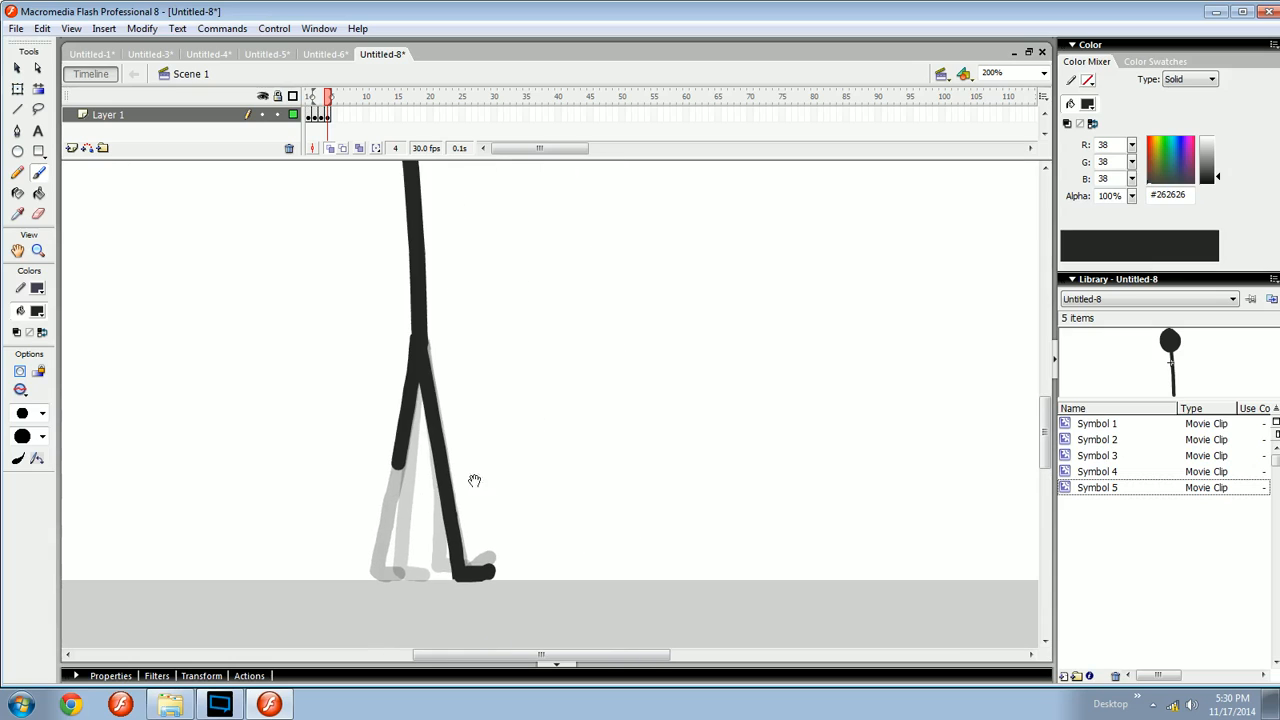
- Sketch a bent example leg with arrows beside the figure to illustrate the knee motion
mouse_move(608, 600)
mouse_down()
mouse_move(638, 434)
mouse_move(680, 316)
mouse_up()
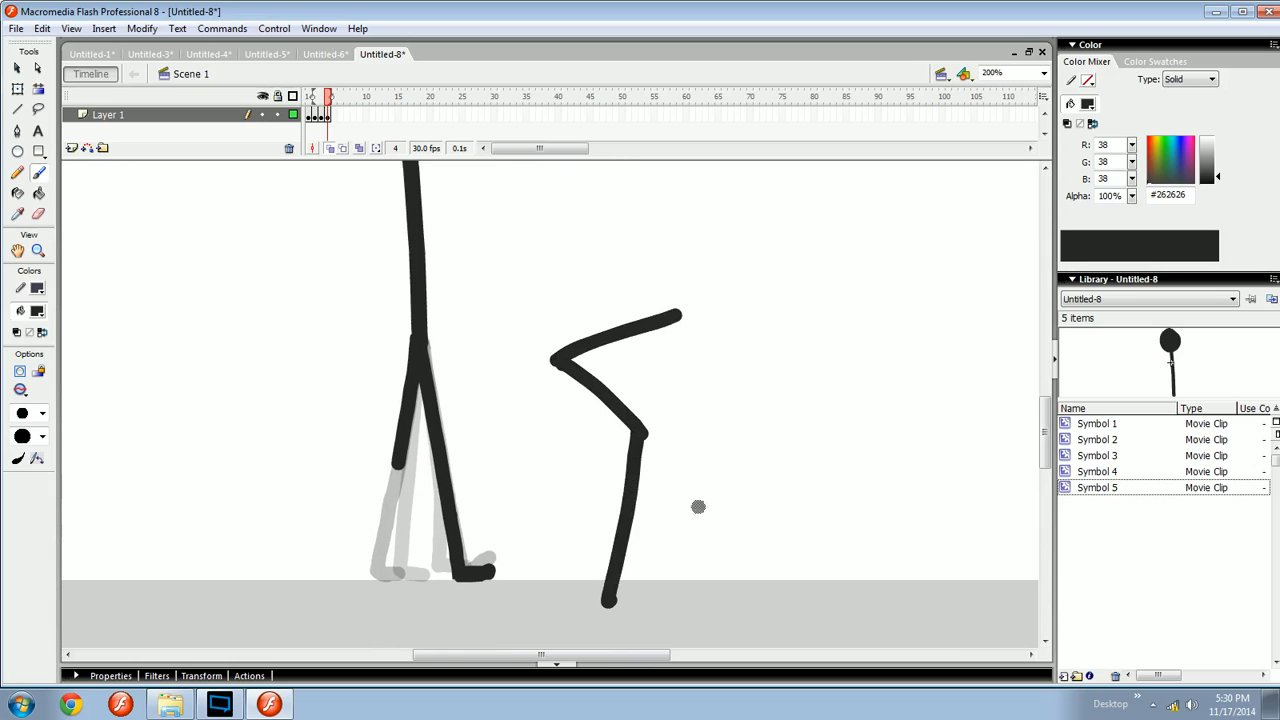
drag(755, 462, 655, 505)
drag(690, 460, 685, 518)
key(ctrl+z)
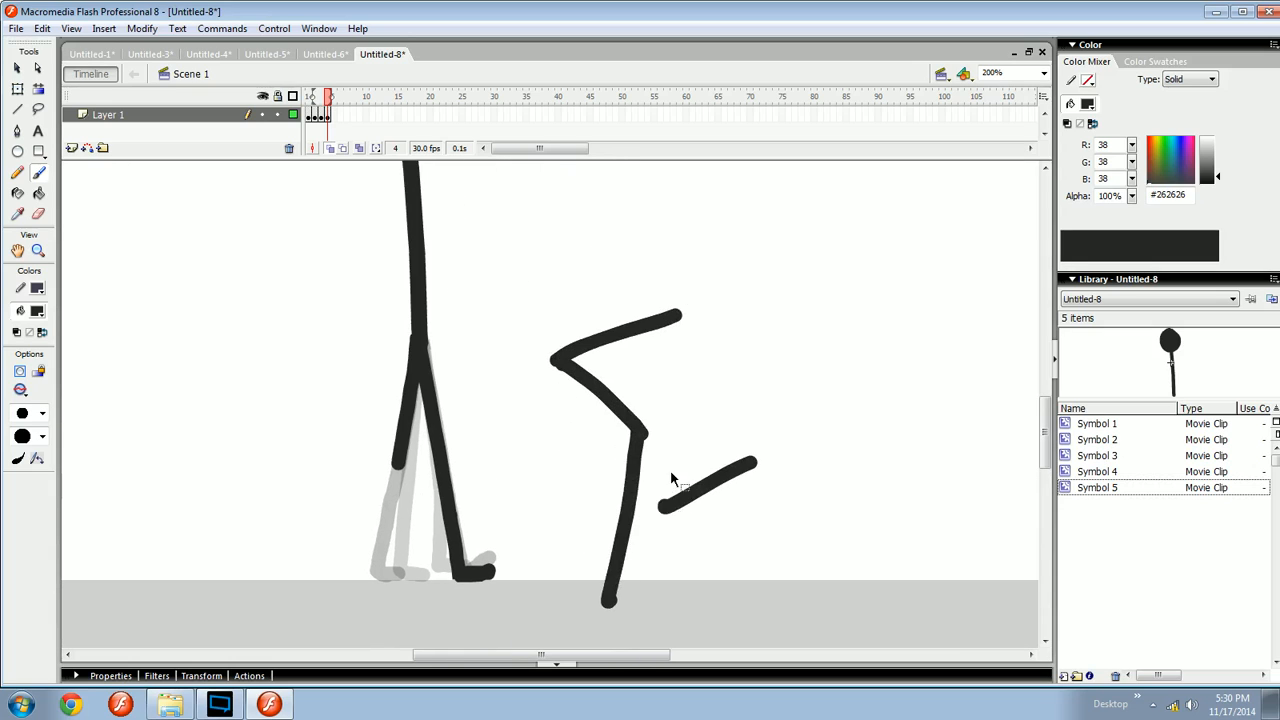
key(ctrl+z)
mouse_move(722, 449)
mouse_down()
mouse_move(648, 513)
mouse_move(667, 515)
mouse_up()
mouse_move(520, 426)
mouse_down()
mouse_move(586, 411)
mouse_move(582, 424)
mouse_up()
mouse_move(588, 250)
mouse_down()
mouse_move(604, 306)
mouse_move(619, 292)
mouse_up()
key(ctrl+z)
key(ctrl+z)
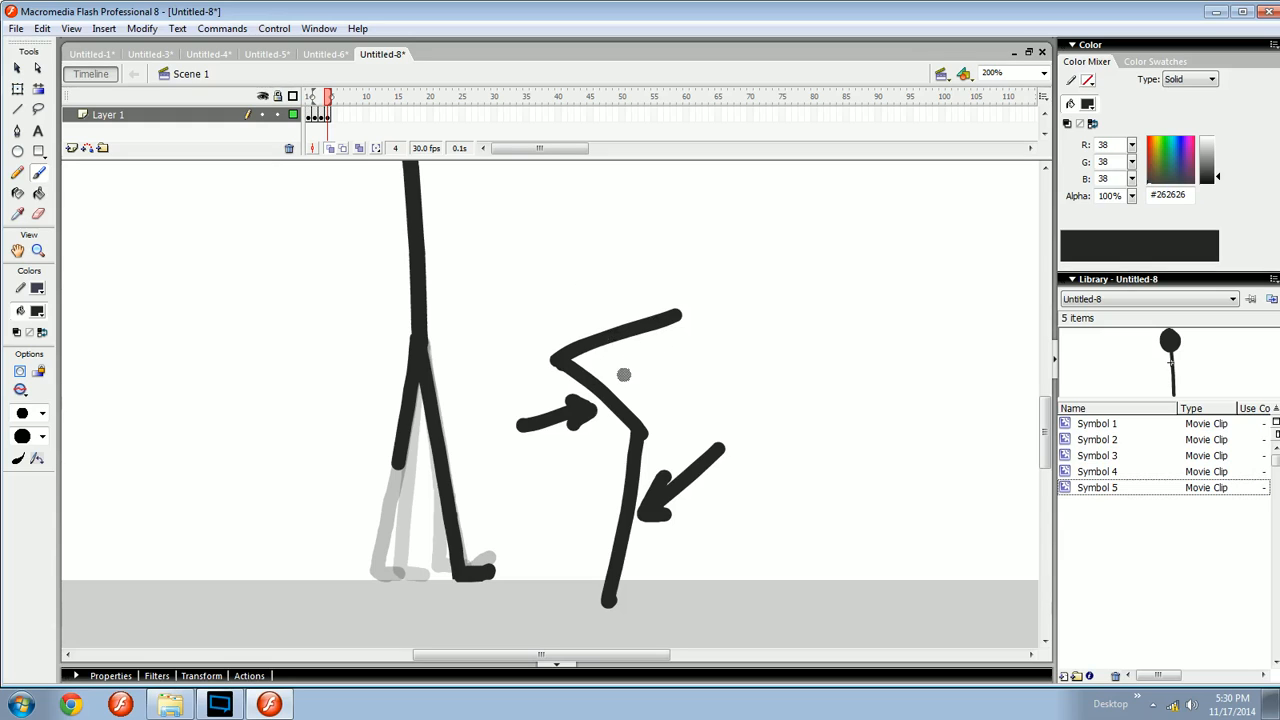
drag(604, 352, 616, 352)
key(ctrl+z)
key(ctrl+z)
key(ctrl+z)
key(ctrl+z)
key(ctrl+z)
key(ctrl+z)
key(ctrl+z)
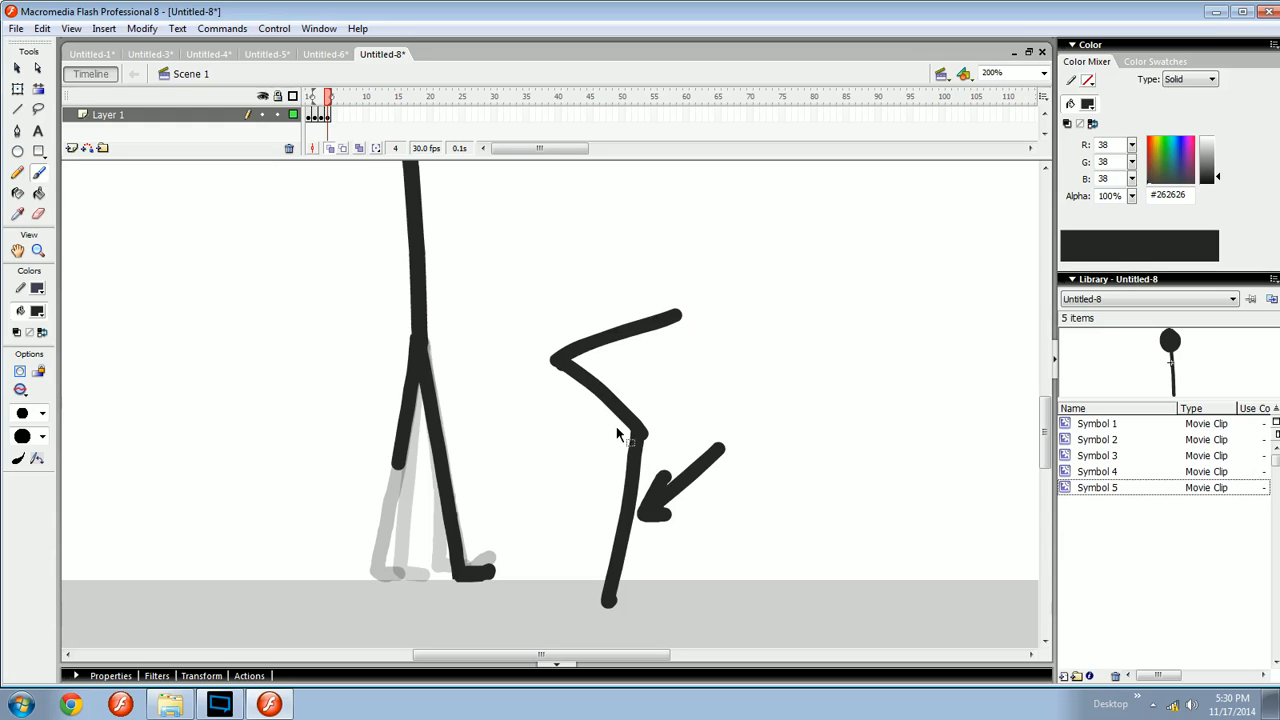
mouse_move(536, 338)
mouse_down()
mouse_move(513, 325)
mouse_move(541, 319)
mouse_move(470, 428)
mouse_move(522, 312)
mouse_up()
key(ctrl+z)
key(ctrl+z)
- Draw circles around both legs to illustrate their swing and undo all the illustration strokes
mouse_move(592, 425)
mouse_down()
mouse_move(616, 563)
mouse_move(592, 436)
mouse_up()
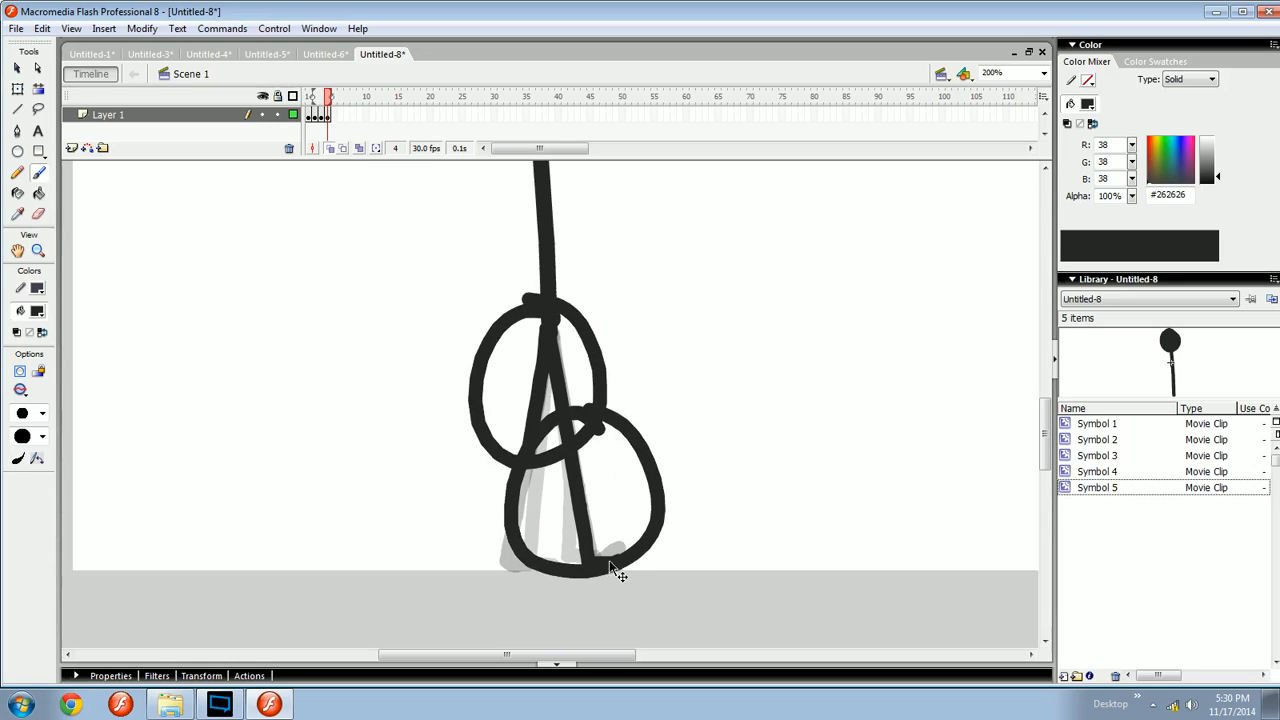
key(ctrl+z)
mouse_move(632, 532)
mouse_down()
mouse_move(600, 548)
mouse_move(636, 512)
mouse_move(592, 580)
mouse_move(605, 545)
mouse_move(577, 558)
mouse_move(583, 520)
mouse_move(567, 528)
mouse_move(604, 554)
mouse_up()
key(ctrl+z)
key(ctrl+z)
key(ctrl+z)
key(ctrl+z)
key(ctrl+z)
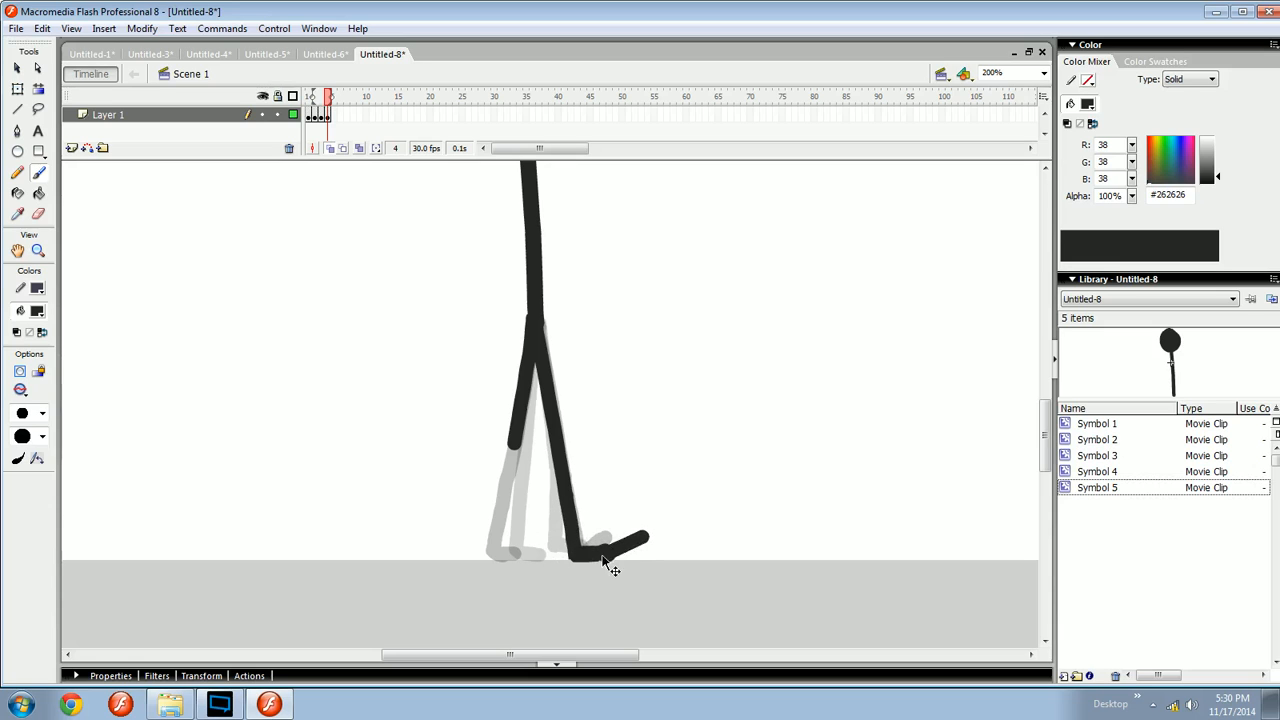
- Sketch a straight example leg beside the figure to illustrate the pose and undo it
key(ctrl+z)
drag(580, 421, 600, 432)
key(ctrl+z)
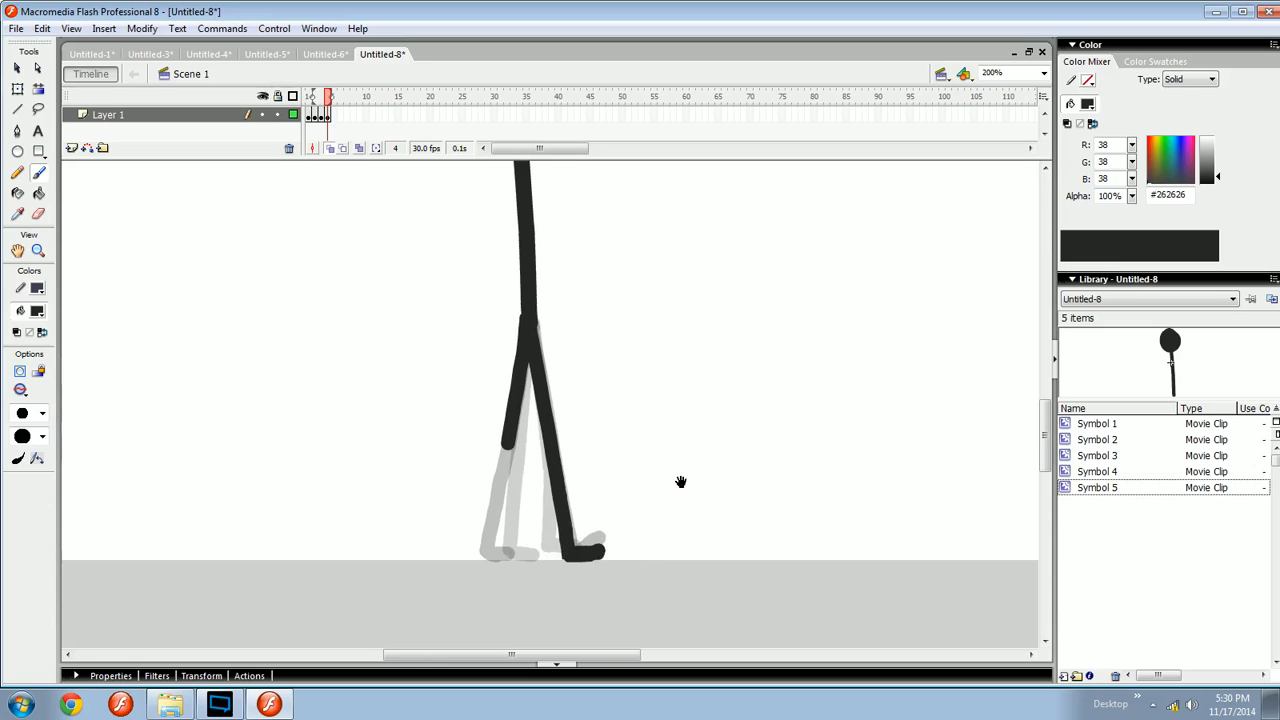
drag(680, 481, 525, 477)
drag(677, 358, 686, 443)
key(ctrl+z)
drag(673, 308, 678, 553)
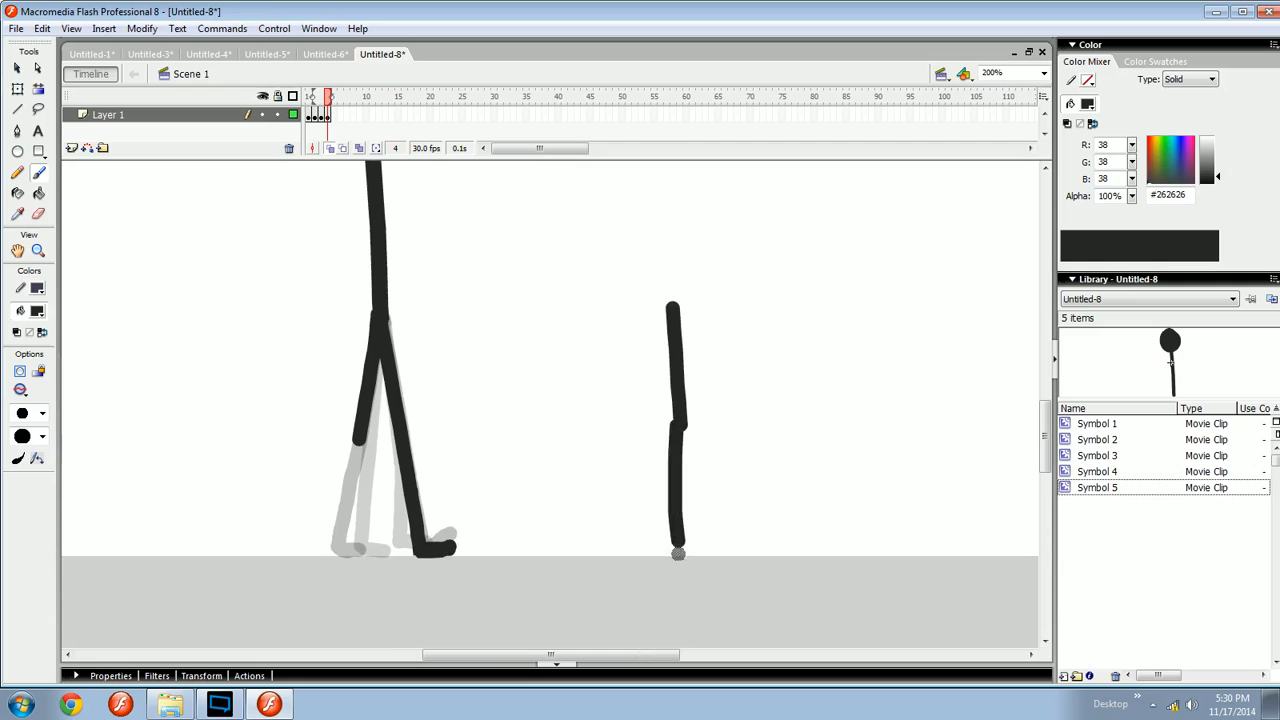
key(ctrl+z)
drag(680, 426, 668, 540)
key(ctrl+z)
drag(686, 488, 623, 474)
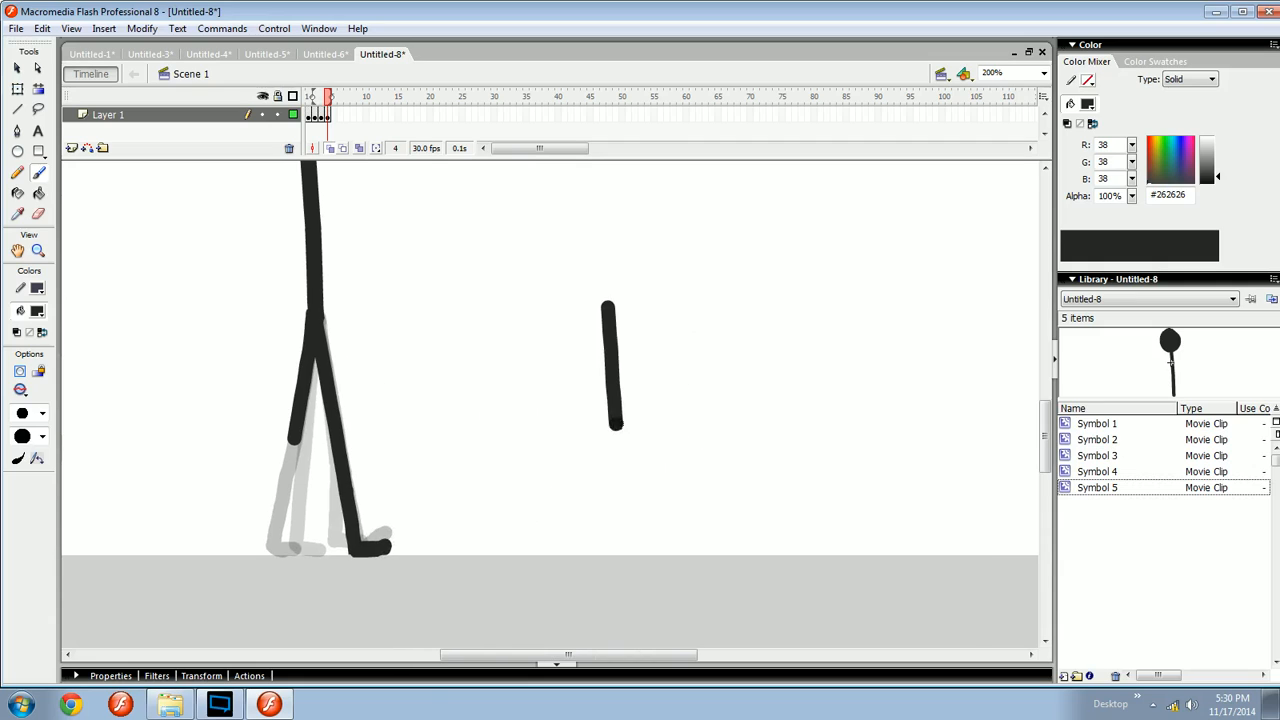
drag(617, 425, 617, 536)
key(ctrl+z)
key(ctrl+z)
drag(606, 416, 793, 444)
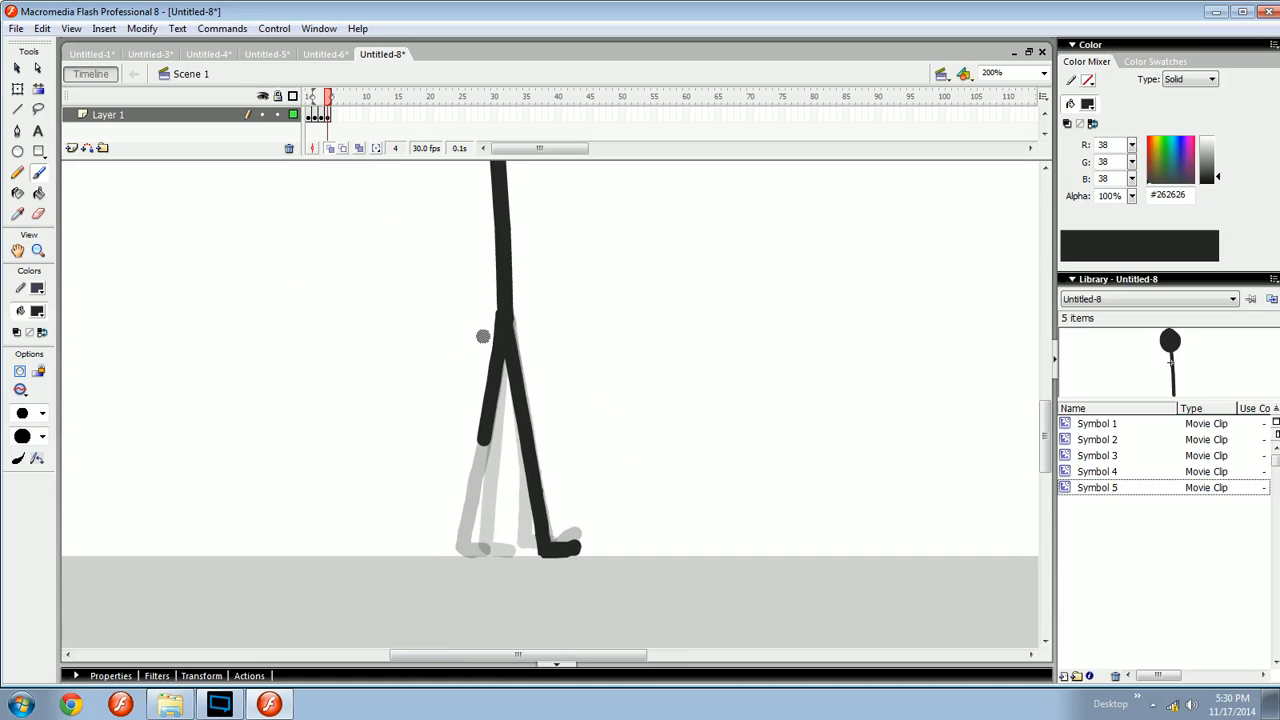
mouse_move(505, 322)
mouse_down()
mouse_move(459, 340)
mouse_move(545, 372)
mouse_up()
key(ctrl+z)
mouse_move(586, 434)
mouse_down()
mouse_move(572, 543)
mouse_move(560, 508)
mouse_up()
key(ctrl+z)
key(F8)
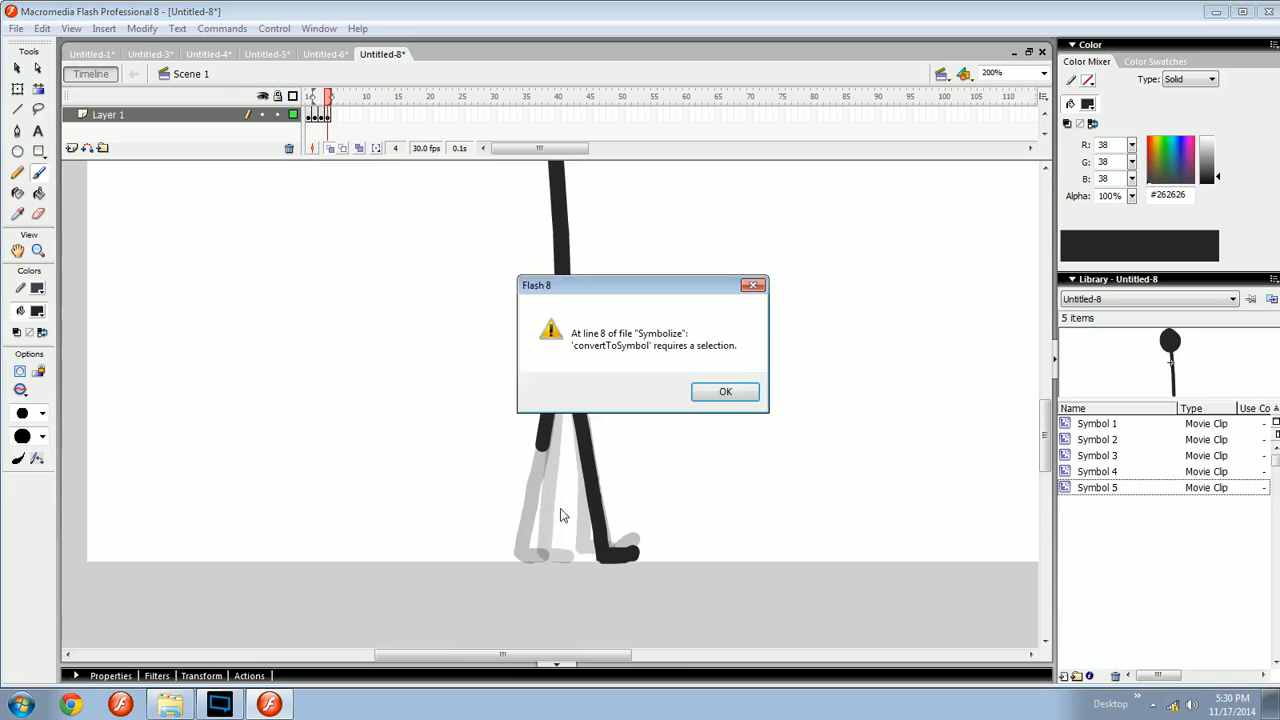
key(Return)
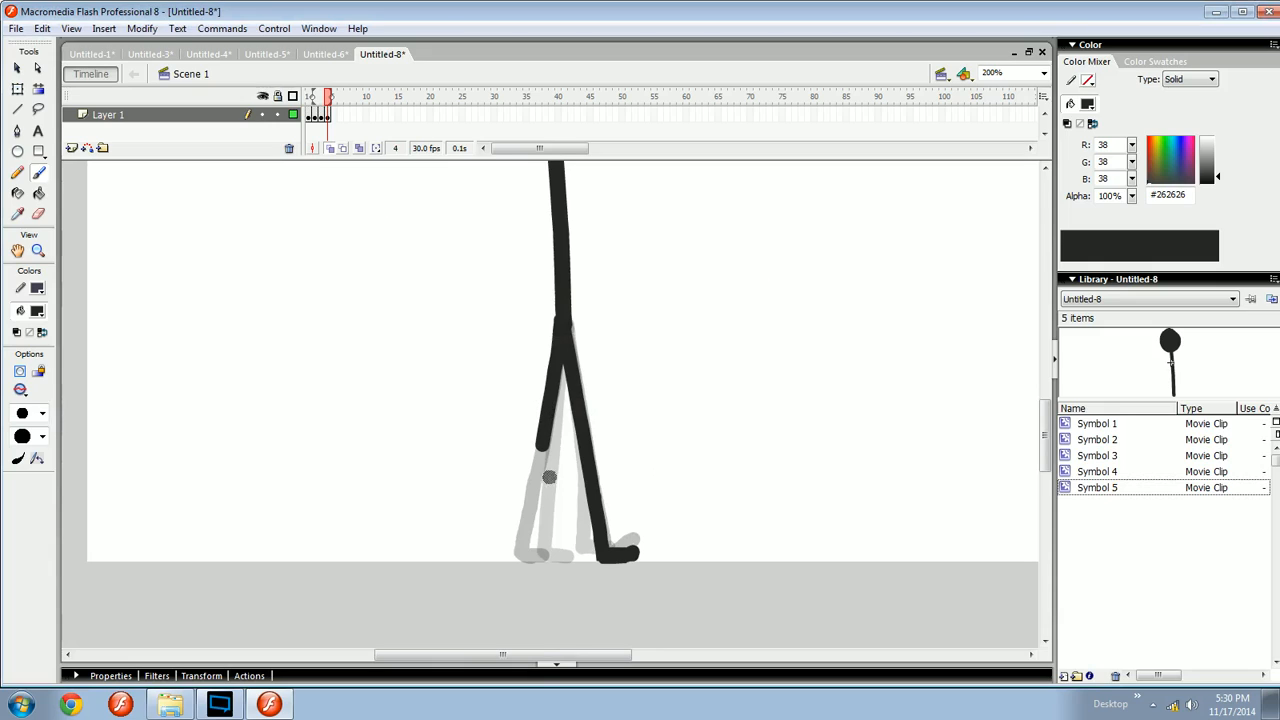
mouse_move(582, 489)
mouse_down()
mouse_move(446, 457)
mouse_move(540, 529)
mouse_up()
mouse_move(533, 515)
mouse_down()
mouse_move(556, 522)
mouse_move(525, 558)
mouse_up()
key(ctrl+z)
key(ctrl+z)
key(ctrl+z)
key(ctrl+z)
key(ctrl+z)
- Step between frames 3 and 4 to compare the leg poses
key(comma)
key(comma)
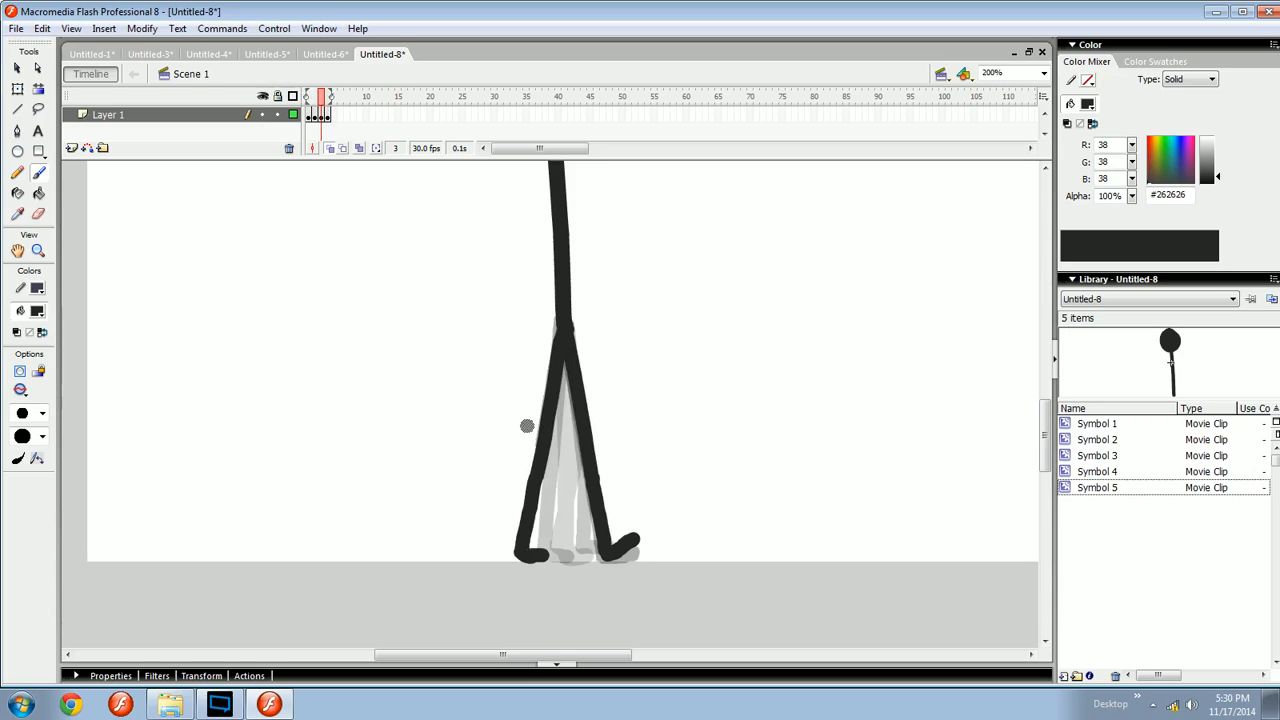
key(period)
key(period)
key(comma)
key(period)
- Draw an arrow pointing back from the rear knee to illustrate its motion
drag(519, 428, 479, 419)
drag(493, 401, 488, 436)
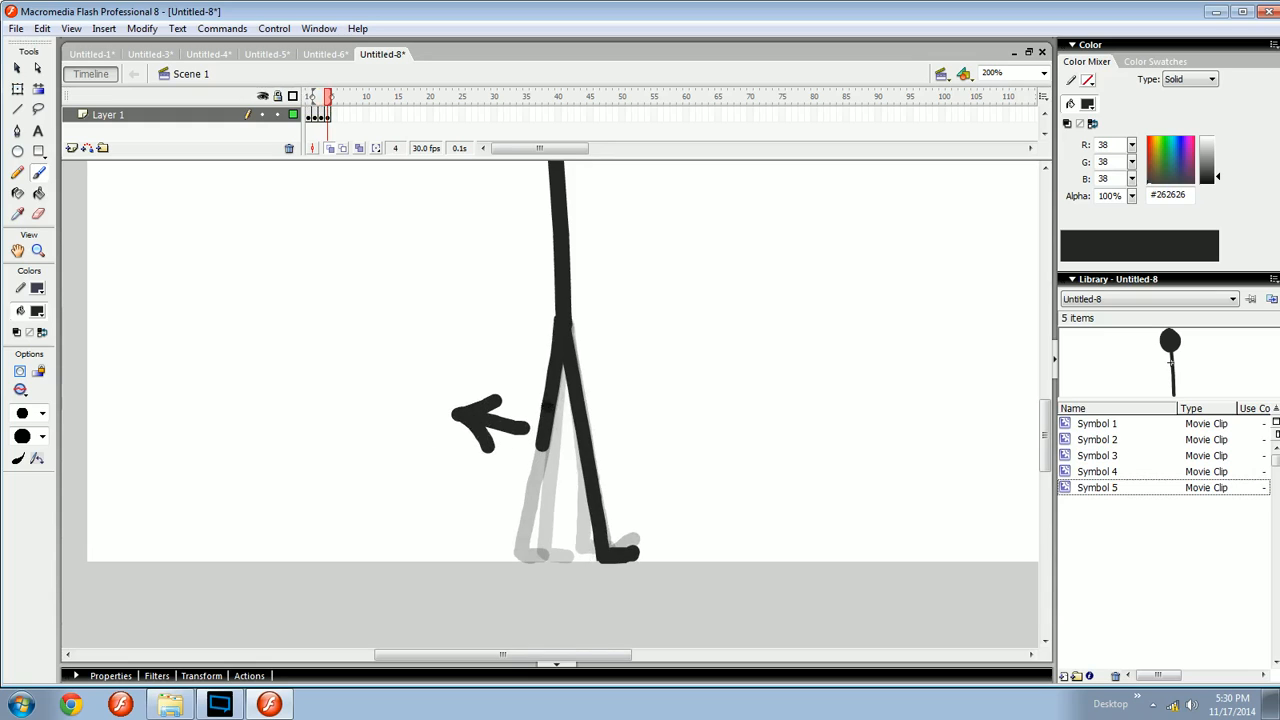
key(ctrl+z)
key(ctrl+z)
- Rotate the rear thigh about the hip with Free Transform on frame 4
key(space)
drag(544, 472, 567, 314)
key(q)
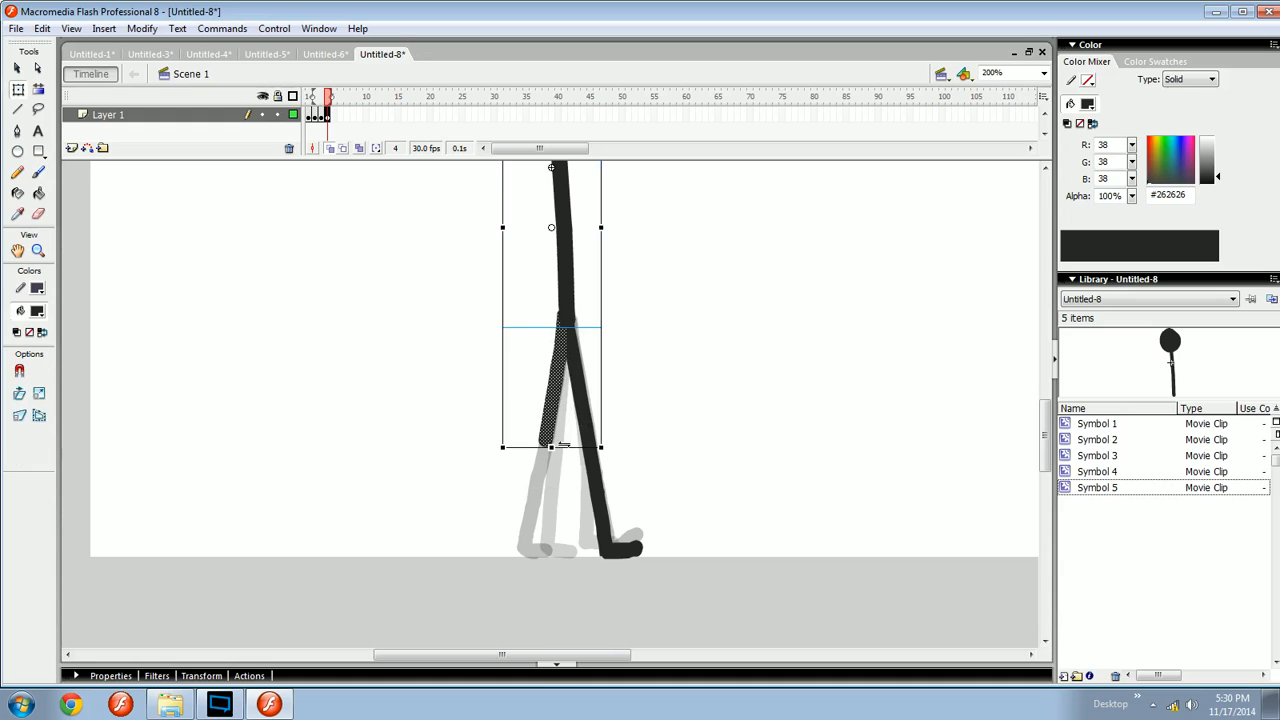
shift+click(568, 304)
drag(577, 447, 594, 452)
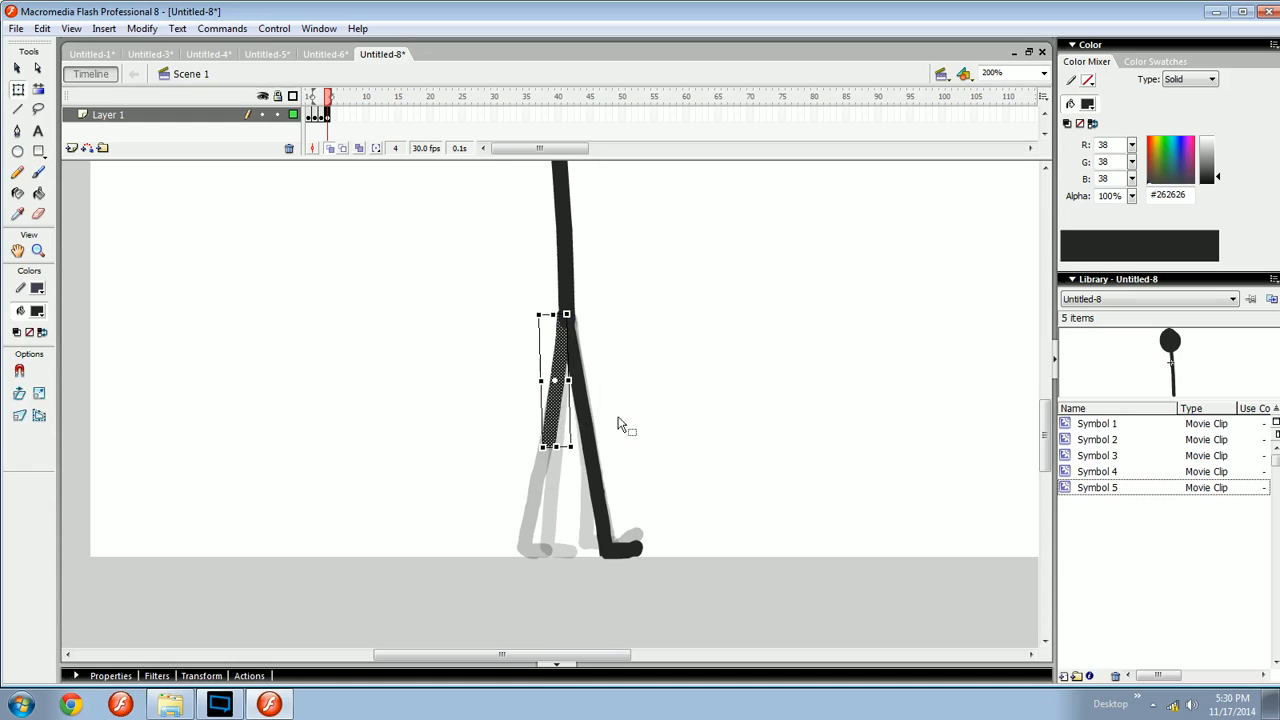
click(615, 427)
click(553, 410)
drag(578, 443, 619, 422)
click(616, 423)
key(b)
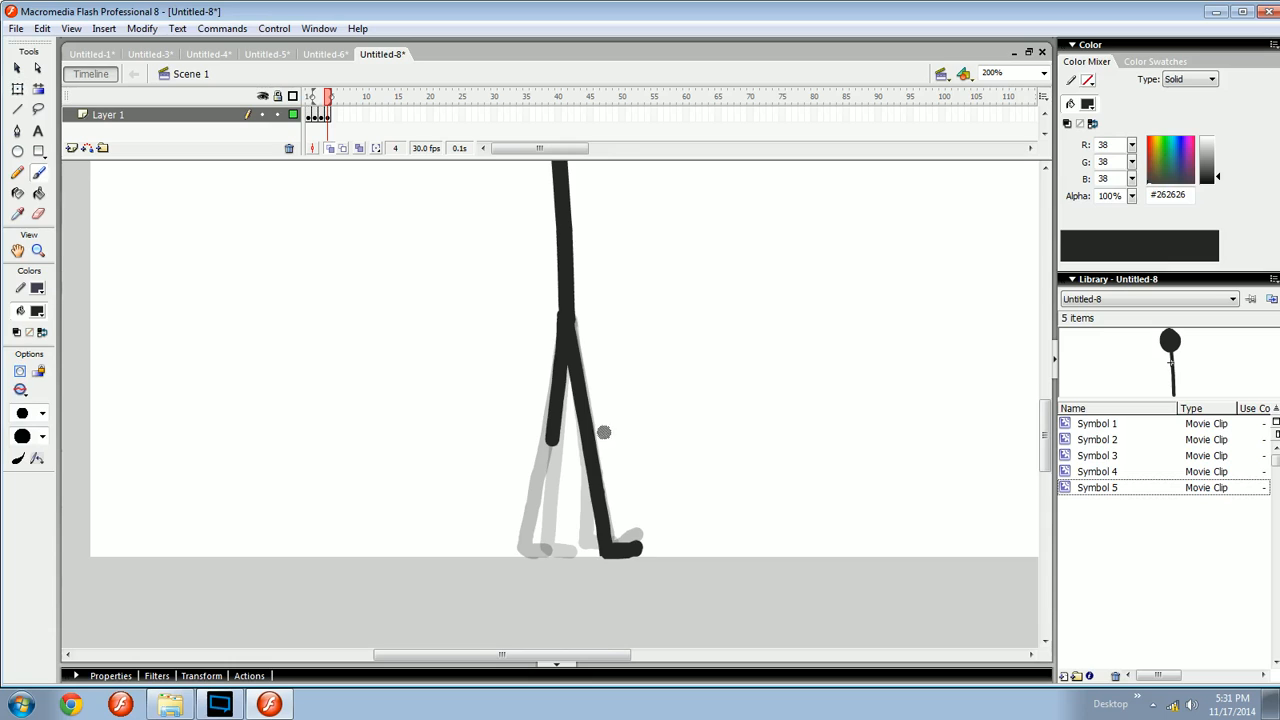
- Try to transform both legs together about the hip on frame 4
key(q)
click(576, 337)
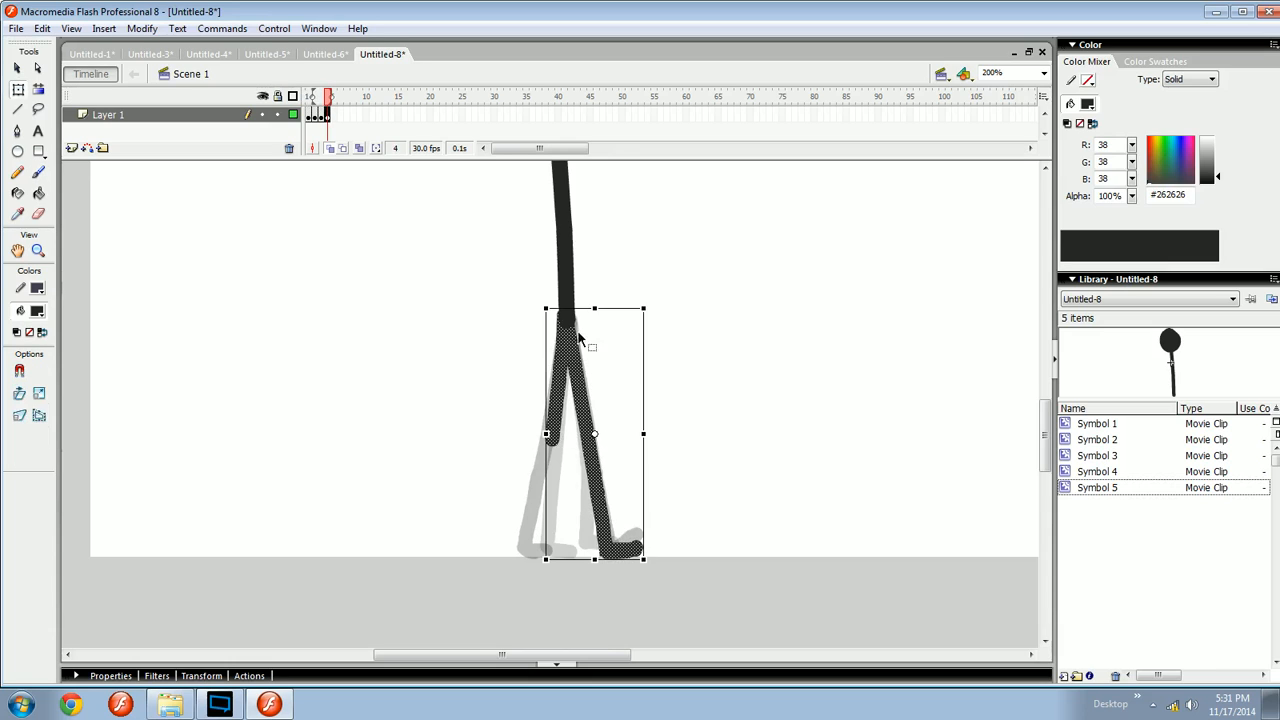
drag(588, 308, 596, 281)
click(586, 306)
key(b)
key(ctrl+z)
drag(585, 390, 598, 375)
key(comma)
key(period)
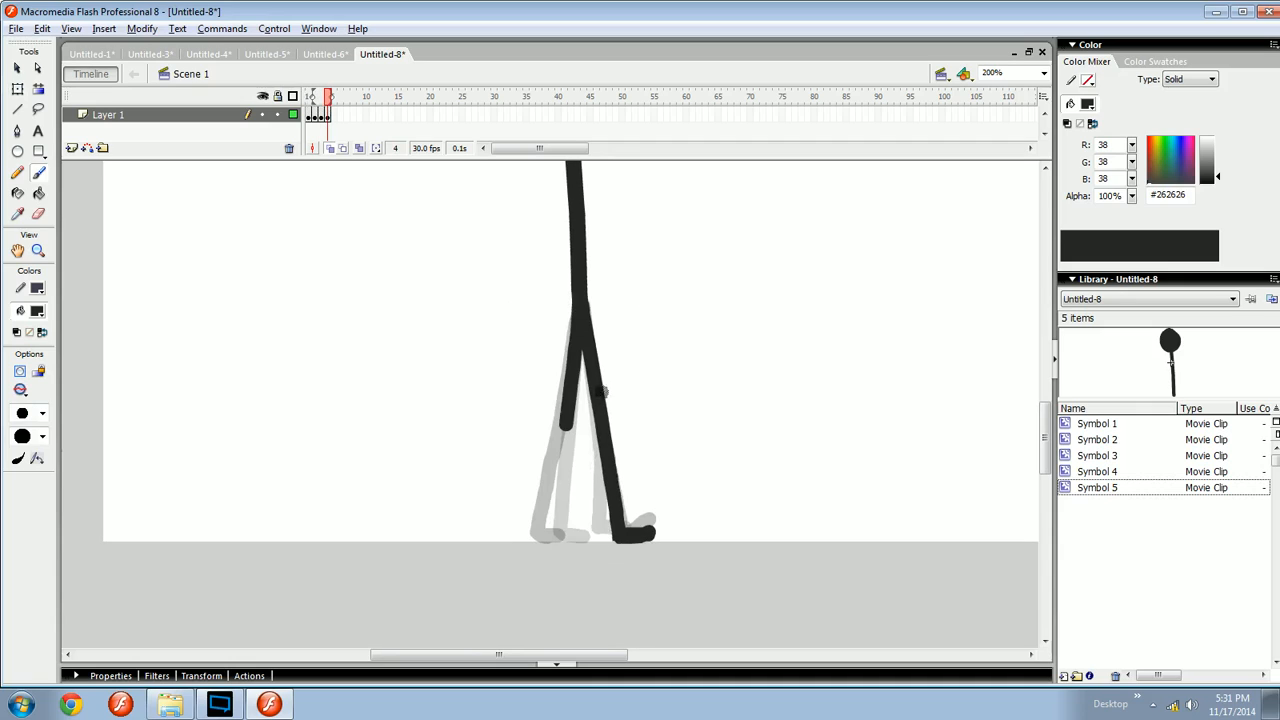
- Brush the rear shin and foot angling down and back from the rear knee on frame 4
mouse_move(567, 424)
mouse_down()
mouse_move(537, 532)
mouse_move(543, 476)
mouse_move(517, 526)
mouse_move(553, 455)
mouse_move(531, 515)
mouse_move(540, 535)
mouse_up()
key(ctrl+z)
key(ctrl+z)
key(ctrl+z)
key(ctrl+z)
drag(574, 312, 561, 343)
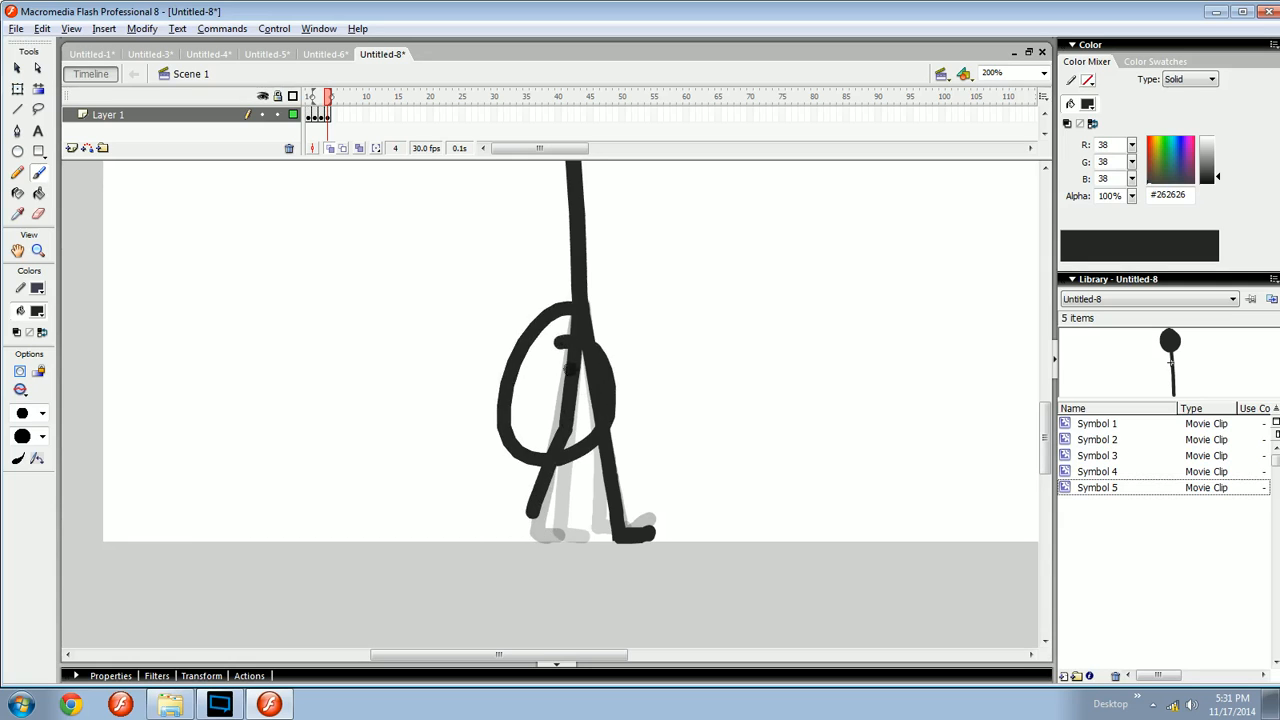
key(ctrl+z)
drag(557, 455, 553, 449)
drag(529, 523, 546, 534)
key(ctrl+z)
key(ctrl+z)
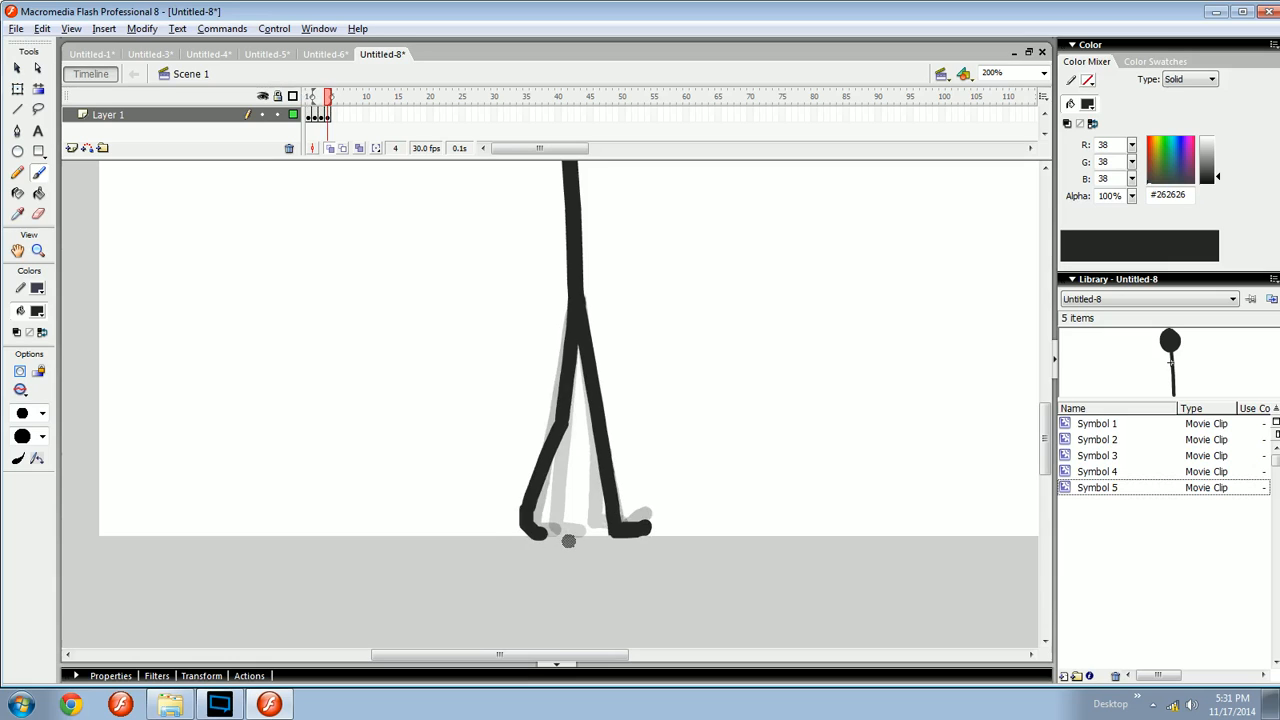
- Step through frames 1 to 4 to review the leg poses
key(comma)
key(comma)
key(comma)
key(period)
key(period)
key(period)
key(comma)
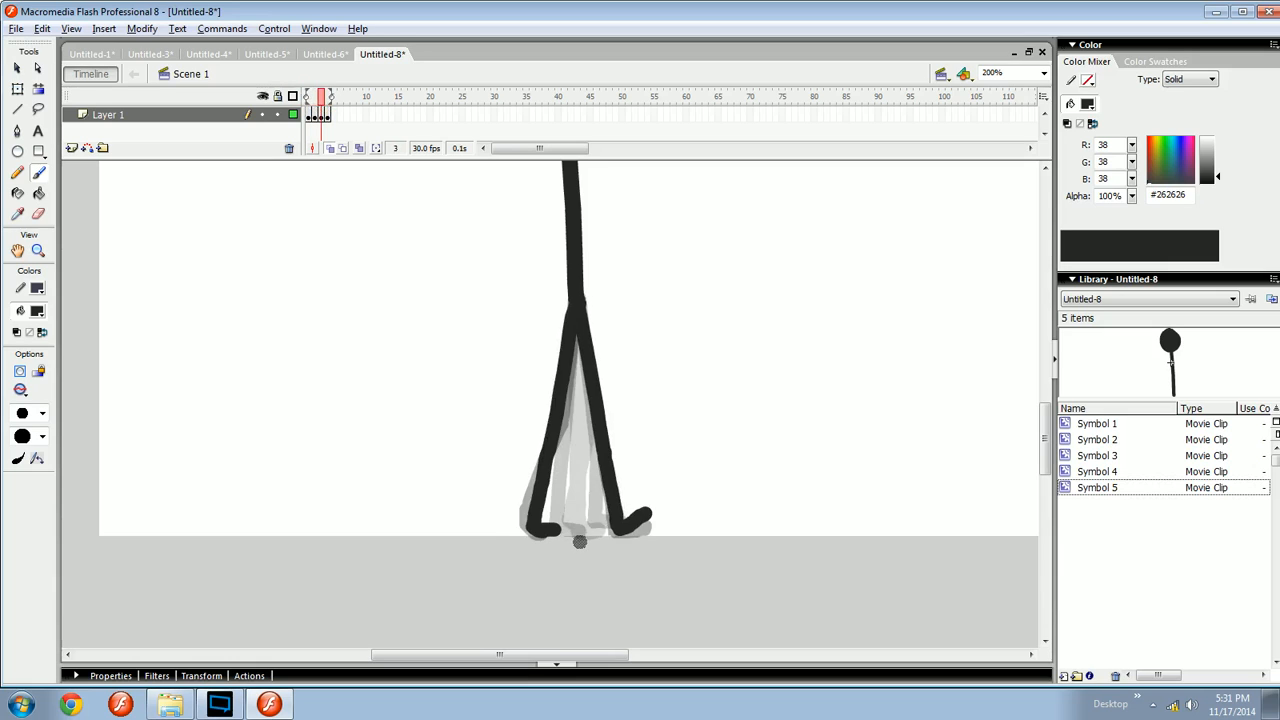
key(period)
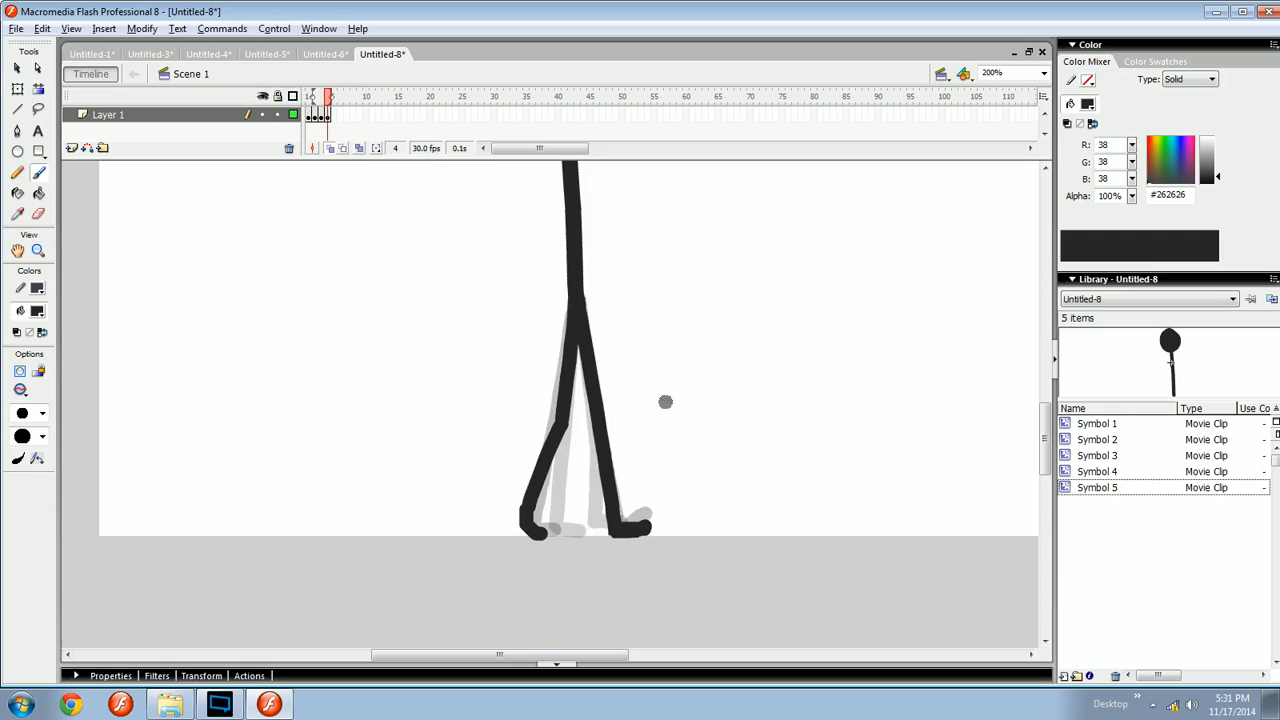
click(311, 97)
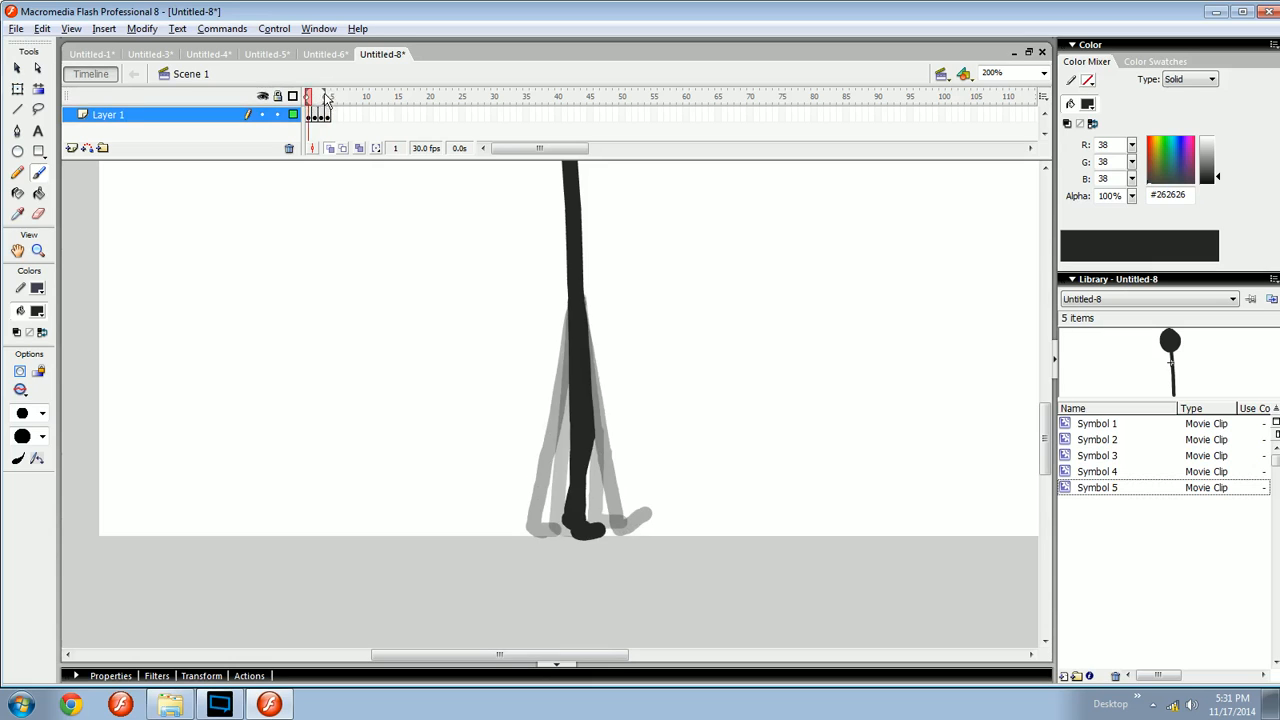
key(period)
key(period)
key(period)
- Insert a blank keyframe at frame 5 and paste a copy of frame 1 into it
key(F7)
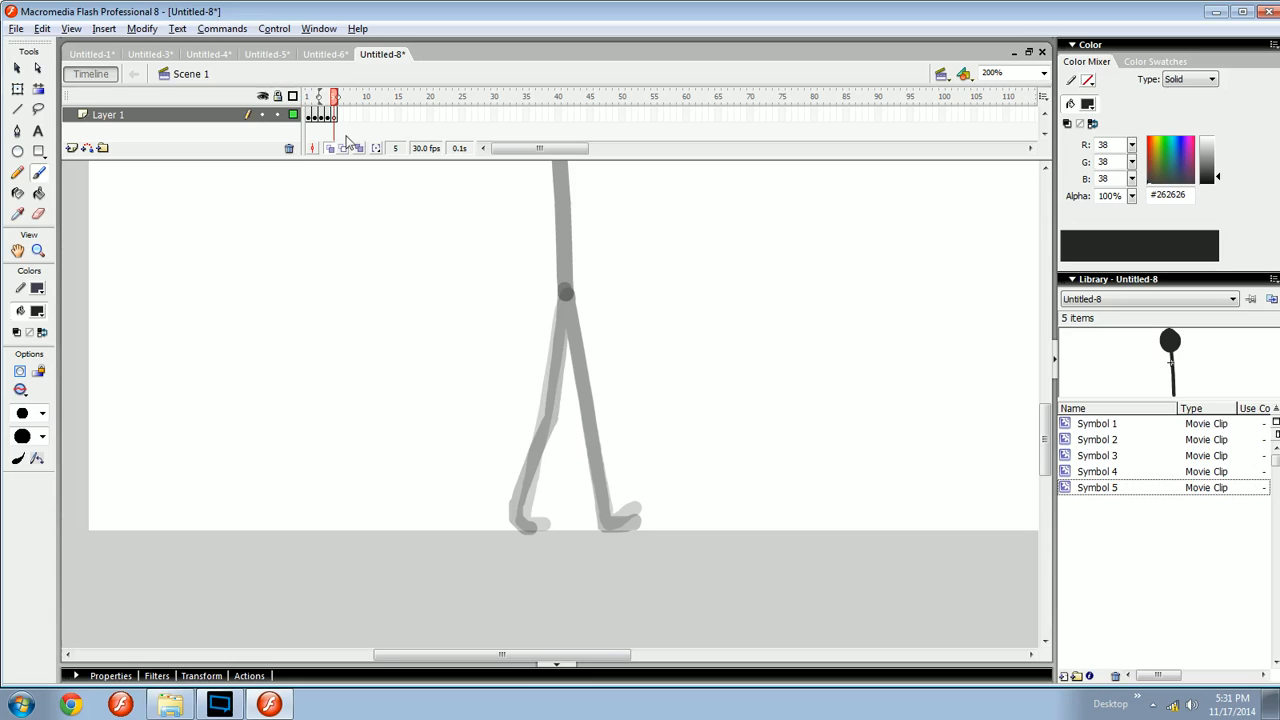
click(312, 116)
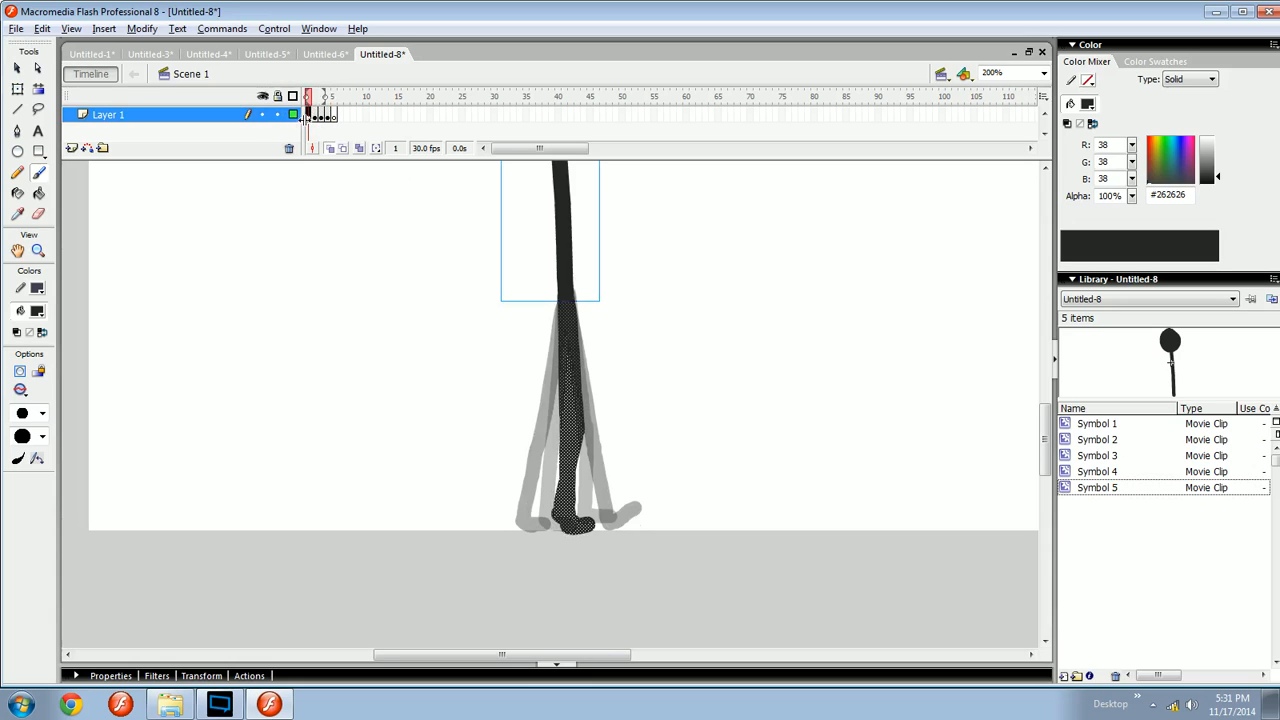
right_click(312, 120)
click(370, 312)
right_click(340, 118)
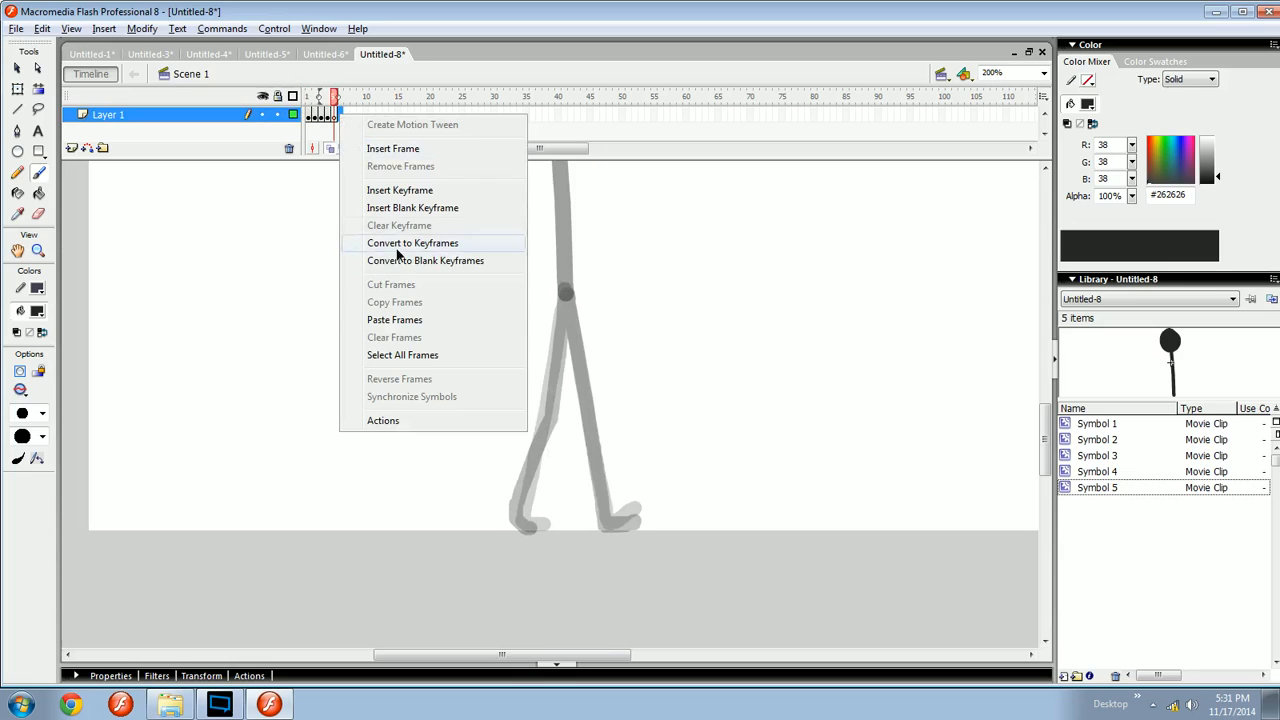
click(393, 320)
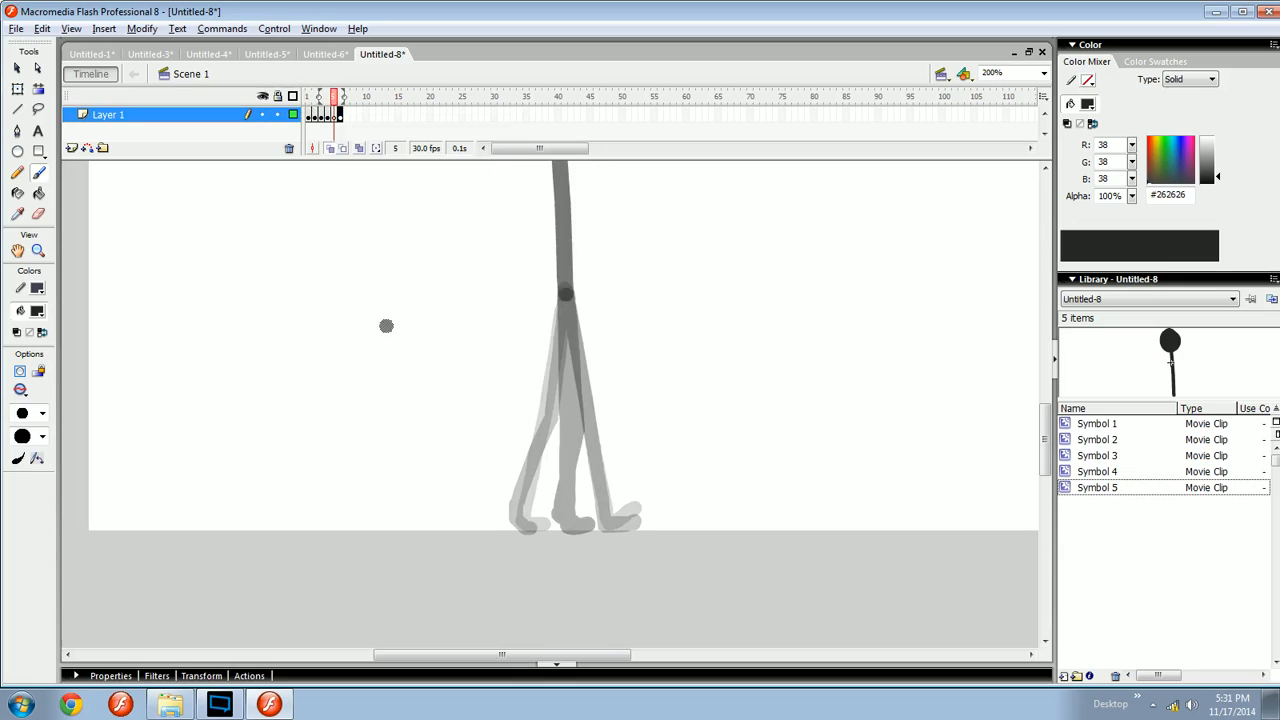
- Step across frames 5 to 7 to inspect the pasted pose
click(346, 117)
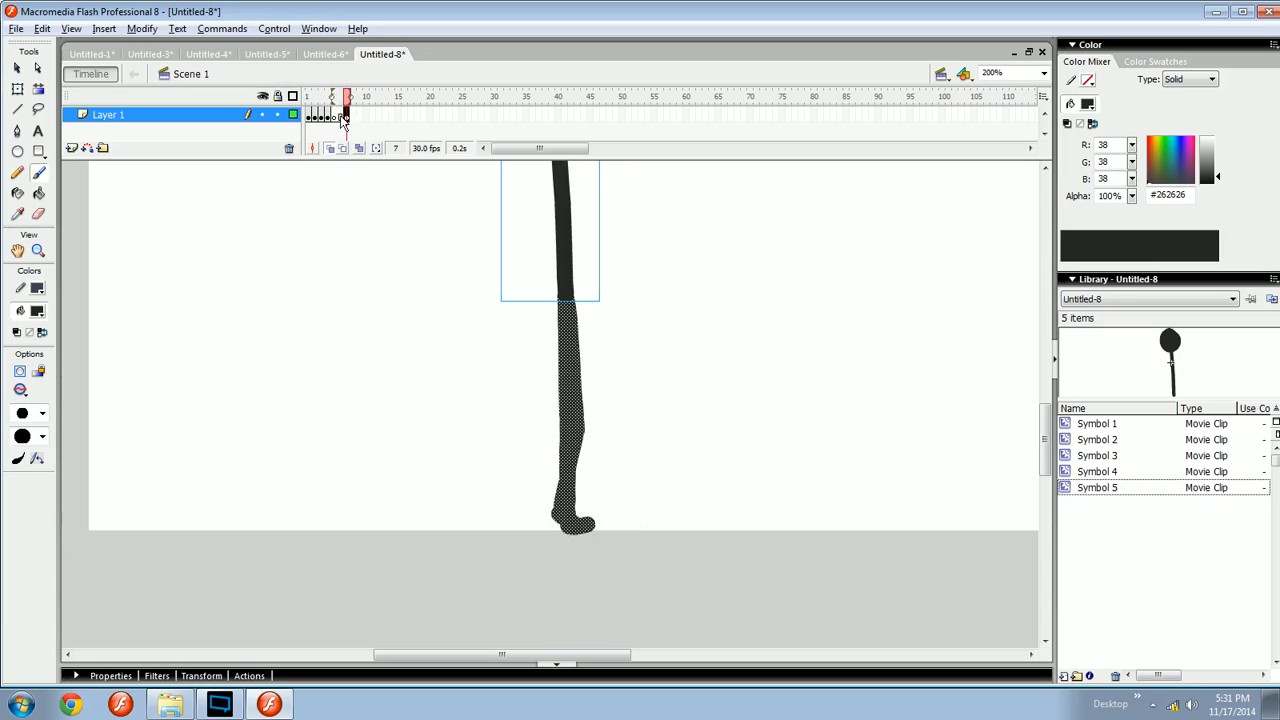
click(340, 117)
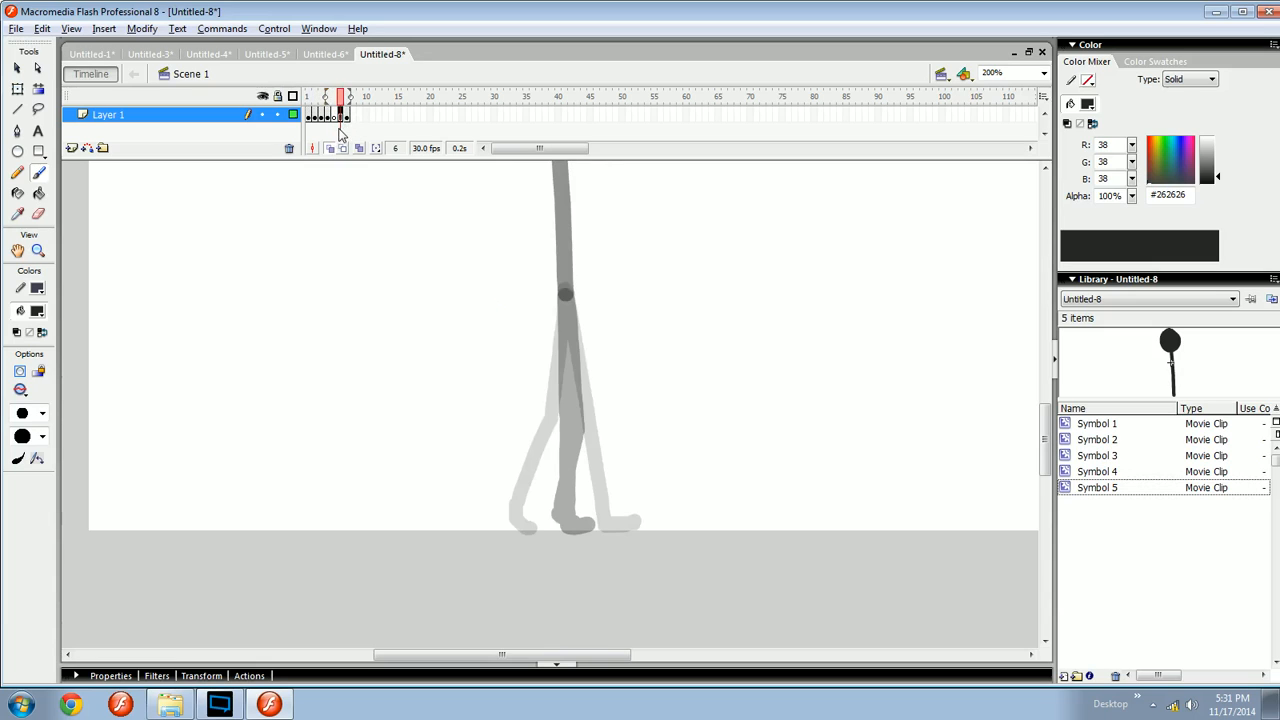
click(336, 97)
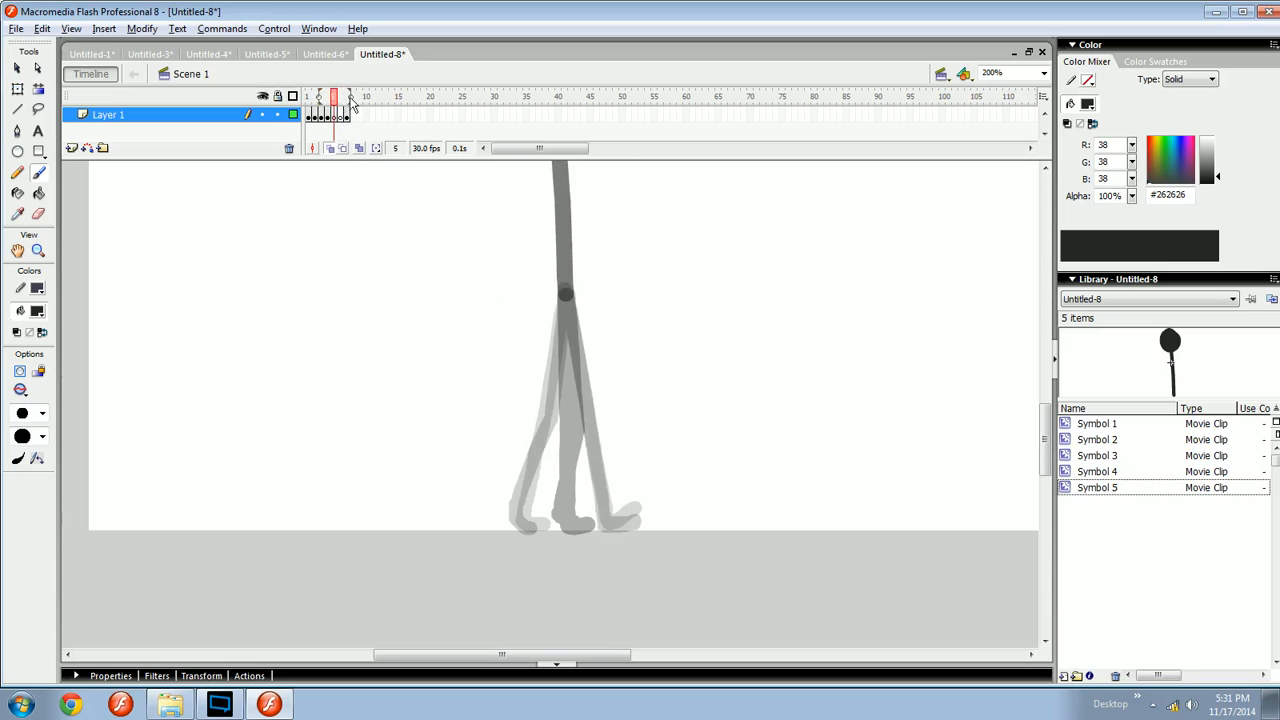
drag(580, 529, 557, 489)
key(ctrl+z)
mouse_move(586, 433)
mouse_down()
mouse_move(561, 524)
mouse_move(601, 532)
mouse_move(583, 452)
mouse_move(548, 476)
mouse_up()
key(ctrl+z)
key(ctrl+z)
- Play the animation to preview the walk so far
key(Return)
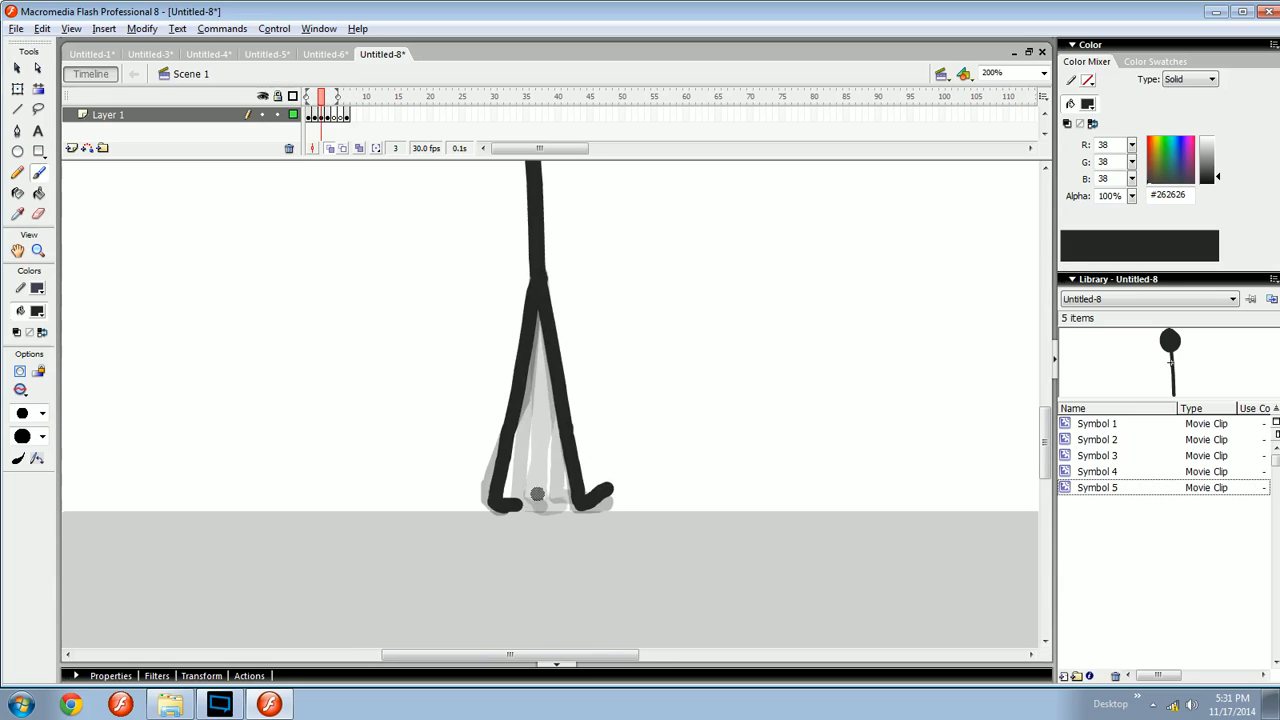
key(Return)
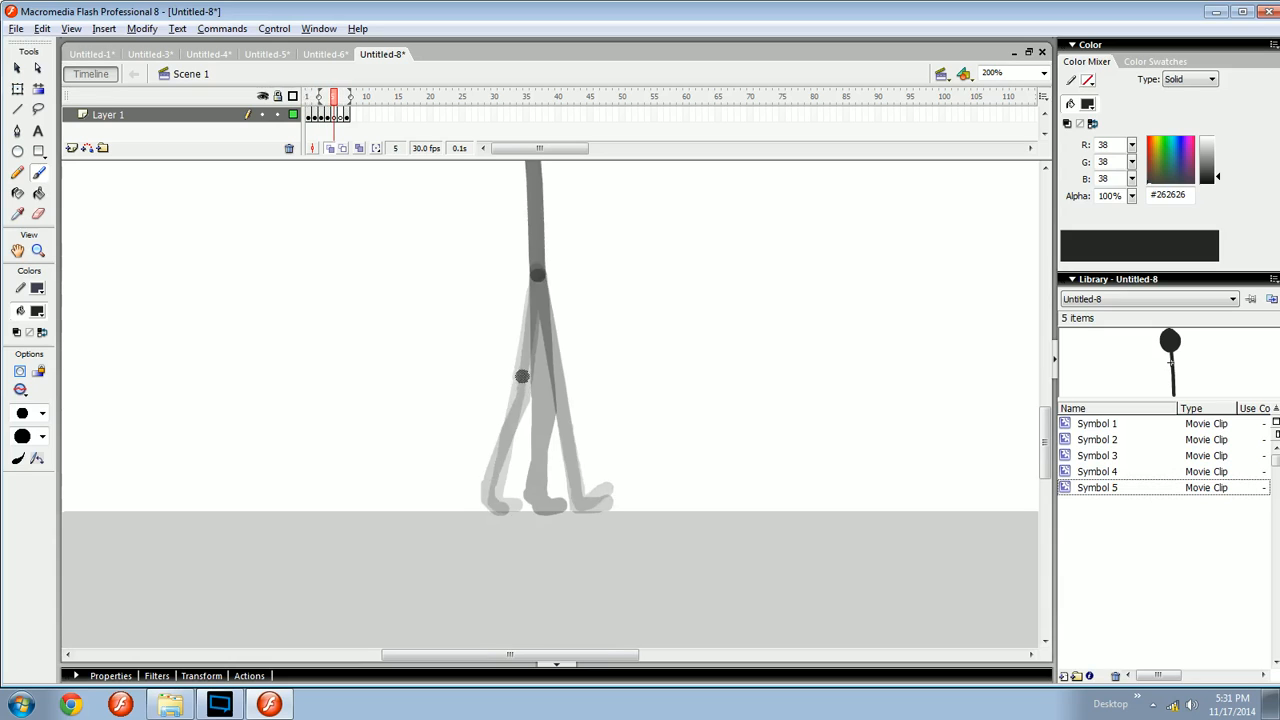
key(Return)
key(Return)
- Paste the copied figure in place on frame 5
drag(558, 460, 552, 476)
drag(532, 292, 562, 441)
key(ctrl+z)
key(ctrl+shift+v)
mouse_move(584, 396)
mouse_down()
mouse_move(604, 472)
mouse_move(572, 381)
mouse_move(565, 390)
mouse_up()
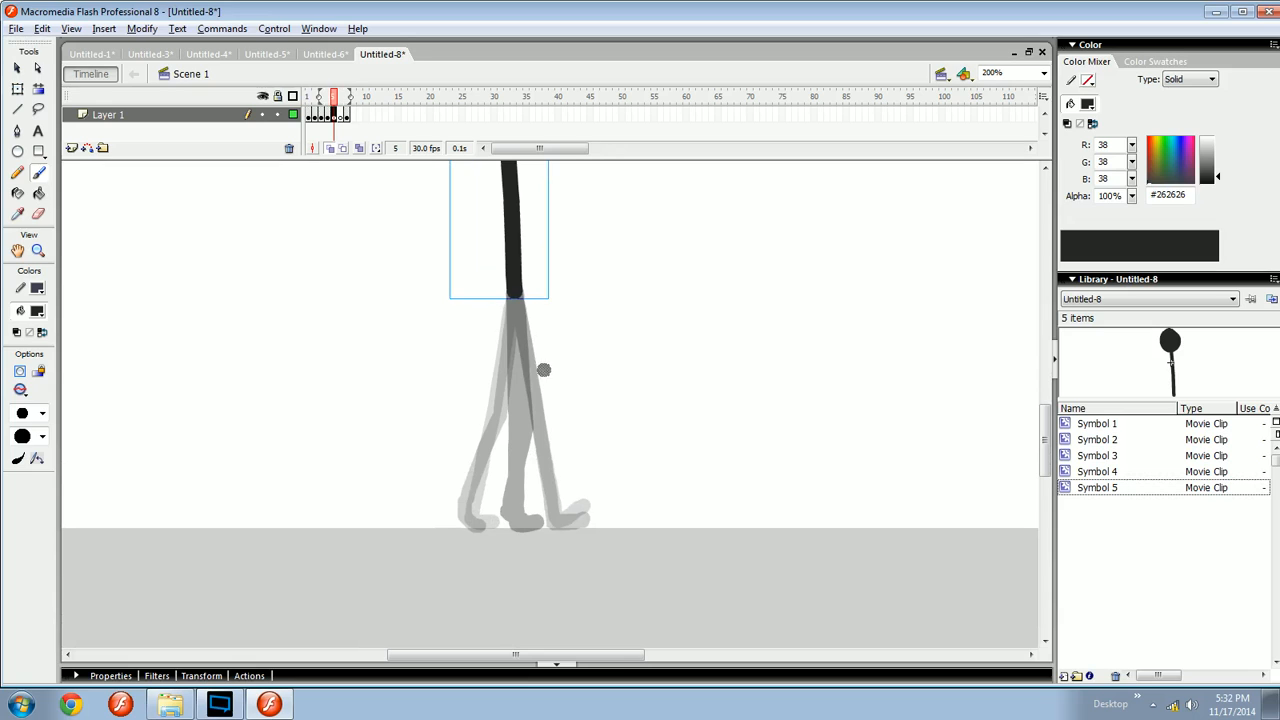
- Try to convert a selection on frame 5 into a symbol
key(comma)
key(period)
drag(568, 524, 571, 516)
key(ctrl+equal)
drag(607, 577, 631, 416)
key(ctrl+equal)
key(F8)
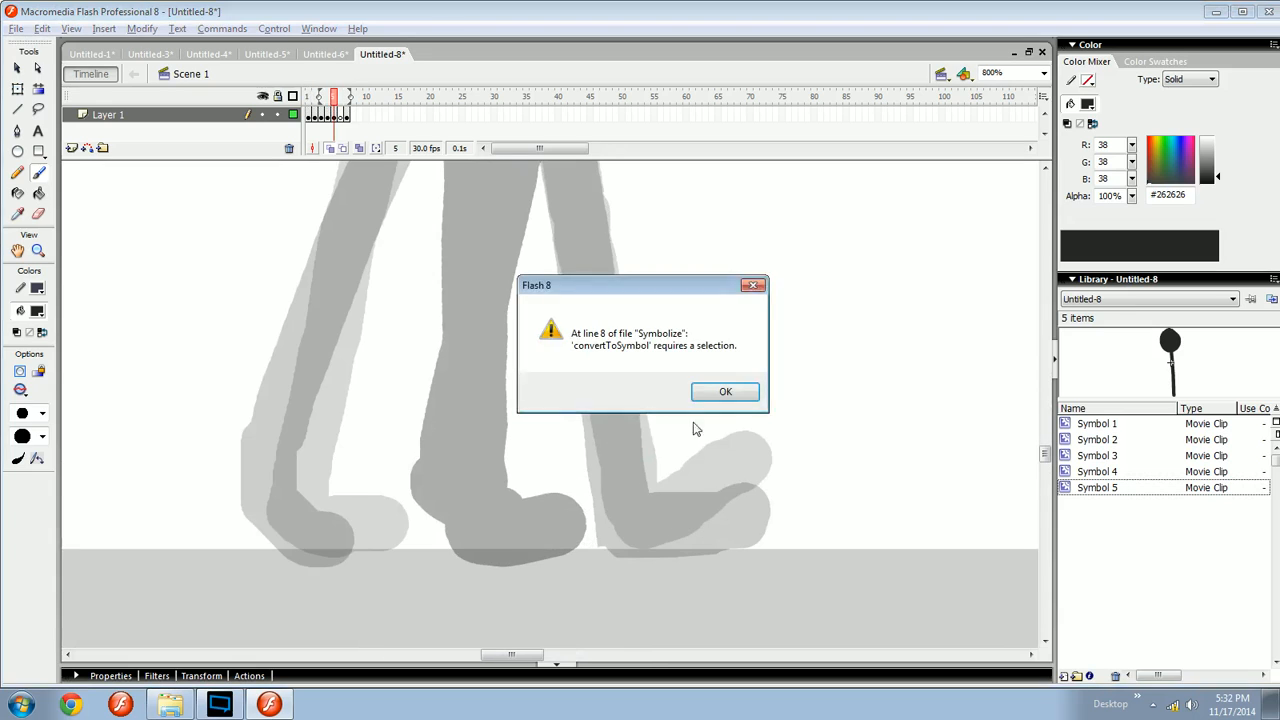
click(721, 395)
- Brush trial foot strokes on frame 5 and undo each of them
drag(714, 491, 700, 475)
drag(738, 485, 705, 495)
key(ctrl+z)
mouse_move(529, 502)
mouse_down()
mouse_move(604, 502)
mouse_move(608, 517)
mouse_move(504, 519)
mouse_up()
key(ctrl+z)
mouse_move(592, 468)
mouse_down()
mouse_move(612, 535)
mouse_move(600, 470)
mouse_up()
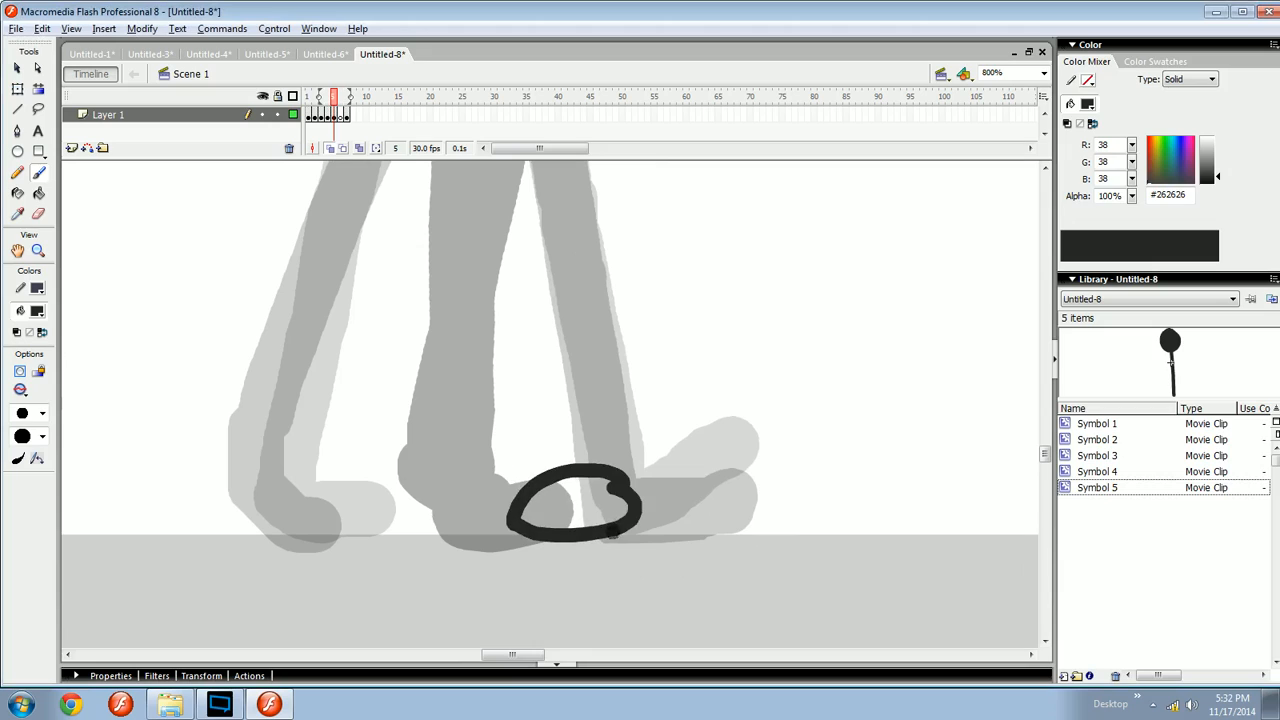
key(ctrl+z)
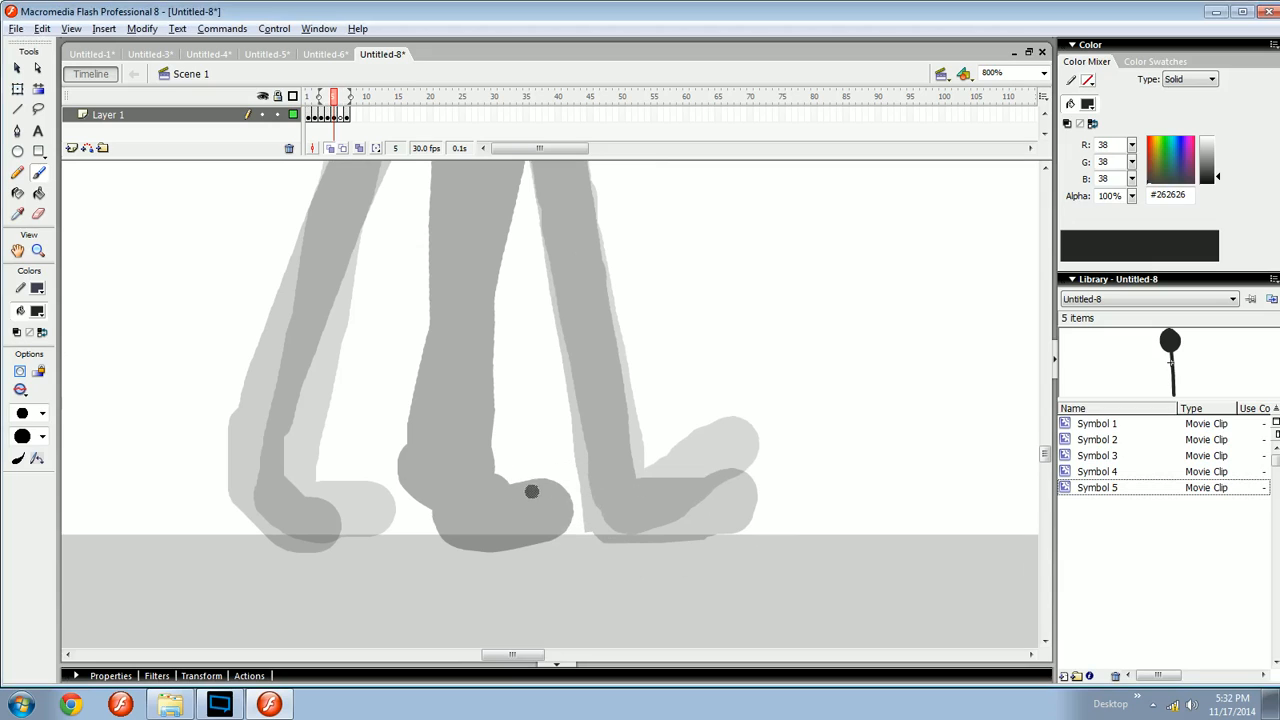
- Brush an H-shaped foot guide over the feet on frame 5, then undo all of it
click(545, 481)
mouse_move(687, 499)
mouse_down()
mouse_move(687, 480)
mouse_move(687, 535)
mouse_up()
drag(686, 512, 574, 513)
mouse_move(556, 486)
mouse_down()
mouse_move(552, 468)
mouse_move(560, 538)
mouse_up()
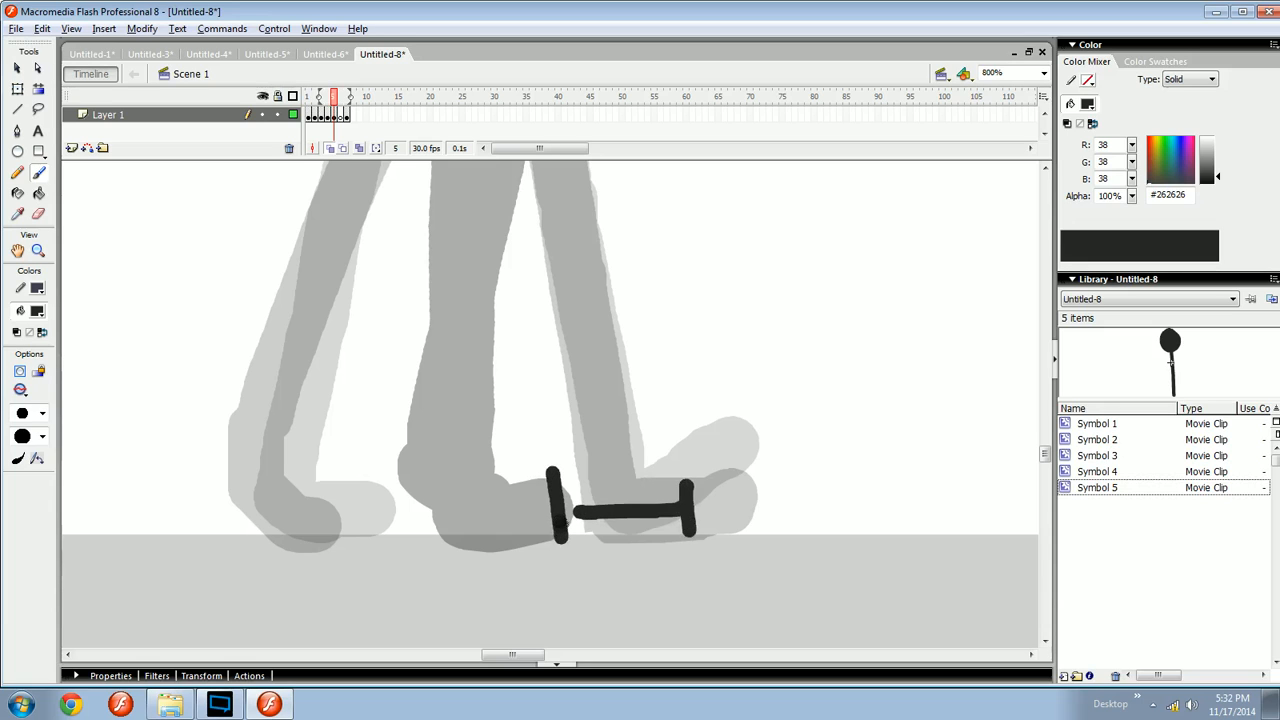
mouse_move(486, 488)
mouse_down()
mouse_move(492, 521)
mouse_move(646, 511)
mouse_up()
drag(616, 474, 621, 539)
drag(558, 491, 552, 501)
key(ctrl+z)
key(ctrl+z)
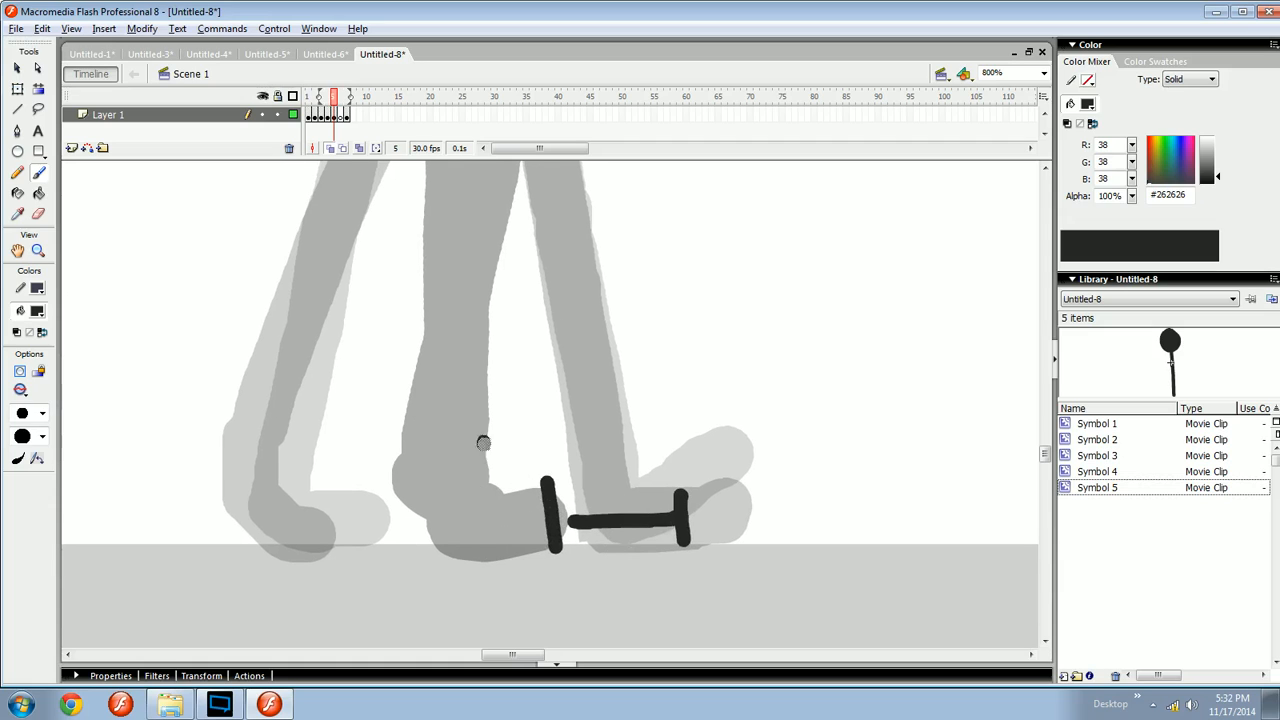
drag(484, 442, 491, 508)
drag(492, 475, 606, 470)
mouse_move(606, 441)
mouse_down()
mouse_move(618, 501)
mouse_move(613, 473)
mouse_up()
key(ctrl+z)
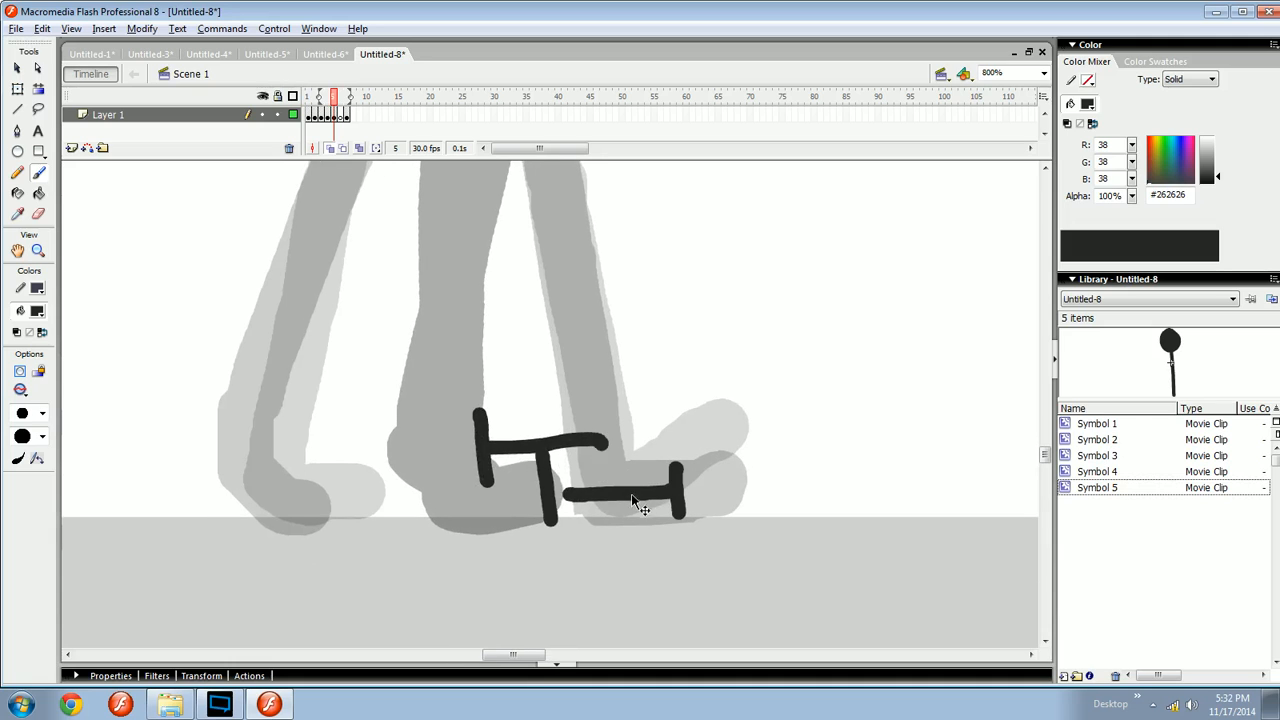
key(ctrl+z)
key(ctrl+z)
key(ctrl+z)
key(ctrl+z)
key(ctrl+minus)
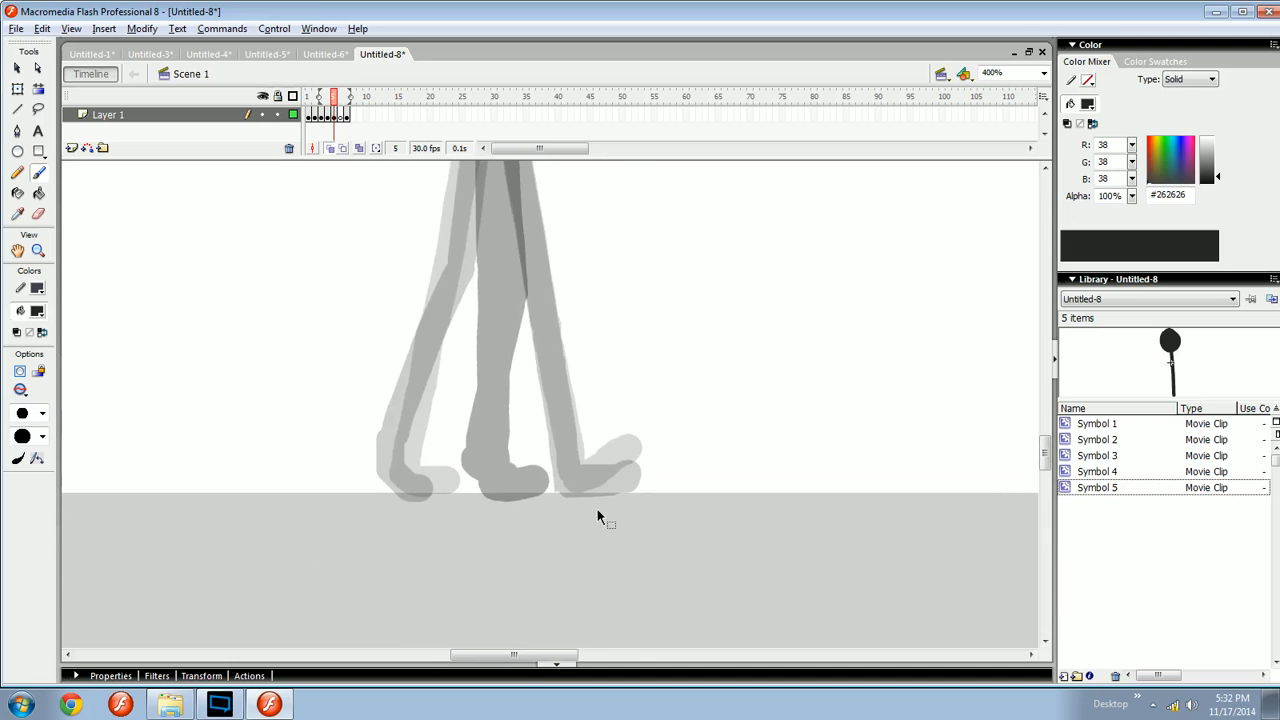
key(ctrl+minus)
- Brush a flat front foot resting on the ground in frame 5
click(348, 116)
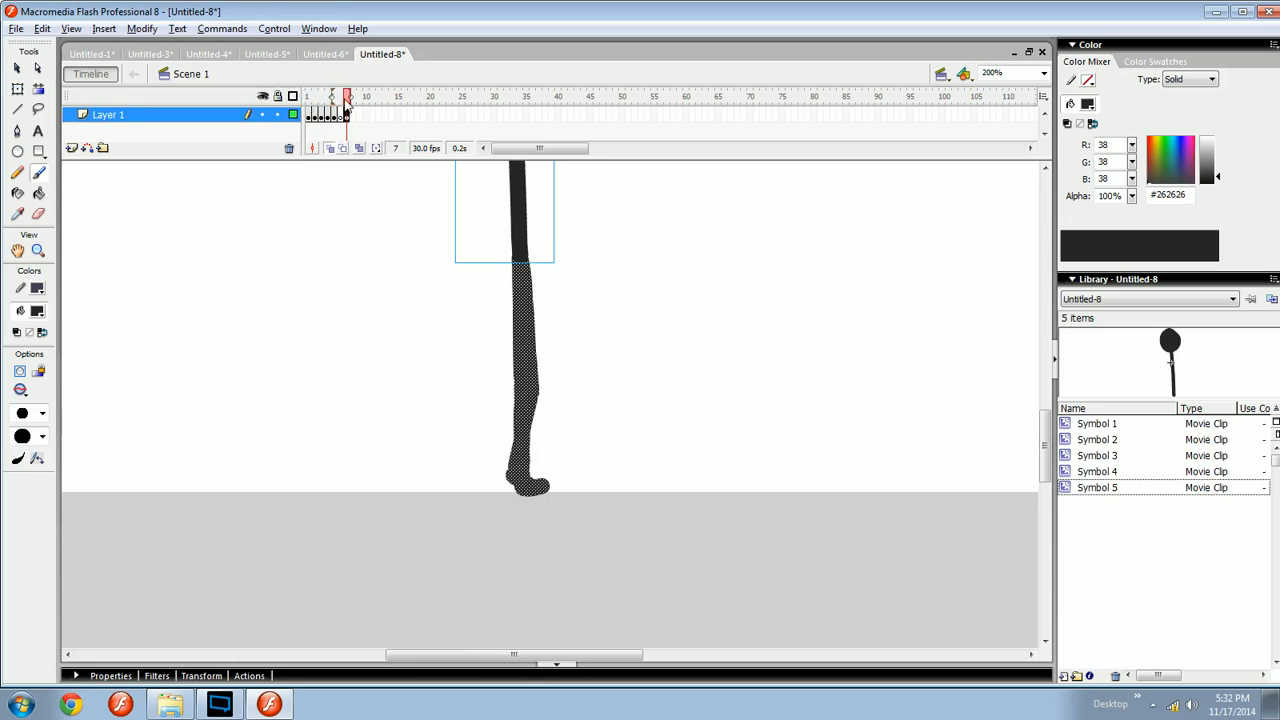
drag(347, 99, 341, 103)
key(comma)
mouse_move(554, 486)
mouse_down()
mouse_move(584, 483)
mouse_move(603, 526)
mouse_move(734, 543)
mouse_move(591, 503)
mouse_move(634, 400)
mouse_up()
drag(610, 446, 571, 440)
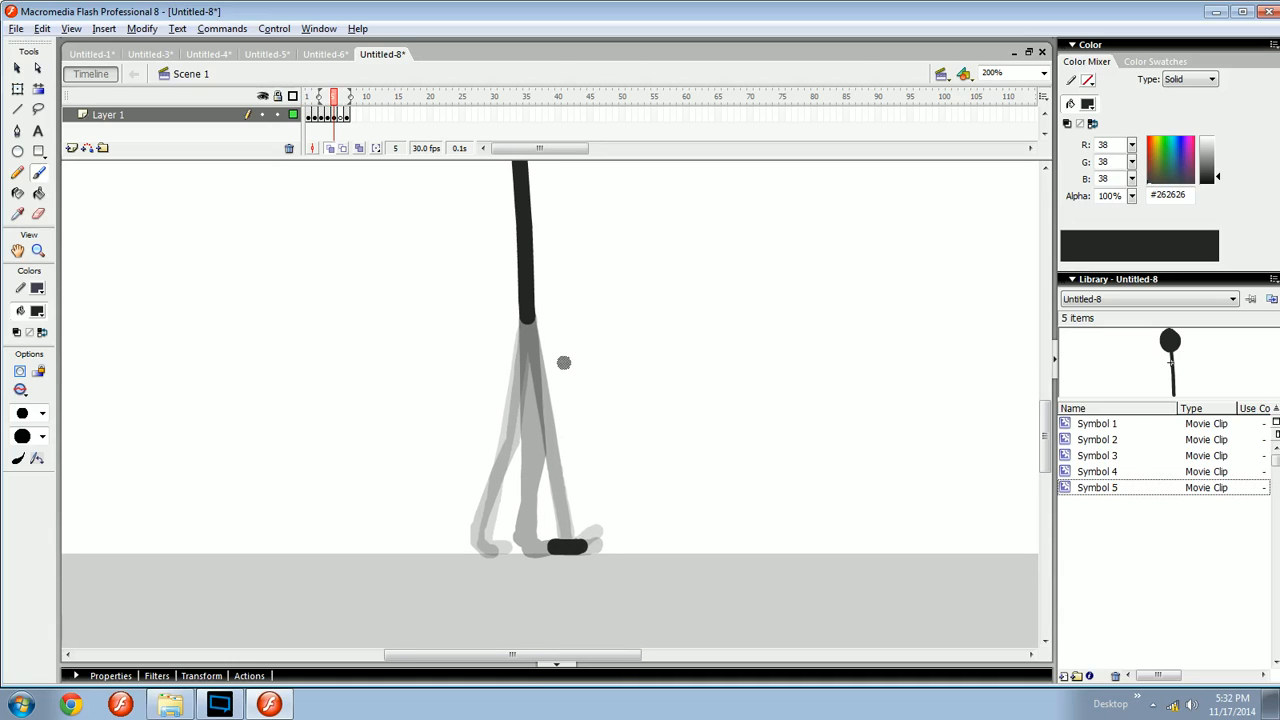
- Play the animation and step through frames 4 to 6 to check the new foot
key(Return)
ctrl+click(579, 541)
ctrl+click(618, 537)
drag(613, 542, 620, 537)
key(comma)
key(period)
key(comma)
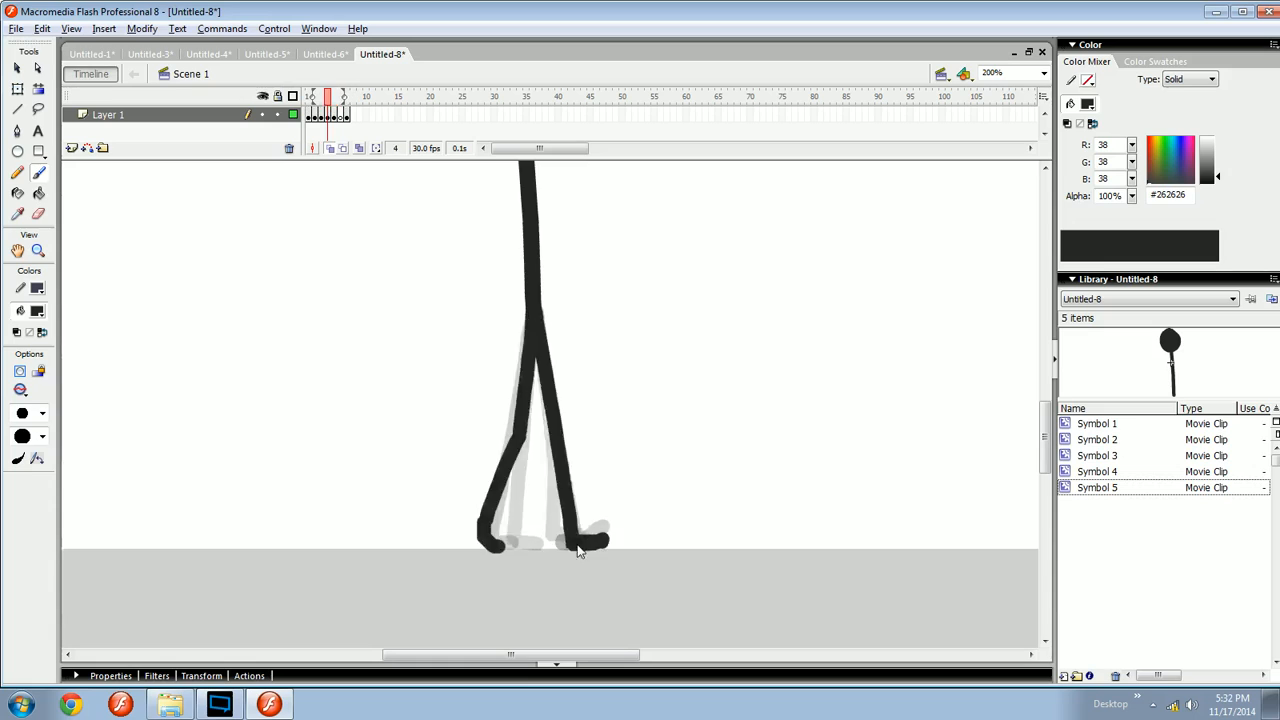
key(period)
key(period)
drag(547, 542, 576, 543)
key(ctrl+z)
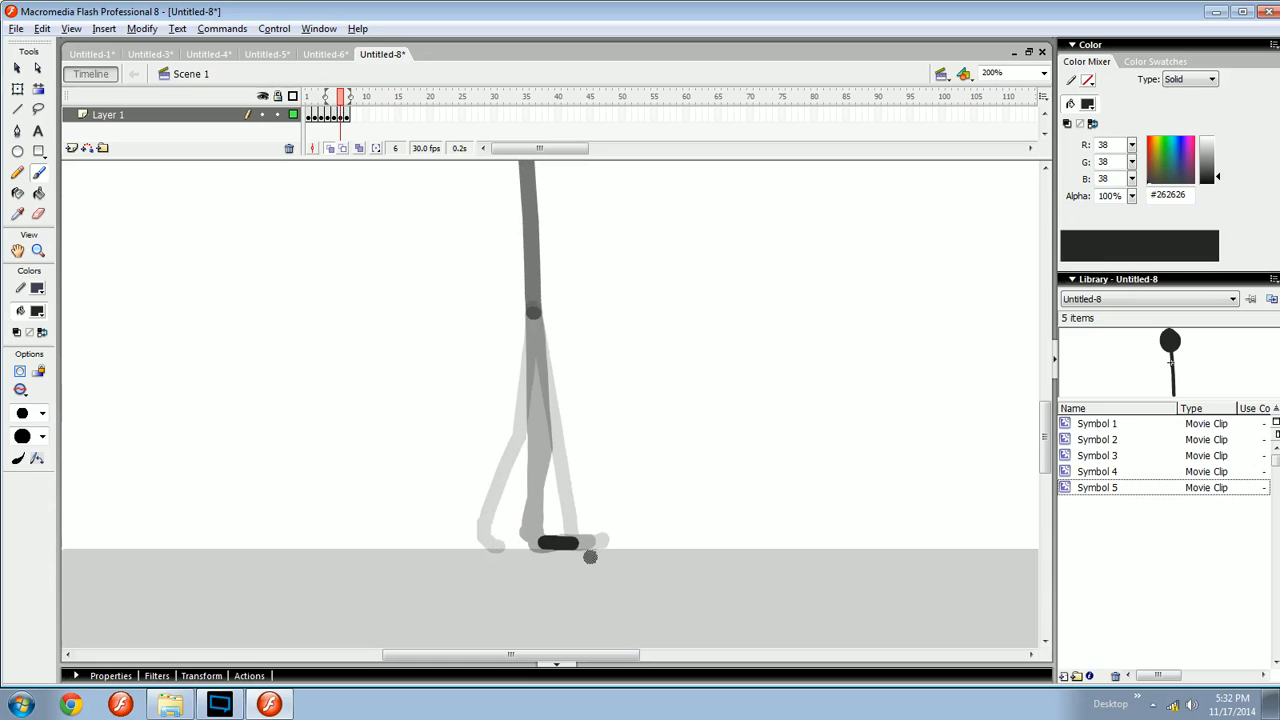
key(comma)
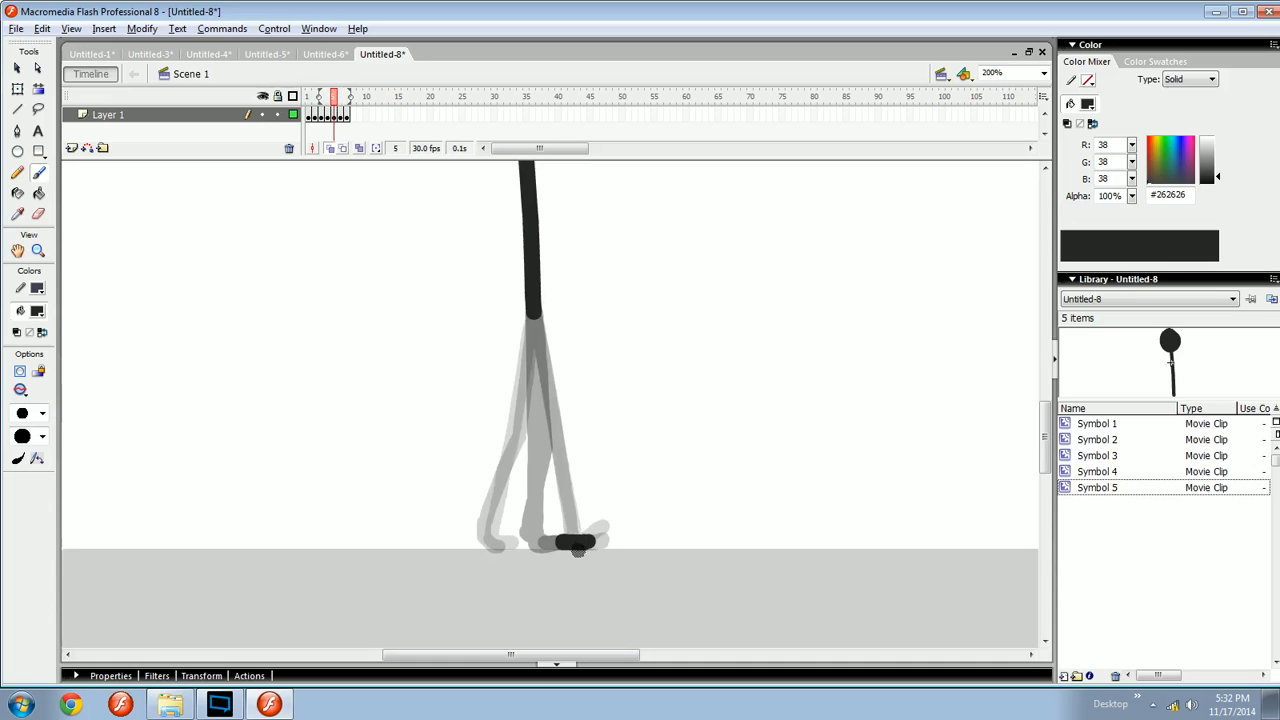
key(period)
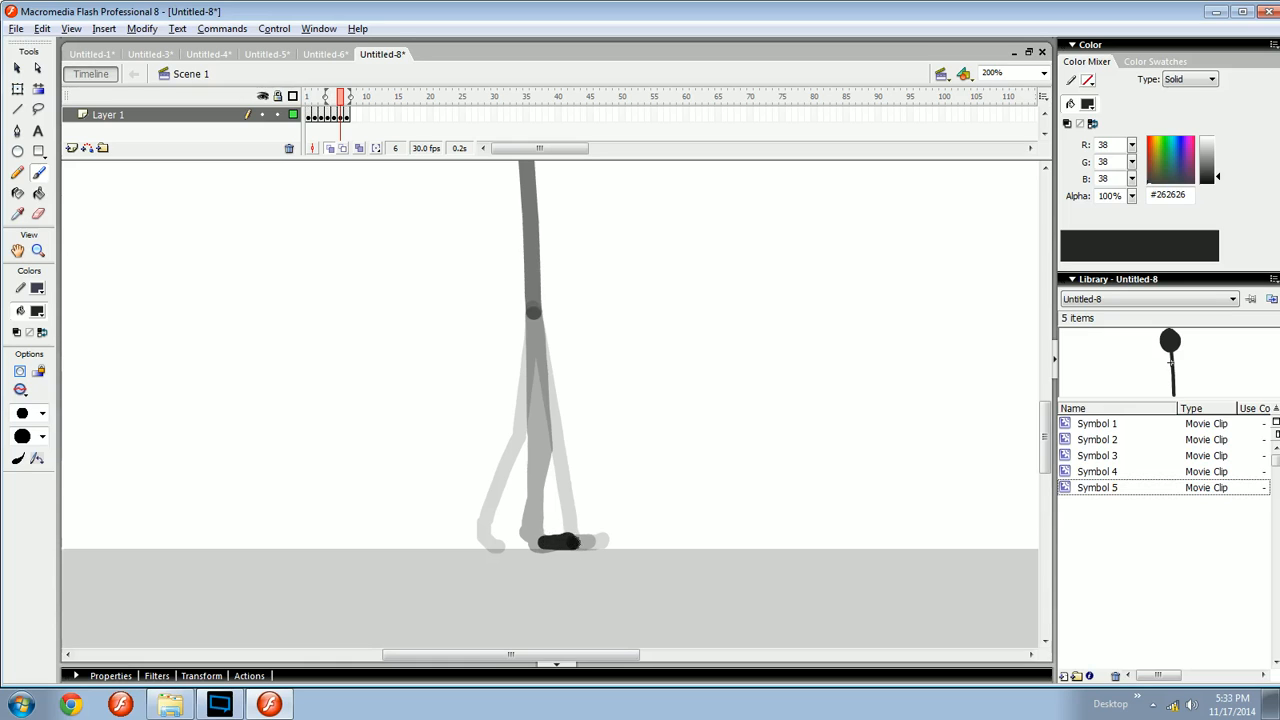
- Brush a tilted back foot under the rear leg's heel on frame 5
scroll(589, 540, left, 2)
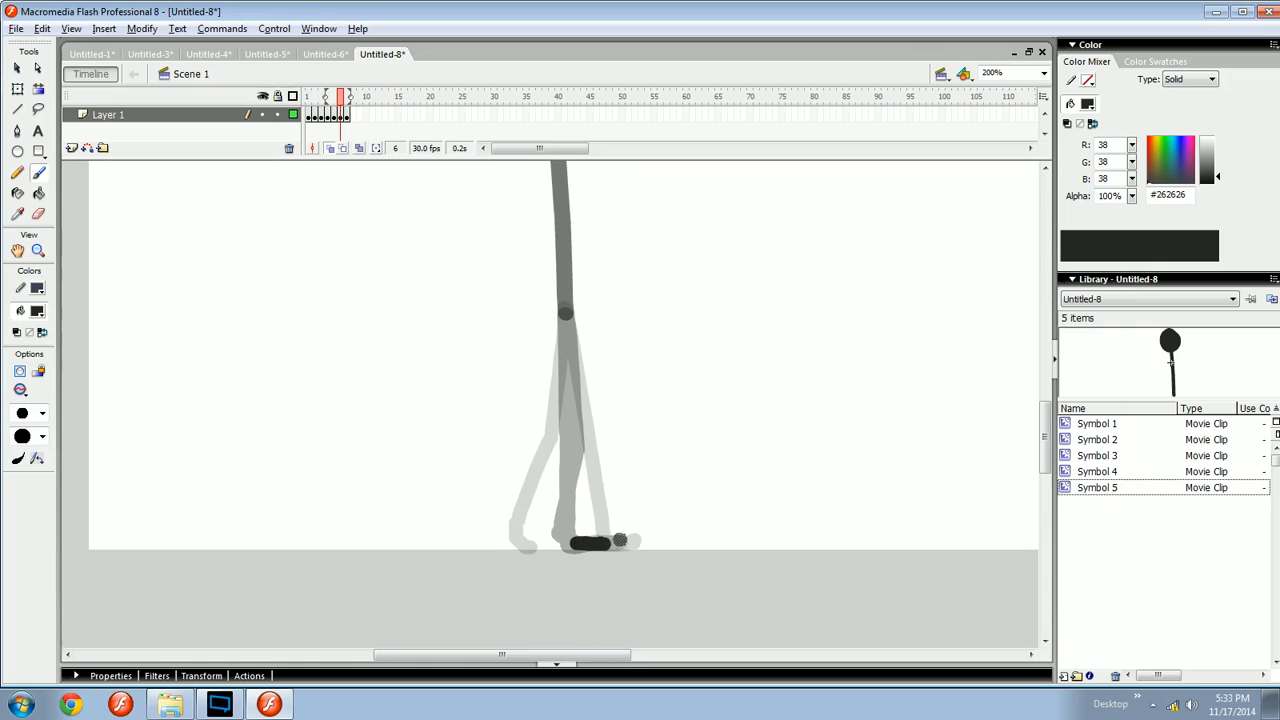
key(comma)
key(comma)
key(period)
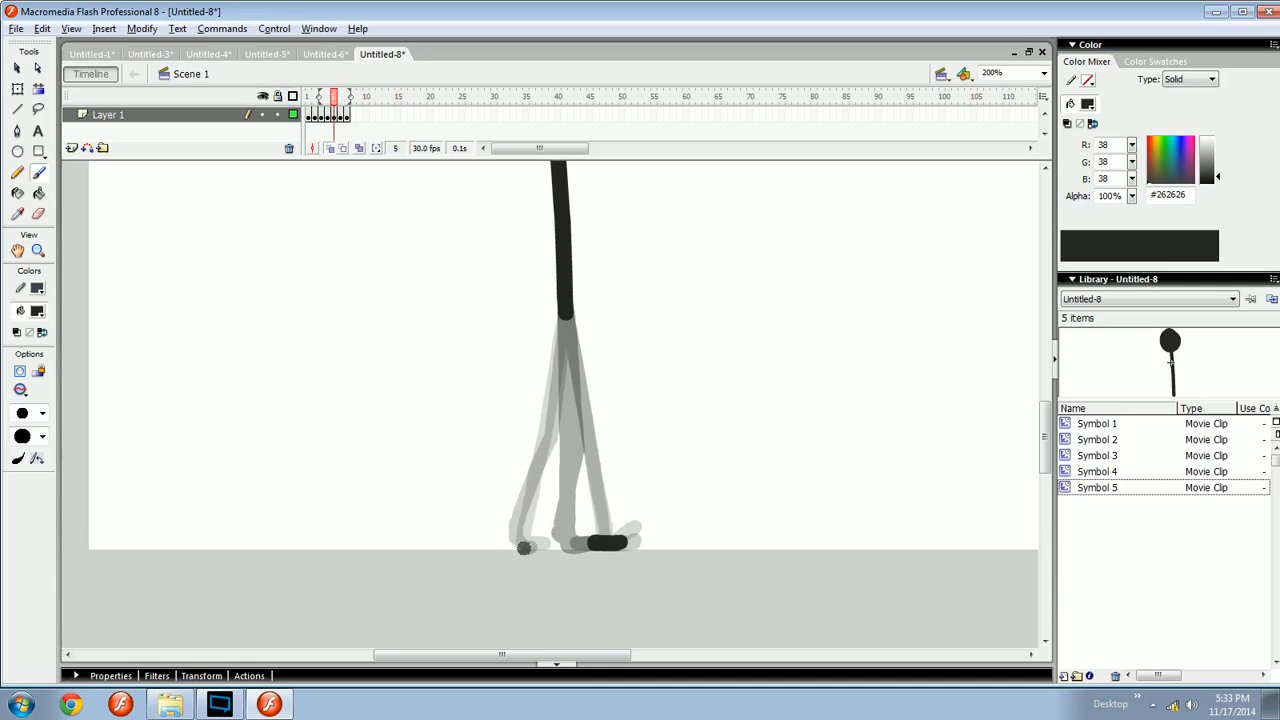
mouse_move(527, 552)
mouse_down()
mouse_move(545, 541)
mouse_move(545, 354)
mouse_up()
key(ctrl+equal)
mouse_move(529, 408)
mouse_down()
mouse_move(483, 478)
mouse_move(516, 418)
mouse_up()
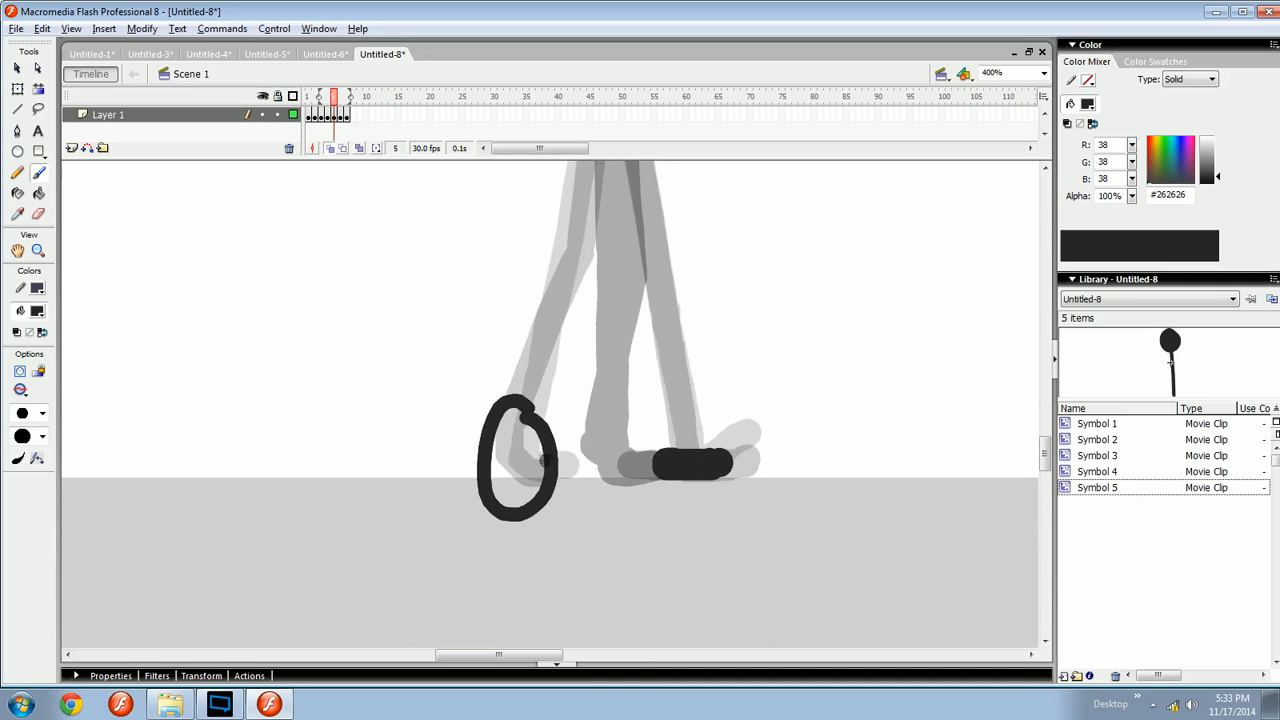
drag(596, 411, 616, 403)
drag(602, 480, 609, 504)
key(ctrl+z)
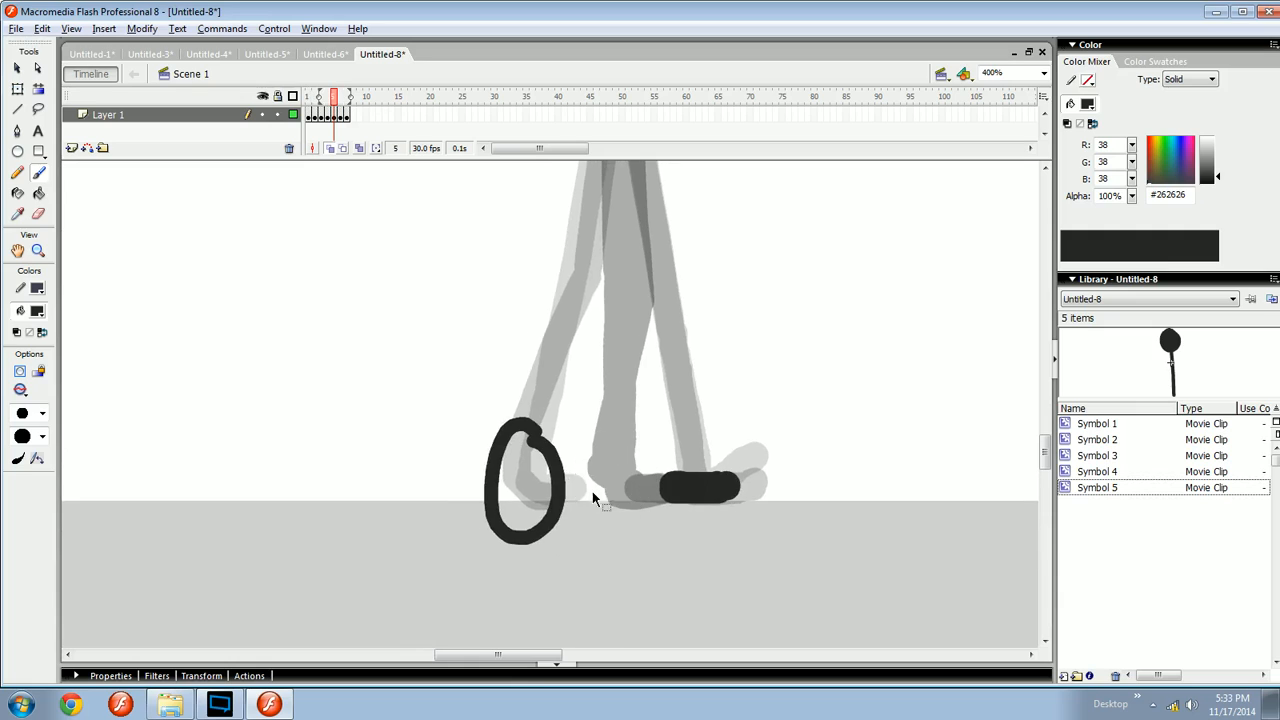
key(ctrl+z)
key(ctrl+minus)
mouse_move(584, 417)
mouse_down()
mouse_move(578, 473)
mouse_move(558, 501)
mouse_up()
key(ctrl+z)
key(ctrl+z)
key(ctrl+z)
key(.)
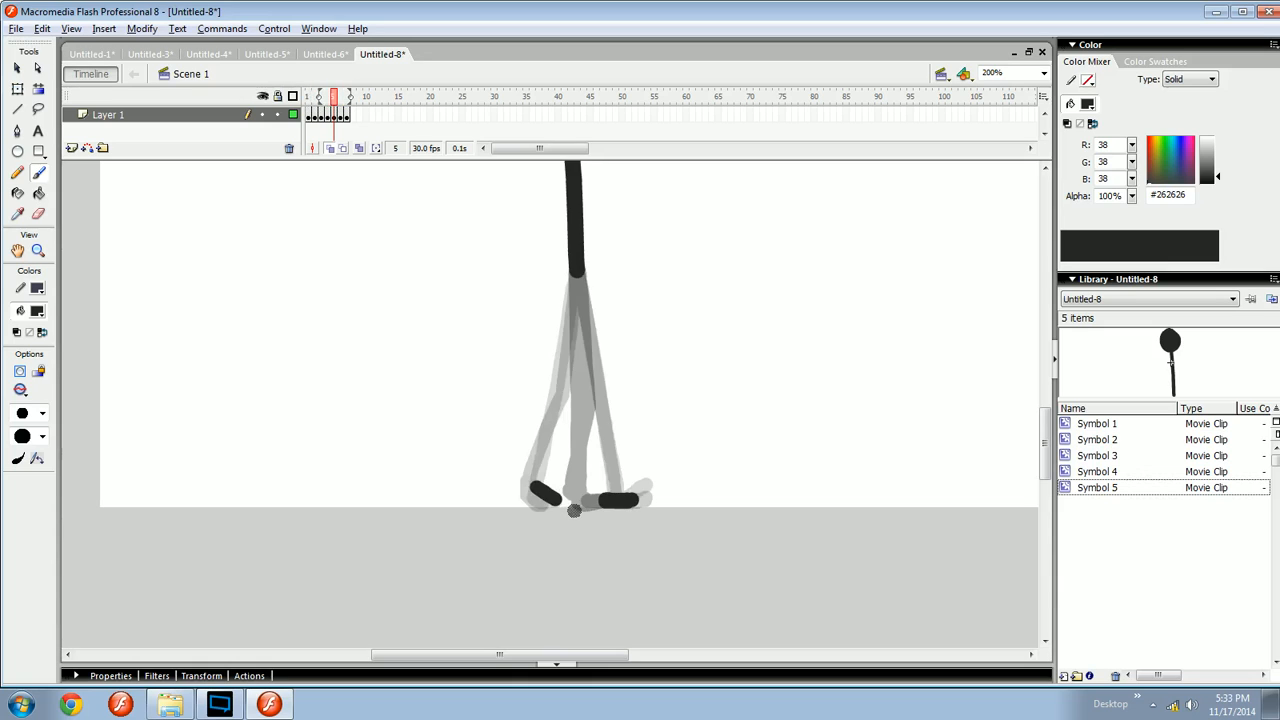
- Brush a foot stroke on frame 6 and reposition it with the Free Transform tool
key(.)
drag(553, 490, 596, 507)
key(.)
key(.)
key(.)
key(.)
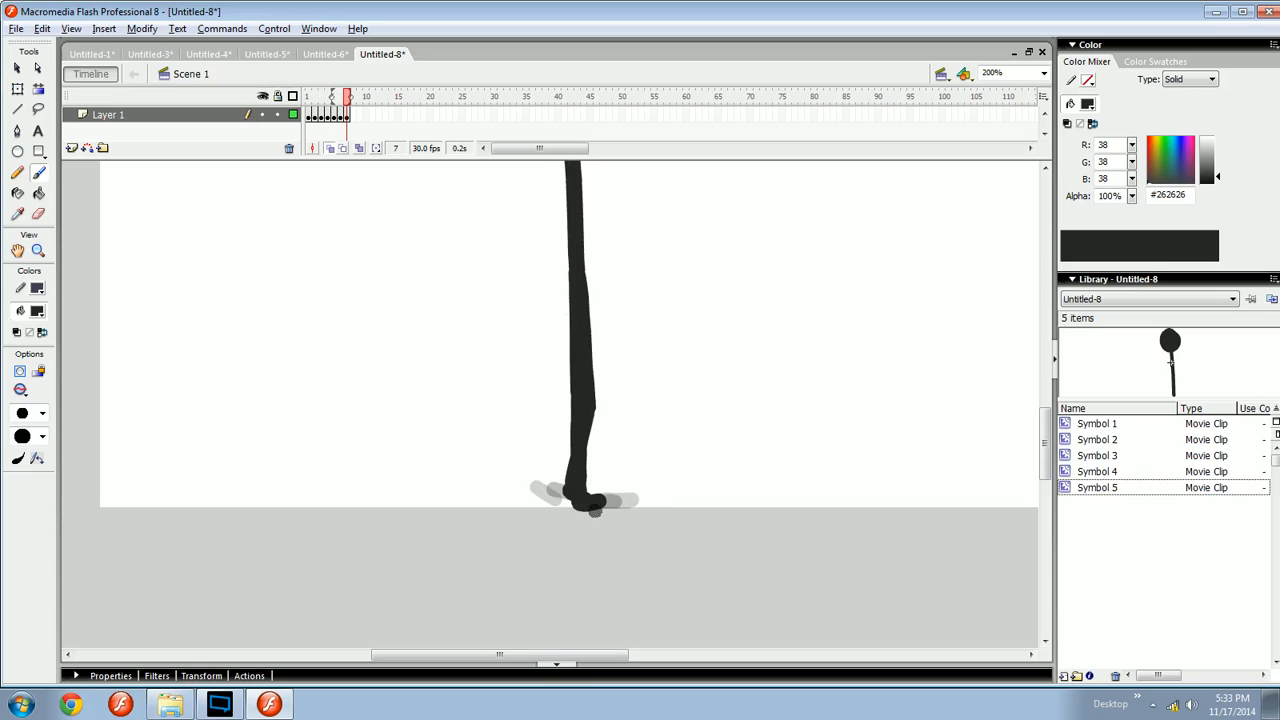
ctrl+click(569, 494)
key(q)
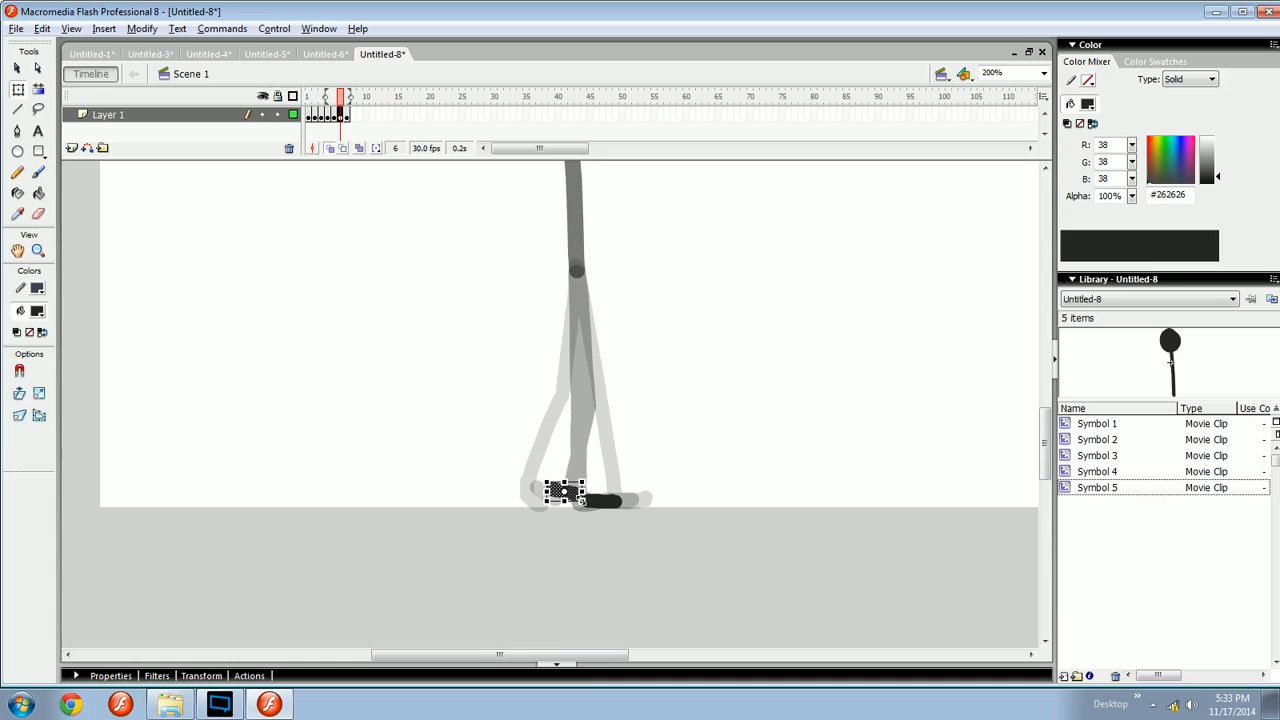
click(586, 520)
drag(594, 523, 577, 545)
- Step through frames 5 to 7 to compare the foot positions
key(.)
key(.)
key(.)
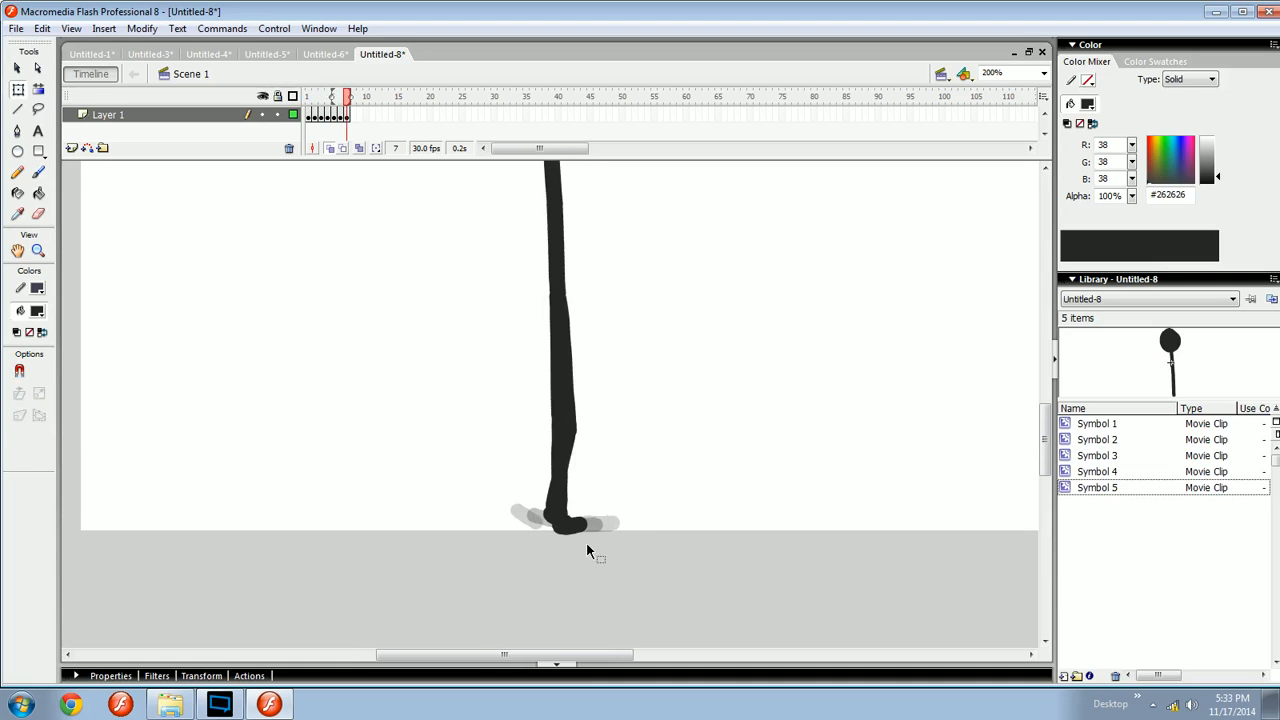
key(.)
key(.)
key(.)
key(.)
key(.)
key(.)
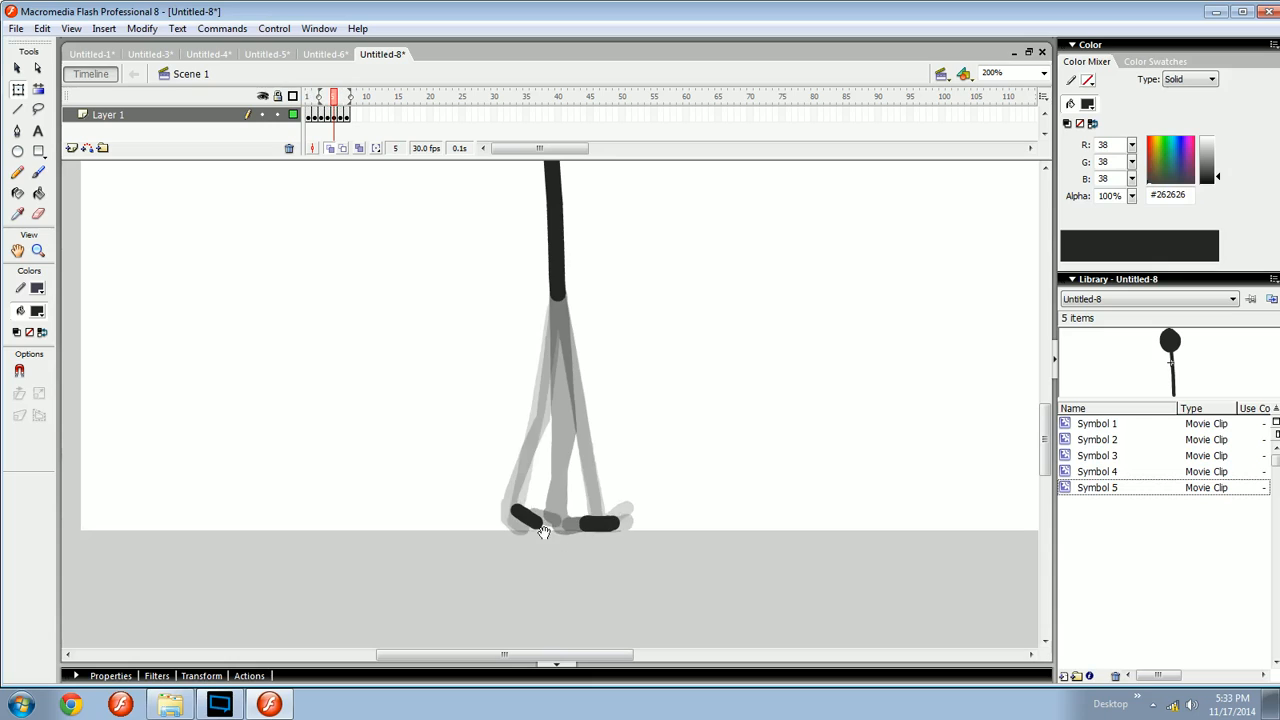
- Brush test strokes above the feet on frame 5, then select and delete them
key(b)
drag(454, 409, 460, 416)
drag(450, 401, 499, 468)
key(ctrl+z)
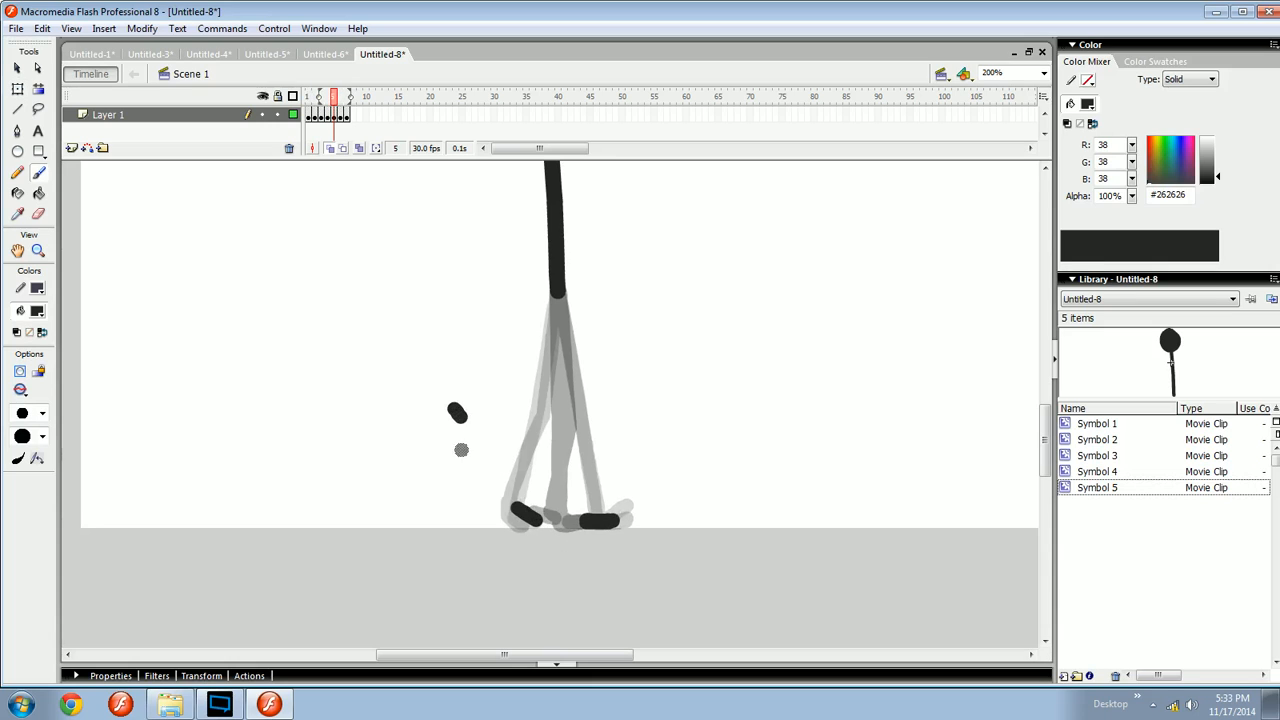
drag(443, 398, 472, 456)
mouse_move(488, 400)
mouse_down()
mouse_move(538, 445)
mouse_move(676, 434)
mouse_move(779, 377)
mouse_up()
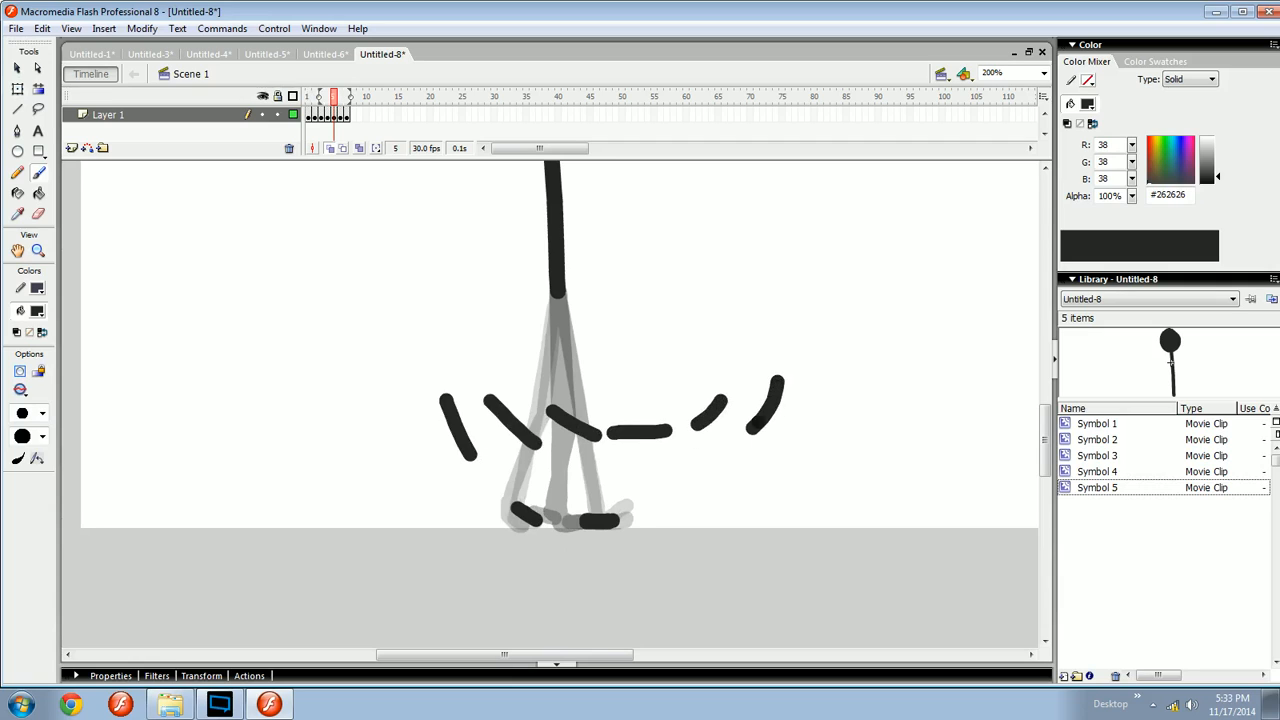
drag(715, 470, 721, 462)
key(comma)
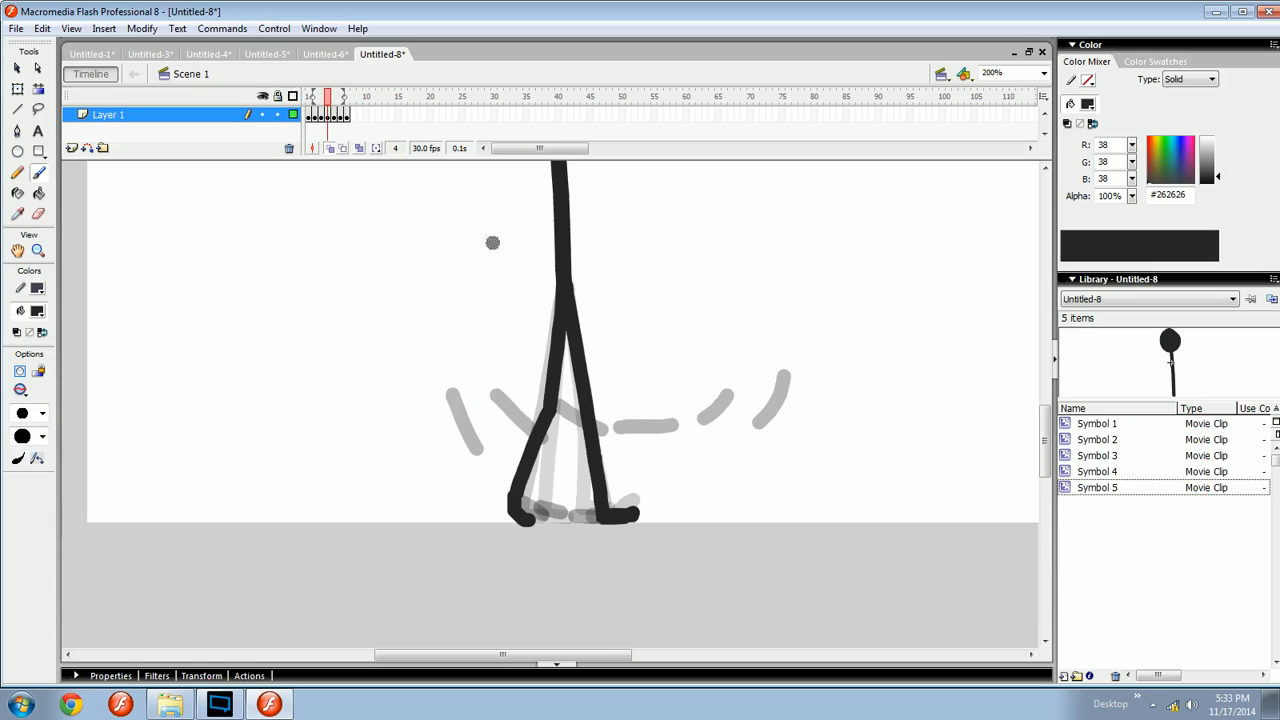
key(comma)
key(comma)
key(period)
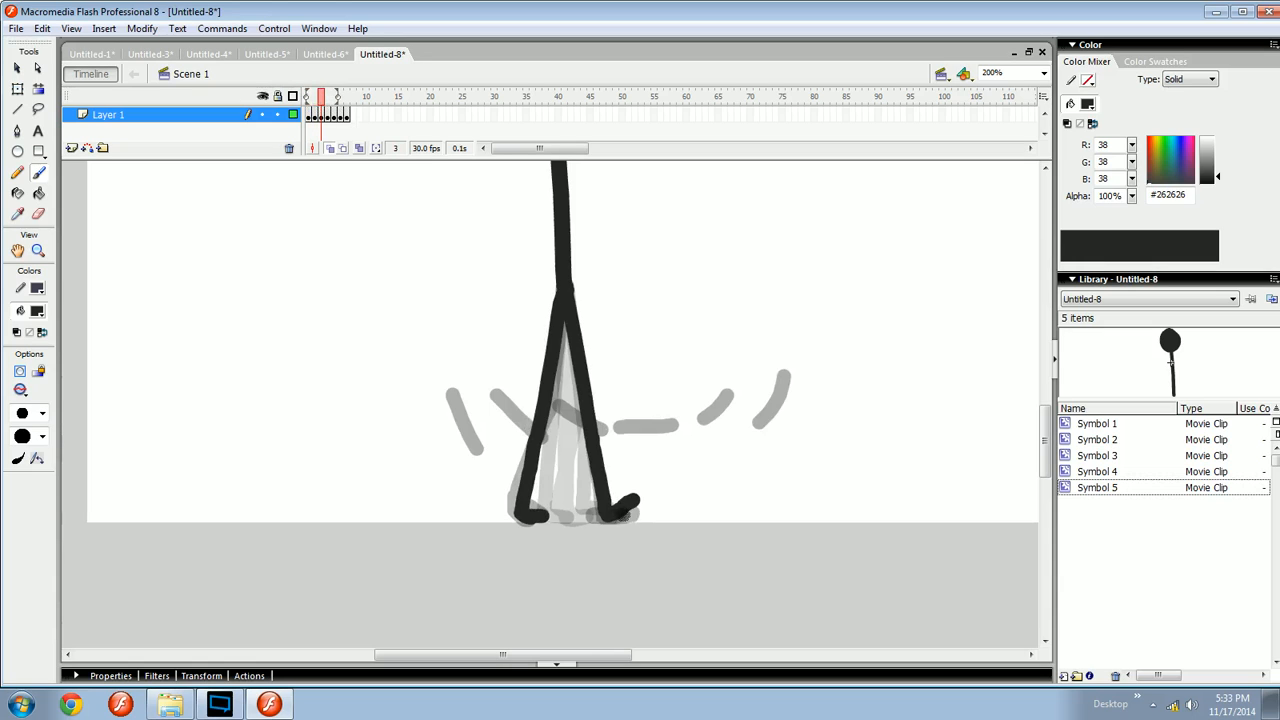
key(period)
key(period)
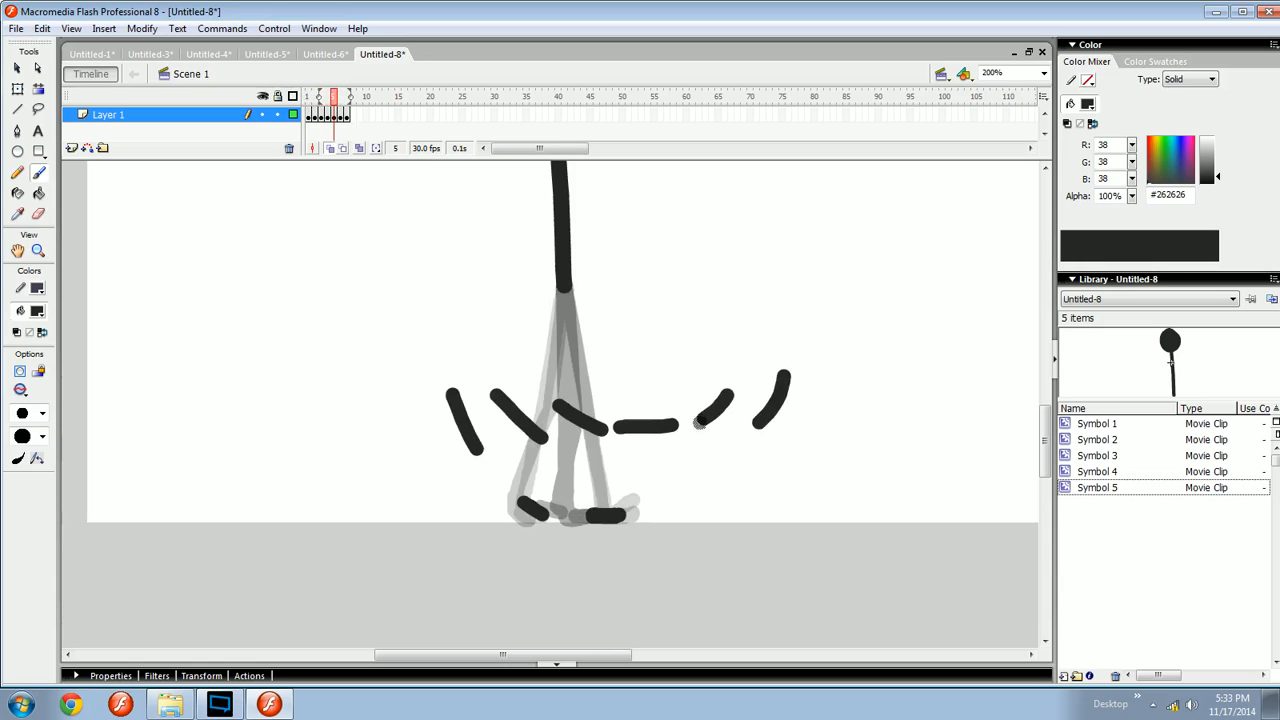
mouse_move(858, 331)
mouse_down()
mouse_move(516, 460)
mouse_move(360, 476)
mouse_up()
key(Delete)
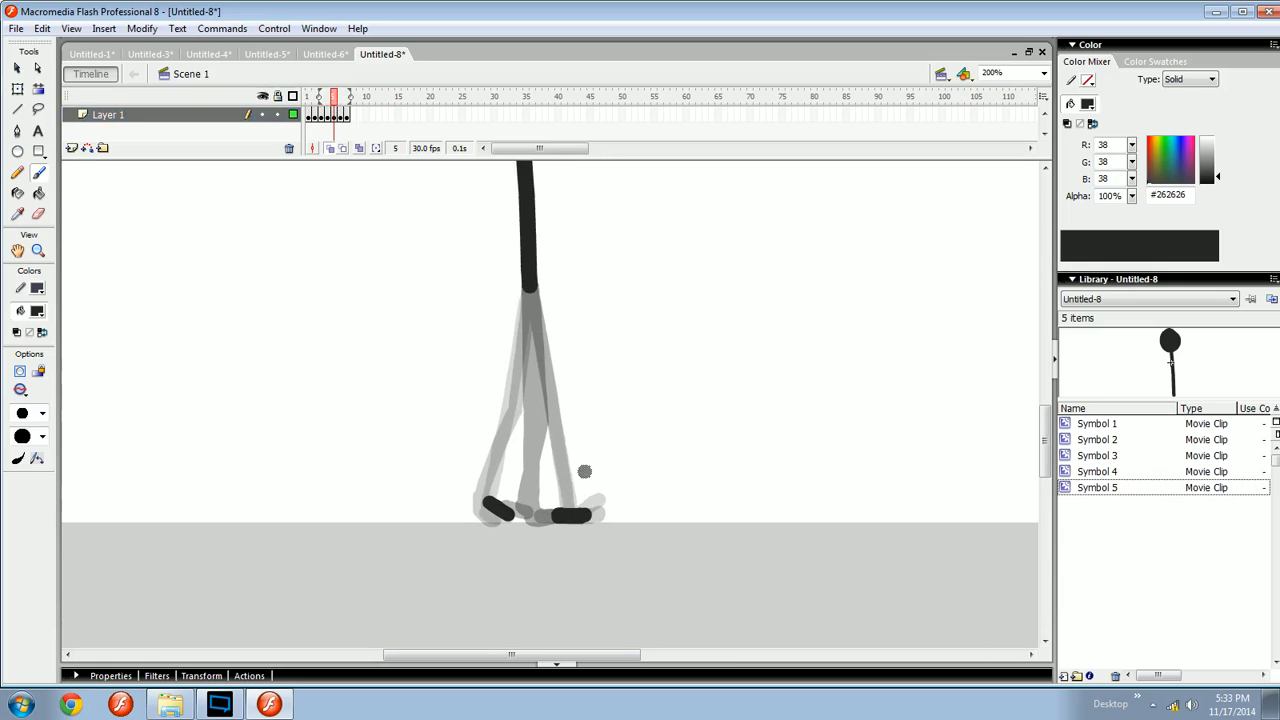
- Try brushing the rear leg's thigh and shin on frame 5, toggling undo and redo to compare
key(period)
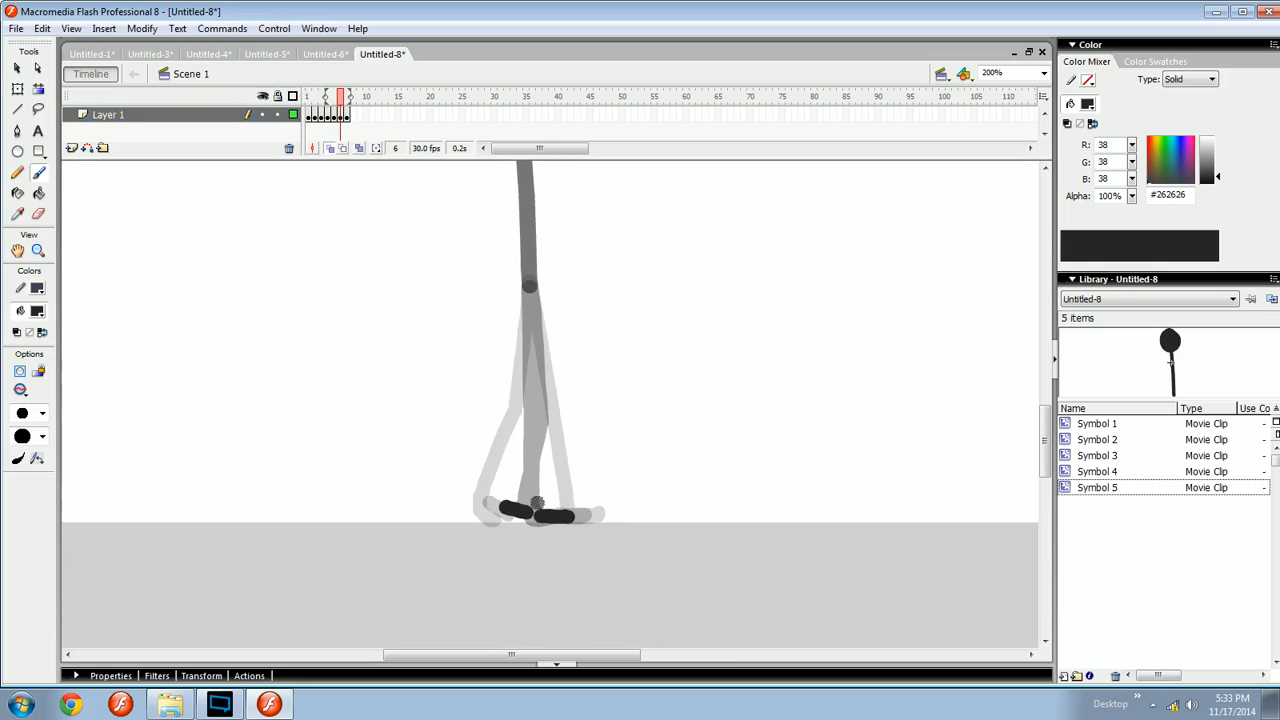
key(comma)
key(comma)
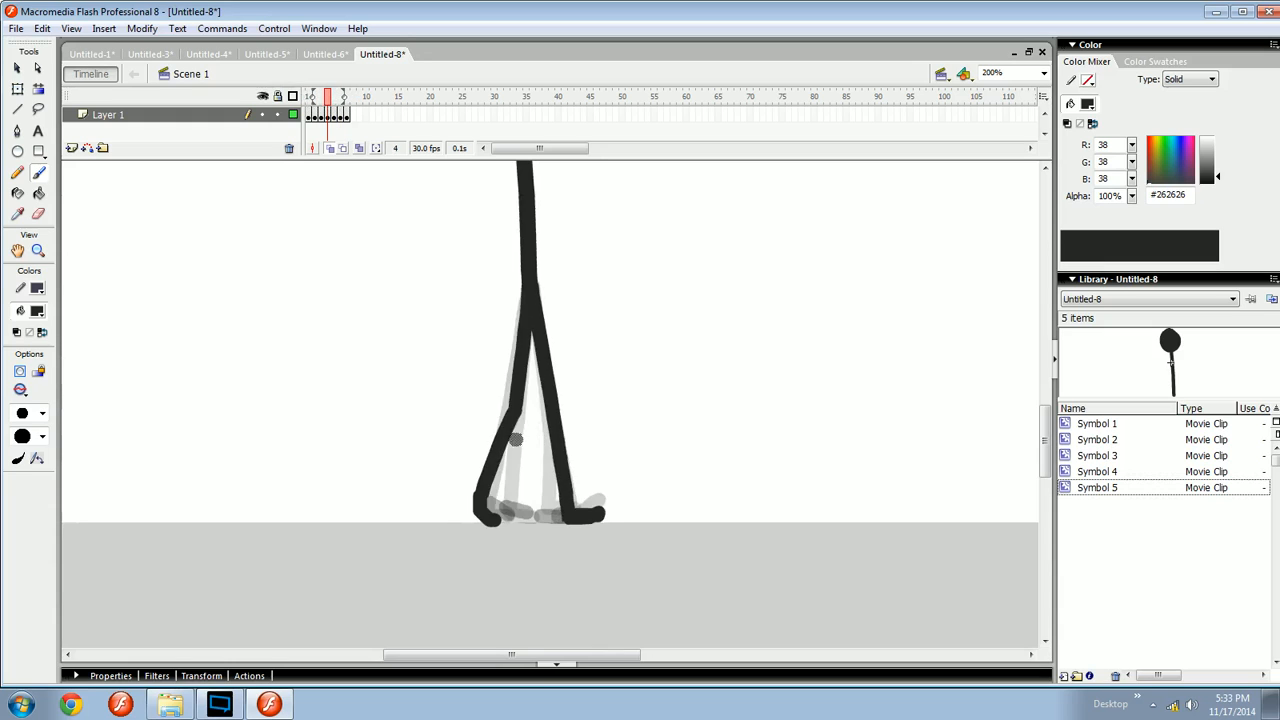
key(period)
drag(529, 290, 531, 405)
key(ctrl+z)
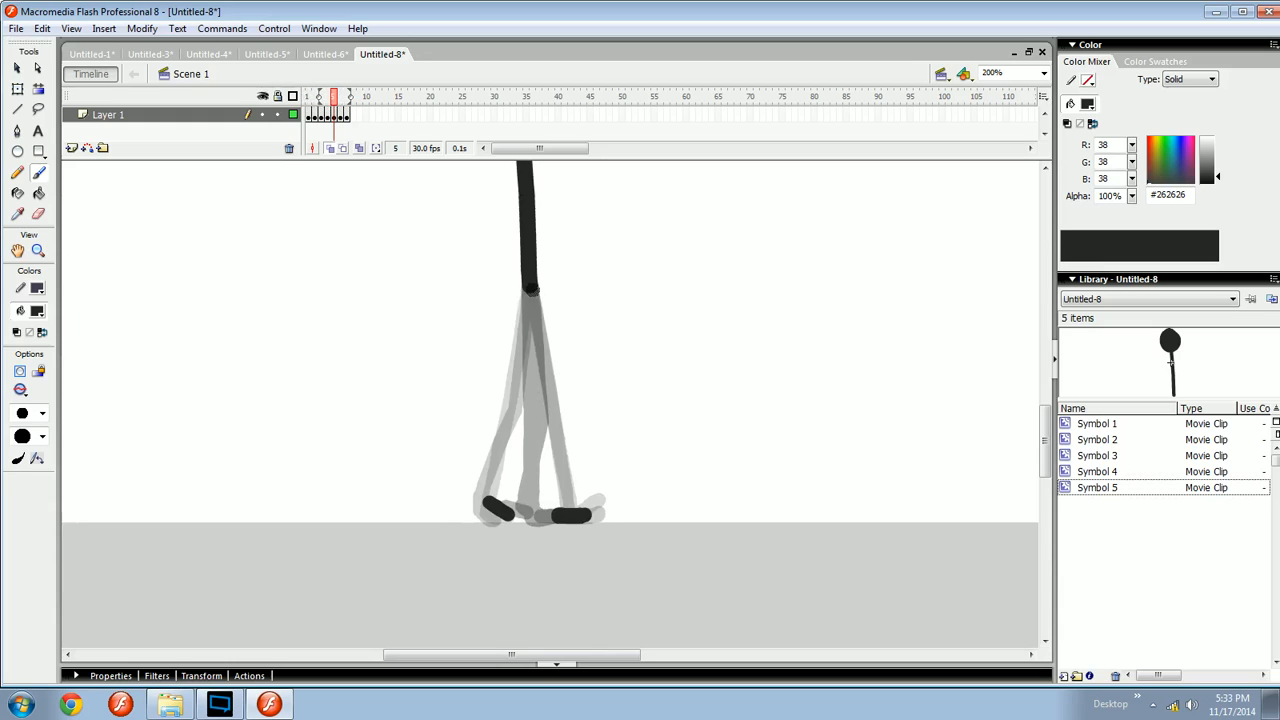
key(ctrl+y)
key(ctrl+z)
key(ctrl+y)
key(ctrl+z)
drag(487, 501, 531, 411)
key(ctrl+z)
key(ctrl+y)
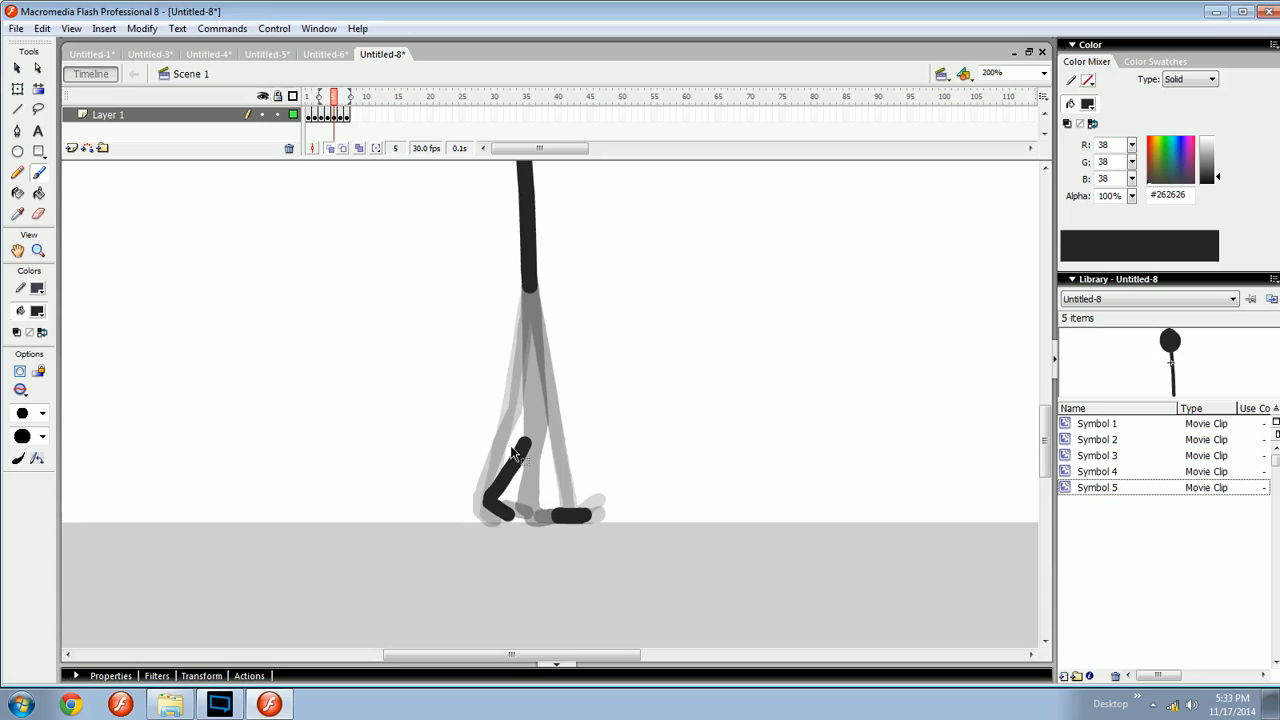
key(ctrl+z)
key(ctrl+y)
key(ctrl+z)
key(ctrl+y)
key(ctrl+z)
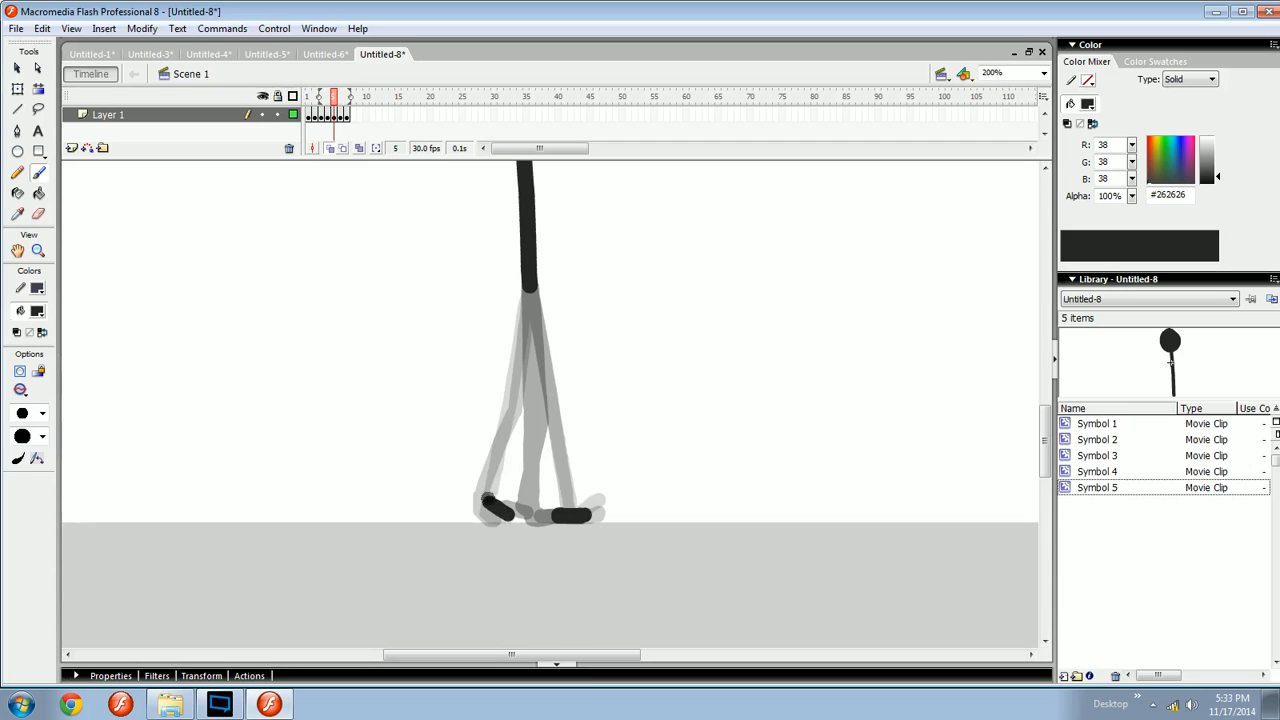
- Brush the rear leg on frame 5 from the back foot up to the hip as shin and thigh strokes
mouse_move(488, 501)
mouse_down()
mouse_move(544, 397)
mouse_move(535, 405)
mouse_move(532, 336)
mouse_up()
key(ctrl+z)
key(ctrl+y)
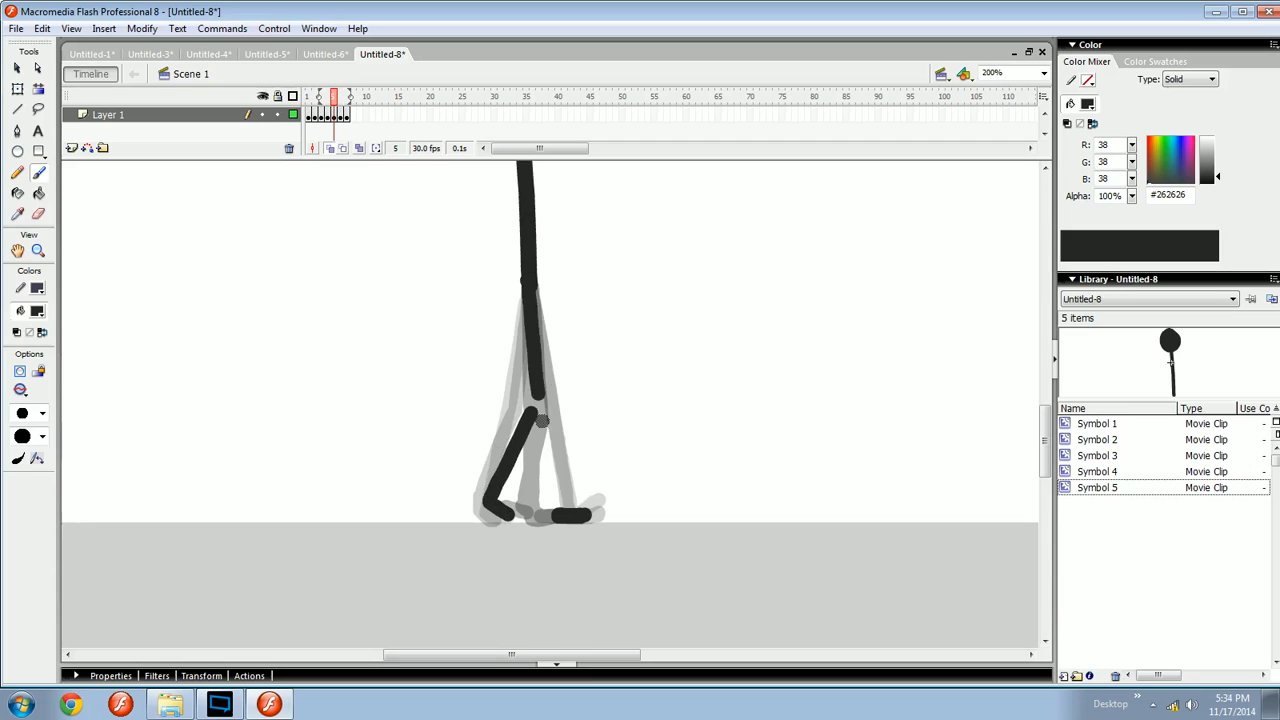
key(ctrl+z)
key(ctrl+y)
key(ctrl+z)
drag(530, 292, 532, 404)
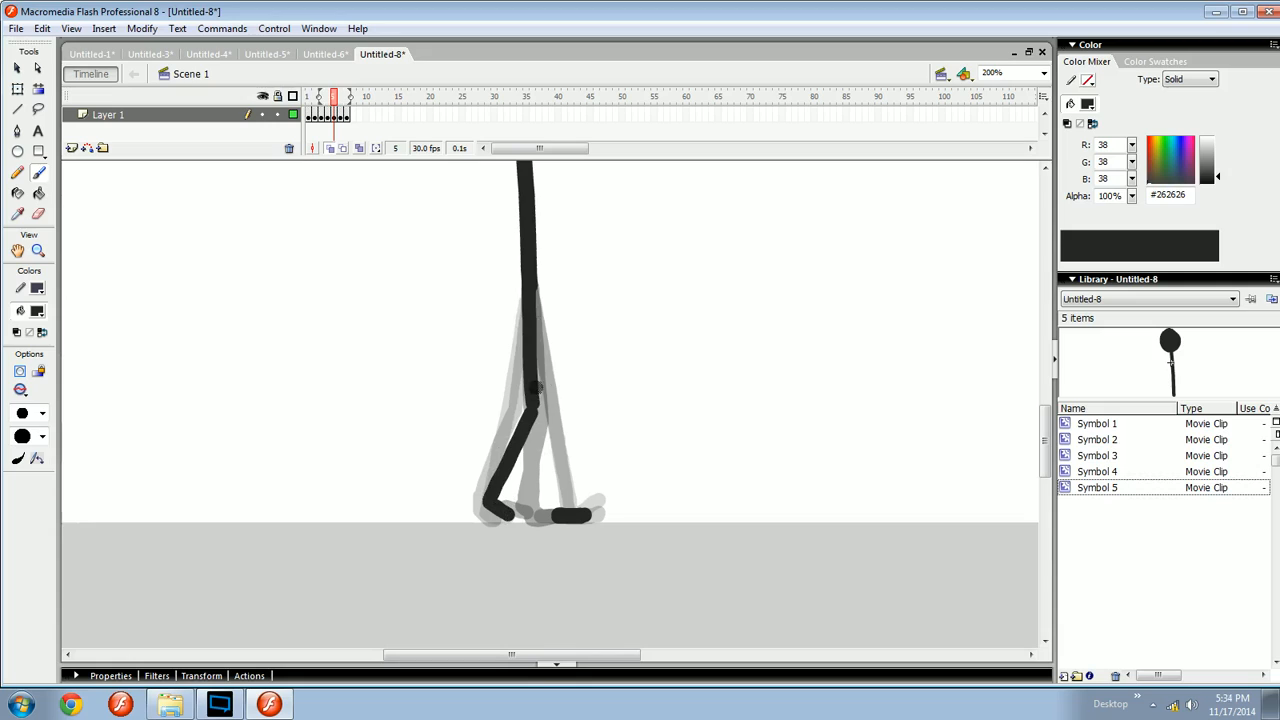
- Brush the front leg on frame 5 as one straight stroke from the hip down to the front foot, redrawing it until it fits
key(ctrl+z)
drag(531, 288, 530, 414)
key(comma)
key(period)
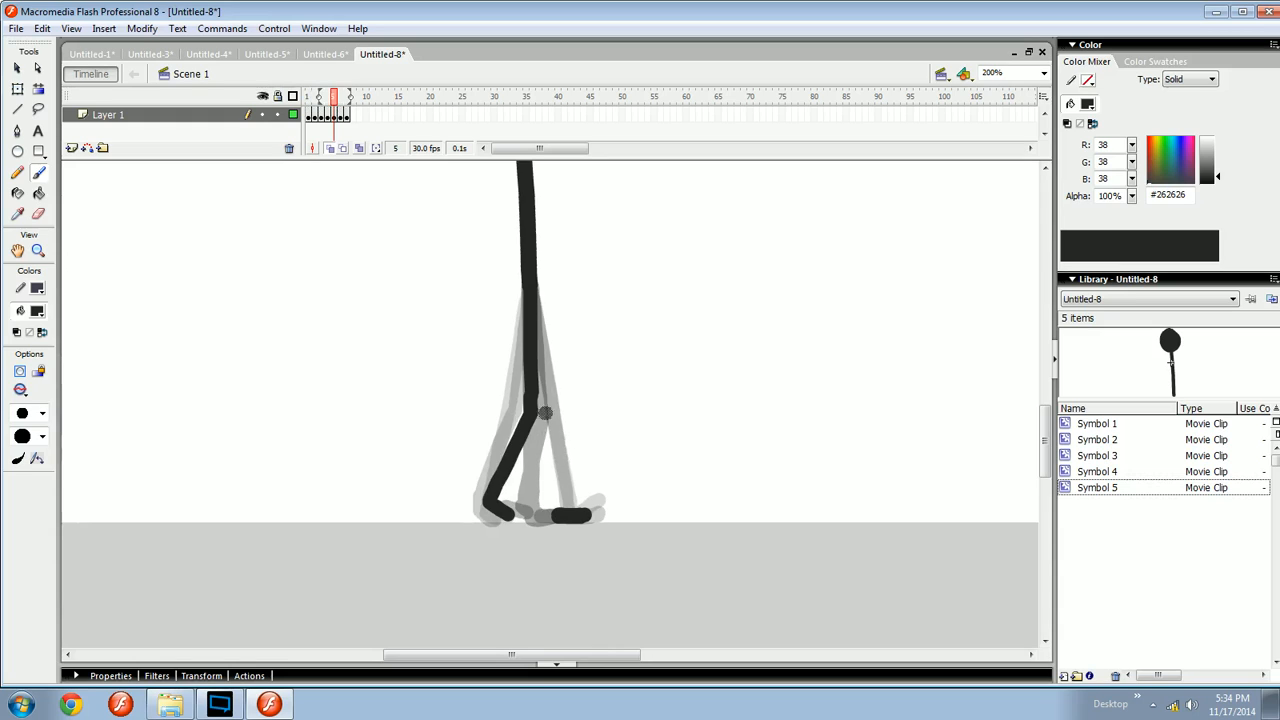
key(comma)
key(period)
drag(530, 293, 553, 481)
key(ctrl+z)
drag(534, 293, 558, 500)
key(ctrl+z)
drag(536, 294, 552, 493)
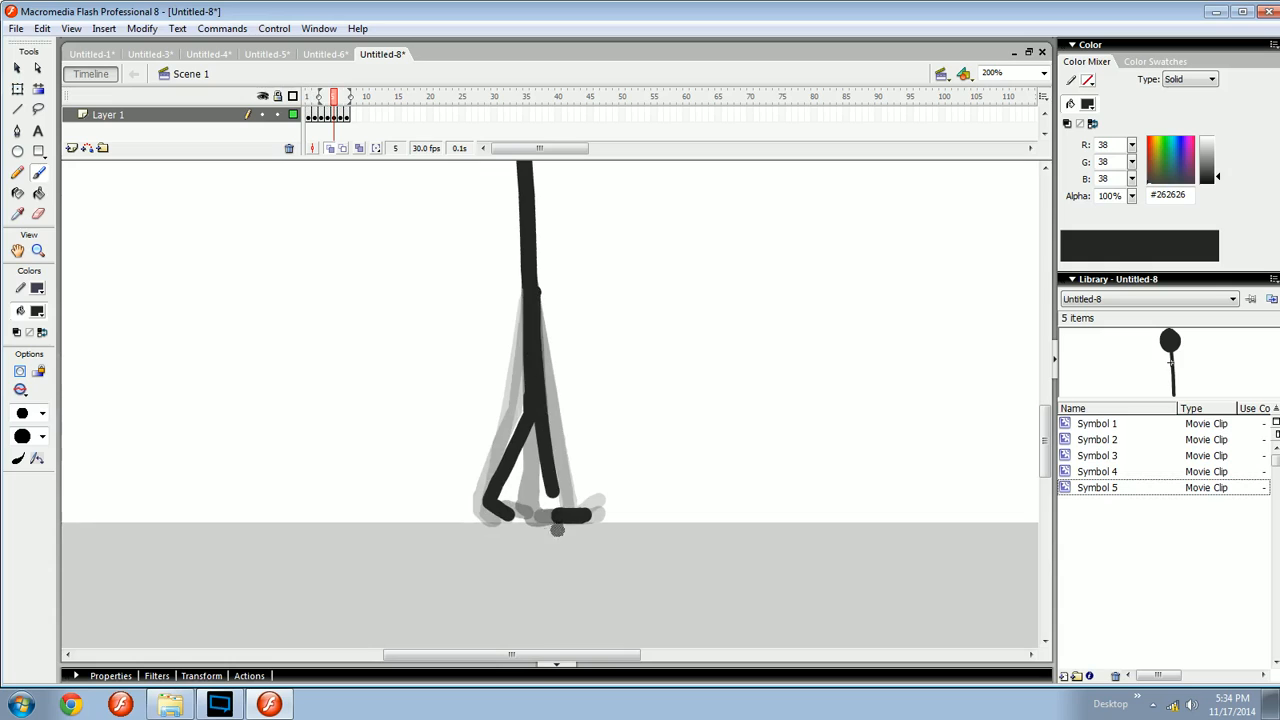
key(ctrl+z)
drag(534, 280, 550, 518)
key(ctrl+z)
drag(532, 284, 550, 516)
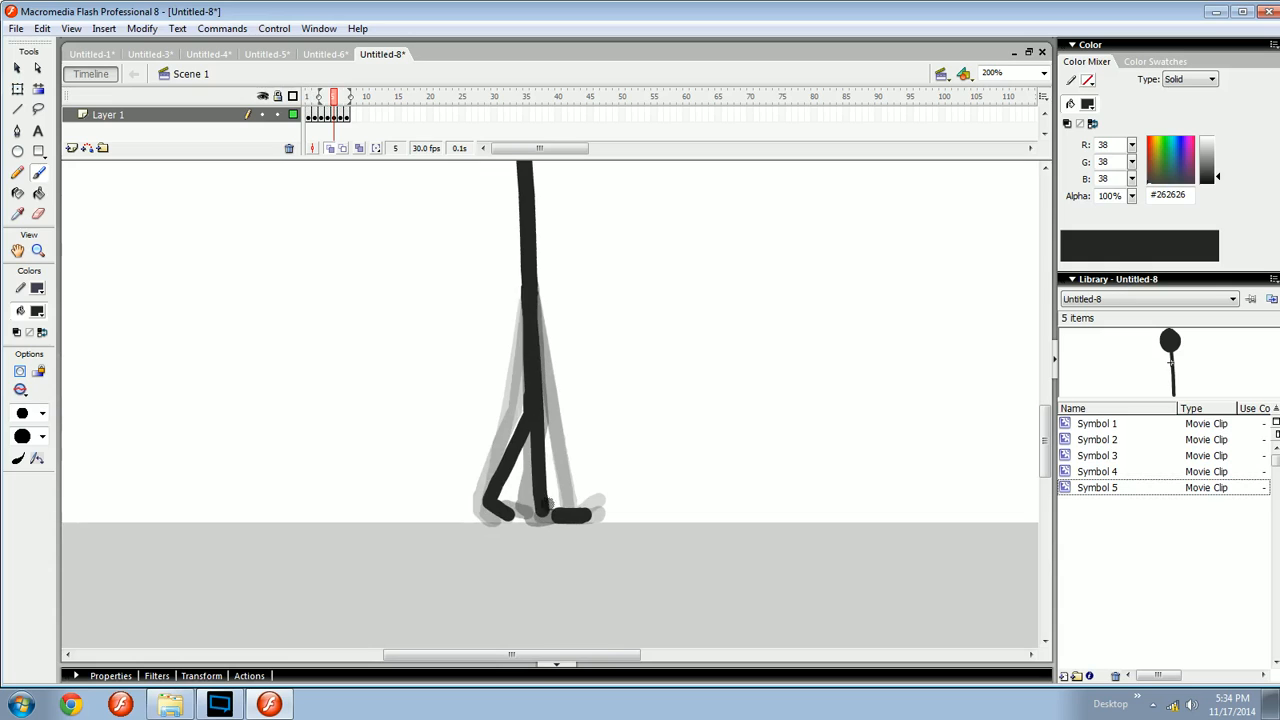
key(ctrl+z)
key(ctrl+z)
drag(532, 284, 558, 516)
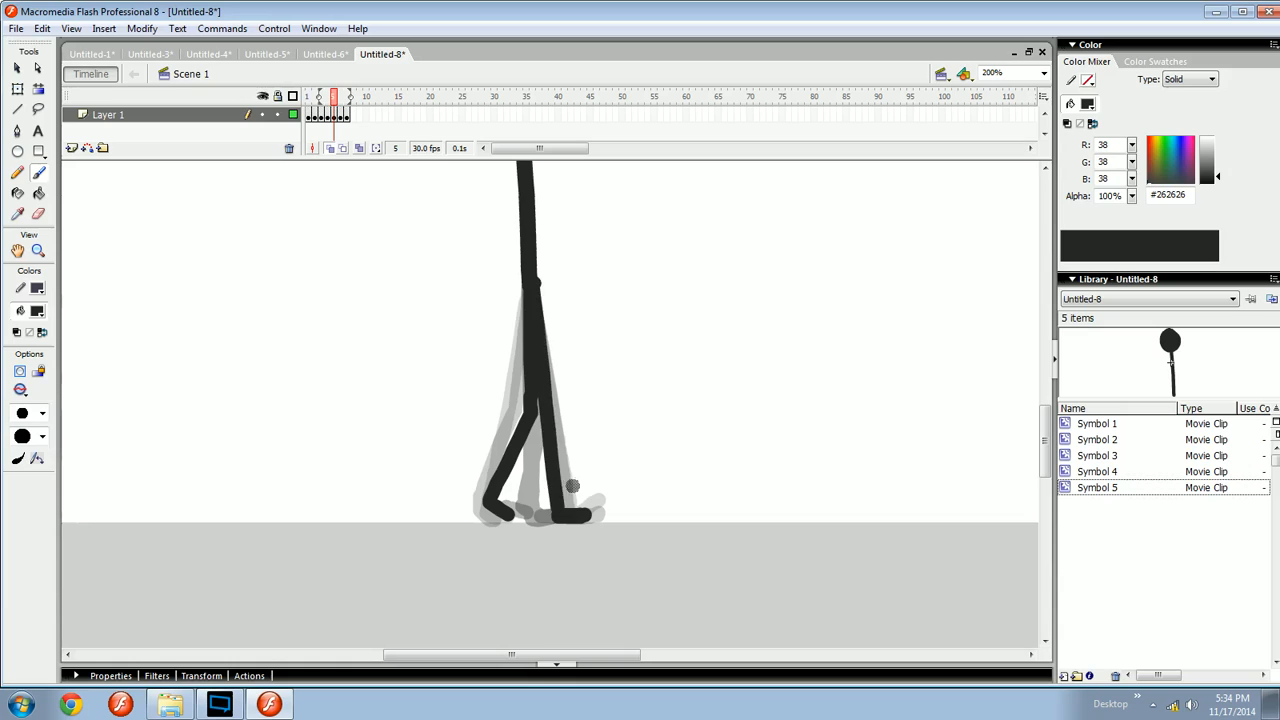
key(comma)
key(period)
key(e)
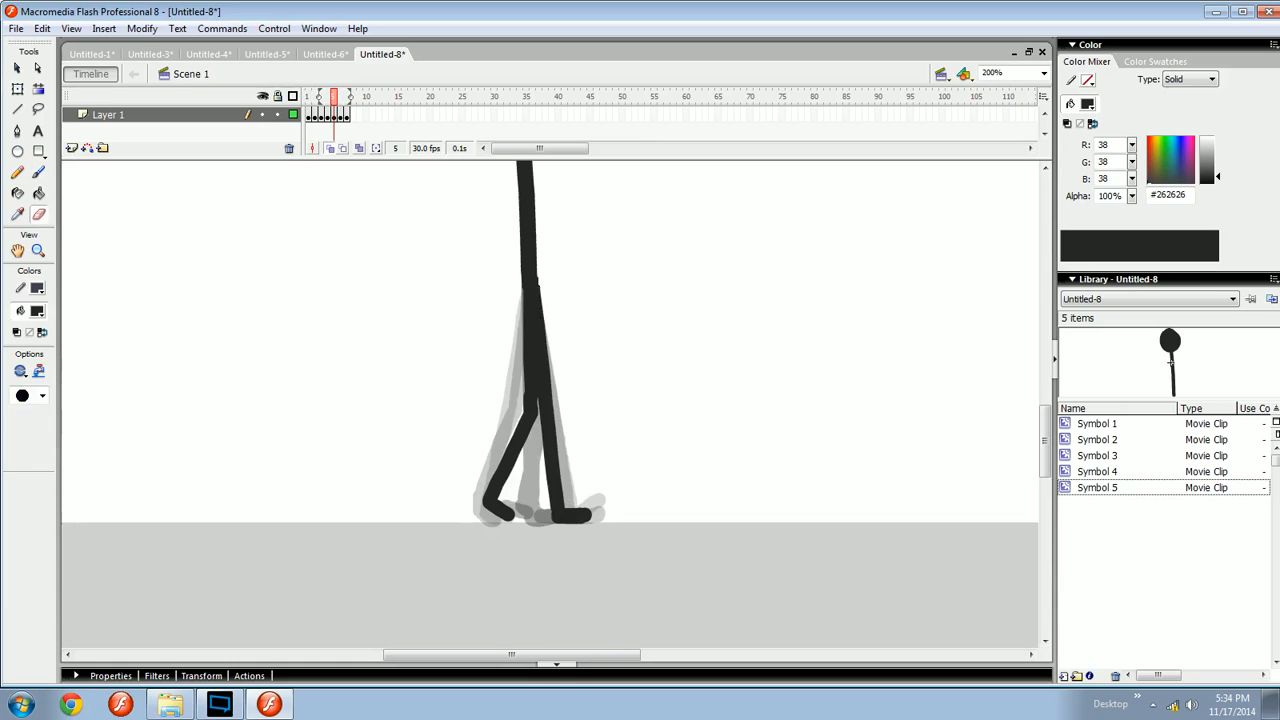
key(b)
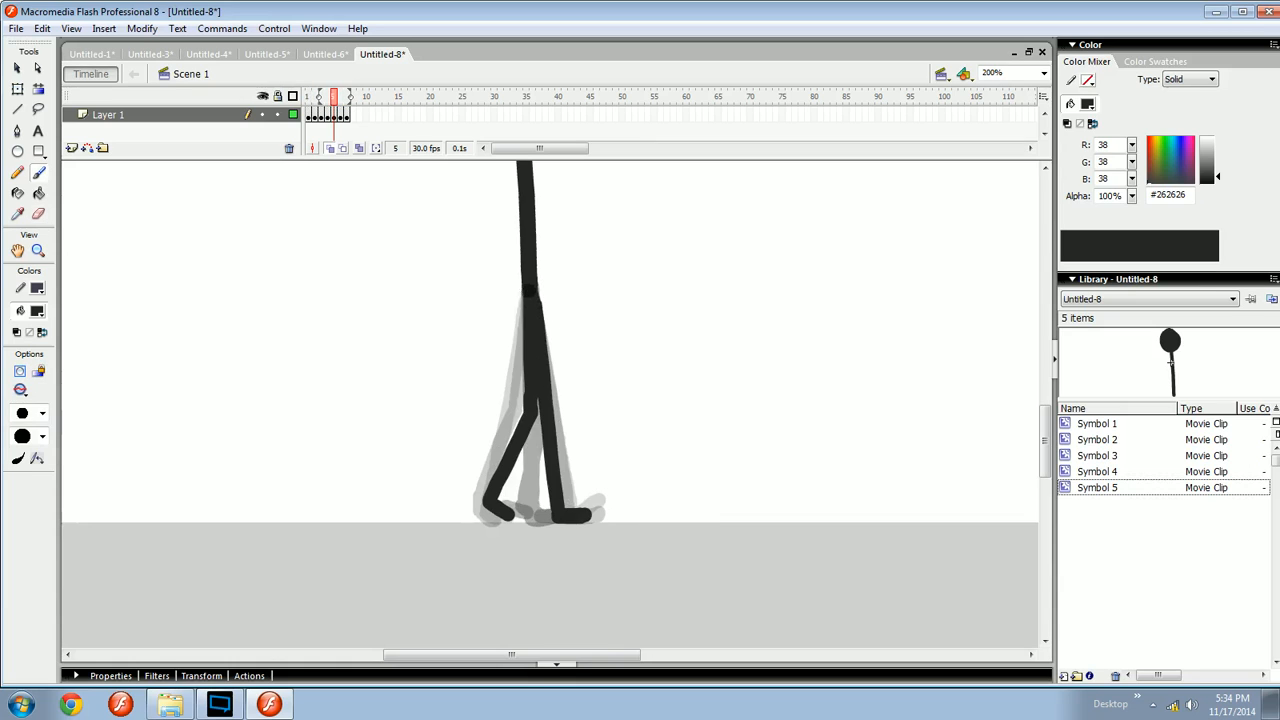
- Try brushing the front leg's thigh and shin on frame 6, undoing each stroke
key(comma)
key(period)
key(period)
drag(529, 287, 542, 408)
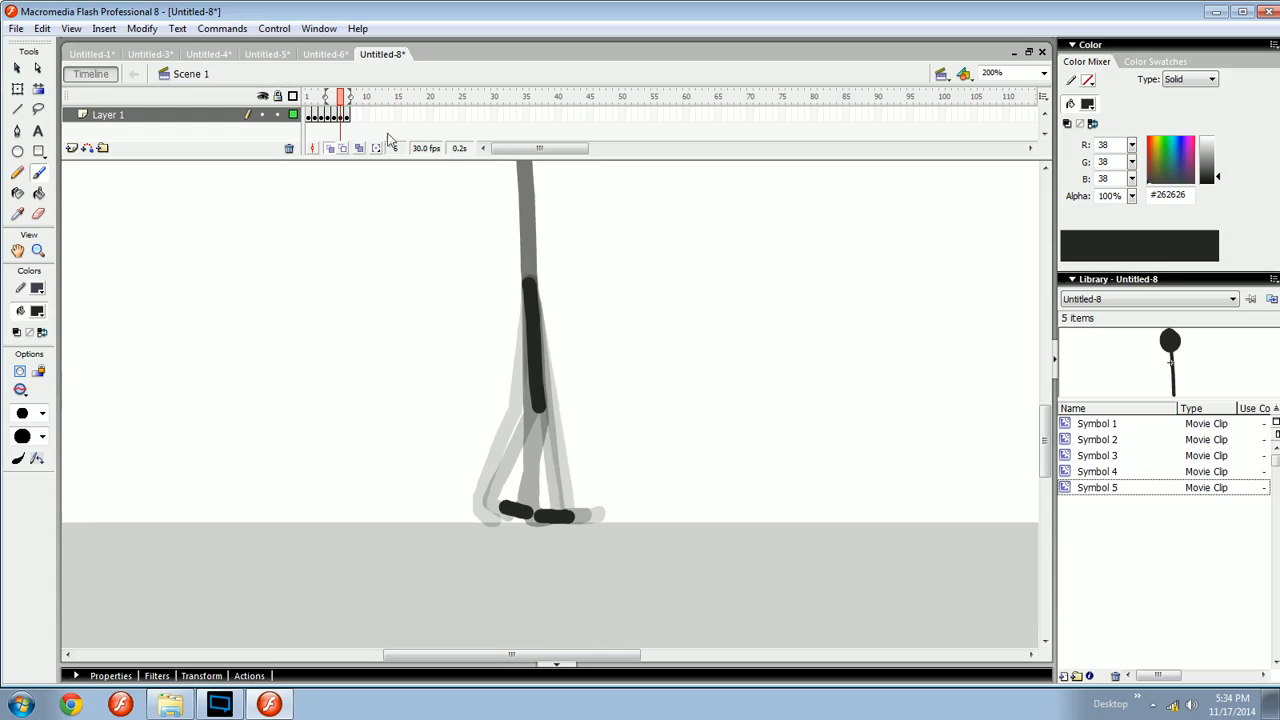
key(ctrl+z)
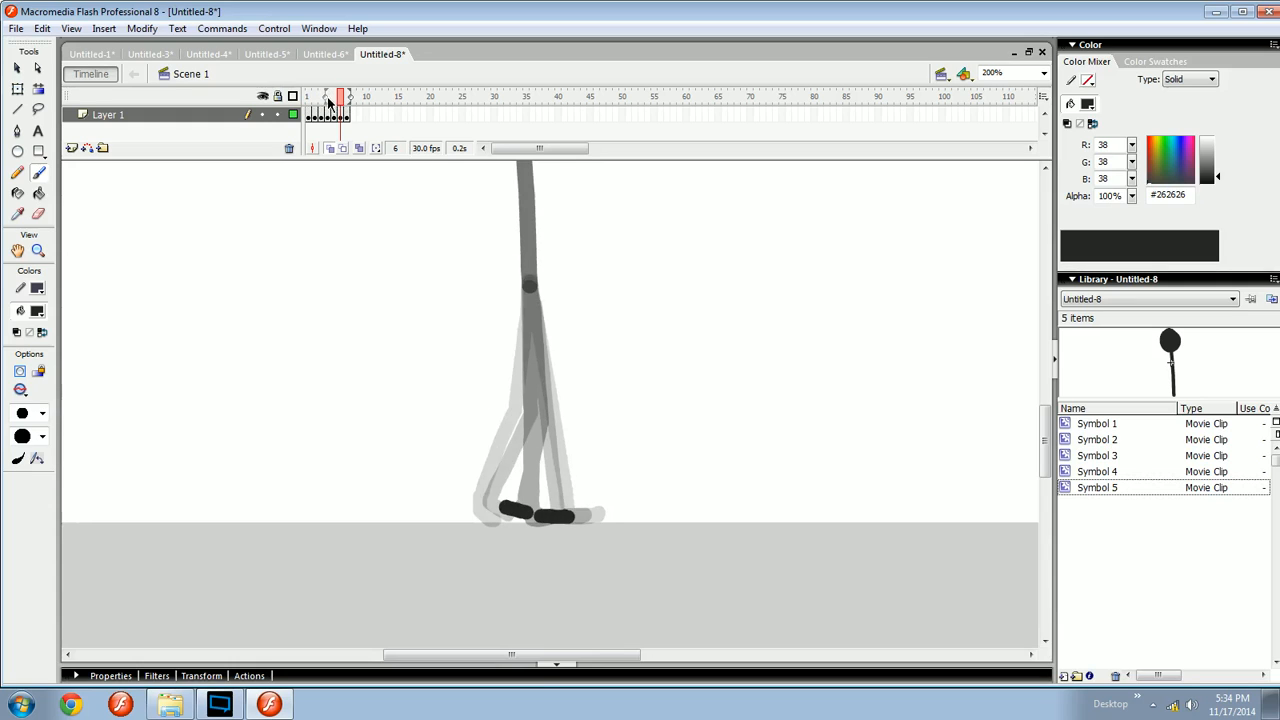
drag(335, 98, 337, 98)
drag(554, 446, 551, 442)
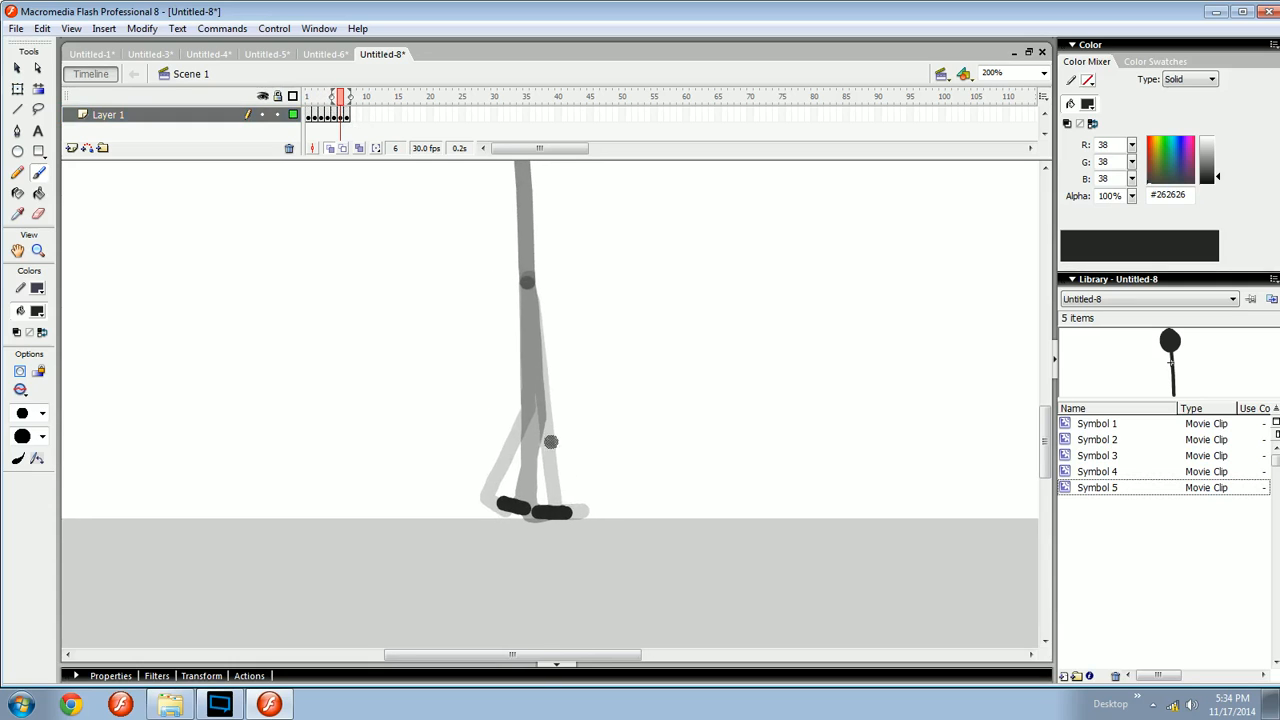
drag(529, 285, 558, 498)
key(ctrl+z)
- Try brushing a straight front leg from hip to foot on frame 6 and play it back, then undo it
key(F6)
drag(525, 287, 551, 501)
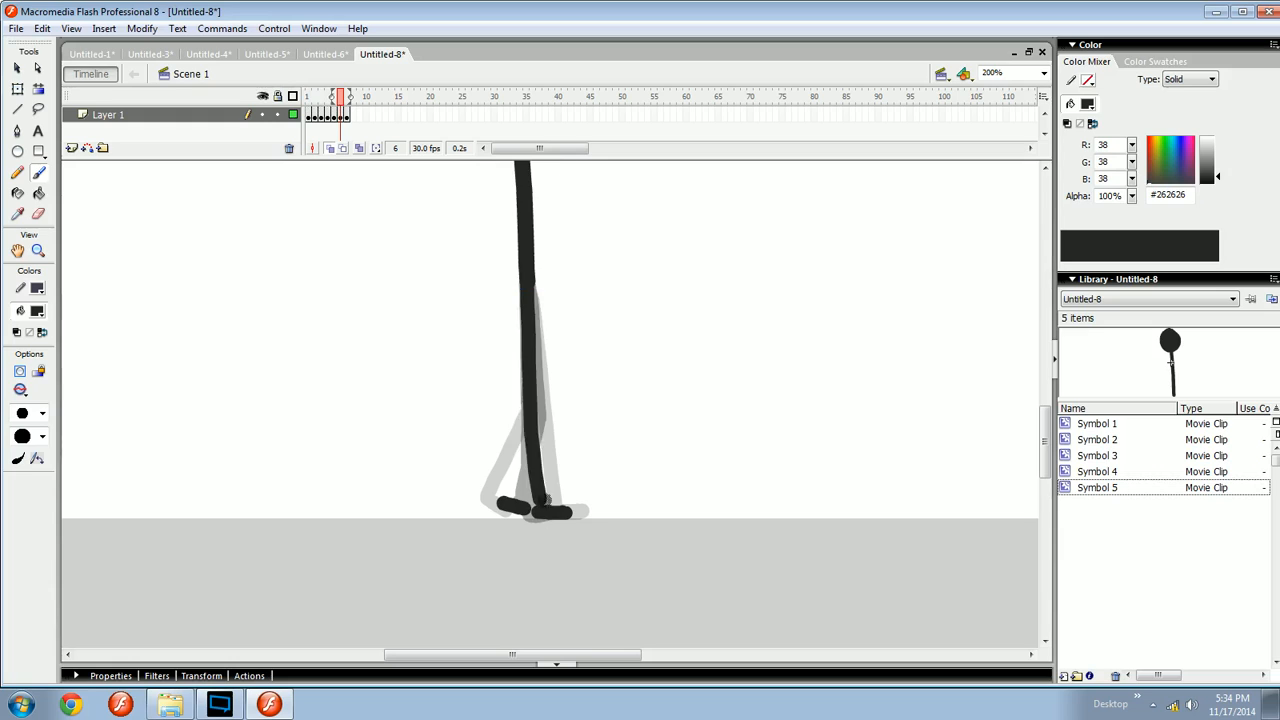
key(ctrl+z)
drag(527, 284, 537, 485)
key(ctrl+z)
drag(528, 288, 545, 508)
key(ctrl+z)
key(ctrl+z)
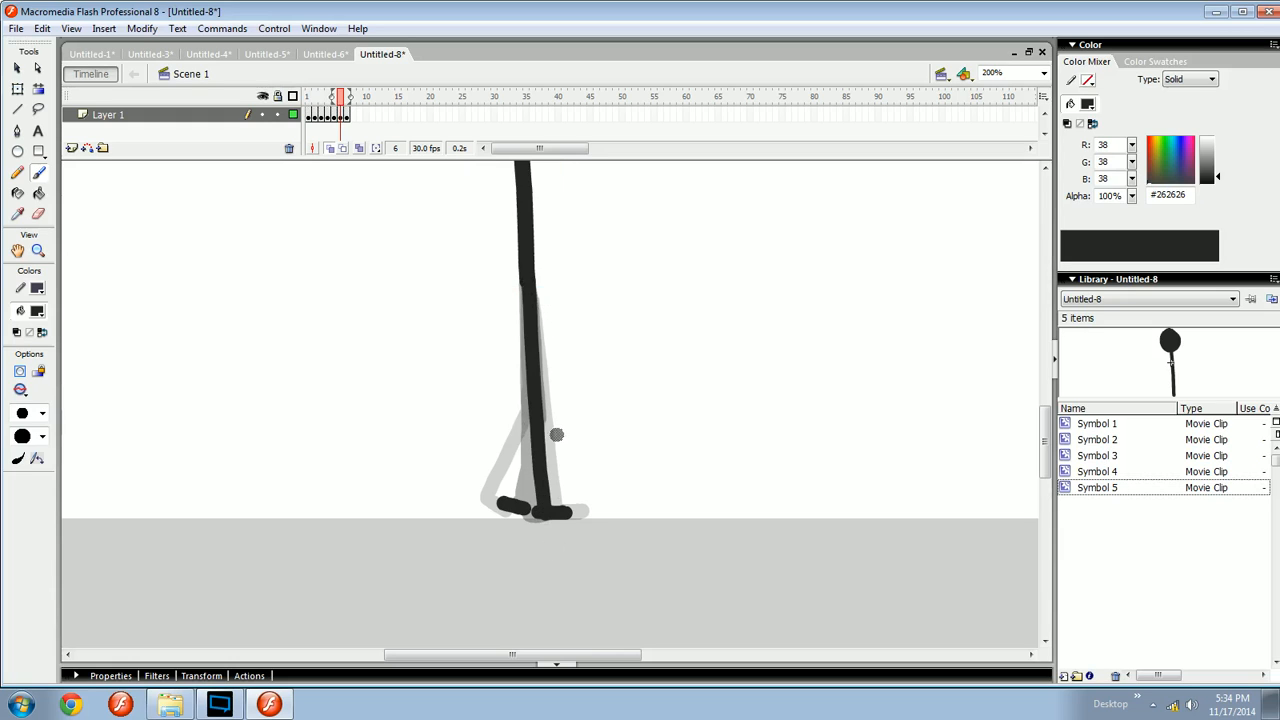
key(Return)
key(Return)
key(e)
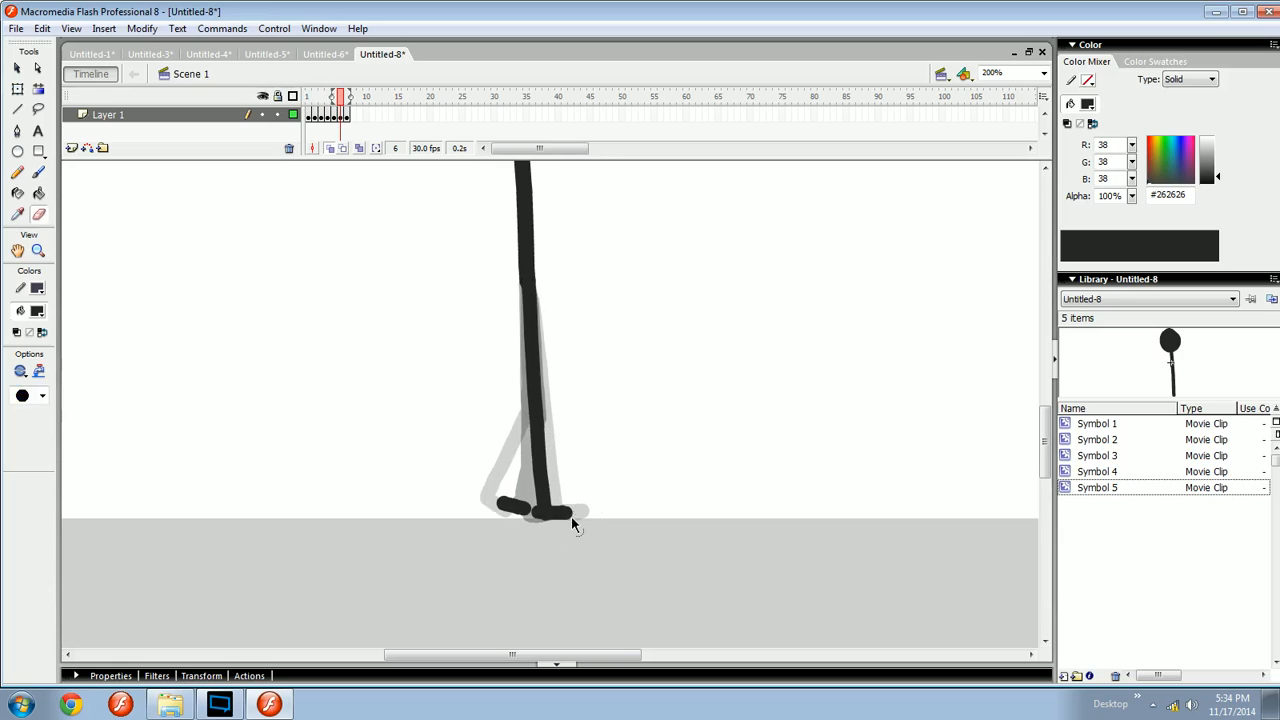
key(ctrl+z)
- Brush a straight leg stroke beside the figure on frame 6, then rotate and move it into place as the front leg
key(b)
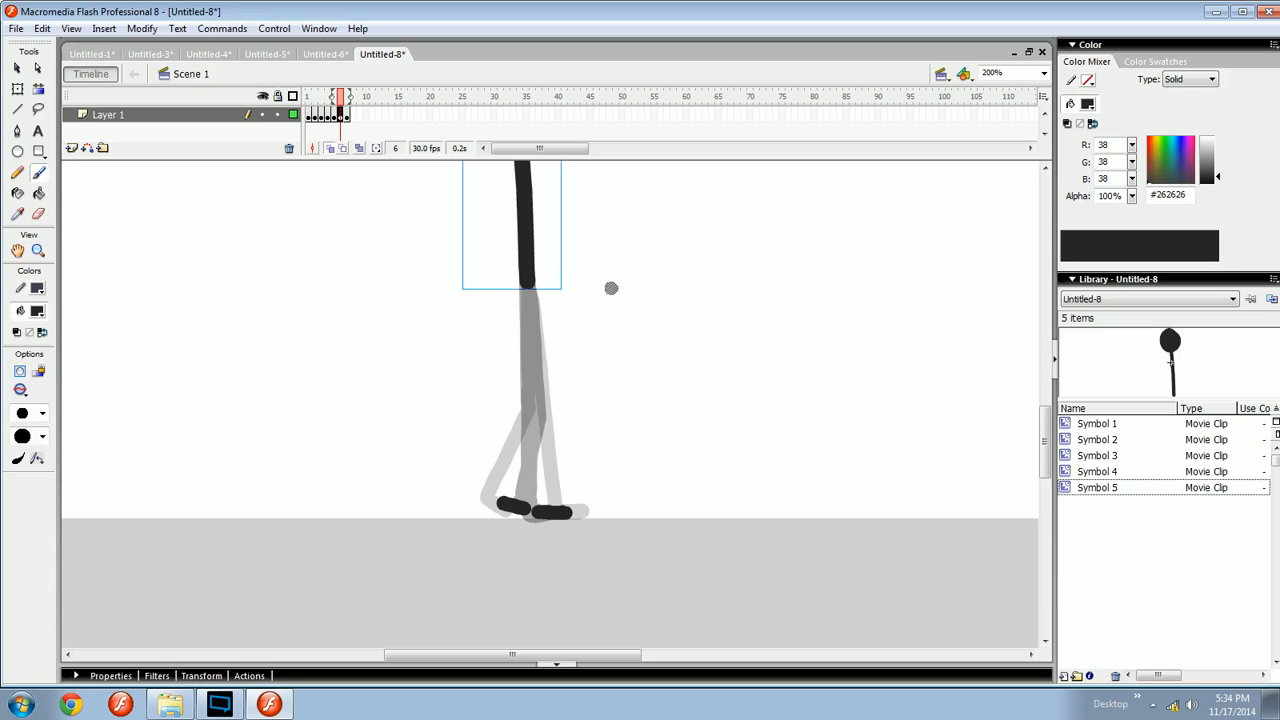
drag(611, 288, 612, 496)
key(q)
click(613, 424)
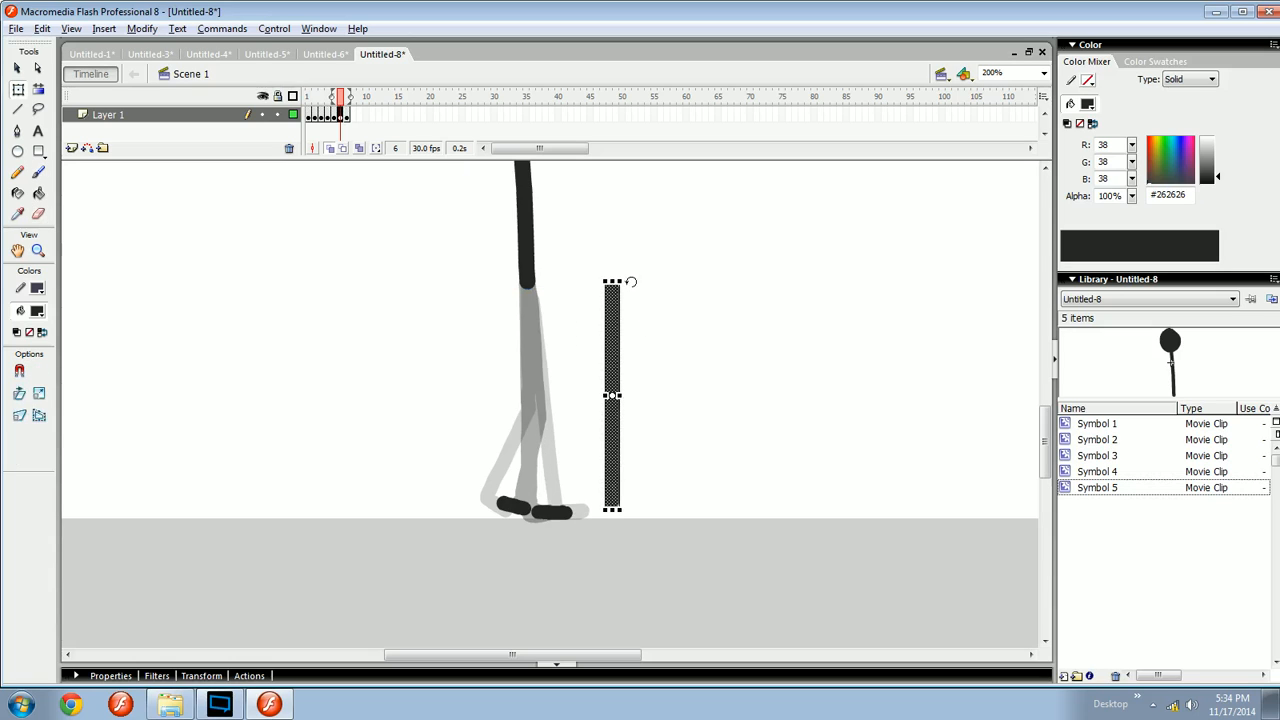
drag(630, 282, 620, 284)
key(v)
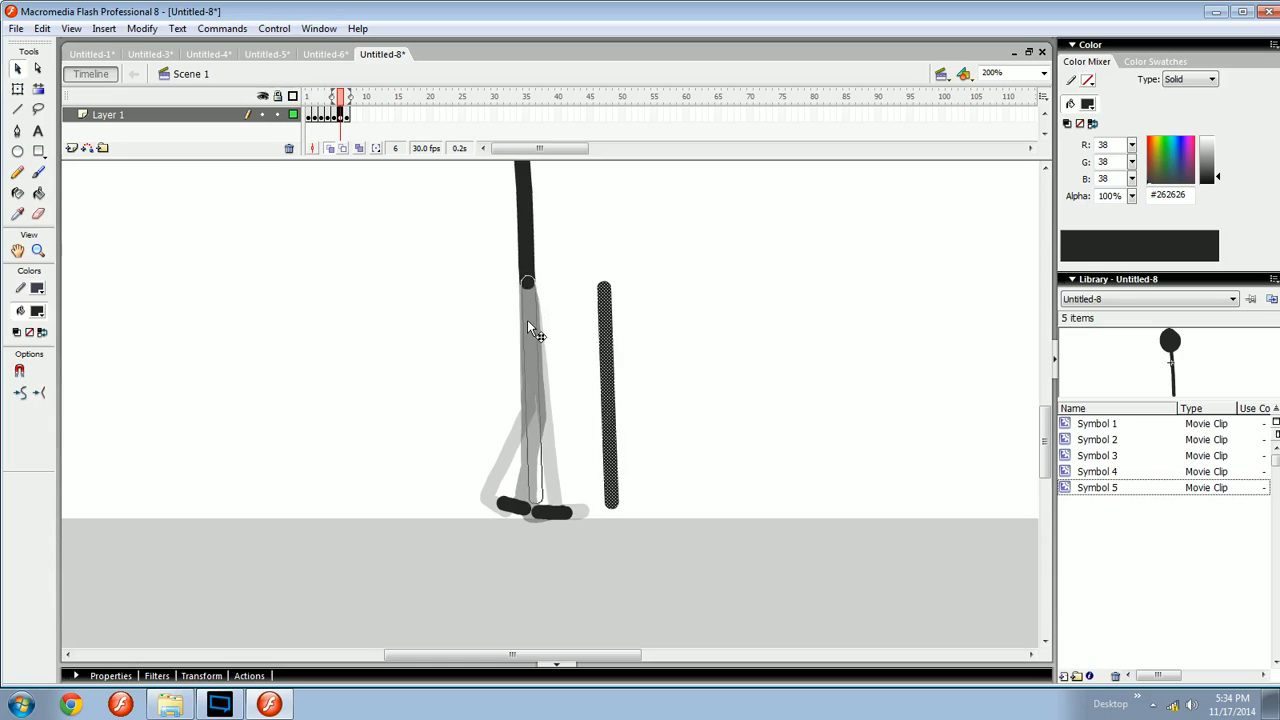
drag(527, 320, 527, 320)
key(q)
drag(536, 504, 561, 511)
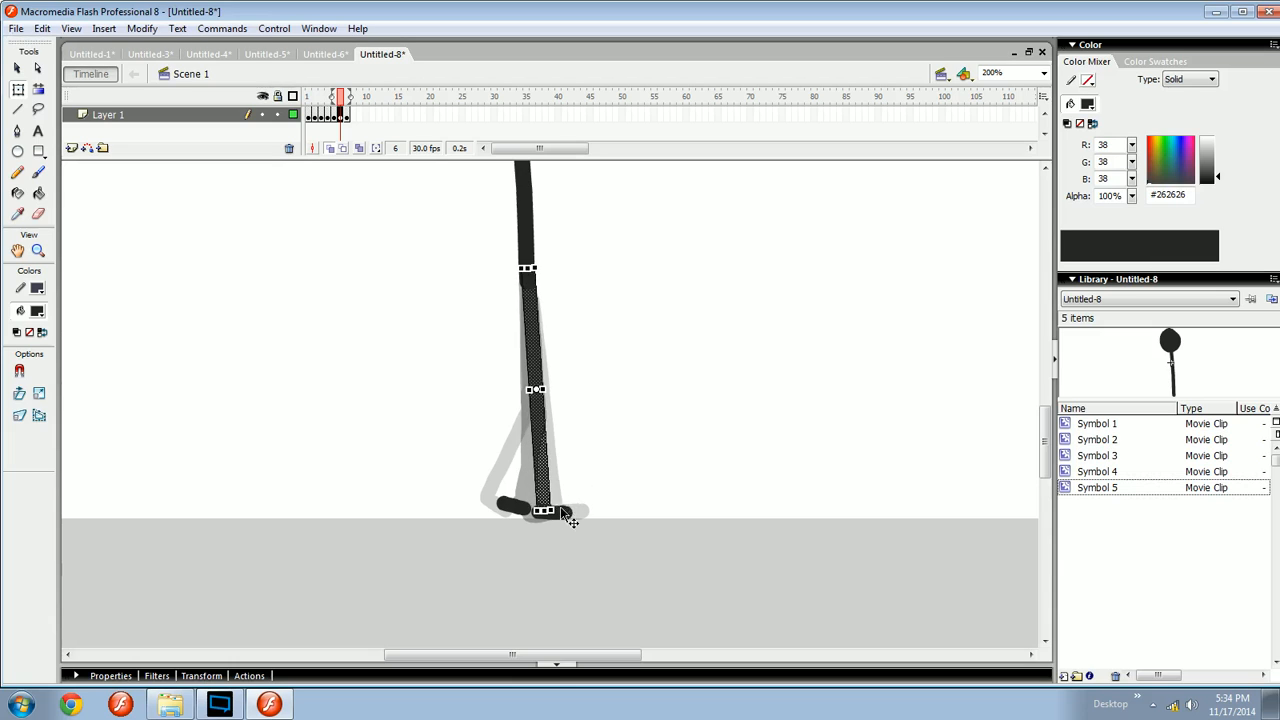
key(Return)
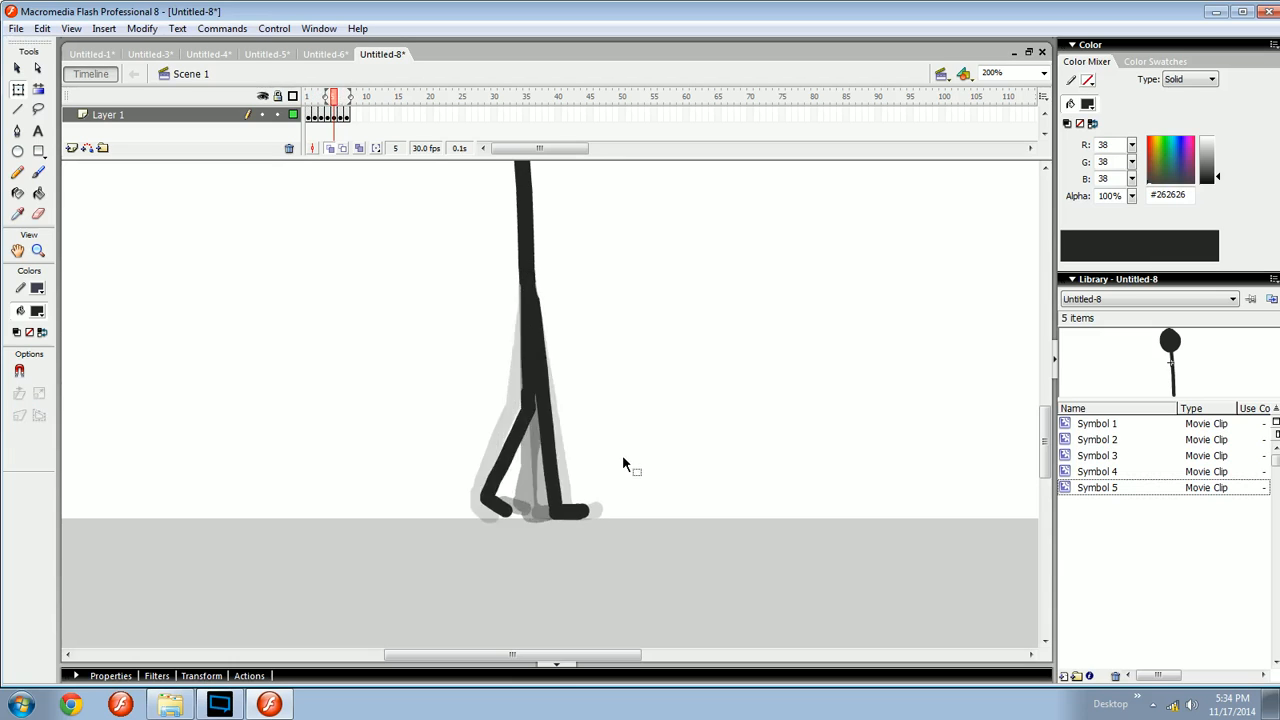
- Step back and forth through frames 5 to 7 to compare the leg poses
key(b)
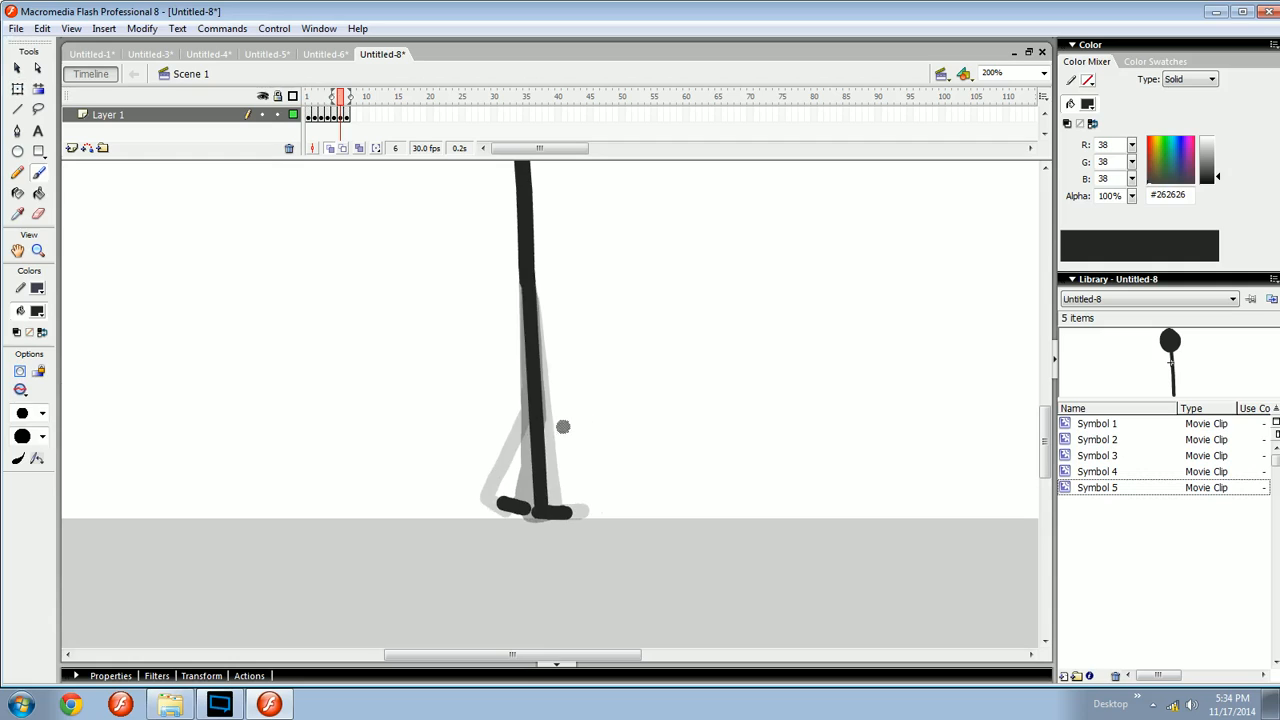
key(comma)
key(comma)
key(period)
key(period)
key(period)
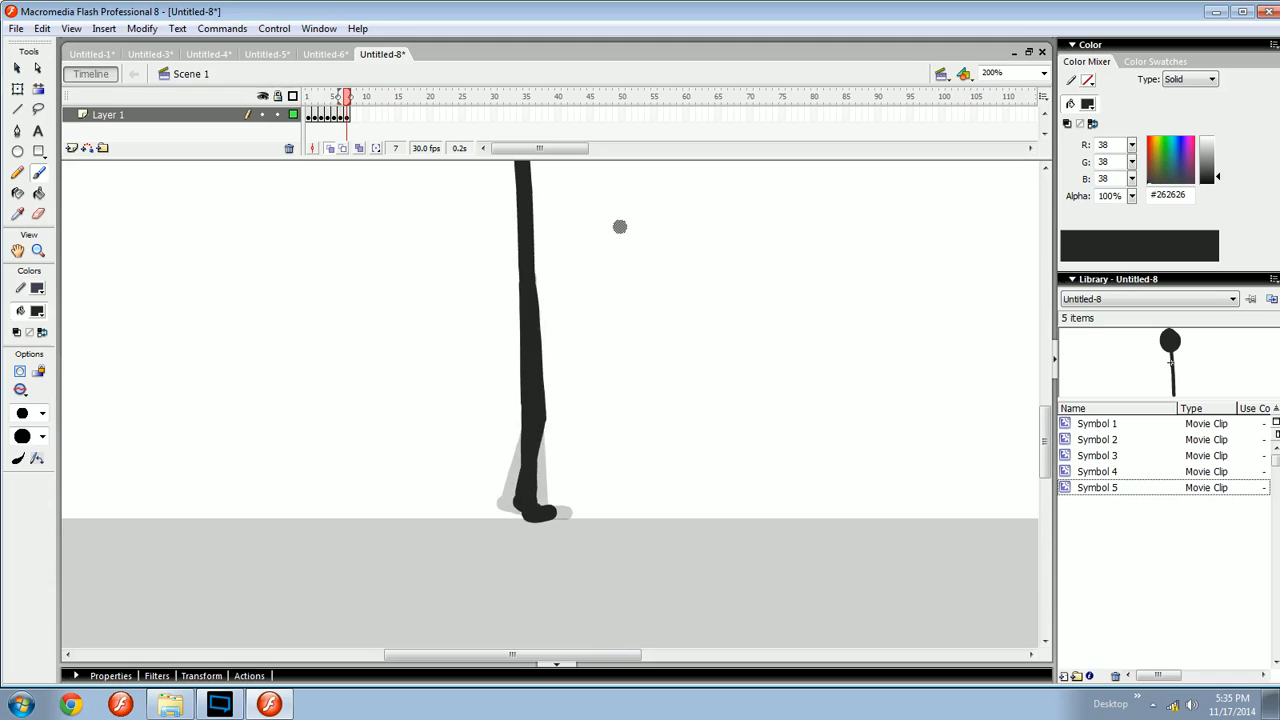
key(comma)
key(comma)
key(period)
key(period)
key(comma)
key(comma)
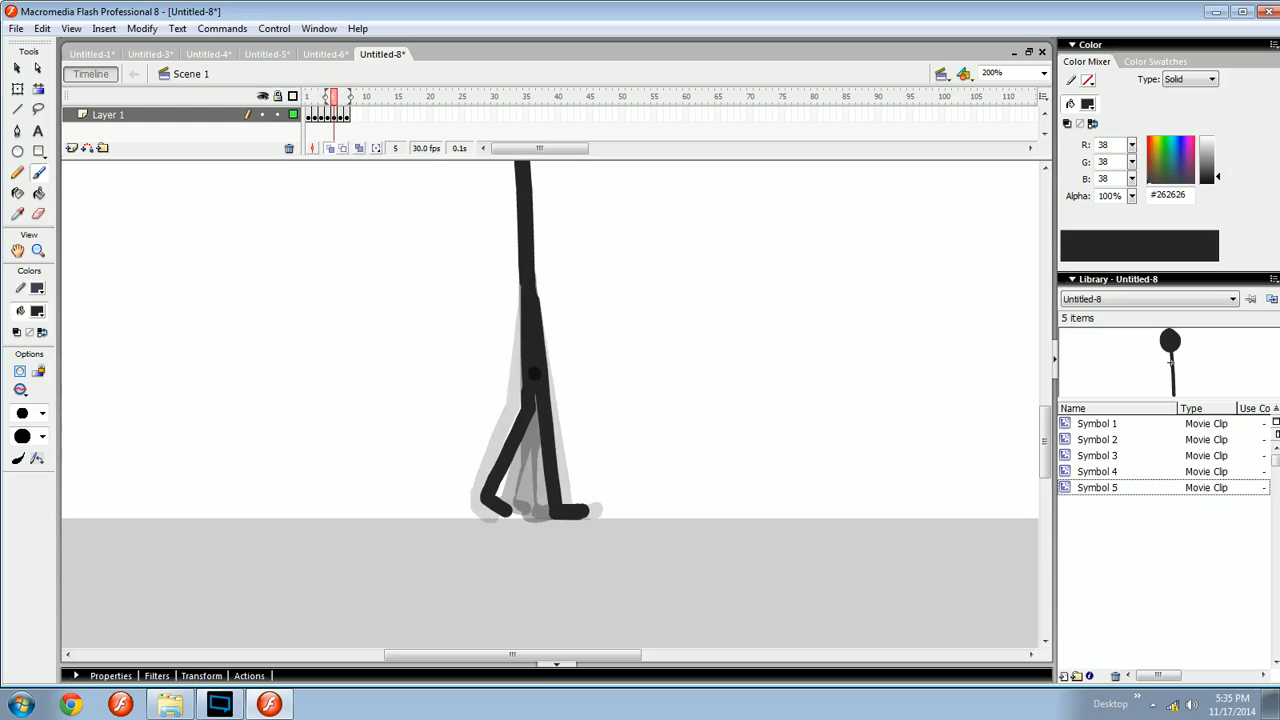
key(period)
key(period)
click(315, 97)
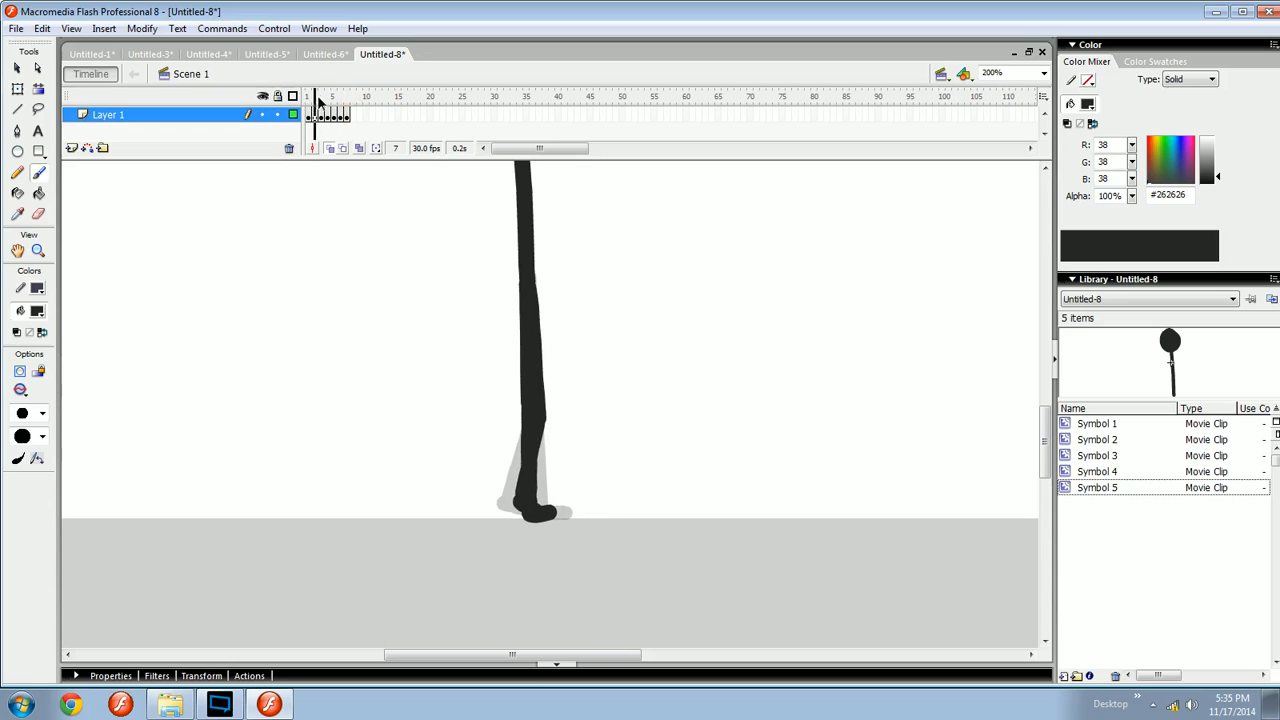
- Remove frame 7 from the timeline
key(comma)
key(period)
key(period)
key(period)
key(period)
key(period)
key(period)
click(343, 116)
right_click(347, 116)
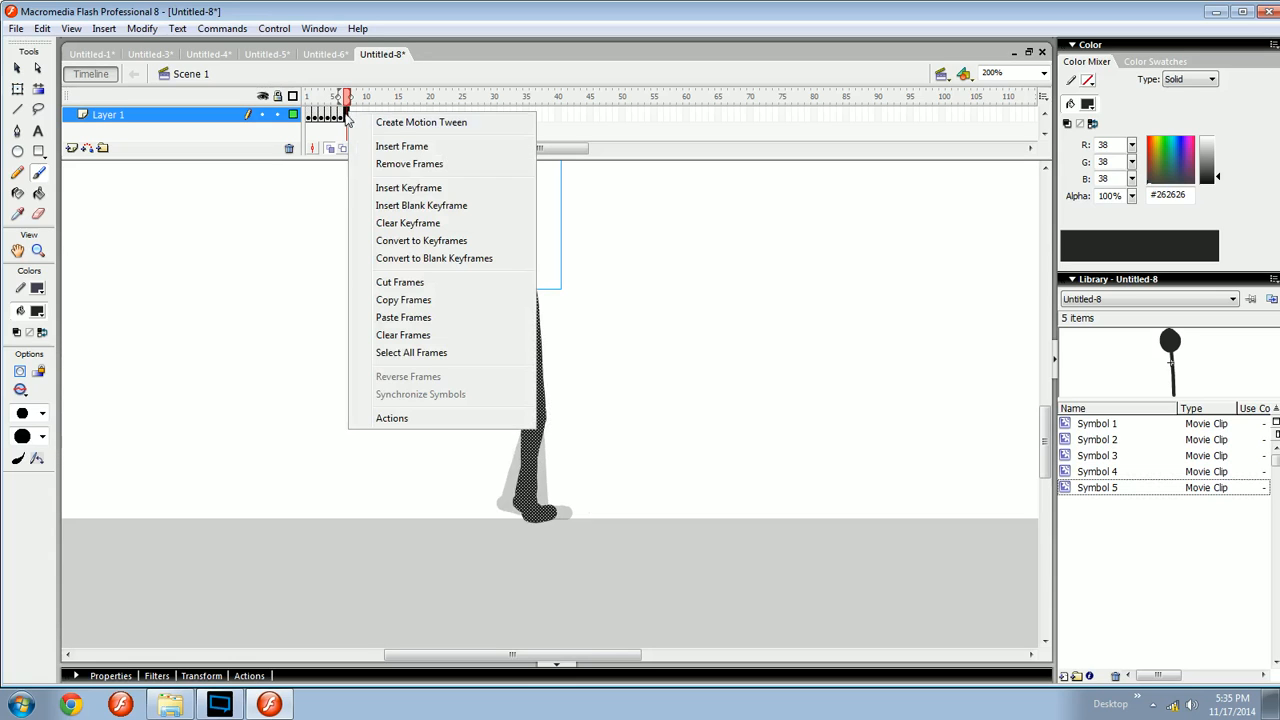
click(406, 164)
key(comma)
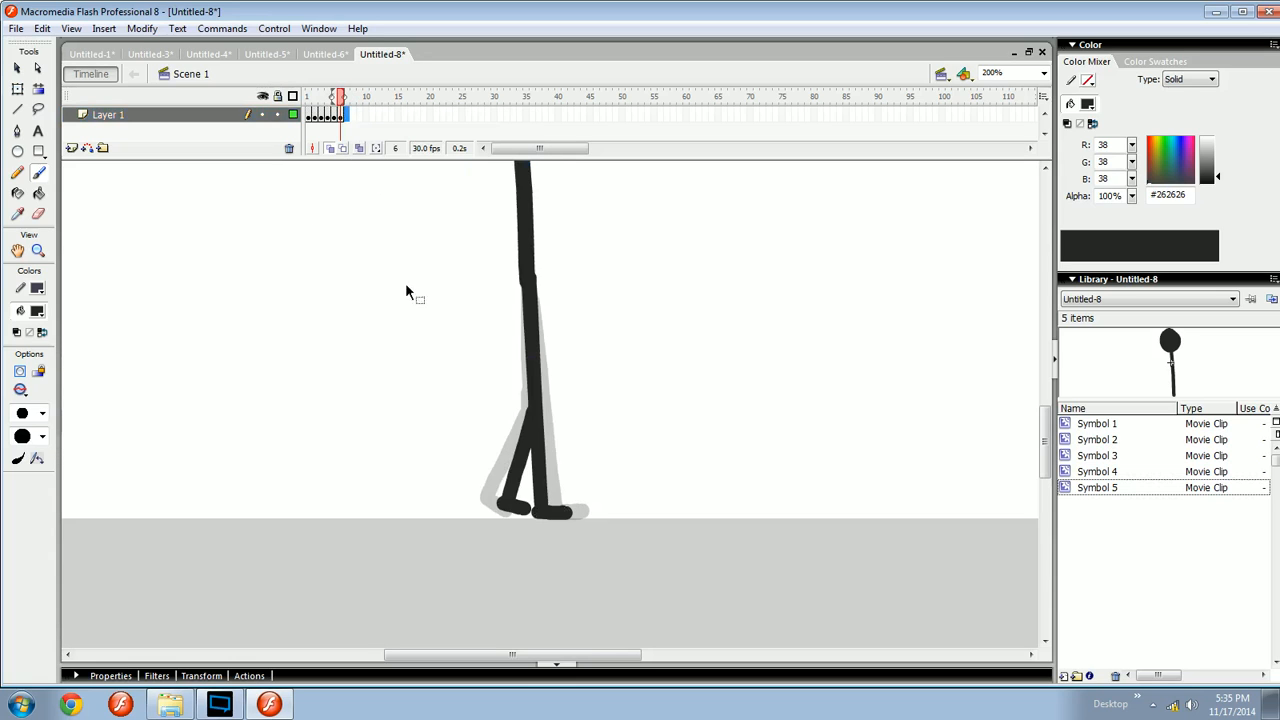
- Zoom out to the whole stage and test the movie in a preview window, then close it
key(v)
key(ctrl+minus)
key(ctrl+minus)
key(ctrl+equal)
drag(600, 374, 562, 358)
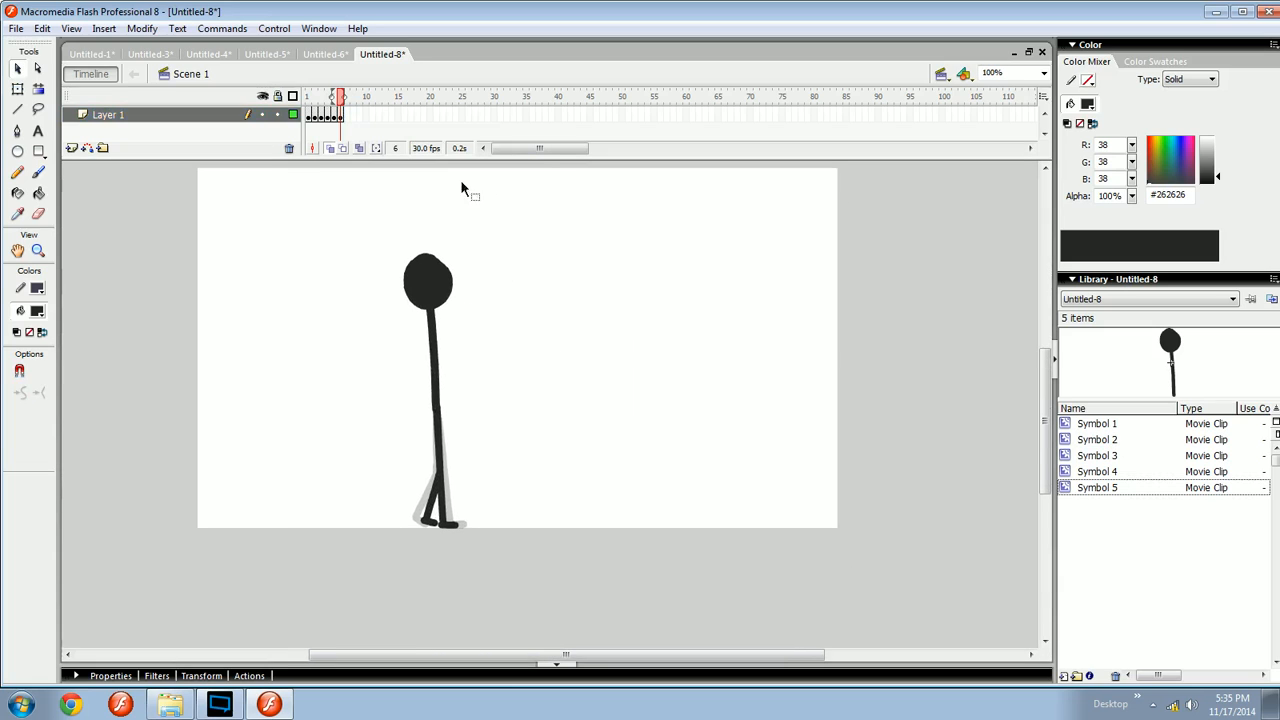
key(Return)
key(ctrl+Return)
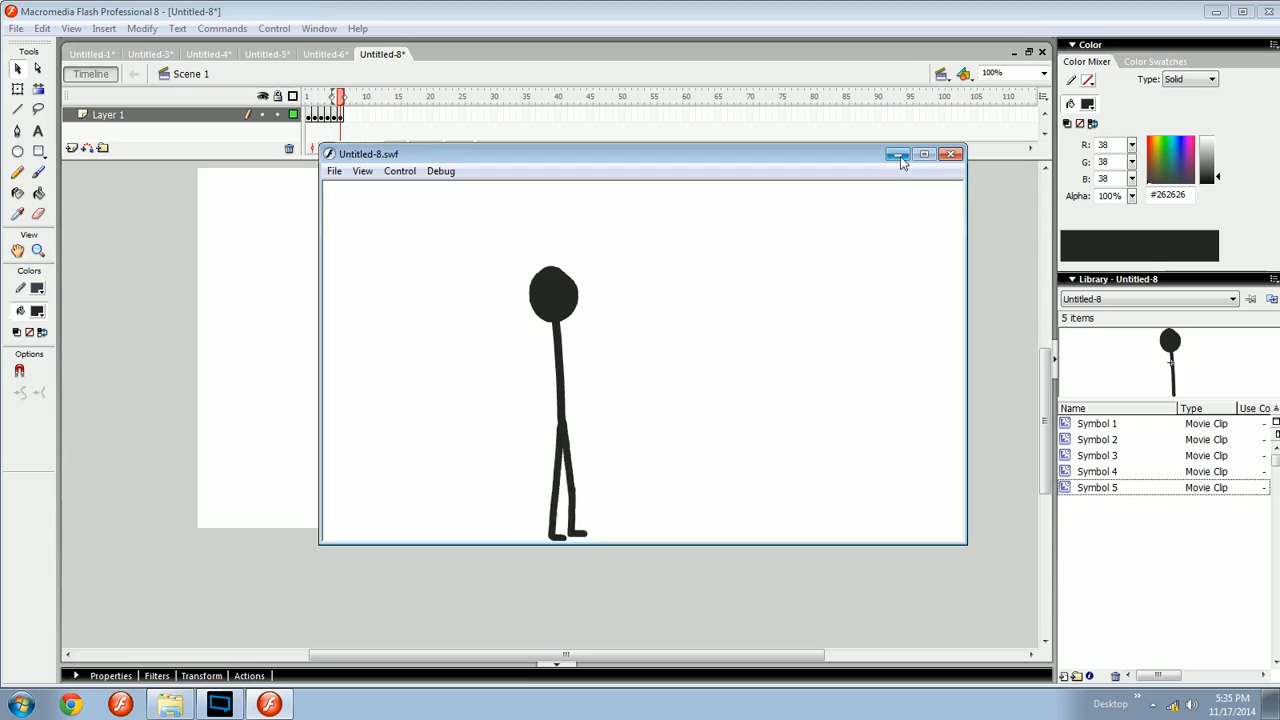
click(950, 155)
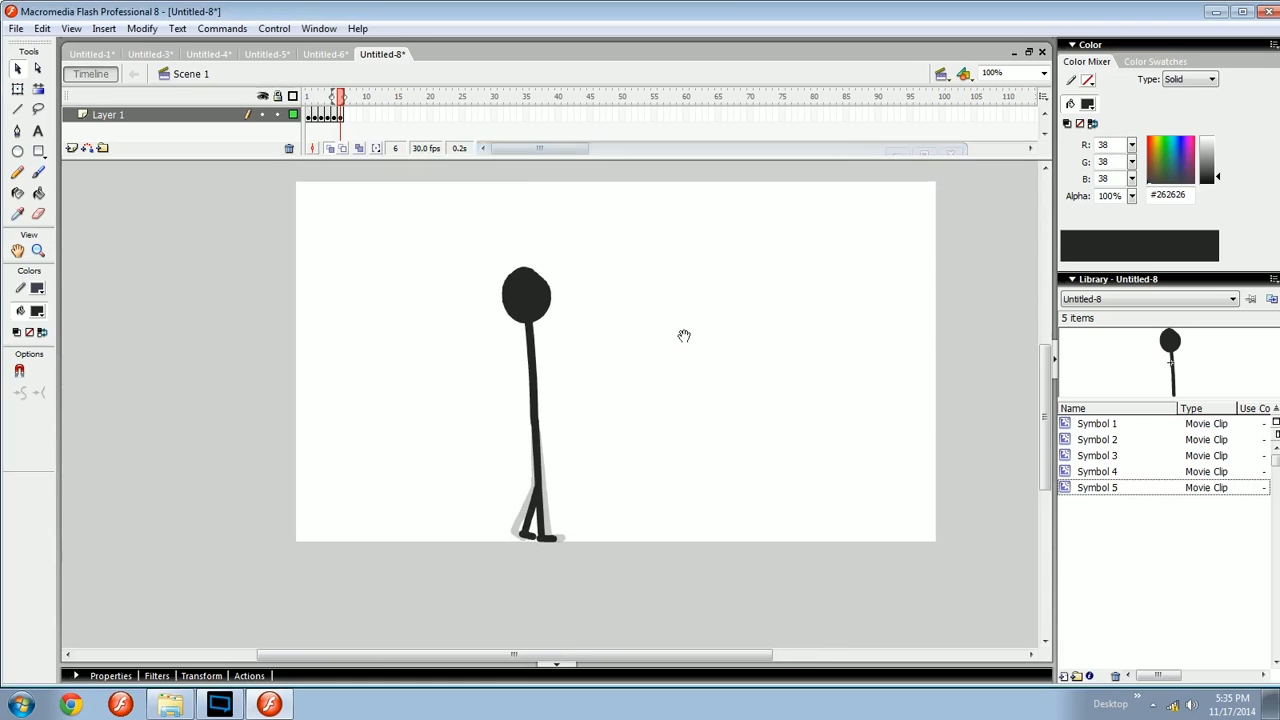
- Play the animation from frame 1 at 200% zoom
click(310, 94)
key(ctrl+minus)
key(ctrl+equal)
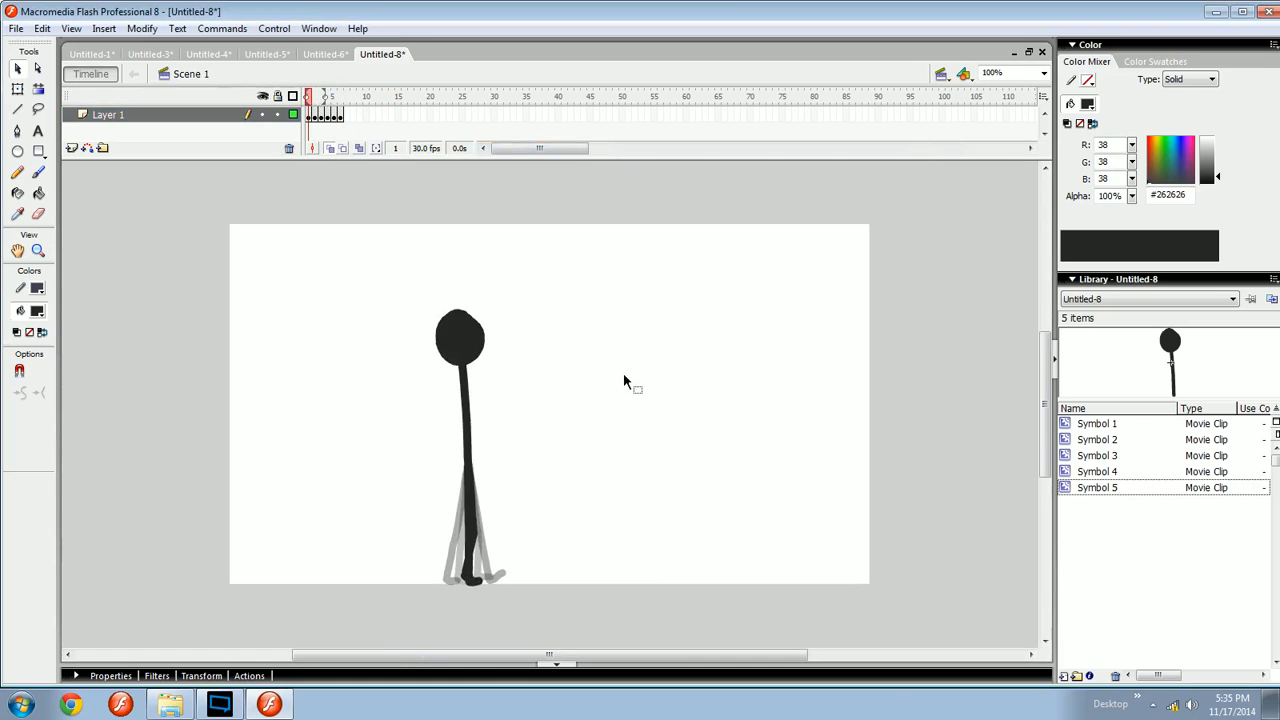
key(ctrl+equal)
drag(692, 267, 729, 270)
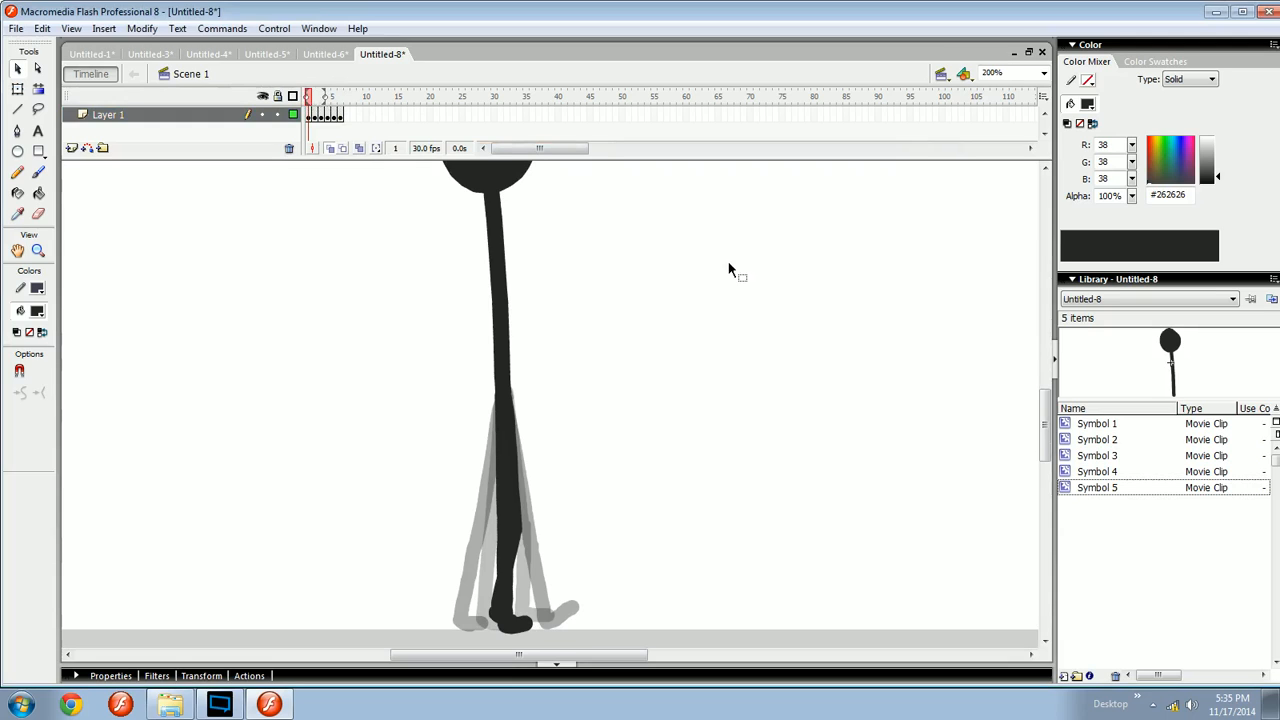
key(Return)
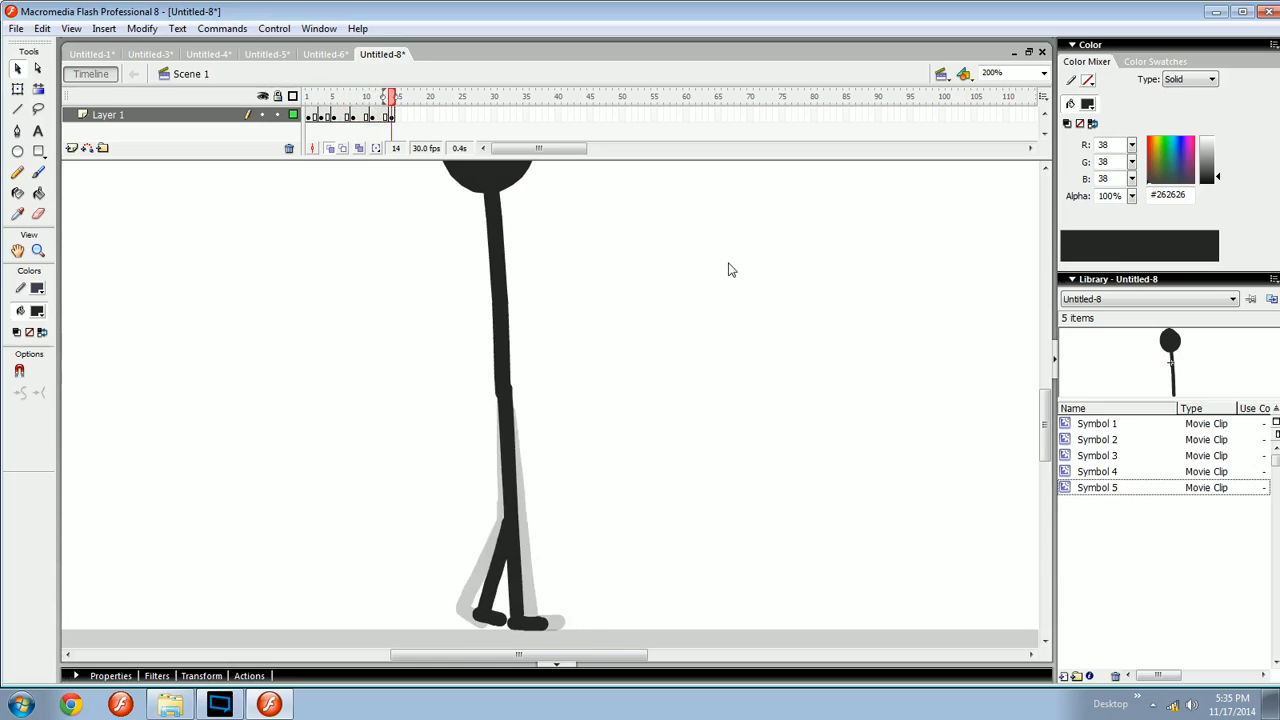
- Test the movie, zoom in on the legs in the preview, close it and replay the animation on stage
key(ctrl+Return)
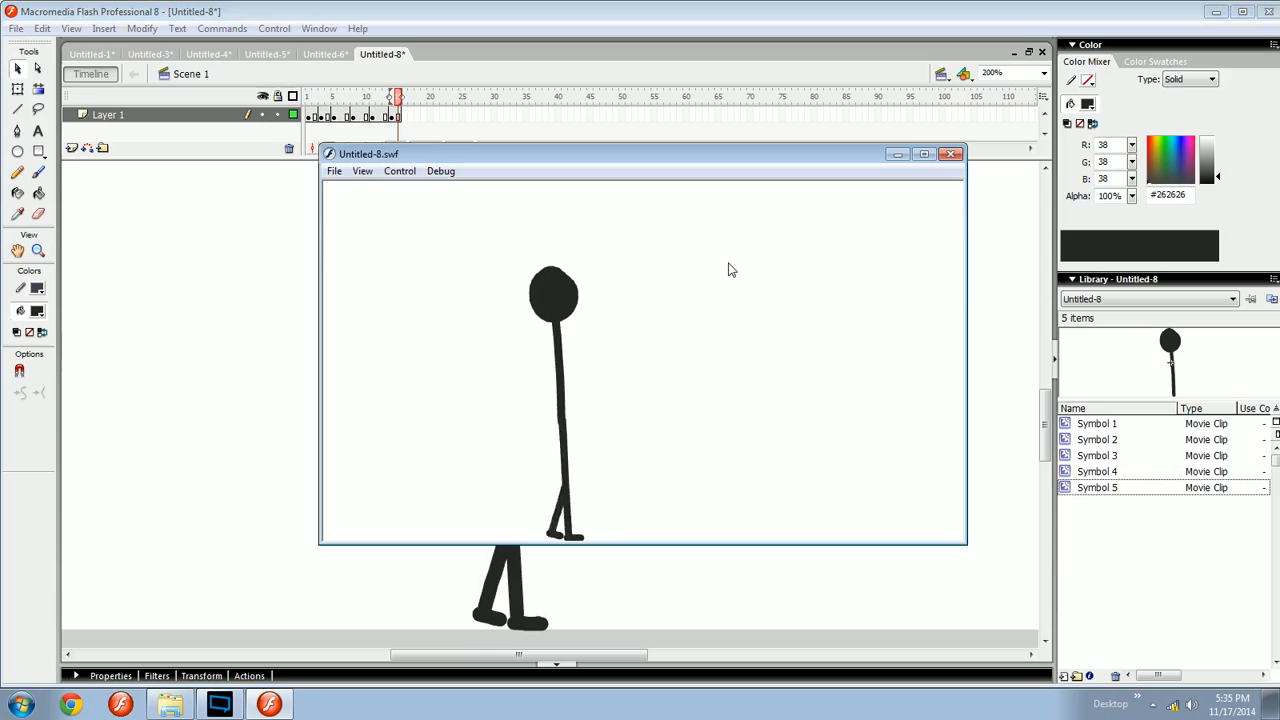
right_click(553, 205)
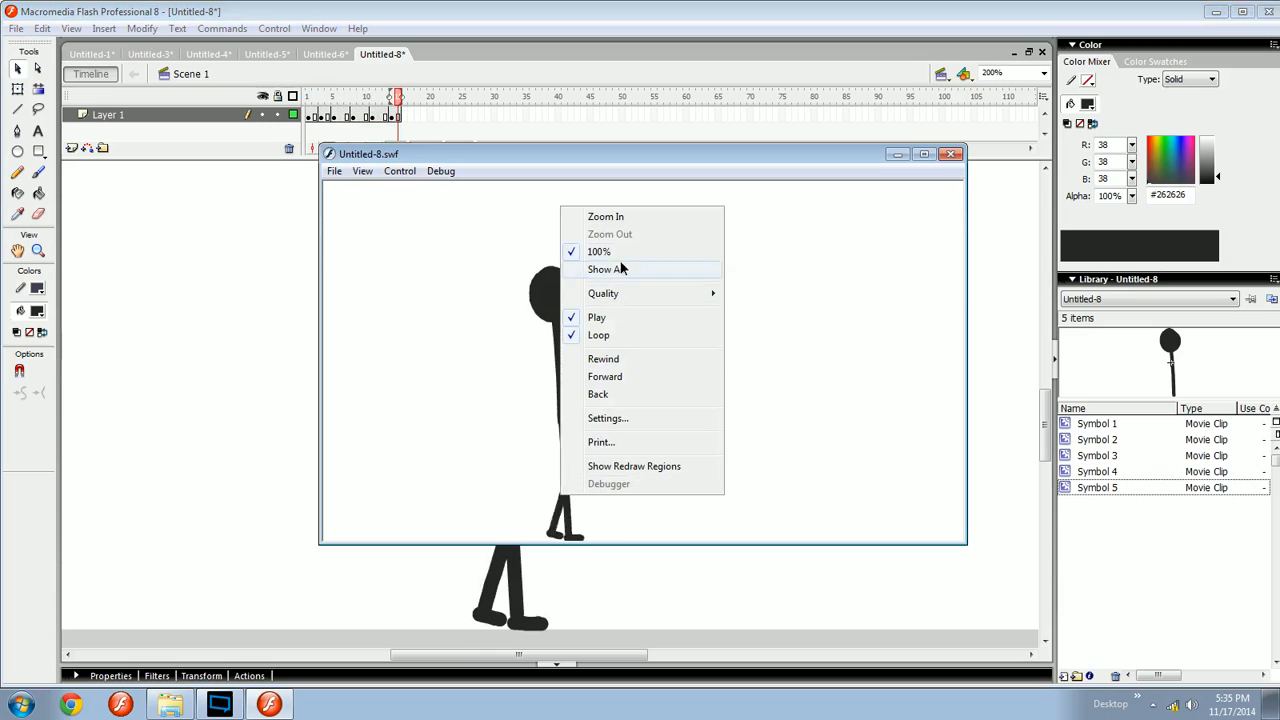
click(625, 224)
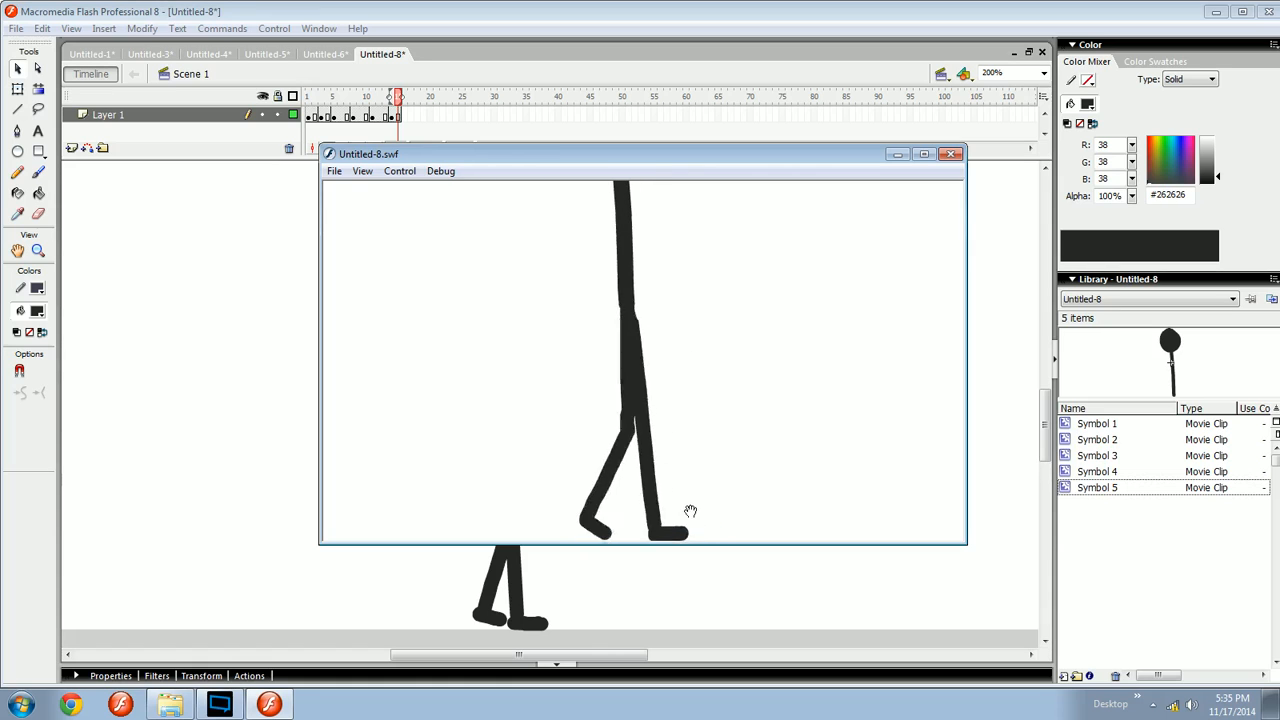
click(951, 154)
drag(848, 273, 731, 408)
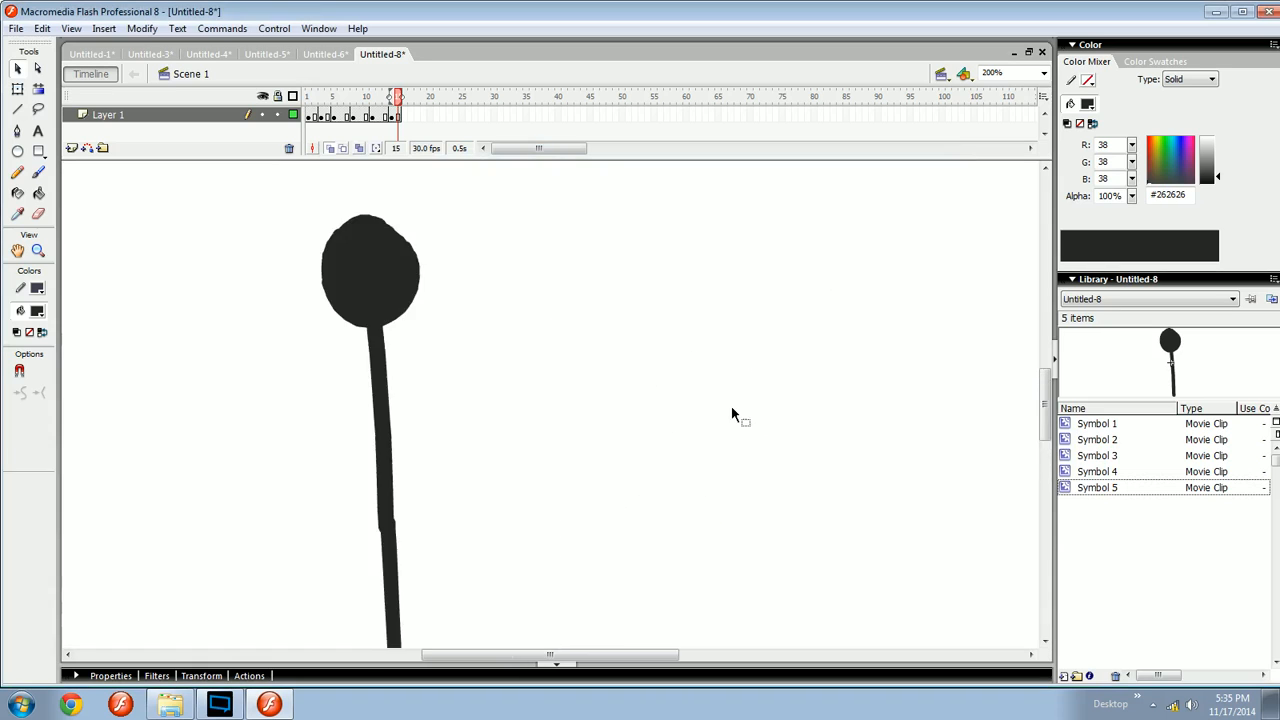
mouse_move(541, 418)
mouse_down()
mouse_move(671, 380)
mouse_move(763, 320)
mouse_move(686, 366)
mouse_move(659, 327)
mouse_move(651, 343)
mouse_move(700, 351)
mouse_move(643, 260)
mouse_up()
key(b)
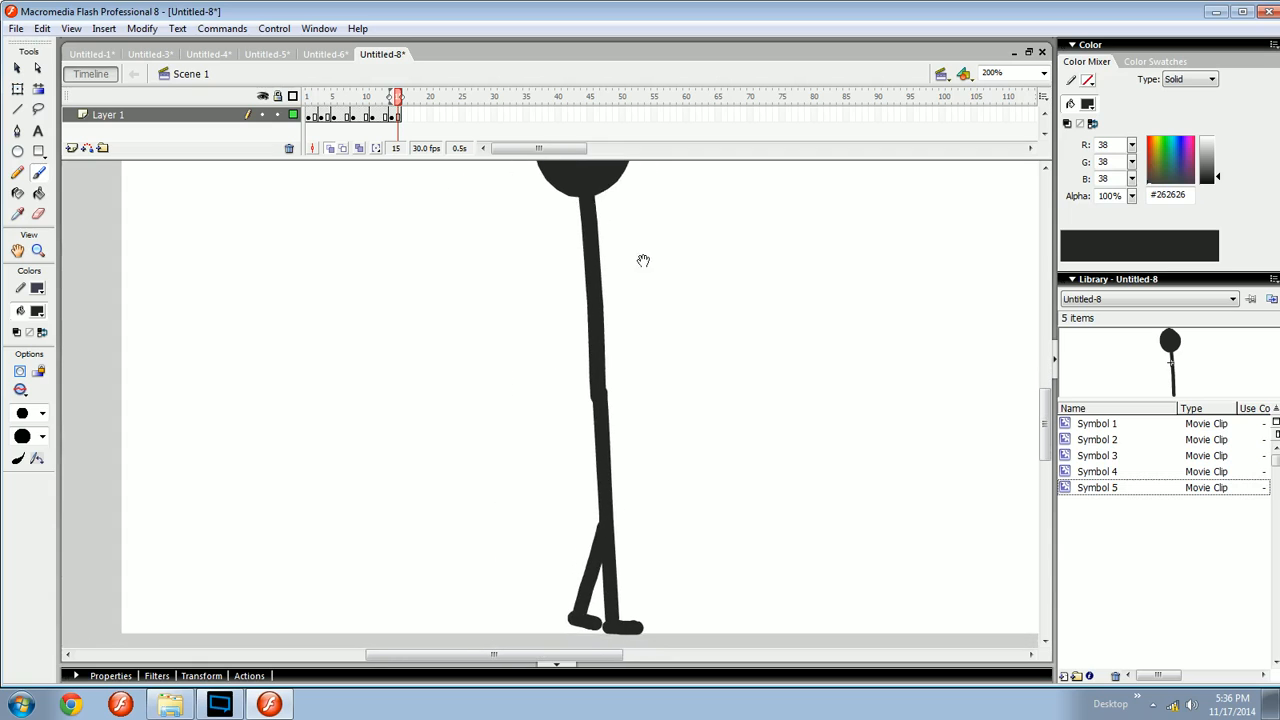
key(Return)
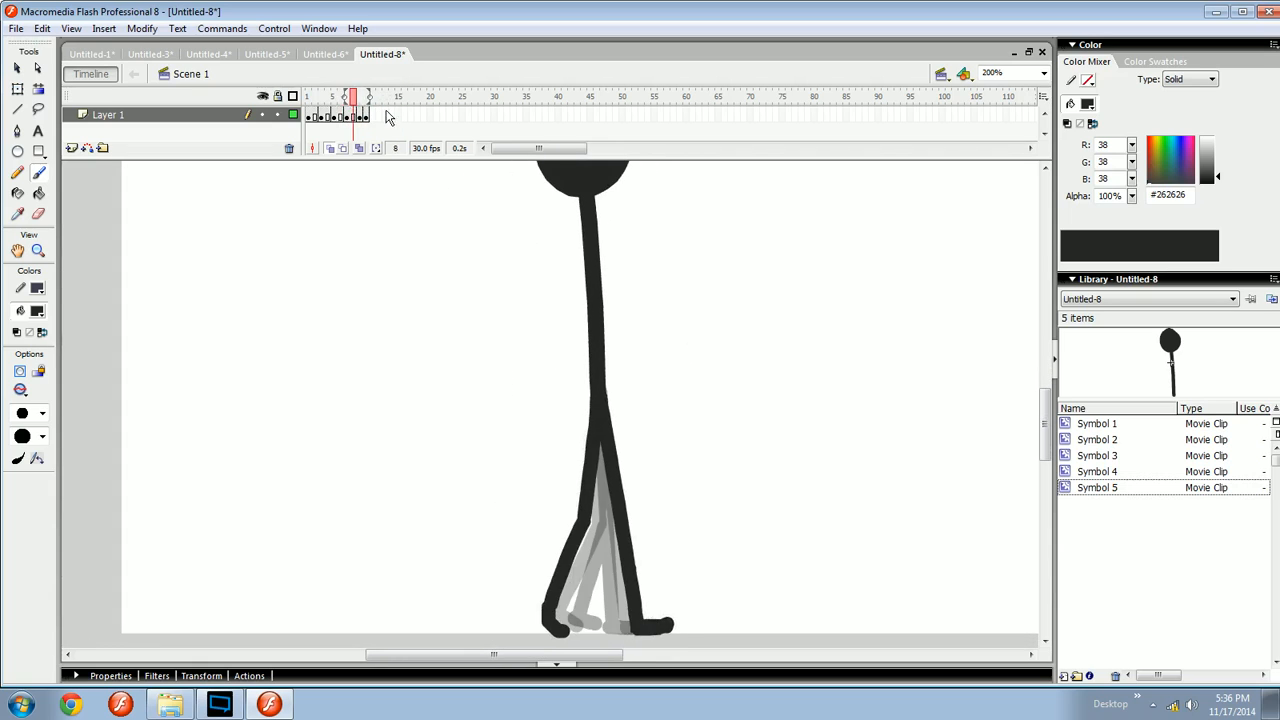
- Save the document as WALKGIN SAVEVEVV.fla in the ANIMATION > Tutorials folder
key(ctrl+1)
key(v)
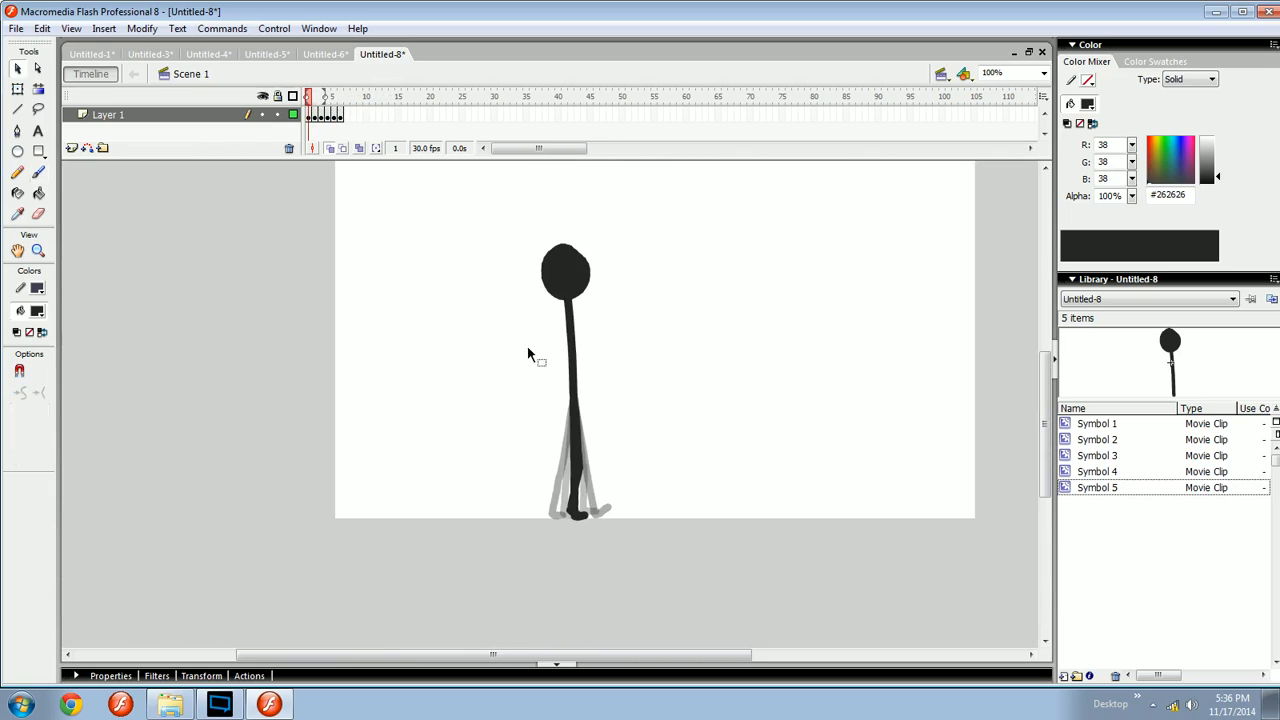
key(ctrl+=)
key(ctrl+s)
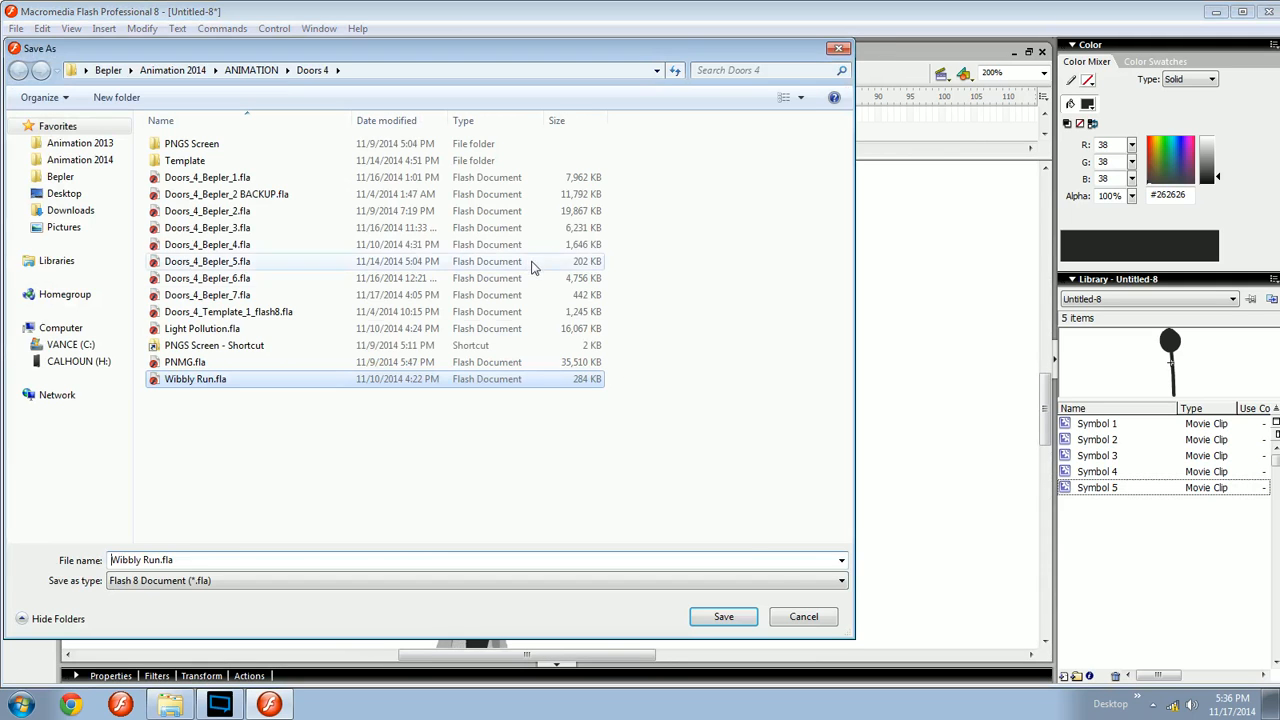
click(808, 617)
drag(596, 402, 656, 382)
key(ctrl+s)
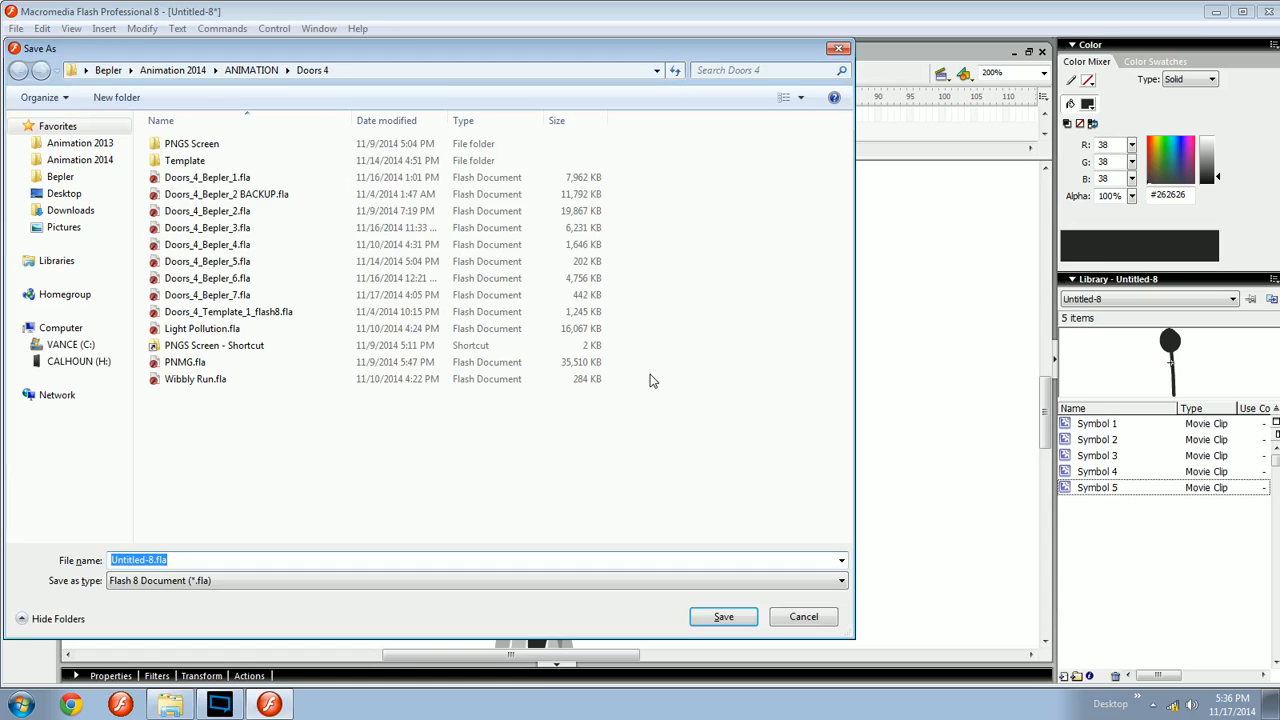
click(255, 71)
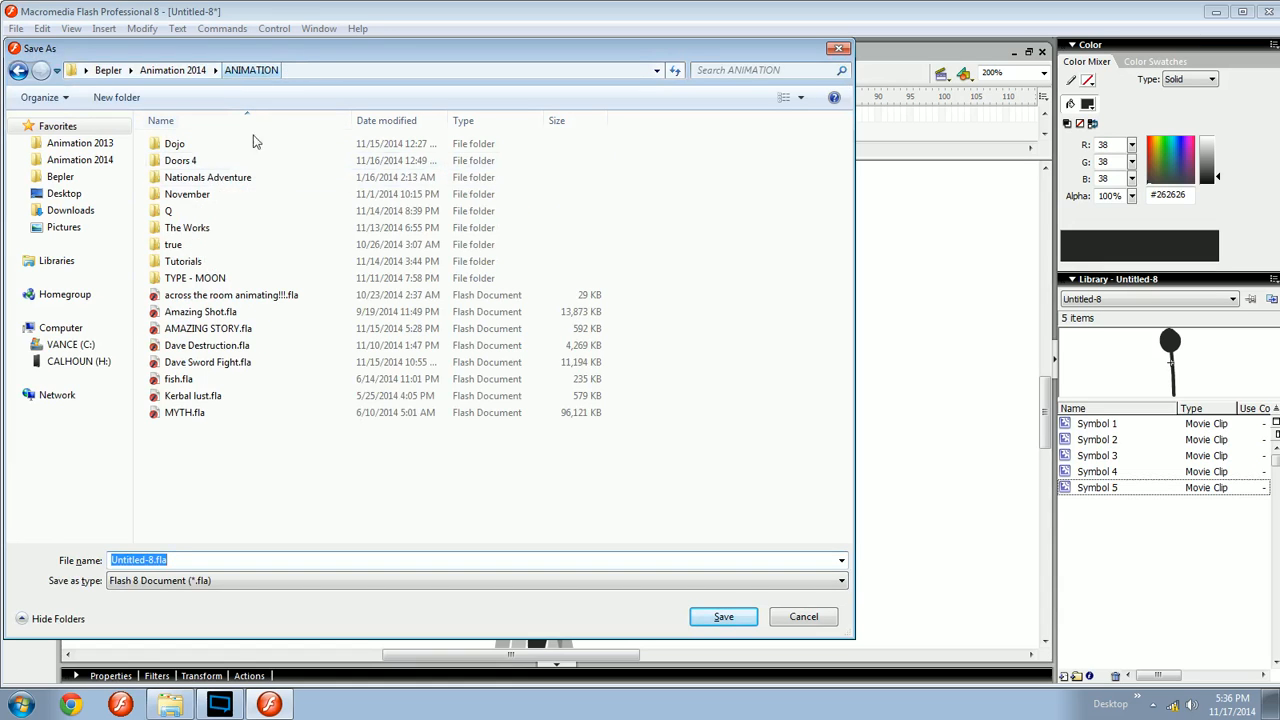
double_click(183, 261)
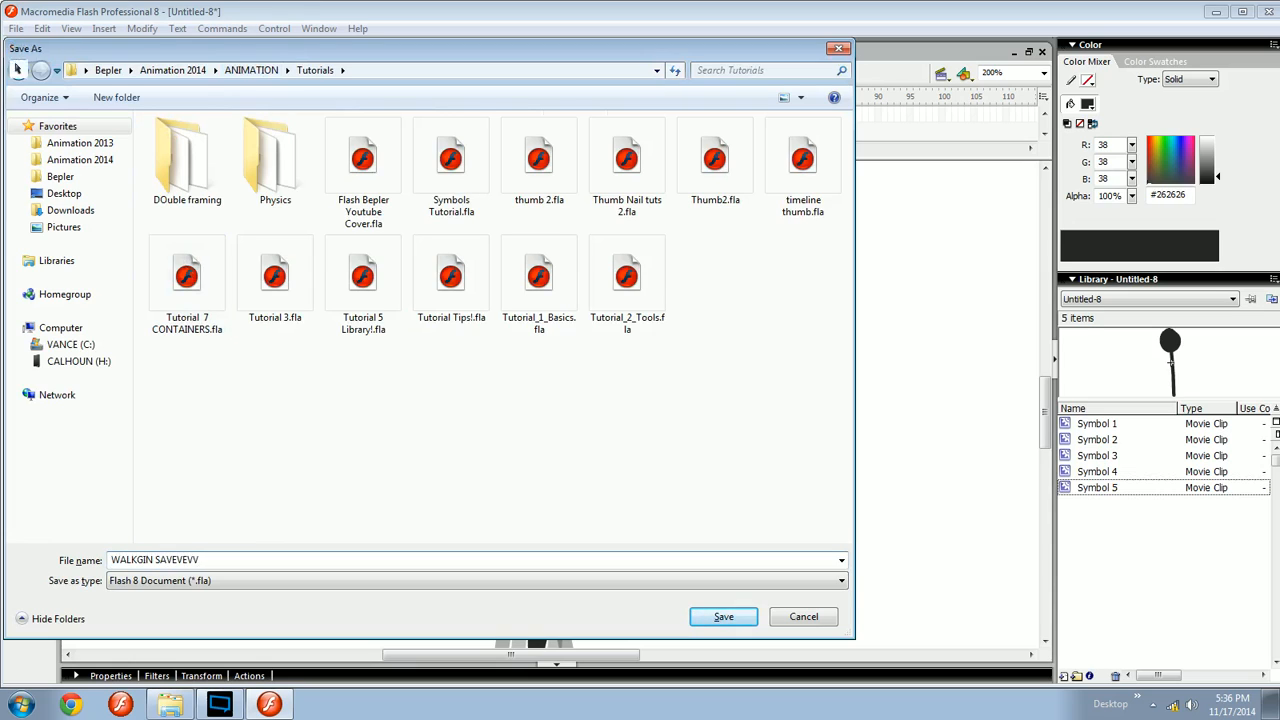
key(Return)
- Brush a trial curved stroke beside the figure and undo it
key(space)
mouse_move(584, 413)
mouse_down()
mouse_move(507, 263)
mouse_move(559, 407)
mouse_move(506, 368)
mouse_move(525, 355)
mouse_up()
key(space)
key(b)
key(space)
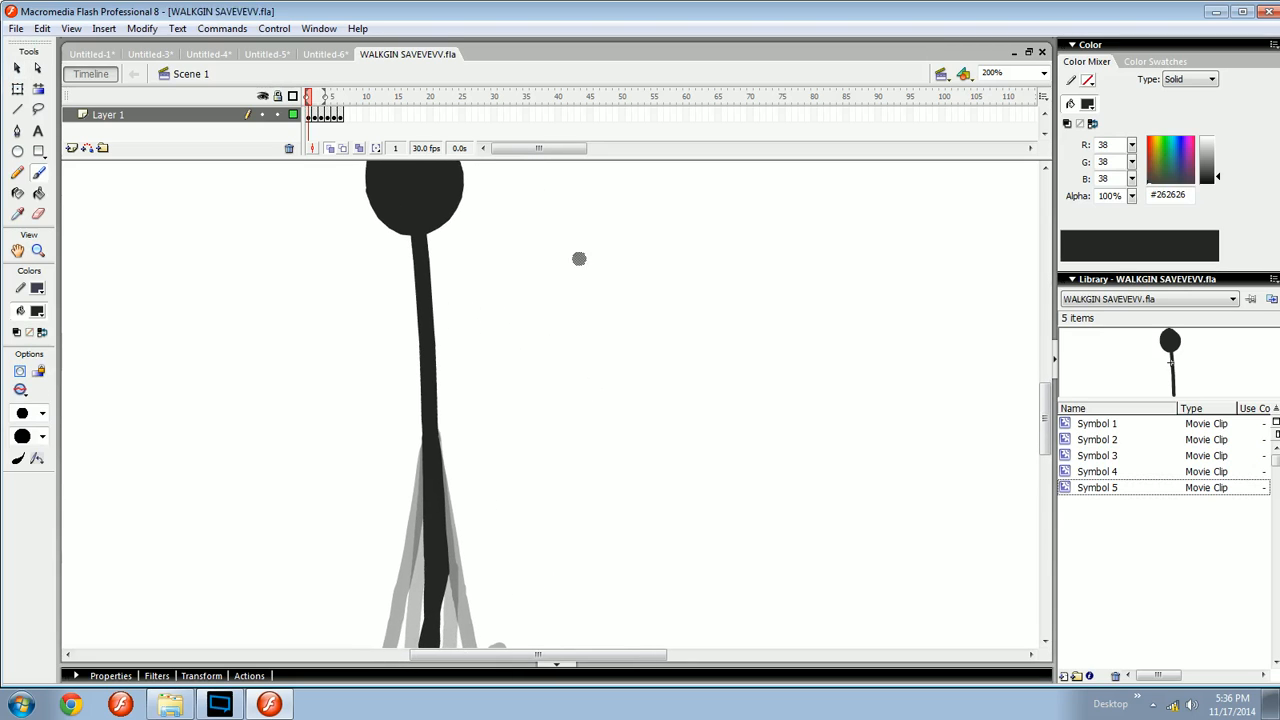
drag(619, 224, 695, 459)
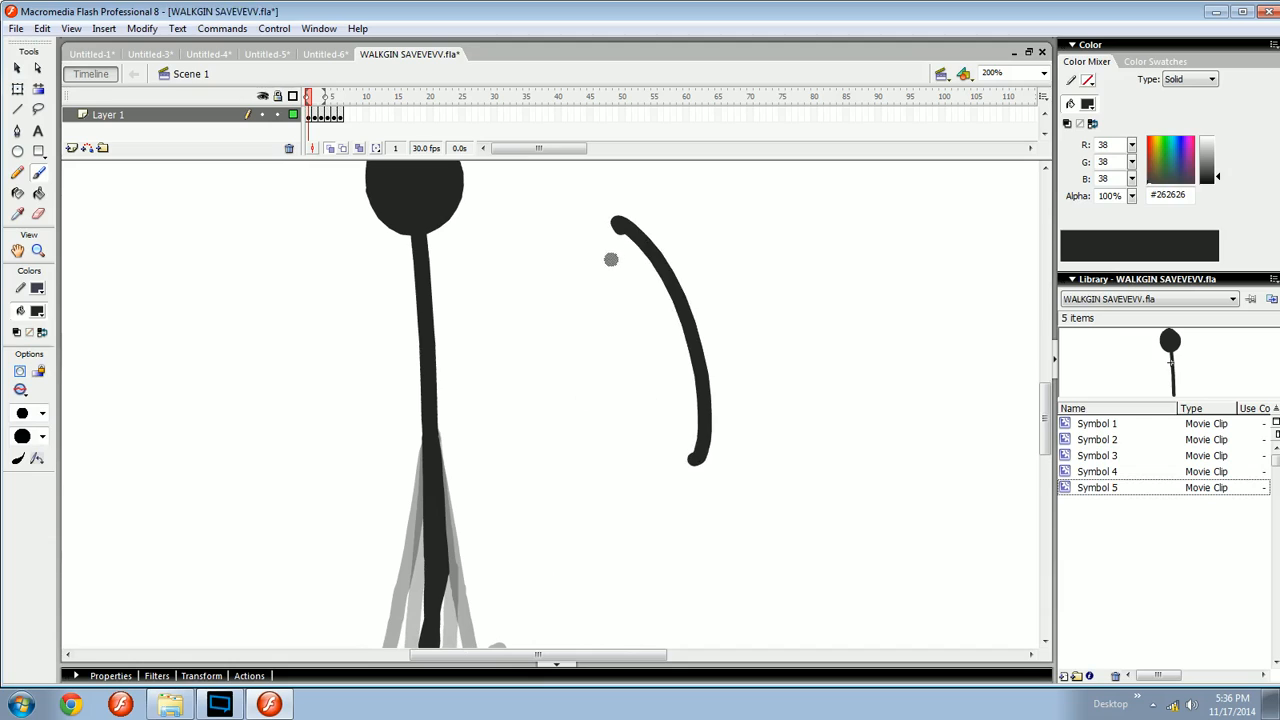
key(ctrl+z)
- Brush two arms onto the figure's body on frame 3 and flip between frames 3 and 6 to compare
key(space)
mouse_move(588, 298)
mouse_down()
mouse_move(611, 294)
mouse_move(670, 342)
mouse_up()
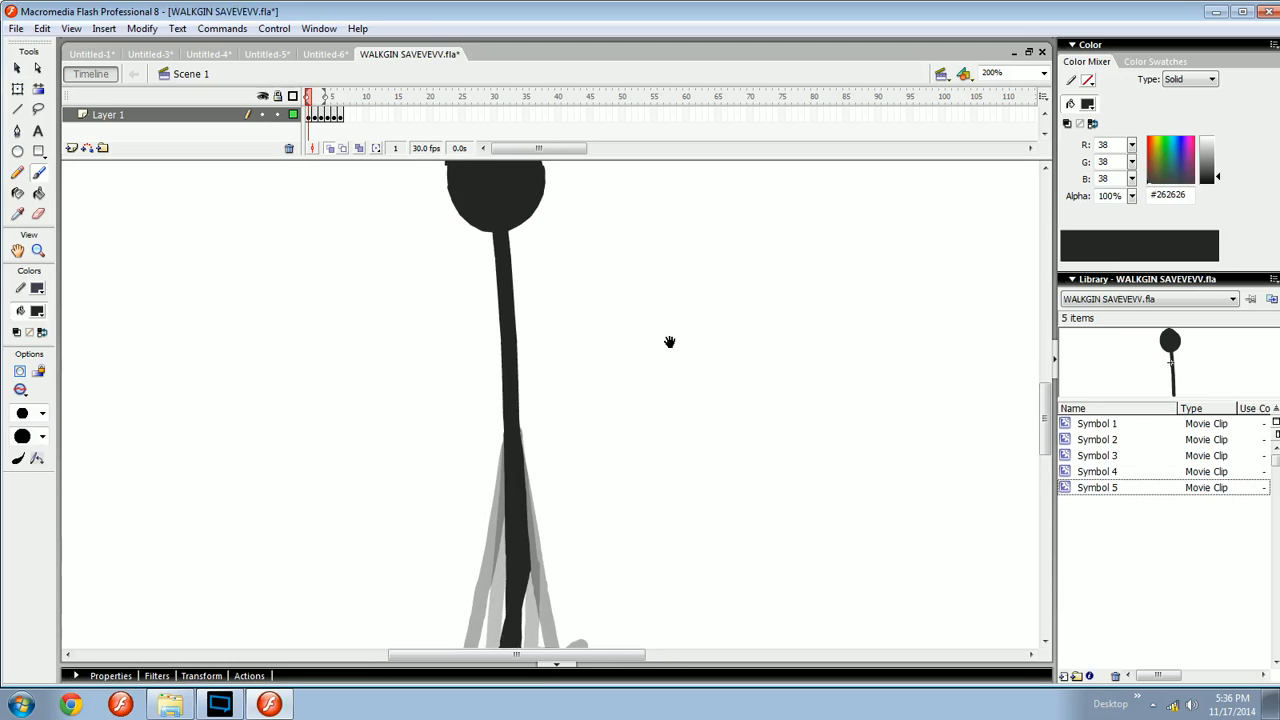
key(period)
key(space)
drag(557, 434, 554, 363)
key(period)
key(period)
key(space)
drag(545, 286, 547, 343)
key(comma)
drag(518, 235, 576, 402)
drag(500, 222, 470, 341)
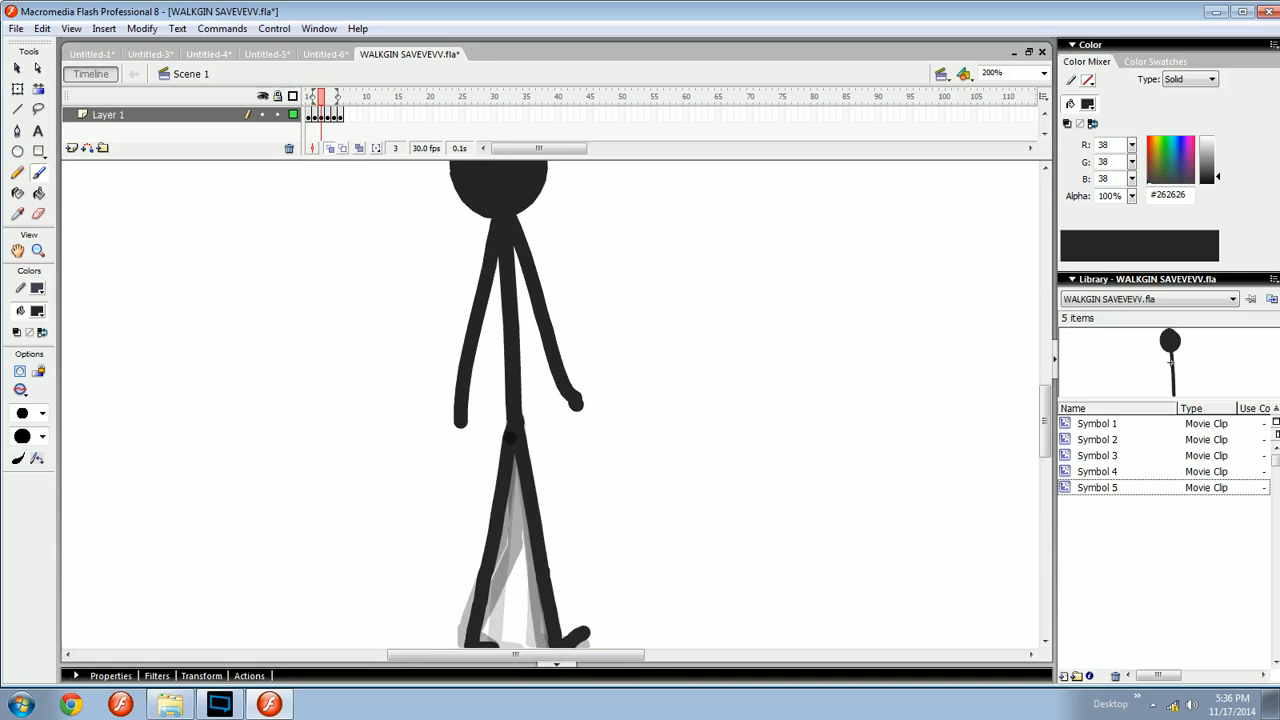
key(period)
key(period)
key(period)
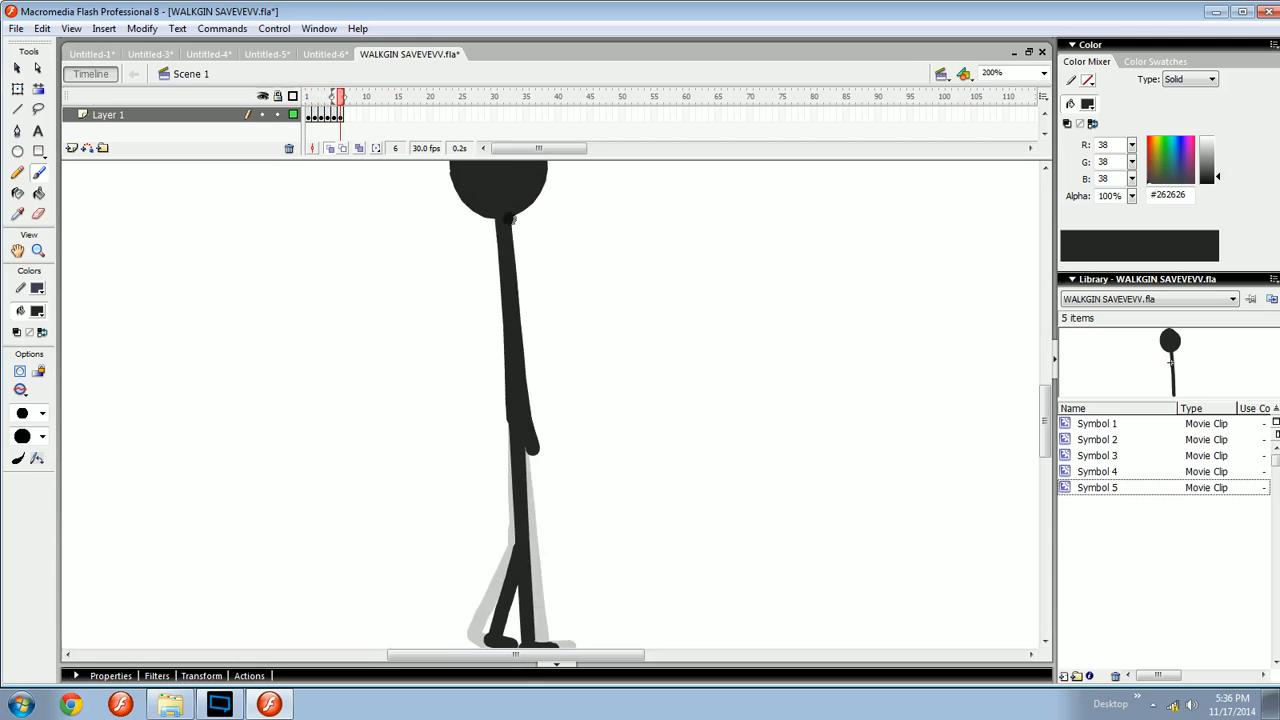
key(comma)
key(comma)
key(comma)
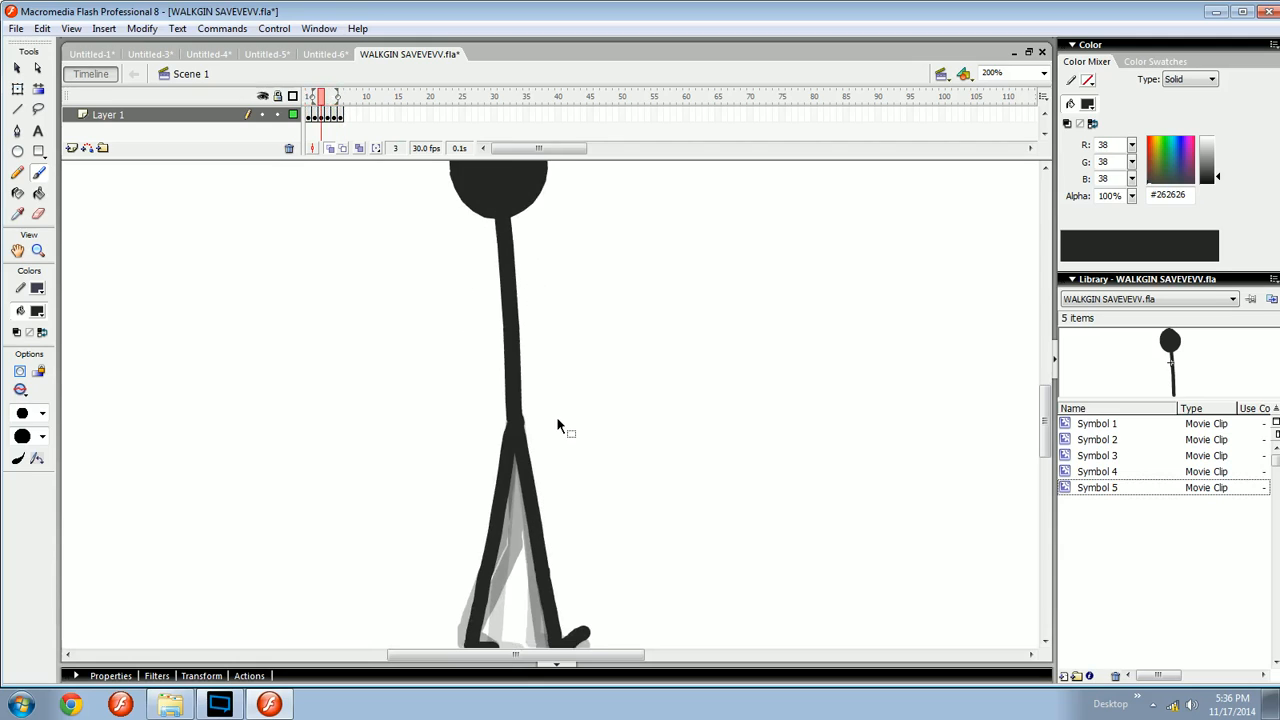
- Sketch loops around the feet and more arms on frame 3, and undo the last three strokes
mouse_move(622, 416)
mouse_down()
mouse_move(592, 420)
mouse_move(655, 312)
mouse_up()
drag(586, 506, 588, 487)
drag(607, 440, 626, 536)
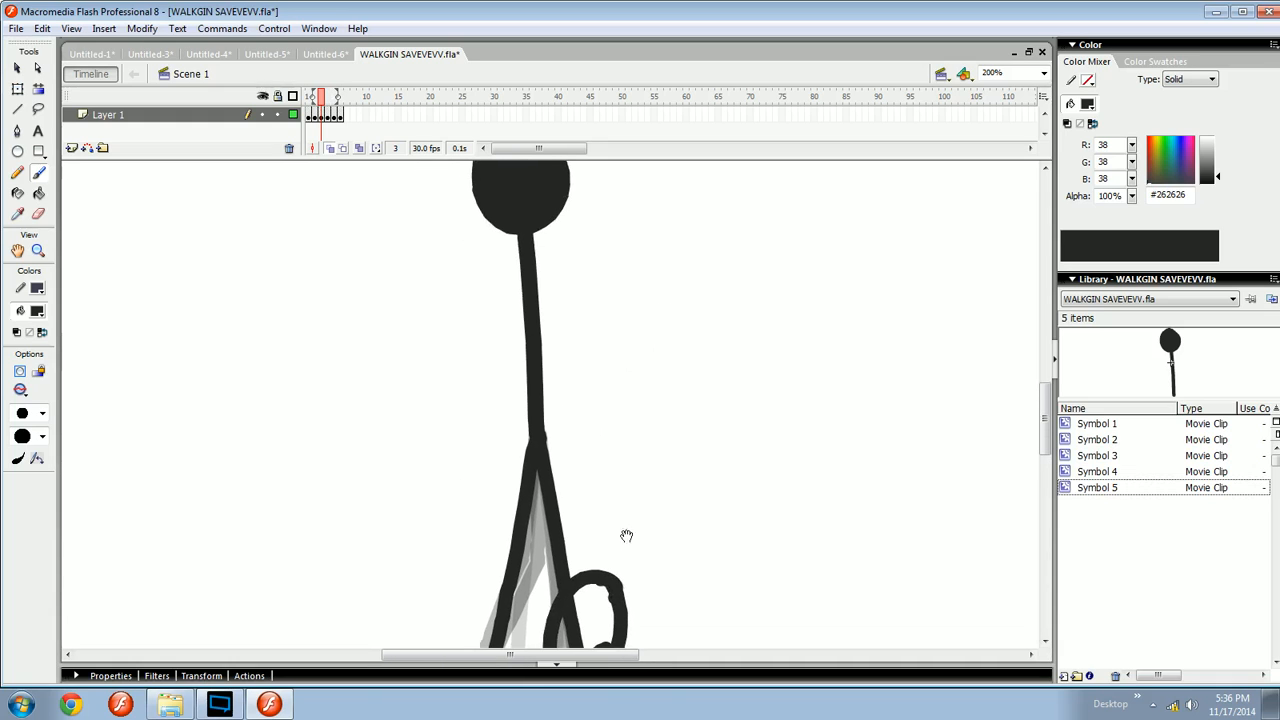
drag(518, 238, 455, 403)
drag(535, 456, 551, 364)
drag(533, 533, 539, 562)
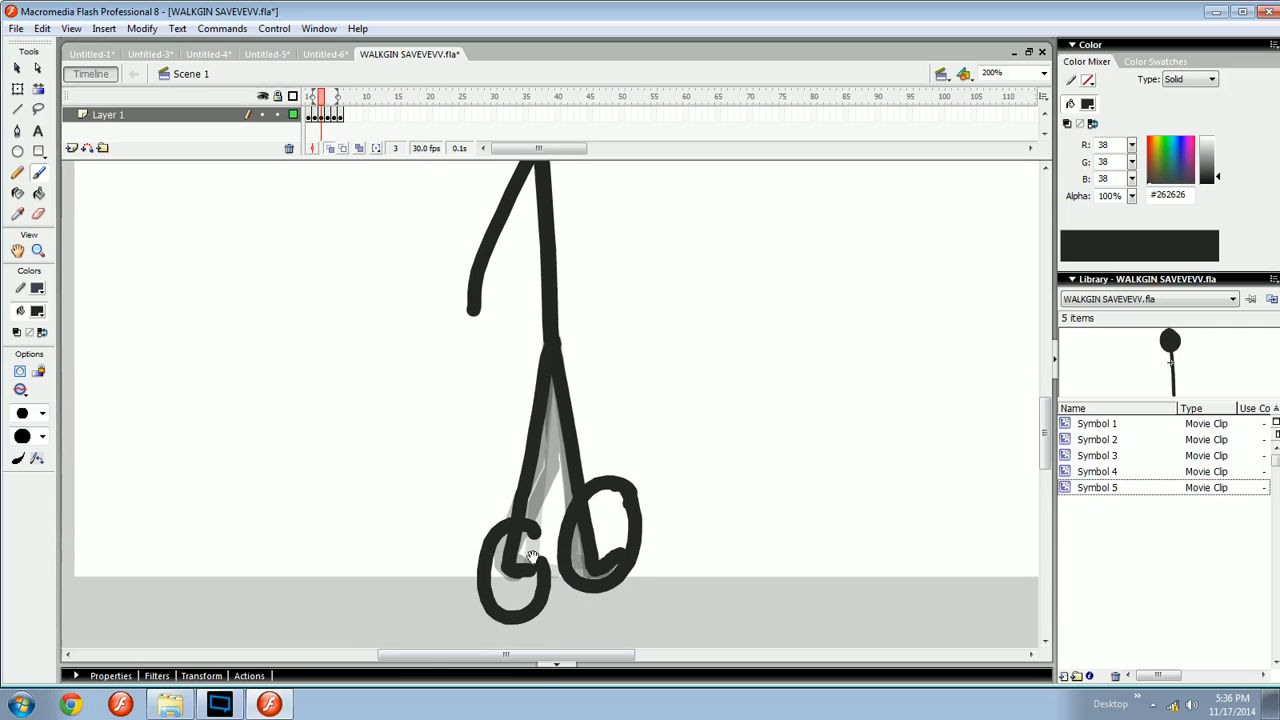
drag(543, 450, 541, 543)
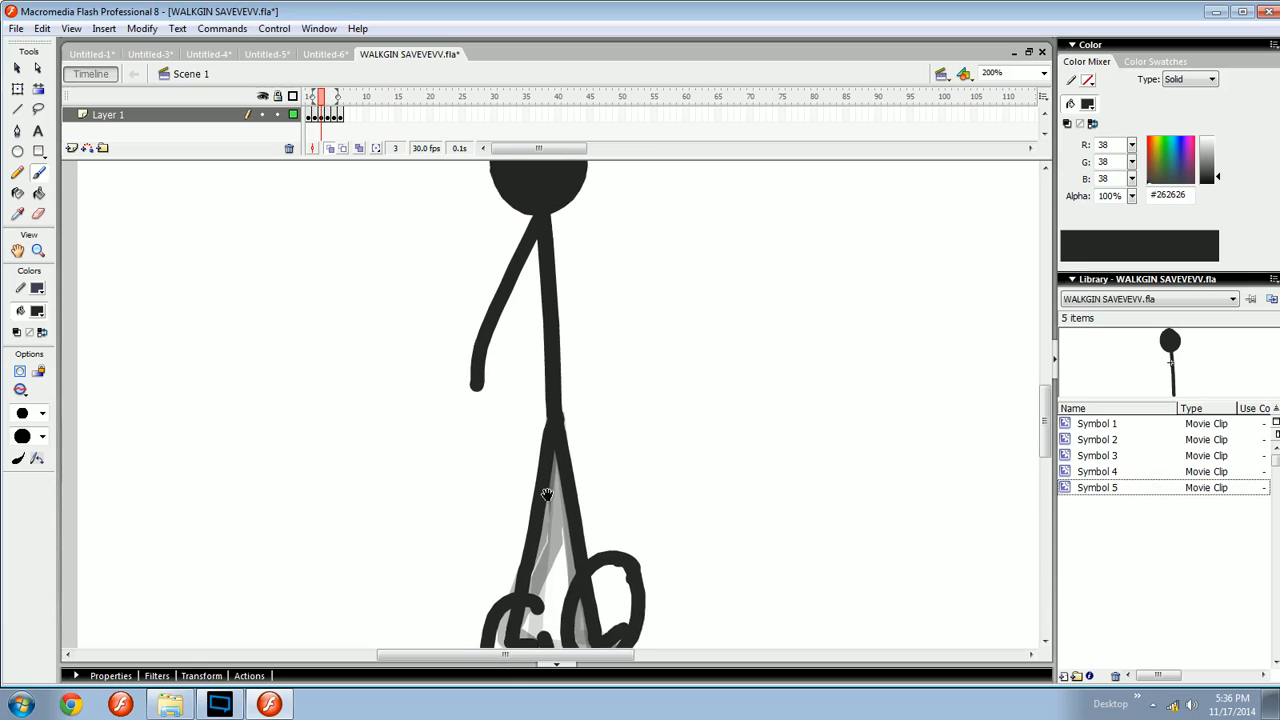
mouse_move(548, 242)
mouse_down()
mouse_move(623, 434)
mouse_move(606, 431)
mouse_move(595, 452)
mouse_move(594, 437)
mouse_move(577, 436)
mouse_up()
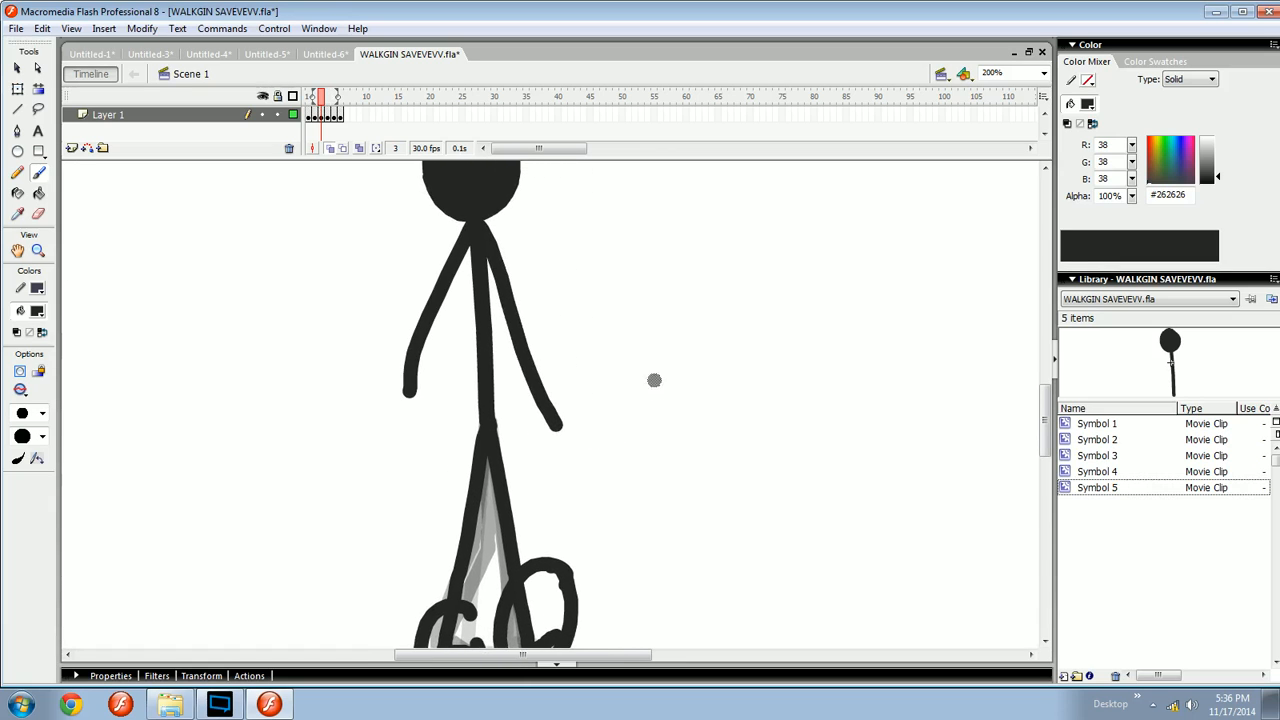
key(ctrl+z)
key(ctrl+z)
key(ctrl+z)
key(ctrl+z)
key(ctrl+z)
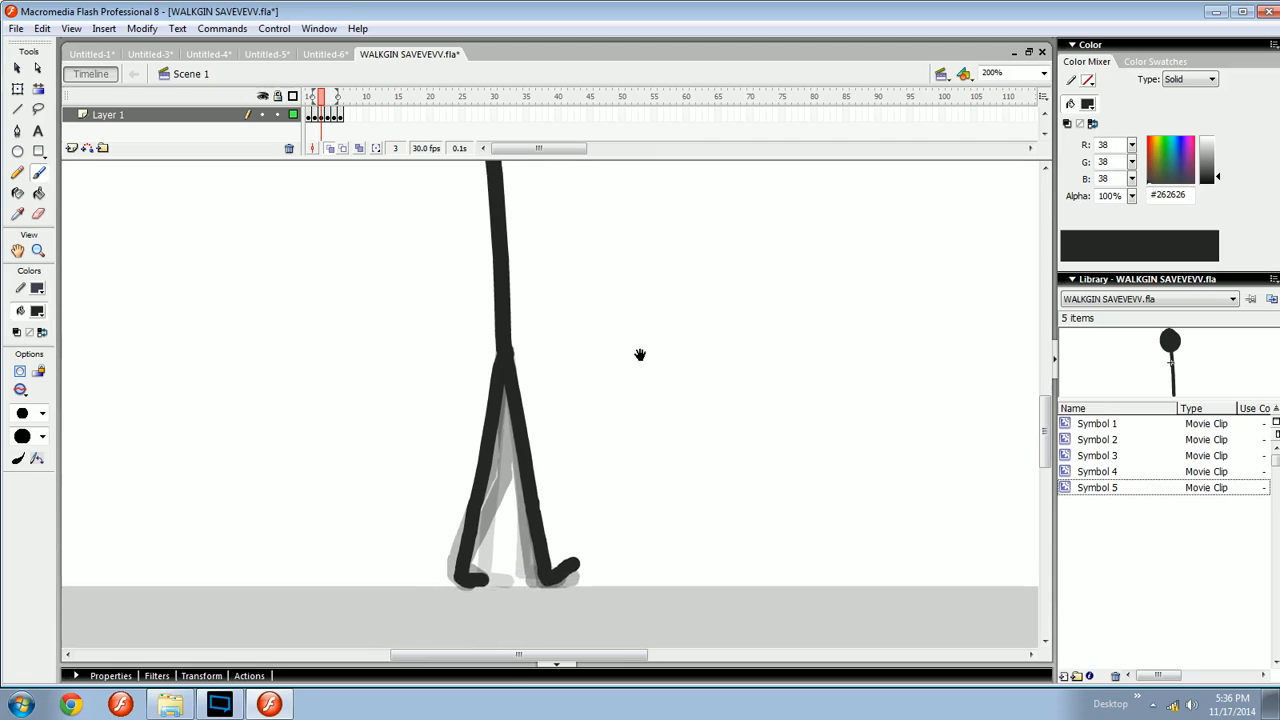
- Brush a trial arm onto the figure on frame 1 and undo it
mouse_move(670, 439)
mouse_down()
mouse_move(634, 396)
mouse_move(620, 451)
mouse_move(614, 425)
mouse_up()
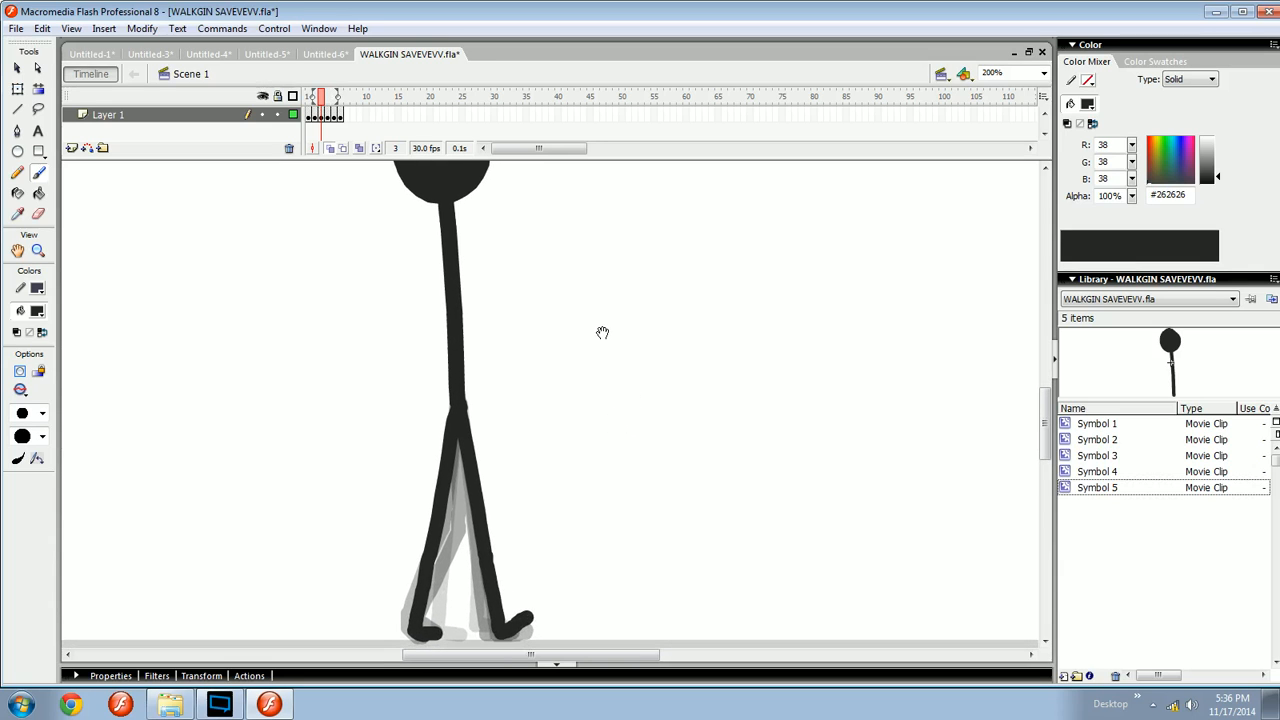
mouse_move(579, 373)
mouse_down()
mouse_move(574, 351)
mouse_move(594, 371)
mouse_up()
drag(578, 311, 560, 389)
key(comma)
key(comma)
key(period)
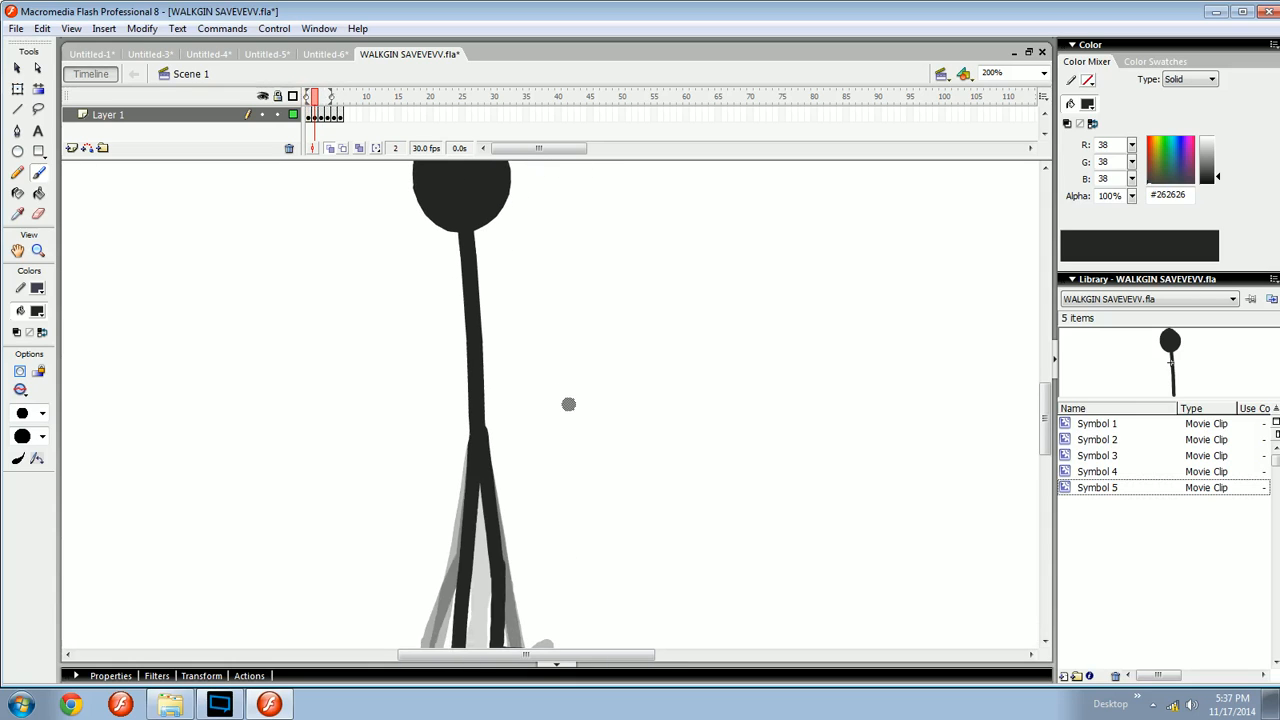
key(comma)
mouse_move(560, 416)
mouse_down()
mouse_move(543, 351)
mouse_move(556, 406)
mouse_up()
mouse_move(589, 327)
mouse_down()
mouse_move(518, 334)
mouse_move(503, 298)
mouse_up()
mouse_move(461, 244)
mouse_down()
mouse_move(506, 415)
mouse_move(487, 398)
mouse_up()
key(ctrl+z)
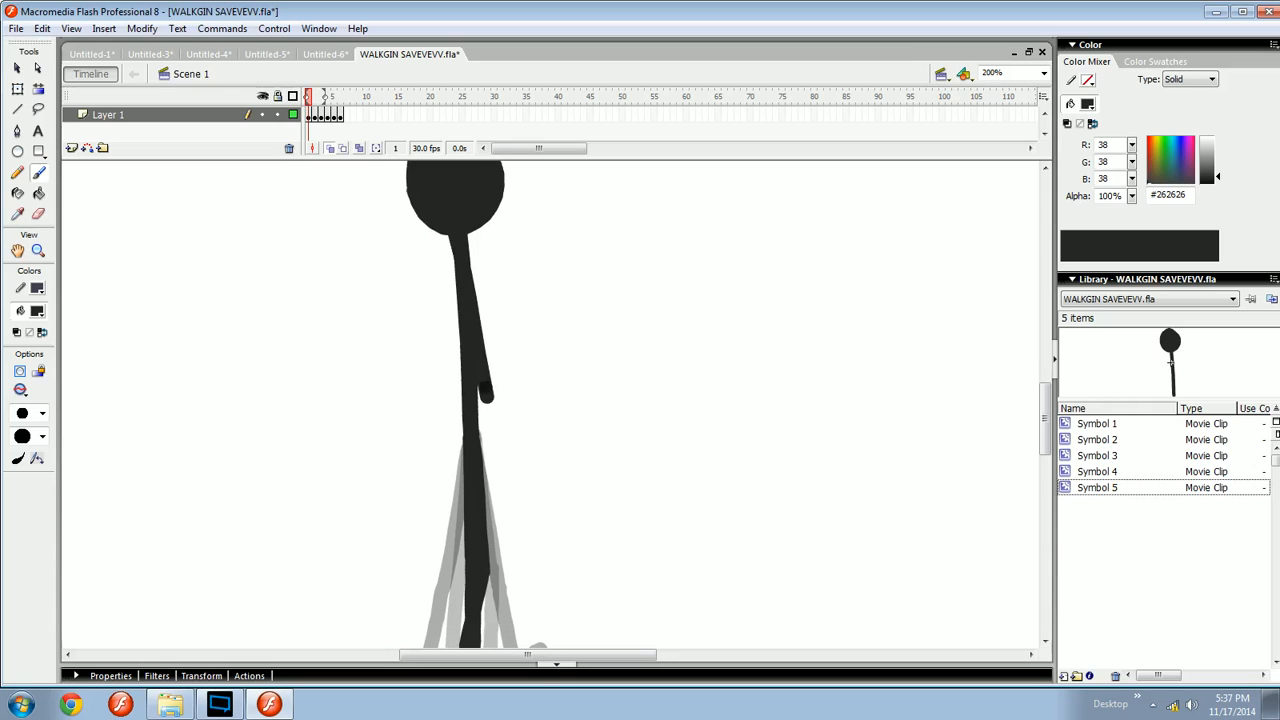
- Brush arms onto the figure on frame 1 with a stray line, and undo the stray strokes
mouse_move(455, 233)
mouse_down()
mouse_move(490, 337)
mouse_move(492, 307)
mouse_move(494, 372)
mouse_move(460, 374)
mouse_move(481, 400)
mouse_move(516, 411)
mouse_up()
key(ctrl+z)
drag(714, 309, 570, 392)
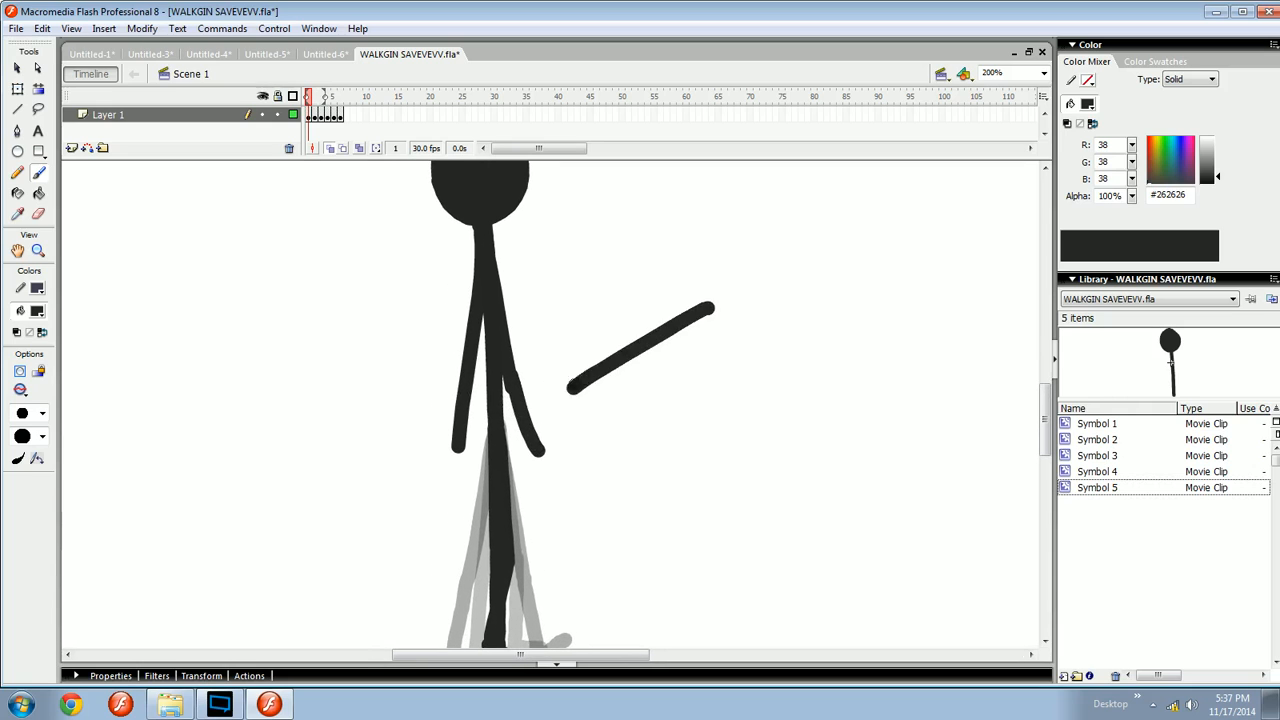
mouse_move(588, 342)
mouse_down()
mouse_move(617, 404)
mouse_move(778, 339)
mouse_up()
key(ctrl+z)
key(ctrl+z)
key(ctrl+z)
key(ctrl+z)
mouse_move(575, 371)
mouse_down()
mouse_move(571, 409)
mouse_move(589, 412)
mouse_move(597, 306)
mouse_up()
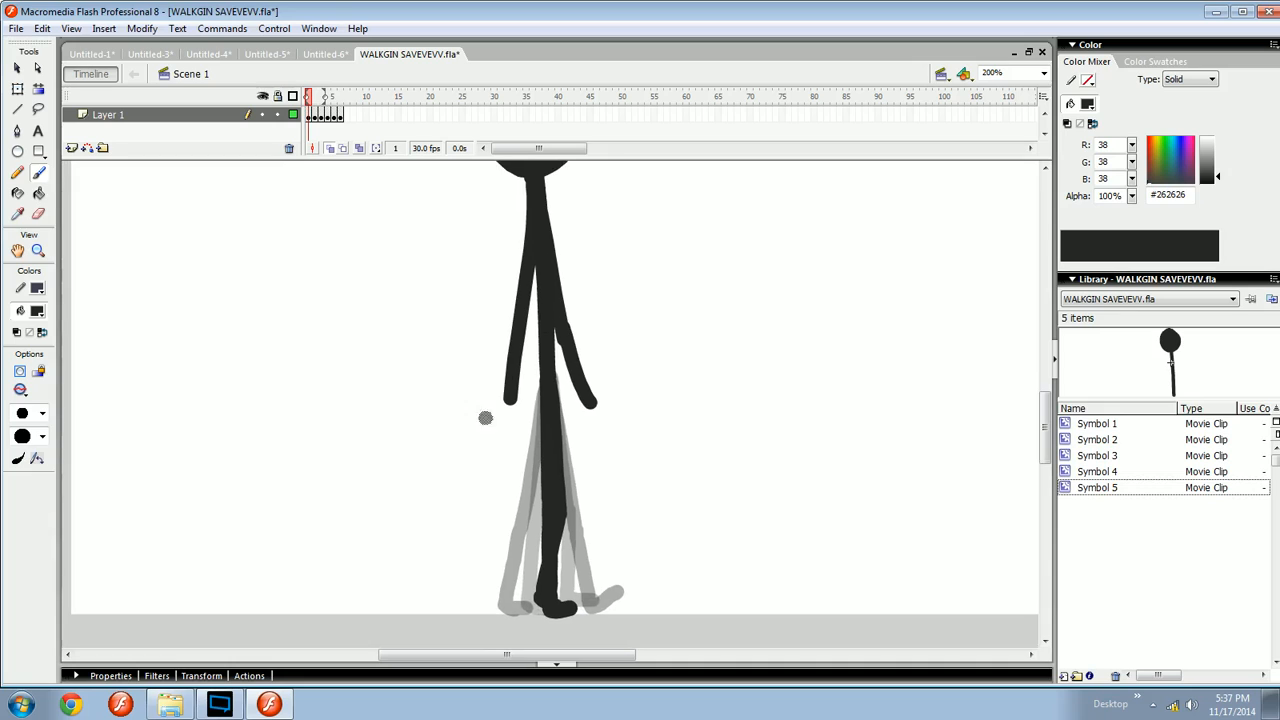
- Doodle extra strokes near the head and hip on frame 1 and undo them
key(ctrl+z)
mouse_move(550, 348)
mouse_down()
mouse_move(546, 503)
mouse_move(530, 445)
mouse_up()
drag(662, 269, 563, 272)
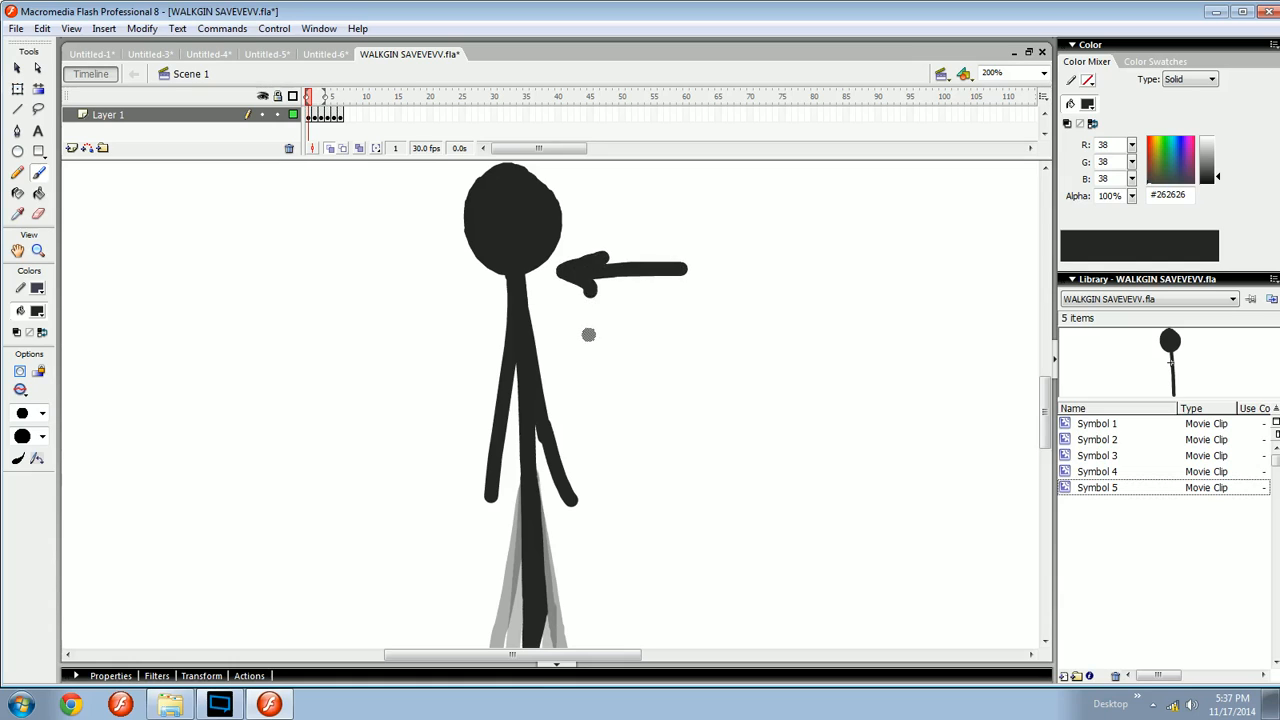
key(ctrl+z)
key(ctrl+z)
scroll(558, 326, down, 2)
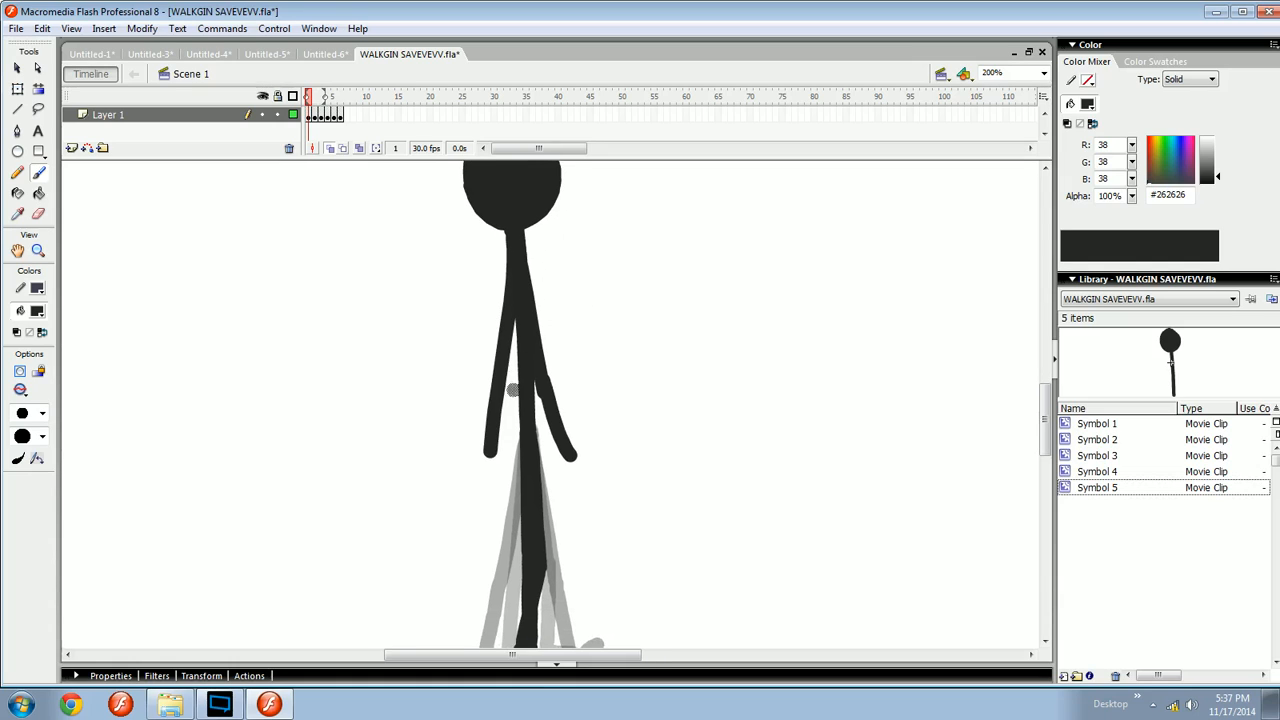
scroll(530, 400, up, 2)
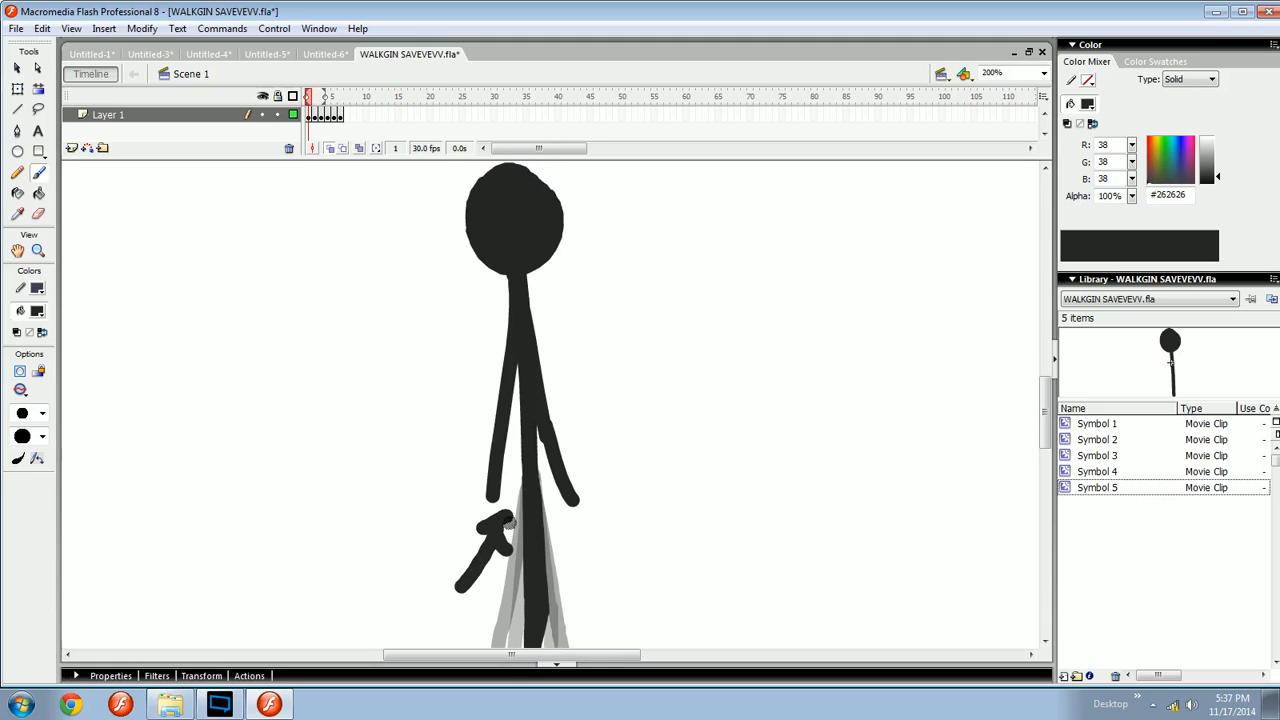
drag(515, 534, 504, 483)
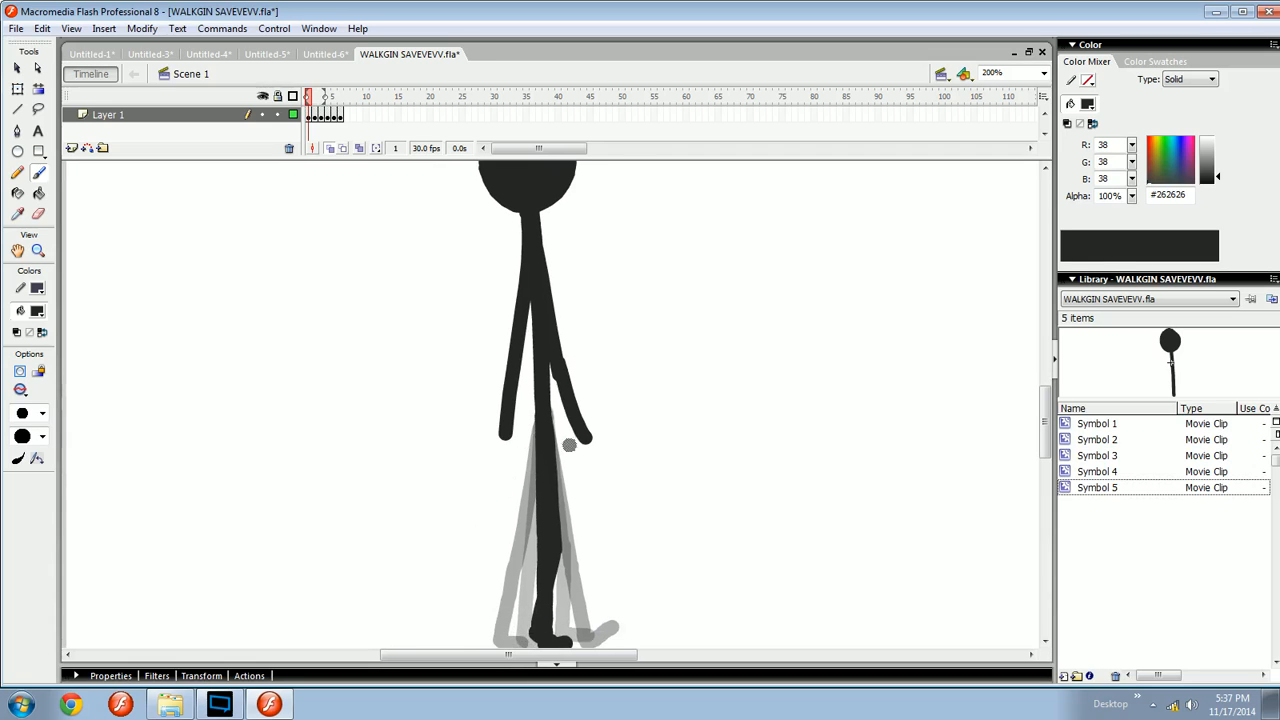
mouse_move(575, 444)
mouse_down()
mouse_move(584, 486)
mouse_move(570, 453)
mouse_move(535, 512)
mouse_move(652, 387)
mouse_move(510, 404)
mouse_move(521, 397)
mouse_move(546, 454)
mouse_move(550, 410)
mouse_move(555, 480)
mouse_up()
- Undo the arm strokes and brush a curled limb and a vertical line beside the figure
key(ctrl+z)
key(ctrl+z)
key(ctrl+z)
key(ctrl+z)
mouse_move(481, 515)
mouse_down()
mouse_move(578, 291)
mouse_move(569, 377)
mouse_move(598, 260)
mouse_move(586, 248)
mouse_up()
key(ctrl+z)
key(ctrl+z)
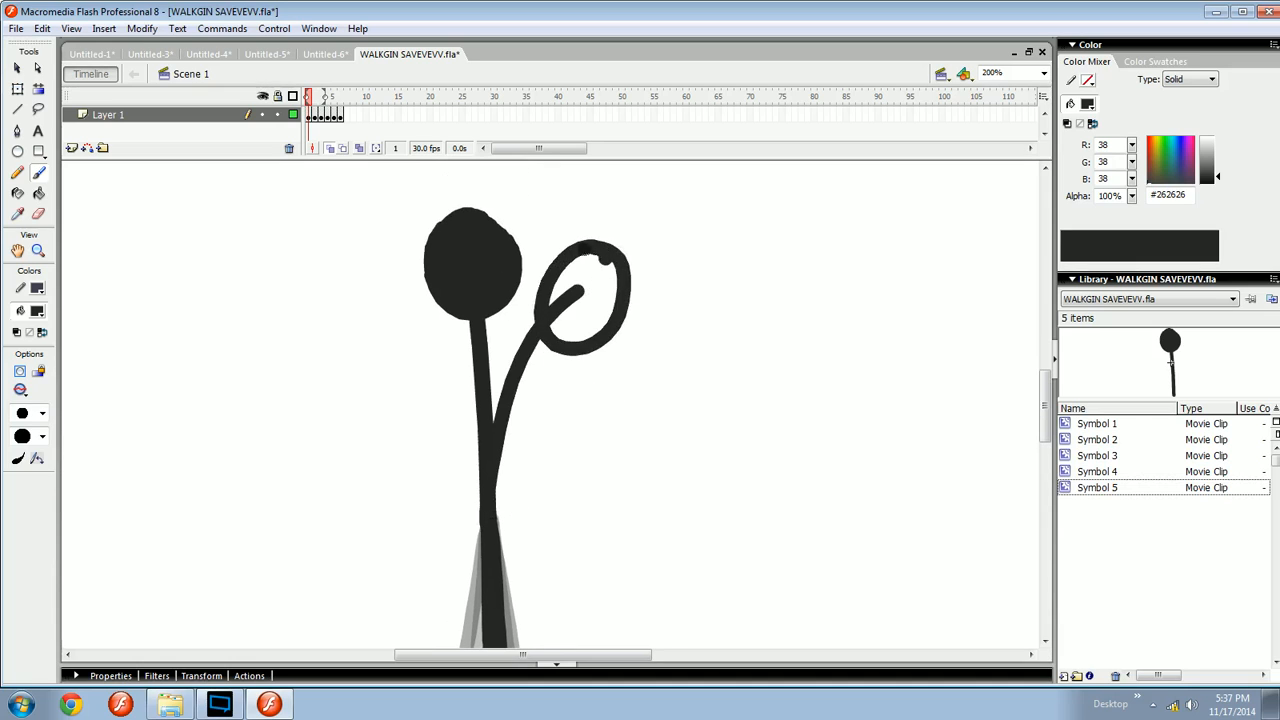
drag(656, 272, 655, 524)
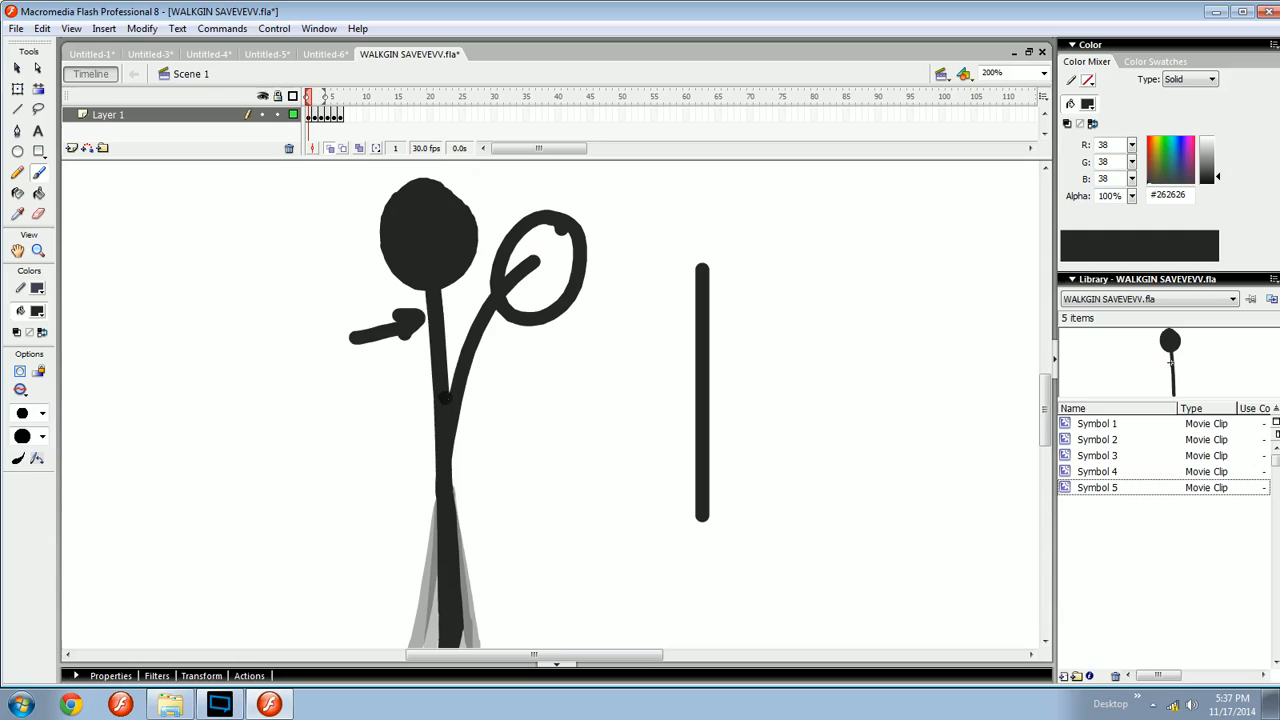
key(ctrl+z)
- Brush loose lines beside the figure, select and delete one, and undo the changes
drag(603, 381, 478, 390)
drag(582, 290, 597, 477)
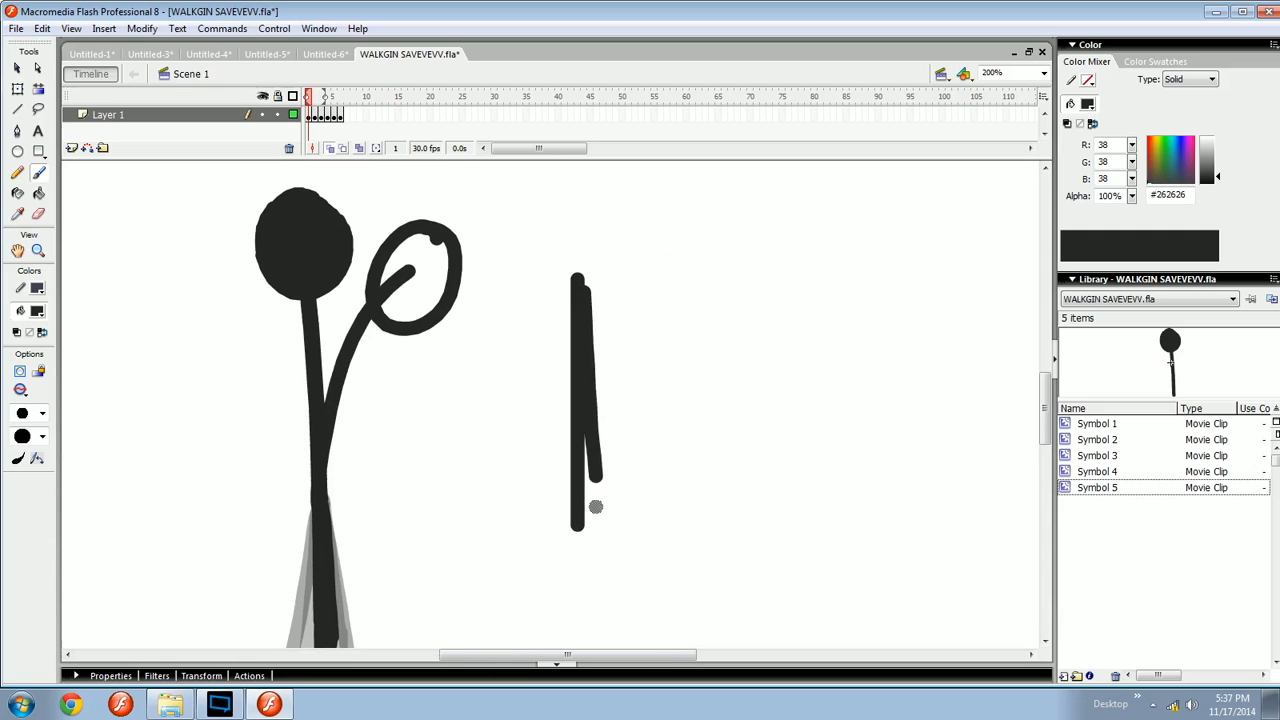
key(ctrl+z)
drag(580, 294, 603, 499)
drag(649, 205, 540, 603)
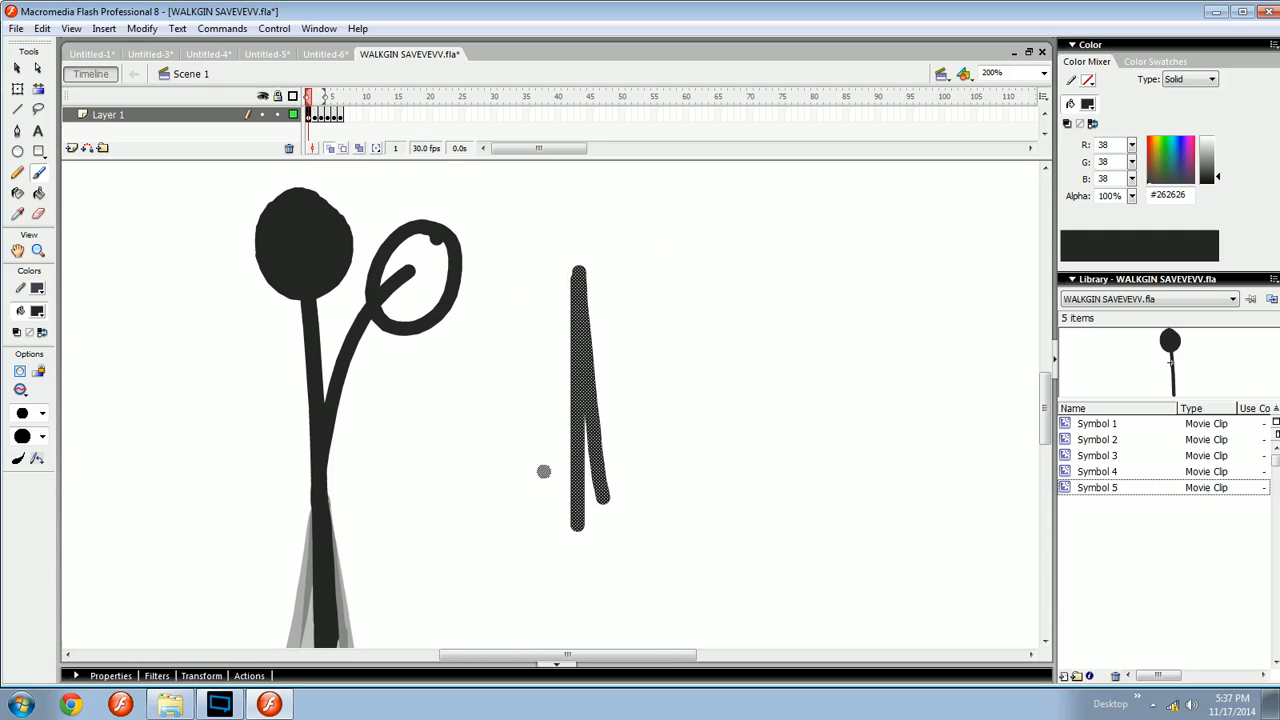
key(Delete)
key(ctrl+z)
key(ctrl+z)
key(ctrl+z)
key(ctrl+z)
key(ctrl+z)
key(ctrl+z)
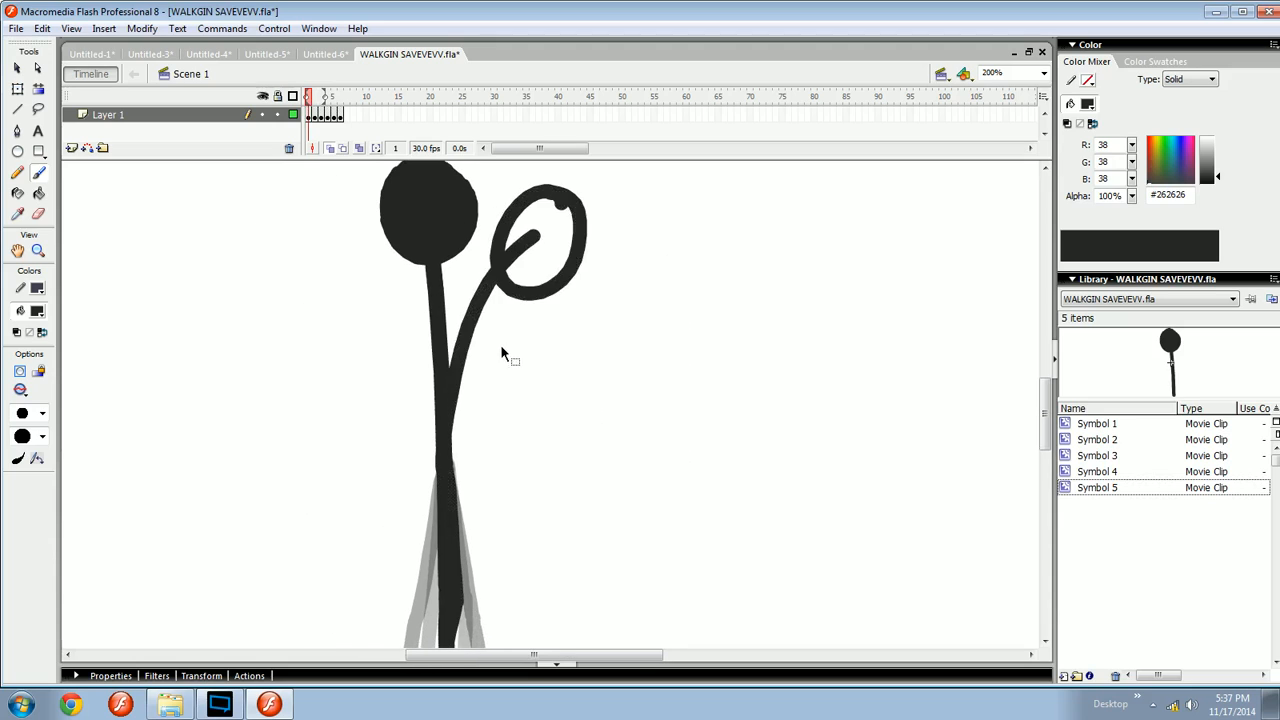
- Brush another curled stroke and scribbles beside the figure on frame 1 and undo them all
drag(485, 371, 518, 365)
drag(633, 363, 516, 341)
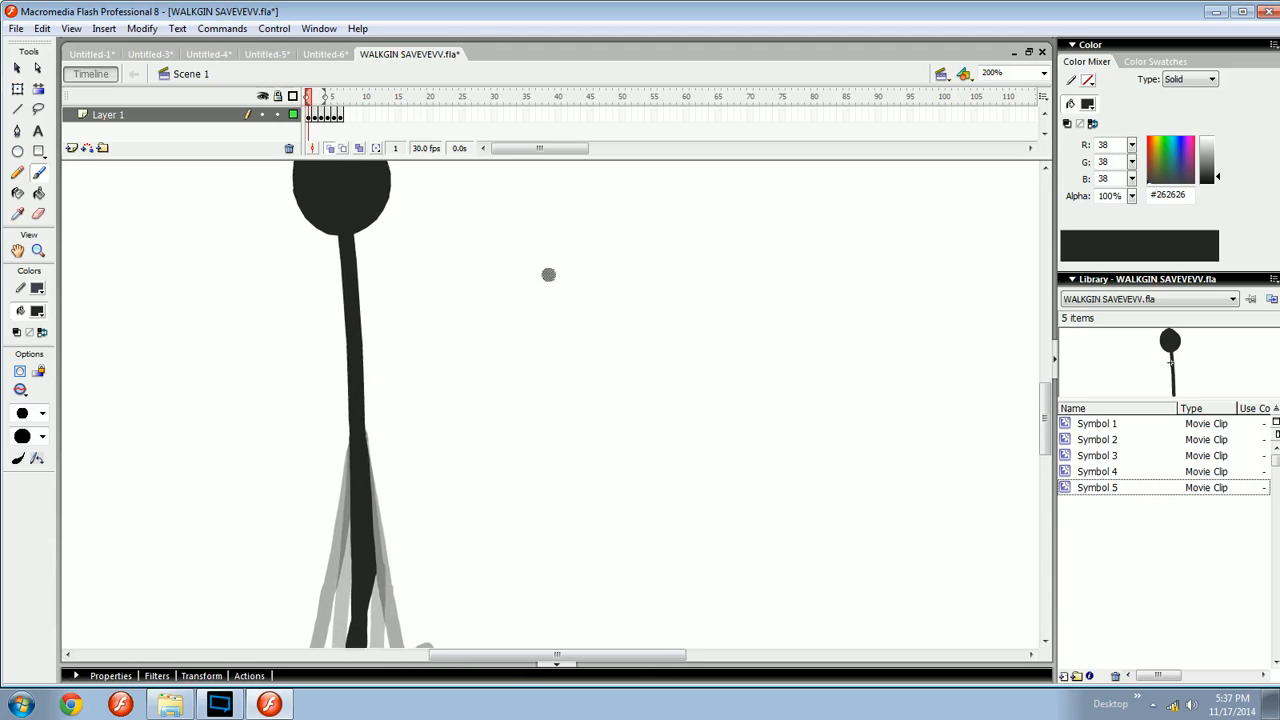
drag(632, 219, 621, 229)
drag(647, 285, 720, 490)
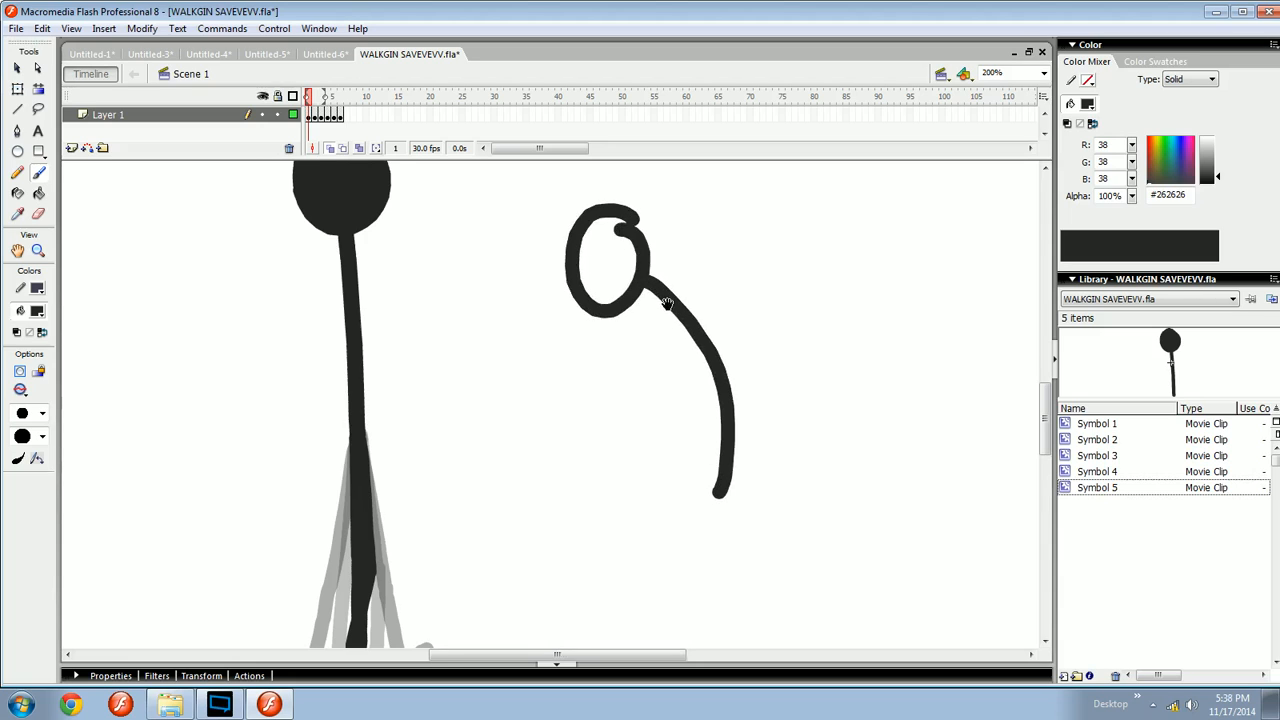
mouse_move(667, 303)
mouse_down()
mouse_move(646, 297)
mouse_move(612, 246)
mouse_up()
mouse_move(667, 443)
mouse_down()
mouse_move(737, 500)
mouse_move(782, 561)
mouse_up()
drag(609, 503, 567, 520)
mouse_move(622, 425)
mouse_down()
mouse_move(620, 471)
mouse_move(616, 461)
mouse_up()
drag(584, 267, 586, 431)
key(ctrl+z)
key(ctrl+z)
mouse_move(580, 267)
mouse_down()
mouse_move(605, 429)
mouse_move(600, 408)
mouse_move(677, 438)
mouse_up()
key(ctrl+z)
key(ctrl+z)
key(ctrl+z)
key(ctrl+z)
key(ctrl+z)
key(ctrl+z)
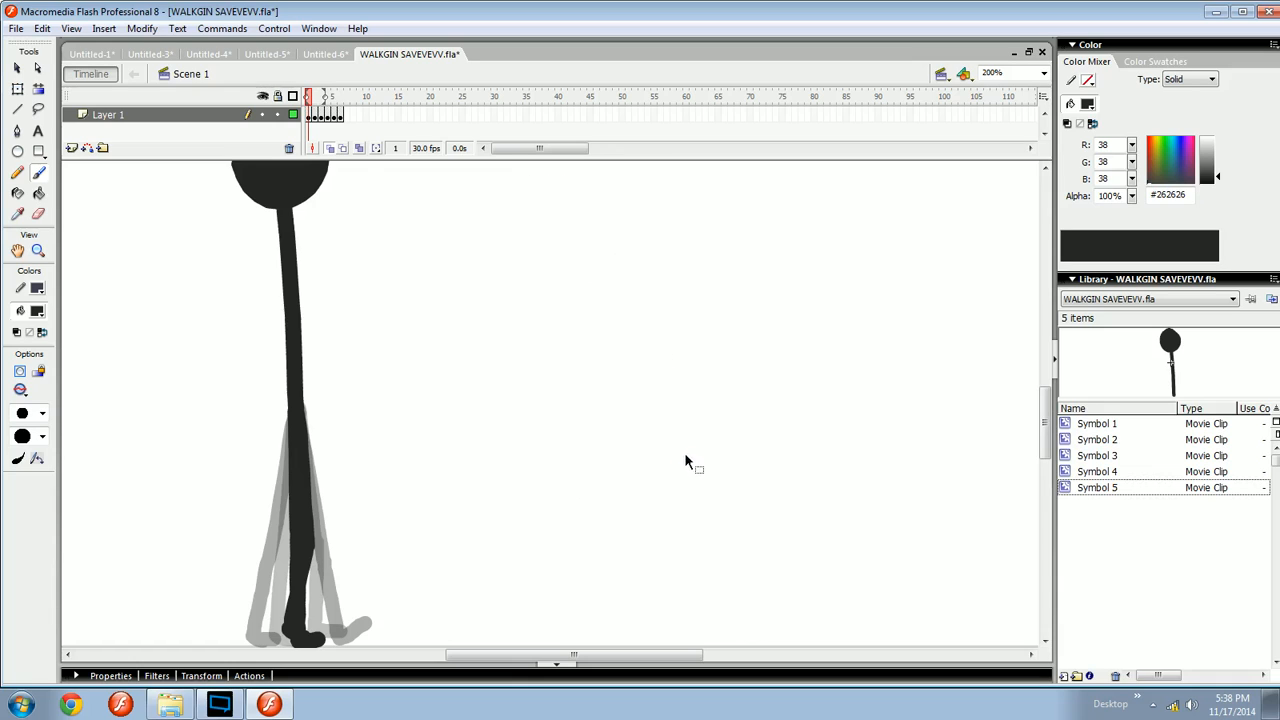
drag(491, 431, 723, 553)
drag(587, 412, 585, 364)
drag(527, 330, 513, 290)
key(.)
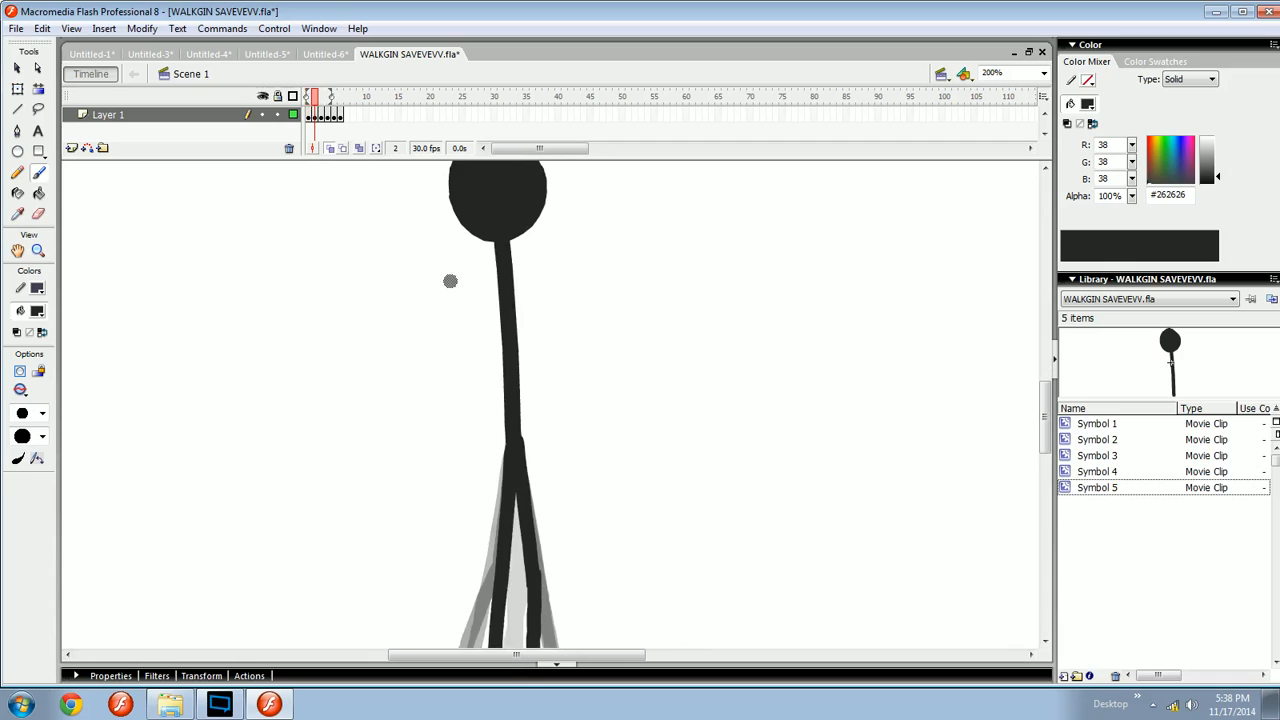
mouse_move(536, 379)
mouse_down()
mouse_move(528, 288)
mouse_move(531, 396)
mouse_up()
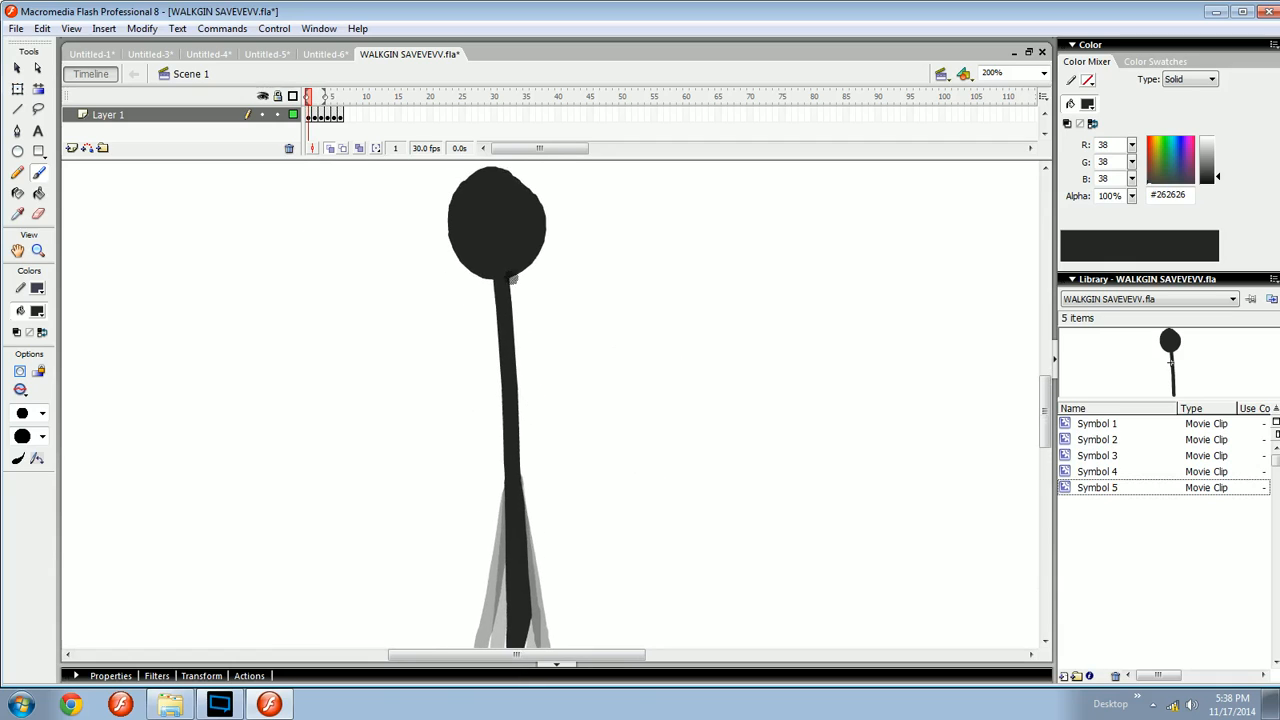
- Brush the arm hanging down the body on frame 1, retrying the stroke several times
drag(503, 291, 512, 467)
drag(505, 353, 503, 322)
drag(498, 377, 514, 474)
mouse_move(498, 289)
mouse_down()
mouse_move(492, 270)
mouse_move(509, 428)
mouse_up()
key(ctrl+z)
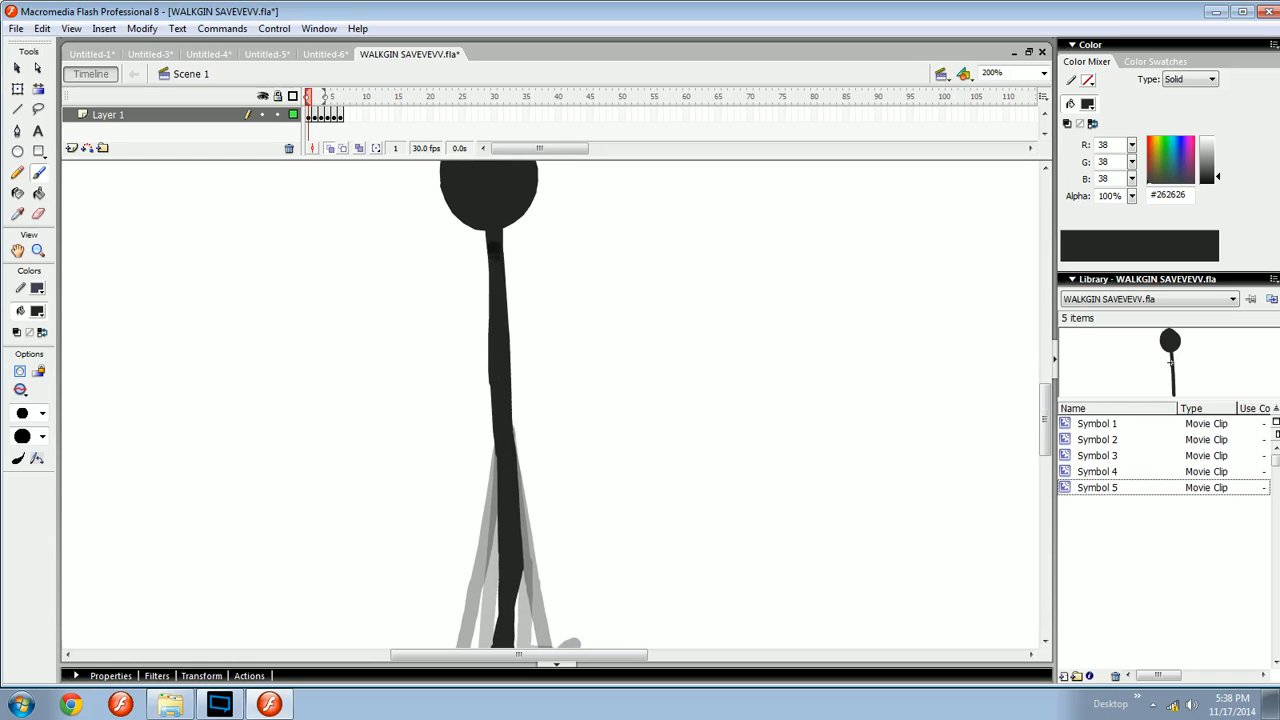
drag(503, 362, 523, 459)
key(ctrl+z)
drag(508, 394, 518, 461)
key(ctrl+z)
drag(504, 387, 516, 468)
key(ctrl+minus)
key(ctrl+equal)
drag(557, 426, 635, 369)
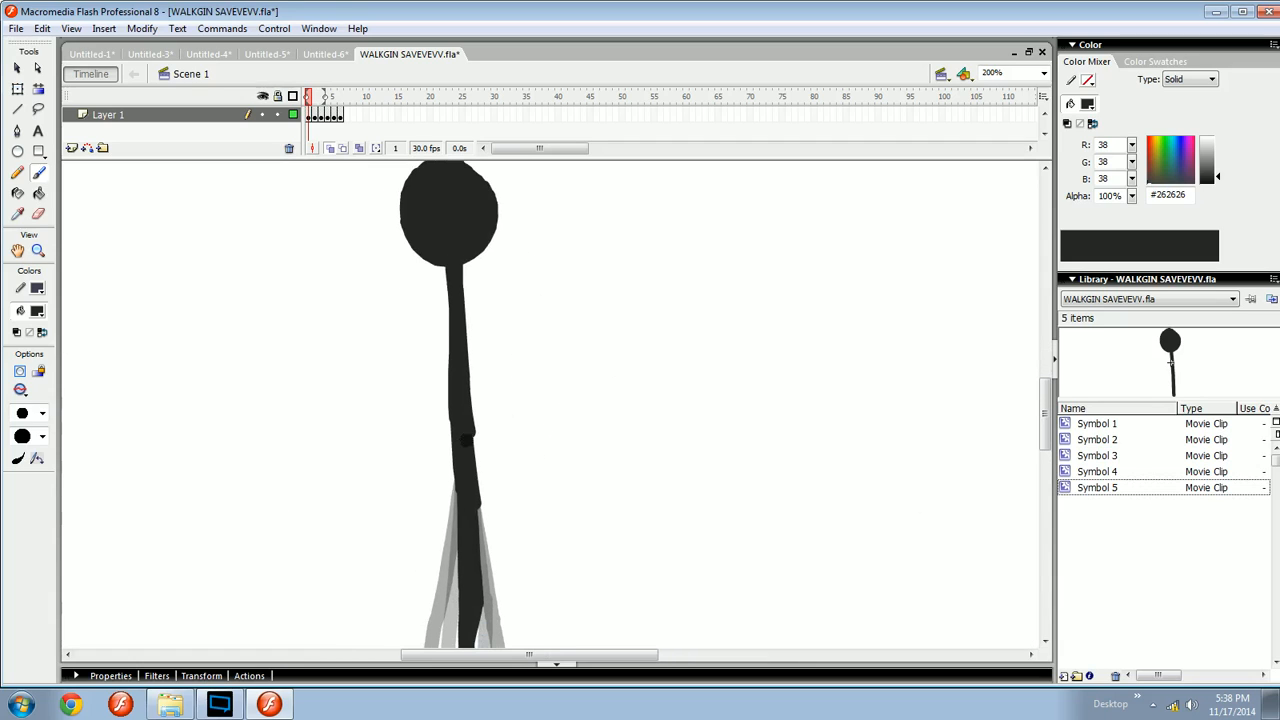
- Try brushing the arm down the body on frame 2
key(e)
key(b)
key(period)
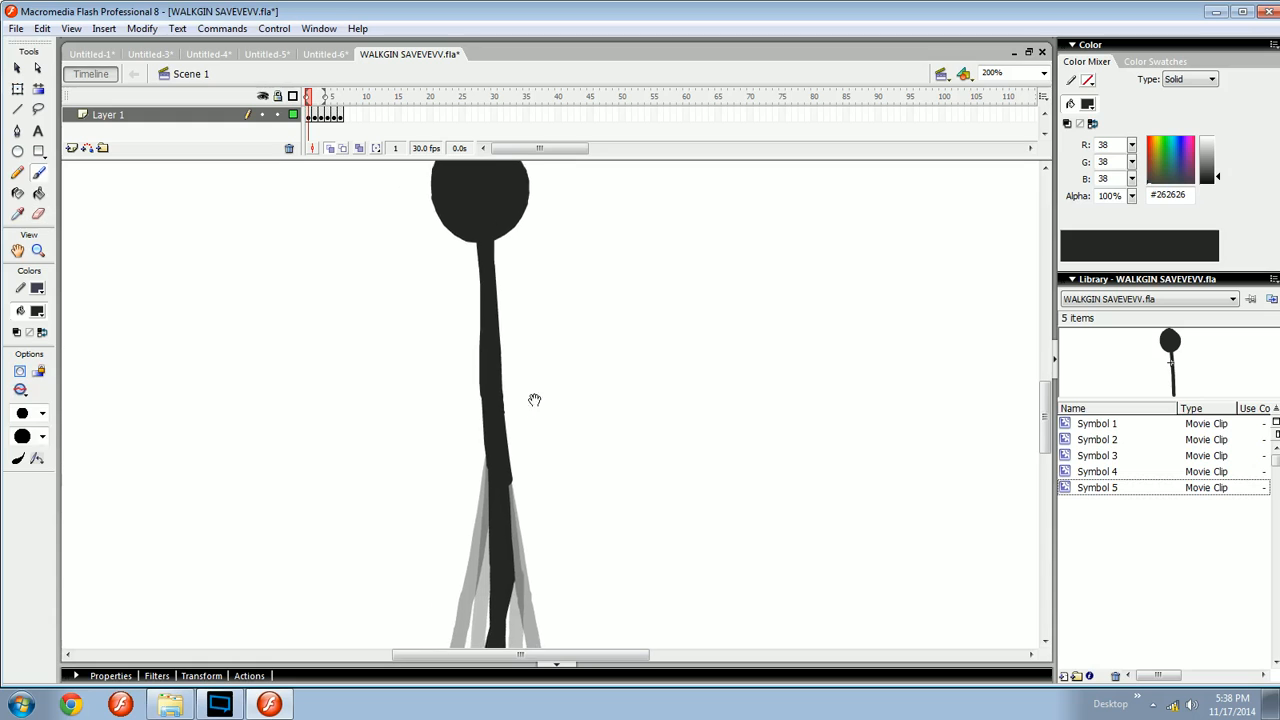
drag(536, 437, 524, 471)
key(comma)
key(period)
drag(493, 272, 490, 476)
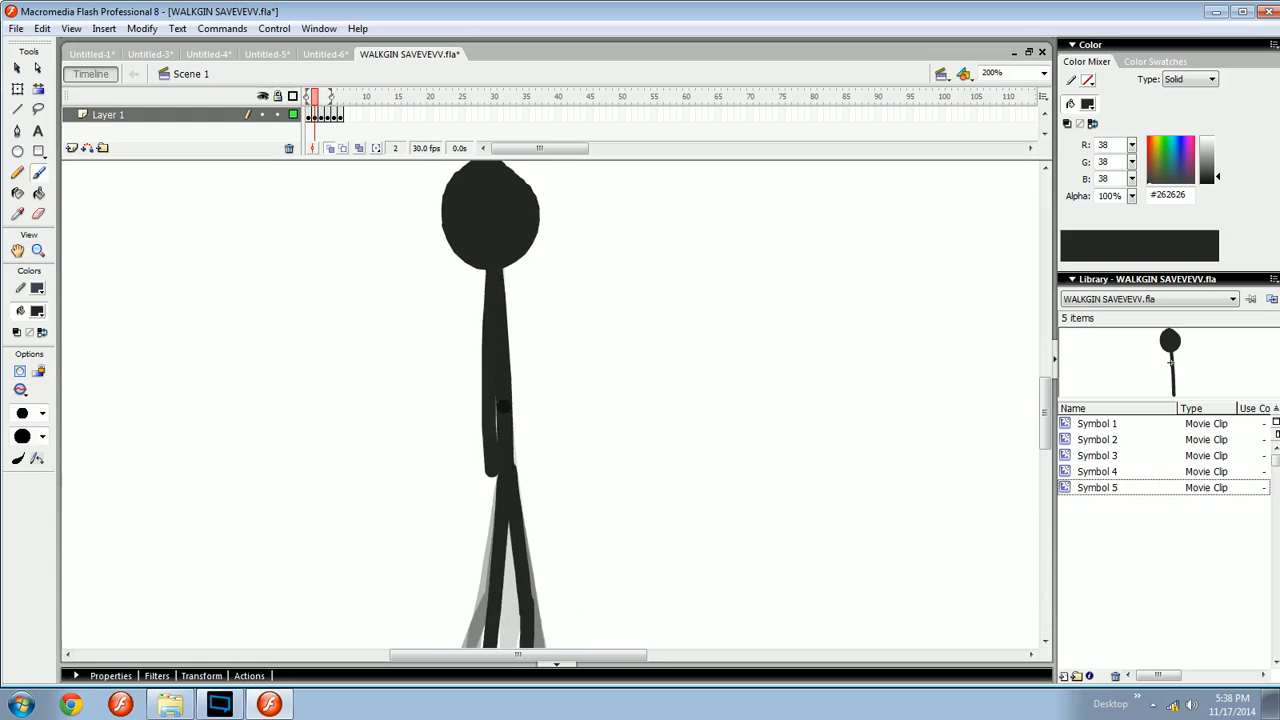
key(ctrl+z)
mouse_move(493, 275)
mouse_down()
mouse_move(490, 436)
mouse_move(510, 490)
mouse_move(495, 273)
mouse_move(495, 489)
mouse_up()
key(ctrl+z)
key(comma)
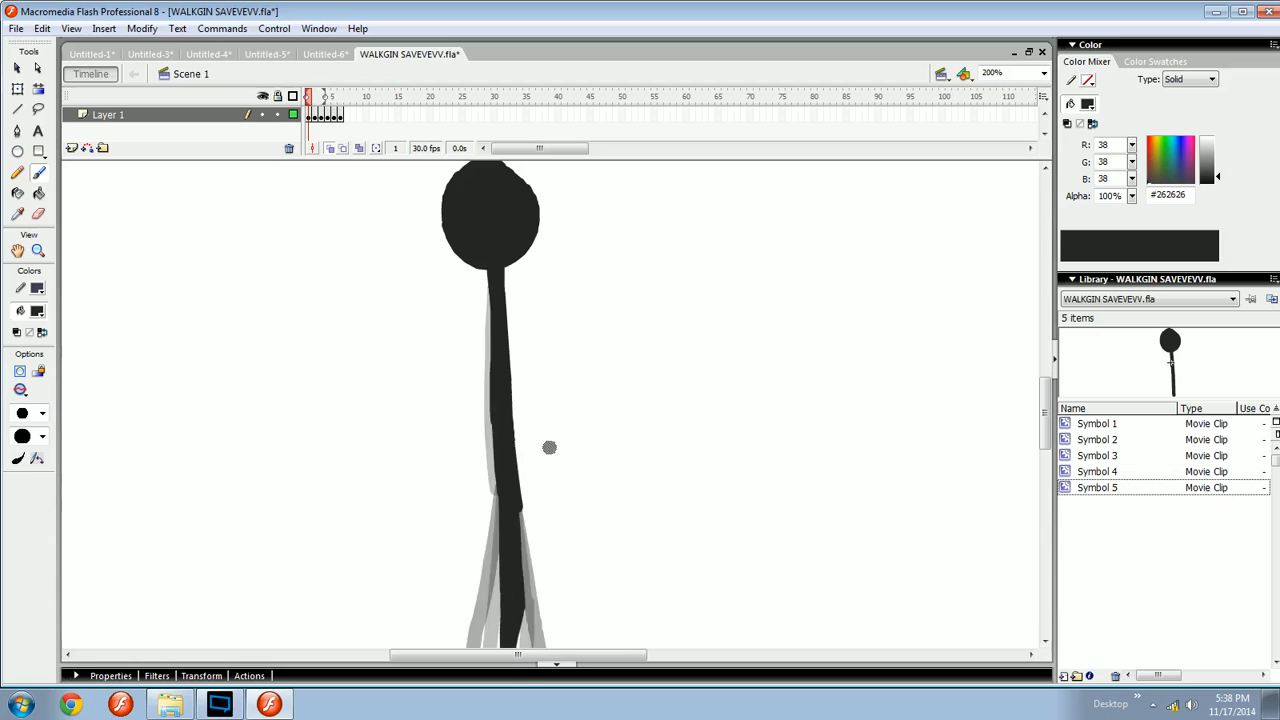
- Brush the arm hanging down the body on frame 3
key(period)
- Brush the arm down the body on frame 4, retrying and undoing several strokes
key(period)
drag(492, 272, 484, 486)
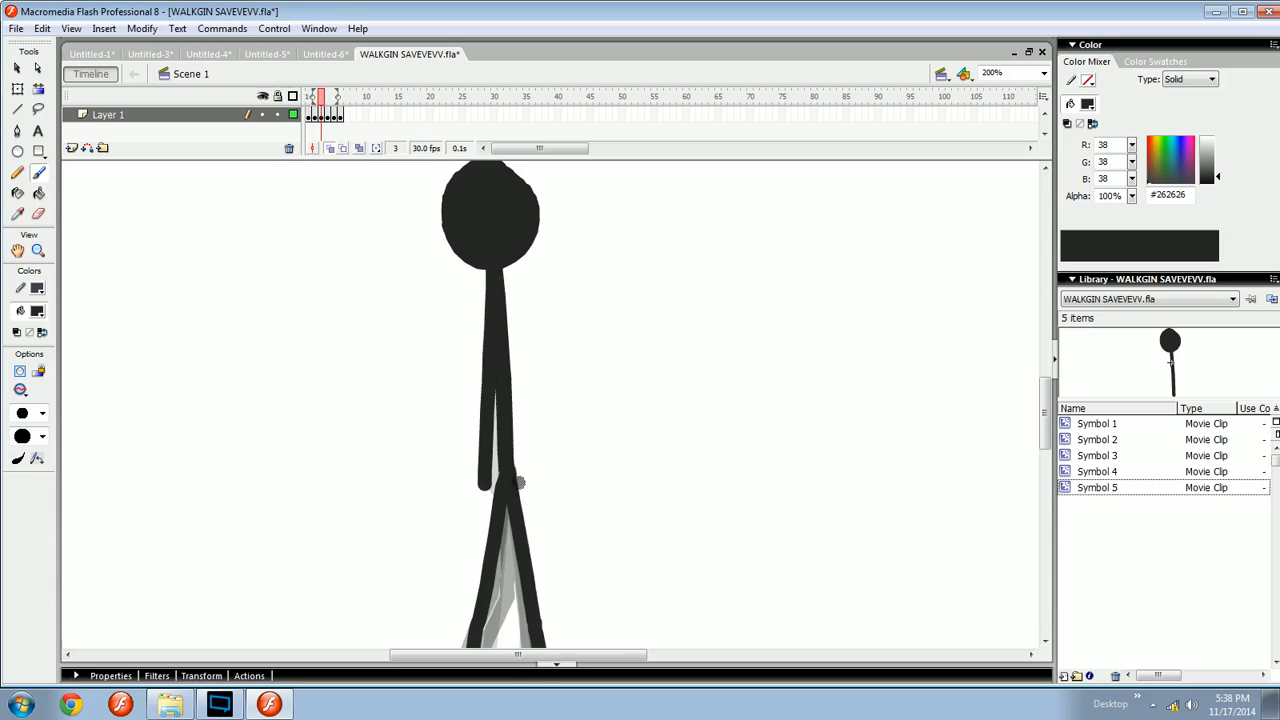
drag(518, 417, 509, 366)
key(comma)
key(period)
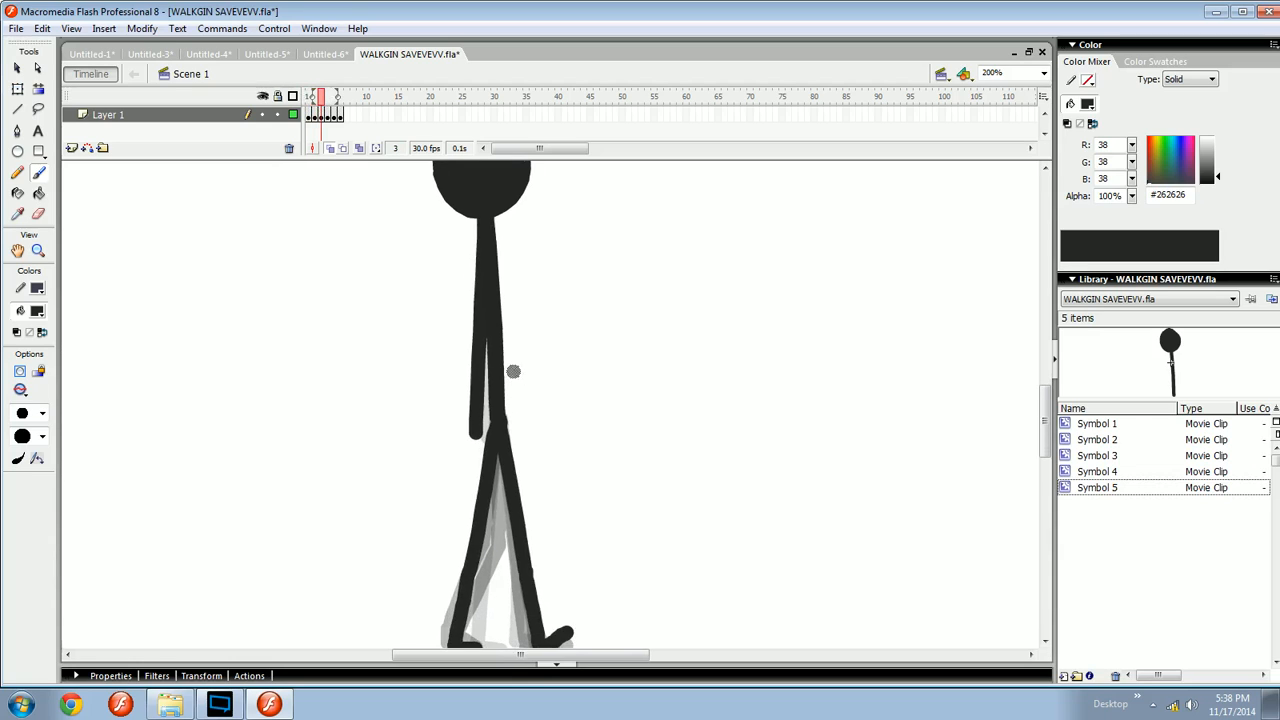
key(comma)
key(period)
key(period)
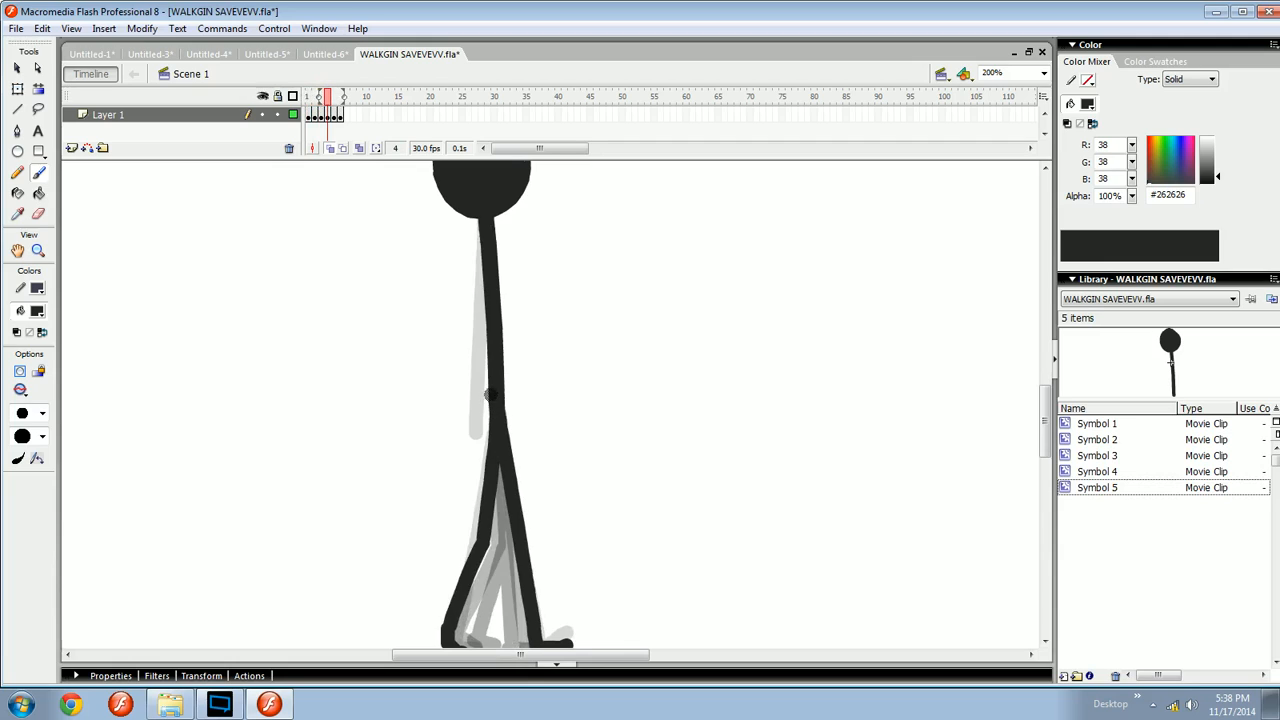
key(comma)
key(period)
drag(480, 232, 484, 400)
key(ctrl+z)
drag(485, 231, 482, 388)
key(ctrl+z)
mouse_move(485, 228)
mouse_down()
mouse_move(470, 422)
mouse_move(491, 372)
mouse_move(490, 539)
mouse_up()
key(ctrl+z)
key(comma)
key(period)
drag(497, 336, 491, 549)
key(ctrl+z)
mouse_move(496, 333)
mouse_down()
mouse_move(492, 540)
mouse_move(495, 507)
mouse_up()
key(ctrl+z)
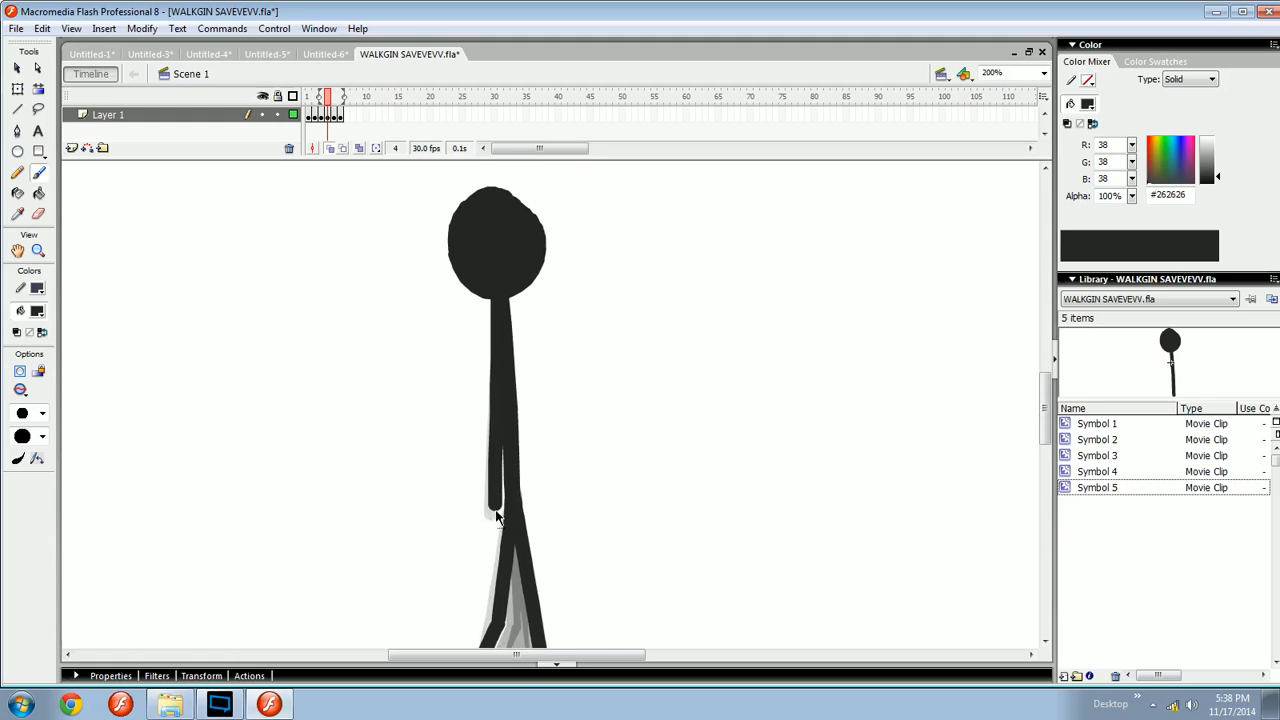
- Select the frame 4 arm and zoom in closely to examine its lower end
key(q)
click(497, 512)
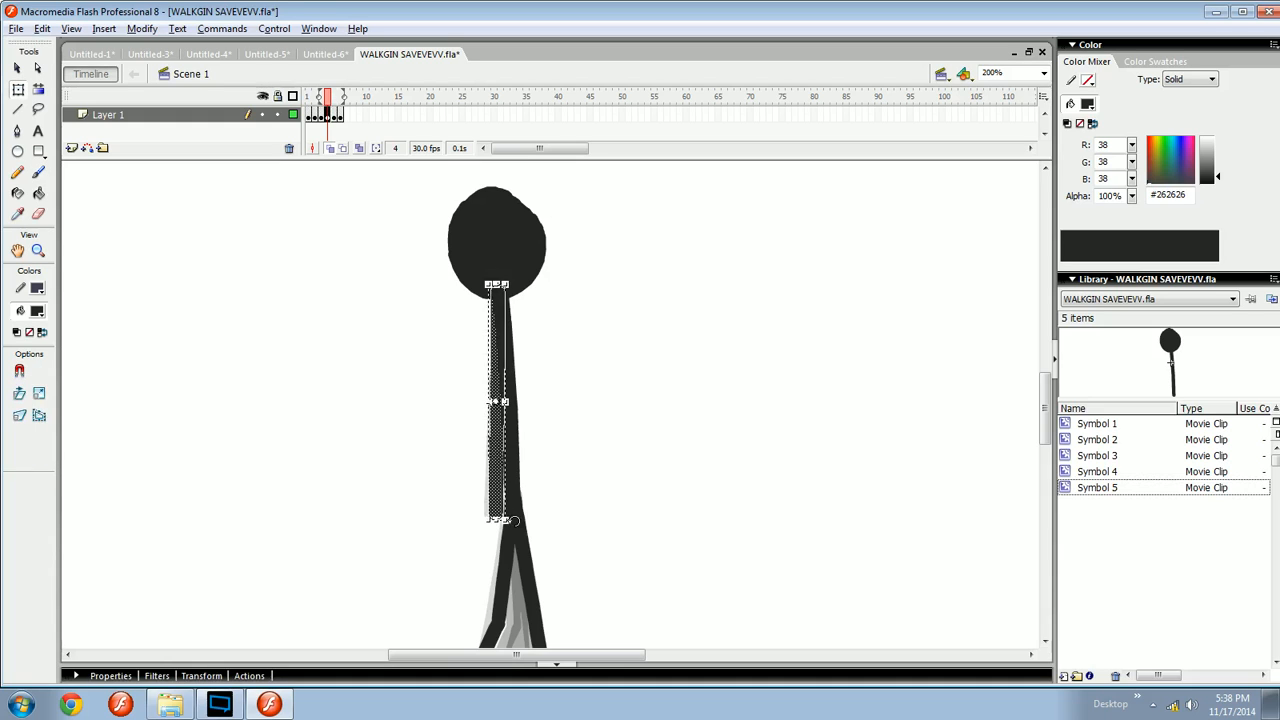
click(556, 506)
key(b)
key(z)
drag(471, 472, 520, 526)
drag(521, 535, 521, 460)
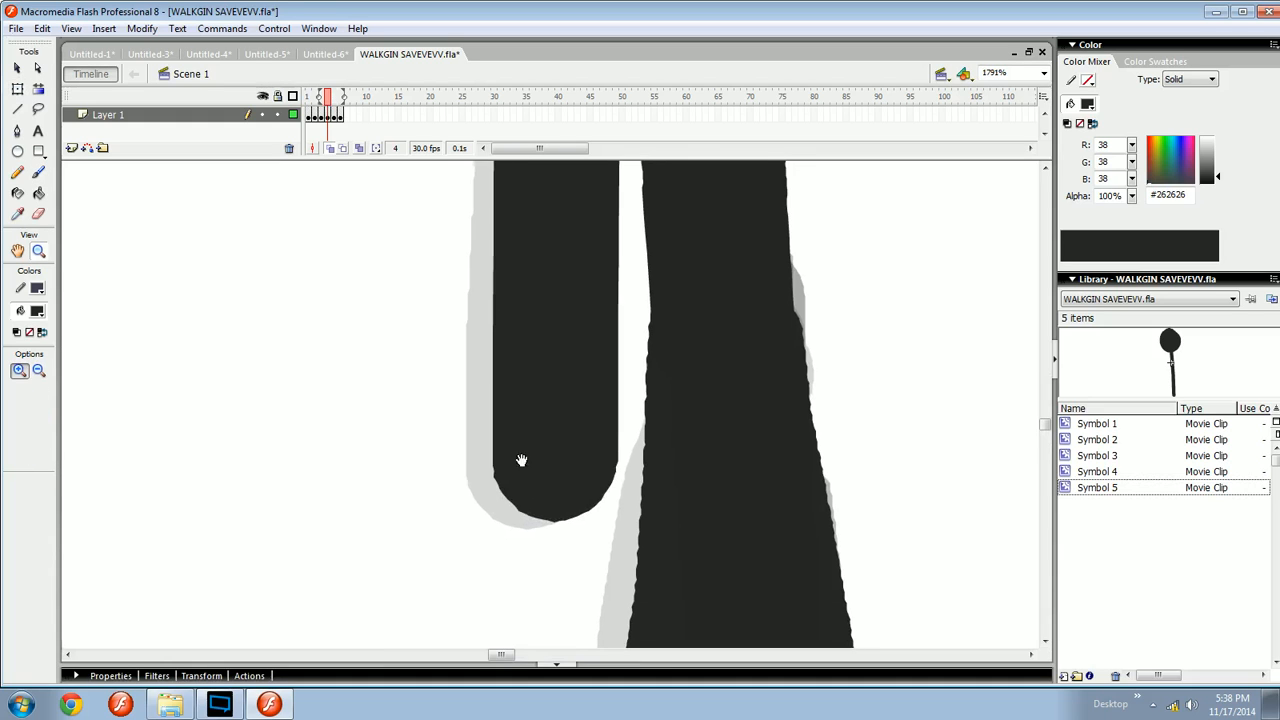
key(v)
click(560, 482)
key(q)
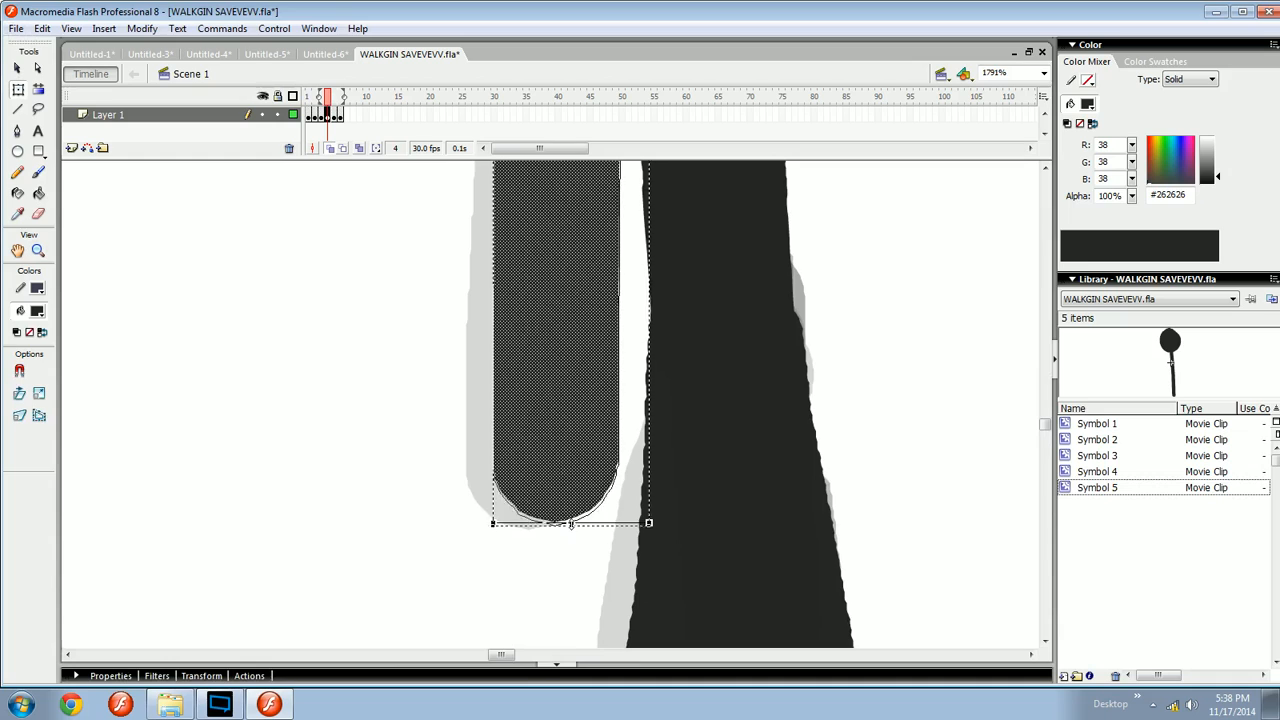
click(567, 549)
- Flip back and forth between frames 2 and 4 to compare the arm poses
key(ctrl+minus)
key(ctrl+minus)
key(comma)
key(comma)
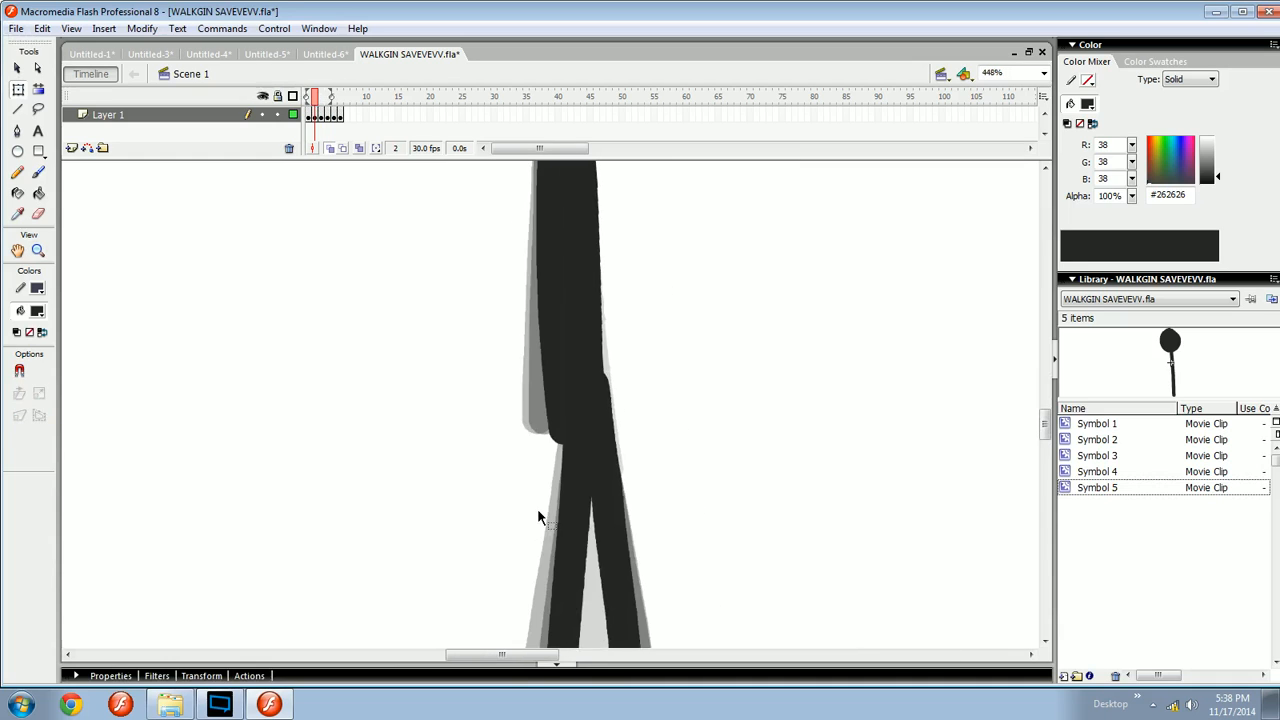
key(period)
key(period)
key(comma)
- Select the frame 4 arm with Free Transform and bend it slightly using the Envelope modifier
key(period)
key(period)
key(comma)
key(ctrl+minus)
key(ctrl+minus)
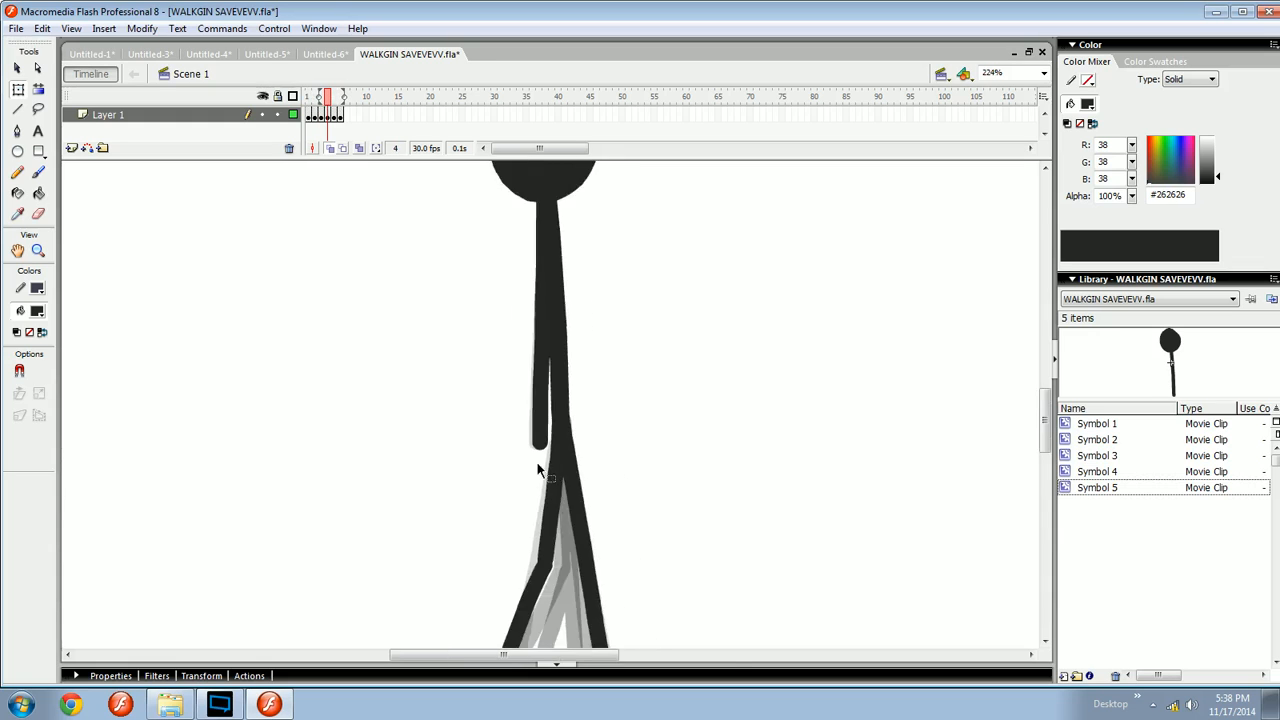
drag(590, 446, 589, 460)
key(b)
key(ctrl+equal)
mouse_move(550, 407)
mouse_down()
mouse_move(683, 459)
mouse_move(718, 449)
mouse_move(648, 423)
mouse_up()
key(comma)
key(period)
ctrl+click(529, 416)
key(q)
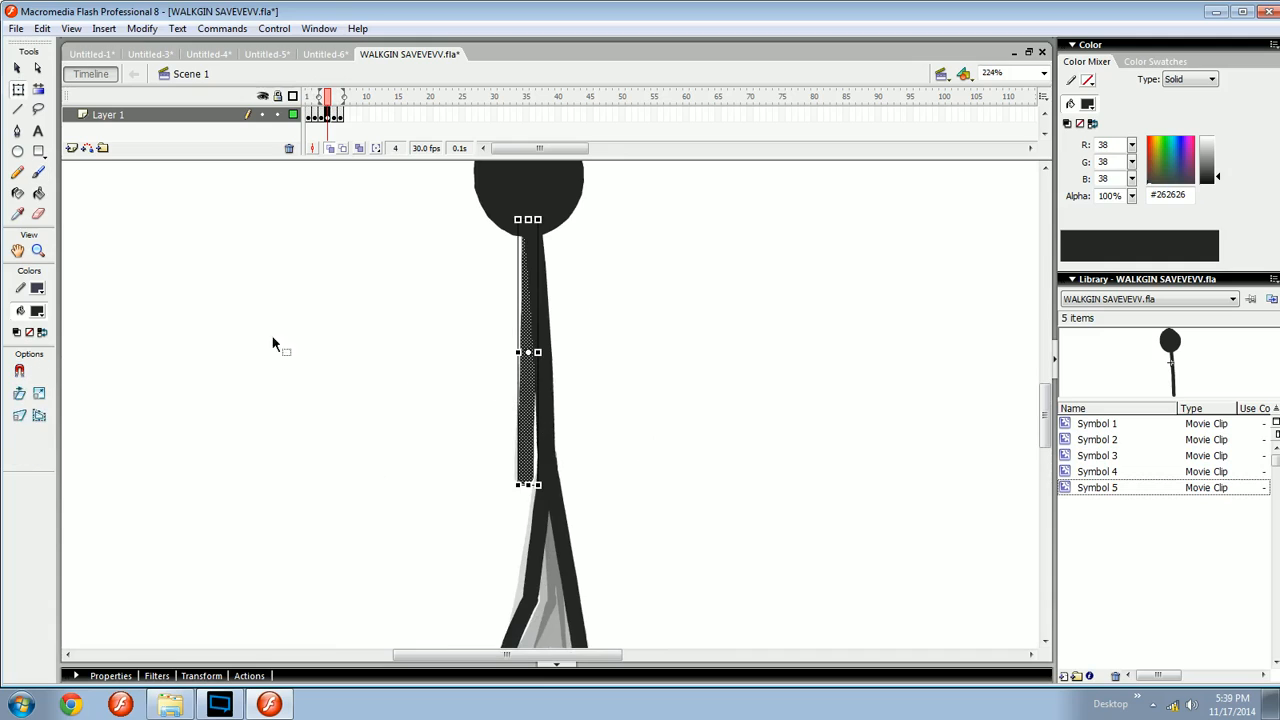
click(38, 415)
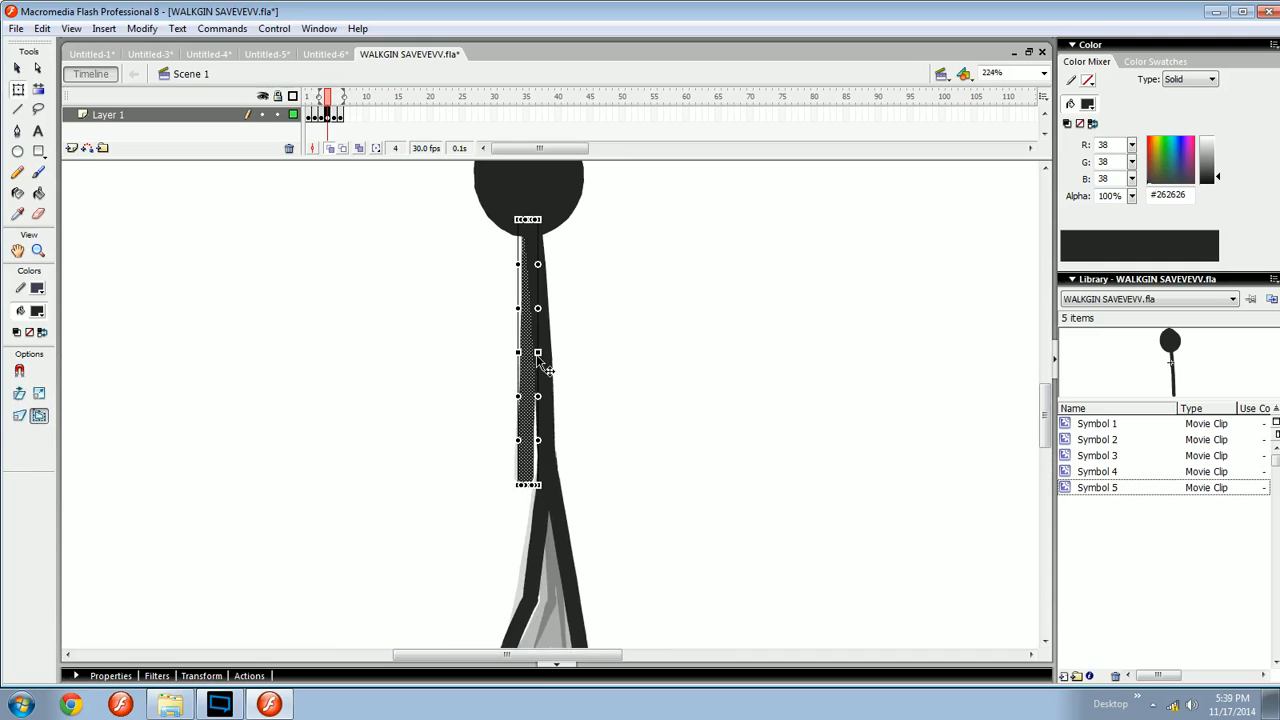
mouse_move(539, 356)
mouse_down()
mouse_move(521, 356)
mouse_move(546, 377)
mouse_move(515, 372)
mouse_up()
- Brush a curve, a circle with an arrow and other scribbles beside the figure, then undo them
key(b)
key(space)
drag(657, 209, 648, 497)
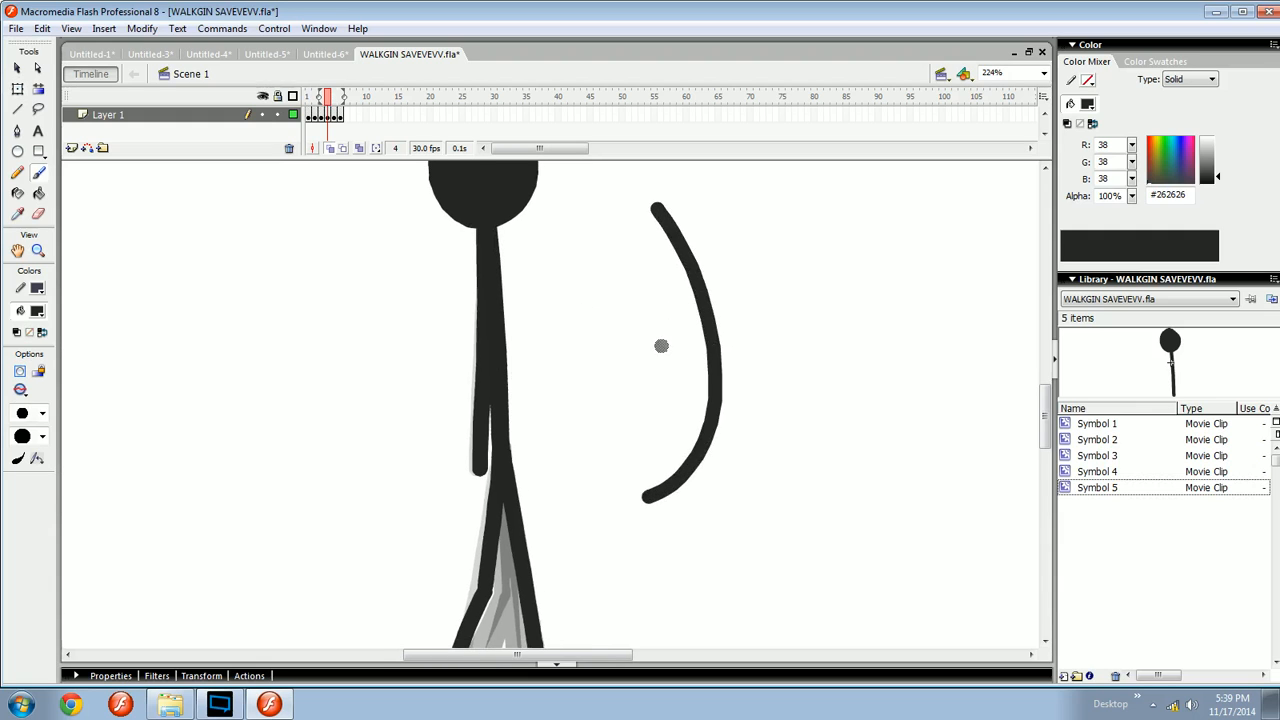
key(space)
drag(688, 378, 586, 388)
drag(622, 486, 658, 497)
key(ctrl+z)
mouse_move(596, 192)
mouse_down()
mouse_move(601, 203)
mouse_move(590, 200)
mouse_up()
key(space)
drag(617, 289, 609, 323)
mouse_move(616, 386)
mouse_down()
mouse_move(621, 368)
mouse_move(629, 392)
mouse_move(610, 407)
mouse_up()
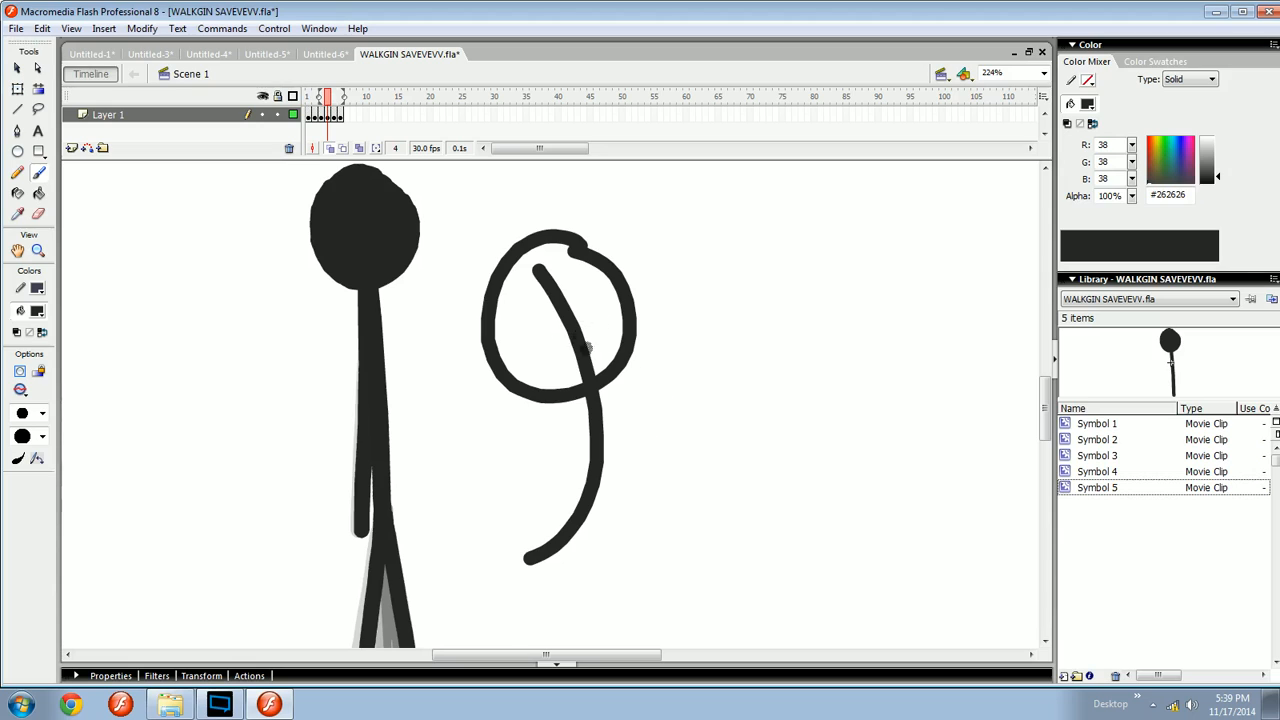
key(ctrl+z)
key(space)
drag(606, 304, 611, 331)
mouse_move(569, 263)
mouse_down()
mouse_move(595, 444)
mouse_move(593, 282)
mouse_move(573, 274)
mouse_up()
key(ctrl+z)
key(space)
drag(636, 385, 610, 383)
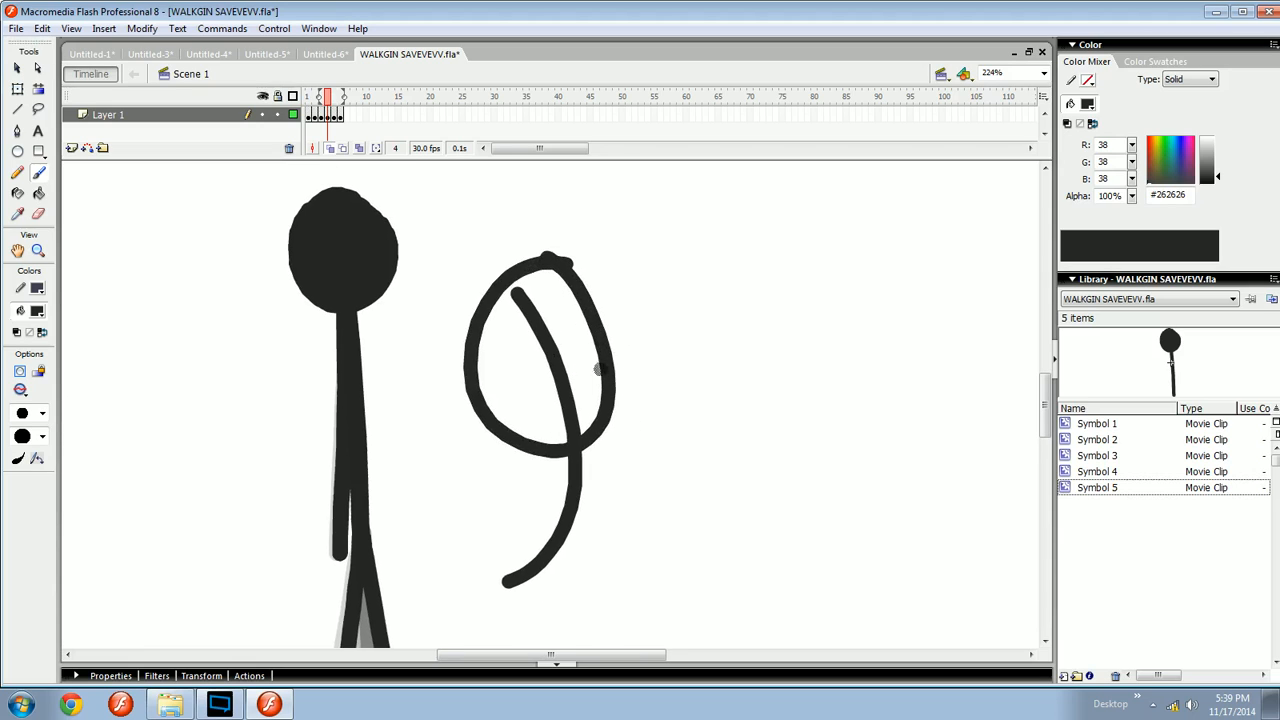
drag(512, 372, 676, 340)
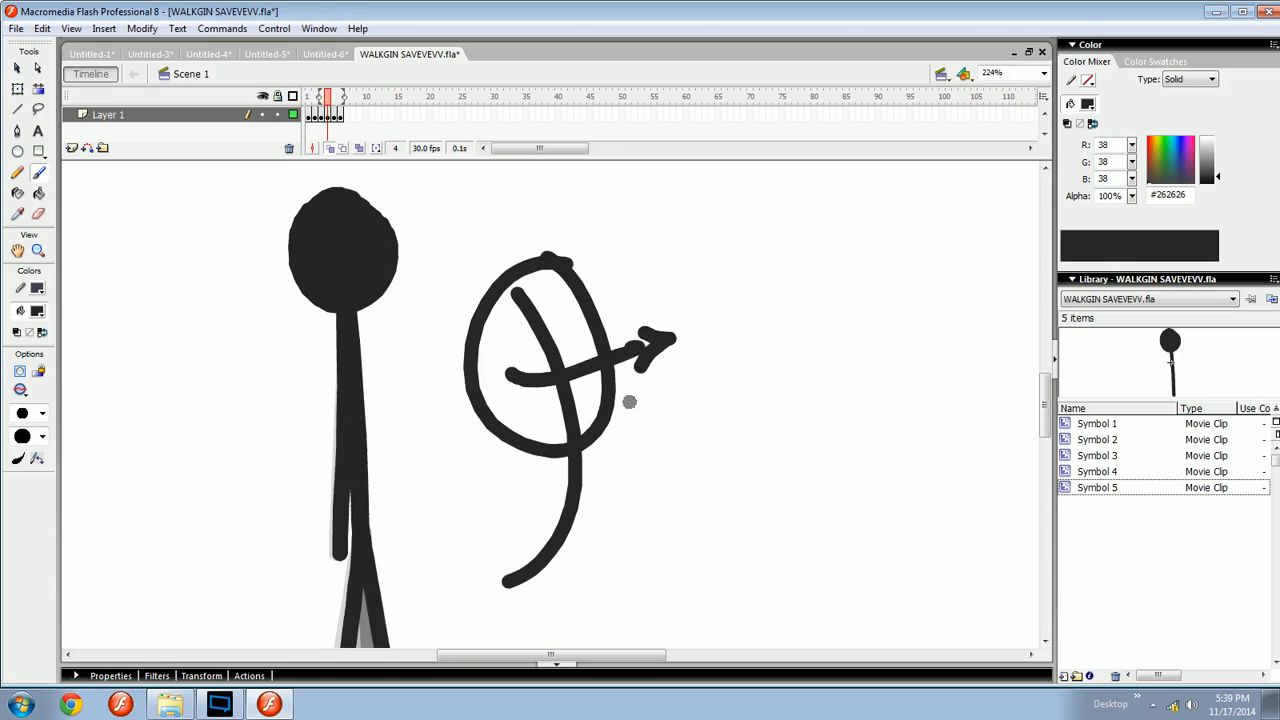
key(space)
mouse_move(583, 474)
mouse_down()
mouse_move(585, 422)
mouse_move(560, 522)
mouse_move(592, 398)
mouse_up()
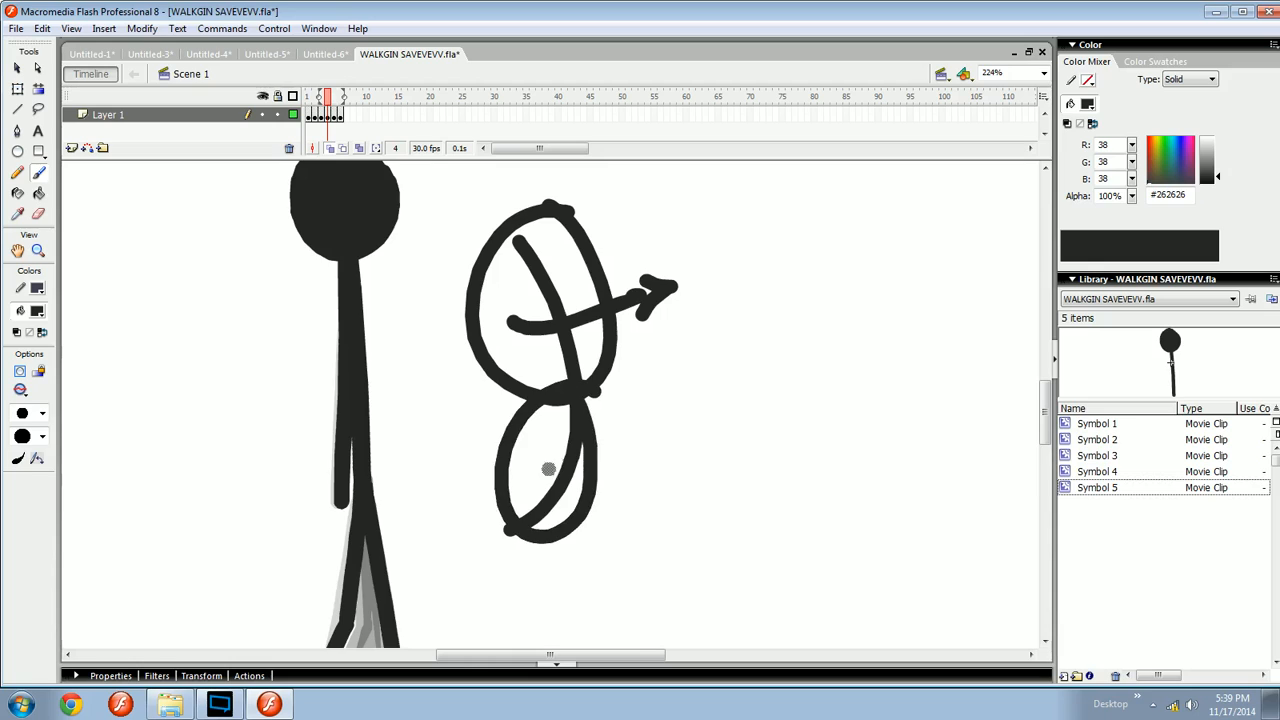
key(ctrl+z)
key(ctrl+z)
key(ctrl+z)
key(ctrl+z)
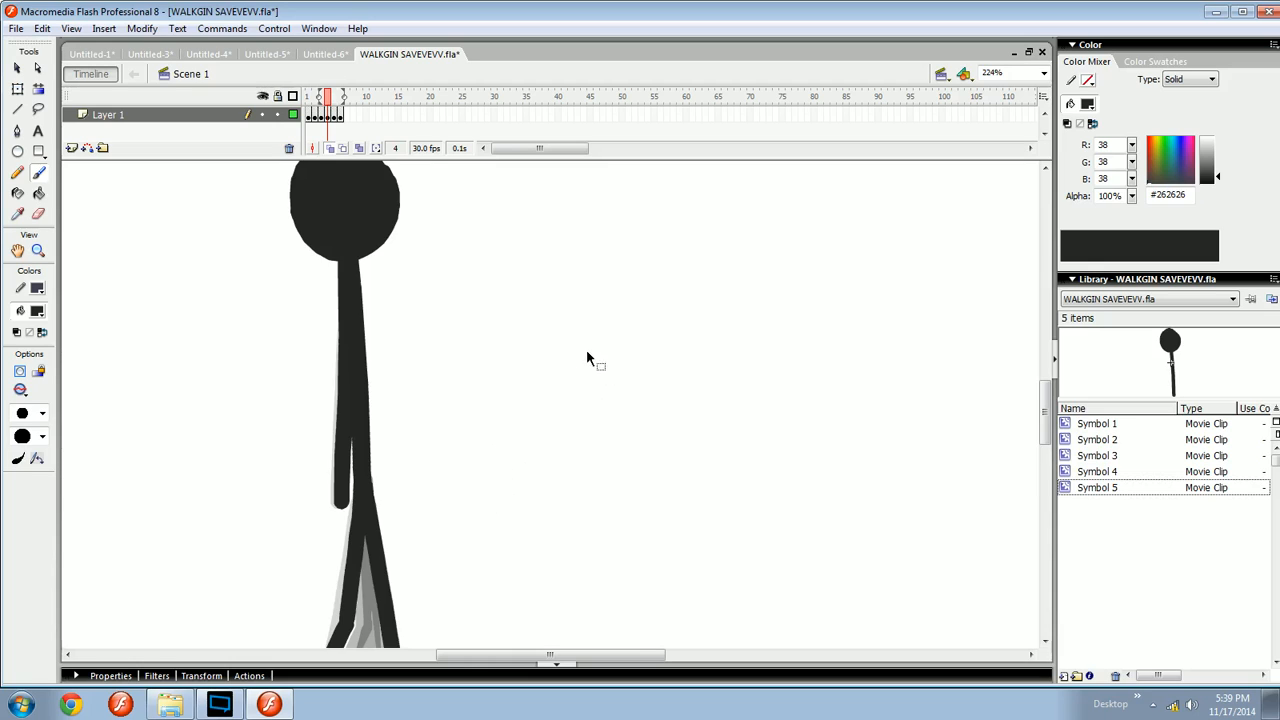
- Play back the animation and set the stage zoom to 200%
key(ctrl+minus)
key(Return)
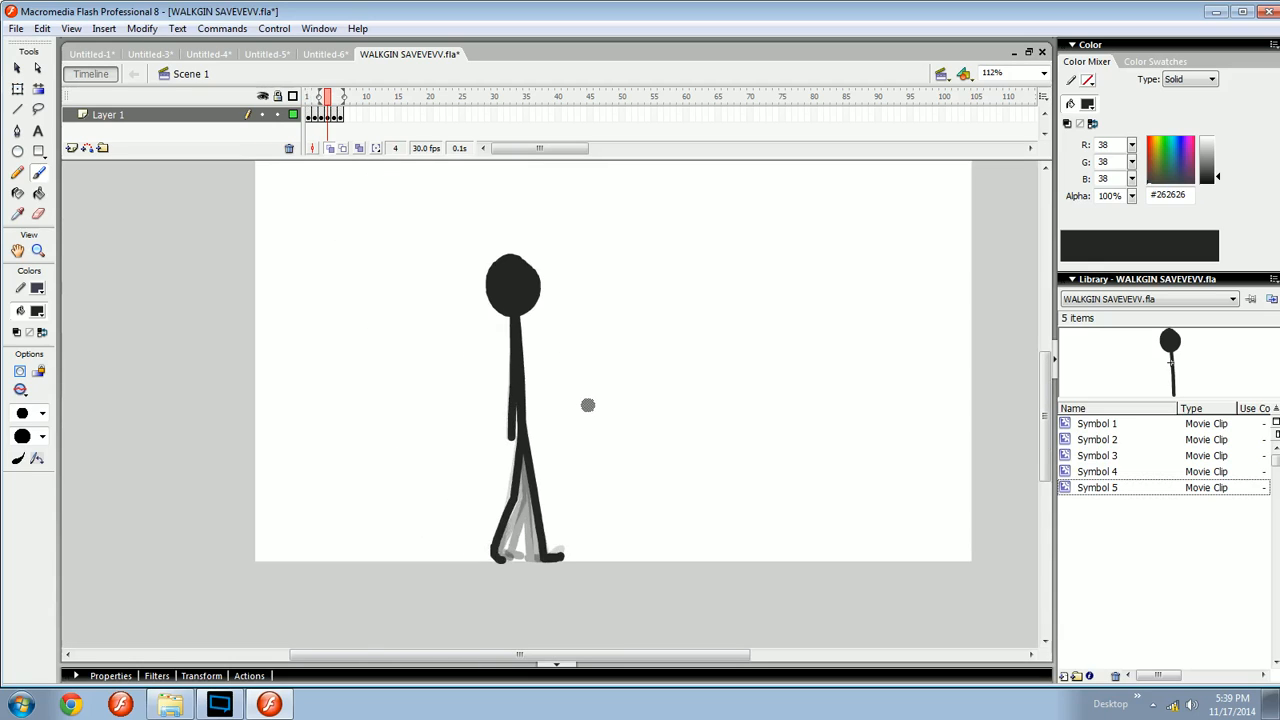
drag(543, 420, 573, 427)
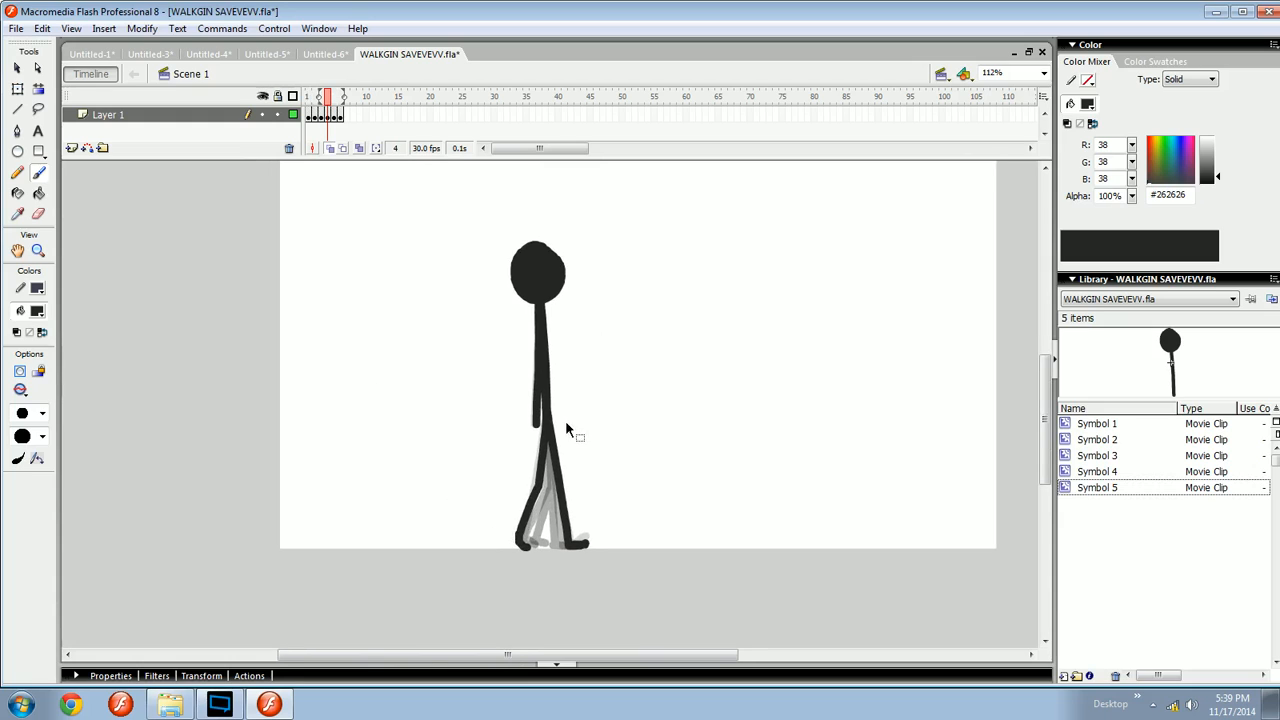
key(ctrl+equal)
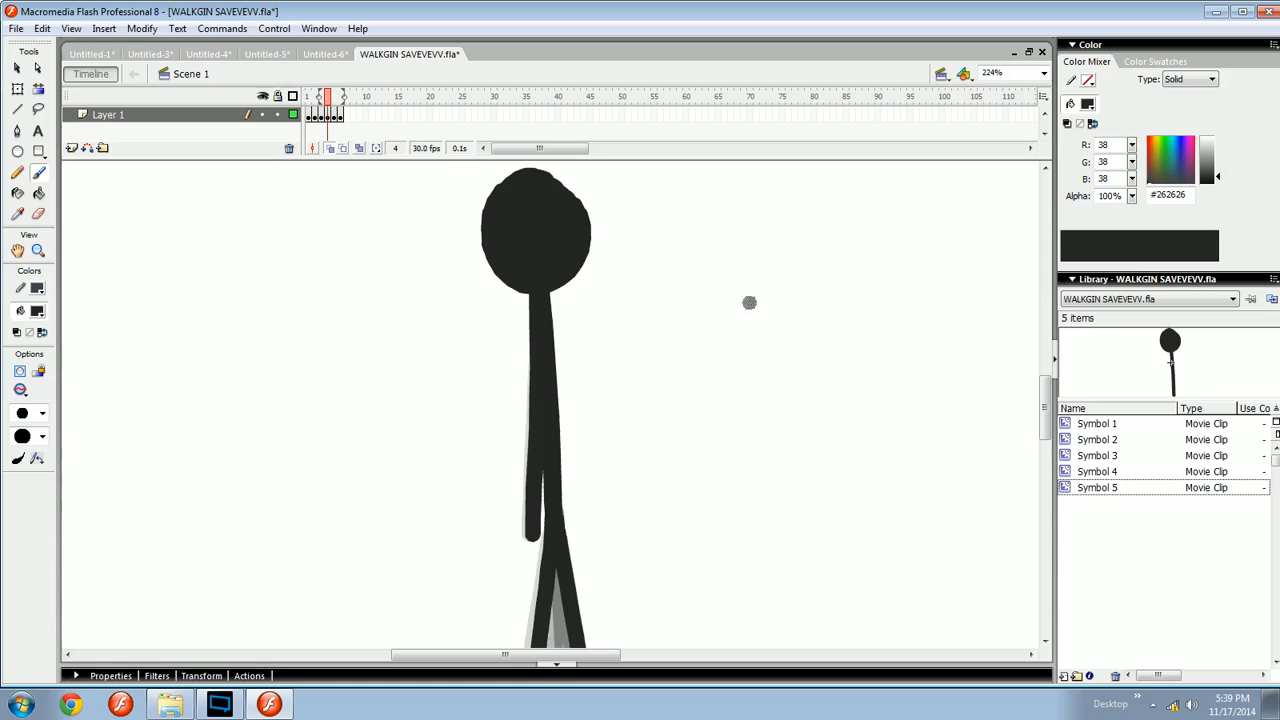
click(1008, 73)
text(200)
key(Return)
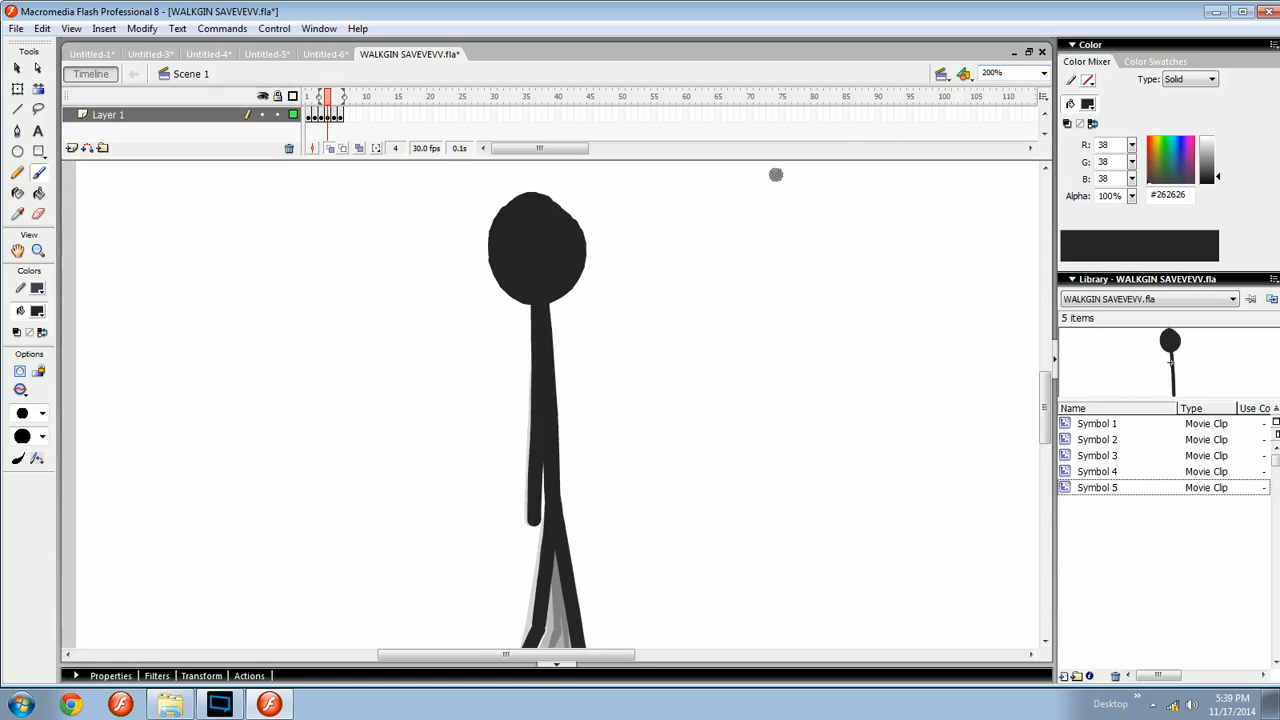
- Brush the arm hanging down the body on frame 5
drag(771, 177, 582, 399)
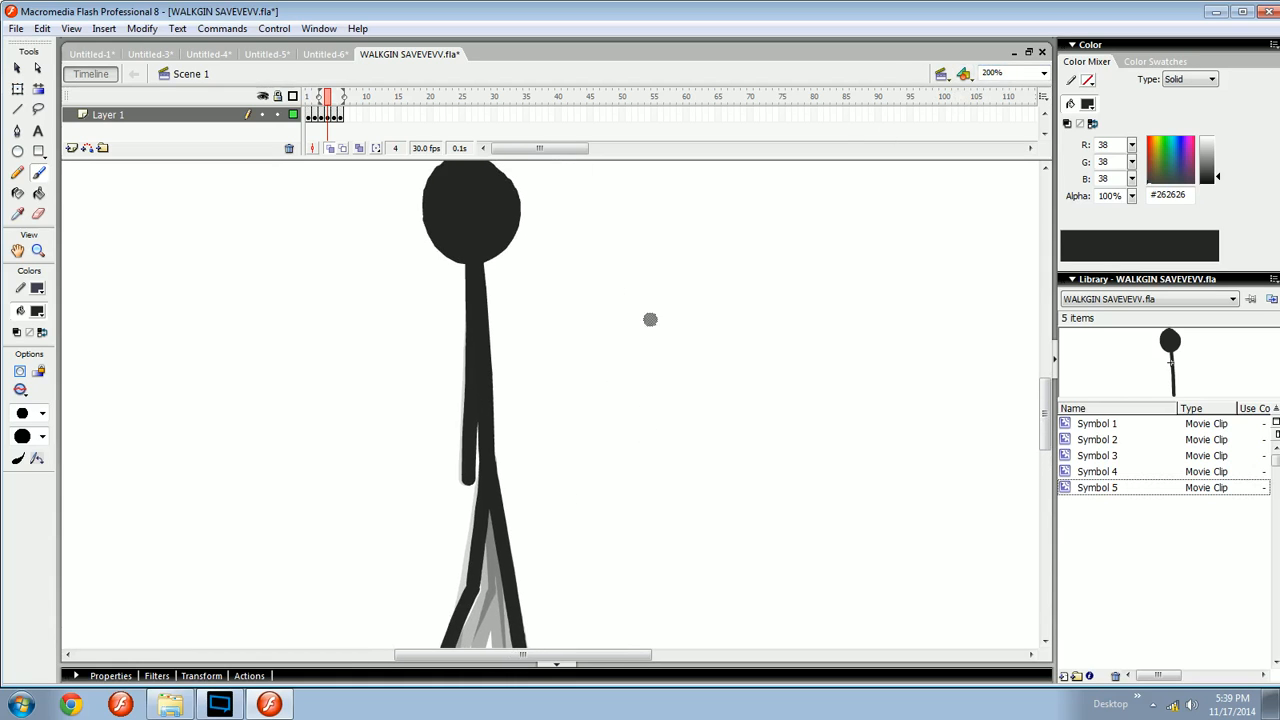
key(period)
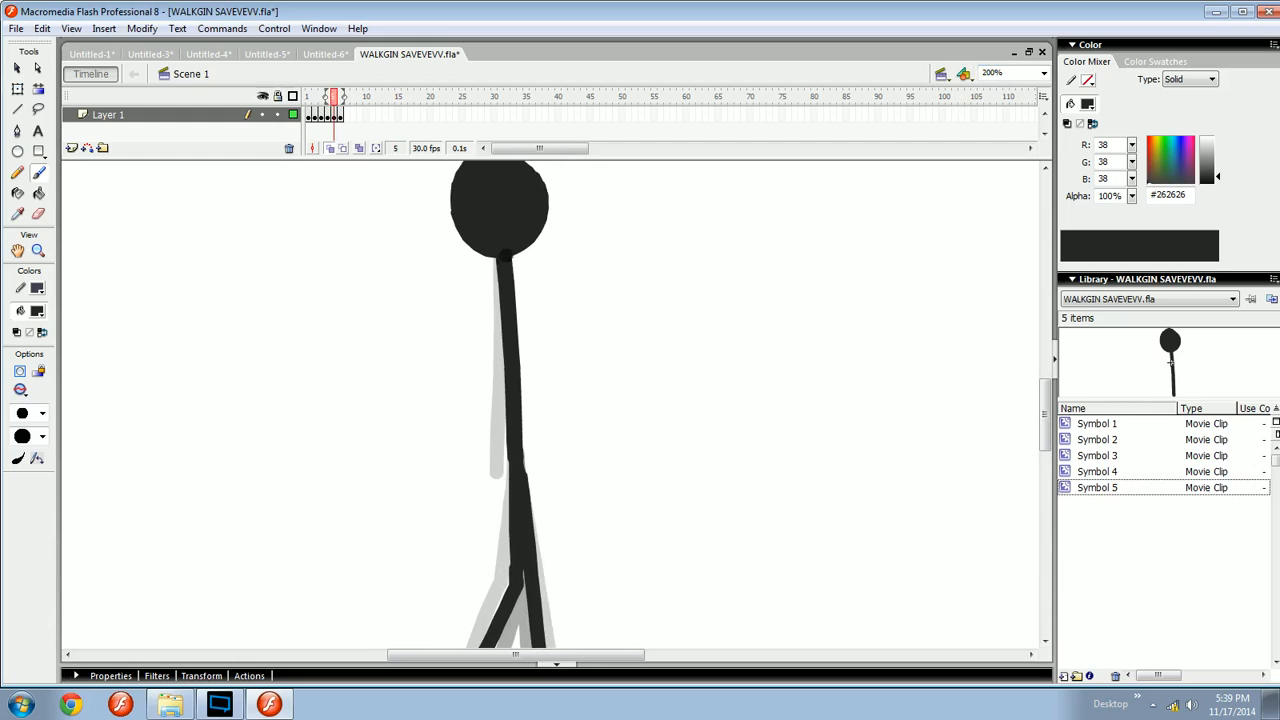
mouse_move(505, 256)
mouse_down()
mouse_move(510, 290)
mouse_move(517, 277)
mouse_move(500, 253)
mouse_move(497, 472)
mouse_up()
- Brush the arm down the body on frame 6, retrying and undoing the stroke repeatedly
key(period)
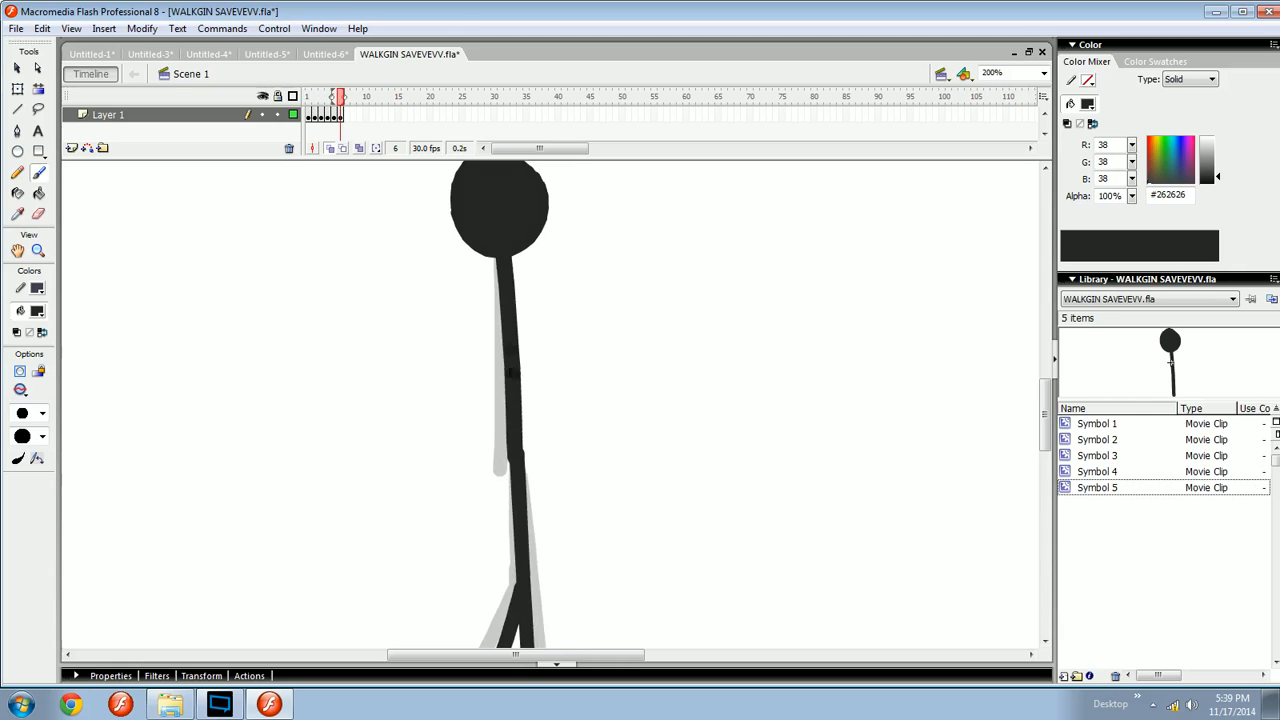
drag(502, 266, 504, 476)
key(ctrl+z)
drag(508, 264, 509, 482)
key(ctrl+z)
key(ctrl+z)
drag(507, 264, 507, 468)
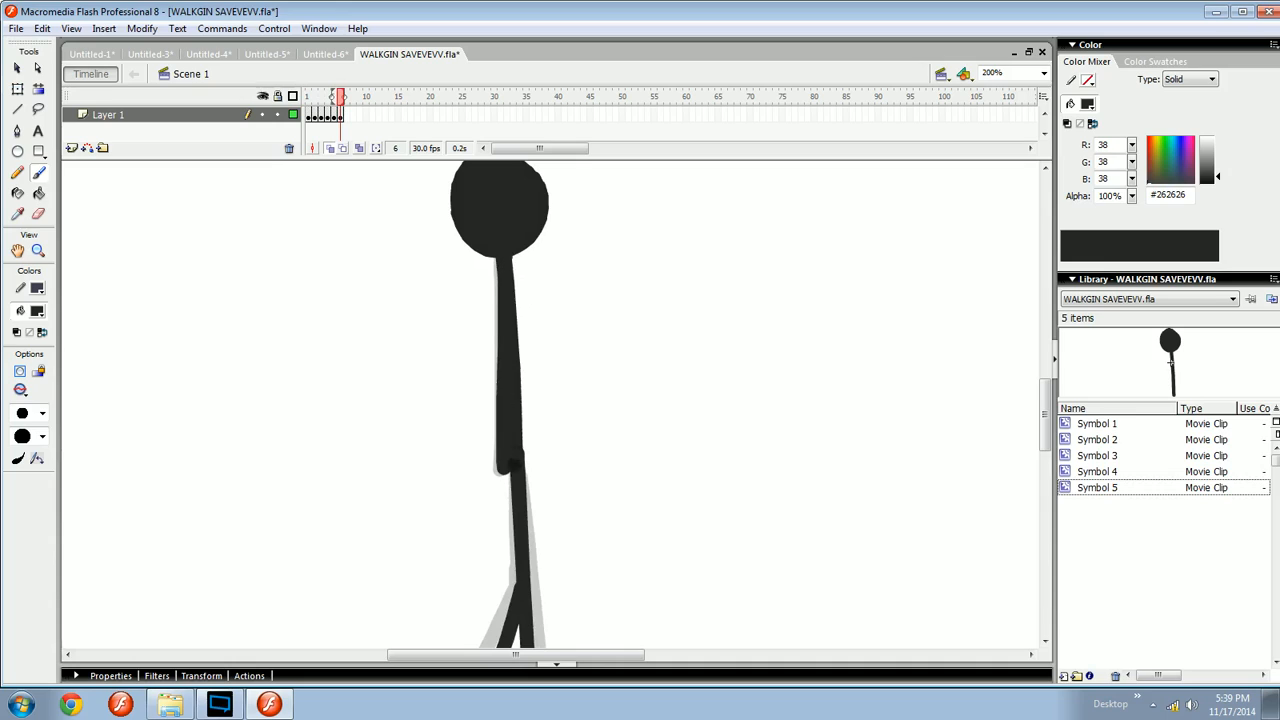
key(ctrl+z)
drag(508, 261, 508, 462)
key(ctrl+z)
mouse_move(502, 266)
mouse_down()
mouse_move(506, 480)
mouse_move(500, 409)
mouse_move(505, 458)
mouse_up()
key(ctrl+z)
key(ctrl+z)
drag(503, 250, 511, 444)
key(ctrl+z)
key(ctrl+z)
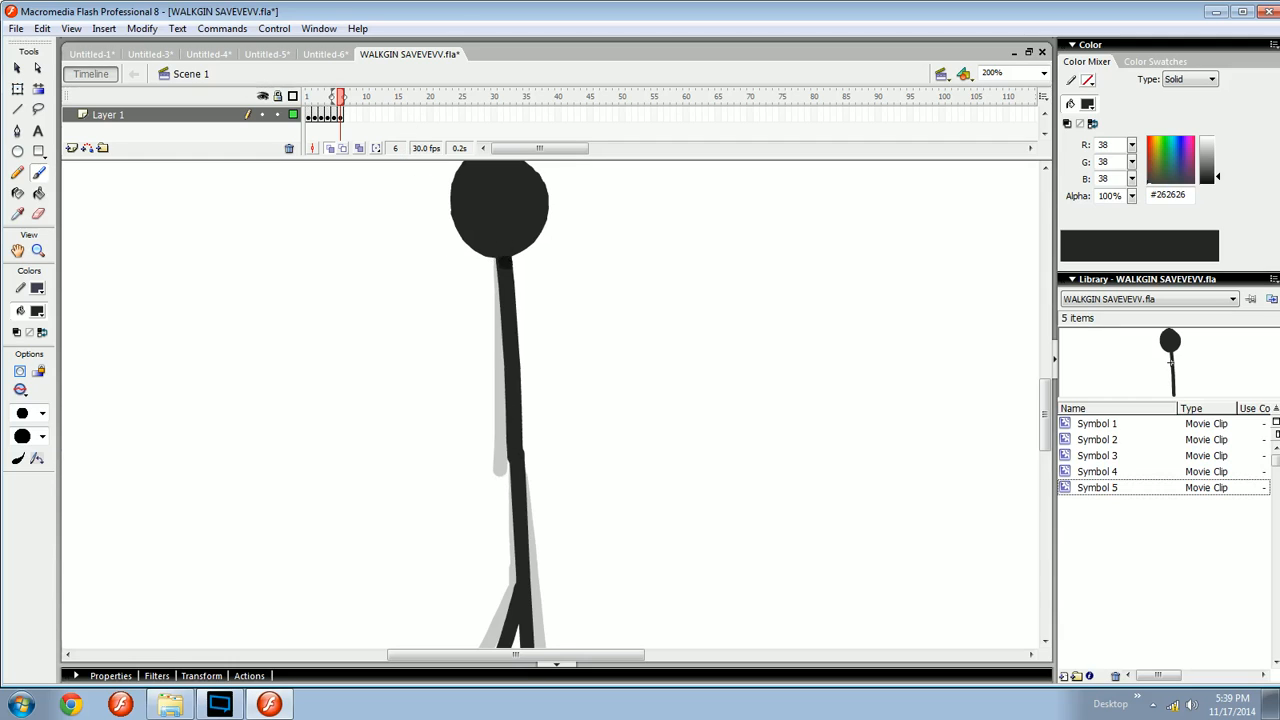
drag(505, 258, 511, 446)
key(ctrl+z)
drag(501, 300, 500, 468)
- Scrub back and forth through the frames to review the arm and leg motion
key(comma)
key(comma)
key(comma)
key(comma)
key(comma)
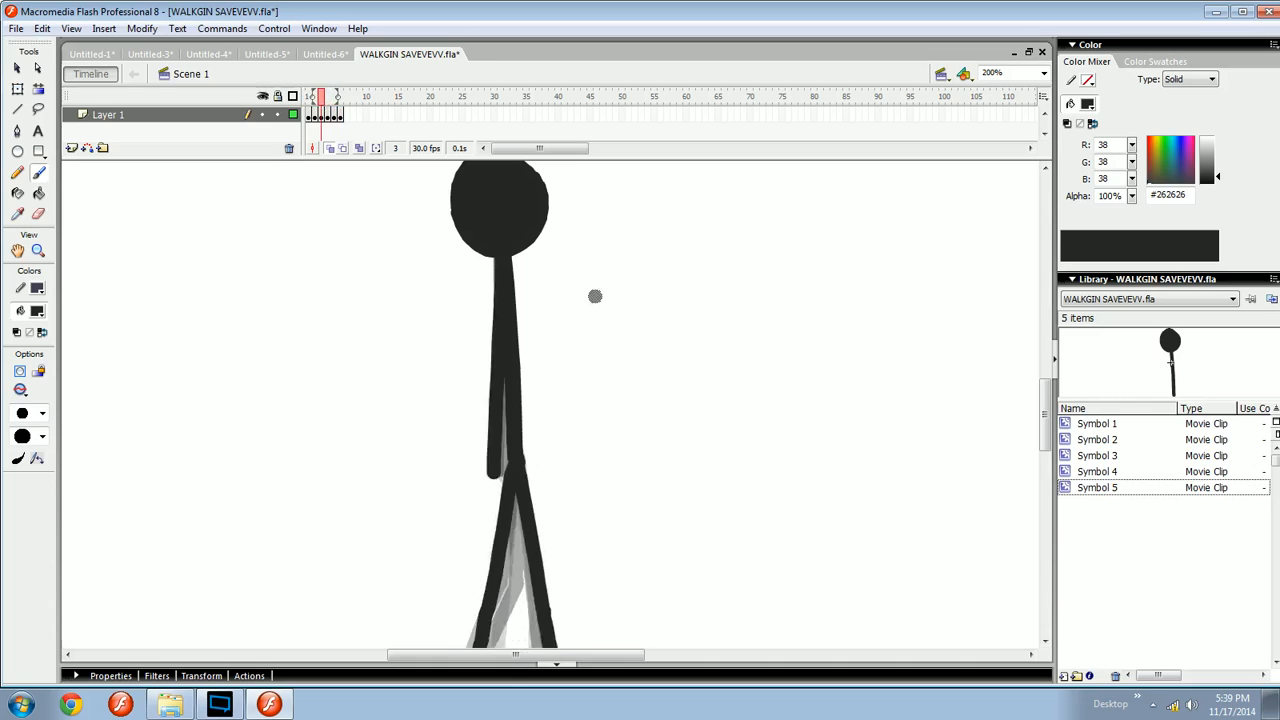
key(period)
key(period)
key(period)
key(period)
key(period)
key(comma)
key(comma)
key(comma)
key(comma)
key(comma)
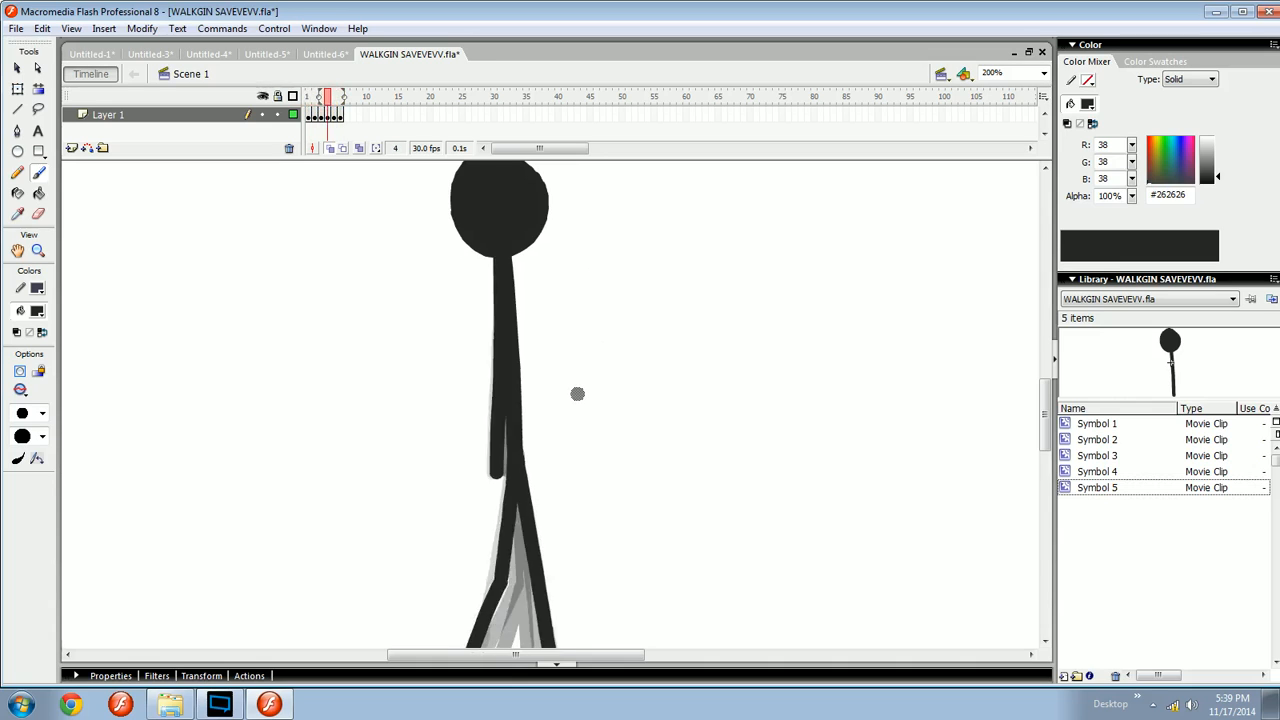
key(period)
key(period)
key(period)
key(period)
key(period)
key(comma)
key(comma)
key(comma)
key(period)
key(period)
key(comma)
drag(538, 378, 531, 361)
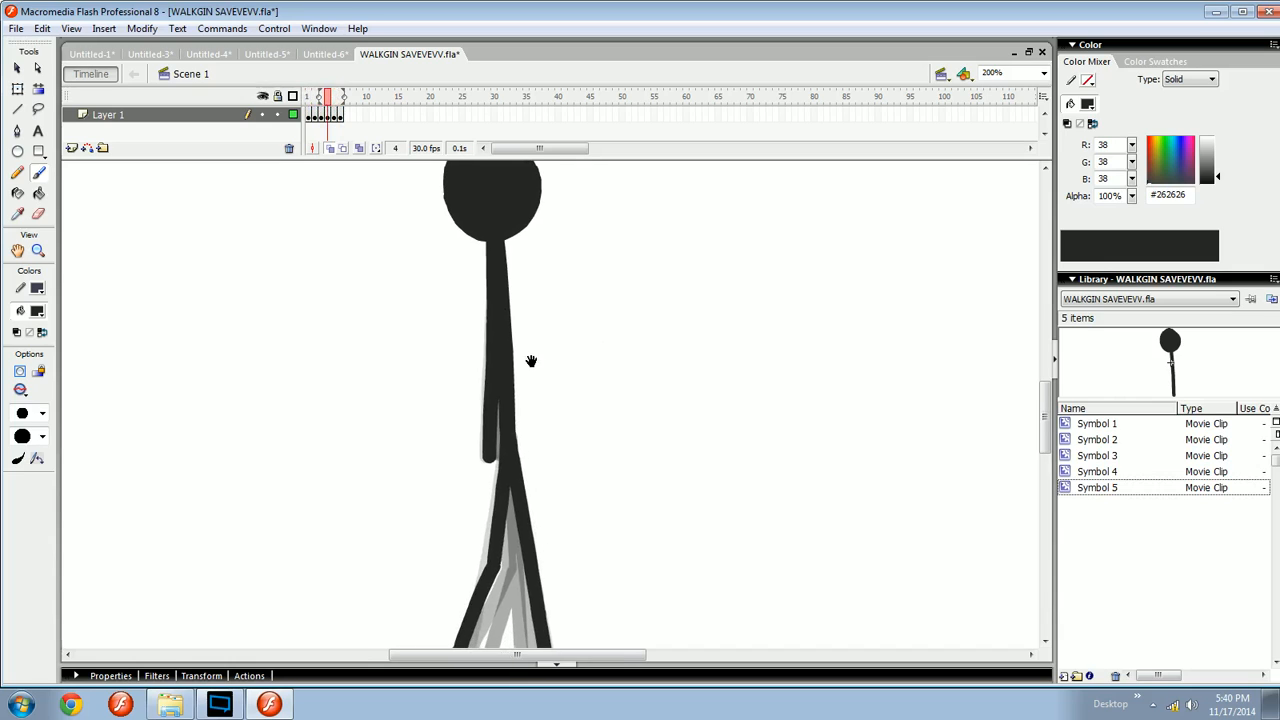
key(period)
key(period)
key(comma)
key(comma)
key(comma)
key(comma)
key(comma)
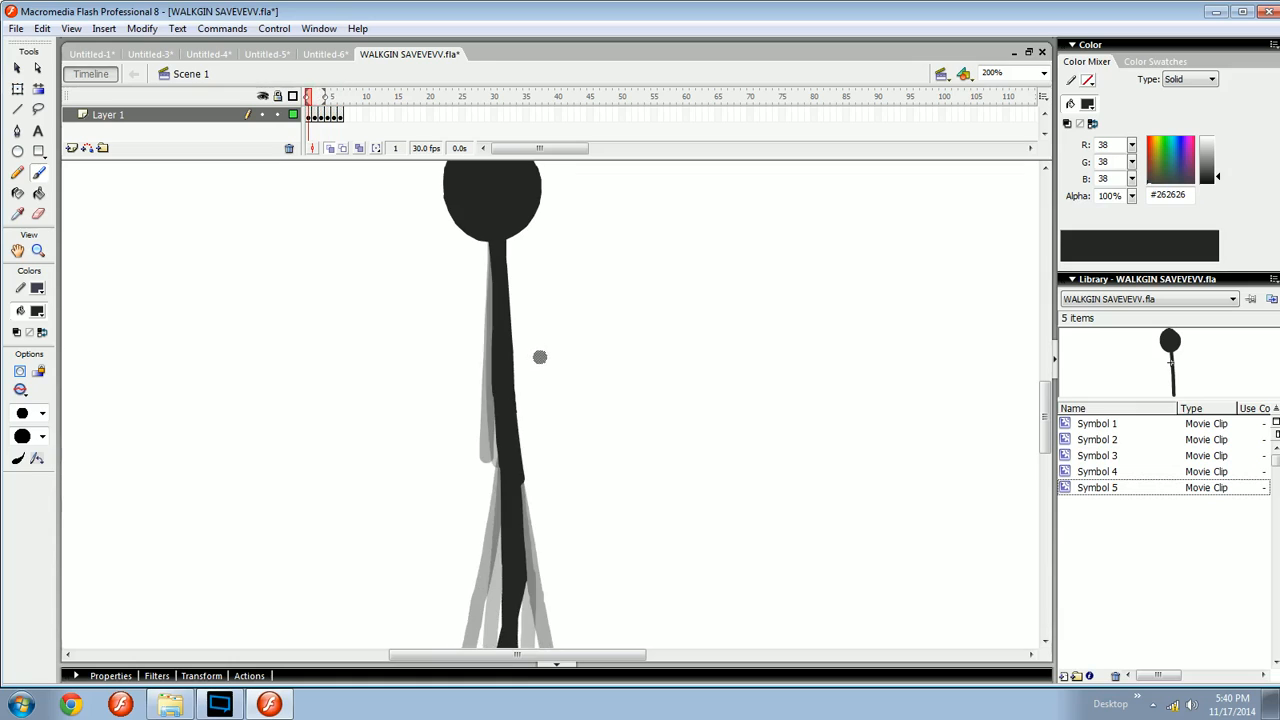
- Brush the arm running down the body on frame 2
drag(542, 358, 547, 361)
key(period)
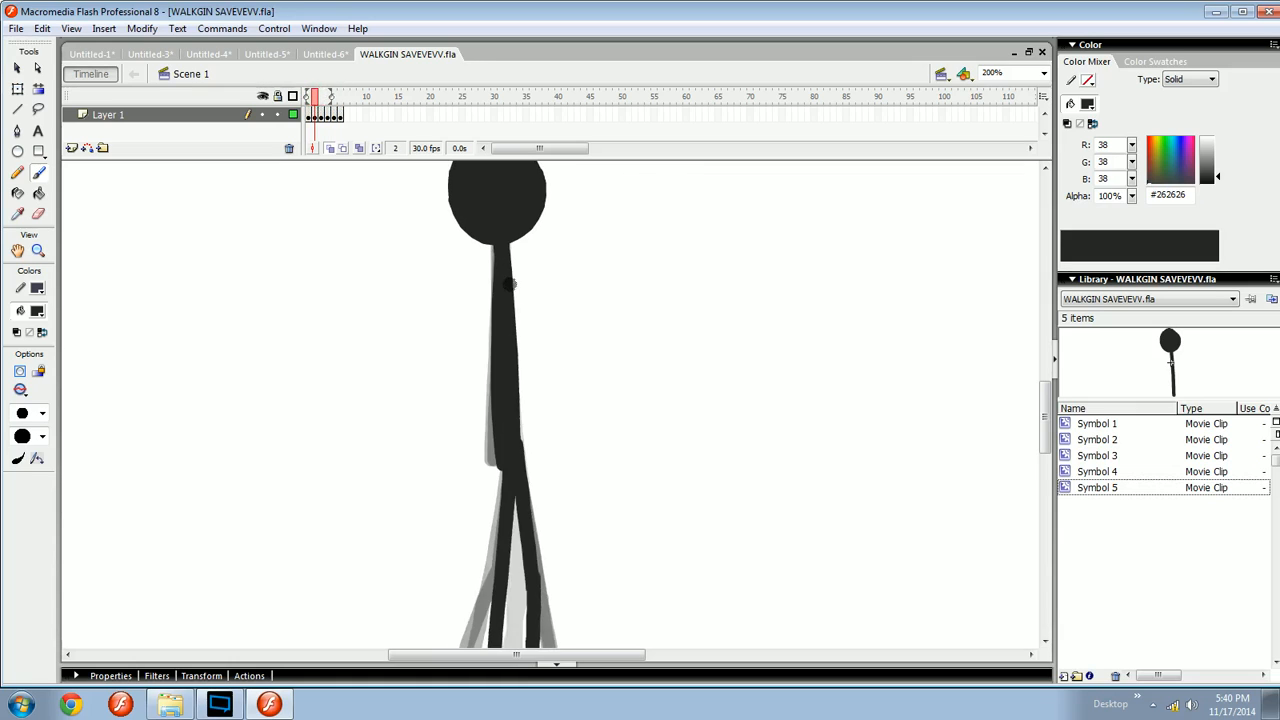
mouse_move(502, 252)
mouse_down()
mouse_move(532, 473)
mouse_move(531, 452)
mouse_up()
key(ctrl+minus)
key(ctrl+equal)
drag(470, 516, 545, 436)
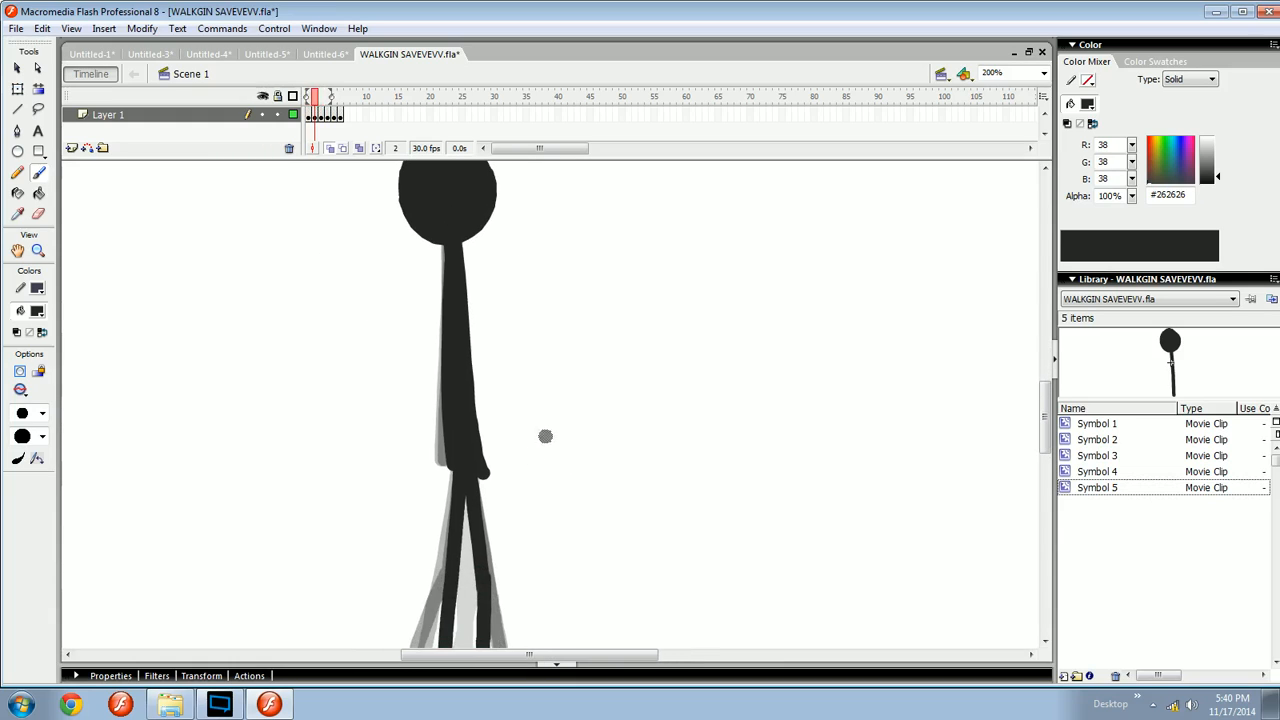
drag(469, 412, 482, 470)
key(ctrl+z)
key(ctrl+z)
- Redraw the frame 2 arm, undoing and retrying the stroke several times
key(ctrl+z)
mouse_move(475, 418)
mouse_down()
mouse_move(484, 468)
mouse_move(478, 446)
mouse_up()
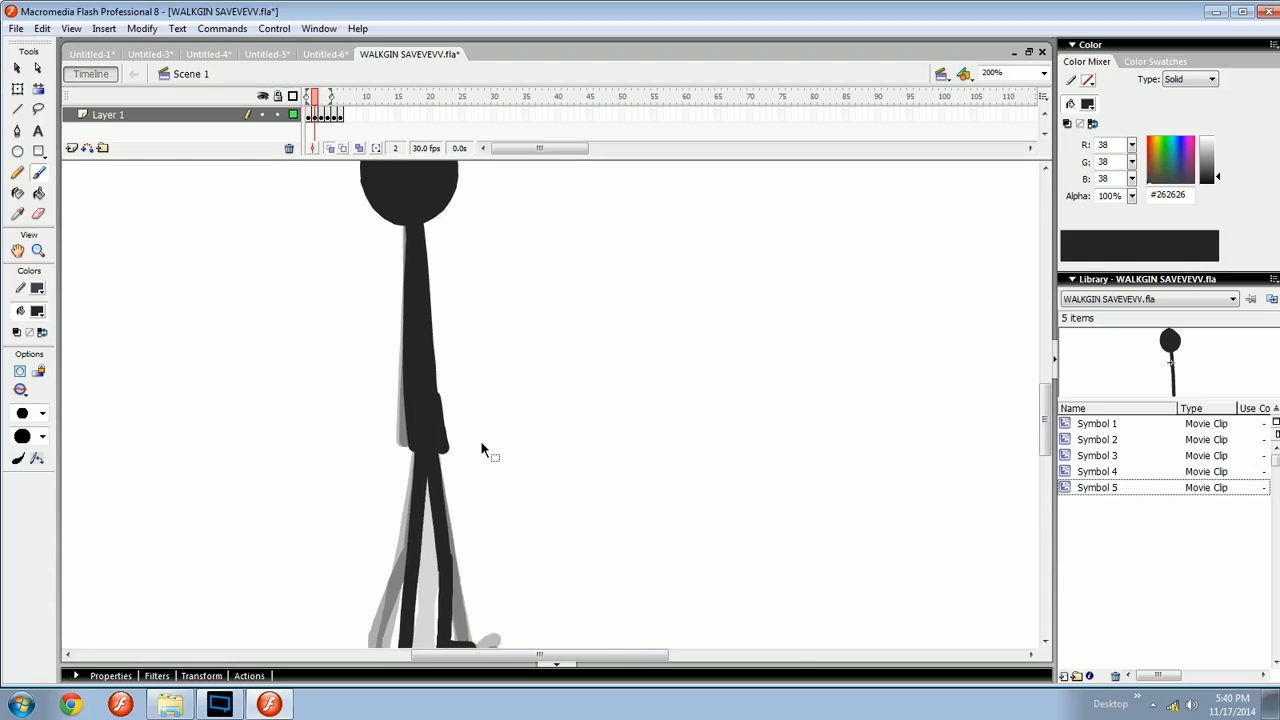
key(ctrl+minus)
key(ctrl+equal)
drag(538, 346, 581, 443)
mouse_move(482, 508)
mouse_down()
mouse_move(531, 480)
mouse_move(533, 451)
mouse_up()
key(ctrl+z)
mouse_move(521, 438)
mouse_down()
mouse_move(527, 491)
mouse_move(534, 463)
mouse_move(539, 490)
mouse_up()
key(ctrl+z)
key(ctrl+z)
key(ctrl+z)
key(ctrl+z)
key(ctrl+z)
drag(528, 436, 537, 493)
key(ctrl+z)
key(ctrl+z)
mouse_move(530, 439)
mouse_down()
mouse_move(538, 486)
mouse_move(599, 406)
mouse_move(578, 456)
mouse_up()
- Brush the arm along the body on frame 3, undoing and retrying the stroke repeatedly
key(comma)
key(period)
key(period)
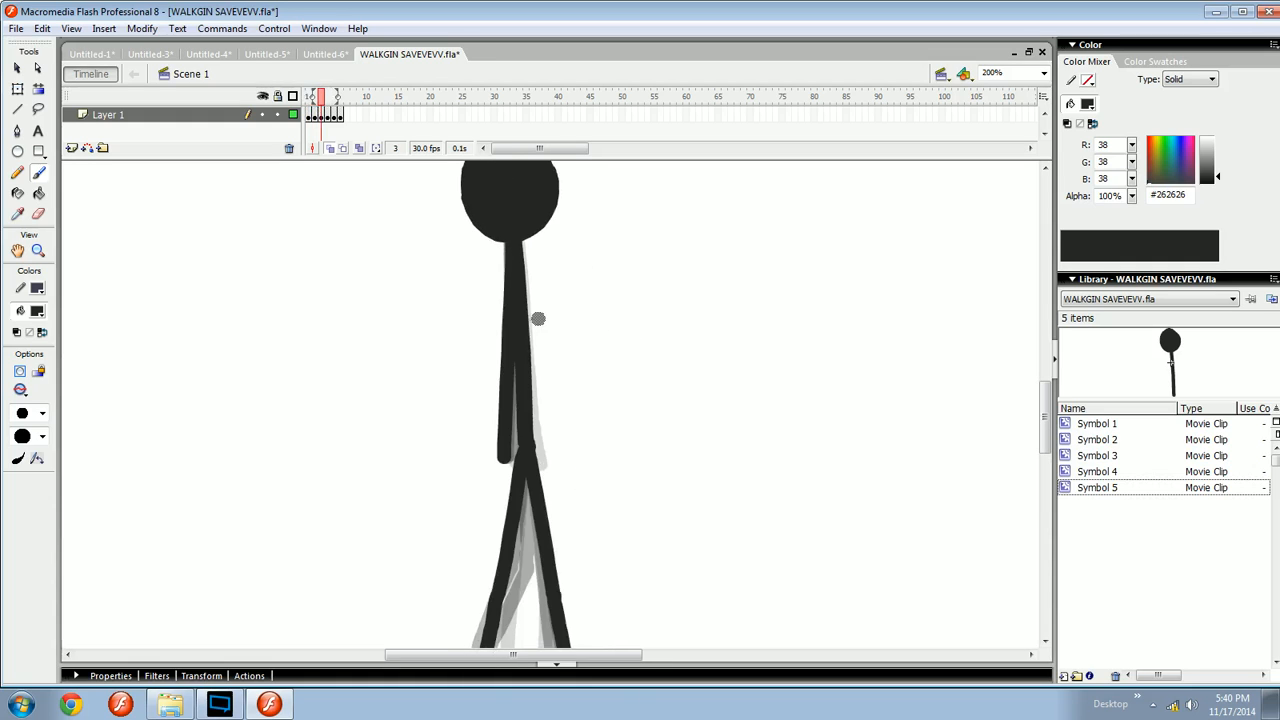
drag(537, 319, 536, 307)
drag(519, 238, 535, 407)
key(ctrl+z)
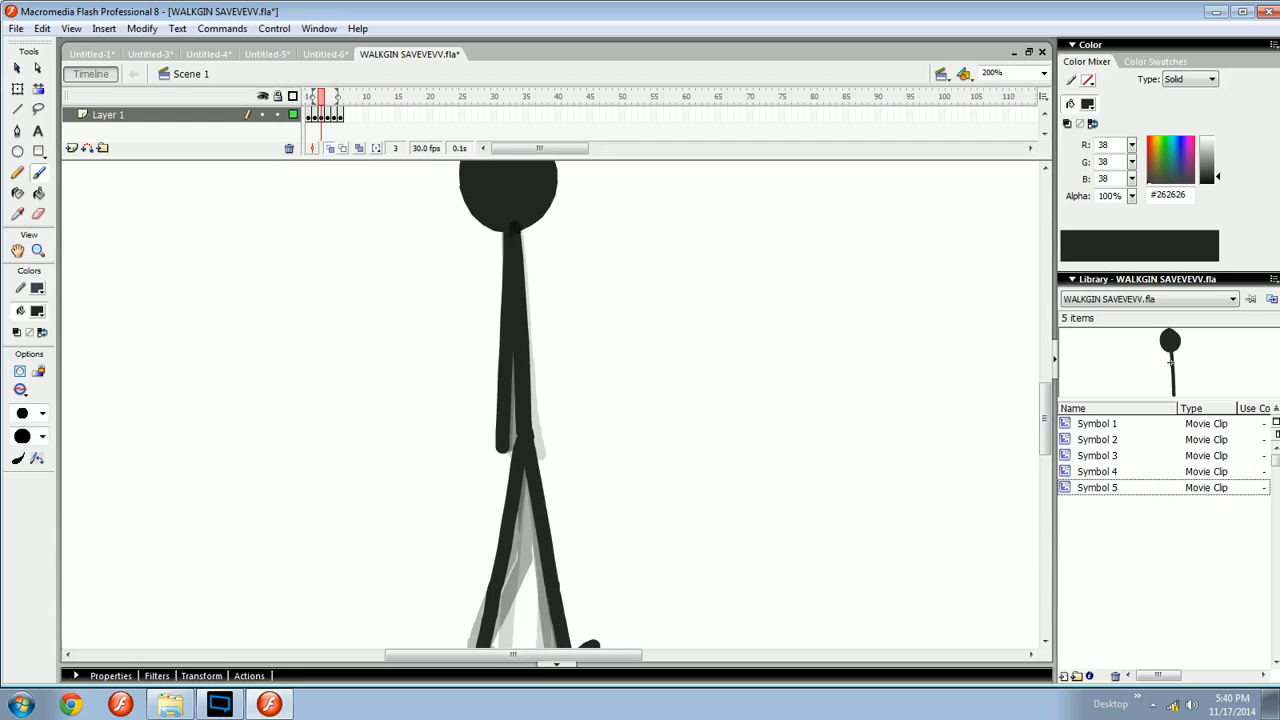
key(ctrl+z)
mouse_move(516, 230)
mouse_down()
mouse_move(531, 434)
mouse_move(542, 396)
mouse_up()
key(ctrl+z)
drag(516, 230, 528, 424)
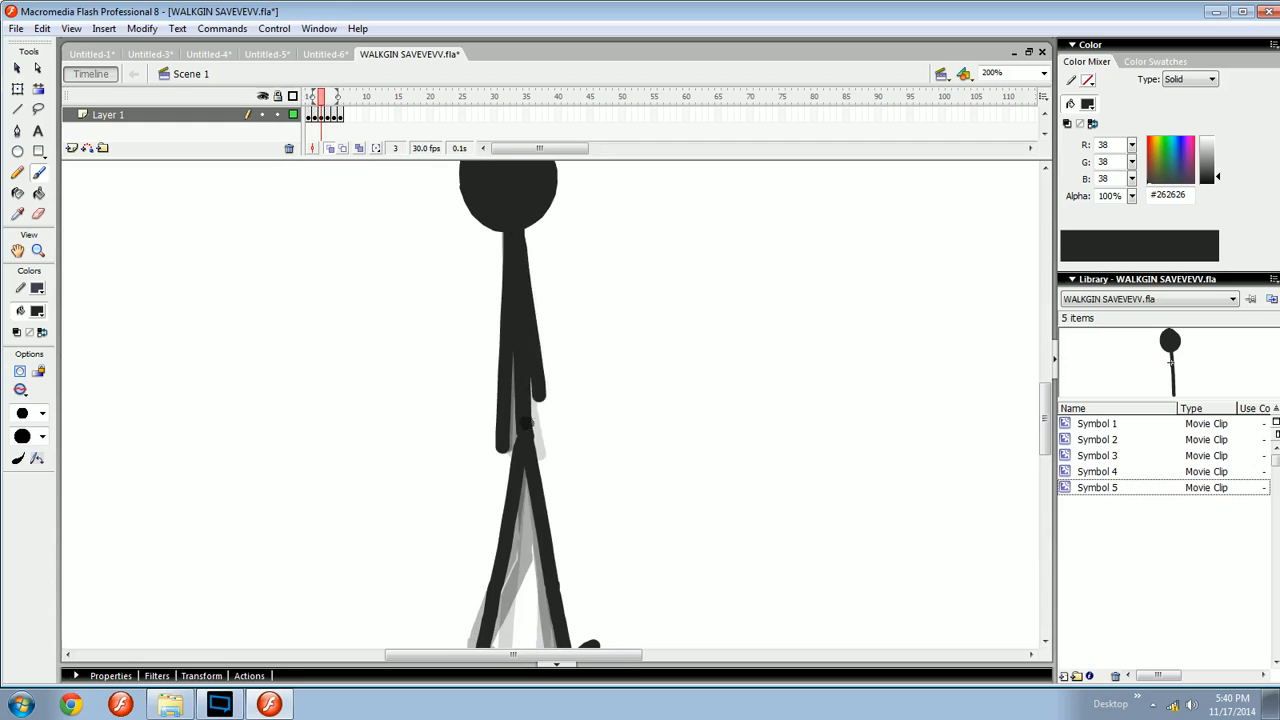
key(ctrl+z)
drag(519, 232, 541, 440)
key(ctrl+z)
drag(517, 244, 536, 388)
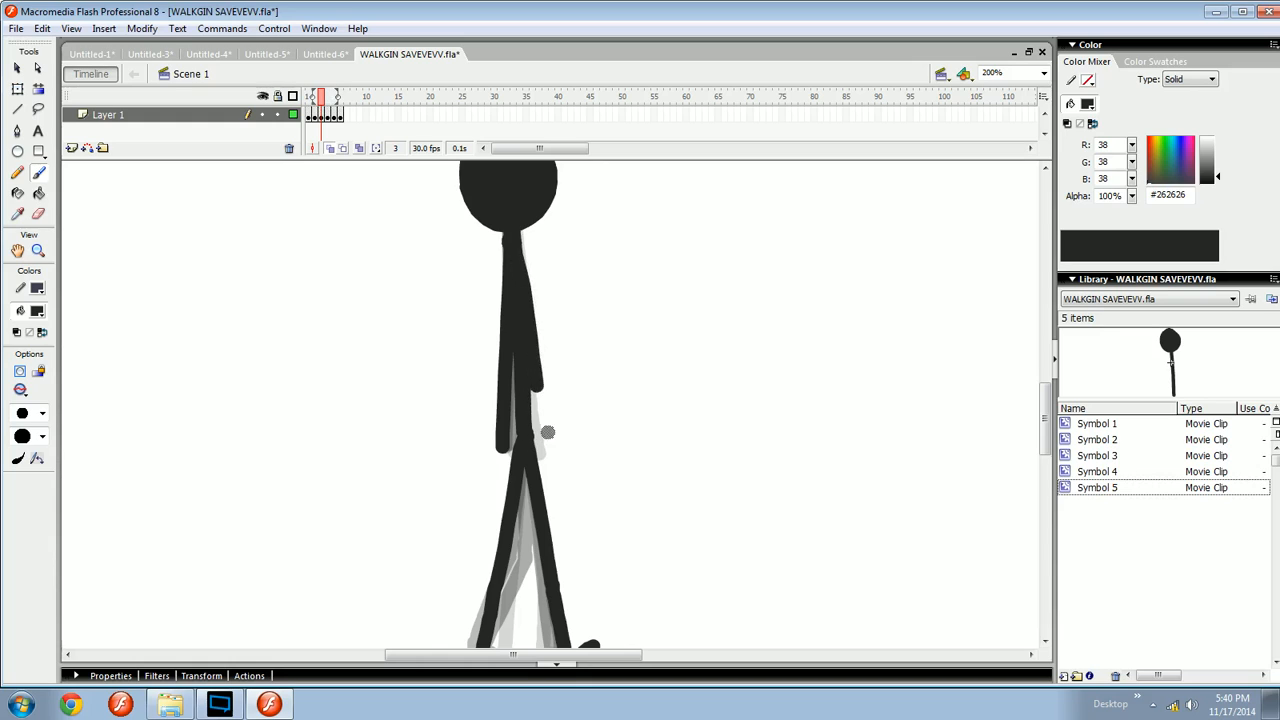
key(ctrl+z)
key(ctrl+z)
mouse_move(520, 228)
mouse_down()
mouse_move(558, 386)
mouse_move(545, 405)
mouse_move(549, 392)
mouse_up()
key(ctrl+z)
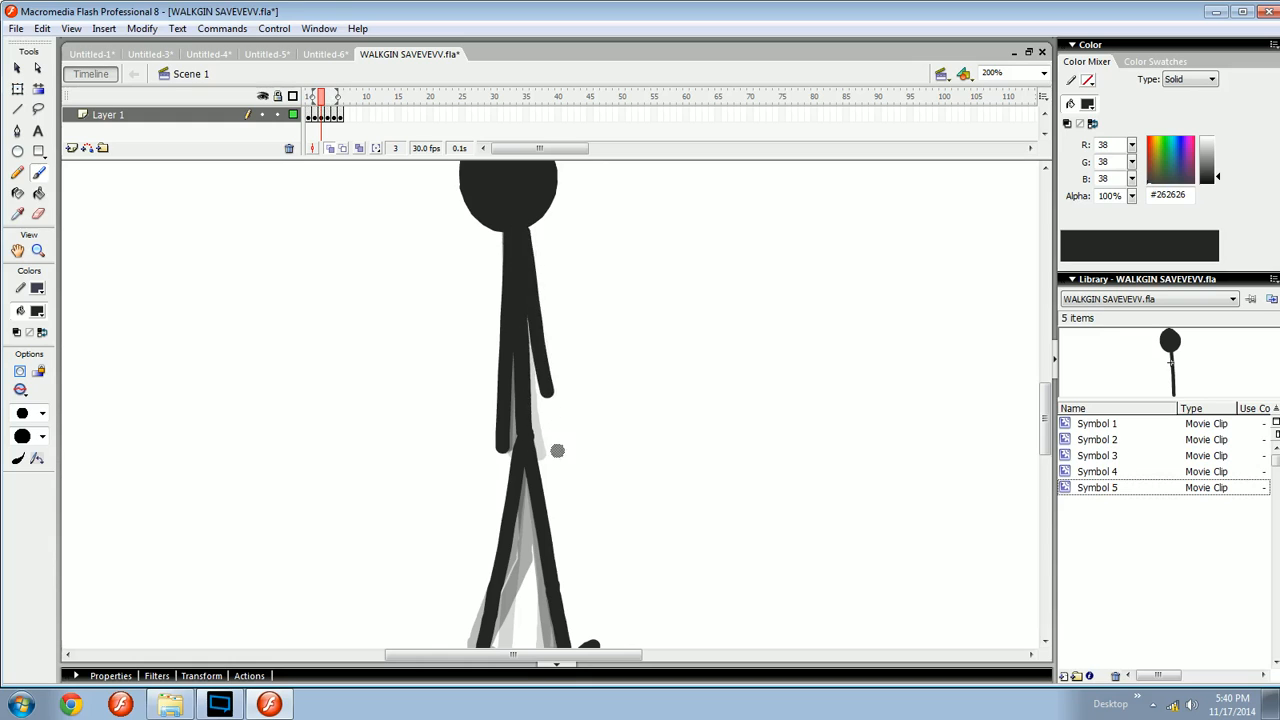
key(ctrl+z)
drag(518, 224, 540, 416)
- Continue redrawing the frame 3 arm stroke with repeated undos and retries
key(ctrl+z)
key(ctrl+z)
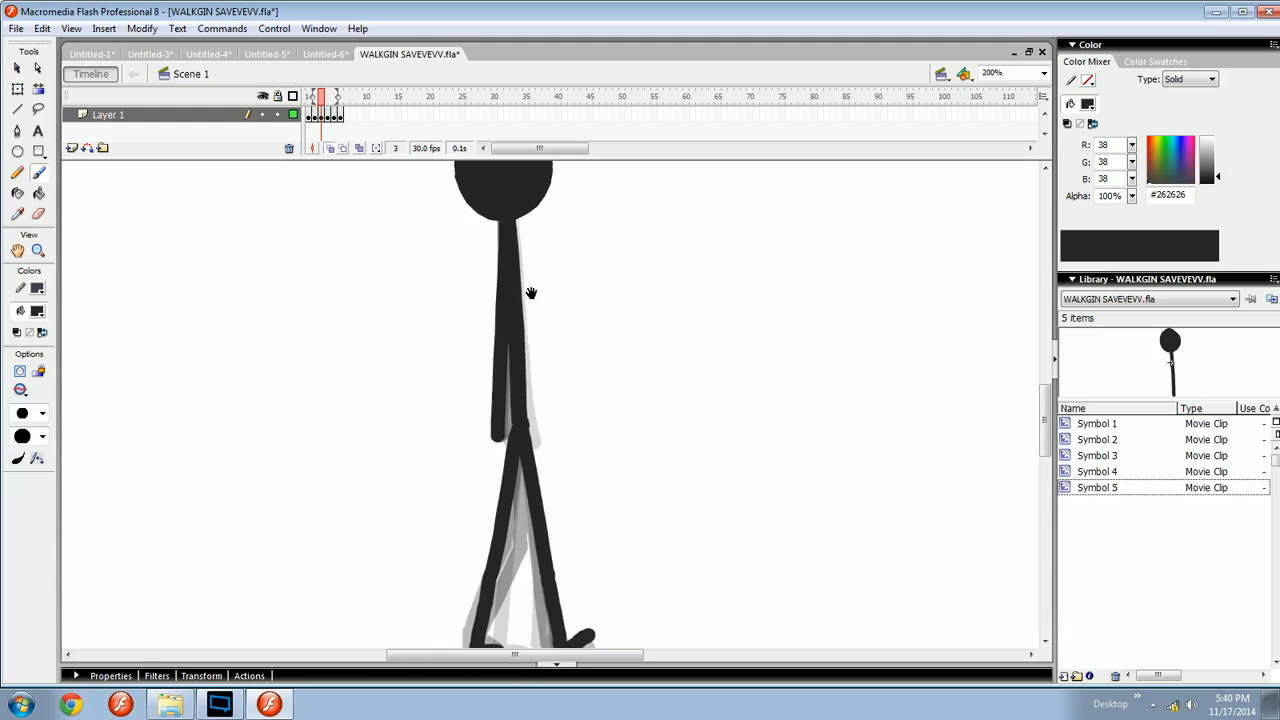
drag(518, 222, 546, 405)
key(ctrl+z)
drag(521, 235, 543, 400)
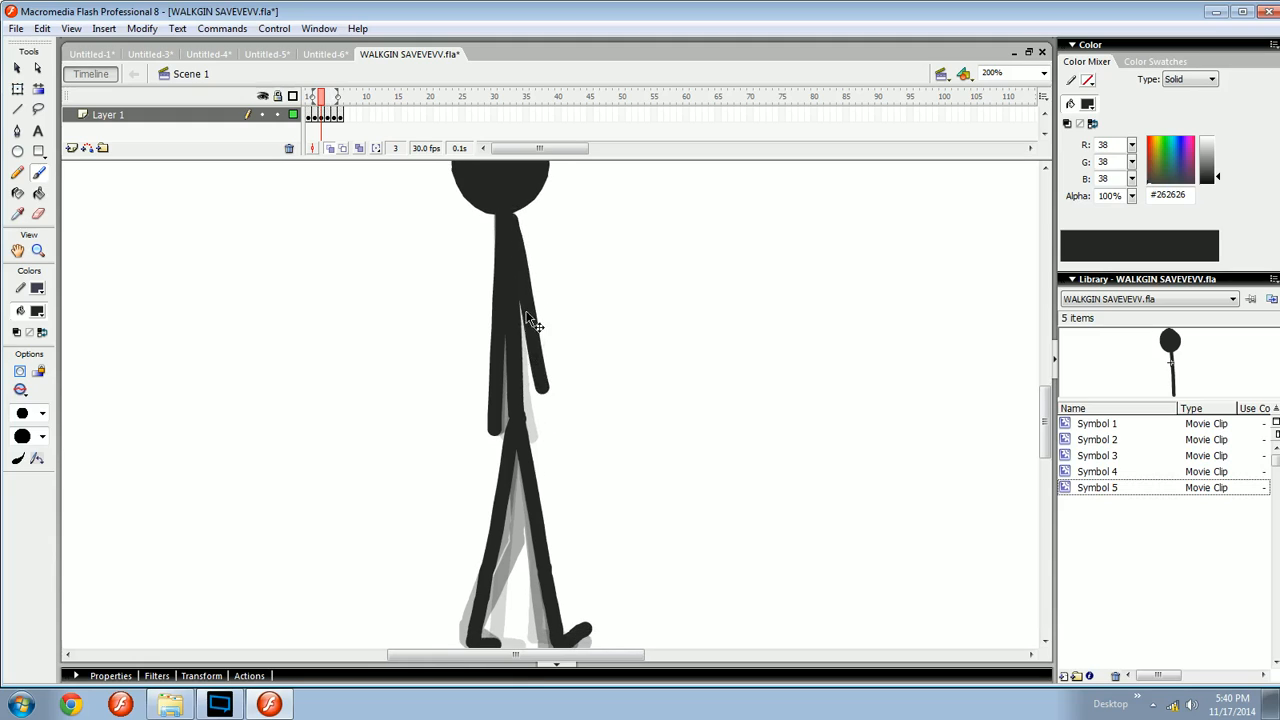
key(ctrl+z)
drag(516, 222, 537, 402)
key(ctrl+z)
drag(515, 222, 537, 420)
key(ctrl+z)
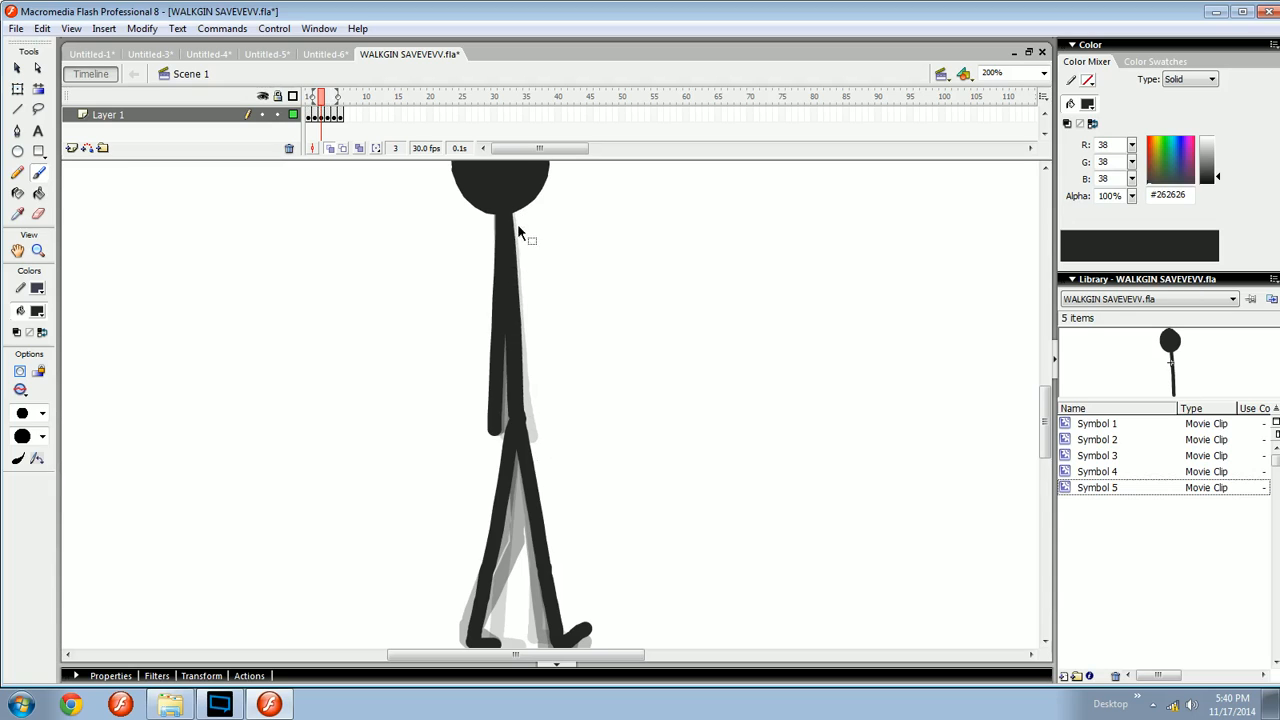
drag(518, 232, 538, 408)
key(ctrl+z)
drag(507, 223, 534, 414)
key(ctrl+z)
drag(506, 216, 533, 408)
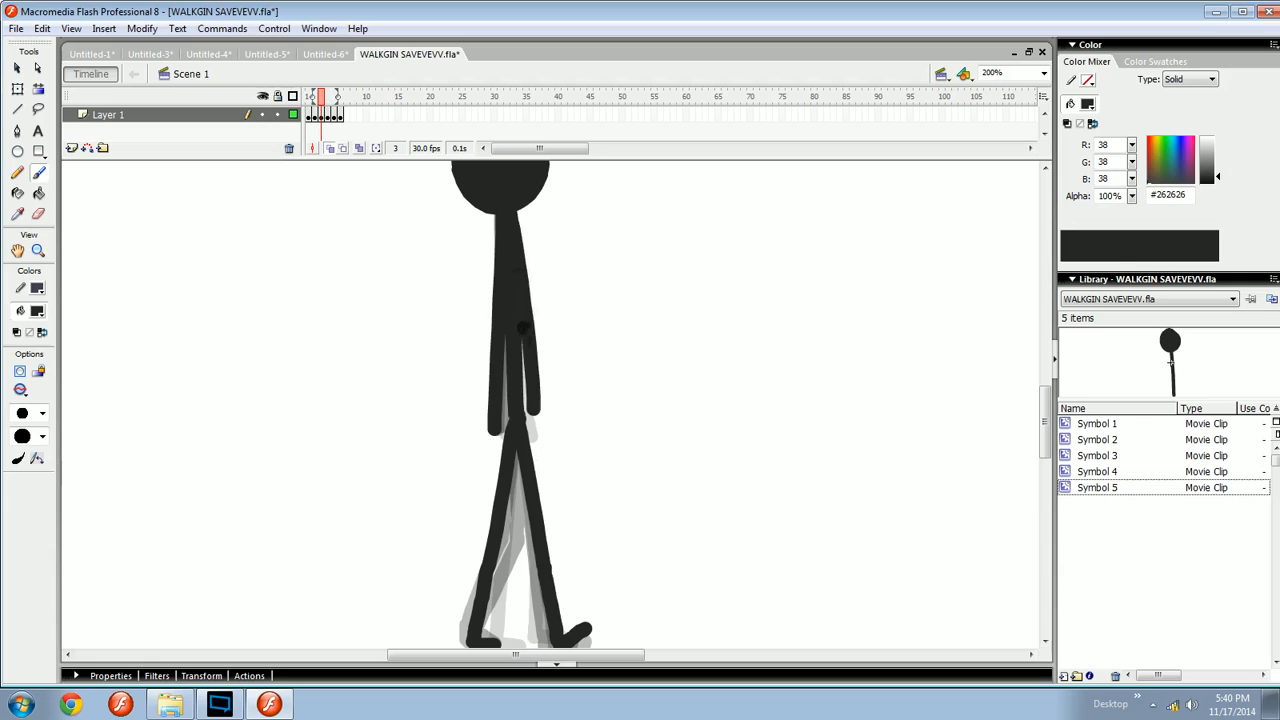
key(ctrl+z)
drag(506, 216, 536, 416)
key(ctrl+z)
drag(507, 224, 541, 412)
key(ctrl+z)
mouse_move(506, 215)
mouse_down()
mouse_move(540, 428)
mouse_move(551, 403)
mouse_up()
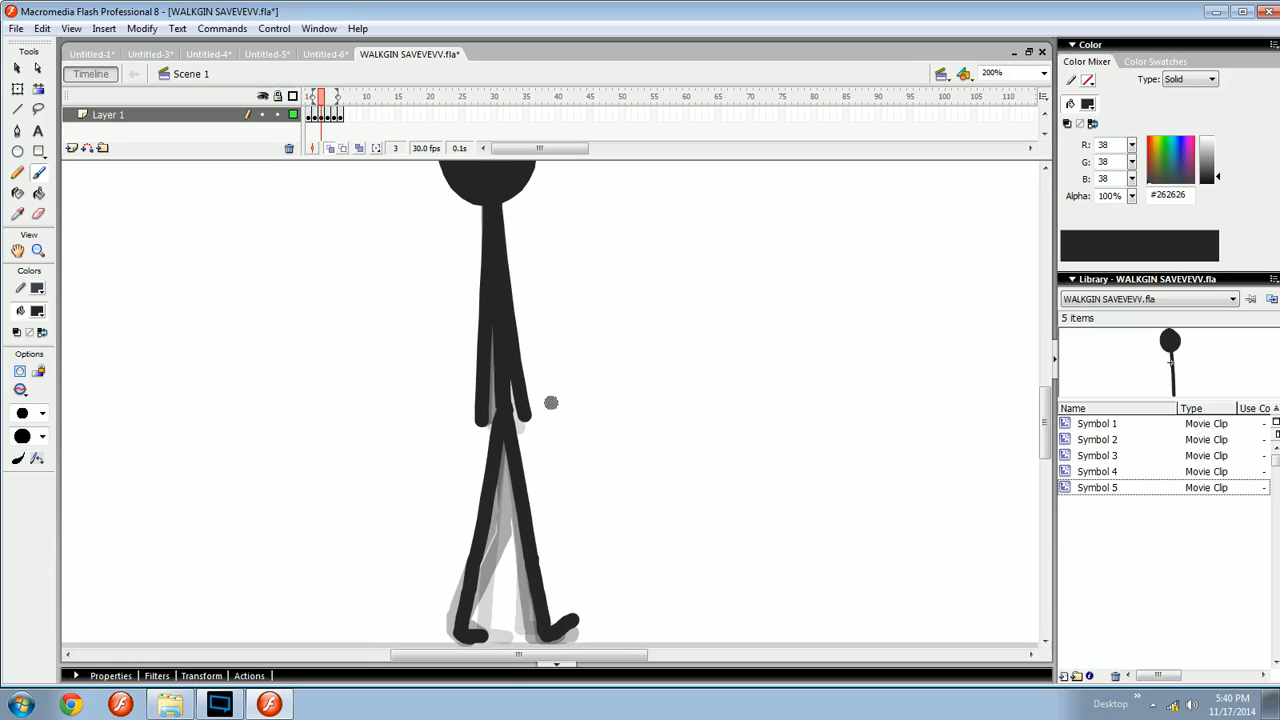
- Brush the arm angled slightly forward along the body on frame 4
key(comma)
key(period)
key(comma)
key(period)
key(period)
key(period)
key(comma)
drag(496, 215, 524, 403)
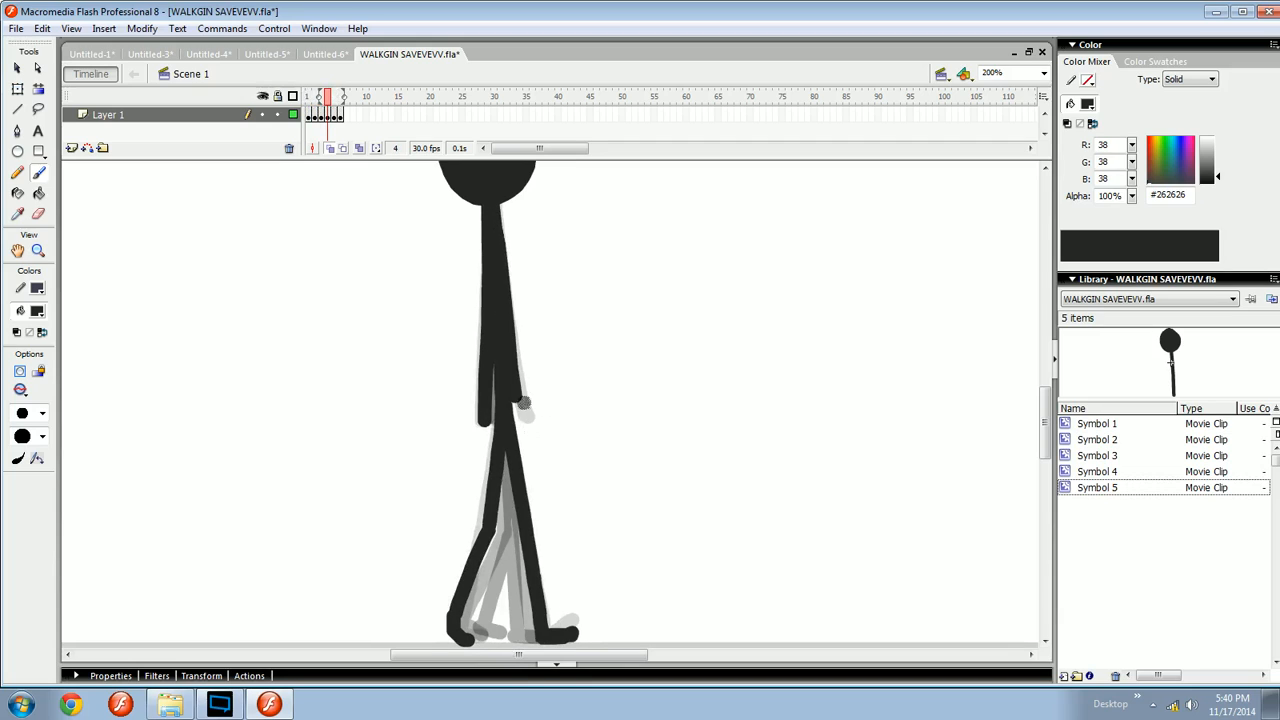
key(ctrl+z)
mouse_move(557, 193)
mouse_down()
mouse_move(560, 308)
mouse_move(579, 308)
mouse_move(504, 295)
mouse_move(499, 308)
mouse_move(529, 319)
mouse_move(531, 415)
mouse_up()
key(q)
click(562, 306)
key(alt+v)
click(585, 313)
key(v)
key(q)
key(v)
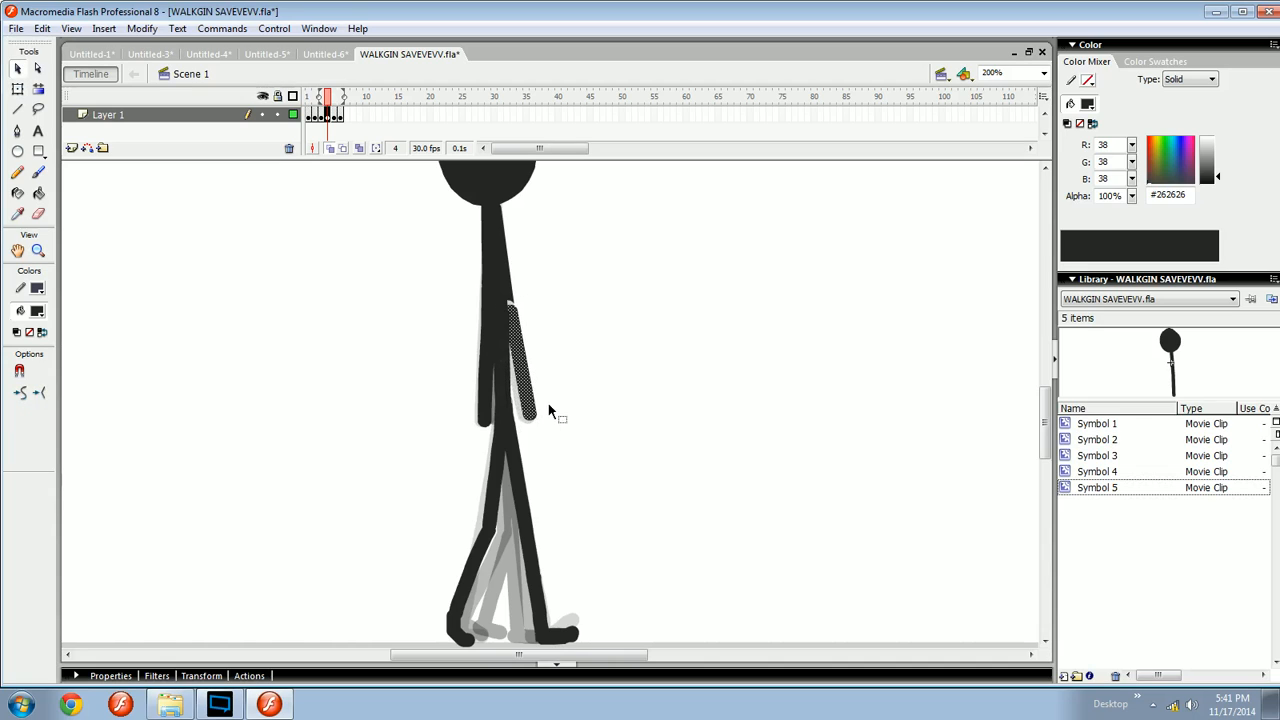
click(552, 408)
key(b)
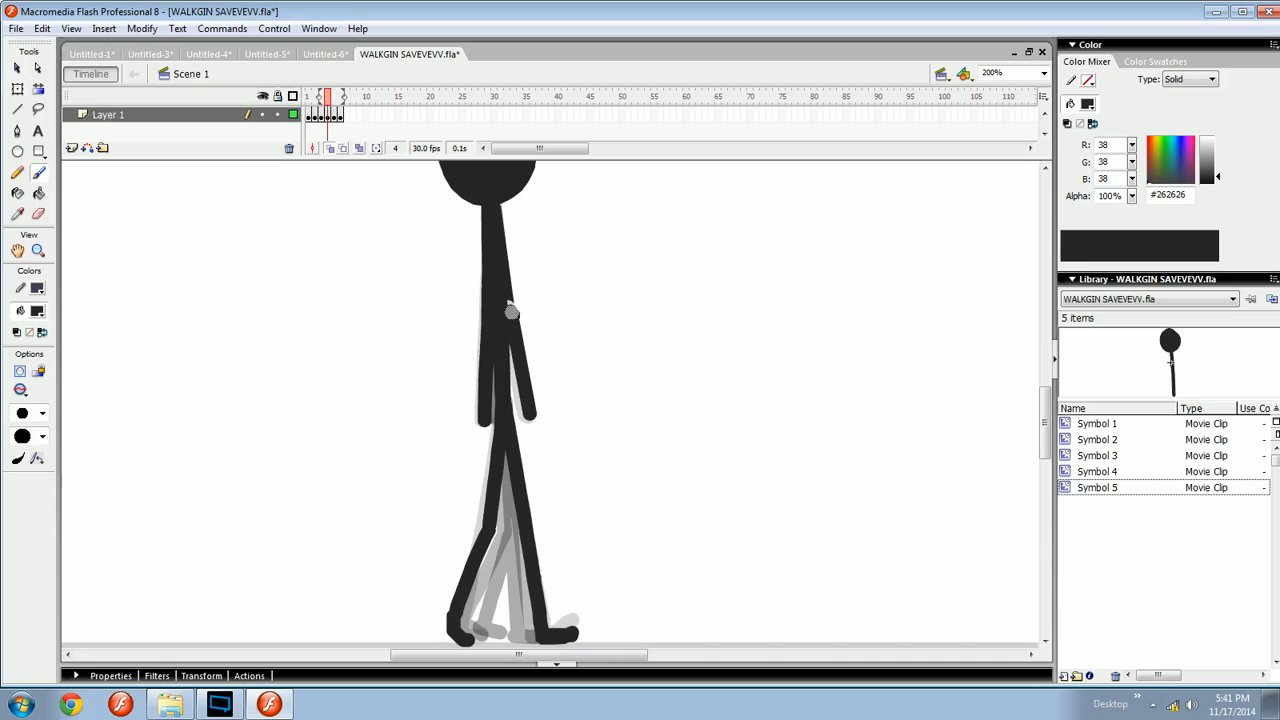
- Touch up the shoulder and hand ends of the frame 4 arm with small brush dabs
mouse_move(549, 360)
mouse_down()
mouse_move(546, 333)
mouse_move(542, 343)
mouse_up()
key(comma)
key(period)
key(comma)
key(period)
key(e)
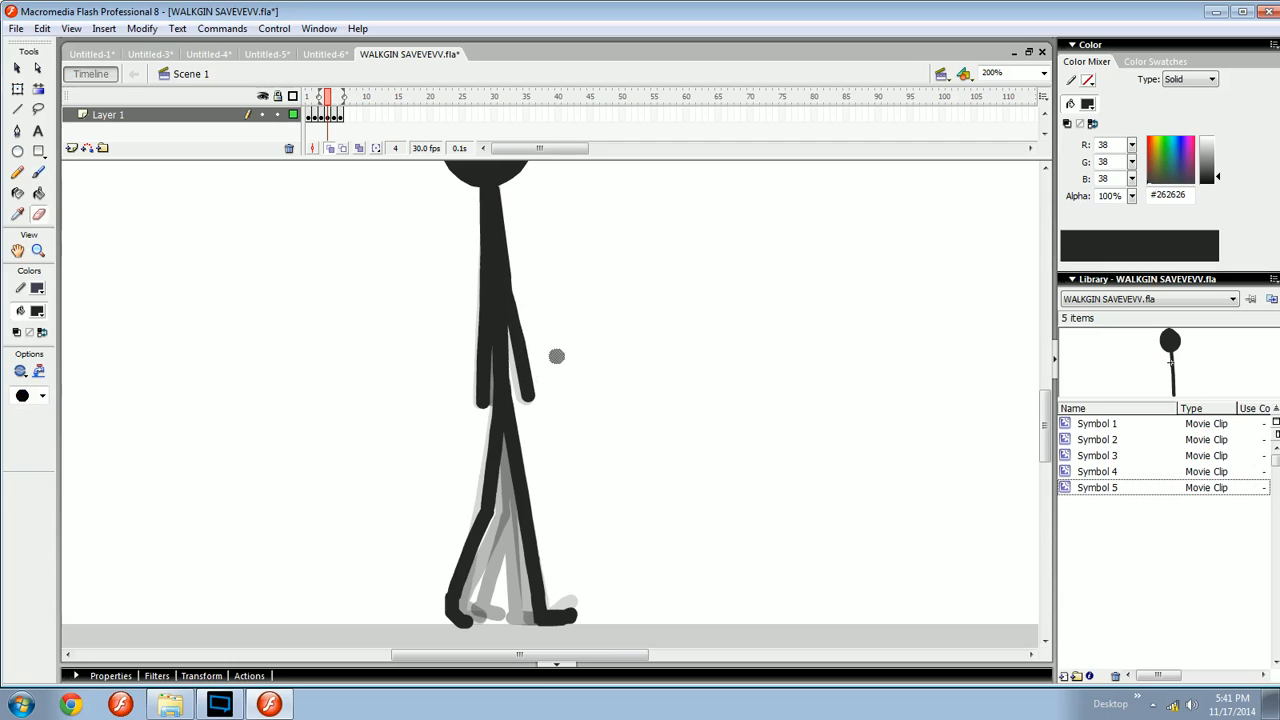
key(b)
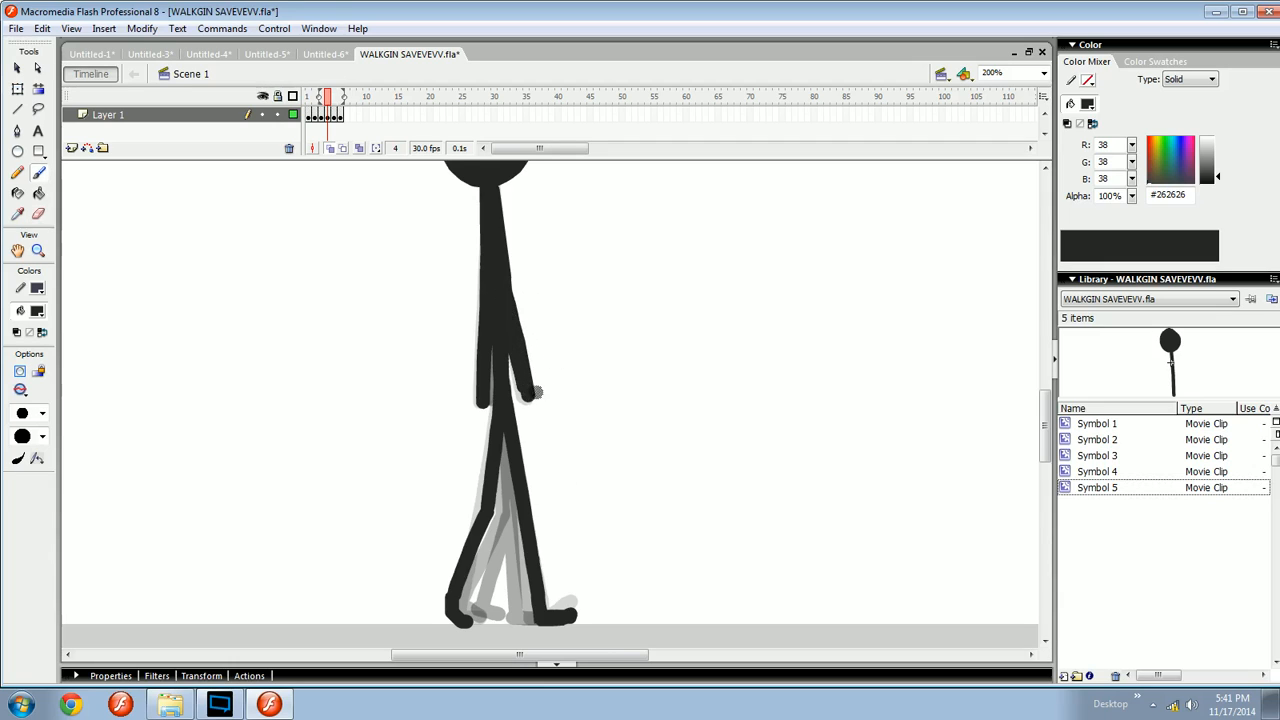
drag(526, 388, 522, 386)
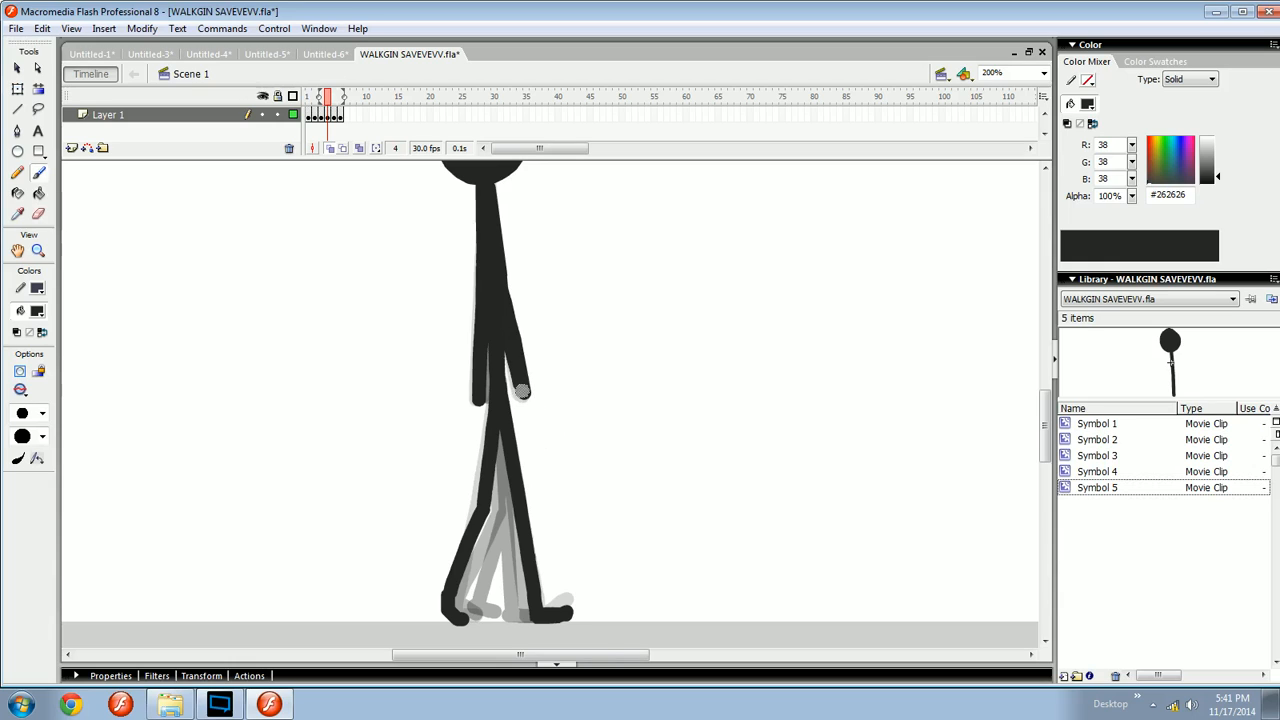
- Step back and forth between frames 2 and 4 to compare the arm poses
key(comma)
key(period)
key(comma)
key(comma)
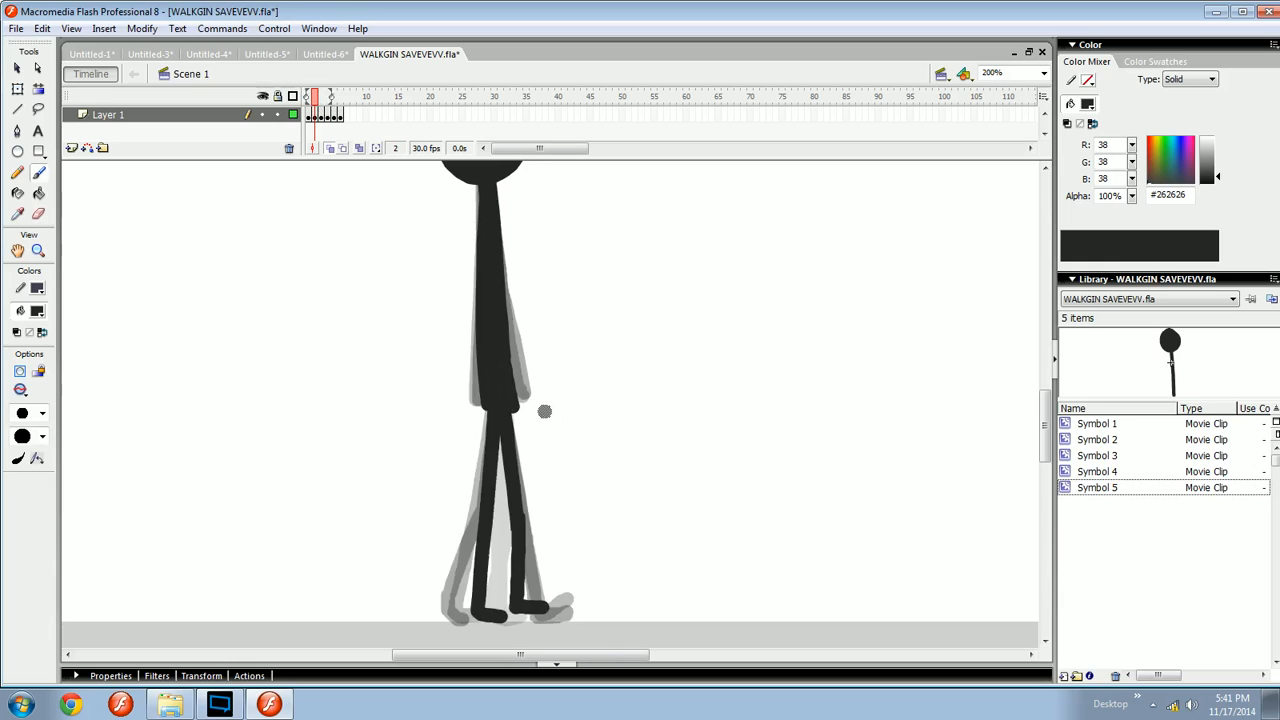
key(period)
key(period)
key(e)
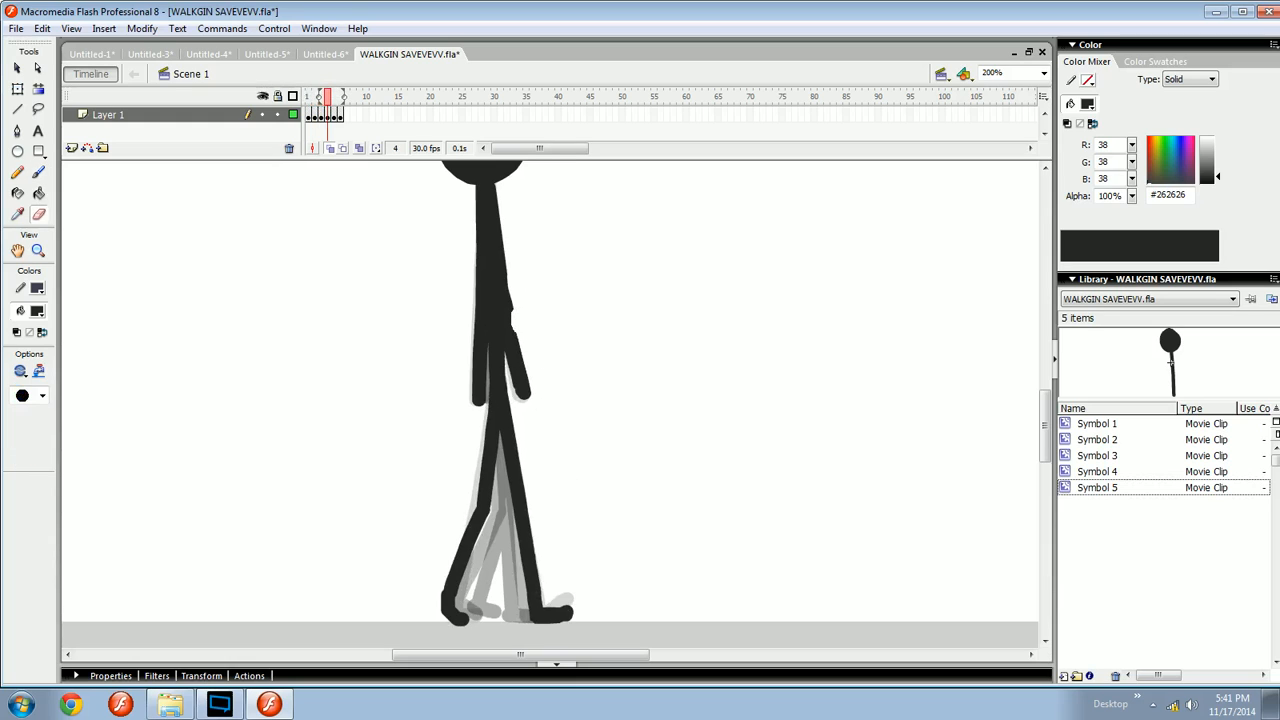
drag(549, 320, 550, 316)
key(b)
- Brush the arm hanging down the body on frame 5, undoing and retrying the stroke repeatedly
key(comma)
key(period)
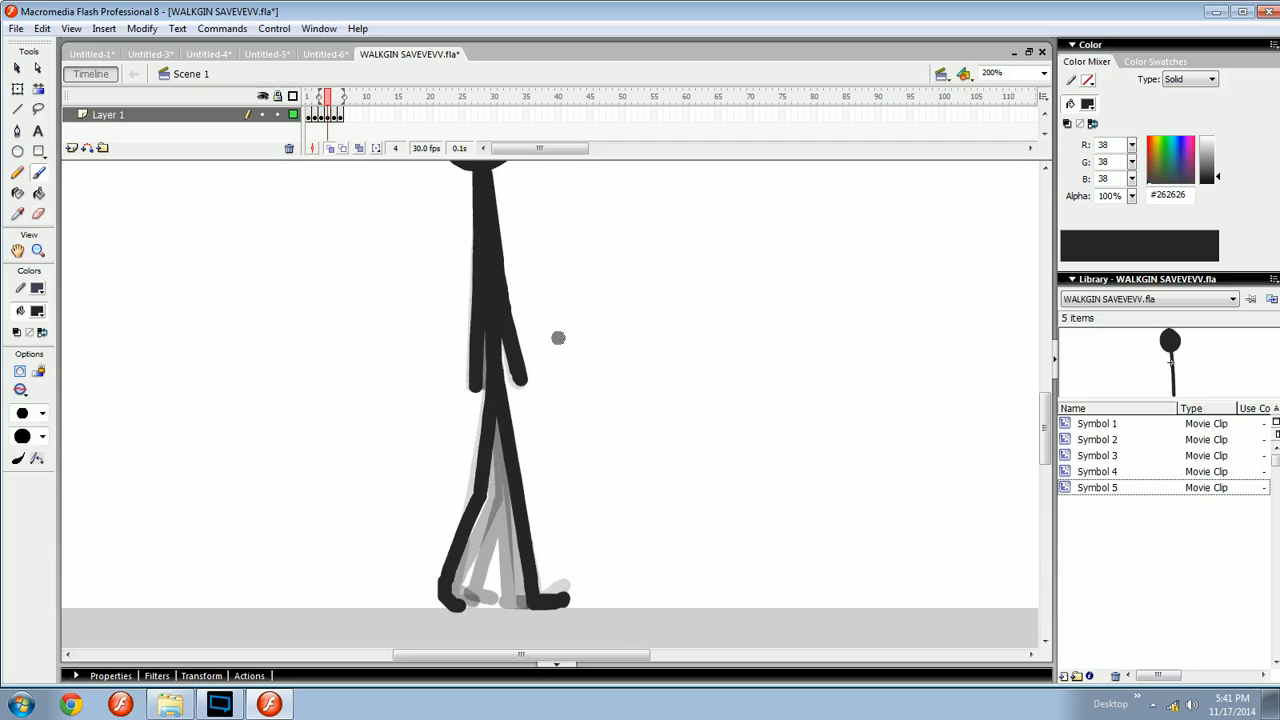
key(period)
drag(485, 178, 519, 377)
key(ctrl+z)
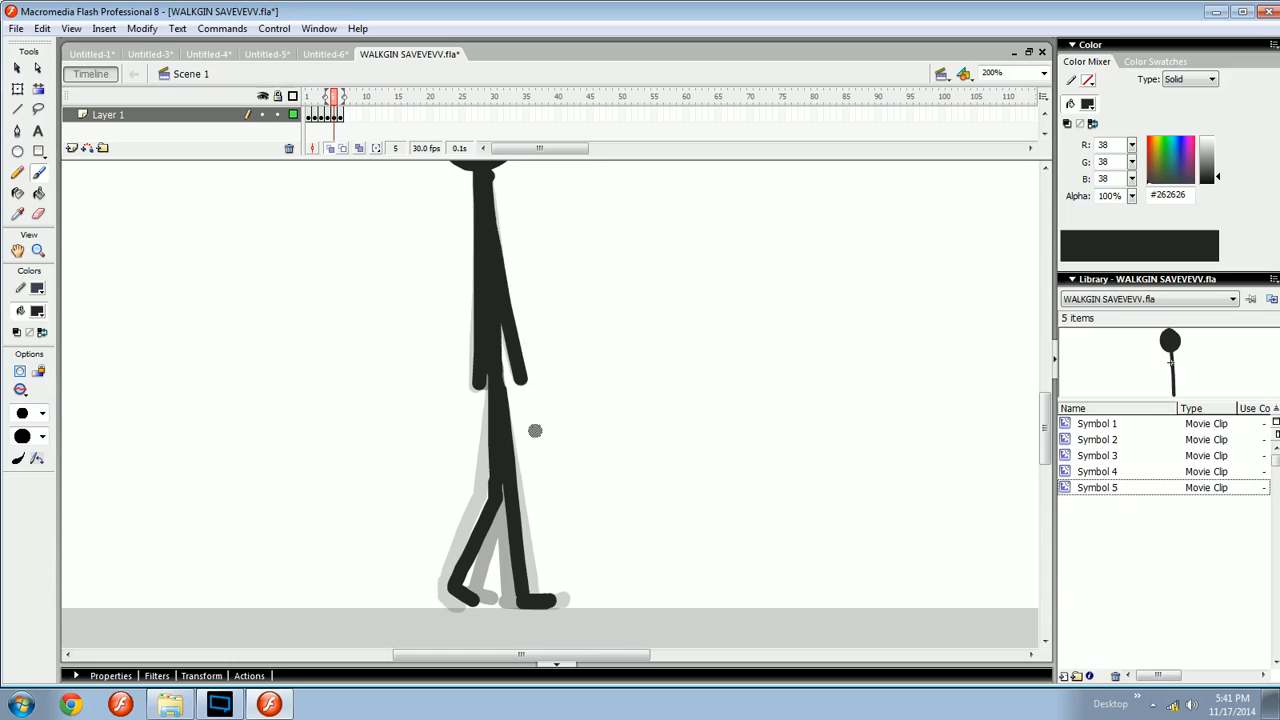
key(ctrl+z)
mouse_move(489, 190)
mouse_down()
mouse_move(514, 371)
mouse_move(505, 366)
mouse_up()
key(ctrl+z)
key(ctrl+z)
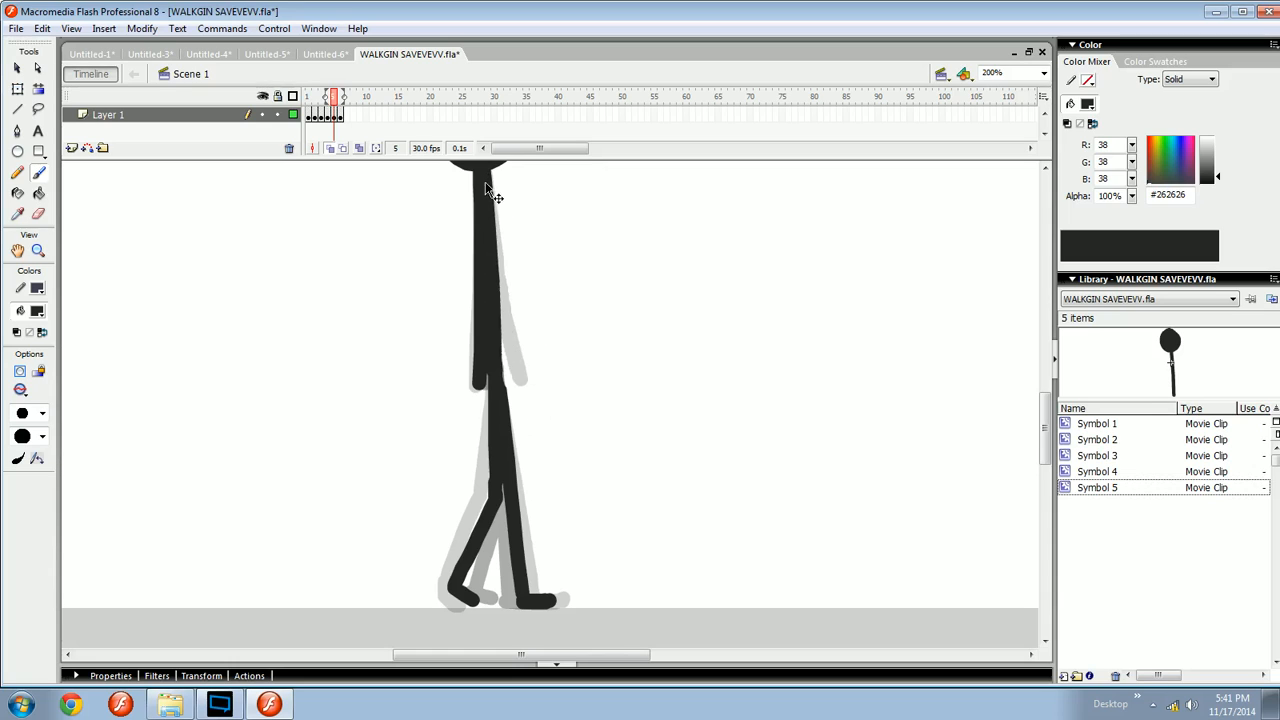
drag(490, 192, 524, 372)
key(ctrl+z)
key(ctrl+z)
key(ctrl+z)
mouse_move(490, 181)
mouse_down()
mouse_move(512, 369)
mouse_move(513, 355)
mouse_up()
key(ctrl+z)
drag(488, 182, 512, 372)
key(ctrl+z)
key(ctrl+z)
drag(485, 187, 513, 370)
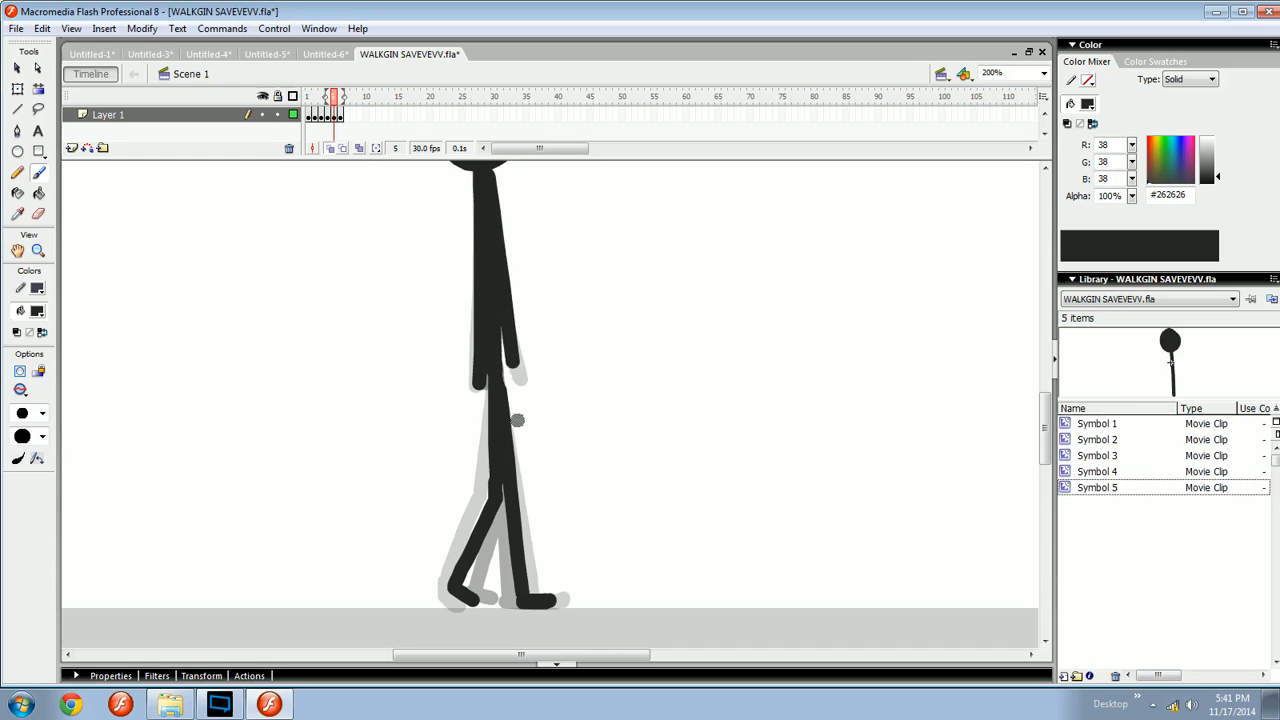
key(ctrl+z)
drag(483, 190, 511, 375)
scroll(530, 380, up, 2)
scroll(530, 405, down, 1)
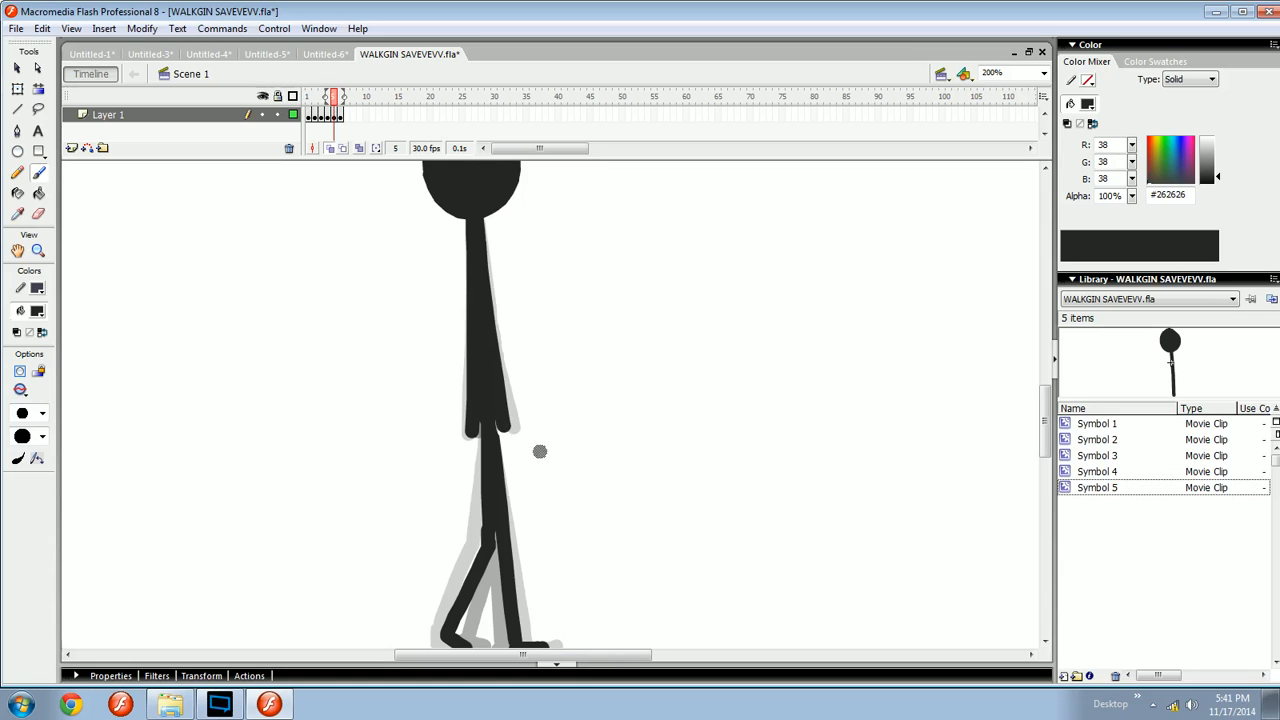
- Brush the arm hanging along the body on frame 6, undoing and retrying the stroke several times
key(comma)
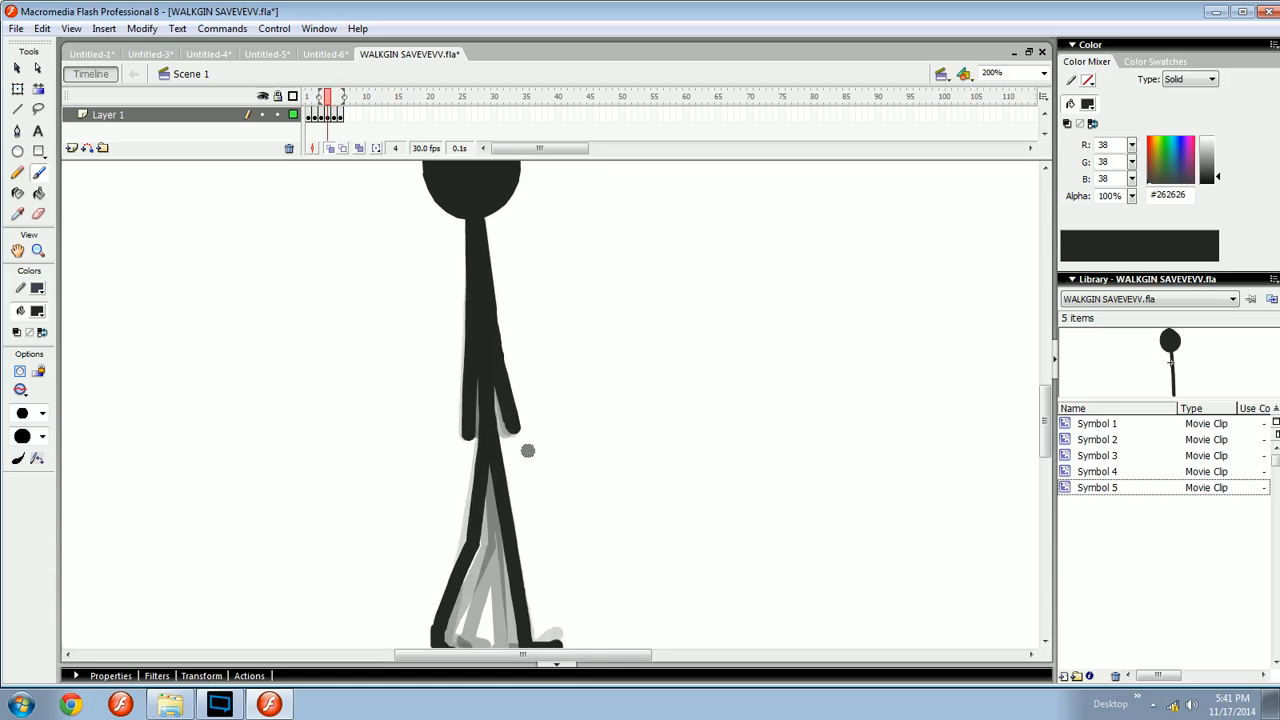
key(period)
key(period)
drag(475, 223, 494, 449)
key(ctrl+z)
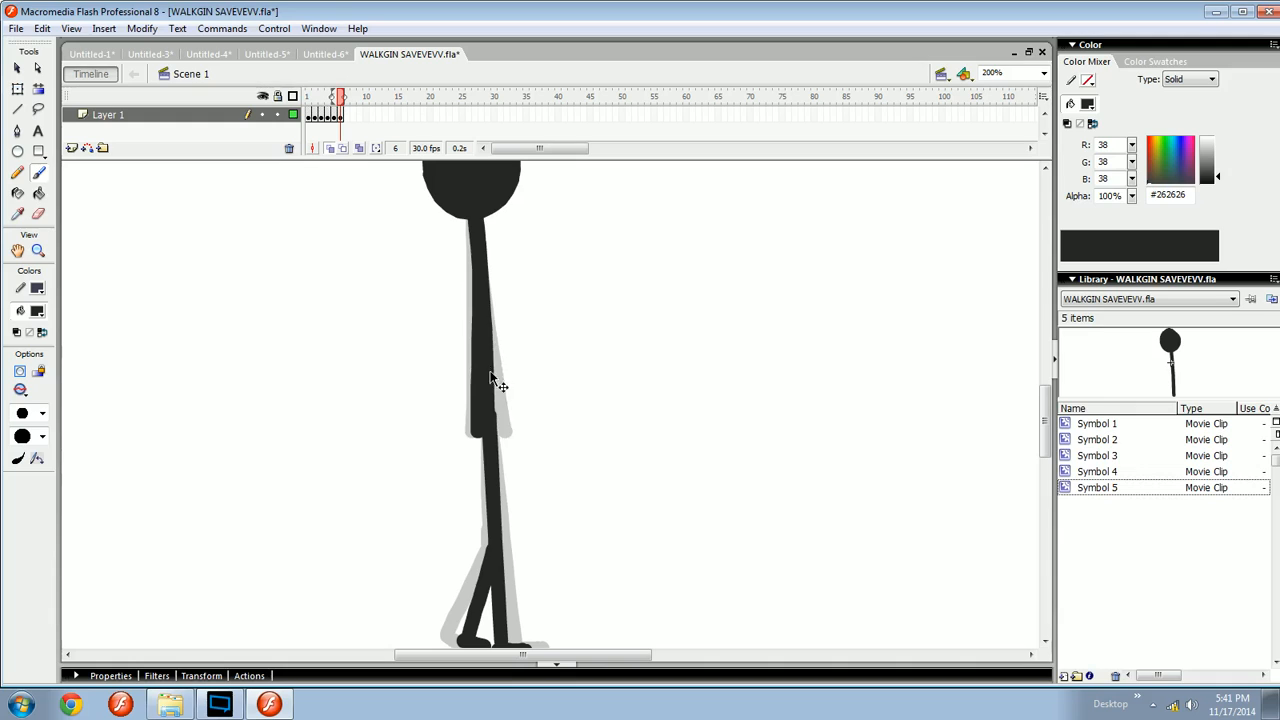
drag(486, 296, 497, 435)
key(ctrl+z)
drag(494, 333, 498, 443)
key(ctrl+z)
drag(489, 334, 502, 437)
- Test the movie twice at 100% zoom to preview the walk cycle
key(ctrl+1)
key(v)
key(ctrl+Return)
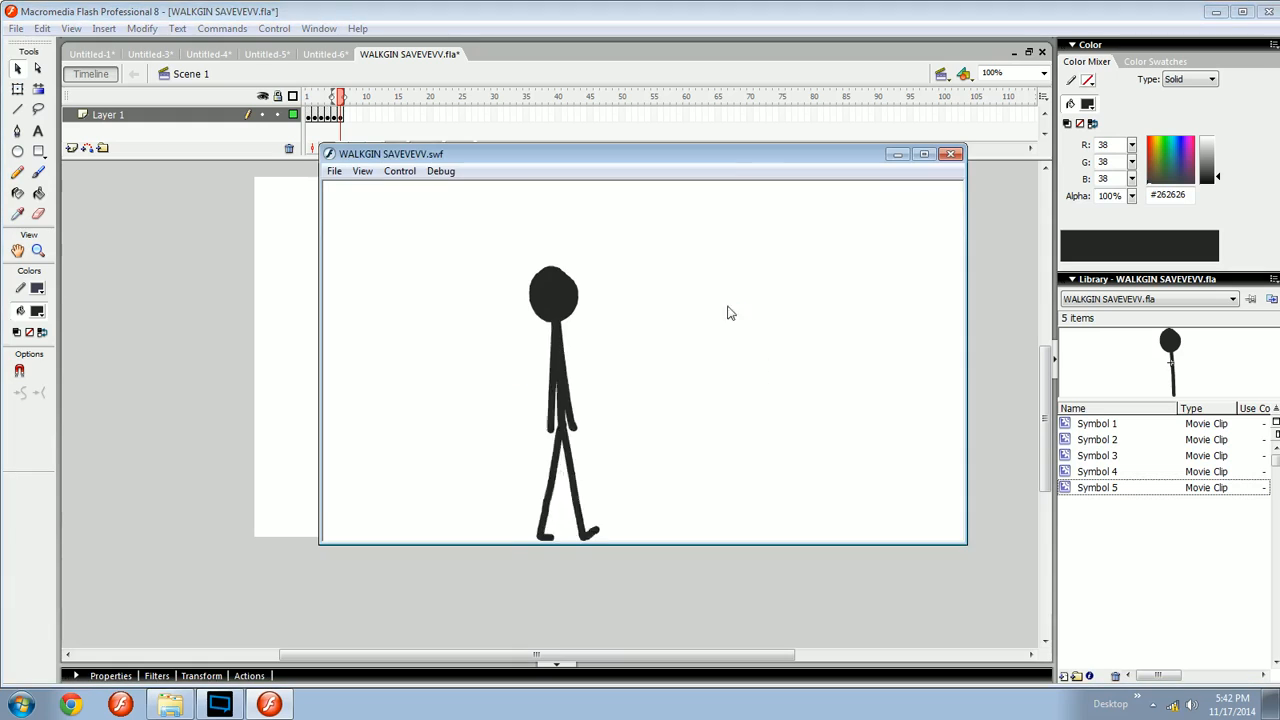
click(951, 154)
click(308, 96)
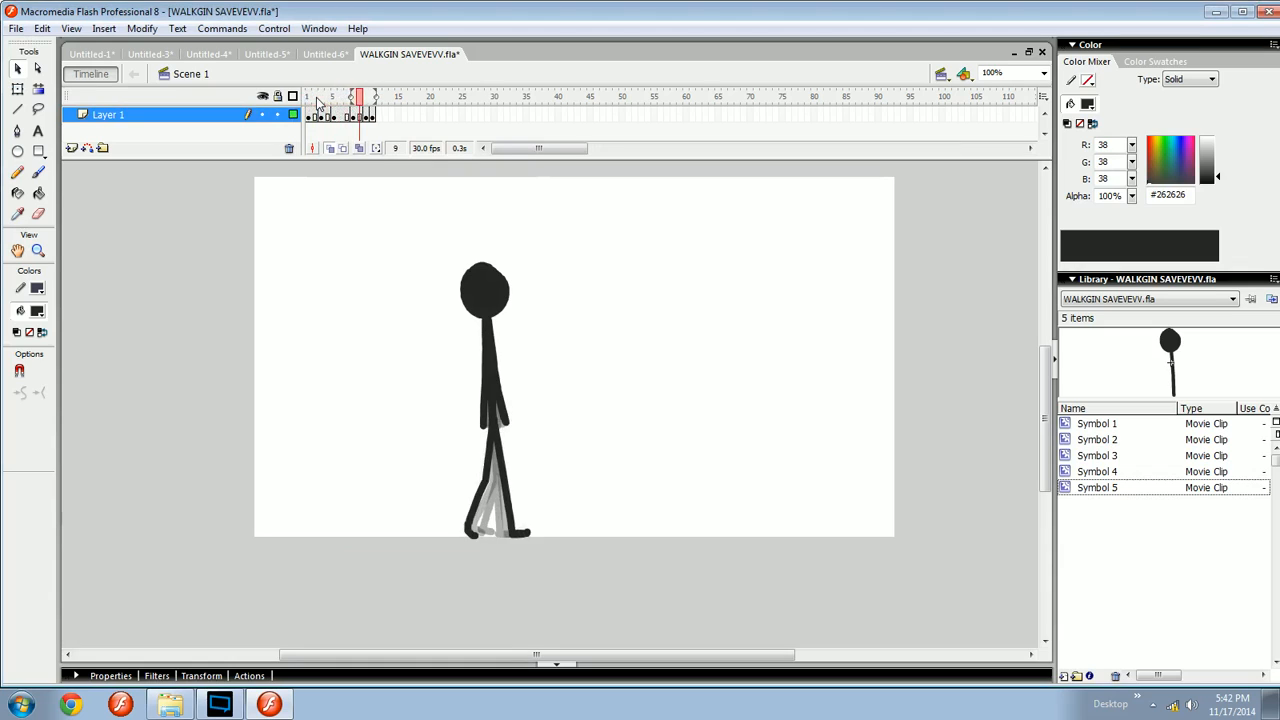
key(ctrl+Return)
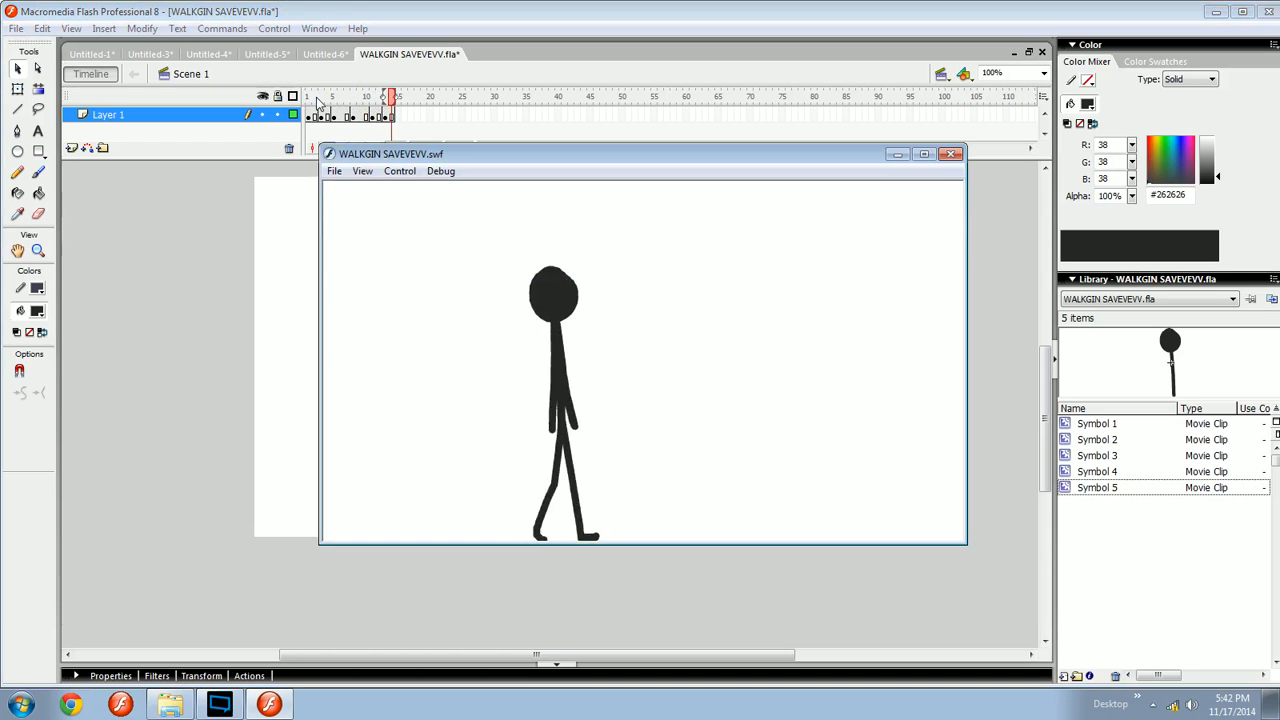
click(952, 155)
- Zoom back in to 200% and undo the last three changes
key(ctrl+equal)
key(b)
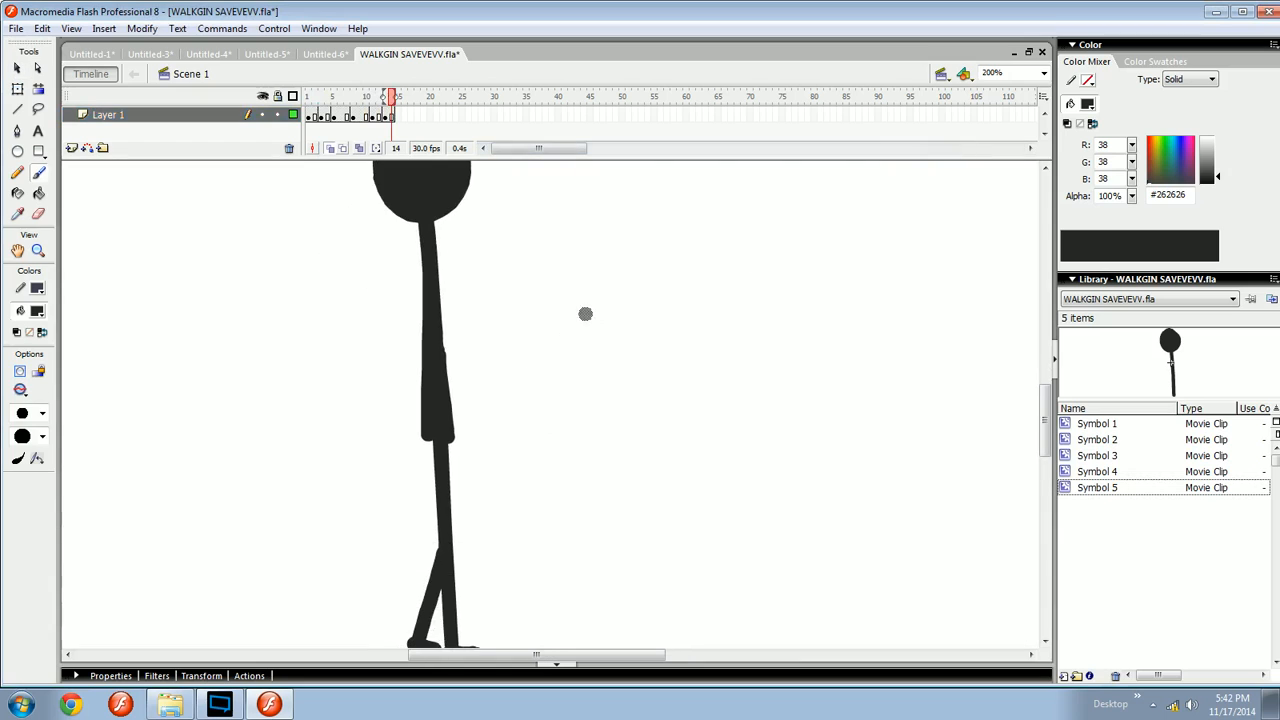
key(ctrl+z)
key(ctrl+z)
key(ctrl+z)
key(ctrl+z)
key(ctrl+z)
key(ctrl+z)
key(ctrl+z)
key(ctrl+z)
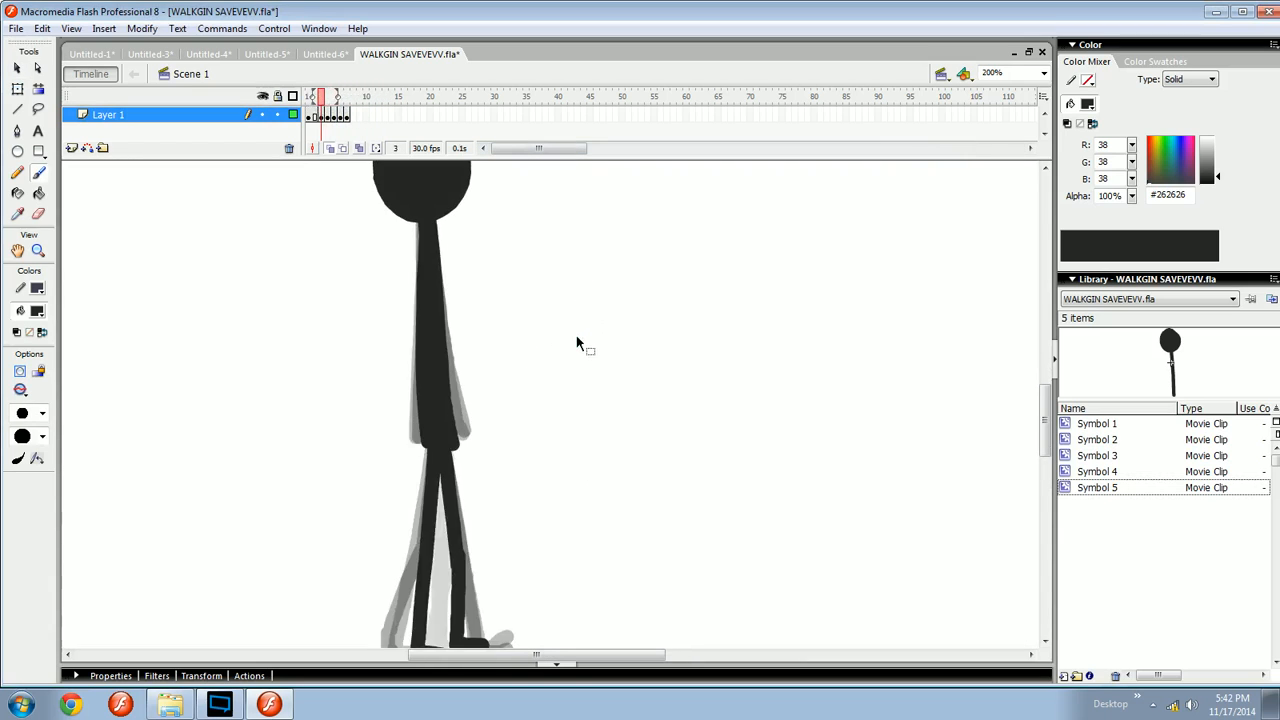
- Step back and forth through frames 1 to 6 to review the leg and arm poses
drag(552, 416, 559, 387)
key(period)
key(period)
key(period)
key(period)
key(comma)
key(comma)
key(comma)
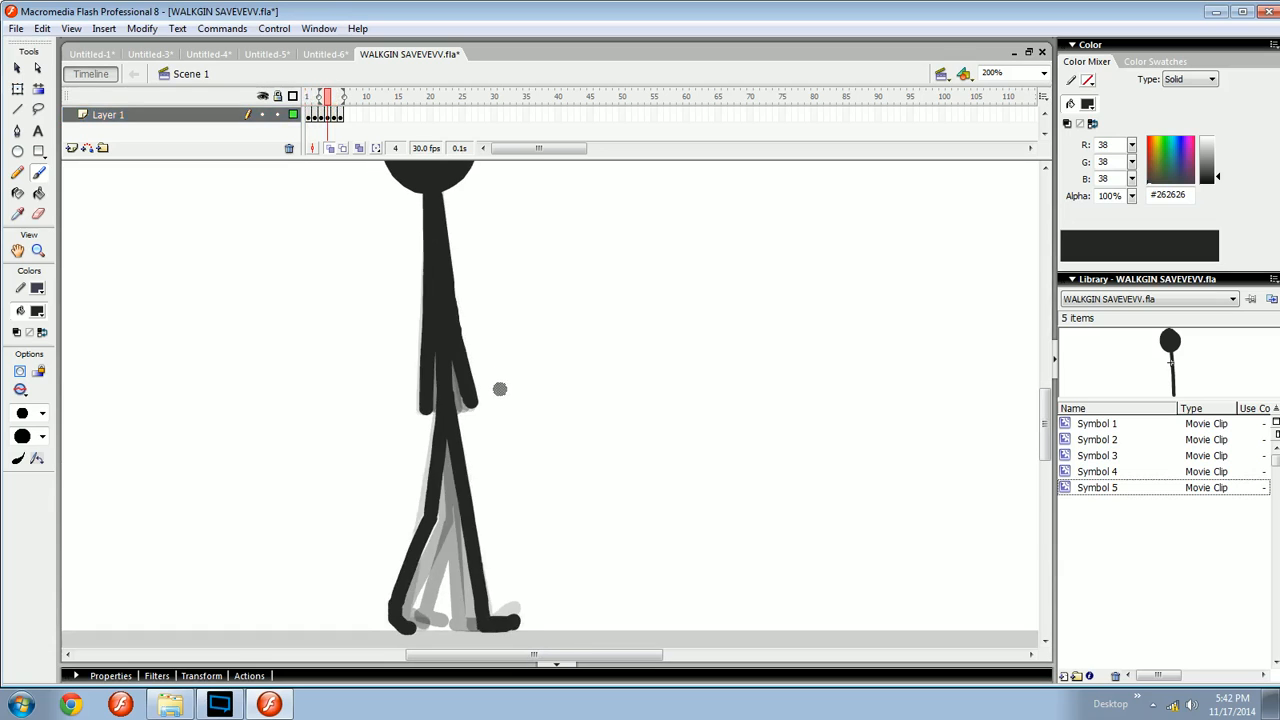
key(period)
key(comma)
key(comma)
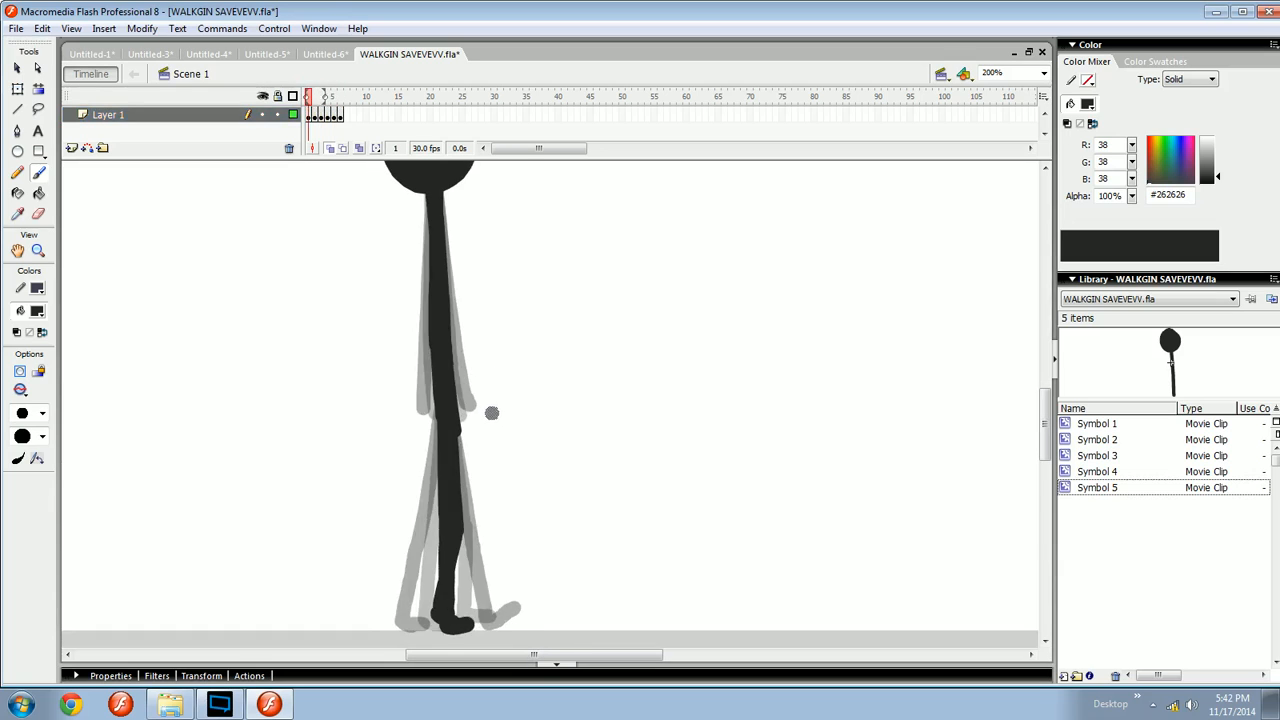
key(e)
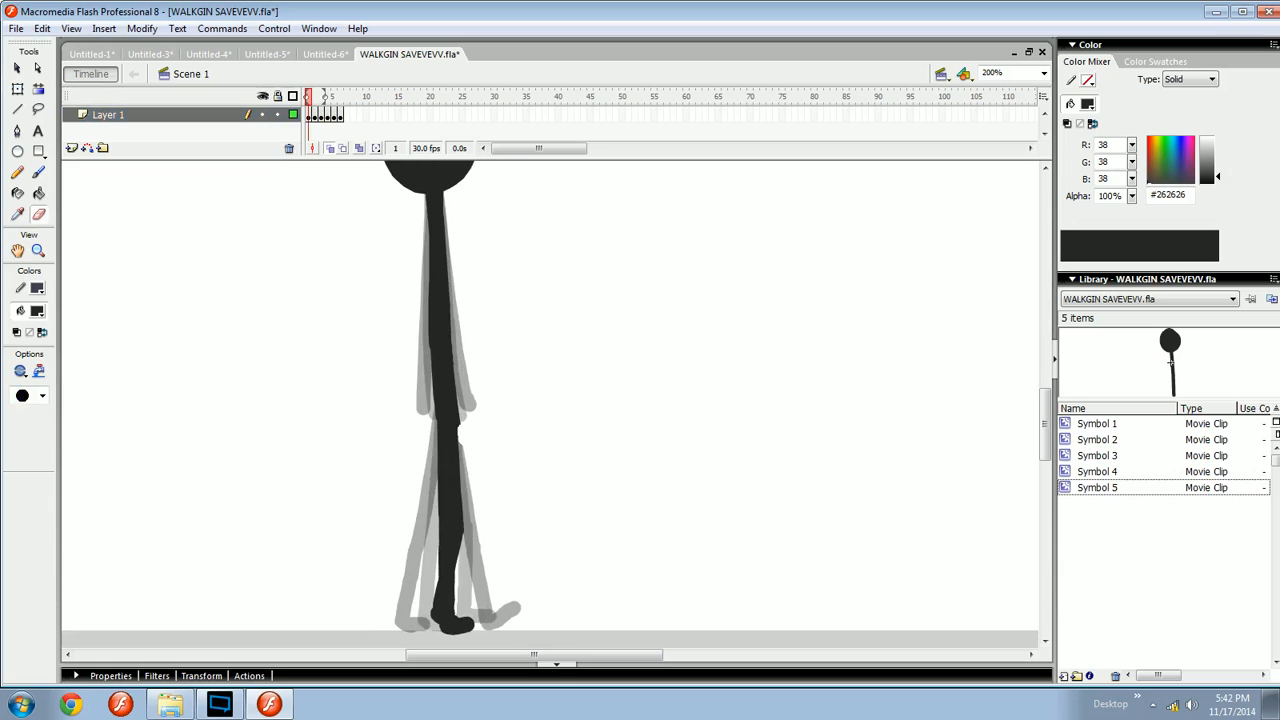
key(b)
key(period)
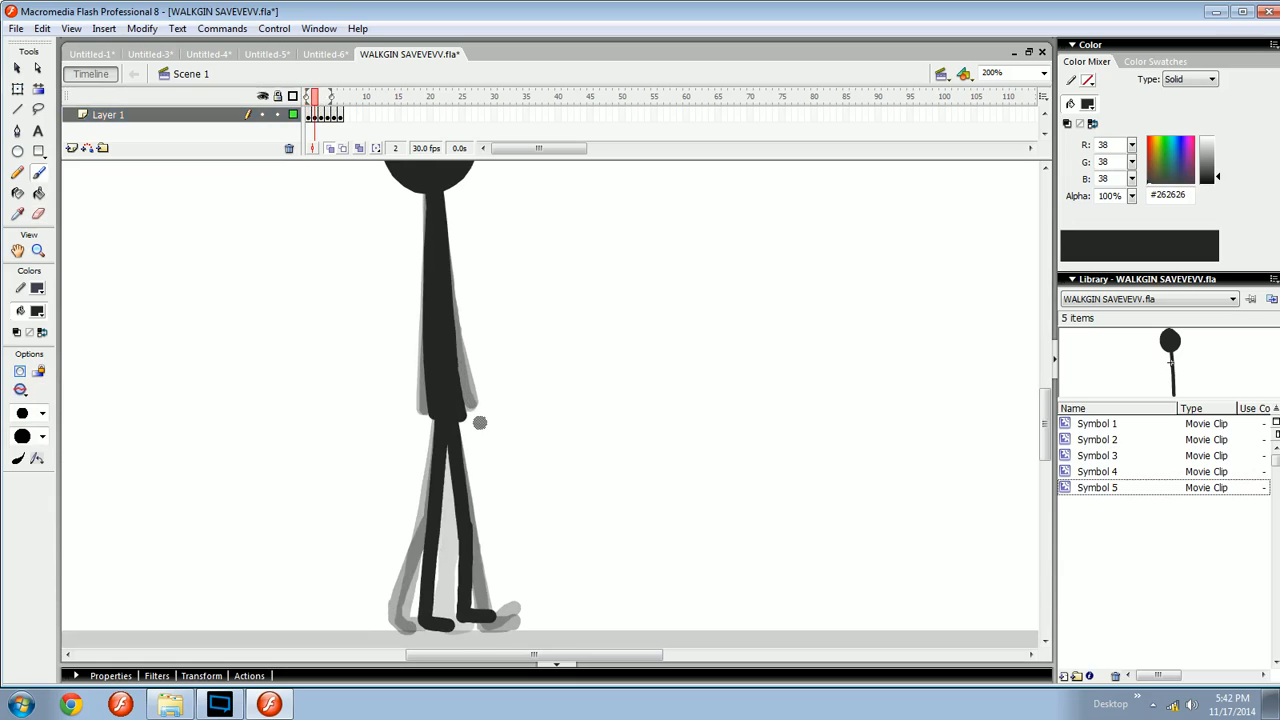
key(e)
key(b)
key(period)
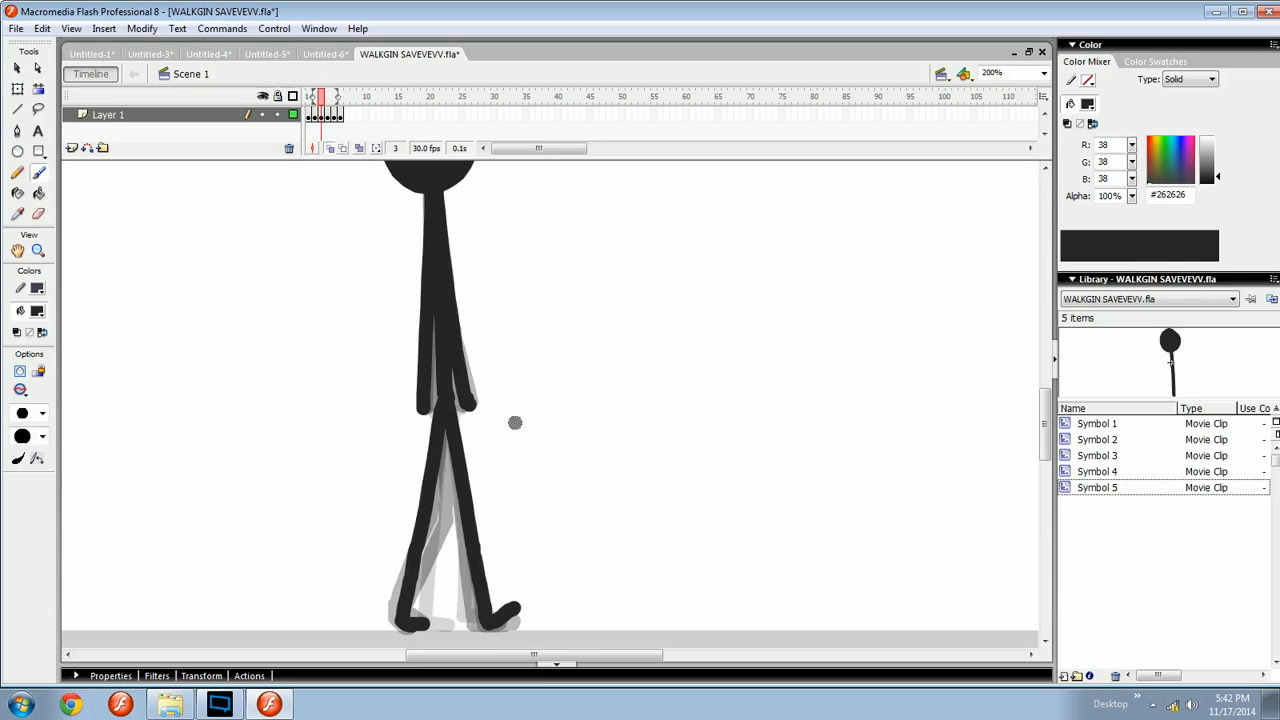
key(comma)
key(comma)
key(period)
key(period)
key(period)
key(period)
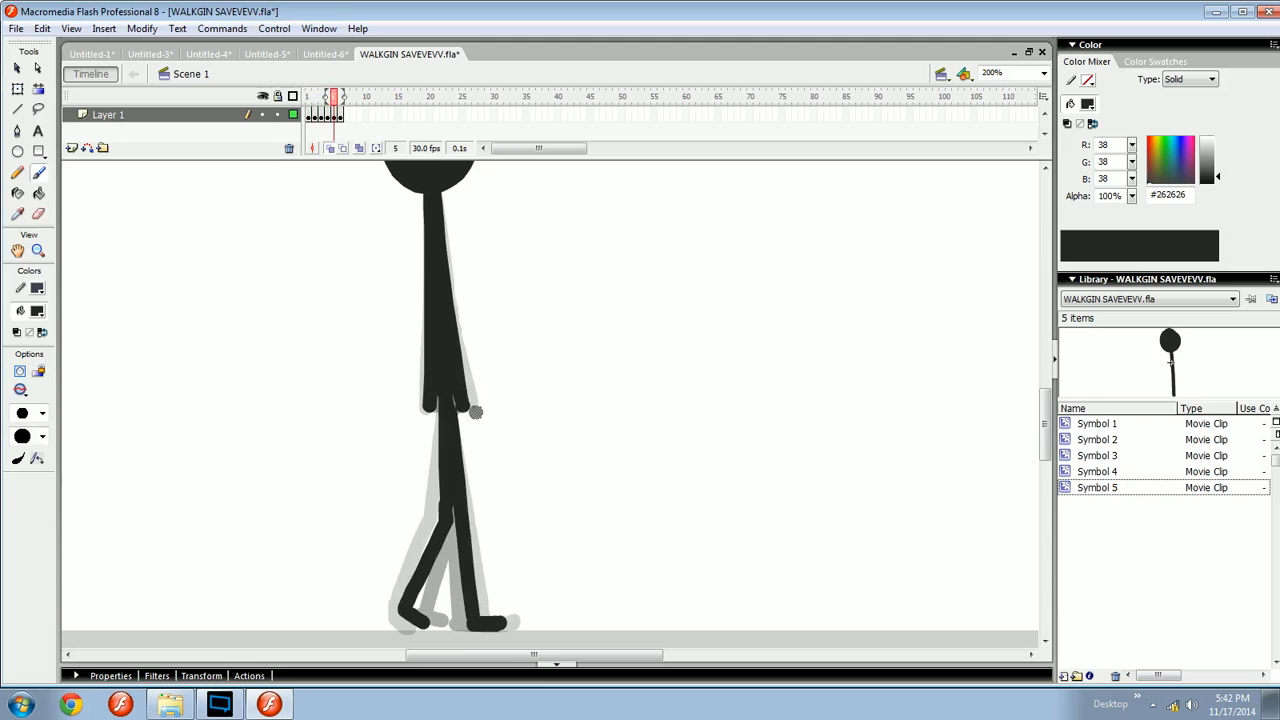
key(comma)
key(comma)
key(comma)
key(period)
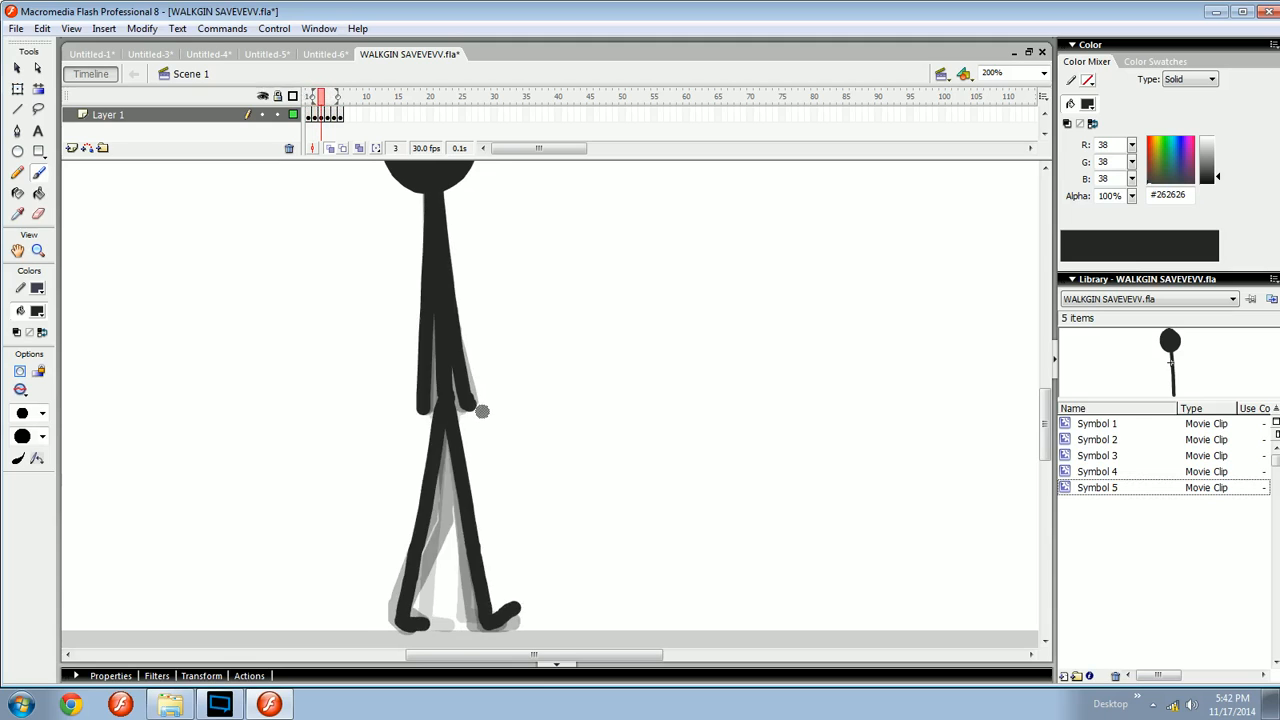
key(period)
key(e)
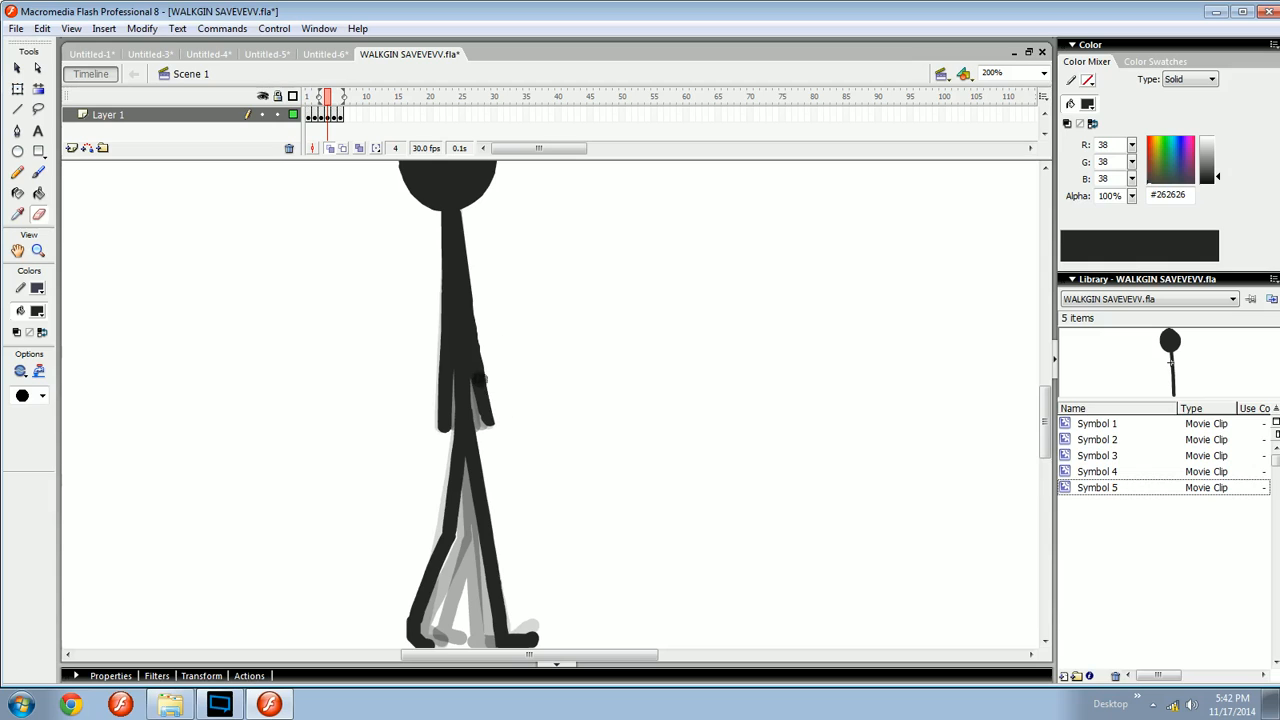
key(b)
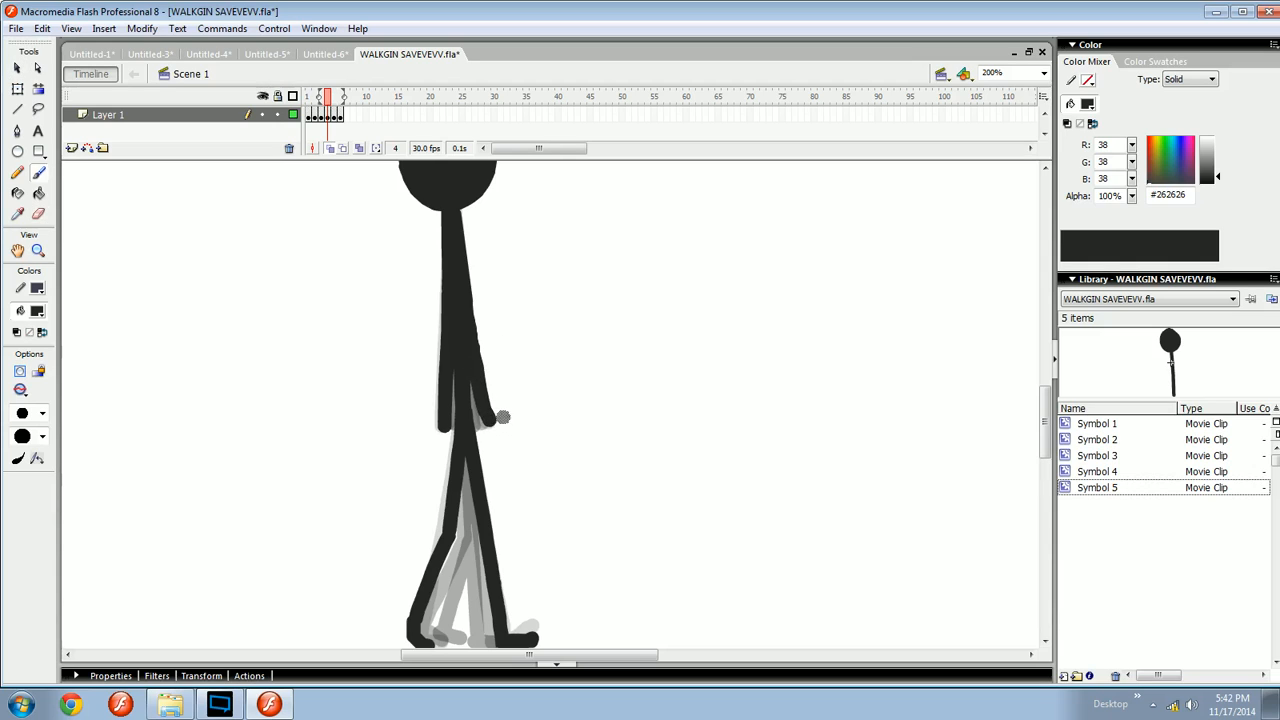
- Try sketching sample arm strokes in the empty area beside the figure on frames 5 and 4, undoing and deleting them
key(comma)
key(comma)
key(period)
key(period)
key(period)
mouse_move(578, 286)
mouse_down()
mouse_move(610, 410)
mouse_move(664, 423)
mouse_up()
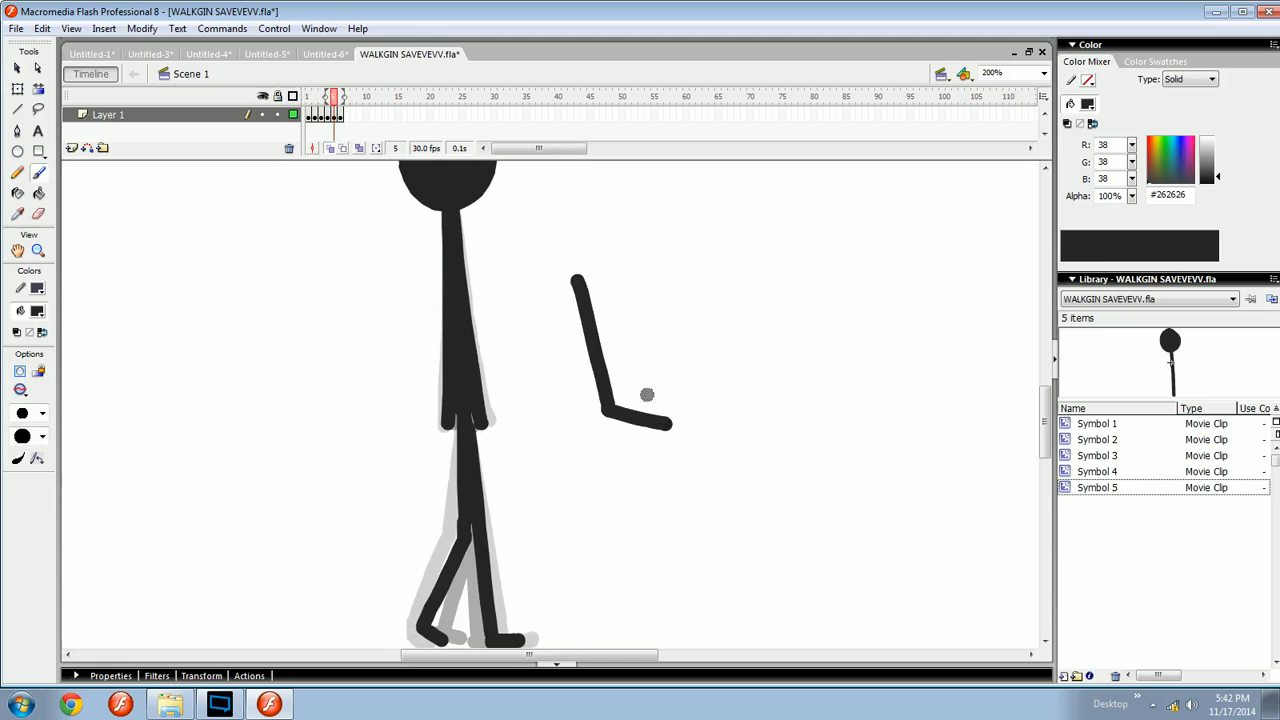
key(ctrl+z)
drag(601, 249, 705, 434)
key(ctrl+z)
drag(606, 251, 641, 457)
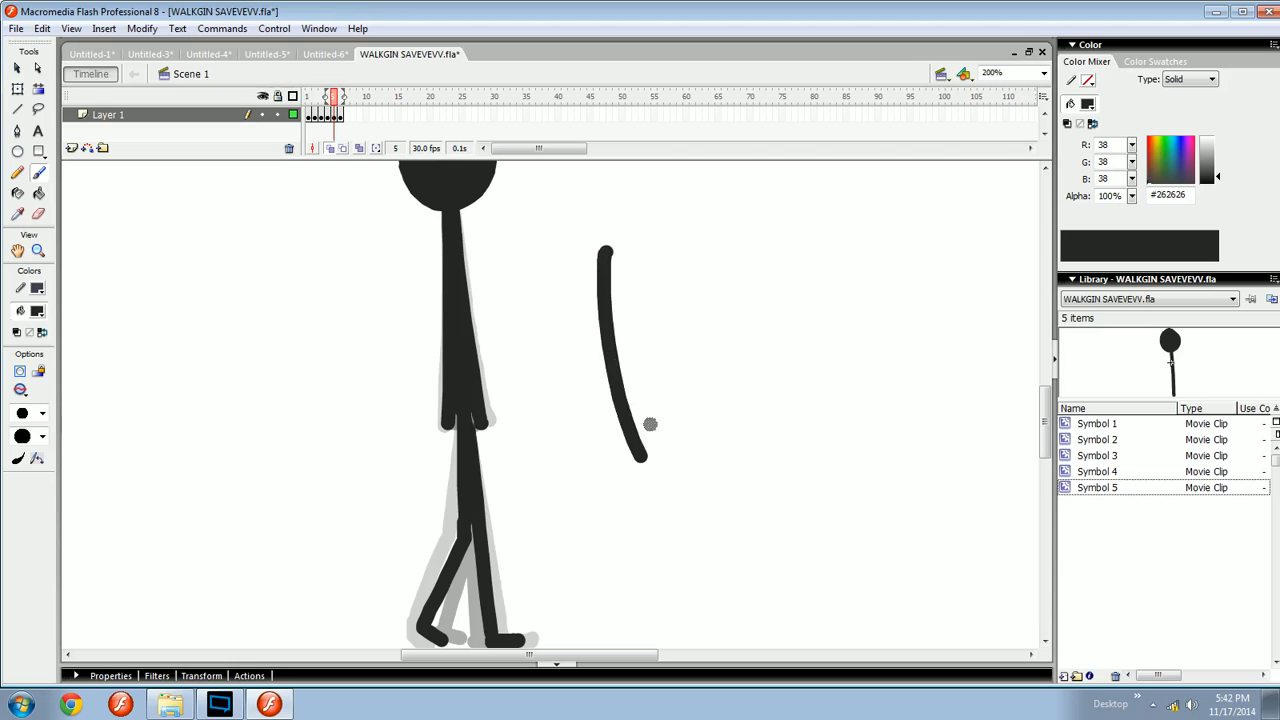
key(ctrl+z)
mouse_move(580, 245)
mouse_down()
mouse_move(598, 408)
mouse_move(655, 492)
mouse_move(594, 311)
mouse_move(640, 500)
mouse_up()
key(ctrl+z)
key(ctrl+z)
key(Return)
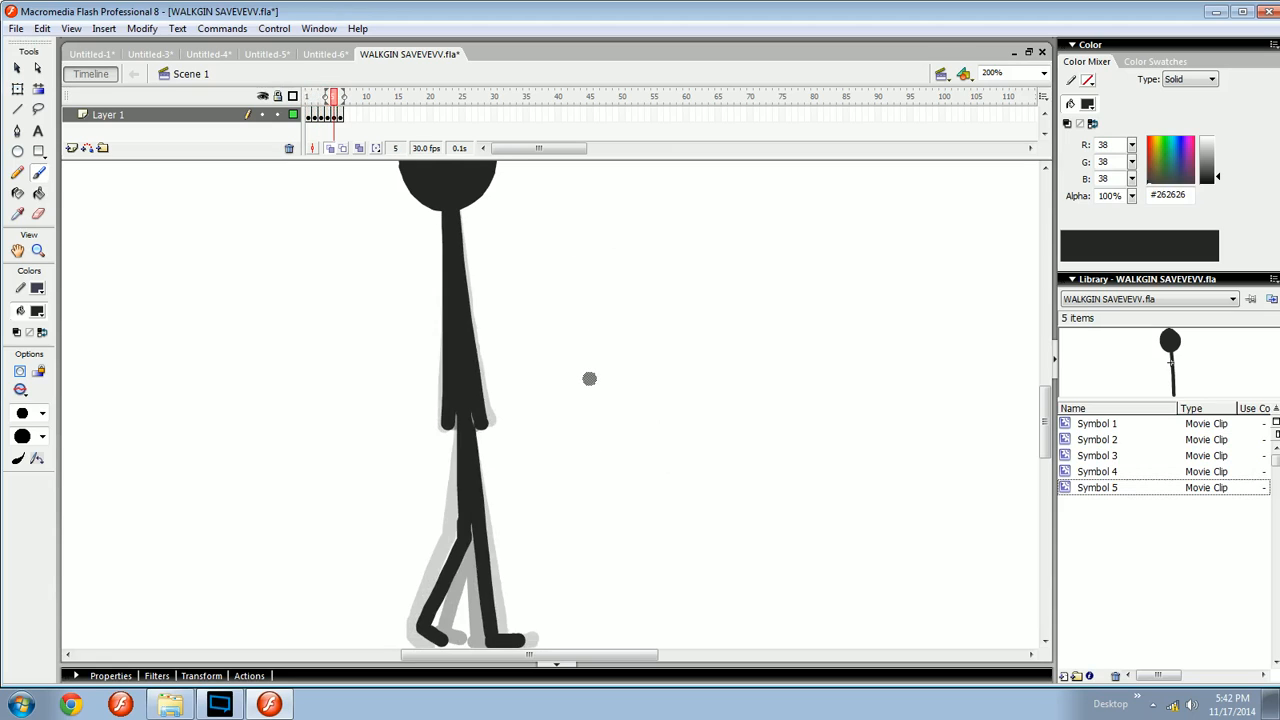
drag(650, 260, 683, 456)
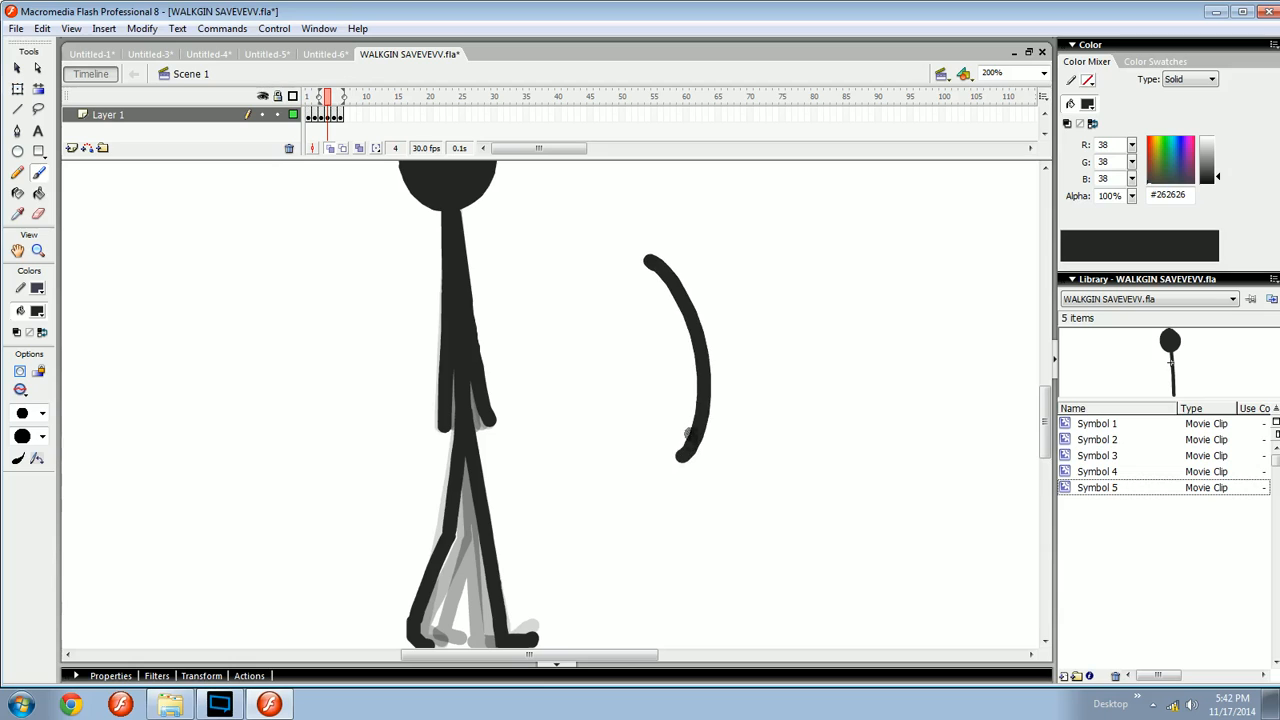
key(v)
click(703, 375)
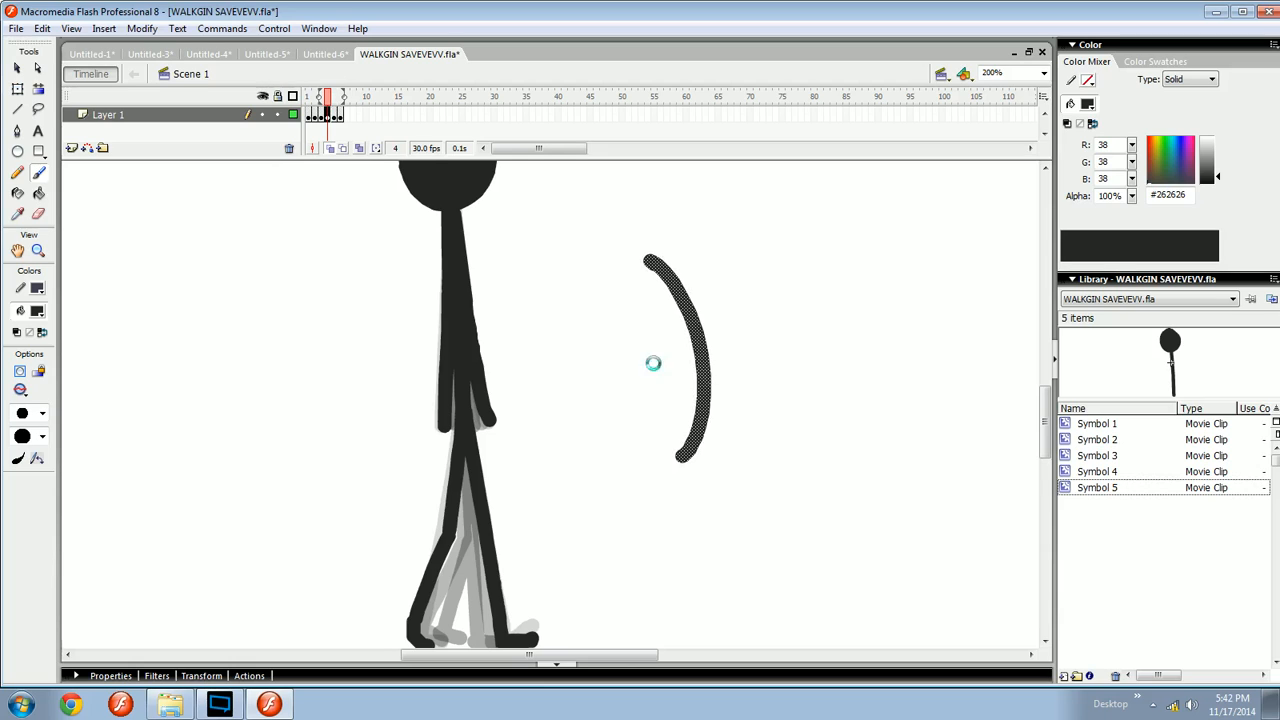
key(Delete)
- Step through the frames again and test the movie to preview the walk
key(comma)
key(period)
key(period)
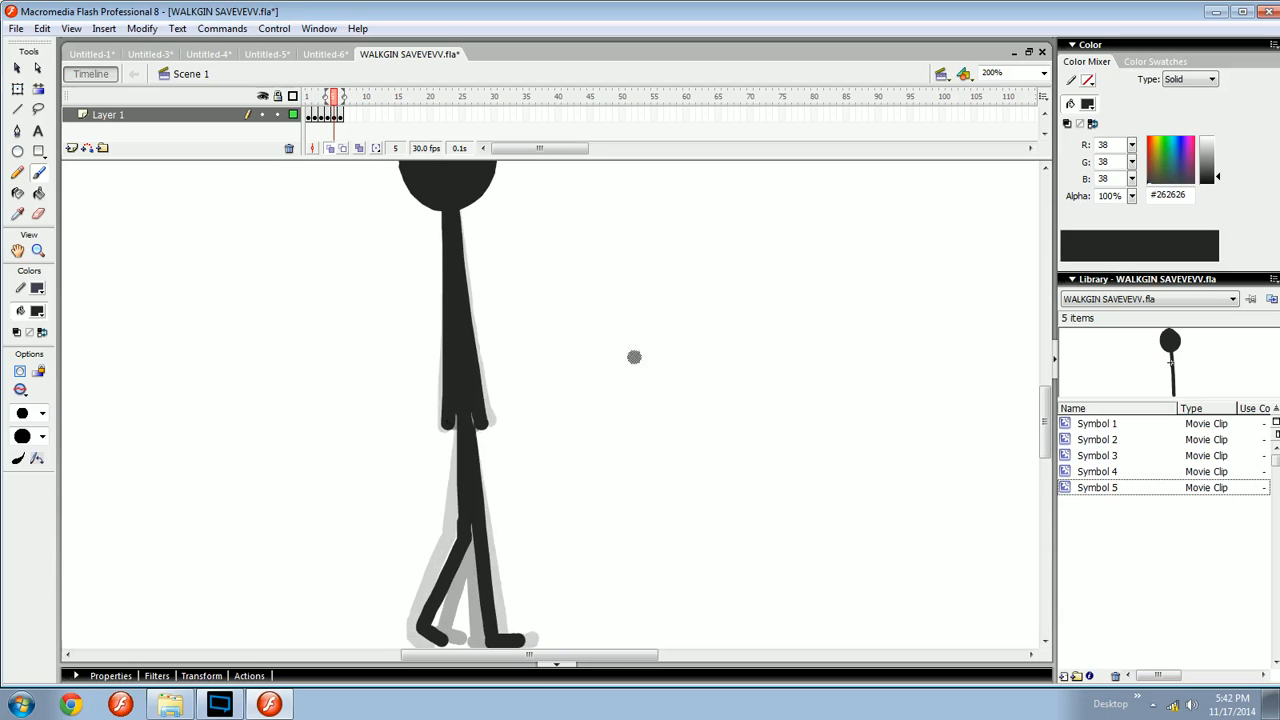
drag(562, 363, 646, 349)
key(period)
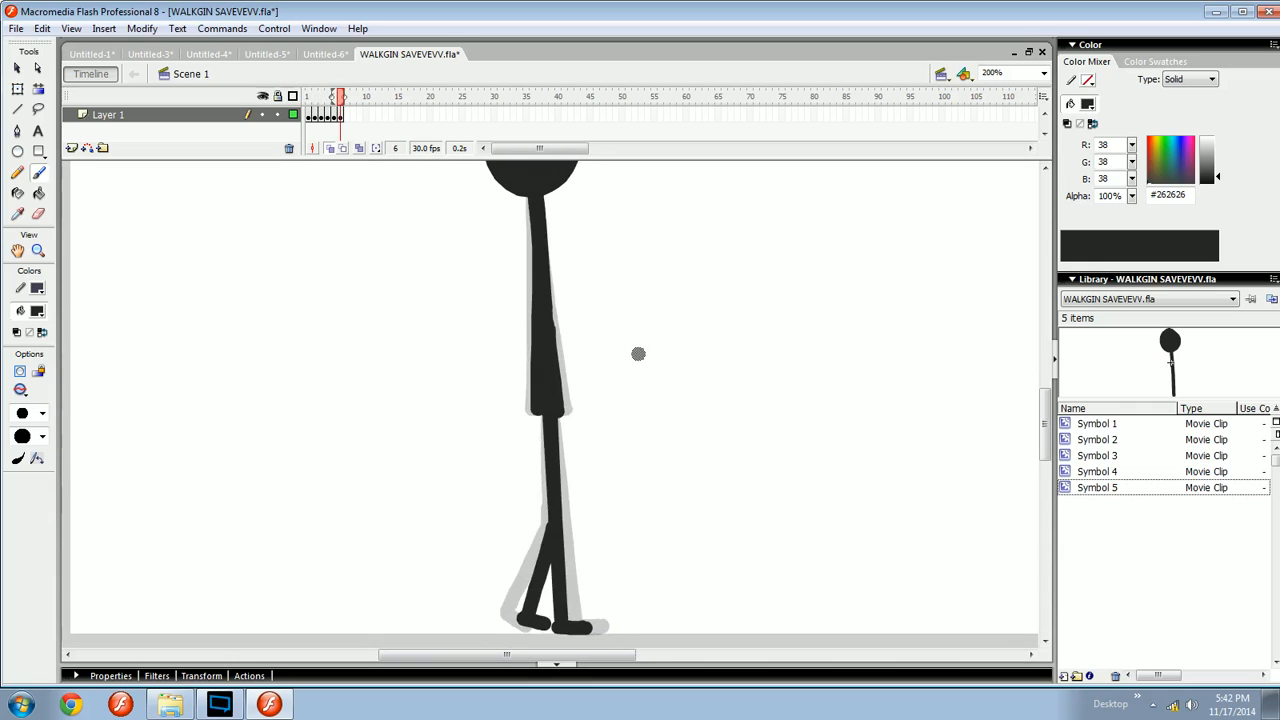
key(comma)
key(comma)
key(comma)
key(comma)
key(comma)
key(period)
key(period)
key(period)
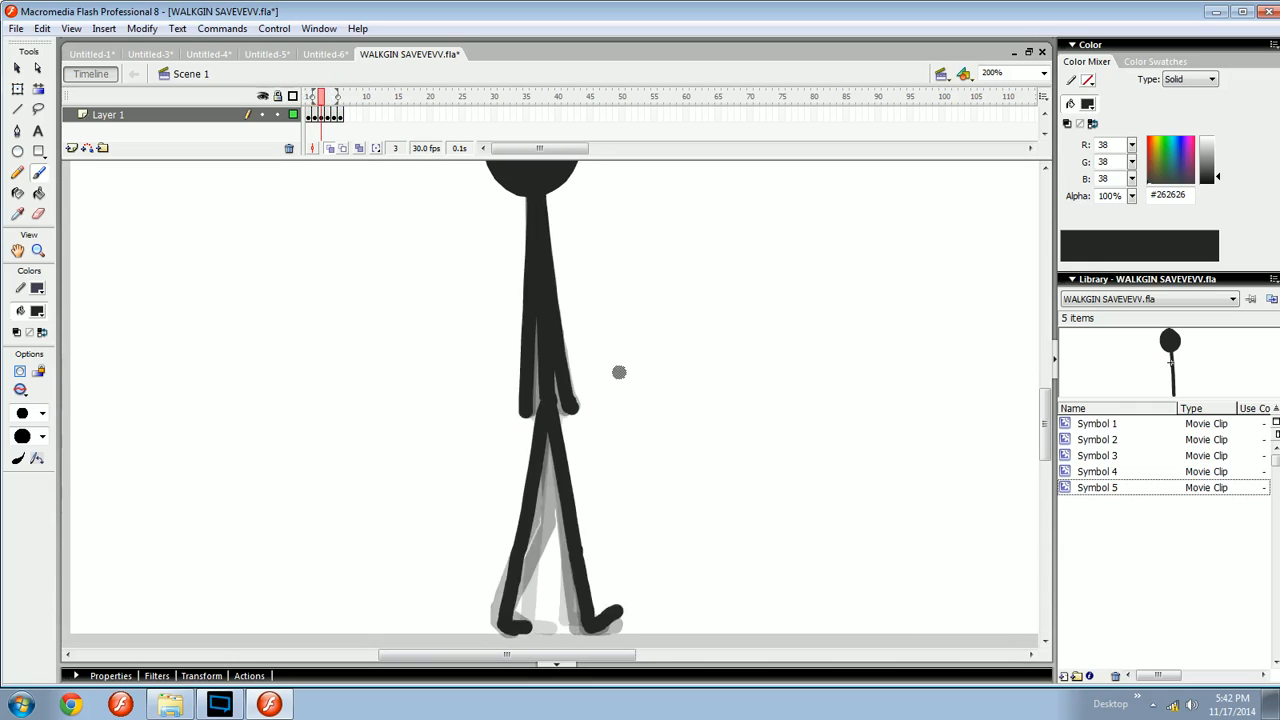
key(period)
key(period)
key(ctrl+Return)
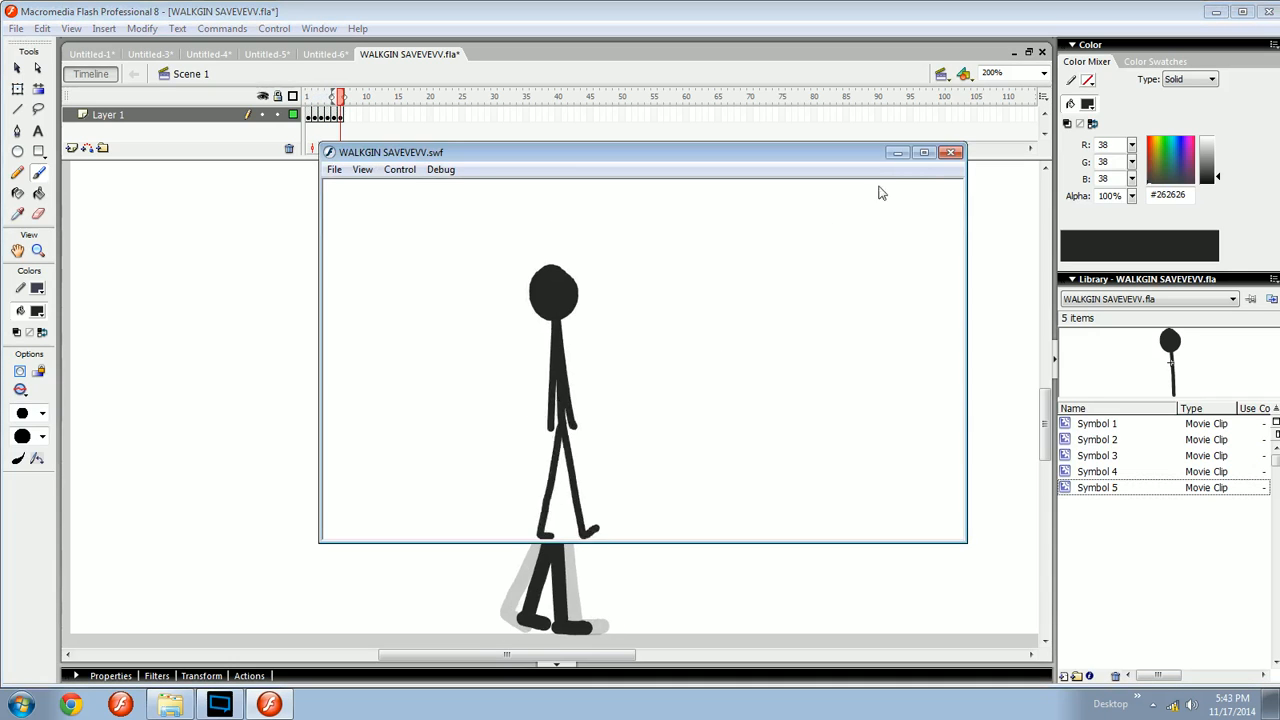
click(957, 156)
- Sketch a pair of legs with bent feet as an inverted V in the empty stage area of frame 1
key(space)
drag(629, 326, 631, 435)
key(v)
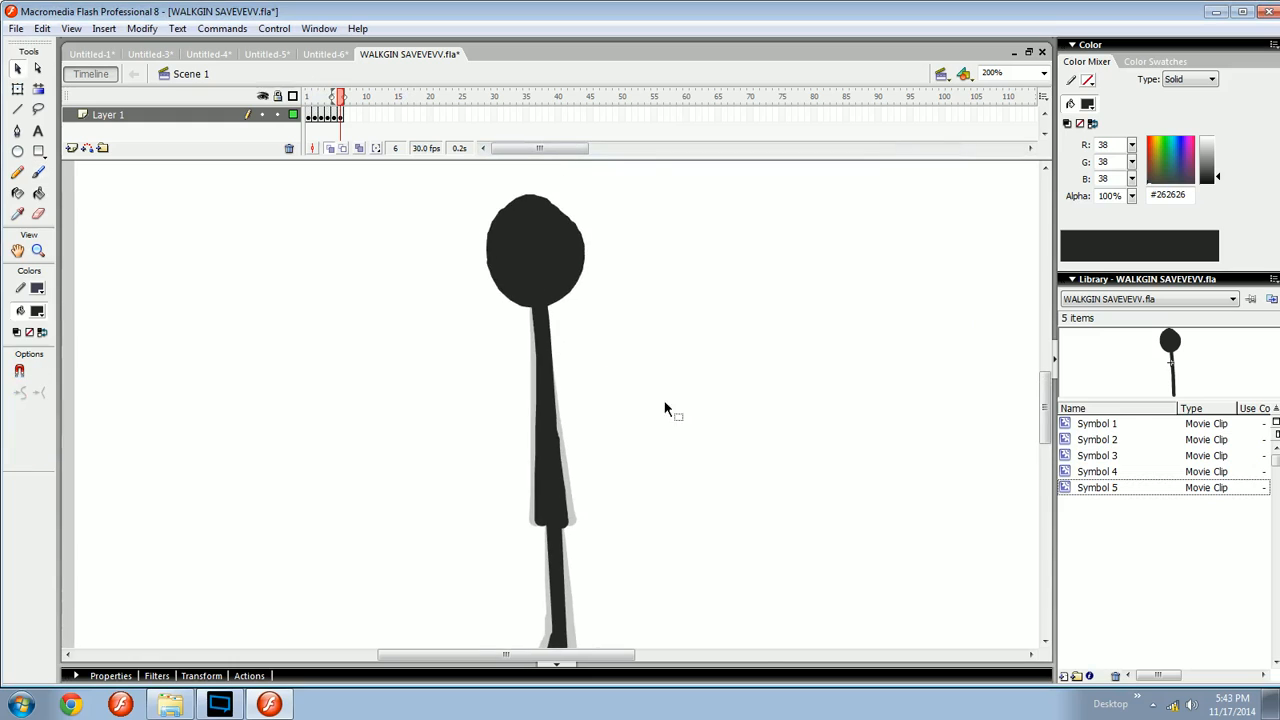
key(space)
mouse_move(797, 345)
mouse_down()
mouse_move(635, 365)
mouse_move(760, 364)
mouse_up()
key(space)
click(308, 117)
key(ctrl+1)
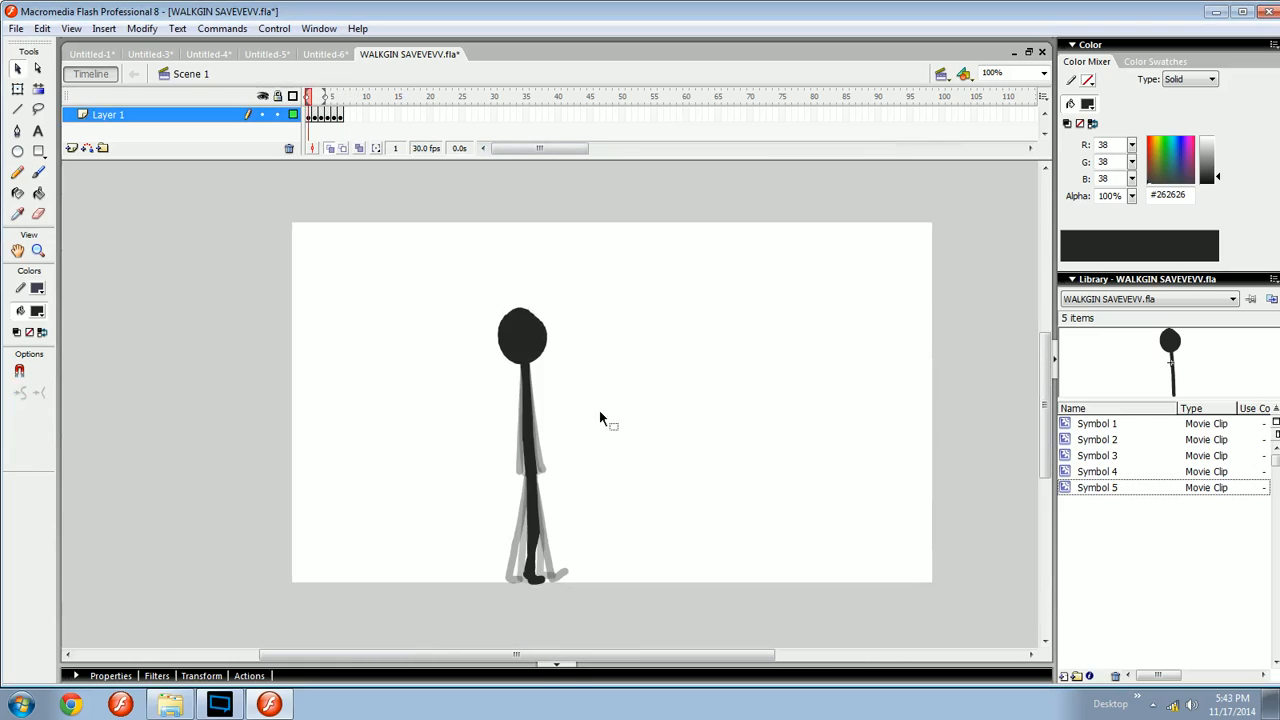
key(space)
drag(592, 427, 591, 375)
key(b)
key(ctrl+=)
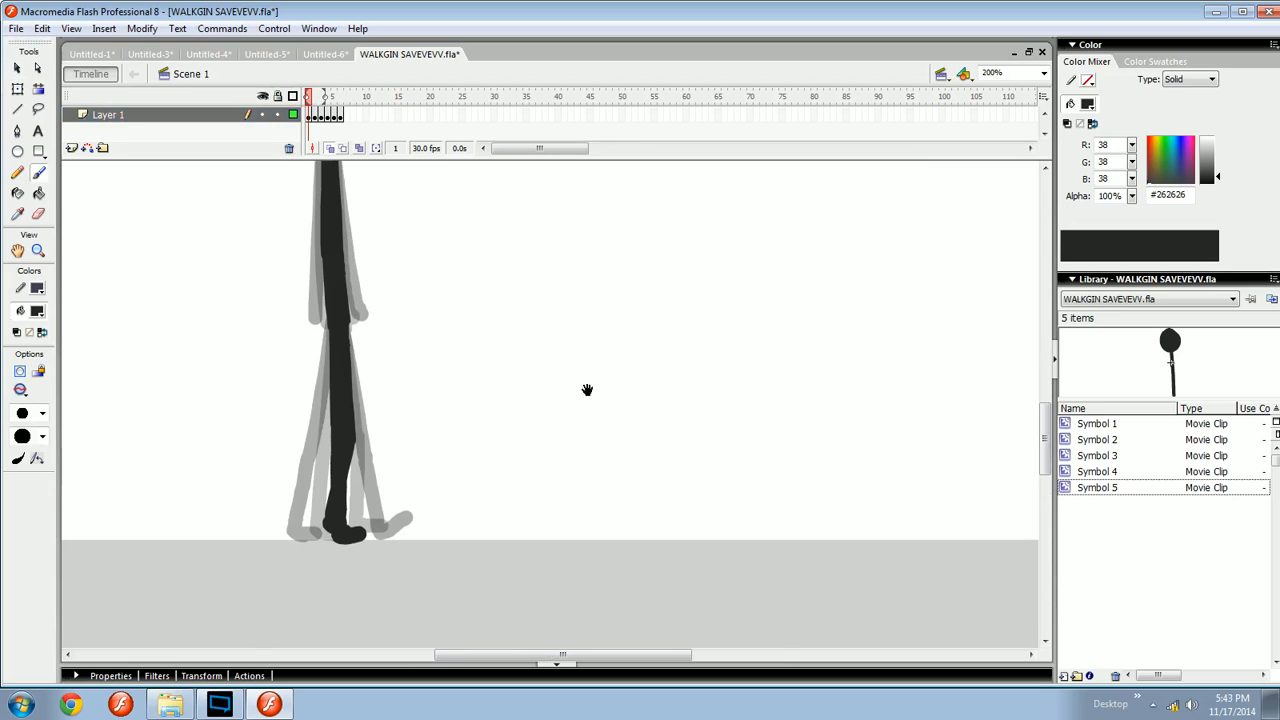
mouse_move(680, 278)
mouse_down()
mouse_move(789, 476)
mouse_move(834, 462)
mouse_move(580, 471)
mouse_move(600, 494)
mouse_up()
key(space)
mouse_move(669, 411)
mouse_down()
mouse_move(629, 454)
mouse_move(618, 655)
mouse_up()
drag(620, 260, 612, 267)
mouse_move(661, 307)
mouse_down()
mouse_move(661, 394)
mouse_move(670, 381)
mouse_up()
key(space)
mouse_move(681, 432)
mouse_down()
mouse_move(643, 409)
mouse_move(666, 377)
mouse_move(660, 320)
mouse_move(603, 329)
mouse_move(604, 360)
mouse_move(544, 362)
mouse_up()
key(space)
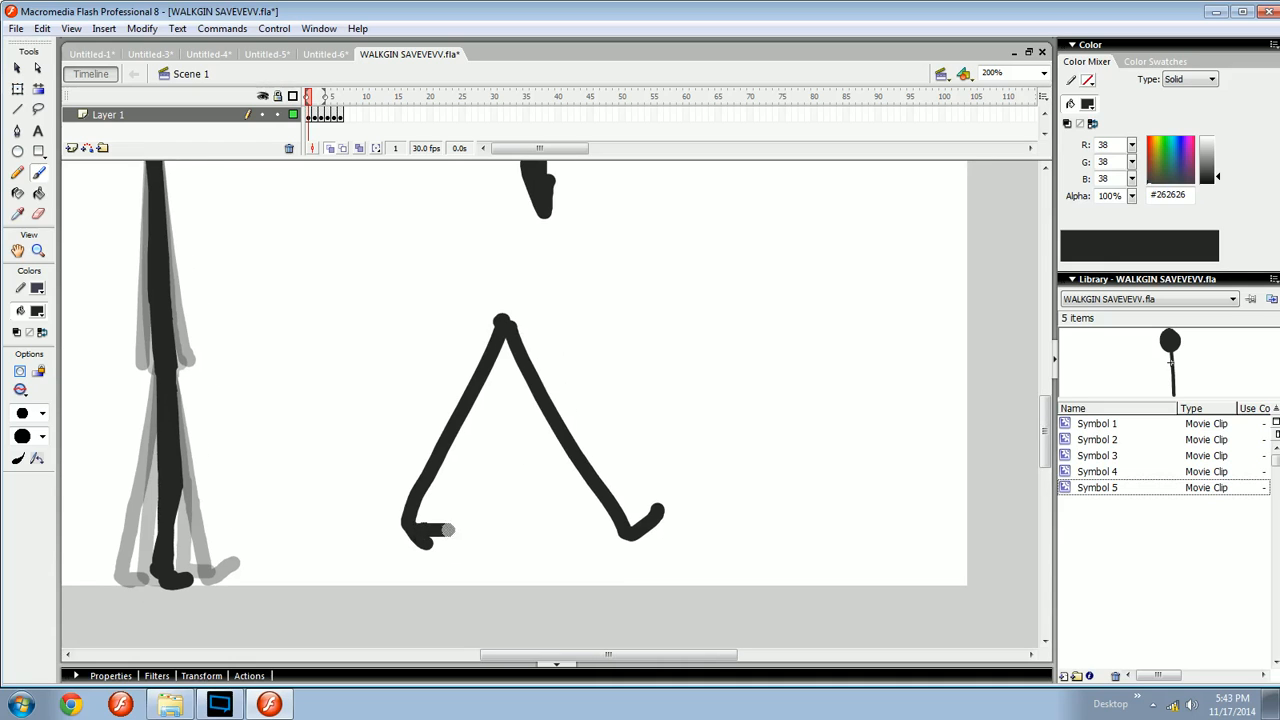
- Try extending the feet with extra brush strokes, undoing each one
mouse_move(447, 530)
mouse_down()
mouse_move(645, 518)
mouse_move(535, 535)
mouse_up()
key(space)
key(ctrl+z)
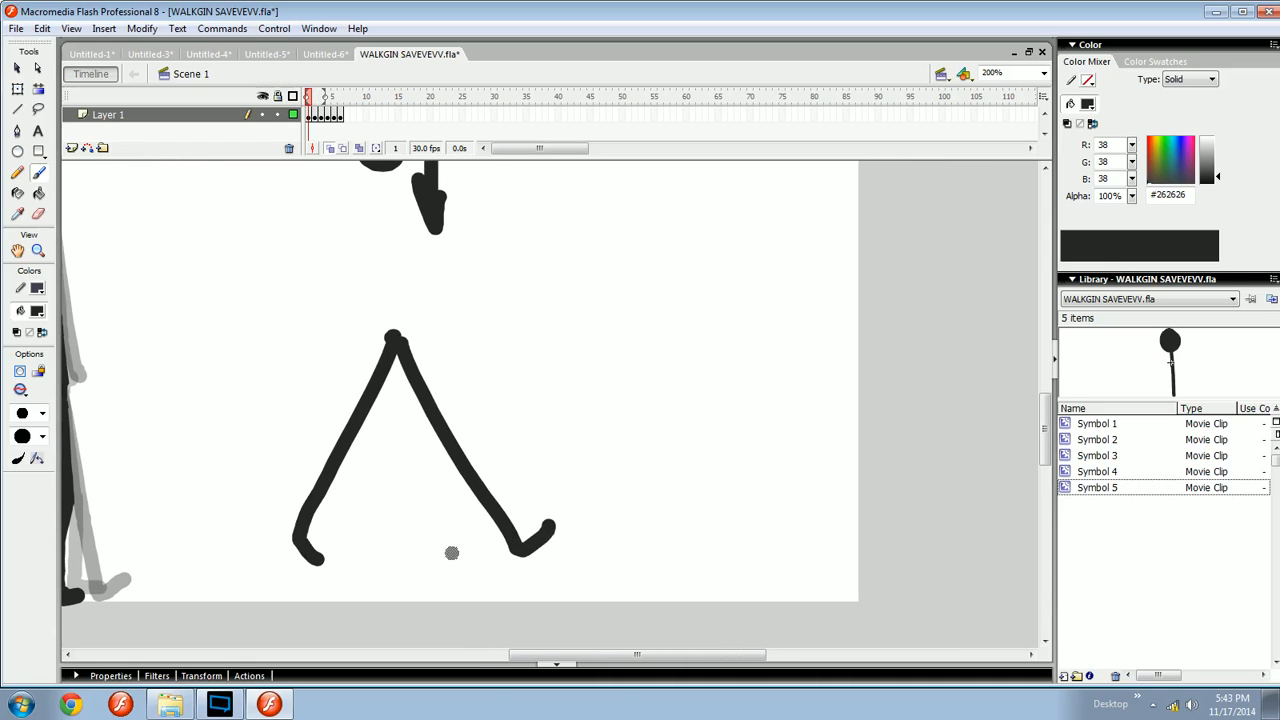
mouse_move(326, 572)
mouse_down()
mouse_move(508, 568)
mouse_move(525, 521)
mouse_up()
key(ctrl+z)
- Brush a dotted vertical guide line down from the hip between the two legs
key(v)
key(space)
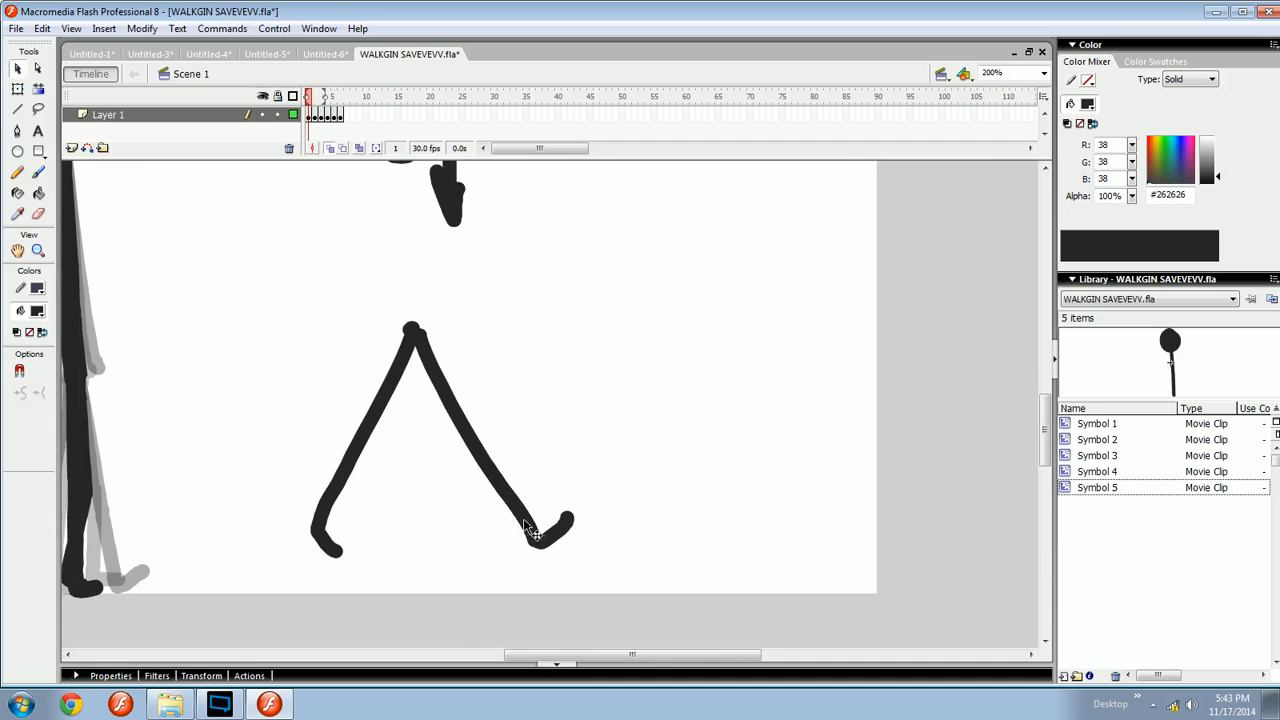
key(b)
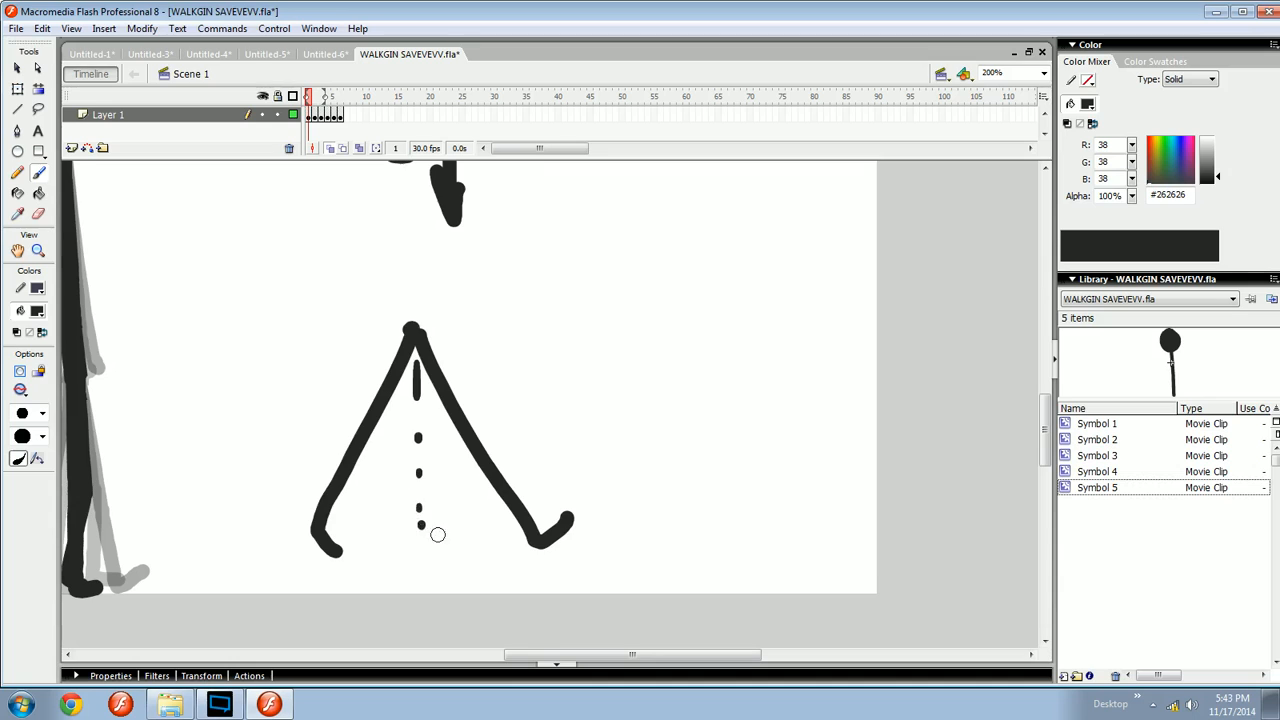
mouse_move(432, 348)
mouse_down()
mouse_move(515, 499)
mouse_move(491, 518)
mouse_move(454, 500)
mouse_up()
key(space)
key(space)
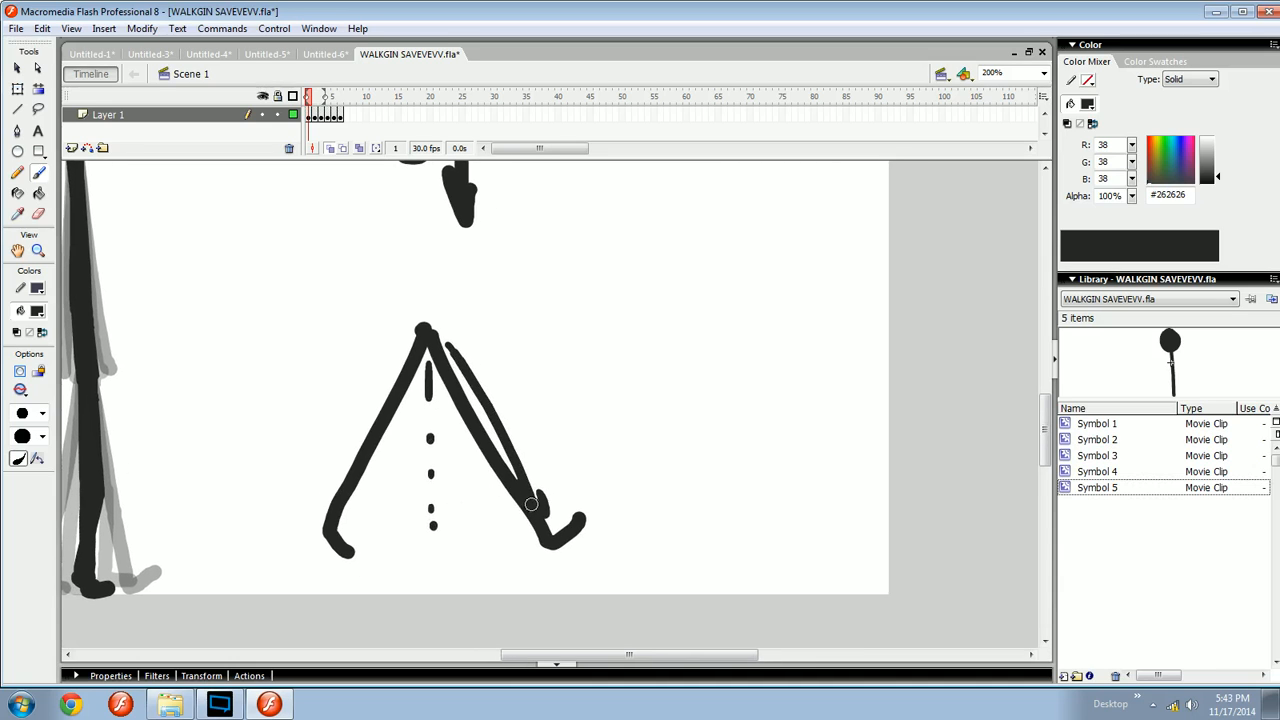
- Straighten the front leg upright with Free Transform and brush a horizontal ground line beneath the legs
key(q)
click(563, 537)
drag(640, 578, 430, 304)
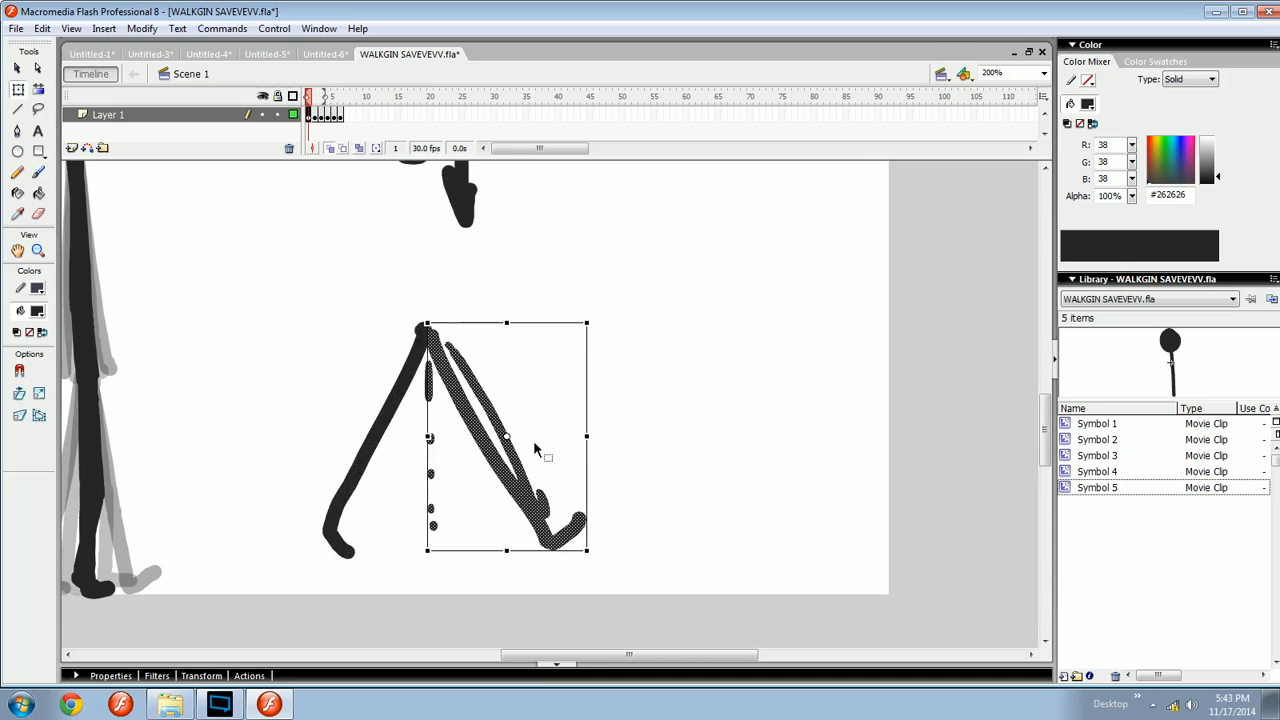
mouse_move(593, 547)
mouse_down()
mouse_move(469, 603)
mouse_move(471, 589)
mouse_move(518, 586)
mouse_up()
key(b)
drag(314, 550, 556, 550)
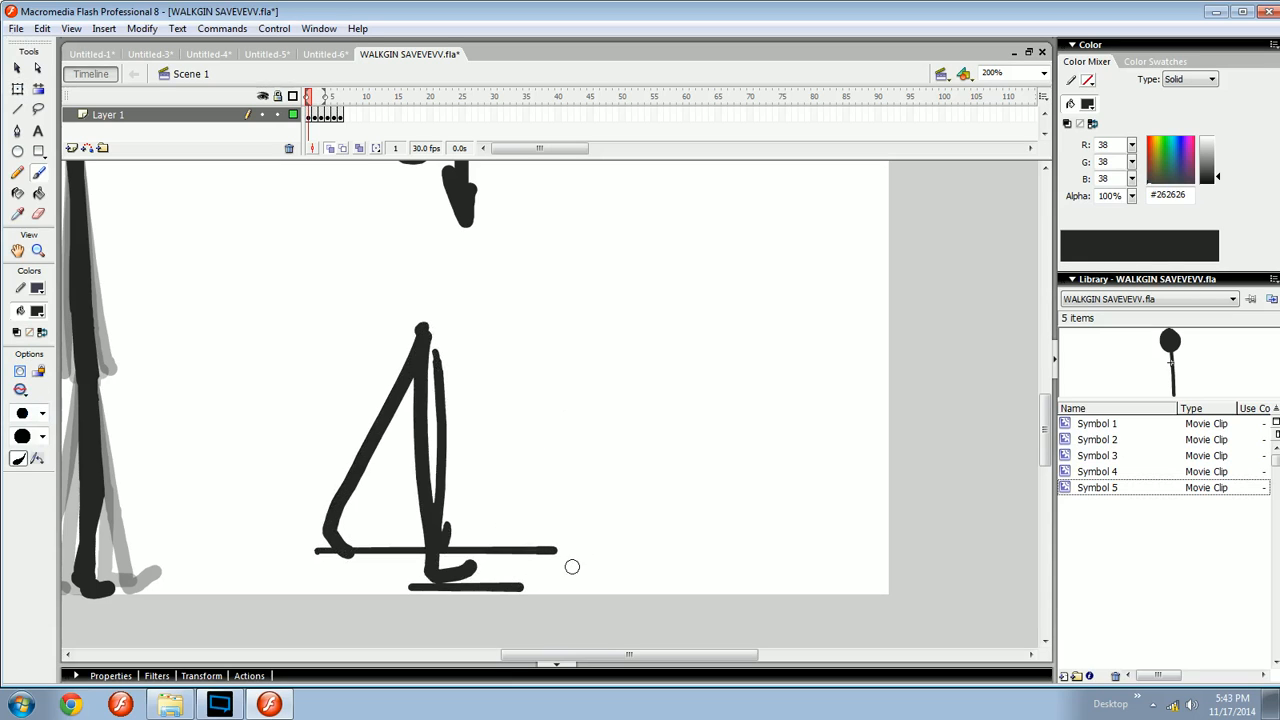
- Delete the leg sketch, guide line and other test strokes from the empty stage area
drag(599, 617, 282, 306)
key(Delete)
drag(436, 269, 515, 452)
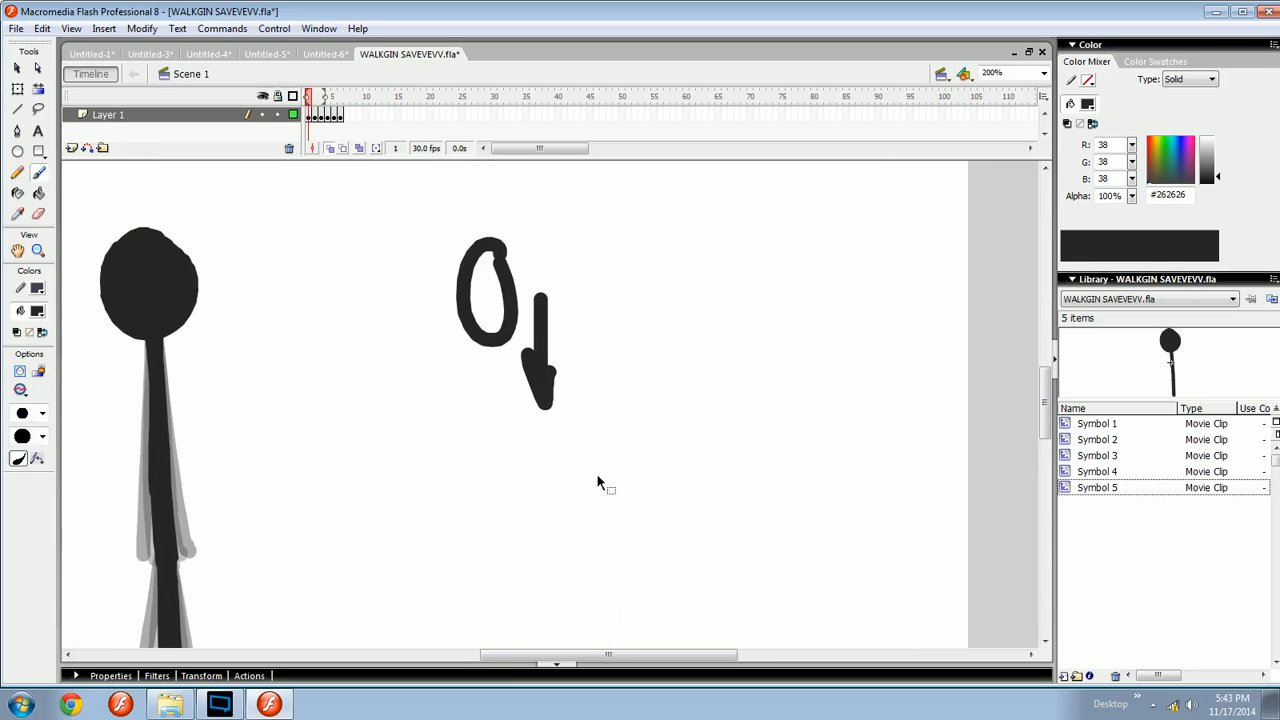
drag(620, 493, 428, 220)
key(Delete)
drag(403, 486, 588, 418)
key(v)
drag(463, 474, 606, 435)
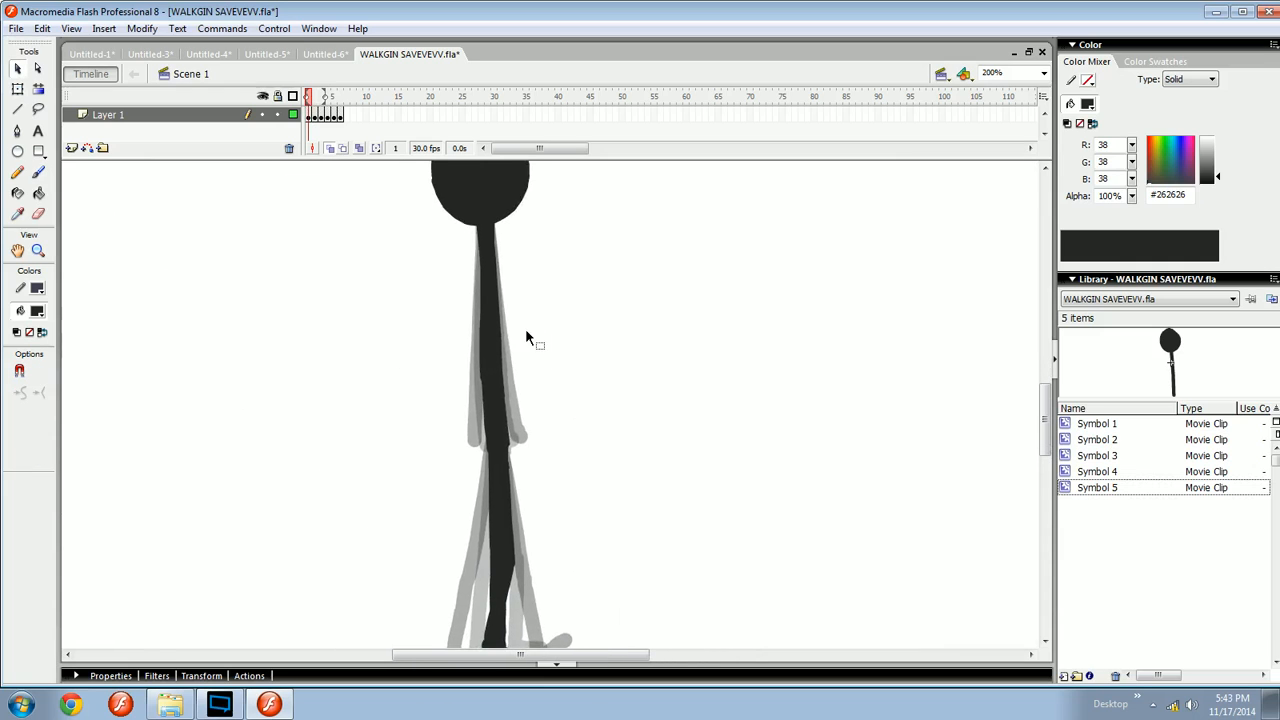
- Step back and forth through the walk frames to review each leg pose against the onion skin
key(period)
key(period)
key(period)
key(period)
key(comma)
key(comma)
key(comma)
key(comma)
key(period)
drag(547, 346, 506, 303)
click(485, 307)
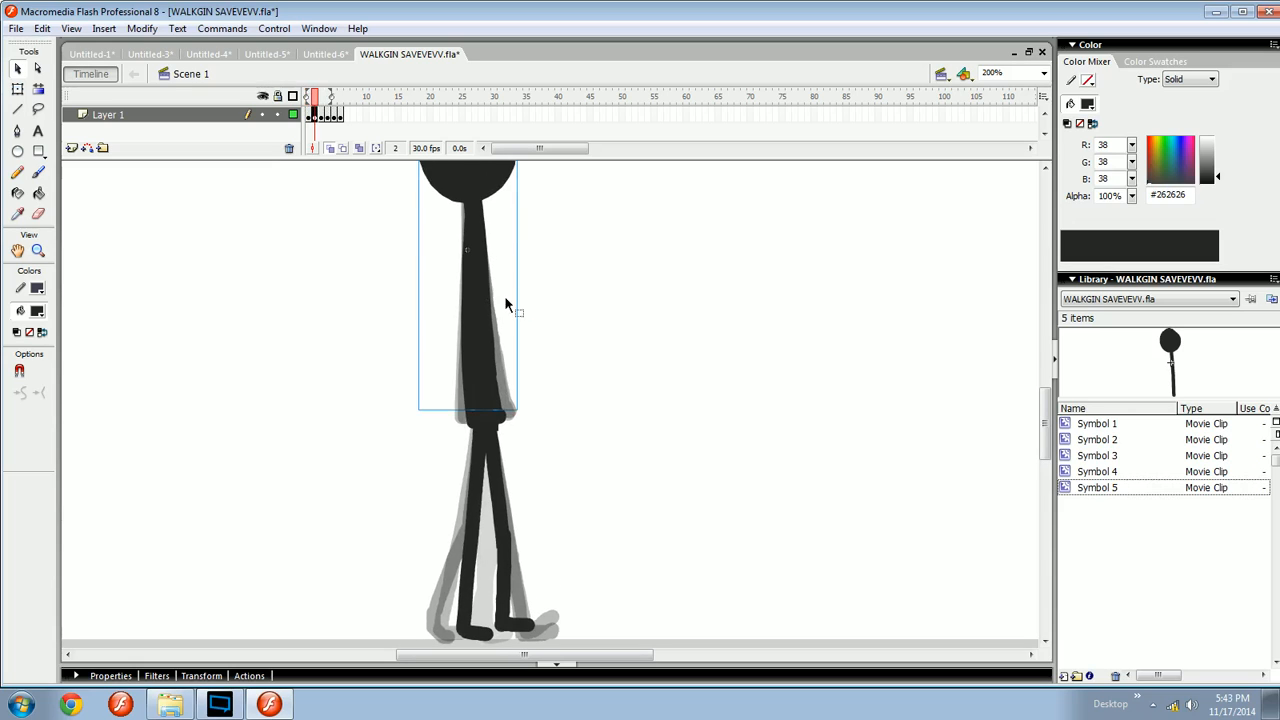
key(period)
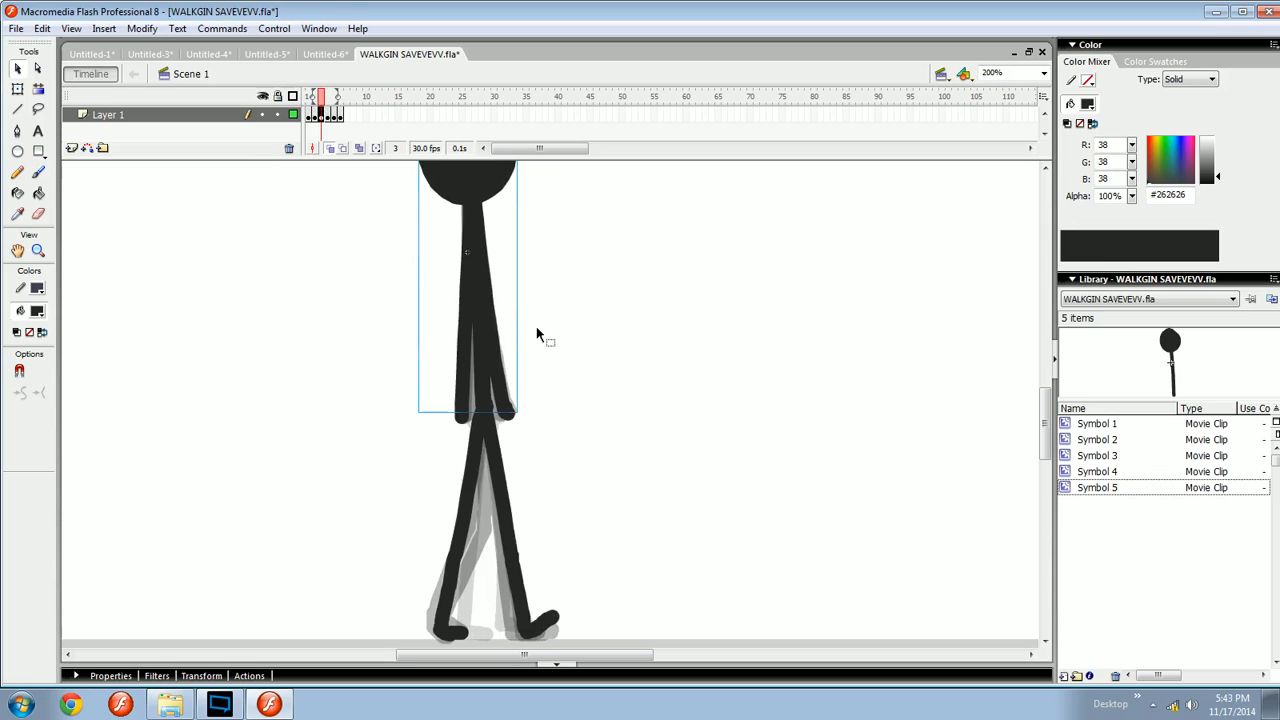
key(period)
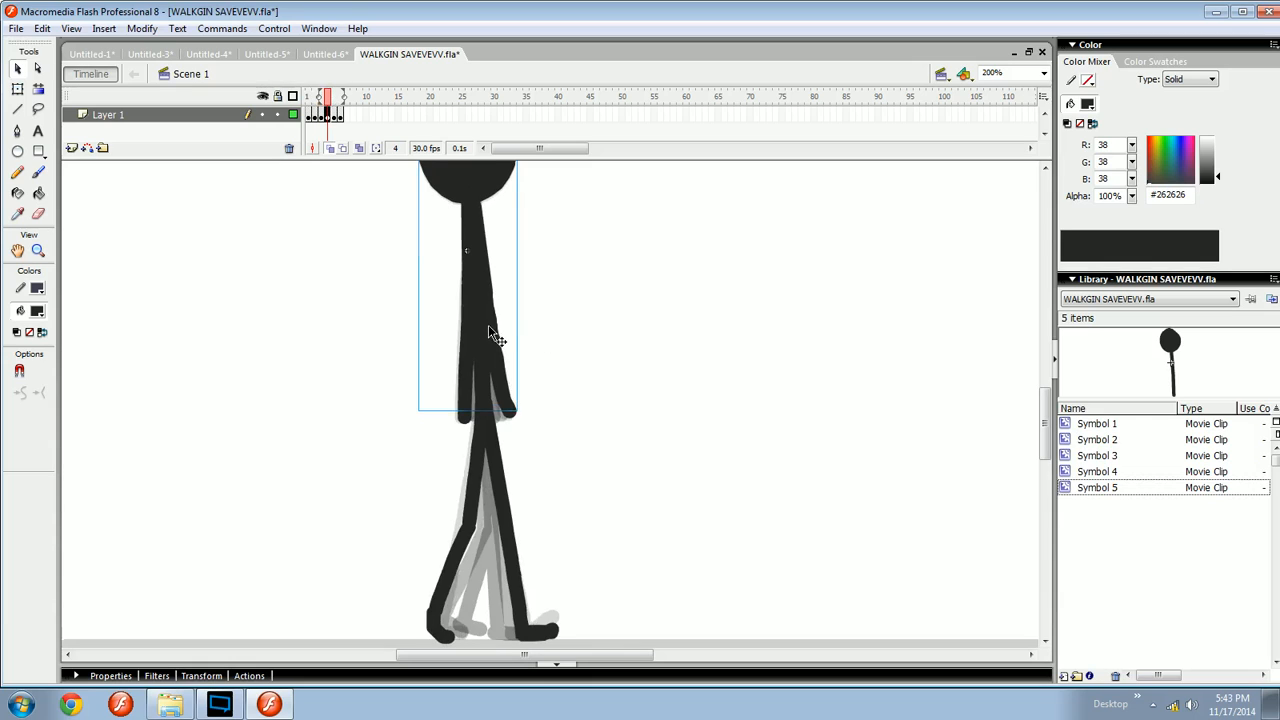
key(period)
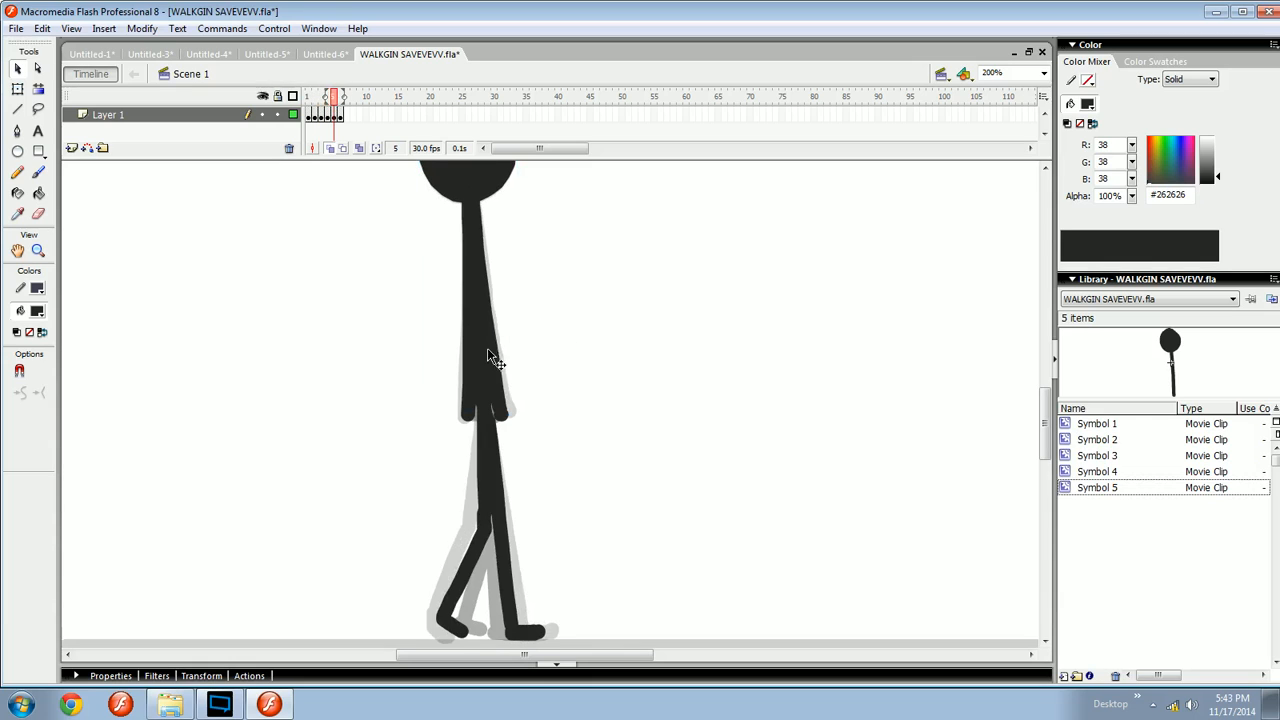
- Test the movie, zoom into the playing preview, and close the preview window
click(529, 347)
key(ctrl+Return)
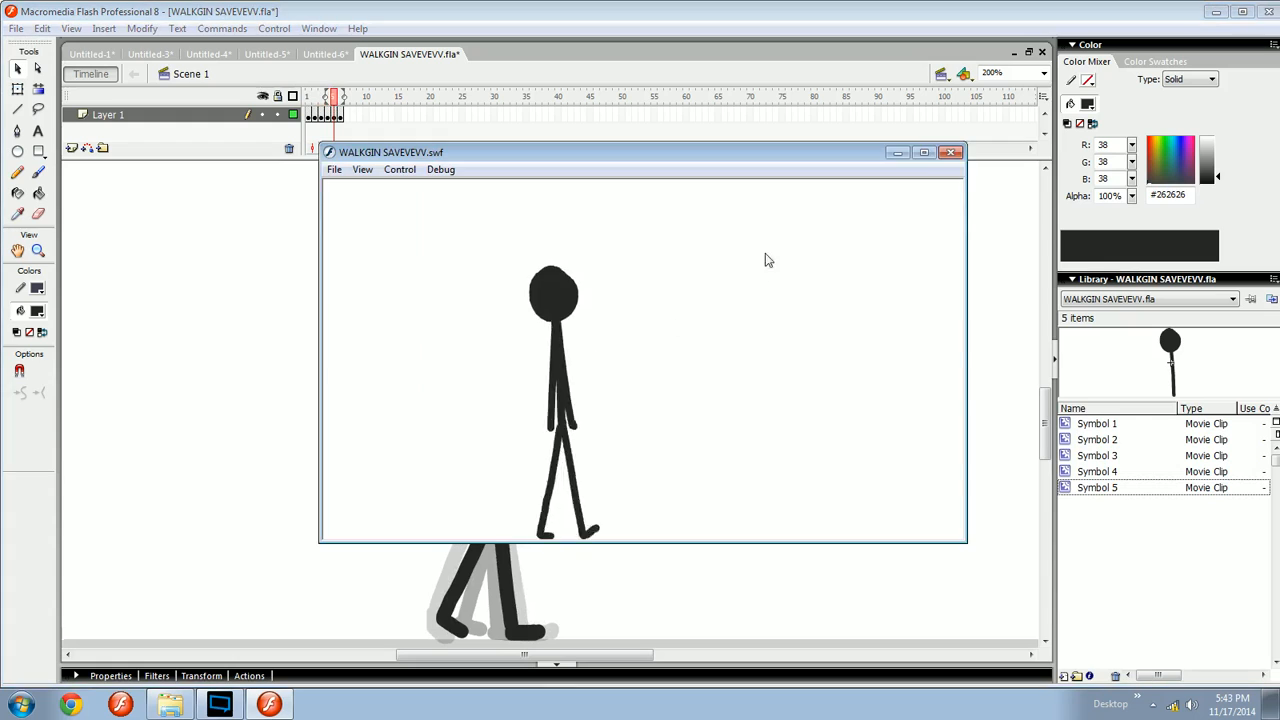
click(954, 143)
key(ctrl+Return)
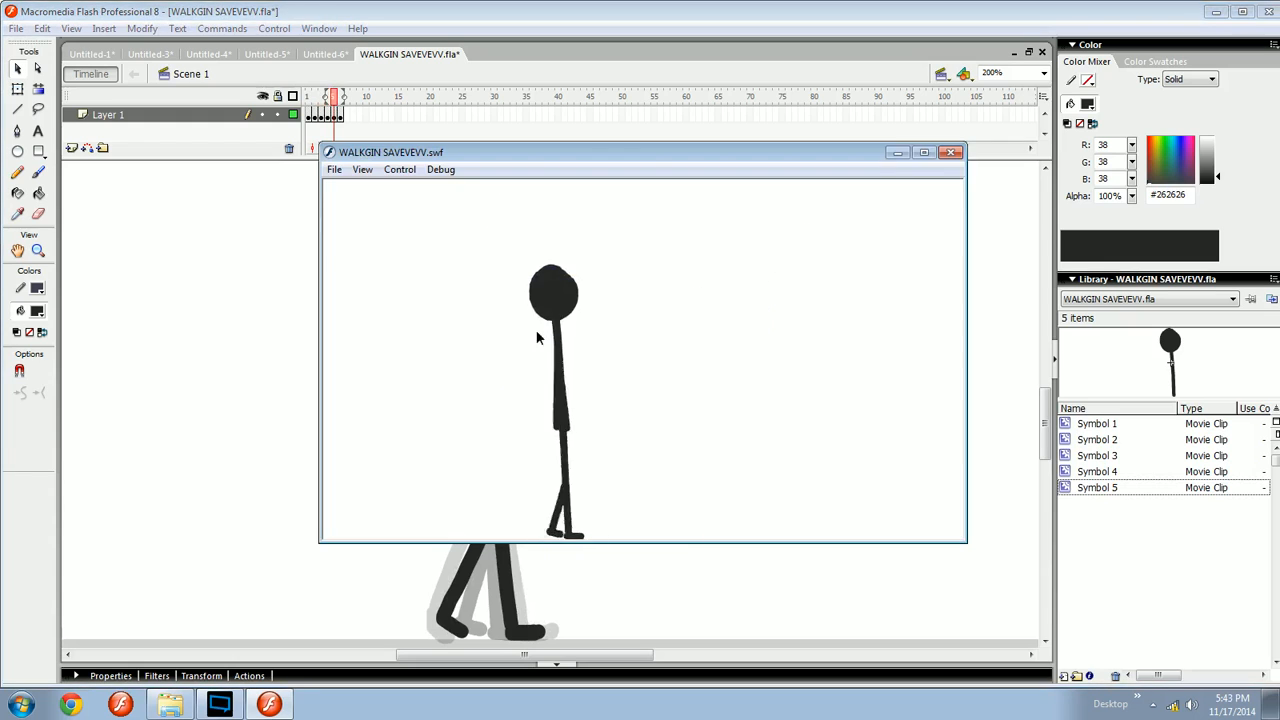
right_click(530, 330)
click(539, 338)
right_click(719, 266)
click(740, 276)
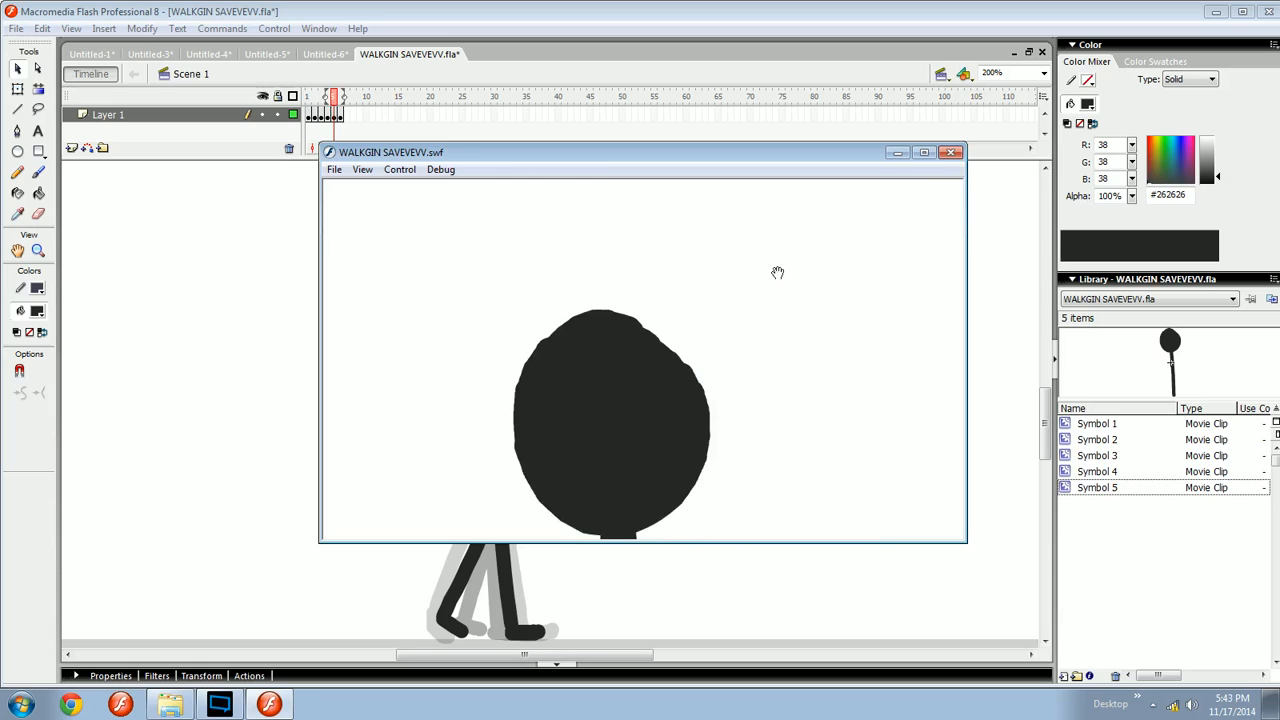
click(952, 153)
- Reset the view to 100% and insert extra frames after each keyframe, extending the walk to 16 frames
key(ctrl+1)
click(310, 96)
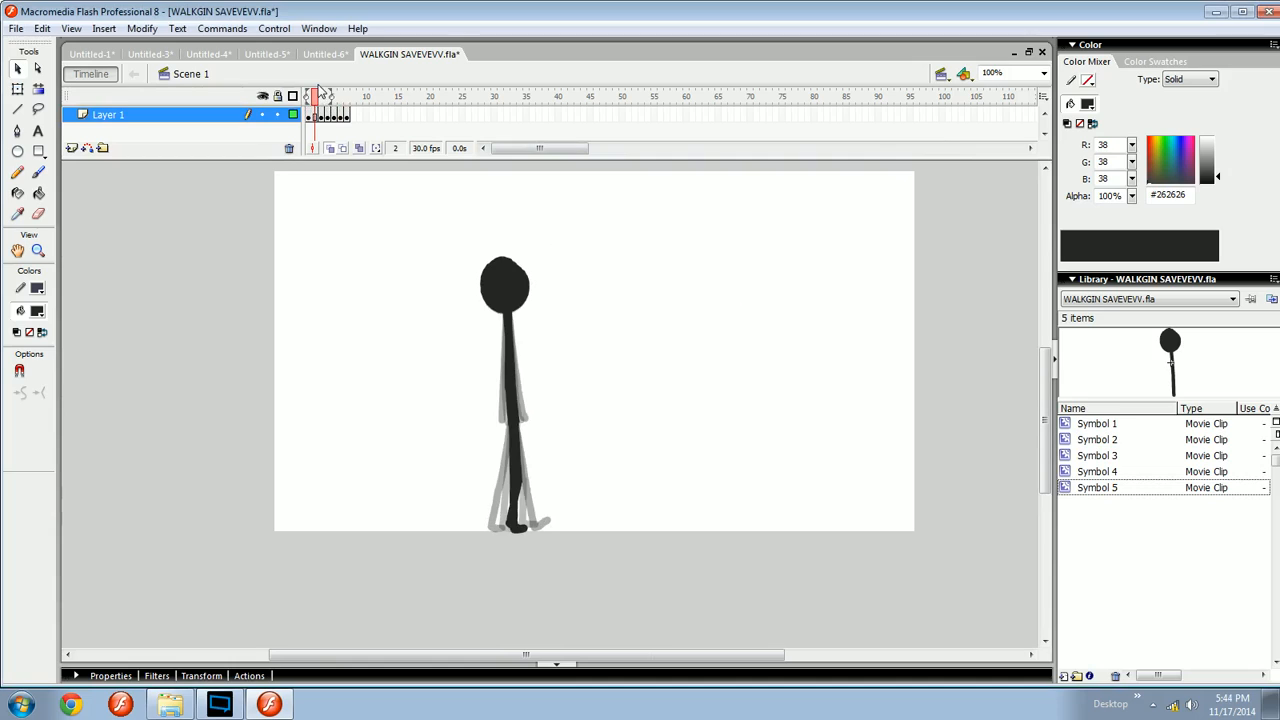
key(period)
key(F5)
key(period)
key(F5)
key(F5)
key(F5)
key(period)
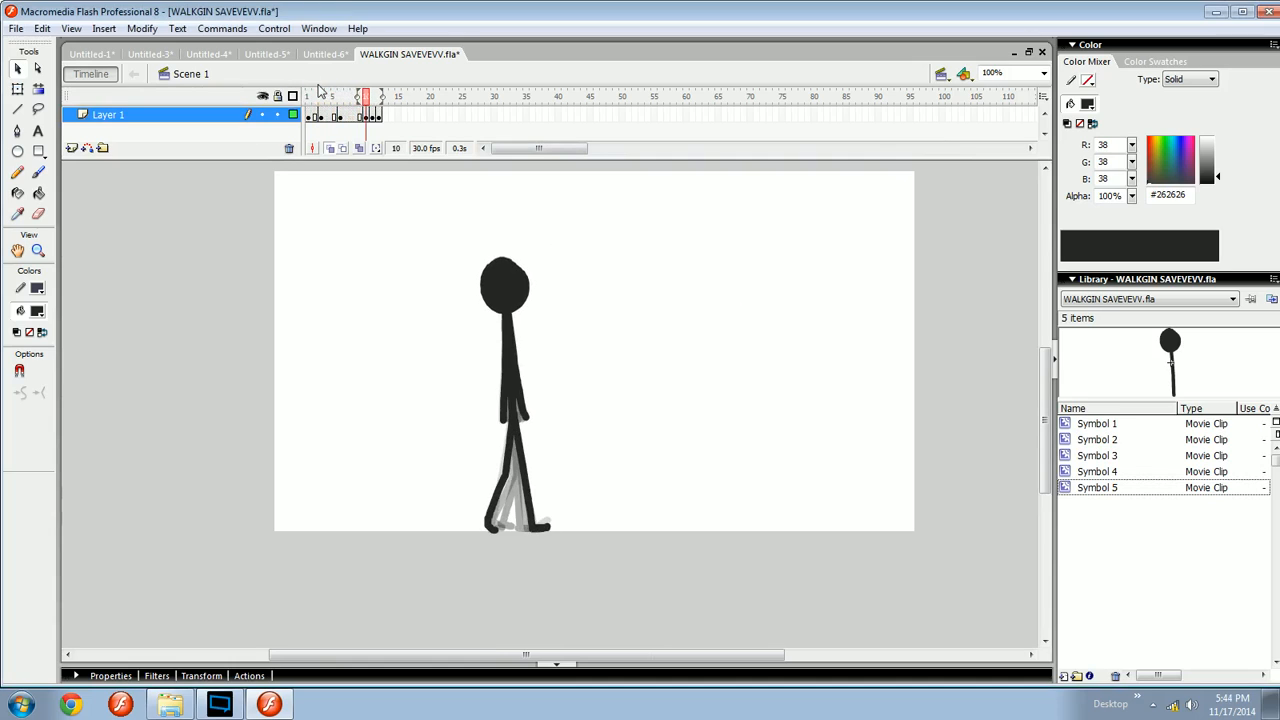
key(F5)
key(F5)
key(period)
key(F5)
key(period)
key(F5)
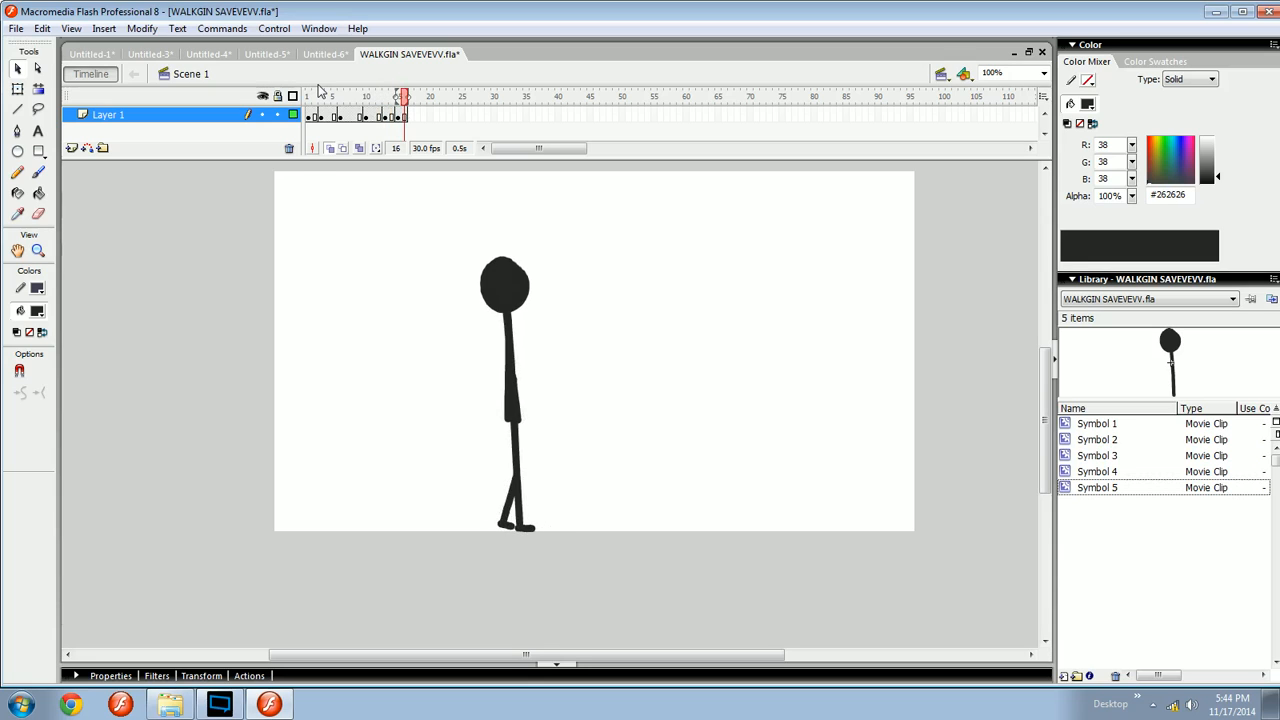
- Preview the slowed walk in a test movie and scrub the playhead across the timeline
key(ctrl+Return)
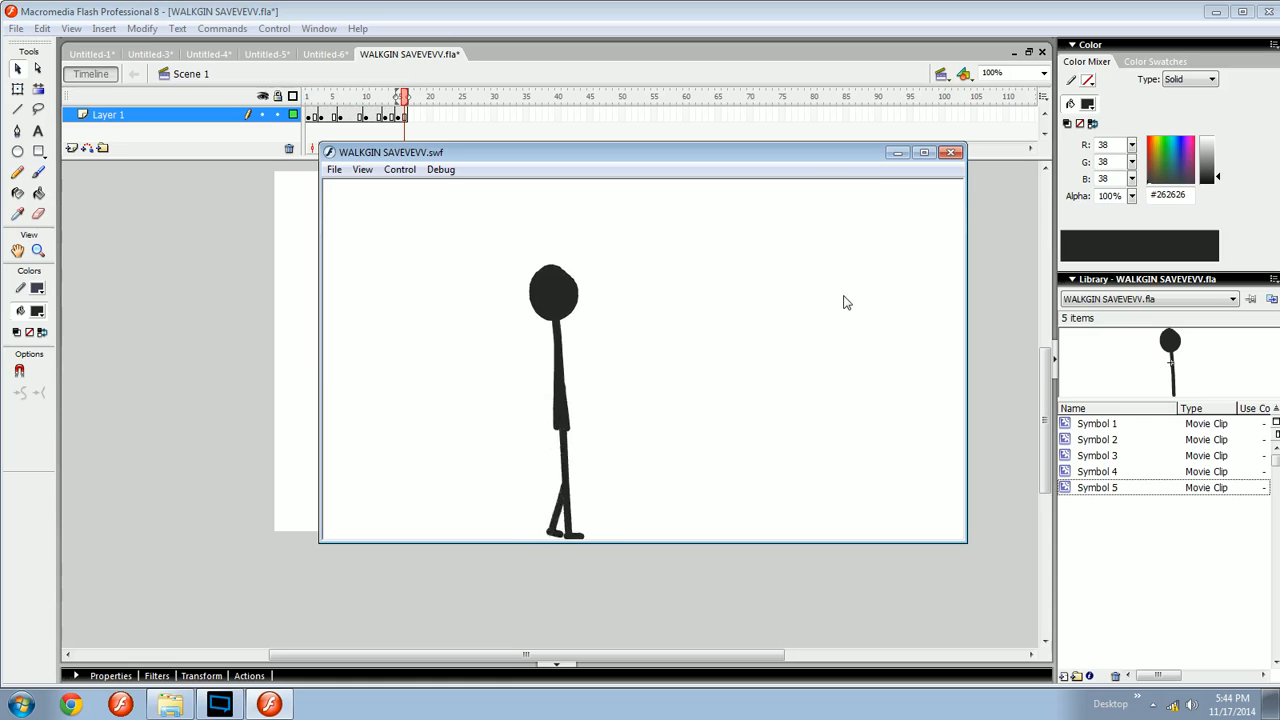
click(952, 153)
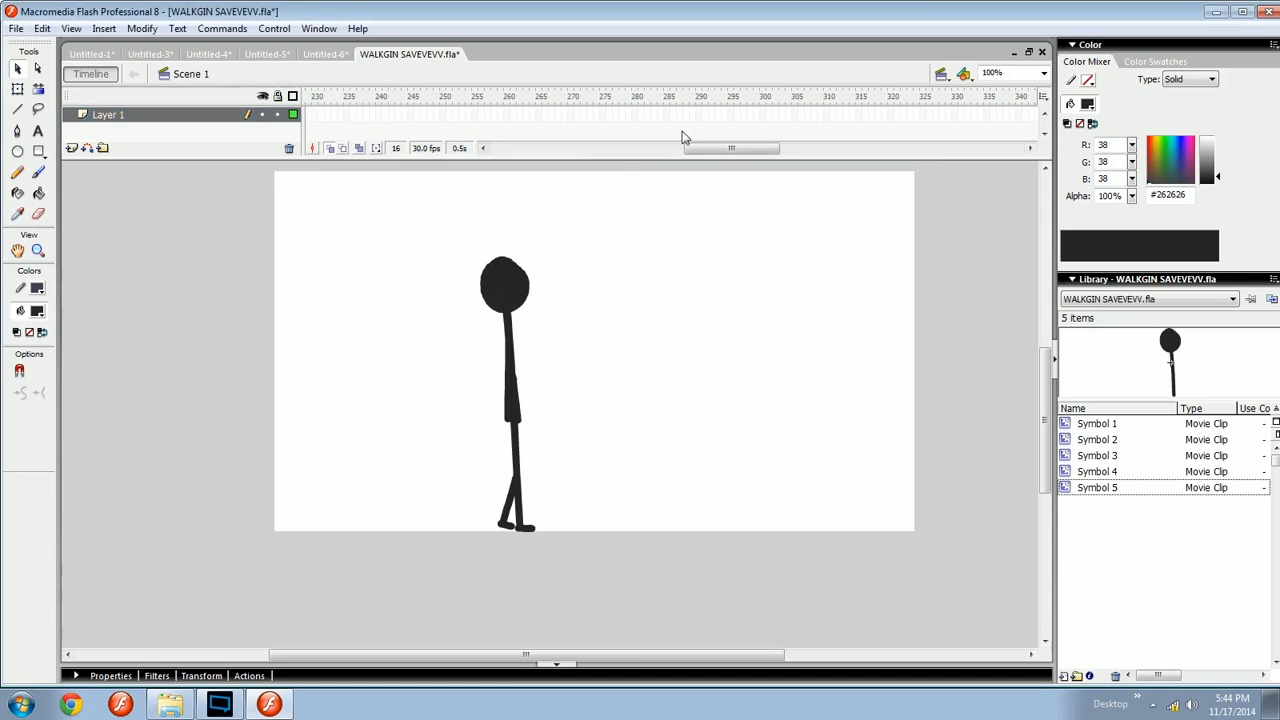
drag(714, 149, 521, 149)
click(340, 100)
drag(344, 102, 407, 102)
key(ctrl+Return)
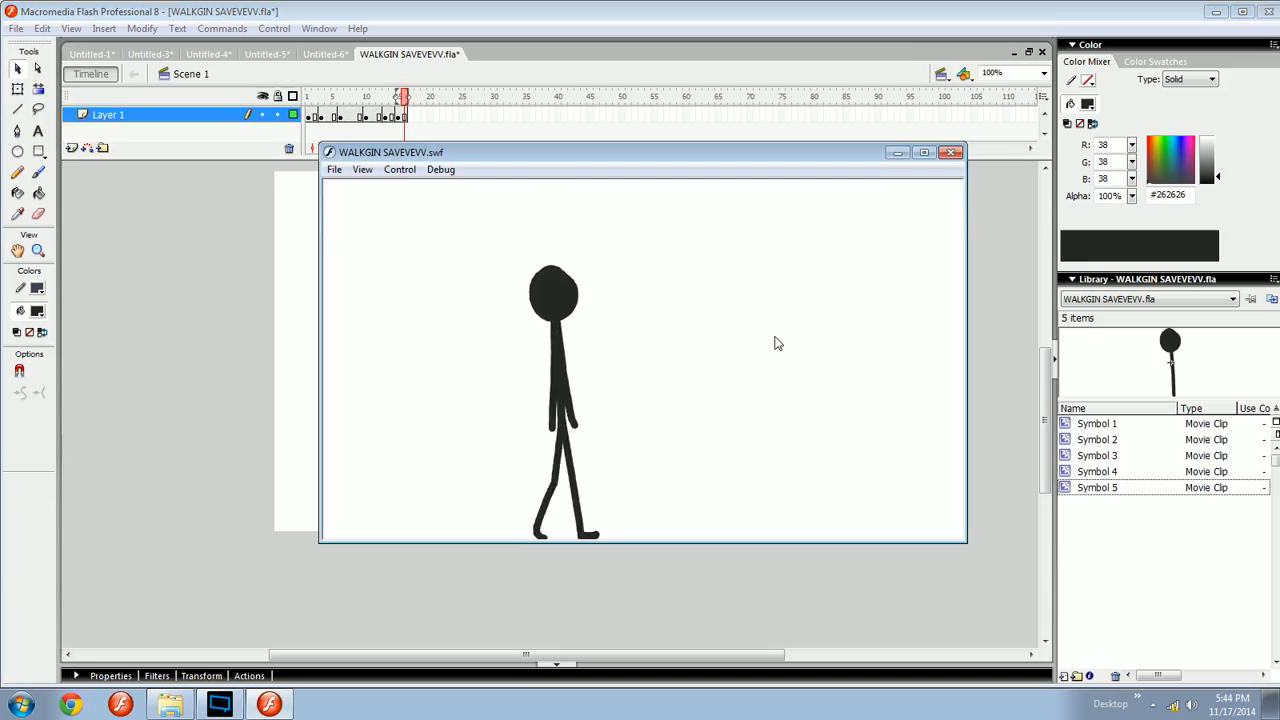
click(951, 152)
- Go to frame 15, zoom in, and erase stray marks along the figure's torso
key(comma)
key(comma)
key(comma)
key(comma)
key(comma)
key(comma)
key(comma)
key(comma)
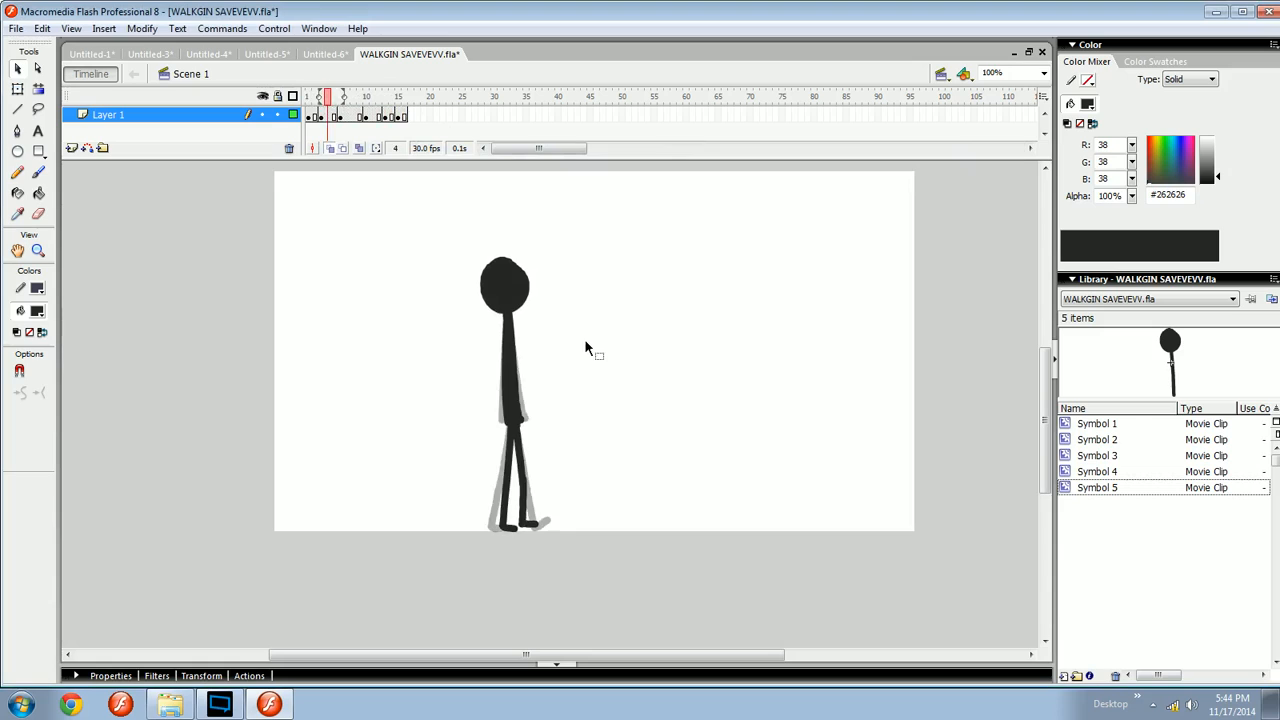
key(period)
key(period)
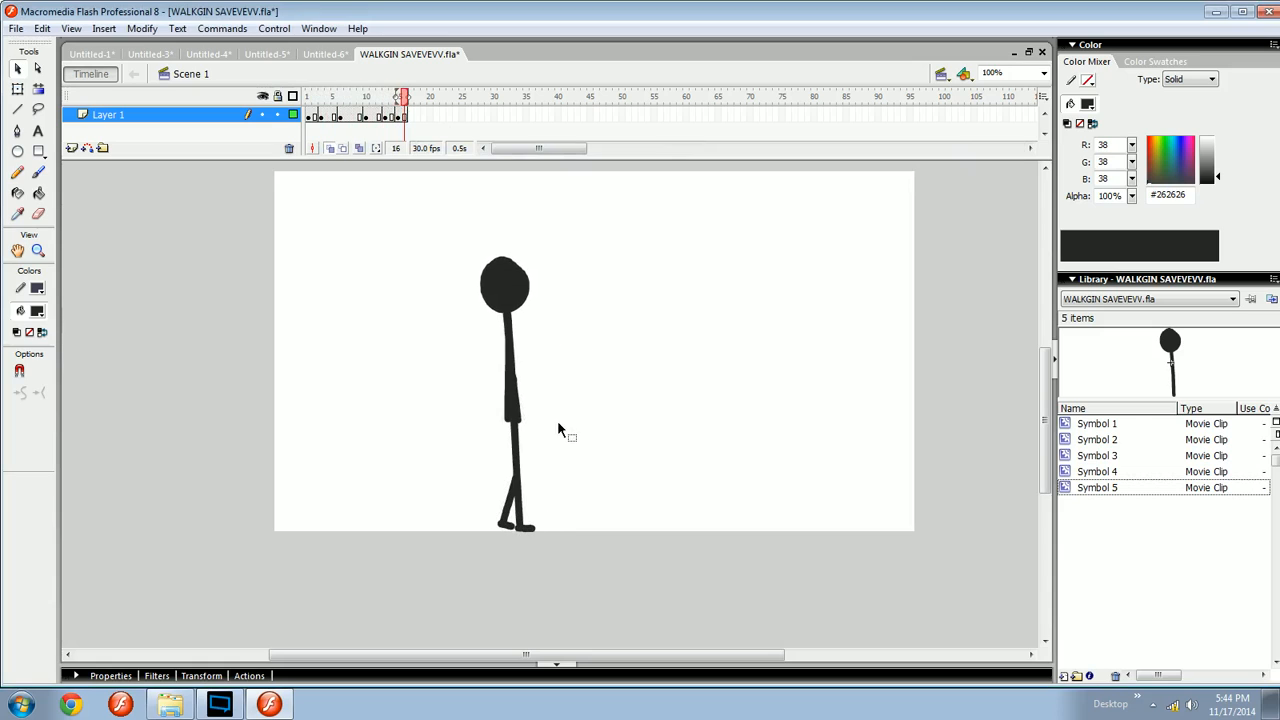
key(comma)
key(comma)
key(period)
drag(562, 419, 596, 402)
key(ctrl+equal)
drag(677, 426, 701, 457)
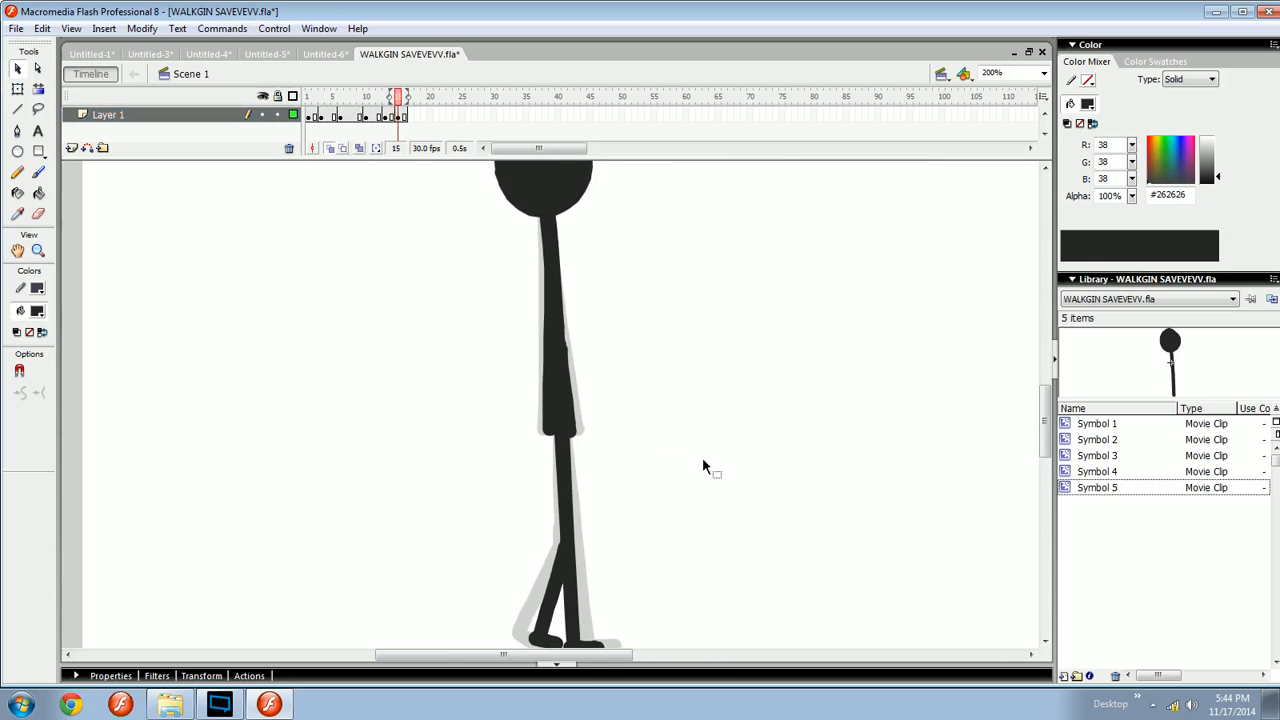
key(ctrl+equal)
drag(590, 420, 648, 430)
key(ctrl+minus)
key(e)
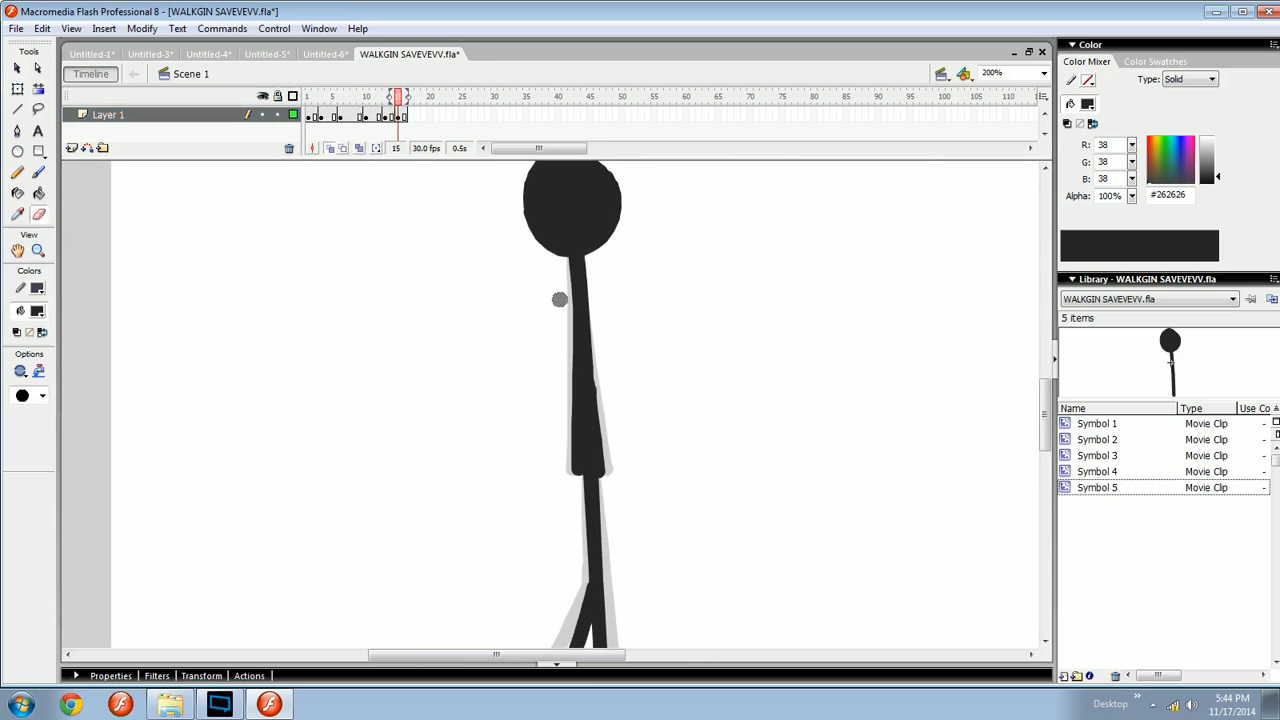
drag(559, 299, 564, 396)
drag(566, 302, 565, 510)
drag(567, 301, 565, 510)
- Select the upper-body symbol and test the animation again
key(b)
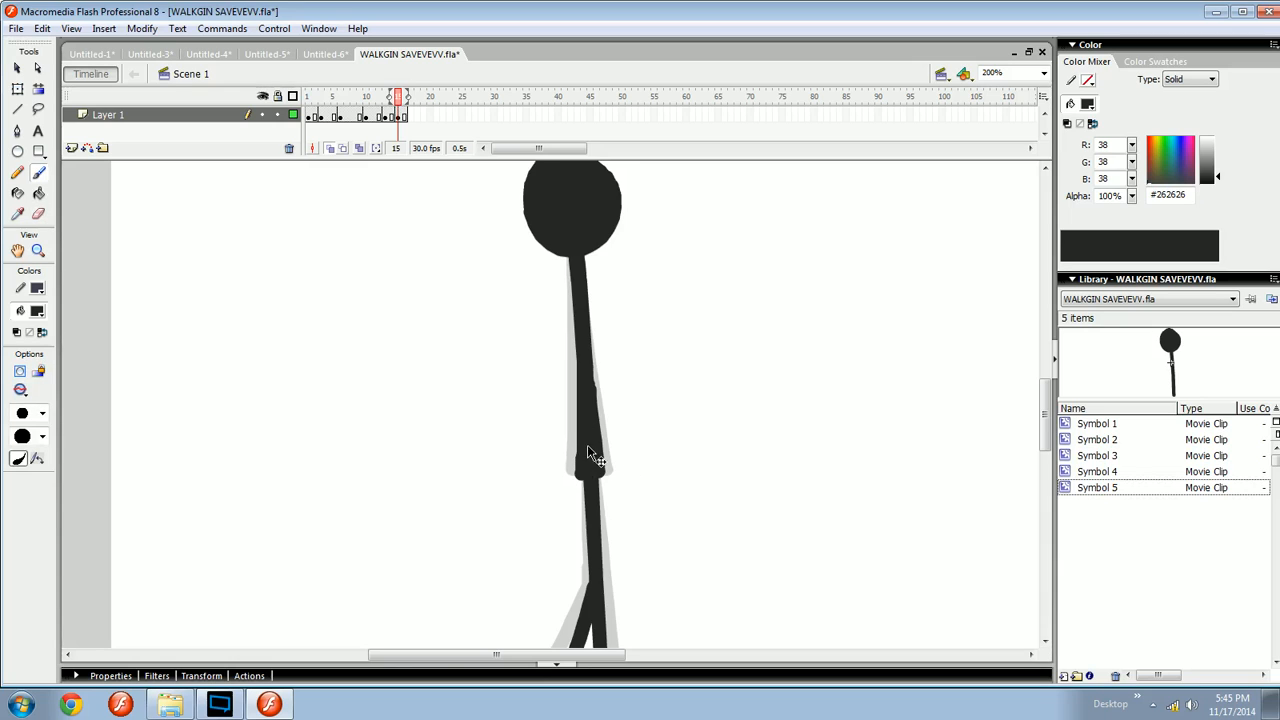
click(590, 455)
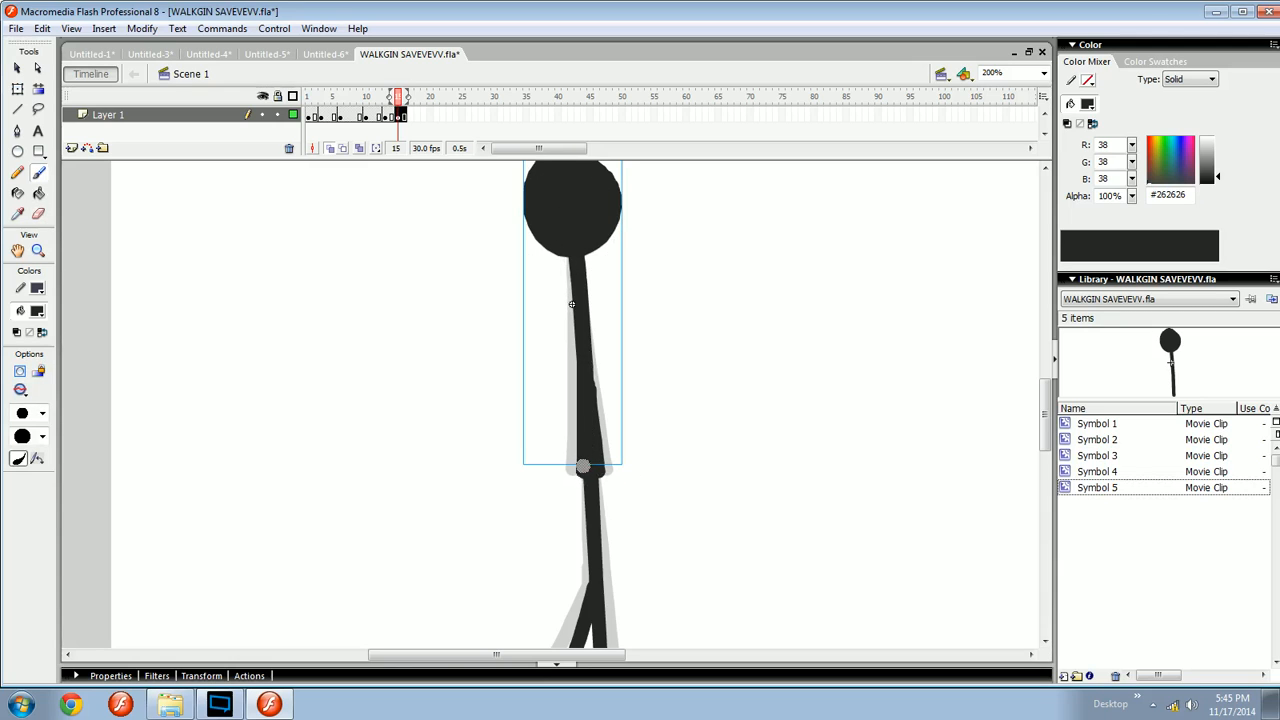
click(640, 462)
key(ctrl+Return)
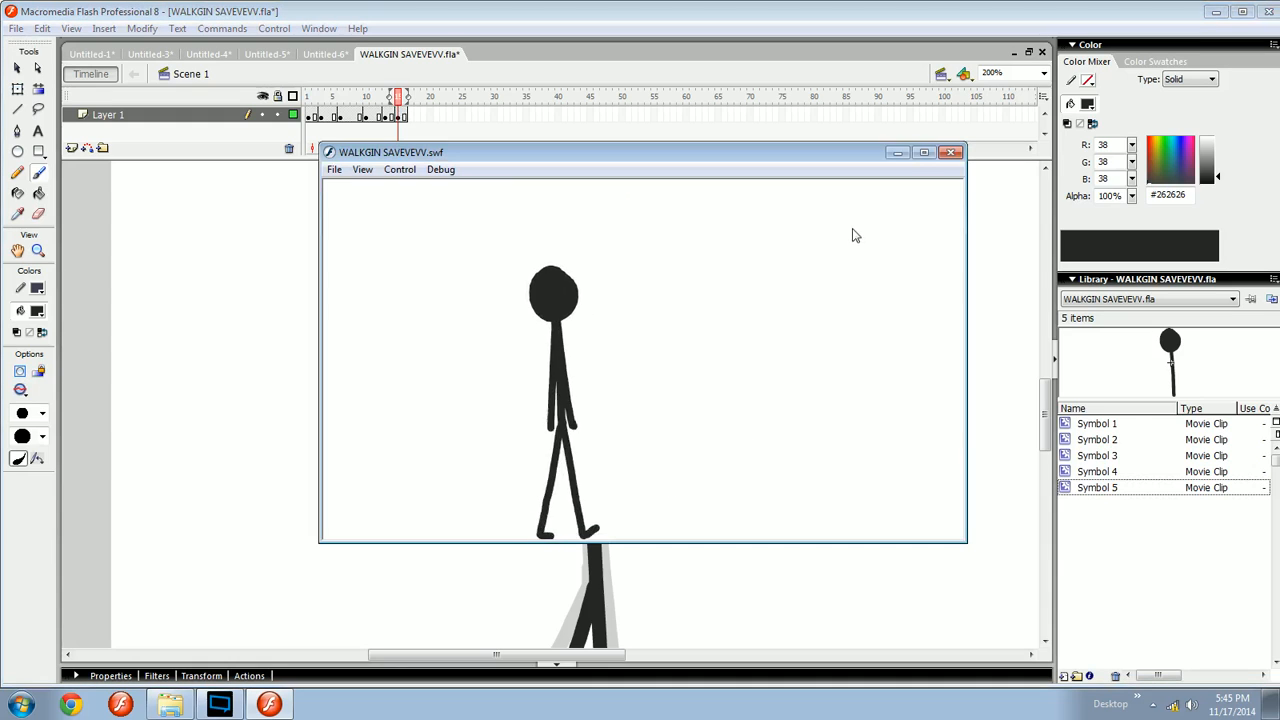
click(949, 154)
- Brush the word THANKS in large hand-drawn letters on an empty part of the stage
key(v)
mouse_move(752, 409)
mouse_down()
mouse_move(655, 400)
mouse_move(625, 380)
mouse_up()
key(ctrl+minus)
key(ctrl+equal)
mouse_move(526, 229)
mouse_down()
mouse_move(607, 301)
mouse_move(646, 224)
mouse_move(440, 497)
mouse_move(441, 402)
mouse_up()
click(485, 432)
drag(554, 552, 446, 350)
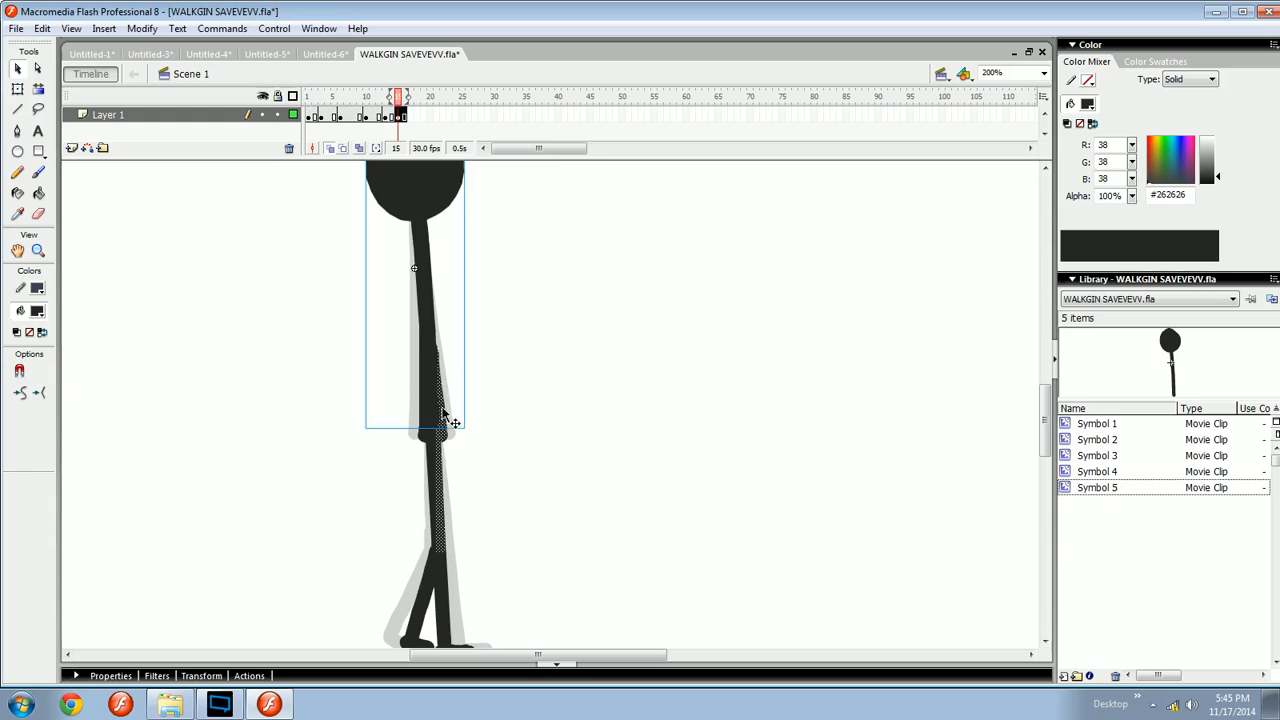
mouse_move(449, 423)
mouse_down()
mouse_move(537, 434)
mouse_move(684, 409)
mouse_move(677, 401)
mouse_up()
click(704, 372)
drag(668, 322, 433, 315)
drag(688, 295, 612, 305)
key(b)
mouse_move(526, 345)
mouse_down()
mouse_move(691, 323)
mouse_move(586, 305)
mouse_move(528, 455)
mouse_up()
drag(528, 395, 570, 392)
mouse_move(567, 335)
mouse_down()
mouse_move(582, 450)
mouse_move(635, 437)
mouse_up()
mouse_move(602, 392)
mouse_down()
mouse_move(648, 391)
mouse_move(565, 347)
mouse_move(562, 398)
mouse_move(545, 302)
mouse_move(621, 407)
mouse_move(588, 389)
mouse_move(609, 409)
mouse_move(598, 401)
mouse_move(602, 314)
mouse_up()
key(ctrl+z)
key(ctrl+z)
key(ctrl+z)
drag(619, 308, 626, 409)
mouse_move(667, 311)
mouse_down()
mouse_move(662, 417)
mouse_move(681, 419)
mouse_move(669, 449)
mouse_move(589, 428)
mouse_up()
key(ctrl+minus)
key(ctrl+equal)
key(ctrl+z)
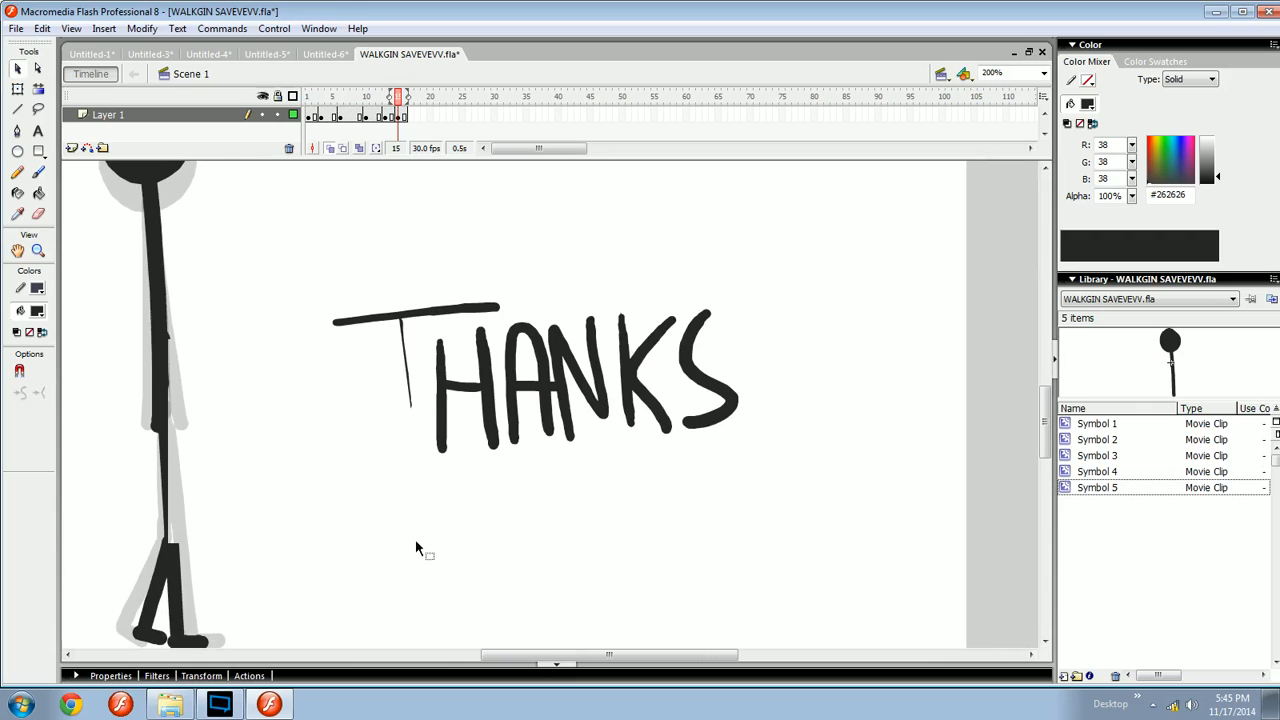
key(ctrl+y)
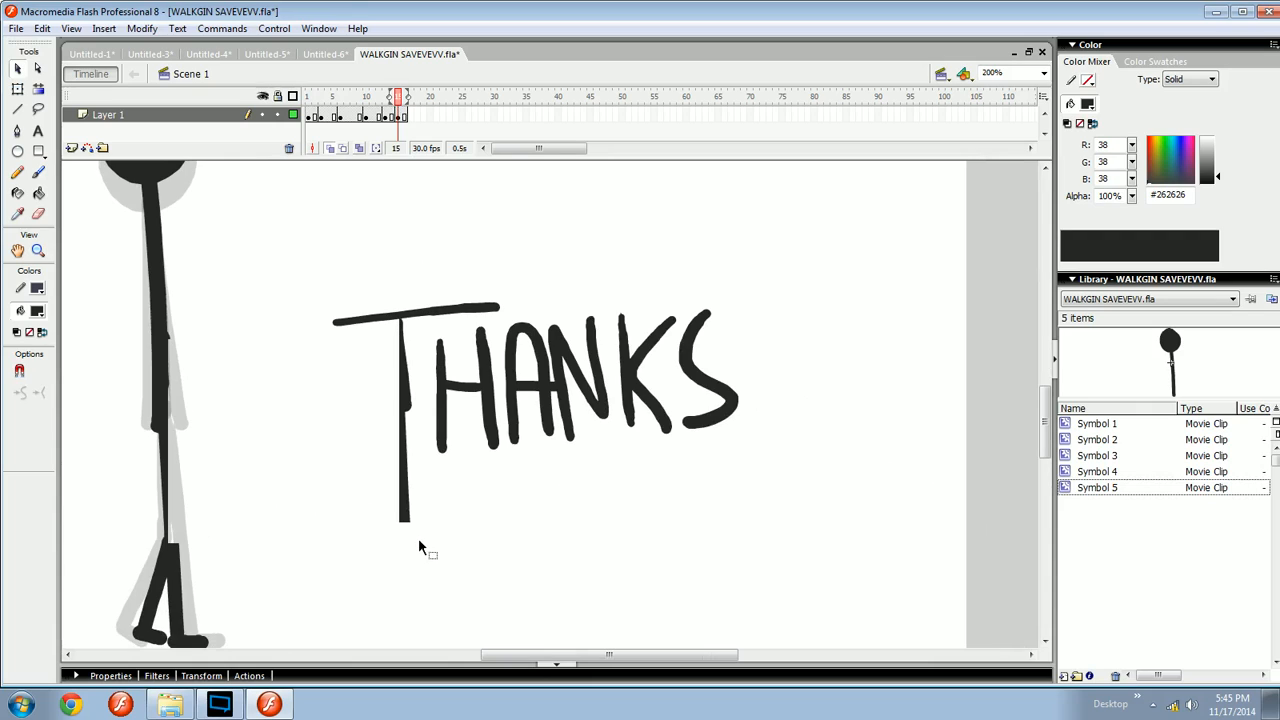
- Brush a handwritten signature under THANKS and a large sweeping outline around the lettering
key(b)
mouse_move(432, 469)
mouse_down()
mouse_move(539, 507)
mouse_move(649, 467)
mouse_up()
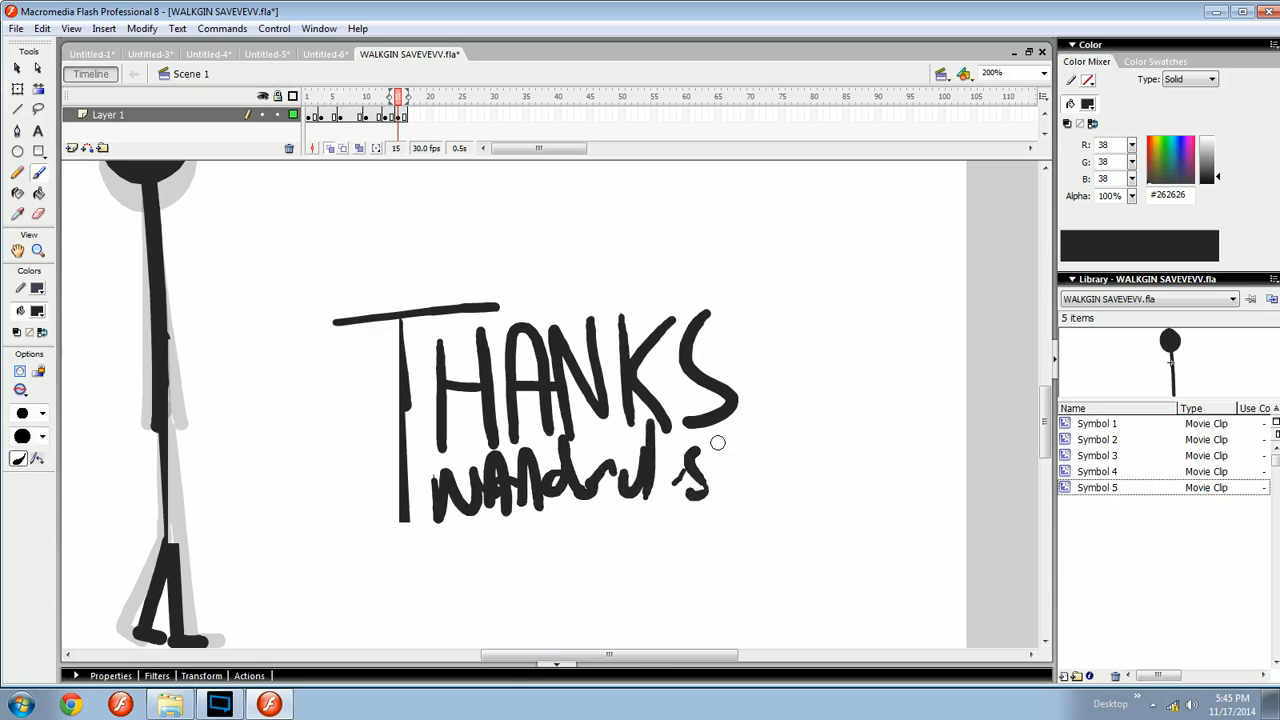
mouse_move(718, 442)
mouse_down()
mouse_move(800, 422)
mouse_move(350, 568)
mouse_move(390, 422)
mouse_up()
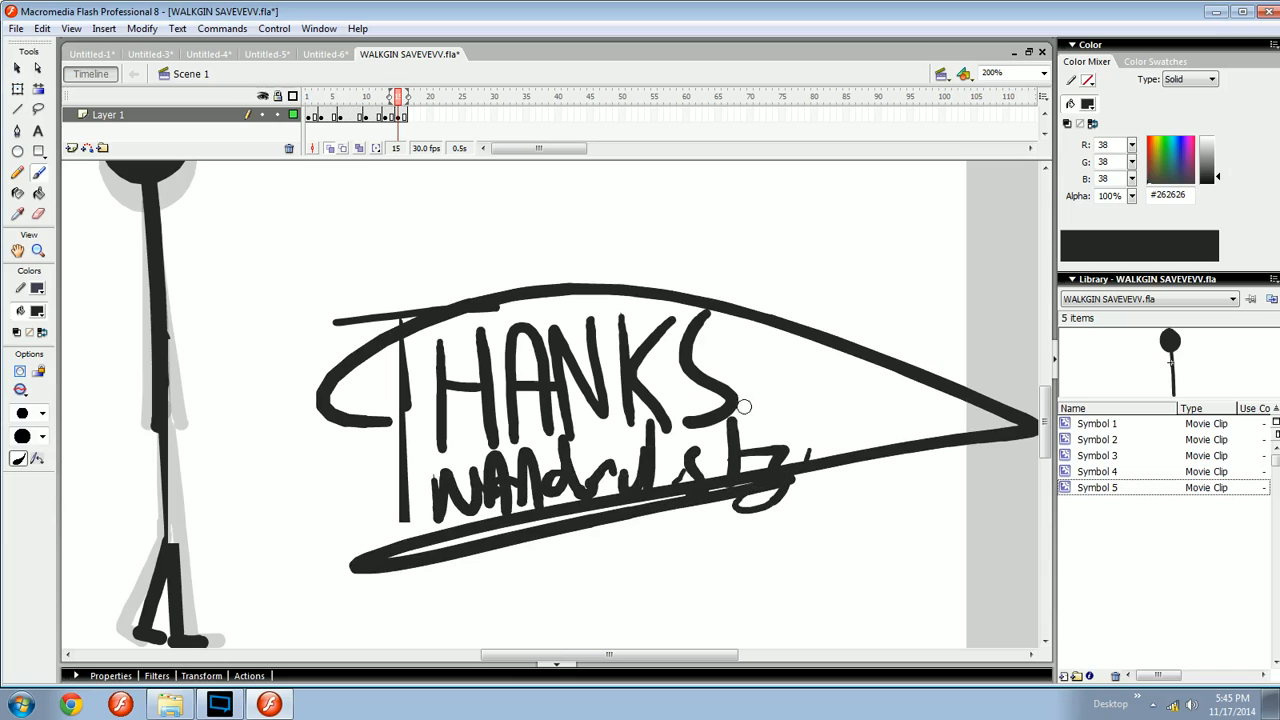